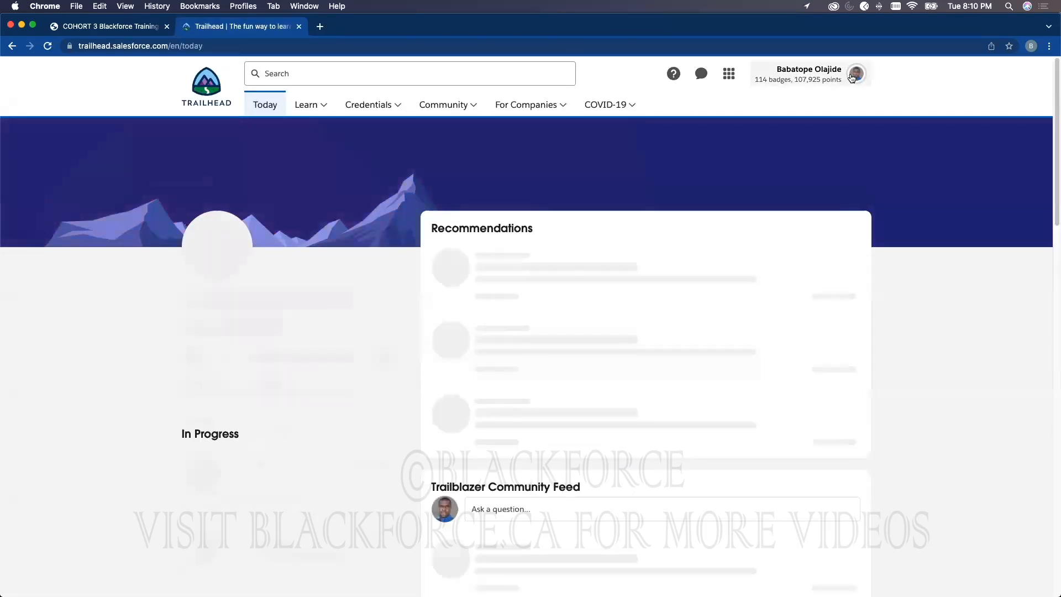
Step: Launch the Blackforce Cohort 3 Playground org from the Hands-On Orgs list in the account menu
click(853, 78)
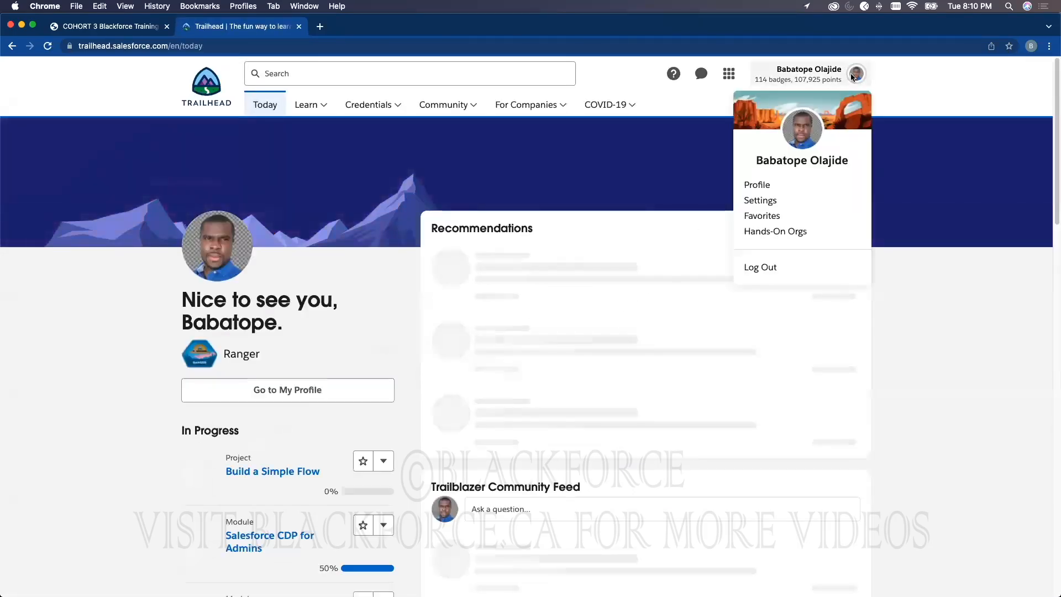
click(774, 229)
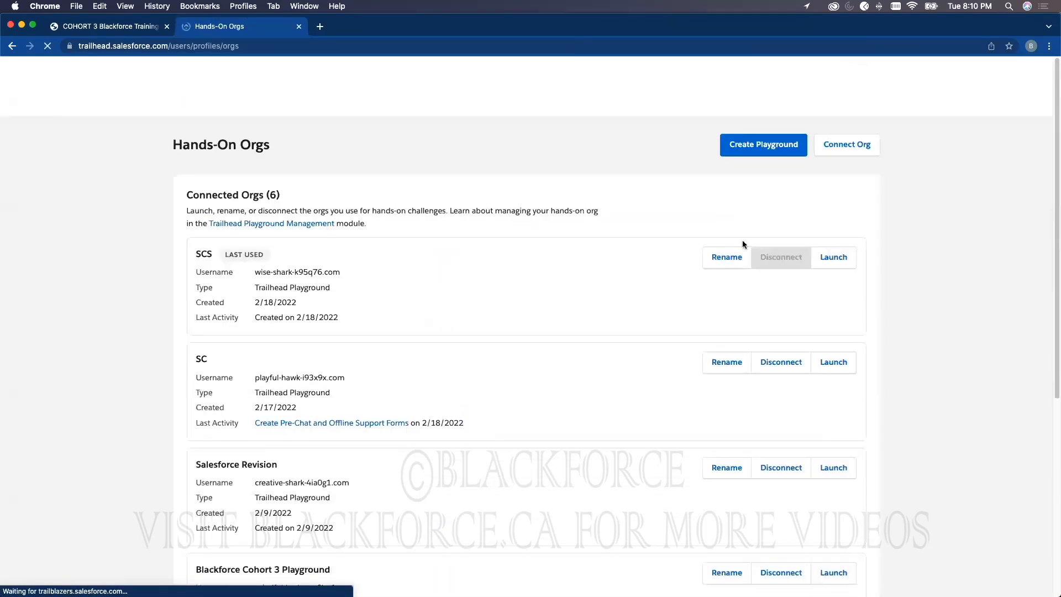
scroll(777, 393, down, 4)
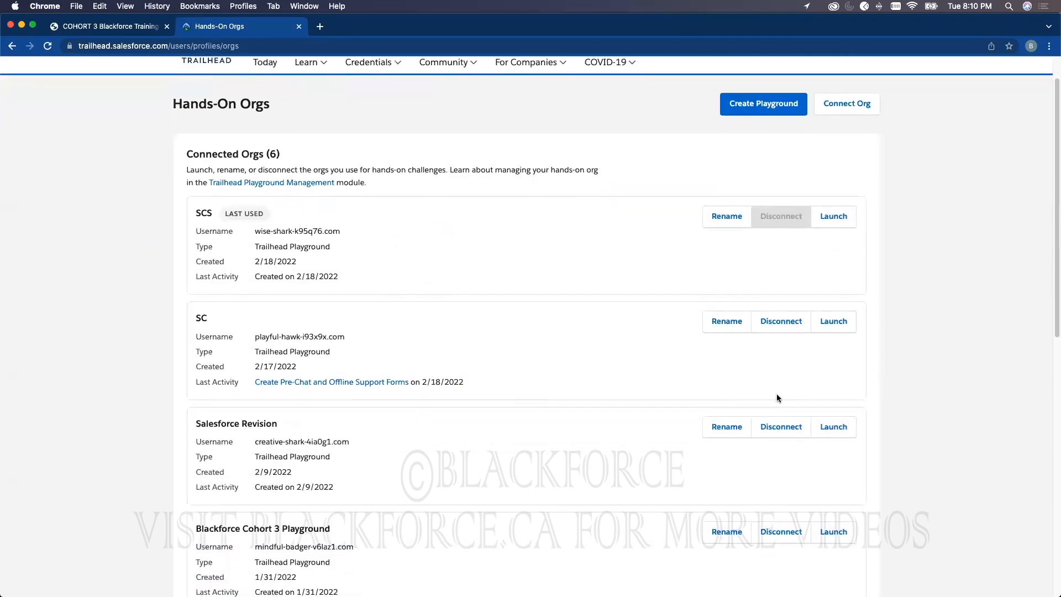
click(830, 407)
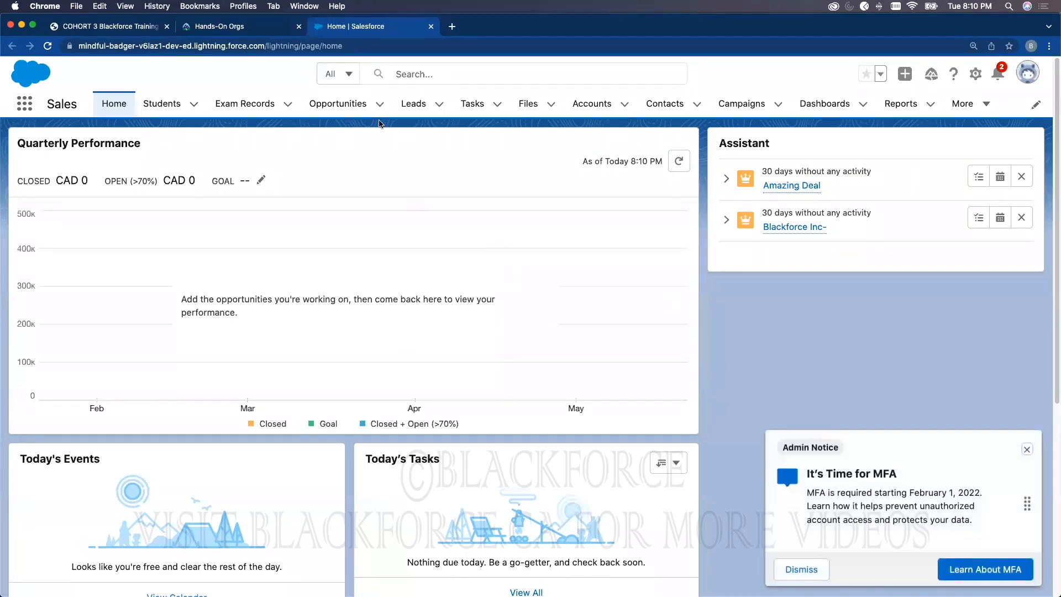
Step: Show the All Opportunities list view displayed as a table
click(334, 103)
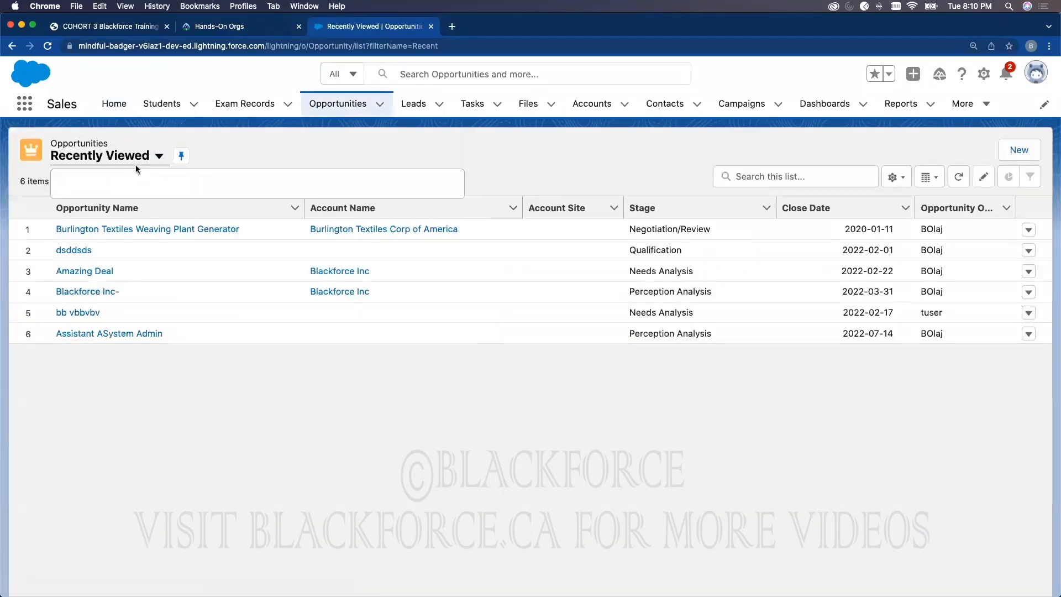
click(145, 159)
click(91, 236)
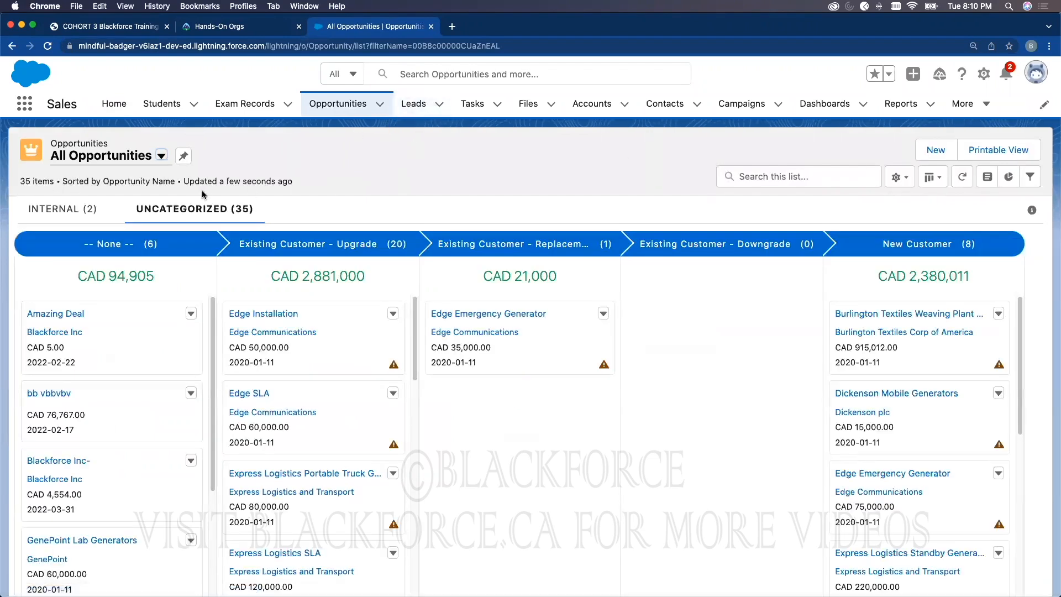
click(928, 177)
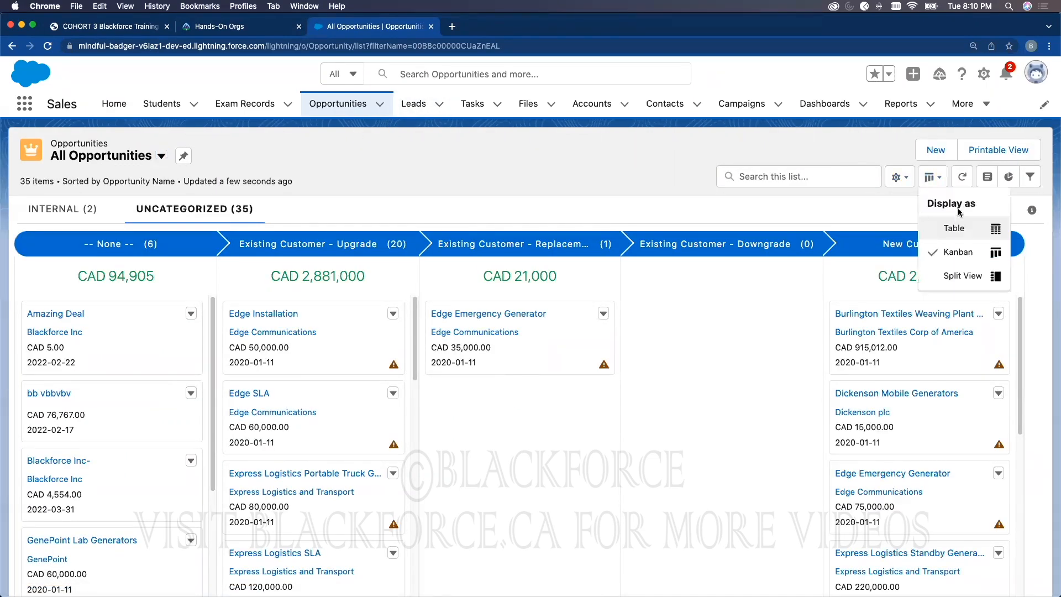
click(951, 227)
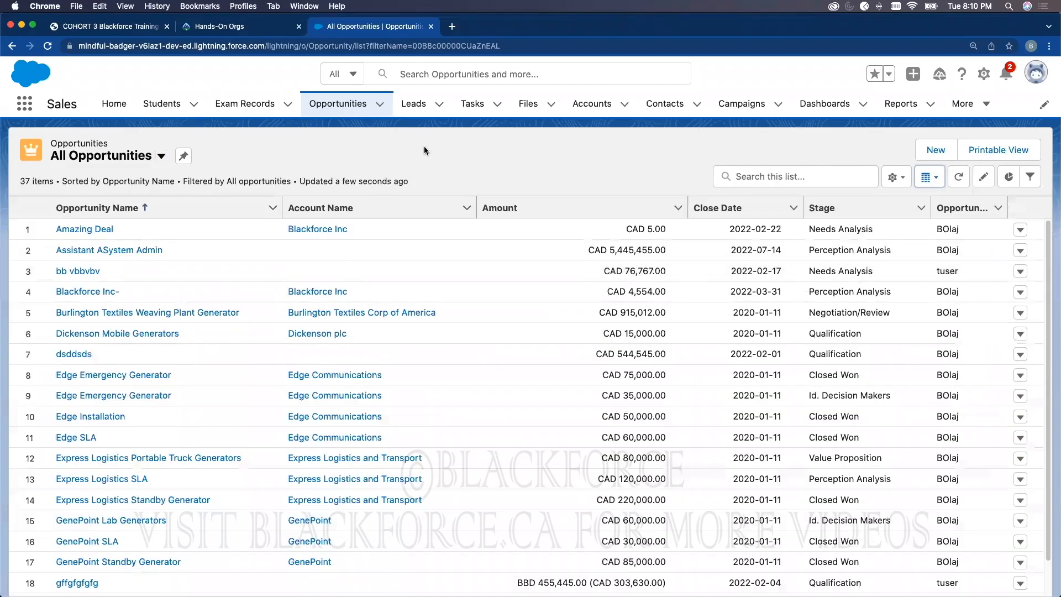
Step: Open the Accounts tab to show the My Accounts list of 21 accounts
click(592, 103)
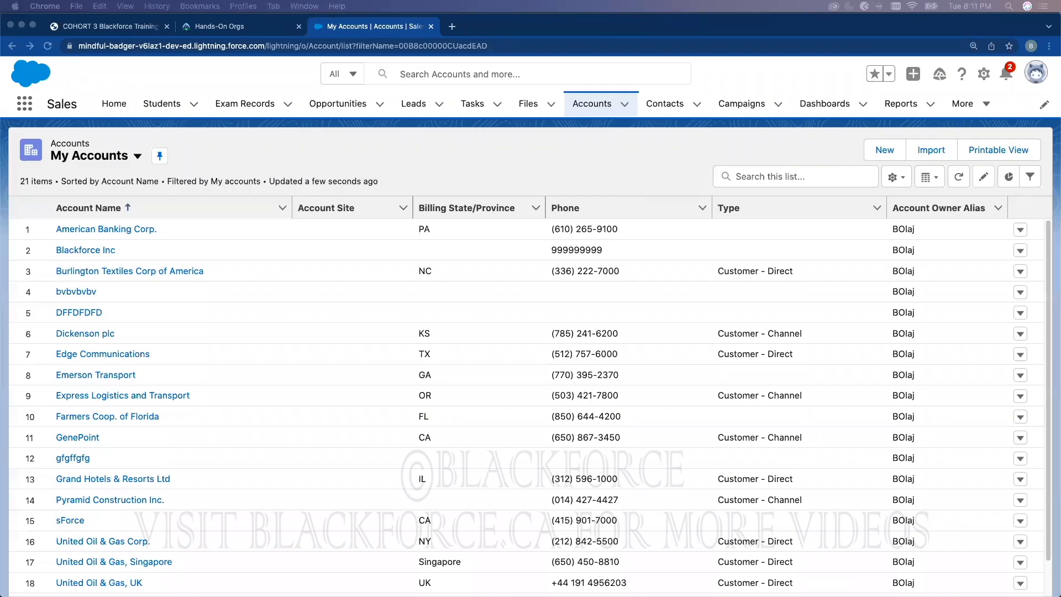
scroll(546, 251, down, 1)
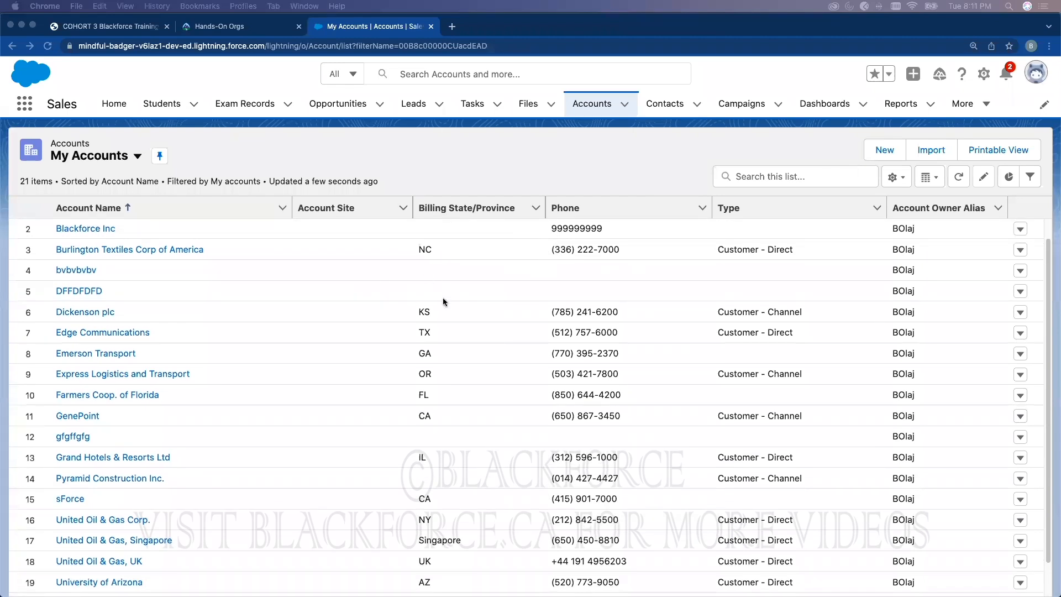
click(526, 159)
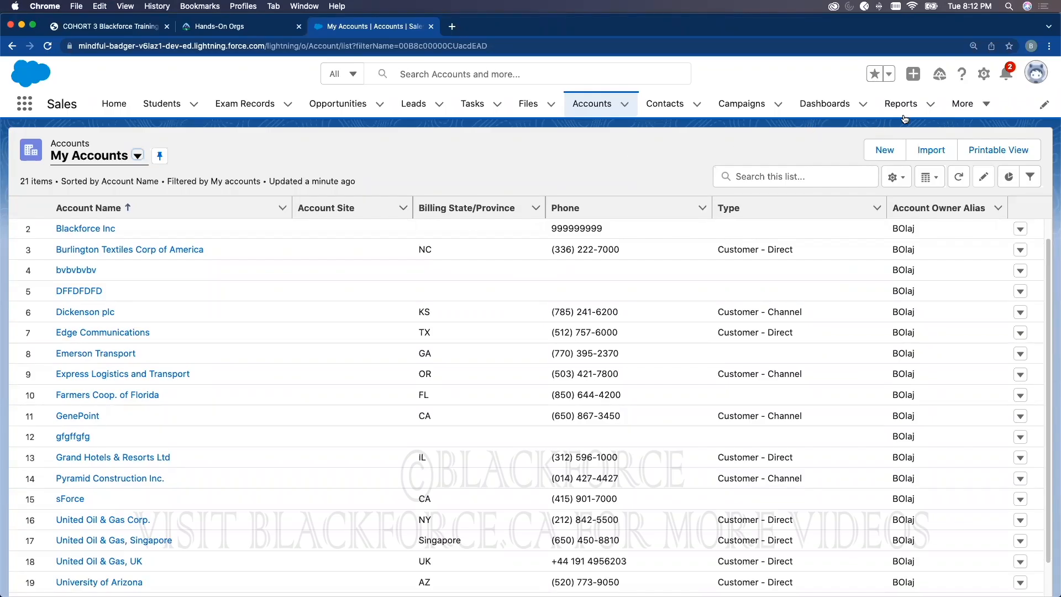
Step: Open Setup in a new tab and reach the Data Import Wizard via a 'data import' Quick Find search
click(984, 73)
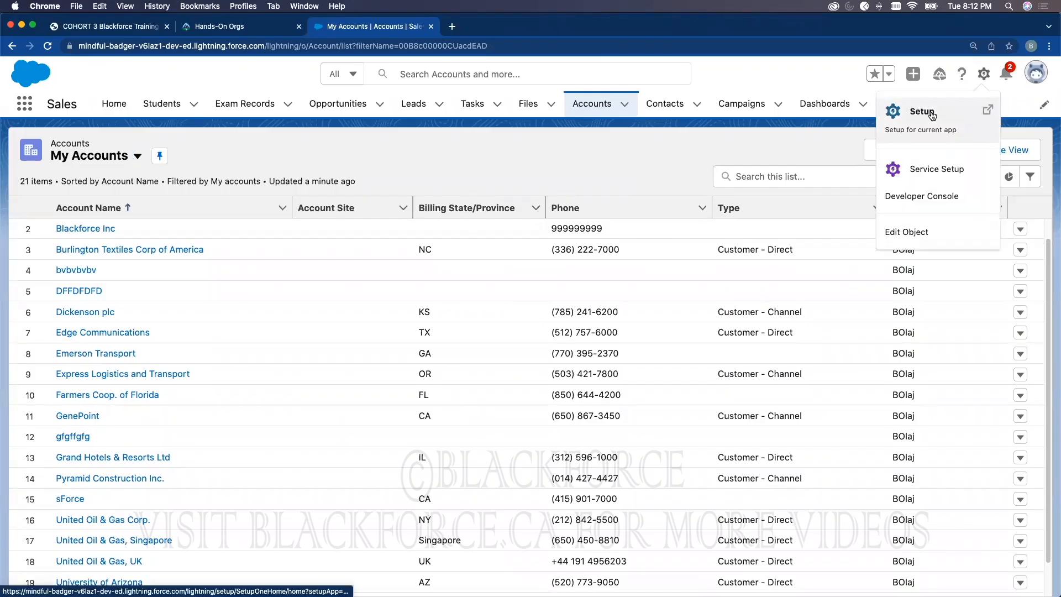
click(933, 115)
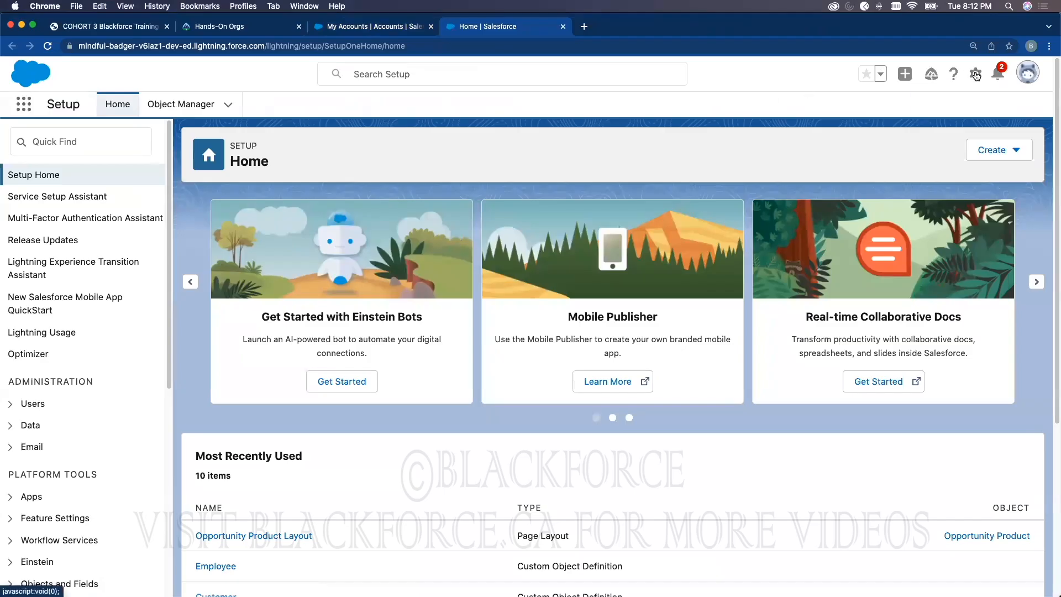
click(115, 143)
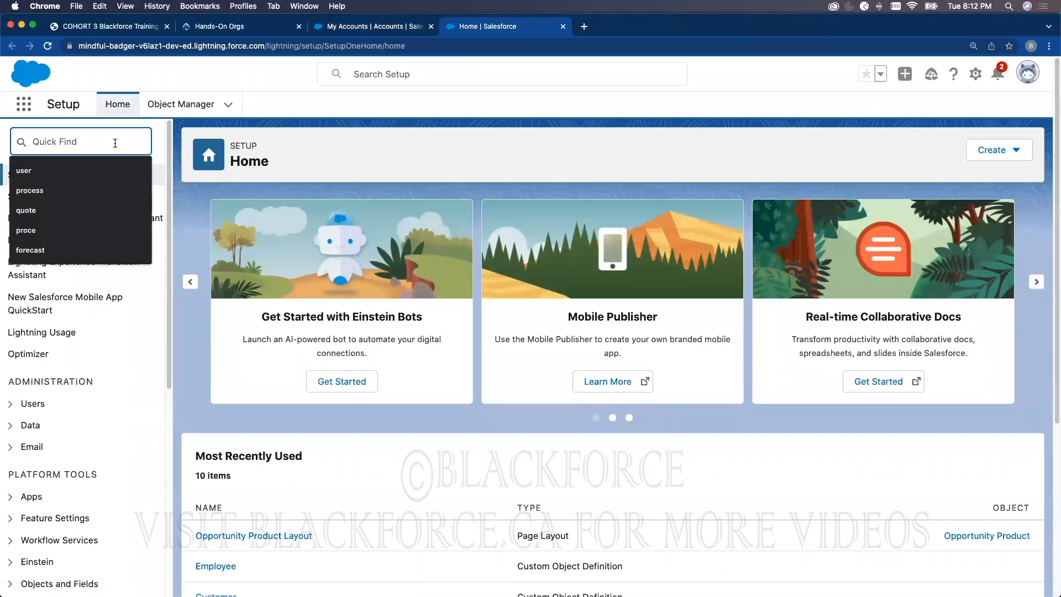
text(data import)
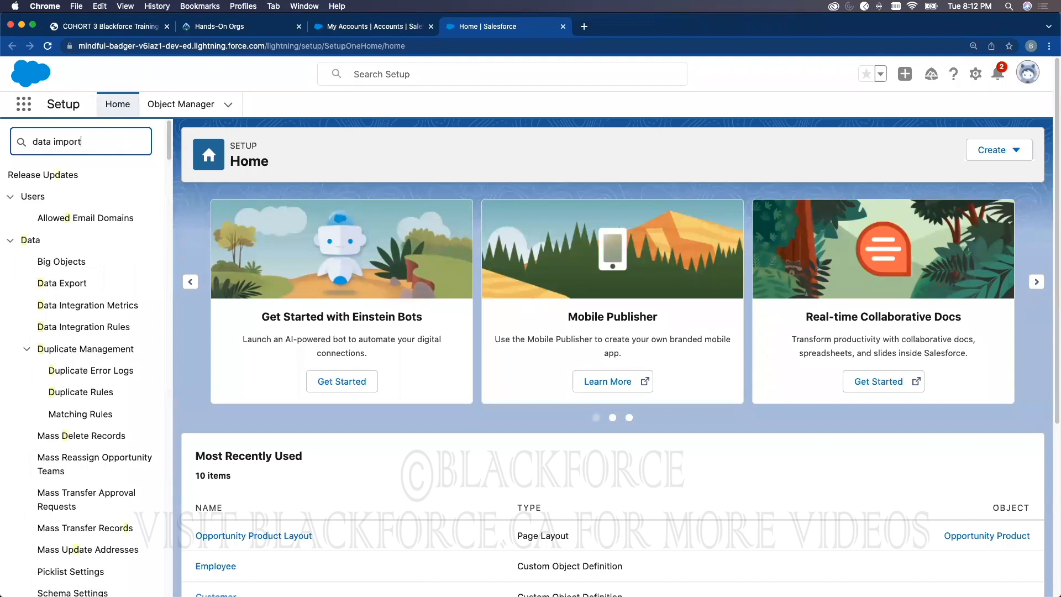
click(91, 198)
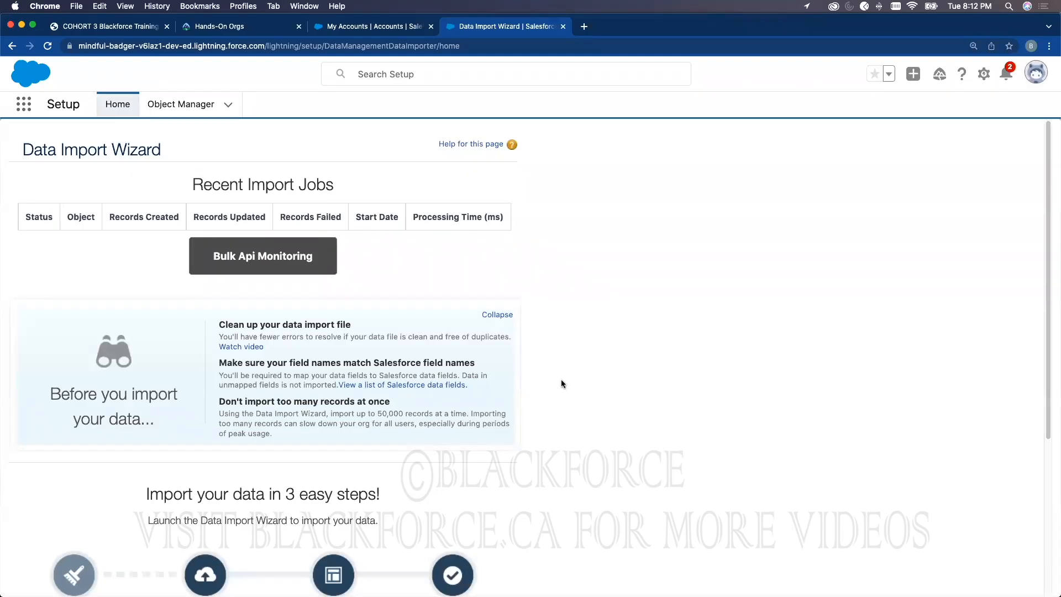
Step: Highlight the 'Import your data in 3 easy steps!' heading and the data-preparation step, then return to My Accounts
scroll(561, 383, down, 1)
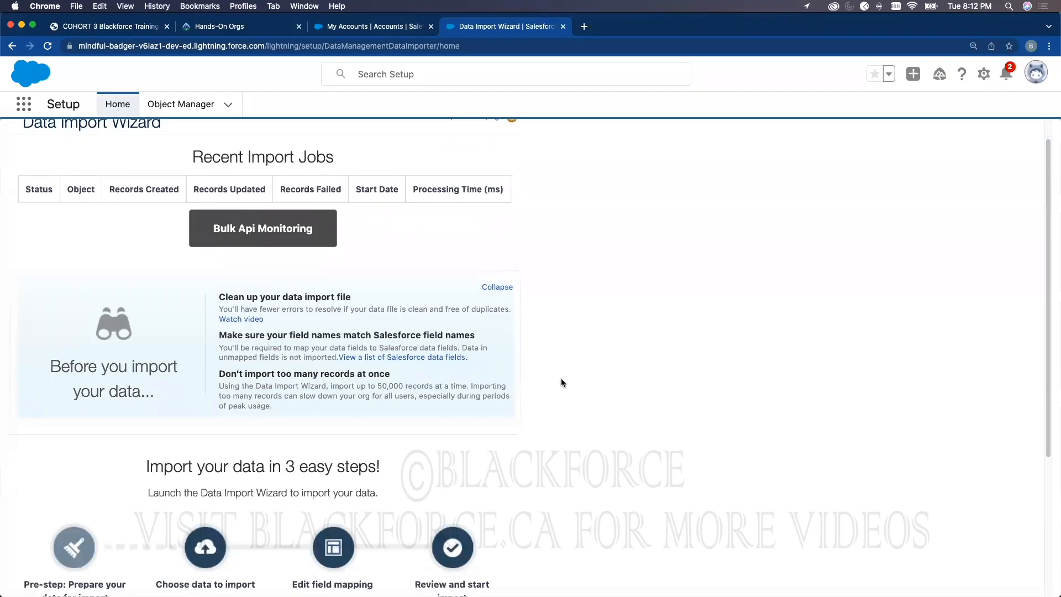
scroll(561, 382, down, 5)
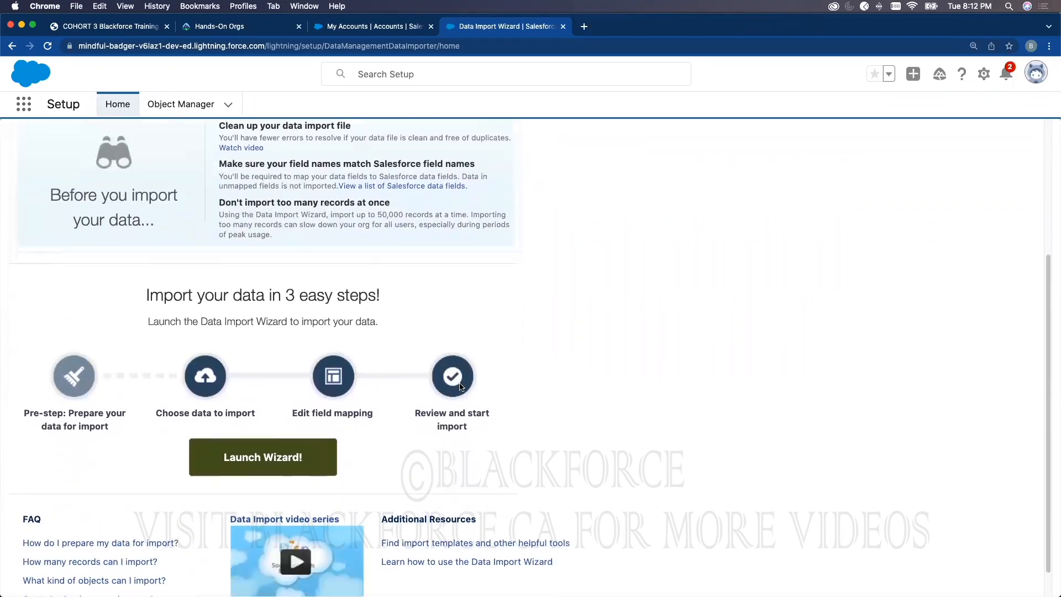
scroll(553, 382, up, 3)
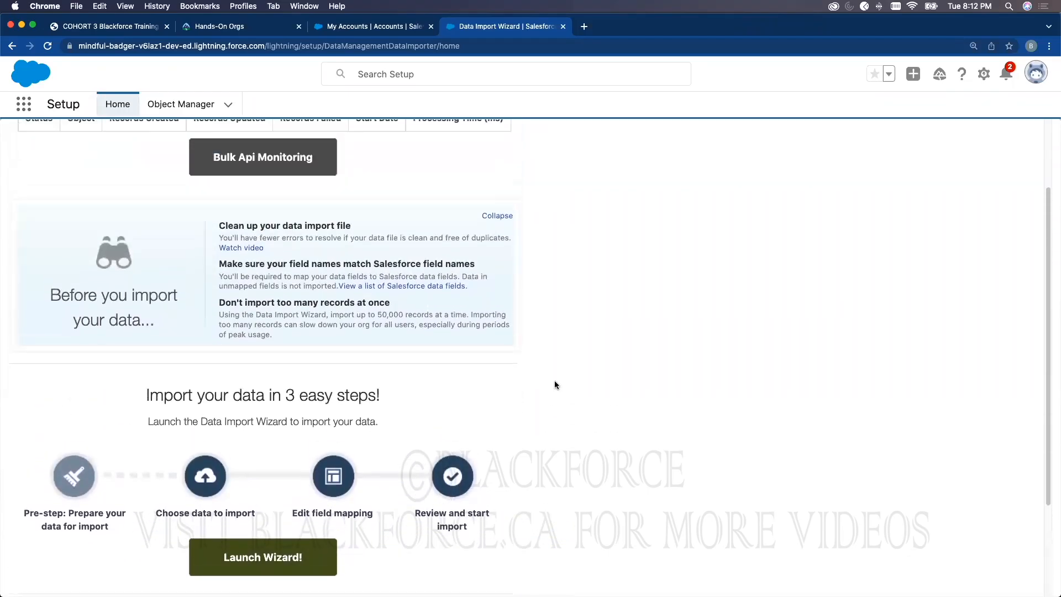
scroll(555, 384, up, 1)
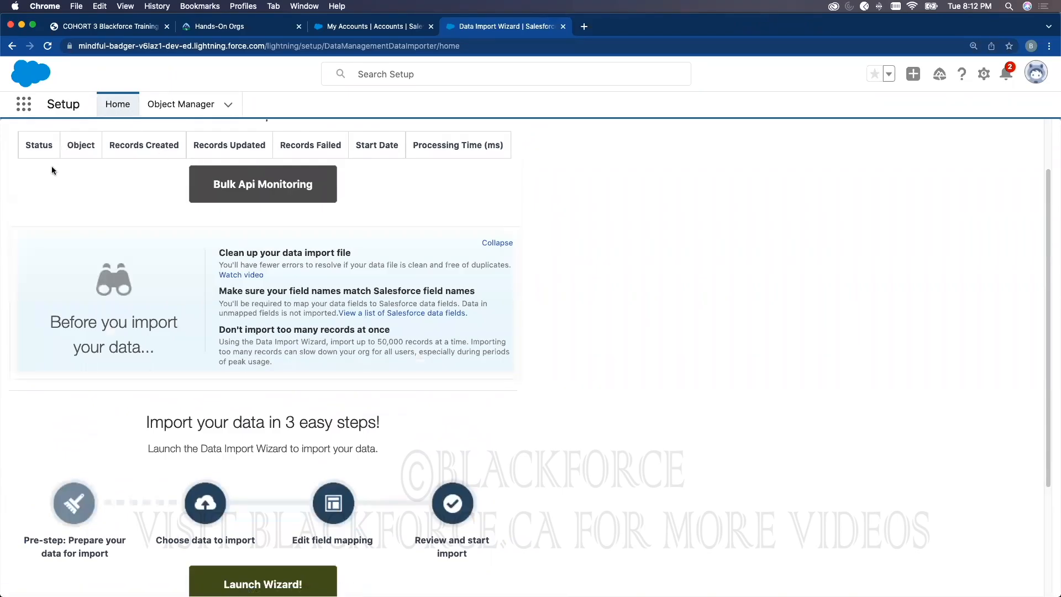
scroll(453, 341, down, 3)
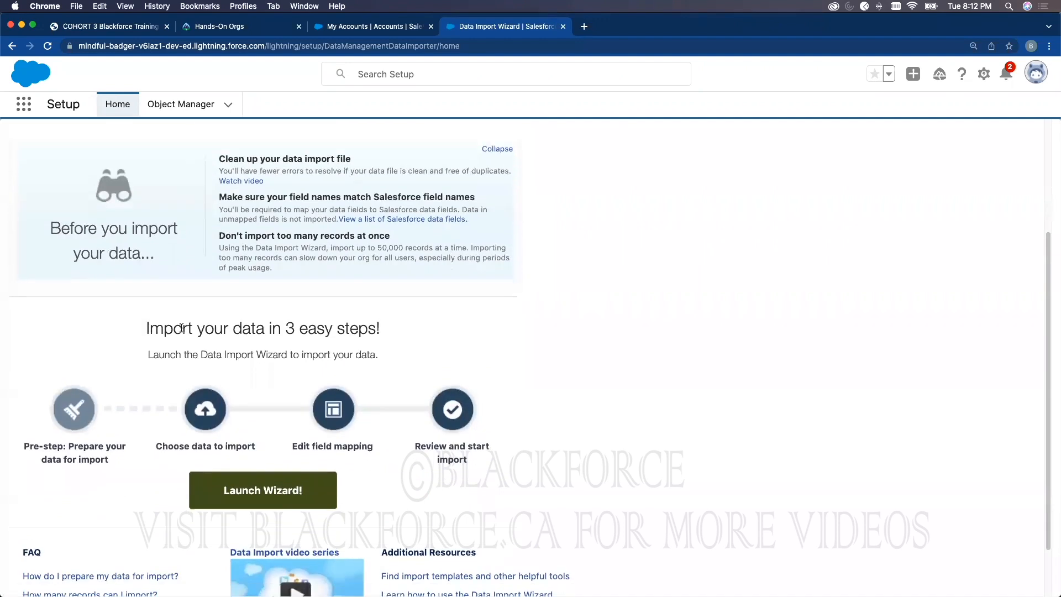
drag(146, 329, 395, 333)
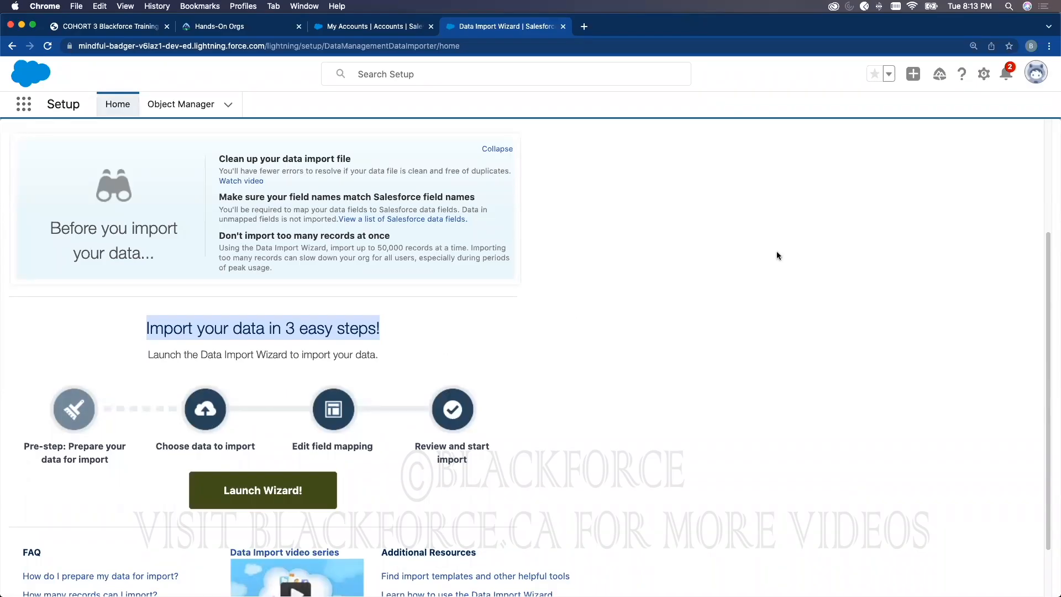
drag(111, 460, 73, 449)
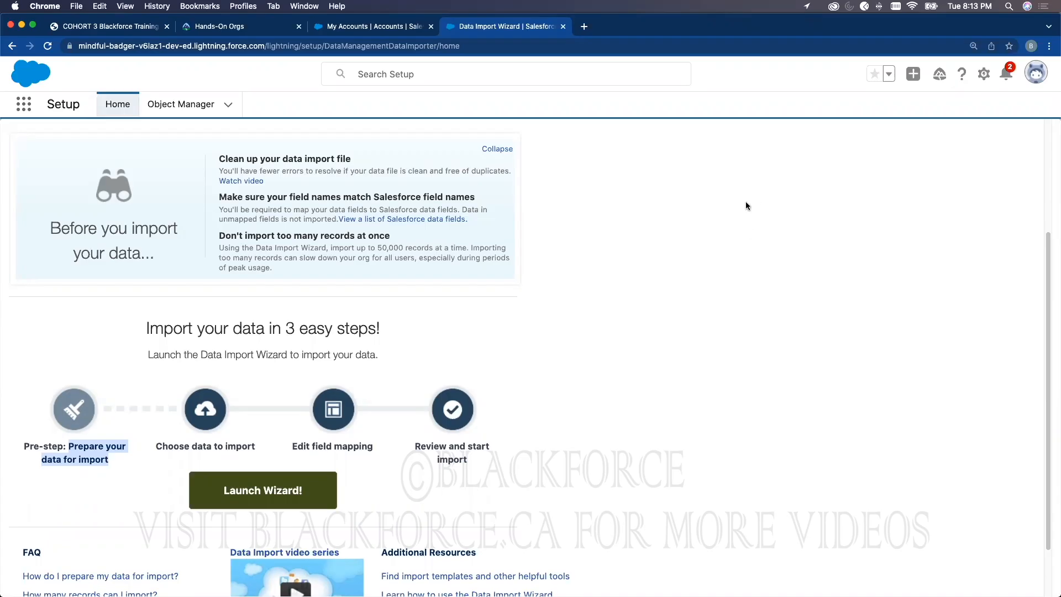
click(370, 28)
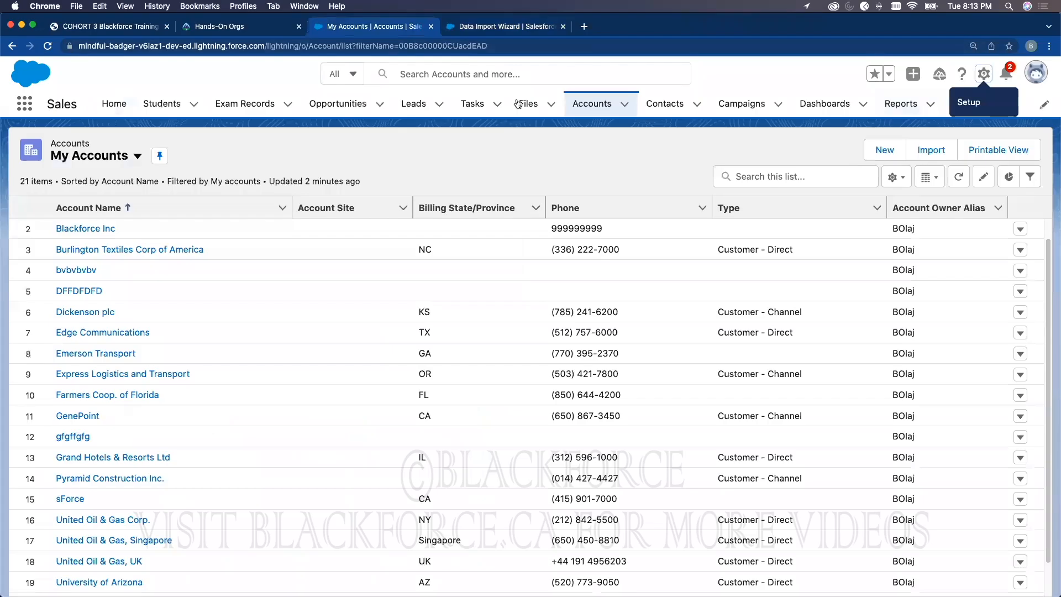
Step: Open a recently viewed lead's record and show its detail fields
click(423, 108)
click(113, 230)
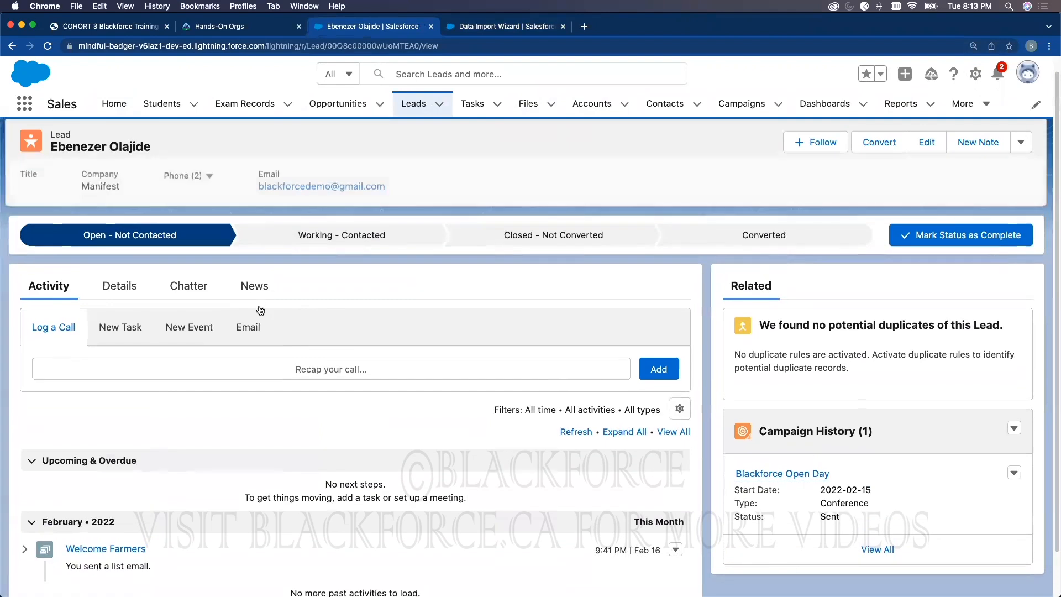
scroll(224, 346, down, 1)
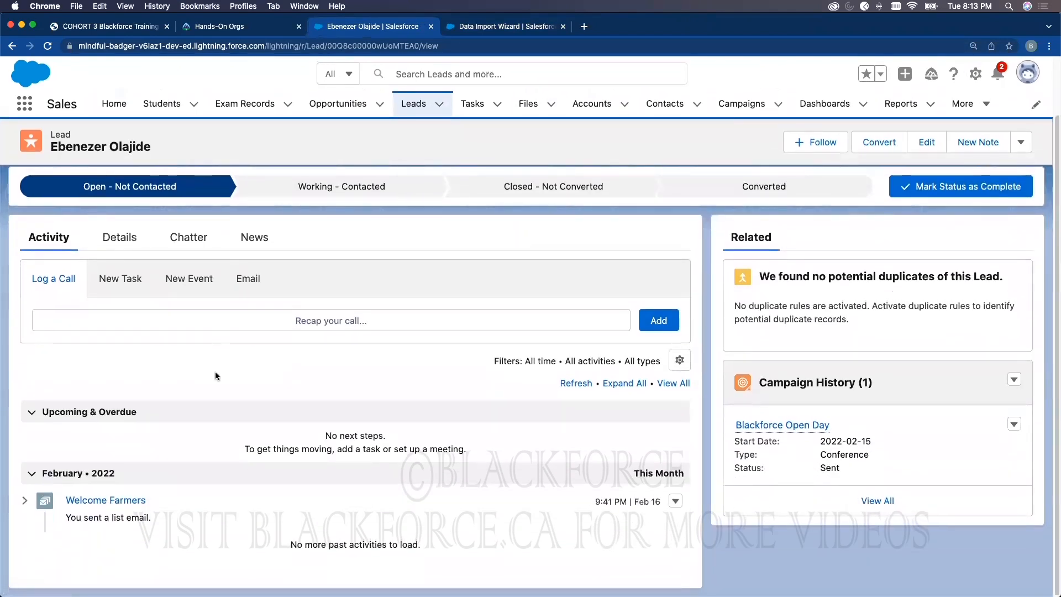
scroll(224, 369, up, 1)
click(131, 278)
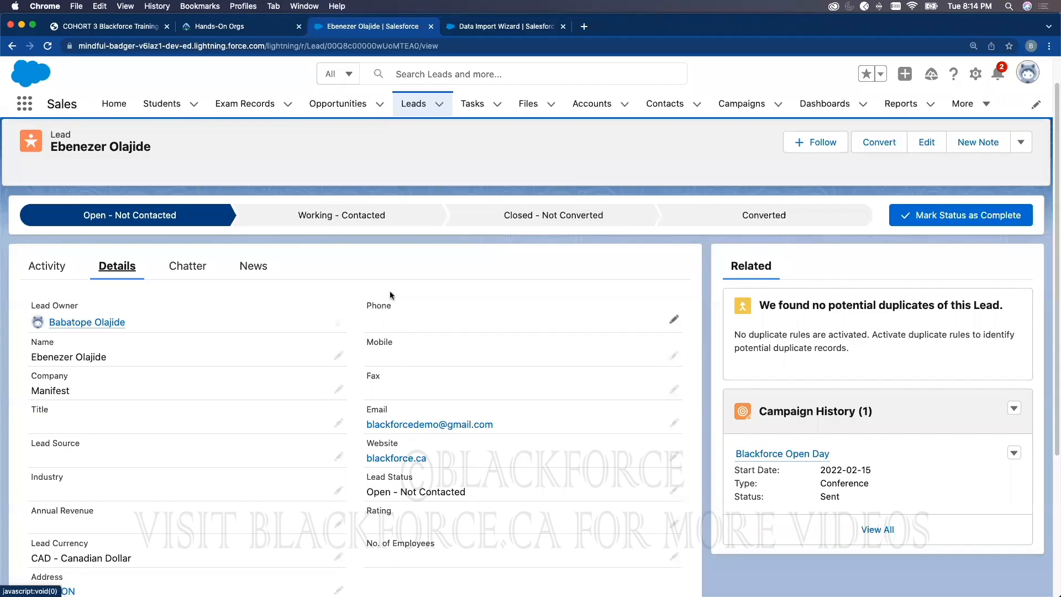
Step: Back on the Data Import Wizard, highlight its mapping and review-and-start-import steps
click(464, 29)
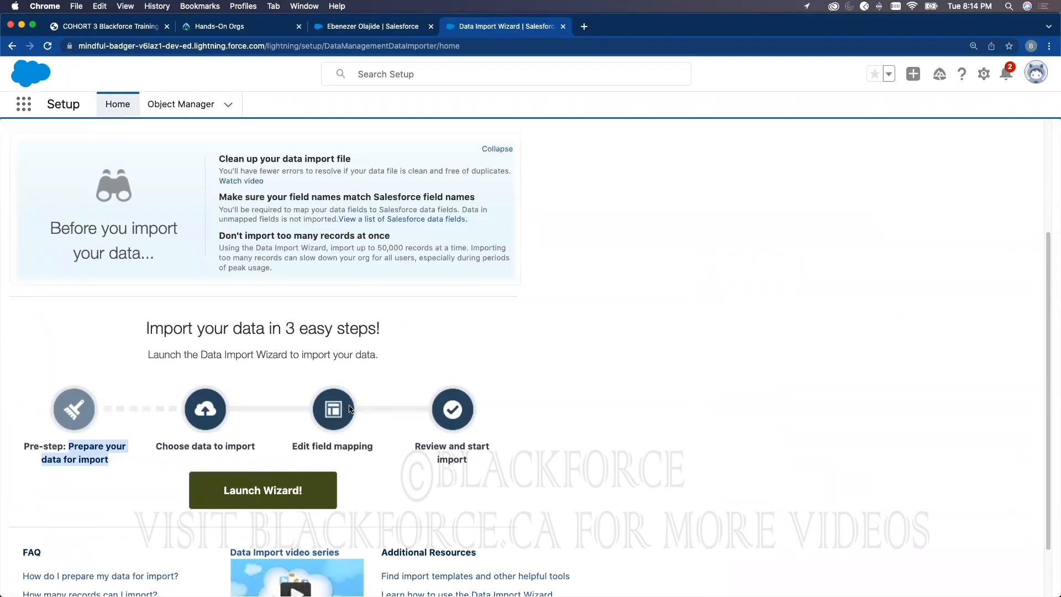
click(366, 26)
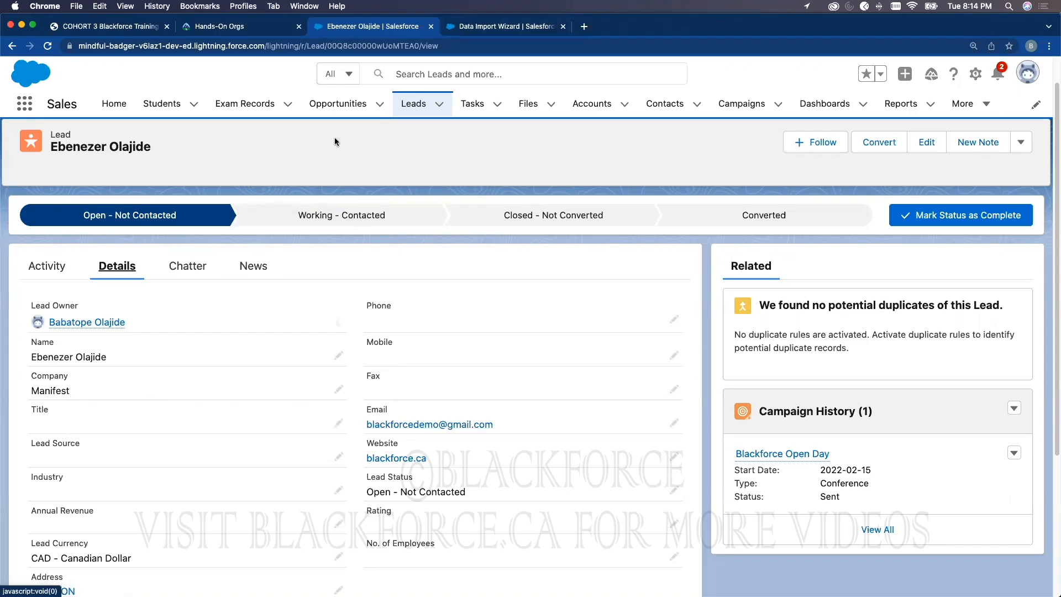
click(477, 27)
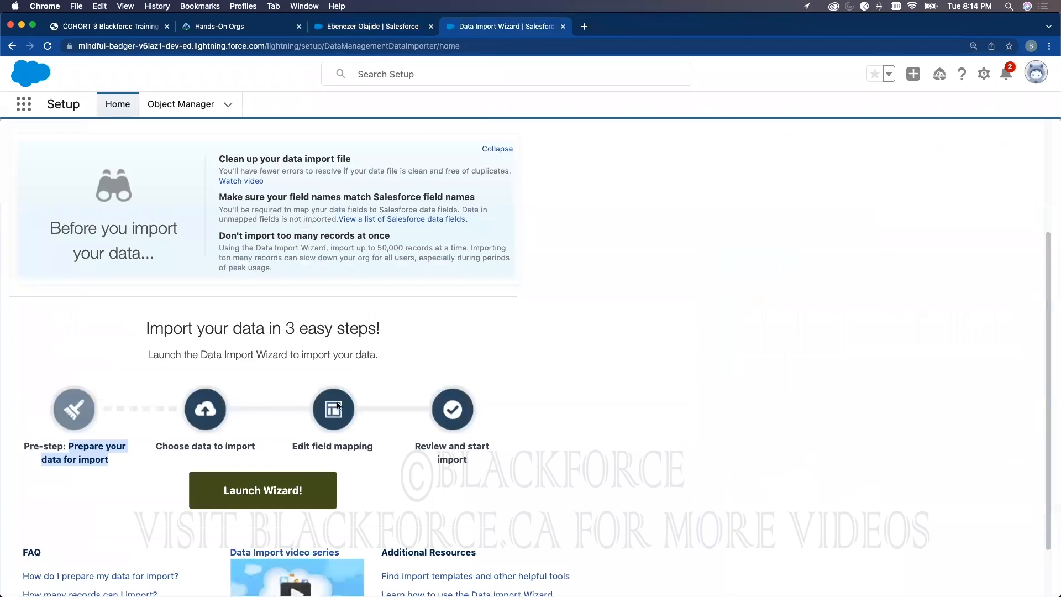
double_click(355, 444)
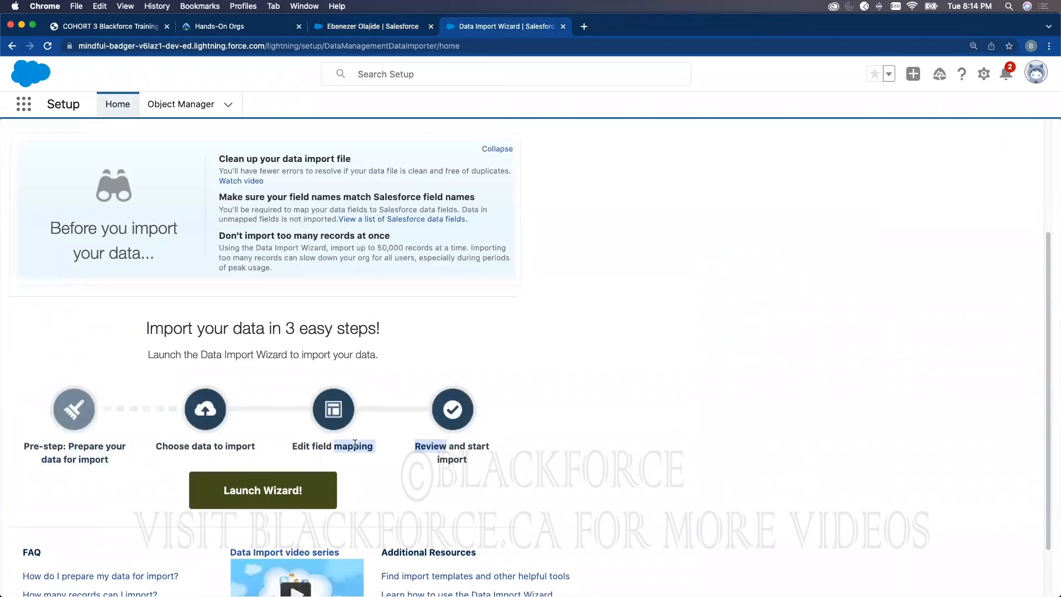
double_click(458, 452)
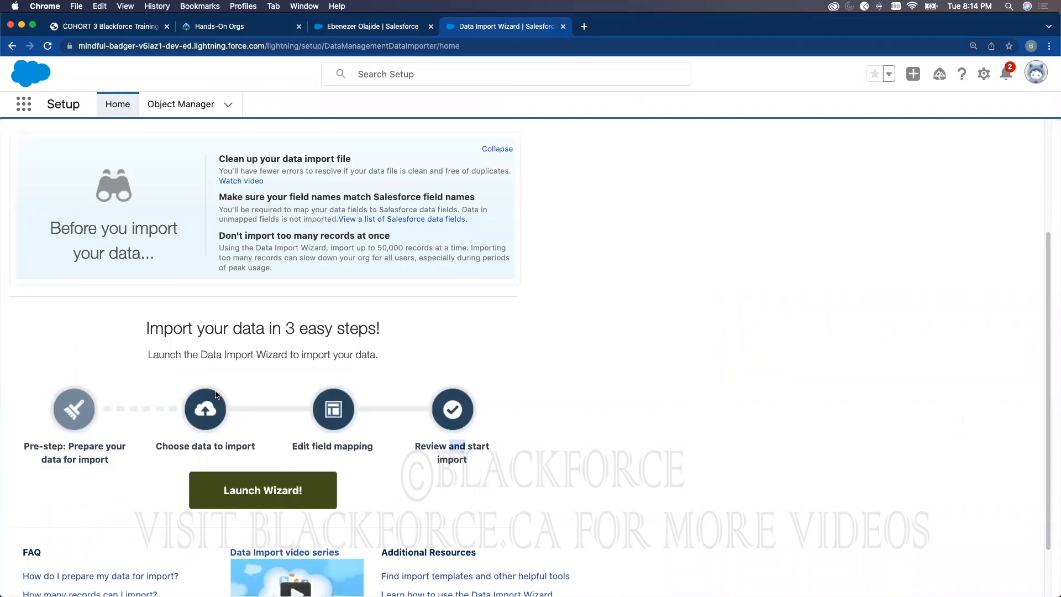
Step: Launch the wizard and highlight its 50,000-record import limit note
click(255, 488)
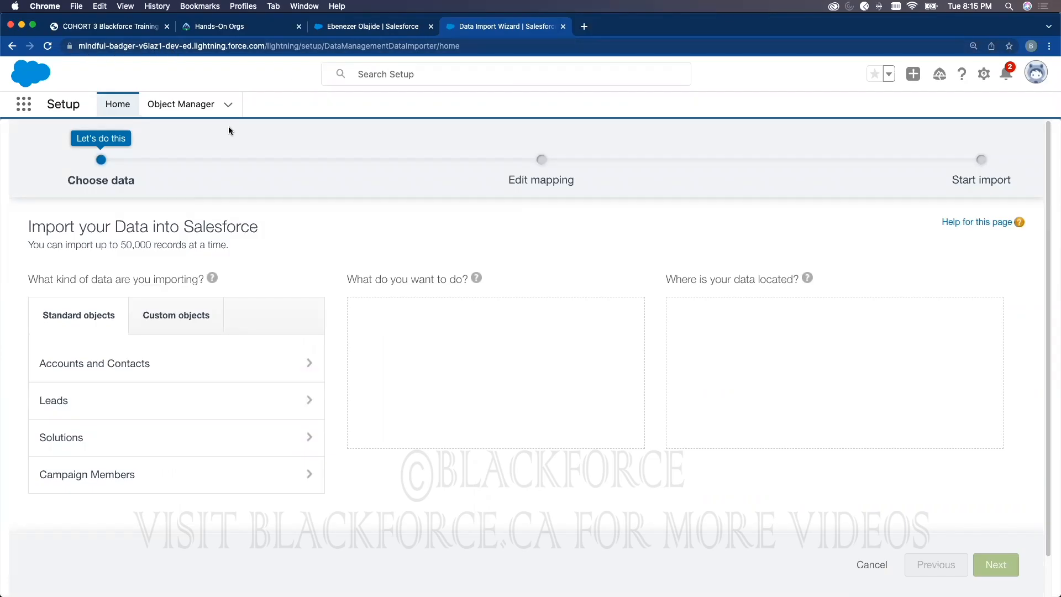
drag(28, 245, 229, 248)
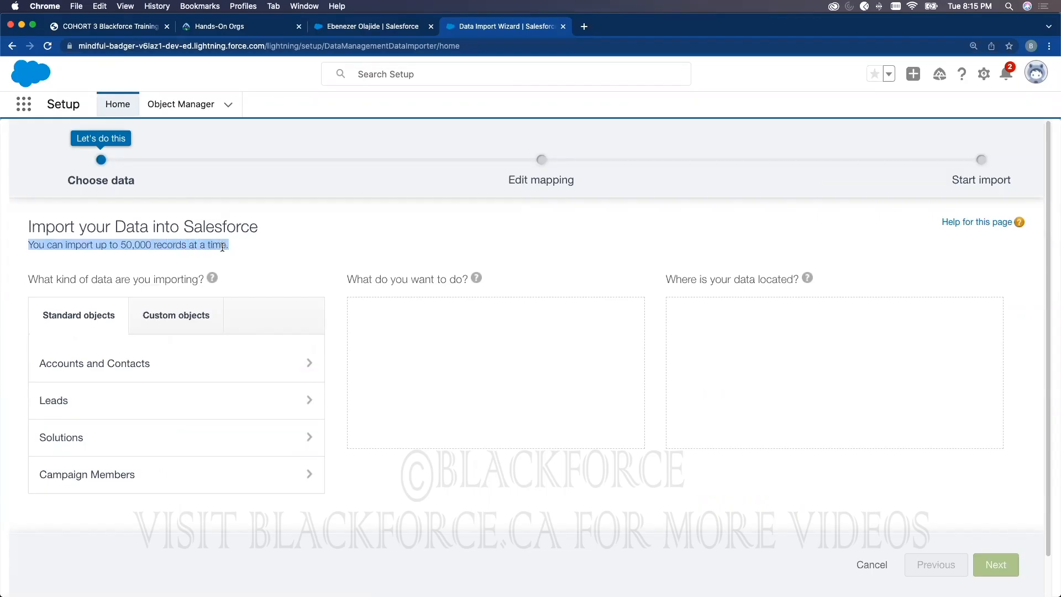
click(127, 246)
drag(28, 245, 228, 246)
click(225, 243)
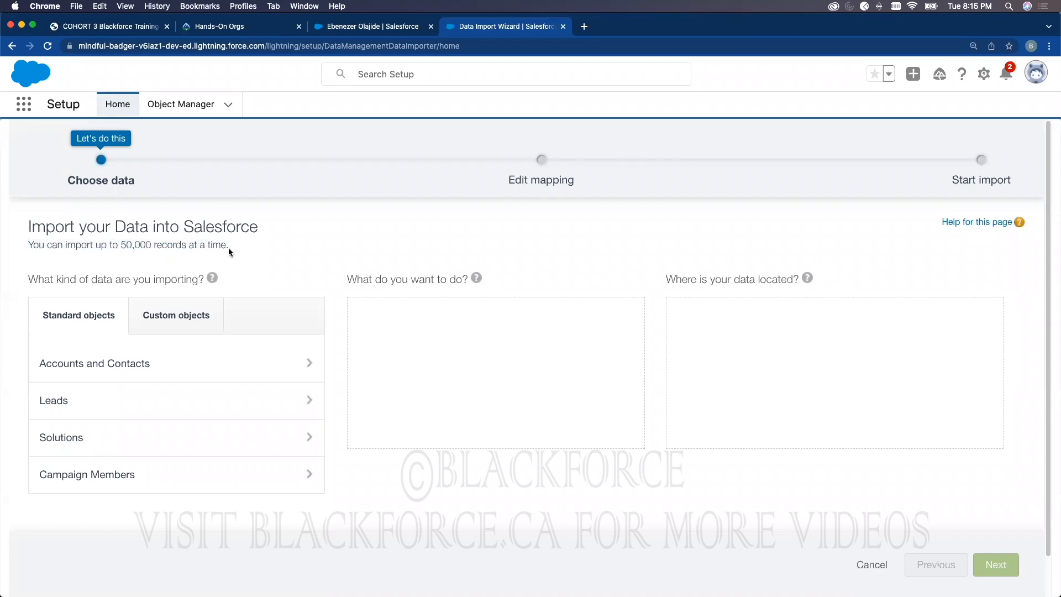
drag(228, 245, 78, 241)
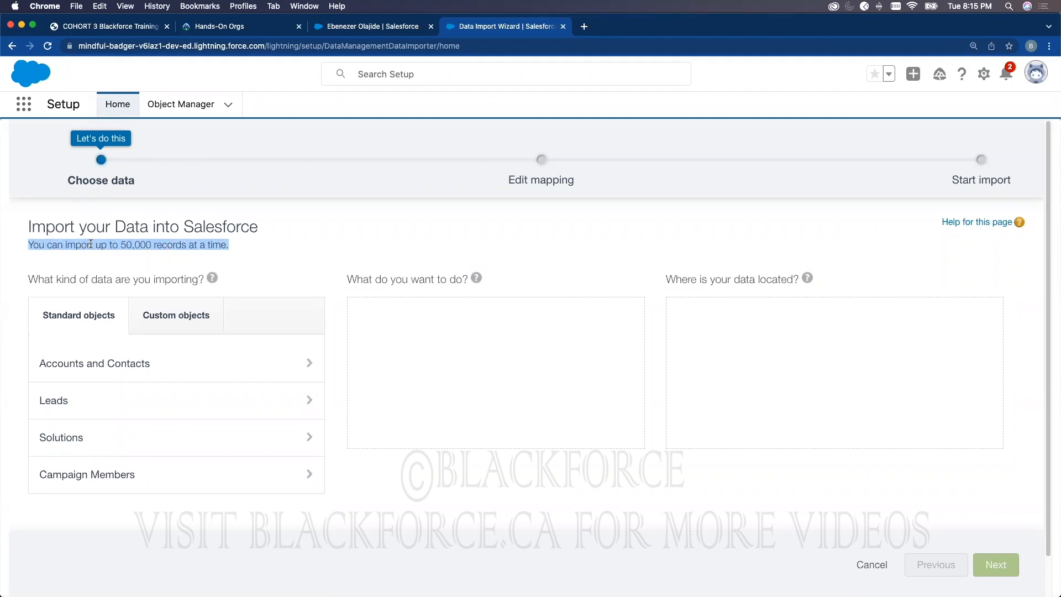
double_click(136, 245)
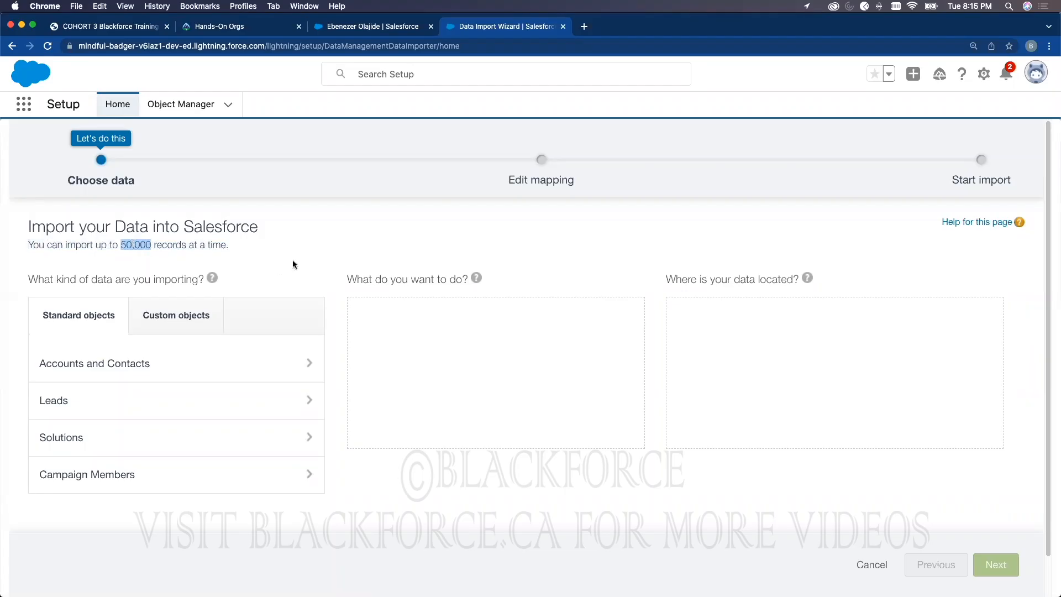
Step: Open the Opportunities list from the lead record's tab, alternating with the wizard
click(373, 28)
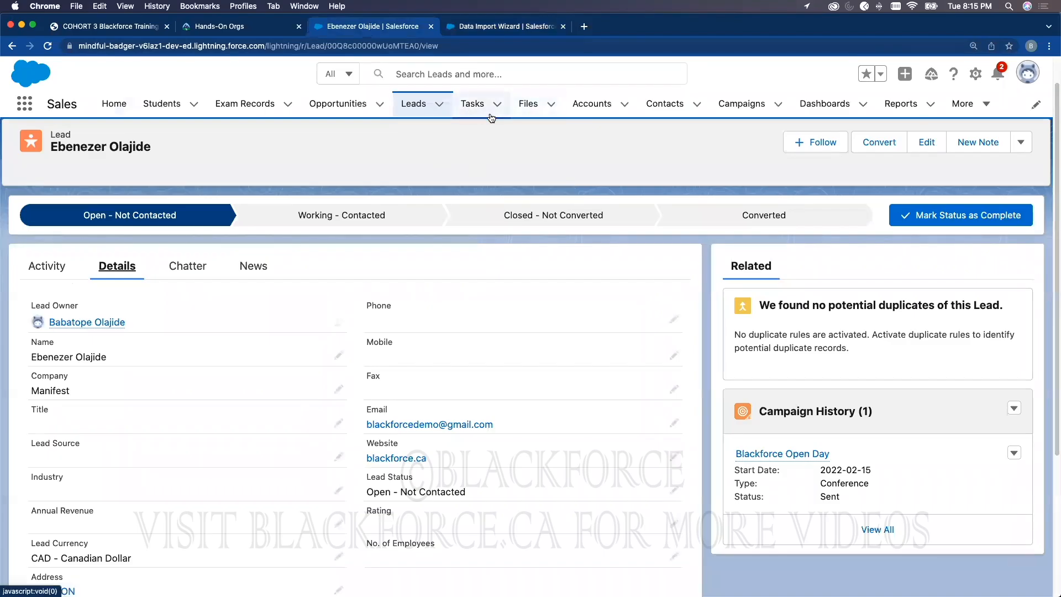
click(488, 28)
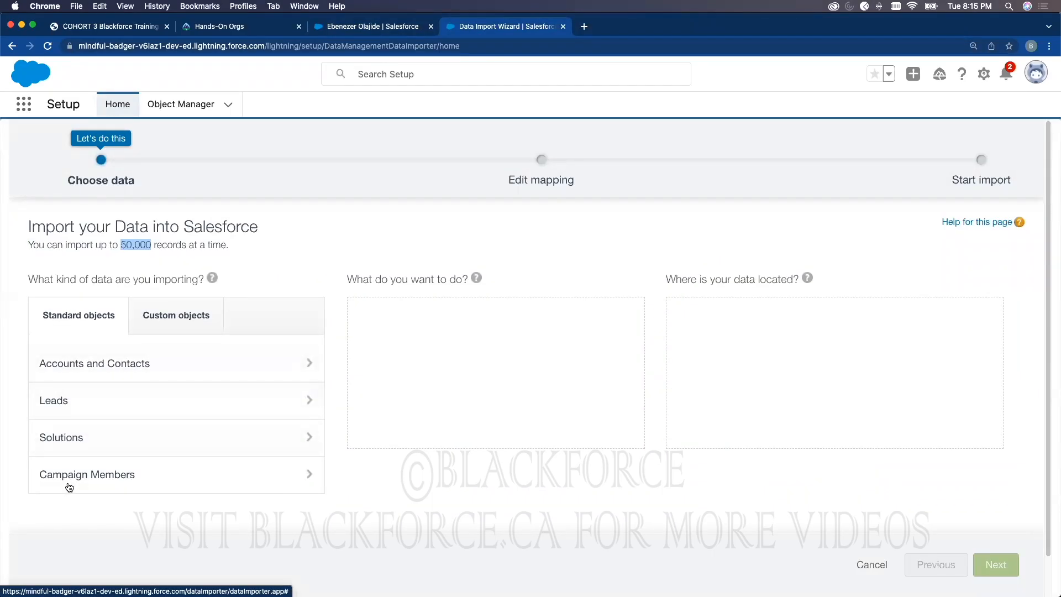
click(333, 28)
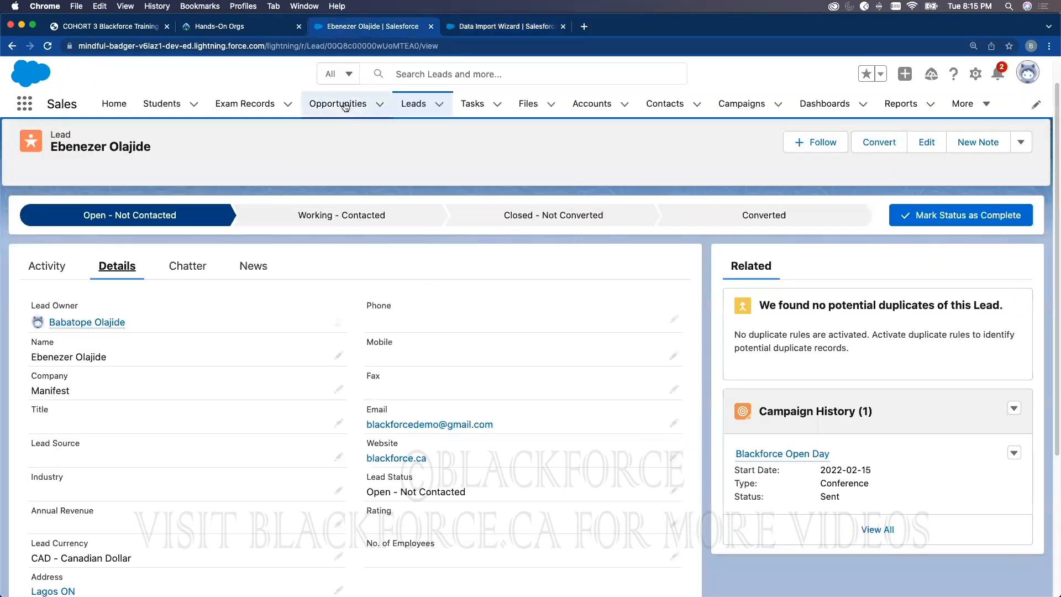
click(344, 105)
click(471, 28)
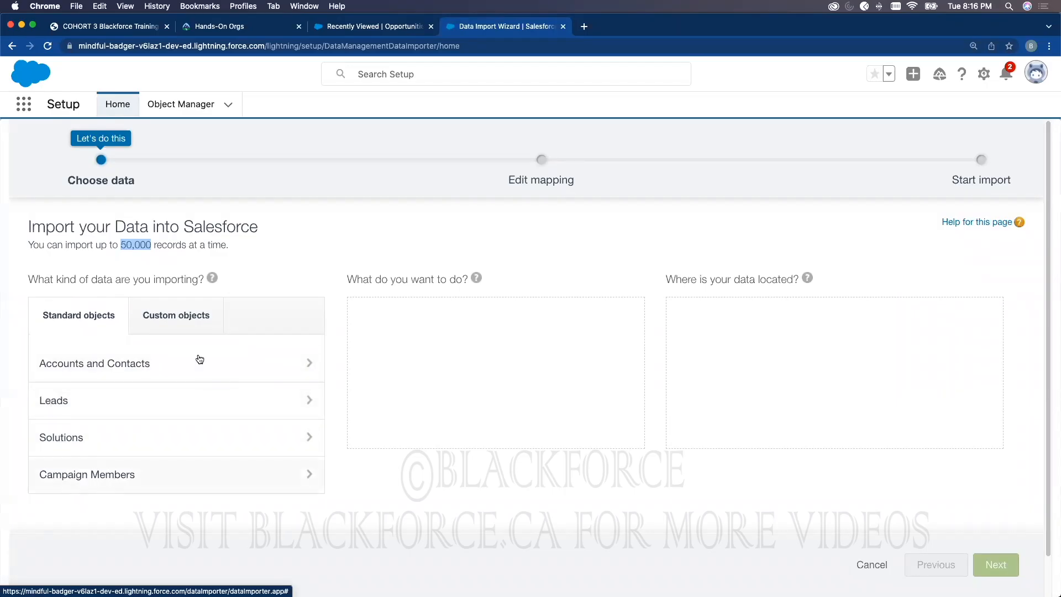
click(346, 26)
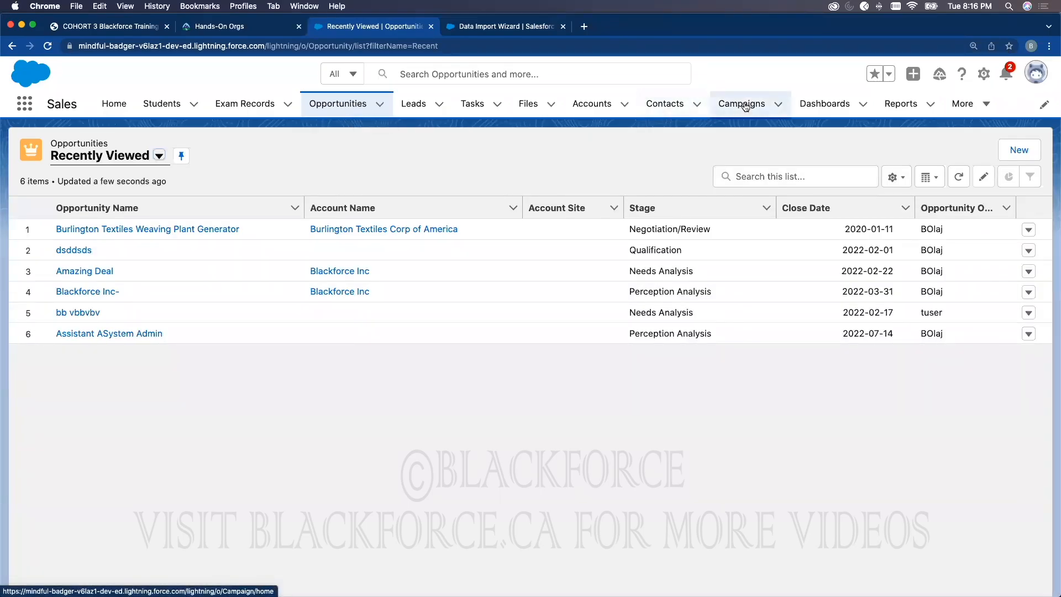
click(468, 27)
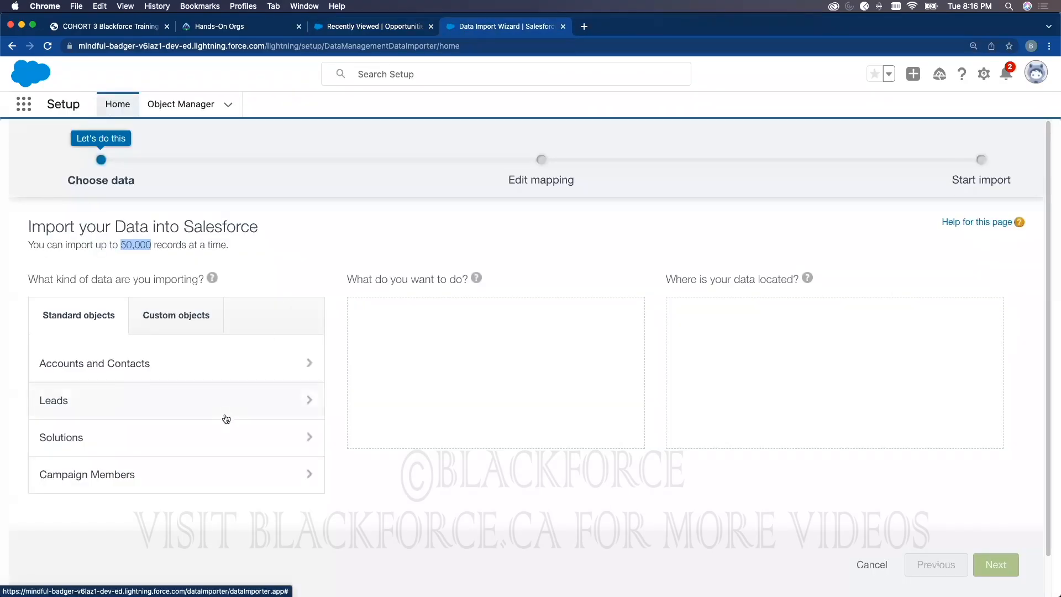
Step: Show Custom objects in the wizard, re-highlight the 50,000 limit, then view Recently Viewed opportunities
click(190, 320)
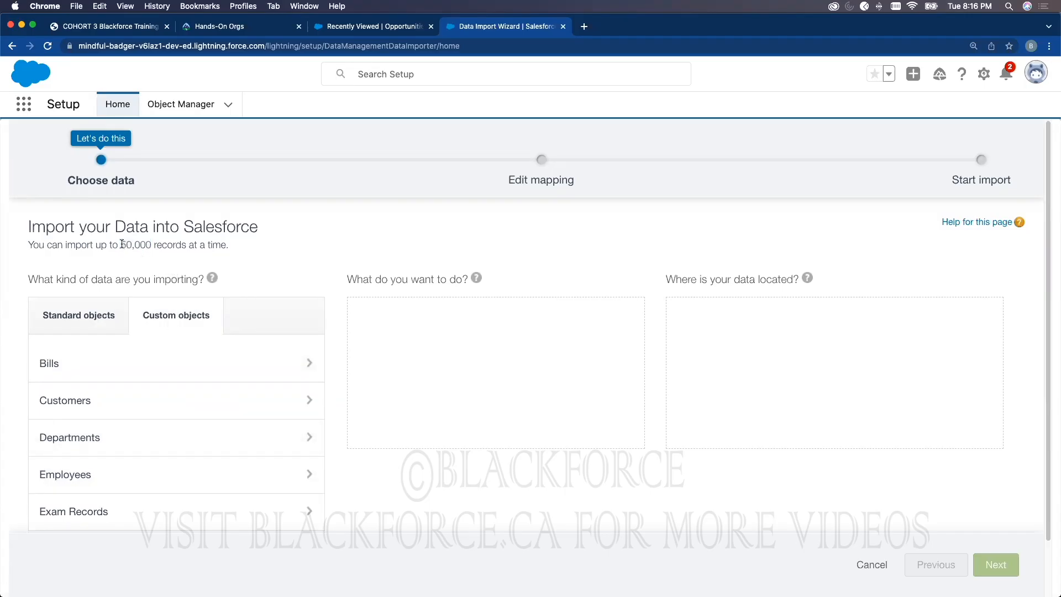
drag(120, 246, 154, 245)
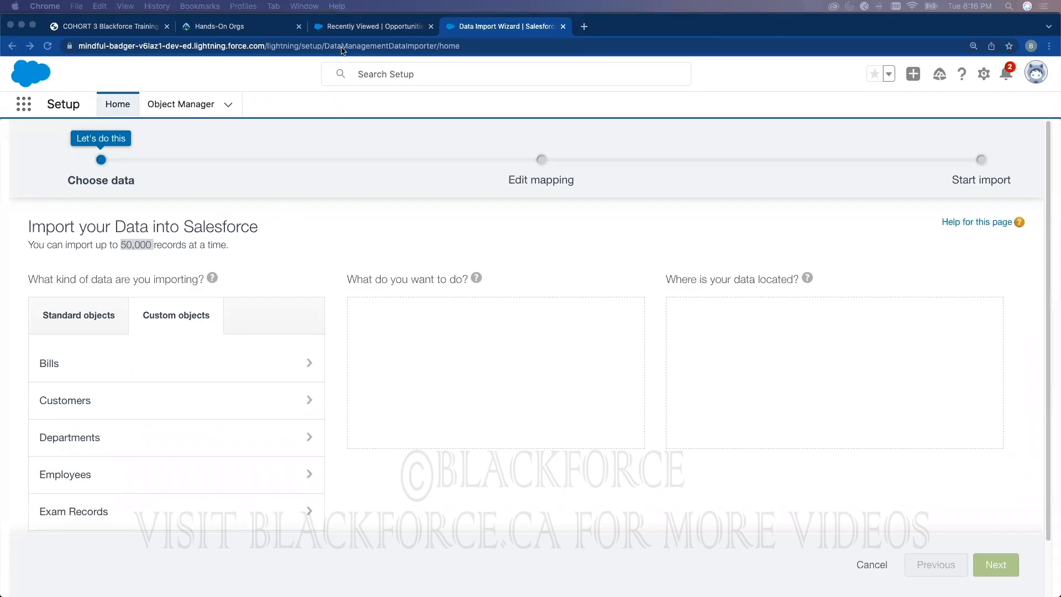
click(348, 27)
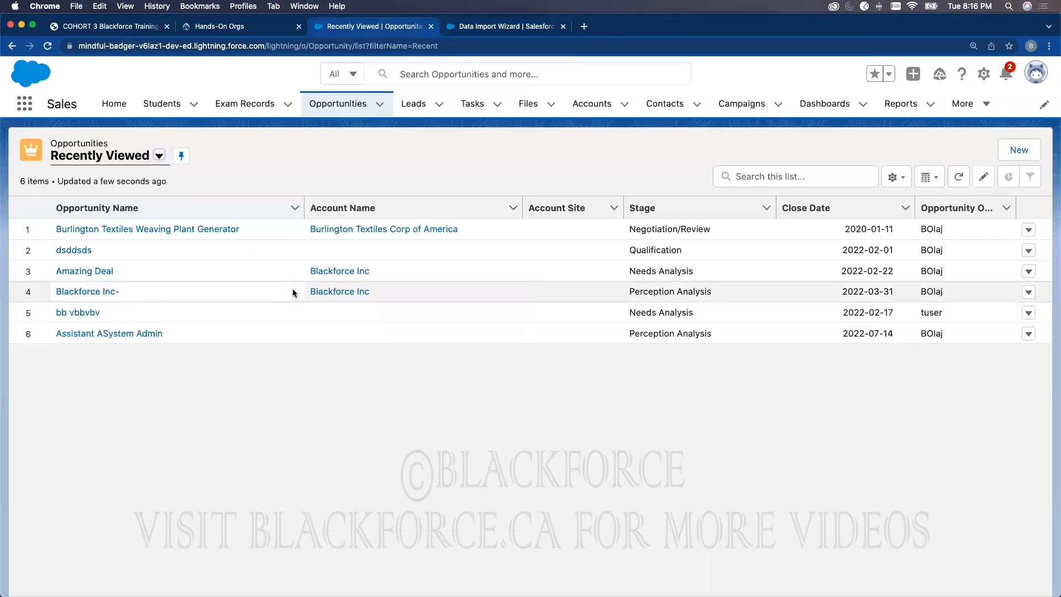
Step: Open the Burlington Textiles Weaving Plant Generator opportunity, highlight its 006 record ID, and view its Details
click(137, 230)
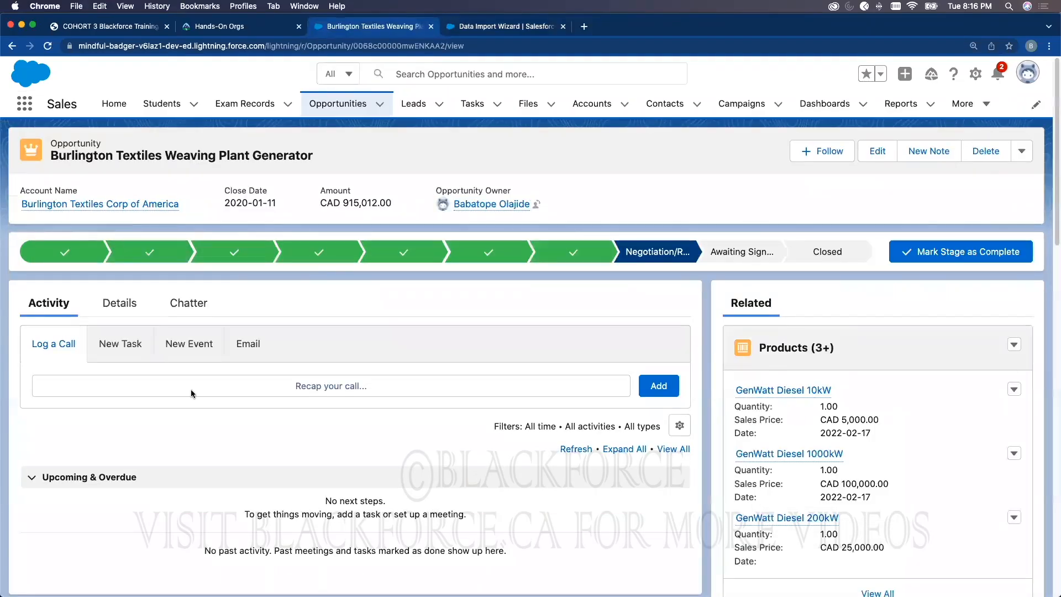
double_click(355, 46)
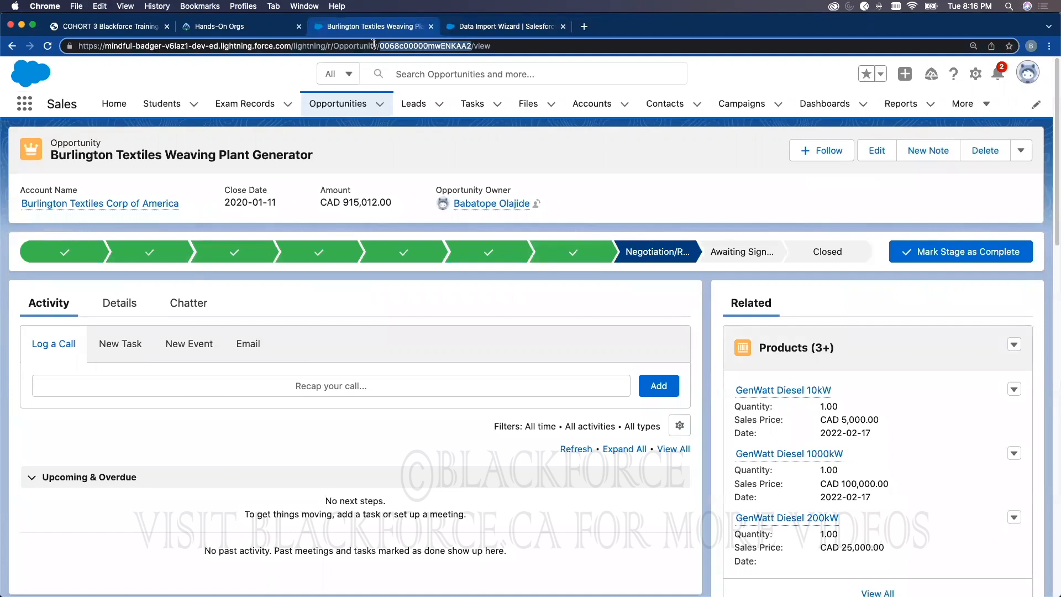
click(383, 45)
drag(380, 46, 472, 46)
click(381, 45)
drag(381, 45, 464, 45)
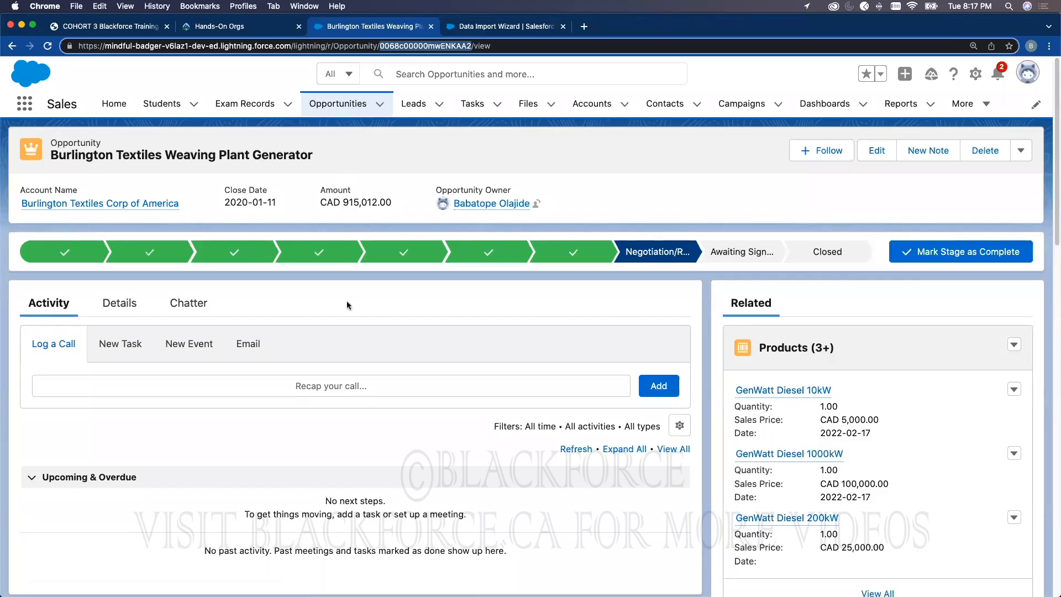
click(130, 311)
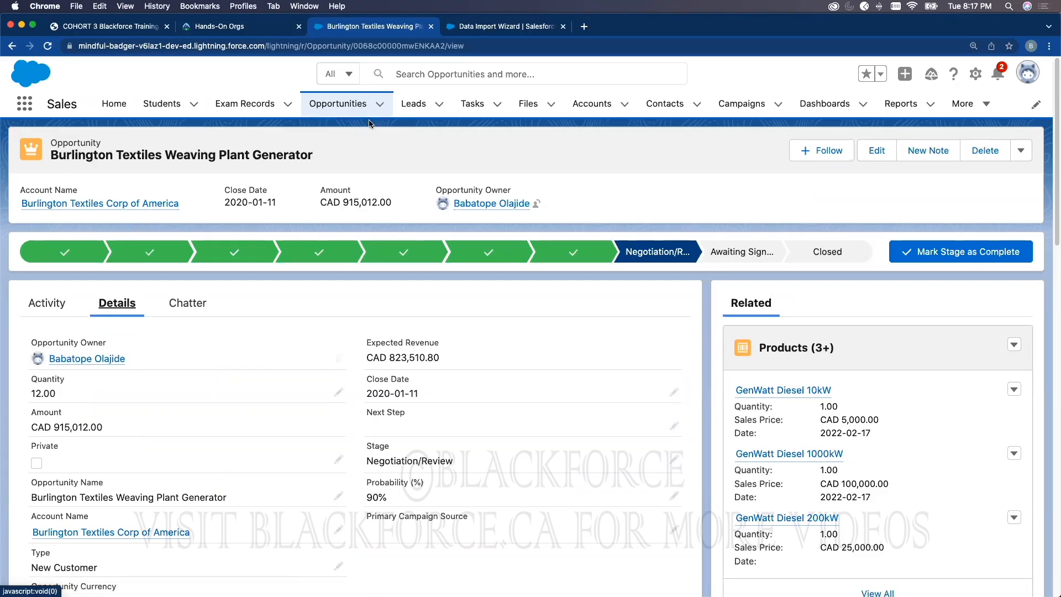
click(477, 31)
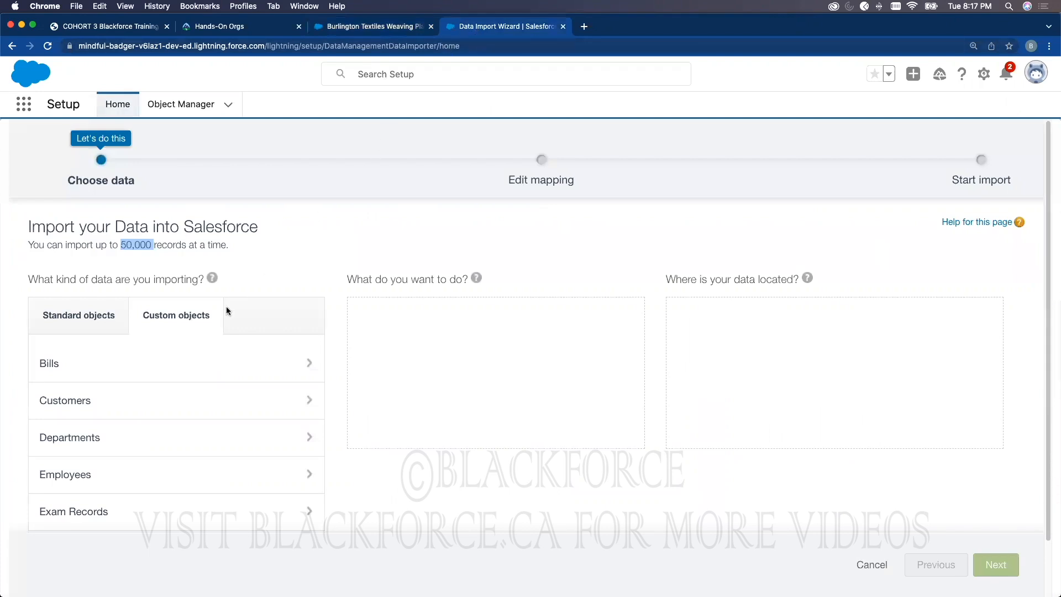
Step: Select Standard objects › Accounts and Contacts, then compare it against the Burlington Textiles opportunity record
click(90, 325)
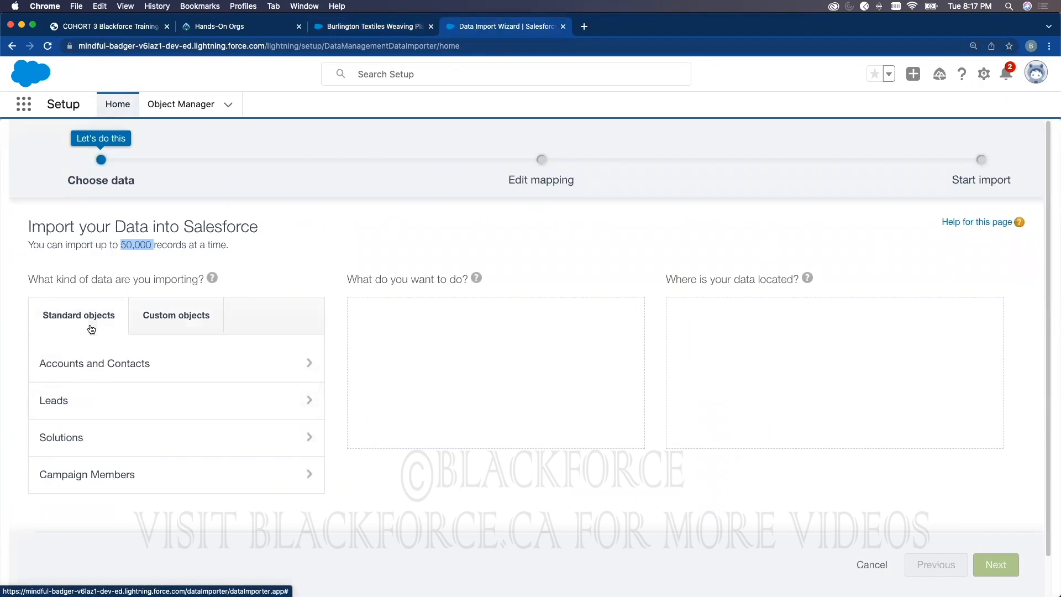
click(199, 372)
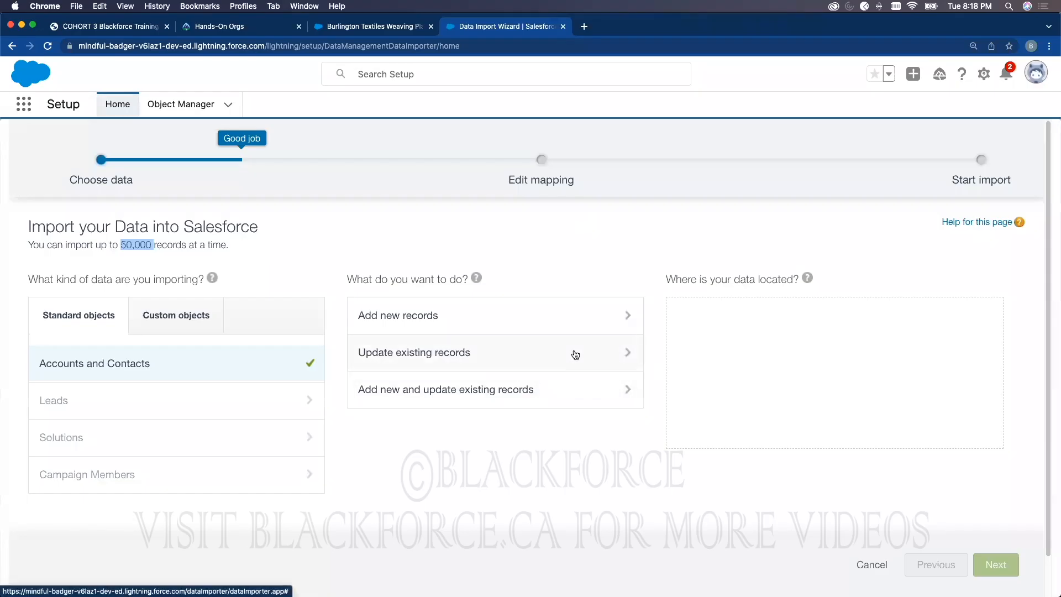
click(381, 28)
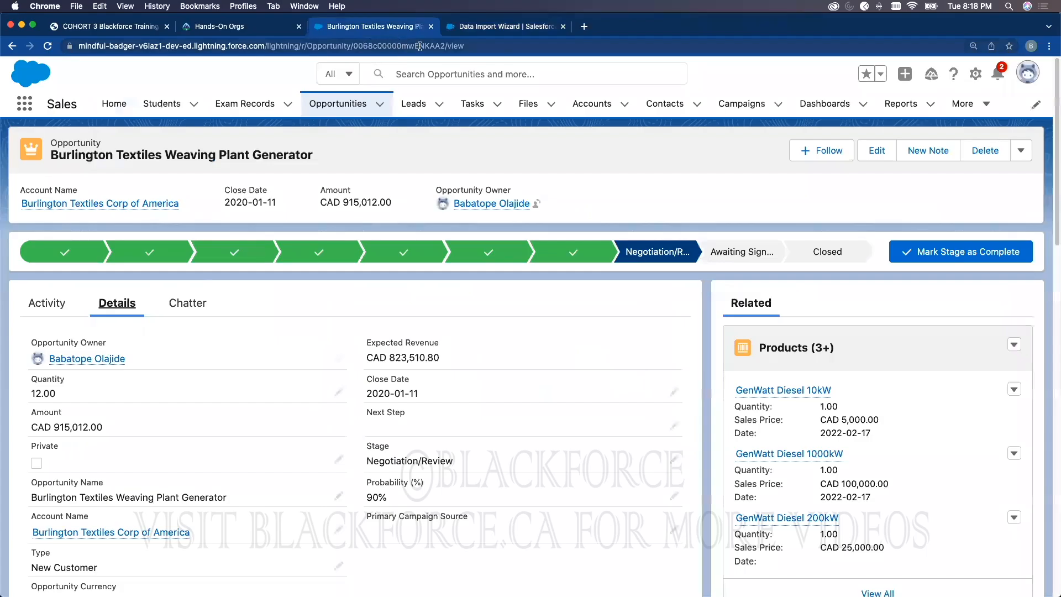
click(512, 28)
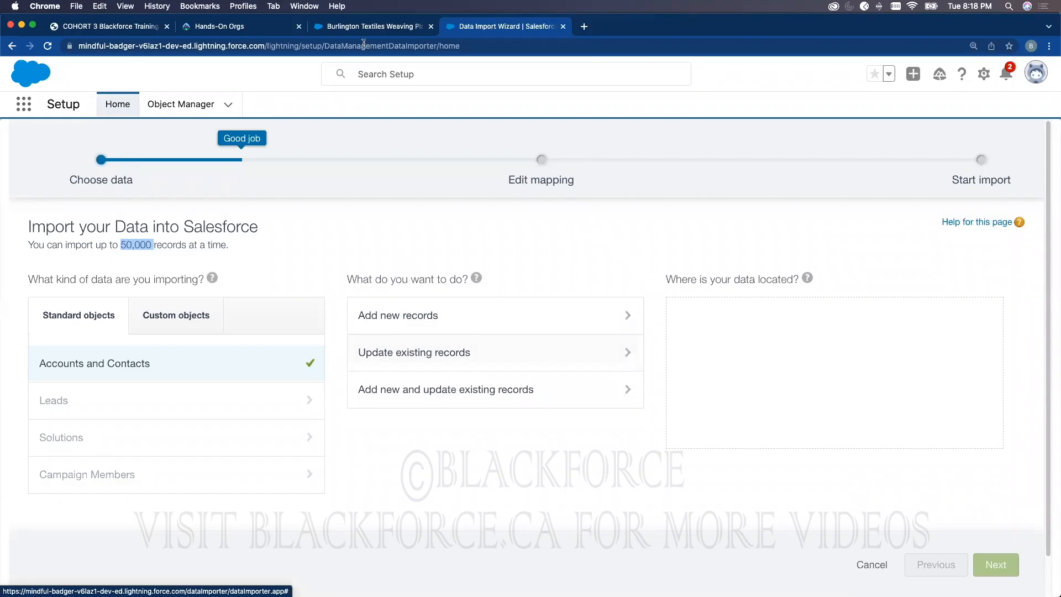
click(370, 29)
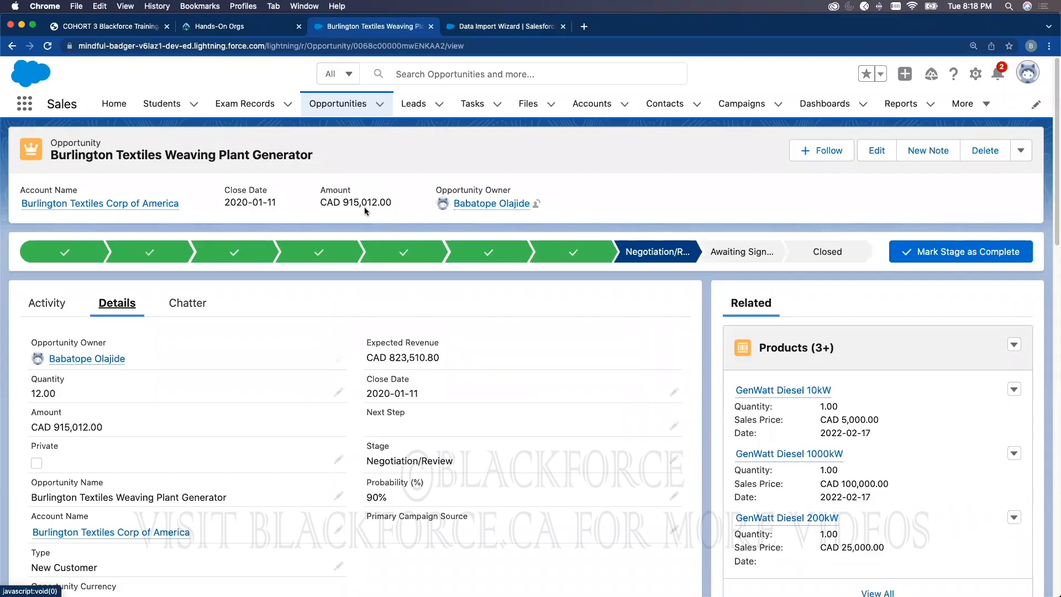
click(501, 29)
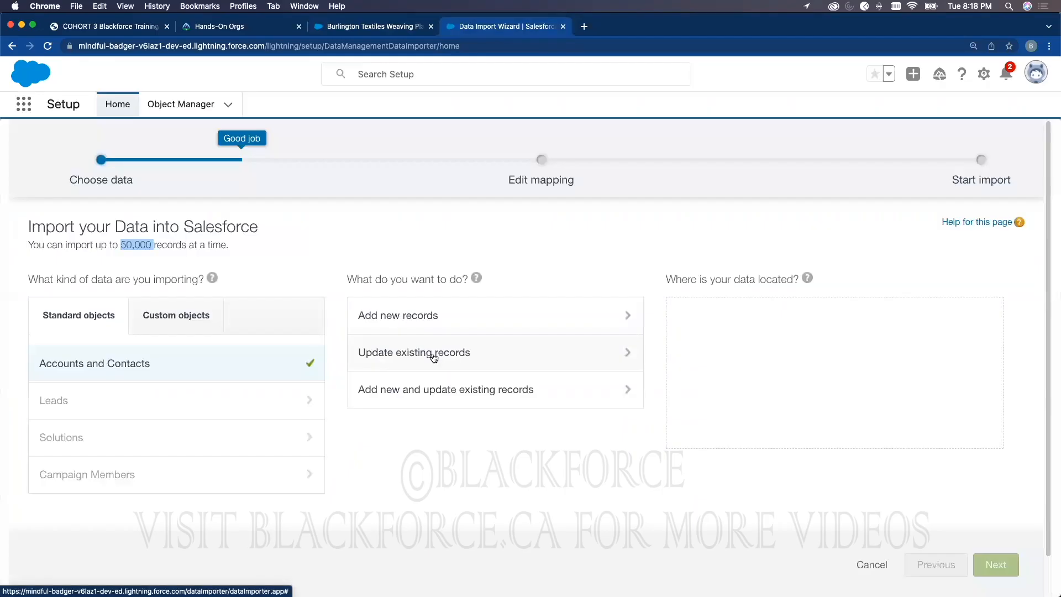
click(386, 27)
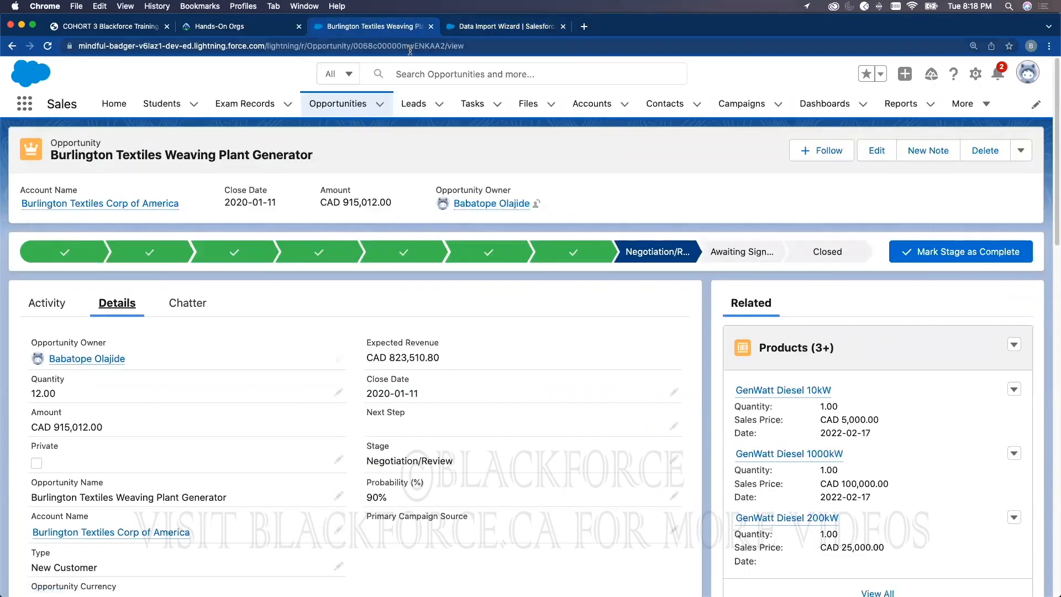
Step: Return to the wizard's Choose data step with Accounts and Contacts selected
click(500, 26)
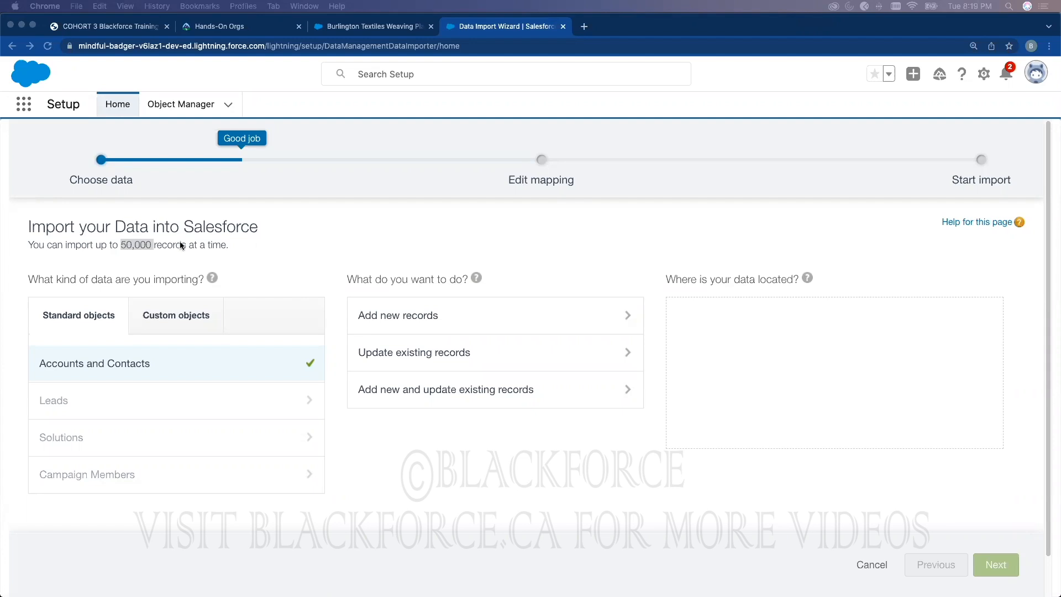
Step: From Setup Home, search Quick Find for 'loader' and open the Data Loader page
click(118, 104)
double_click(66, 142)
text(loader)
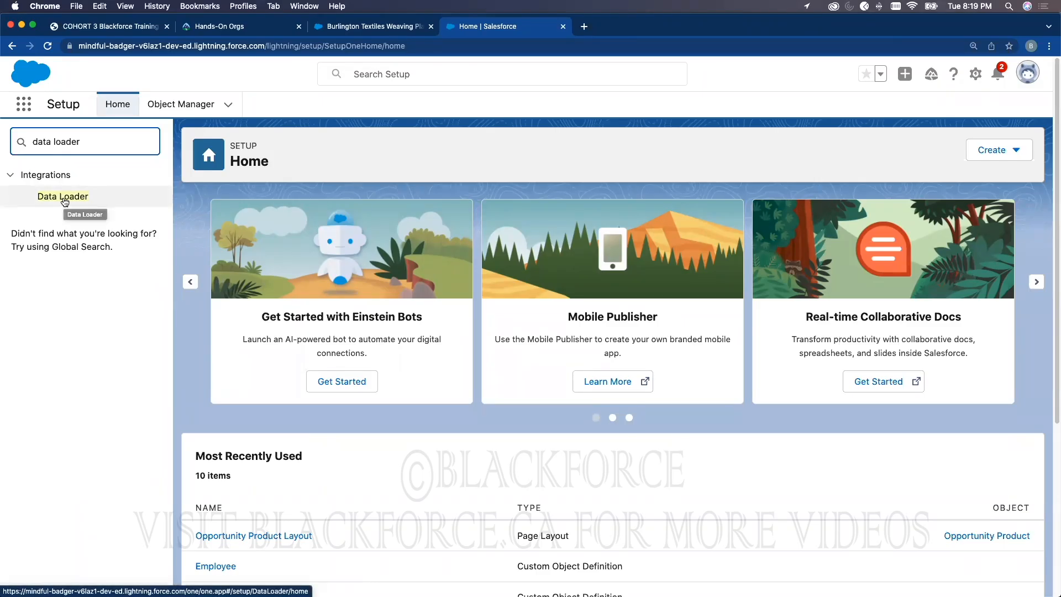
click(64, 198)
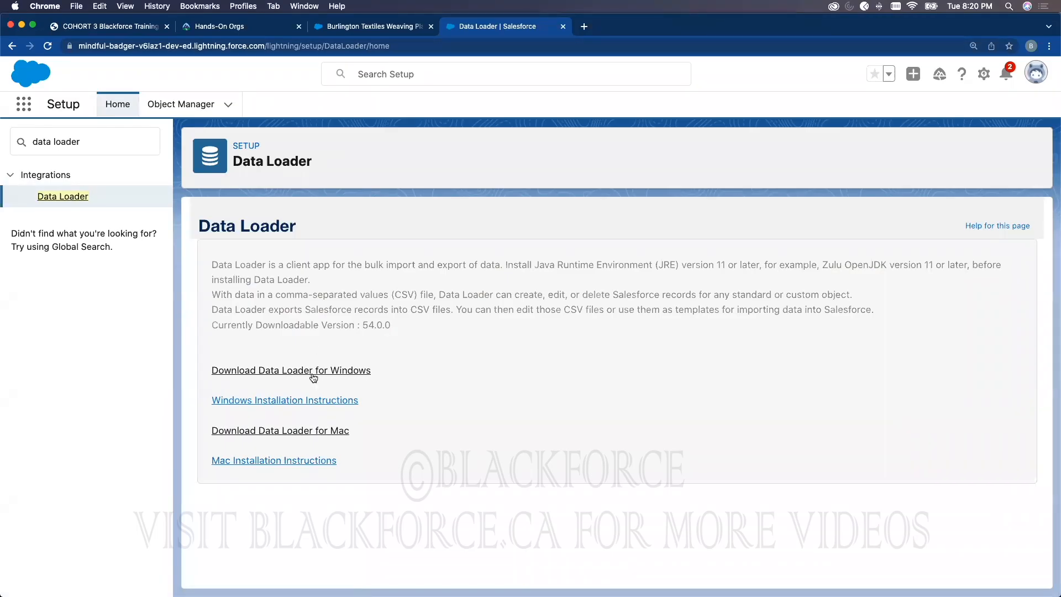
Step: Download dataloader_win.zip and open the Install Data Loader on macOS article in a new tab
right_click(292, 373)
click(354, 374)
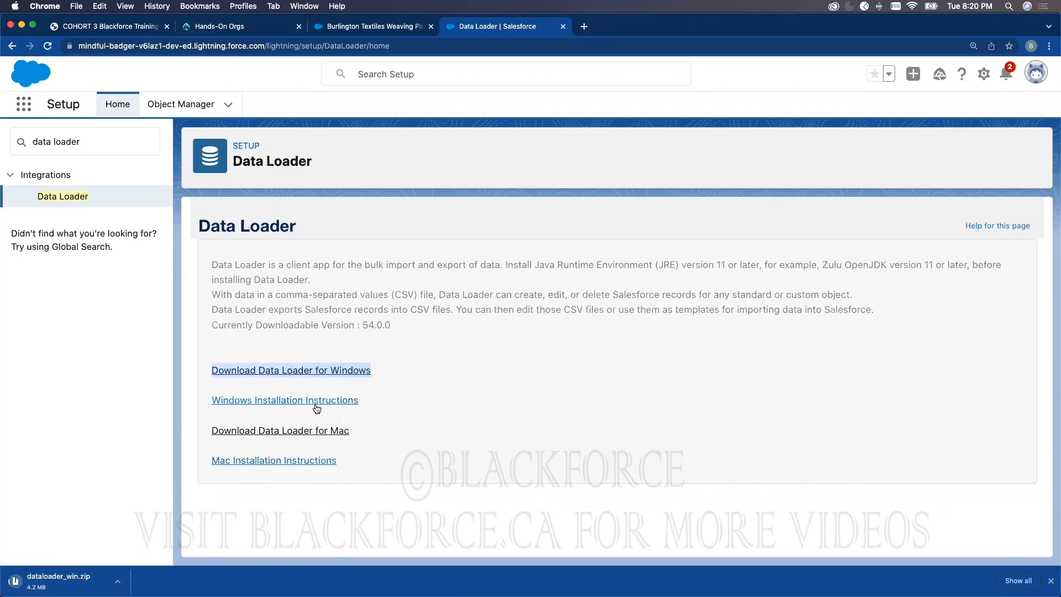
right_click(311, 461)
click(337, 432)
click(626, 27)
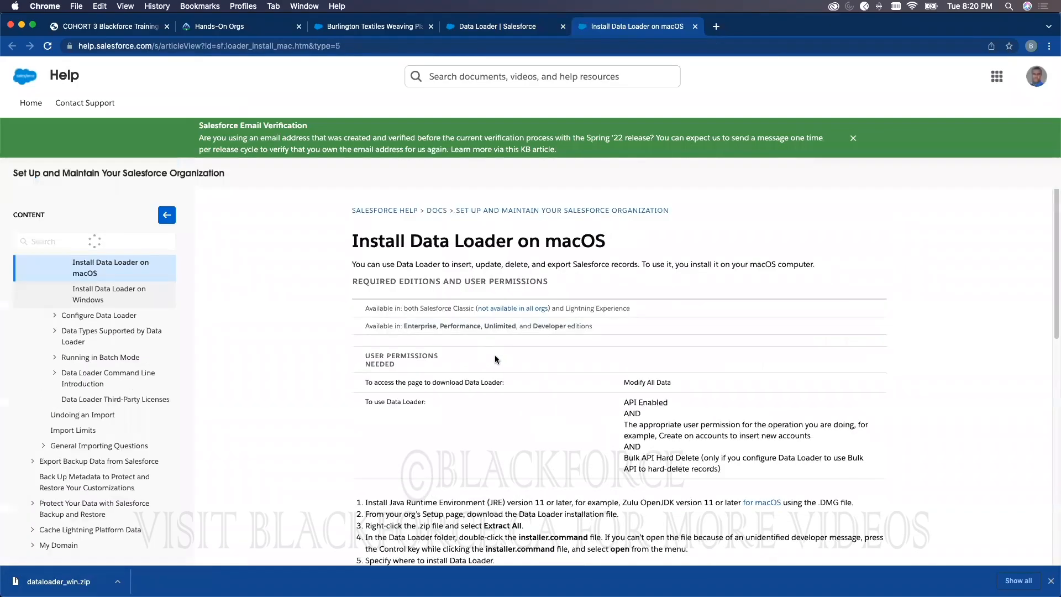
Step: Leave the macOS install article and return to the Data Loader setup page offering version 54.0.0
scroll(442, 345, down, 2)
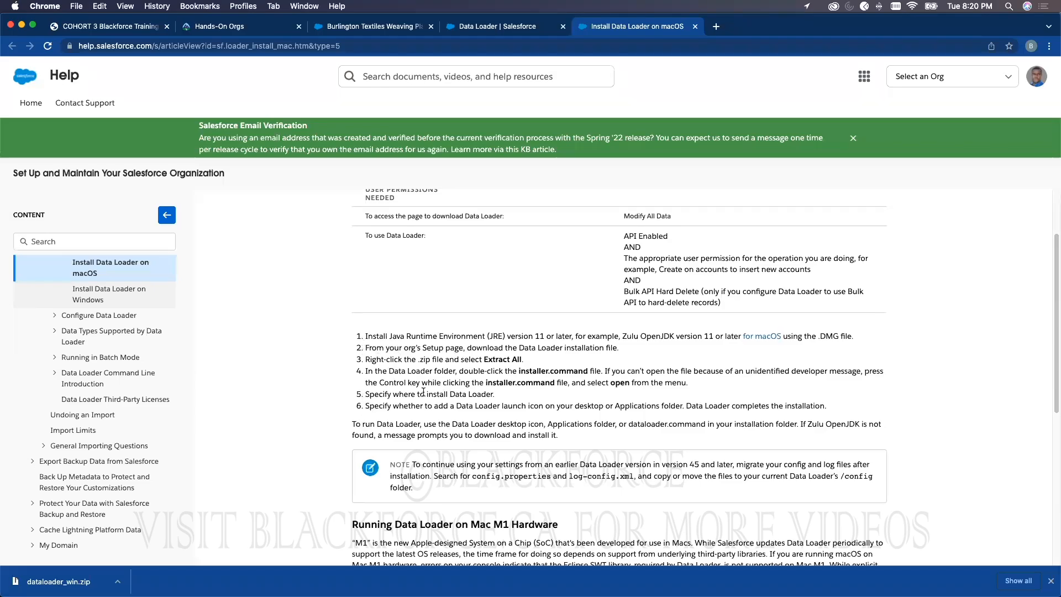
scroll(502, 431, down, 1)
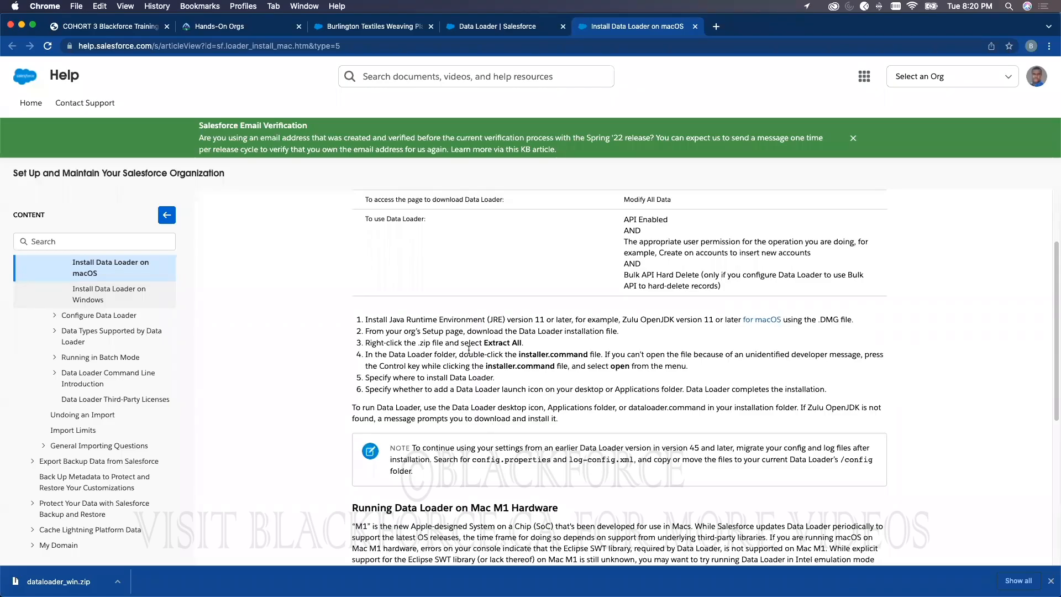
click(470, 29)
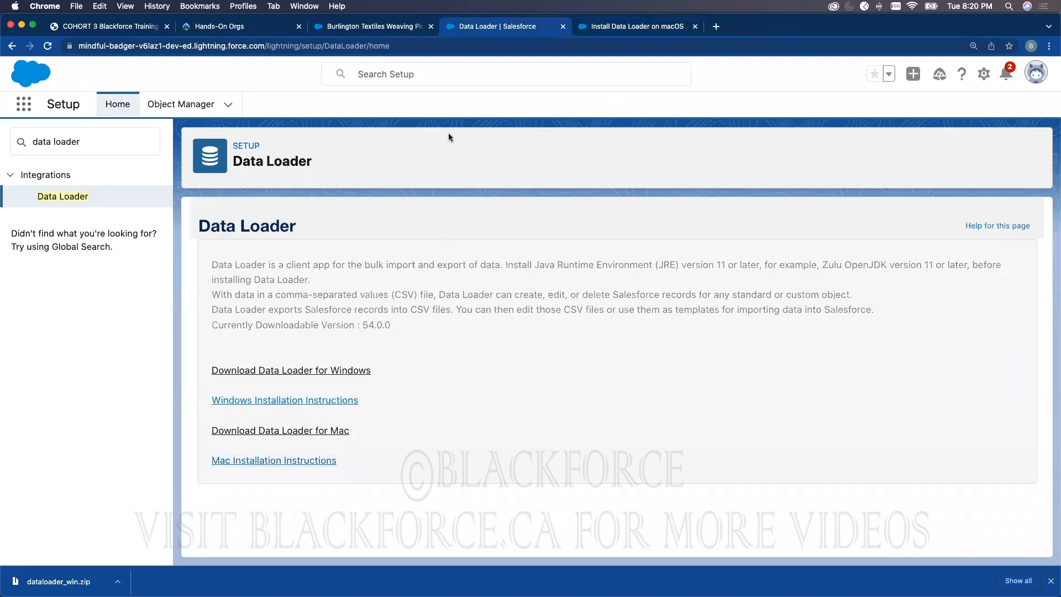
click(374, 27)
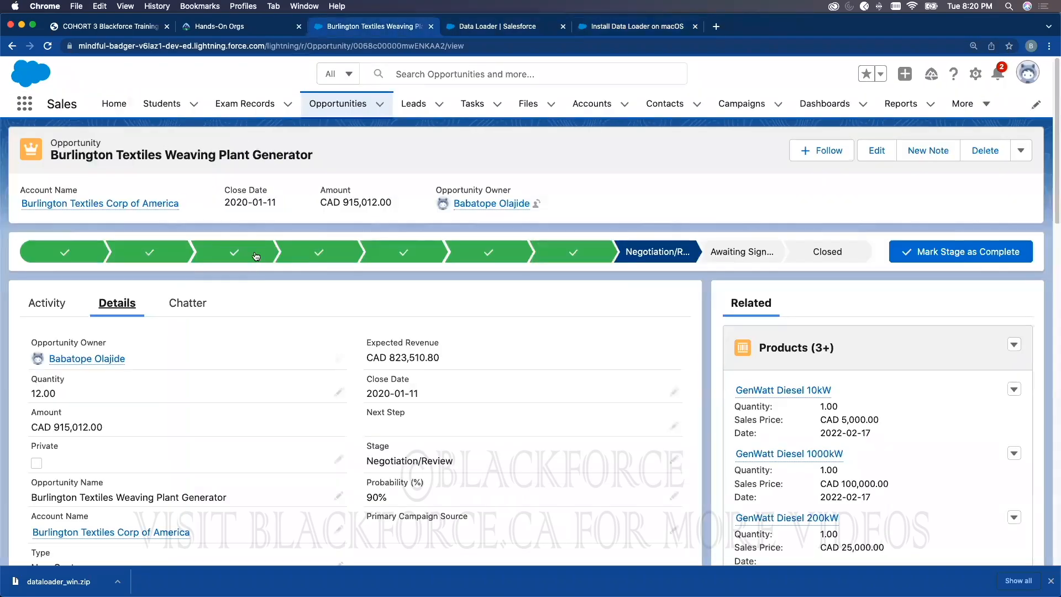
click(498, 26)
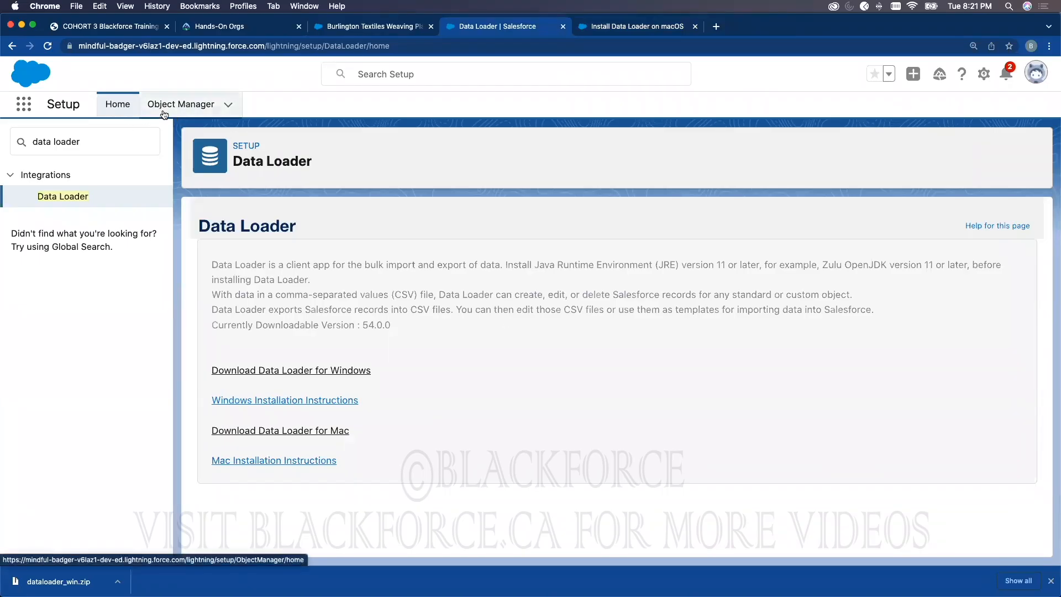
Step: Open Setup in a new tab and find the Data Import Wizard via Quick Find 'data import'
right_click(122, 106)
click(133, 111)
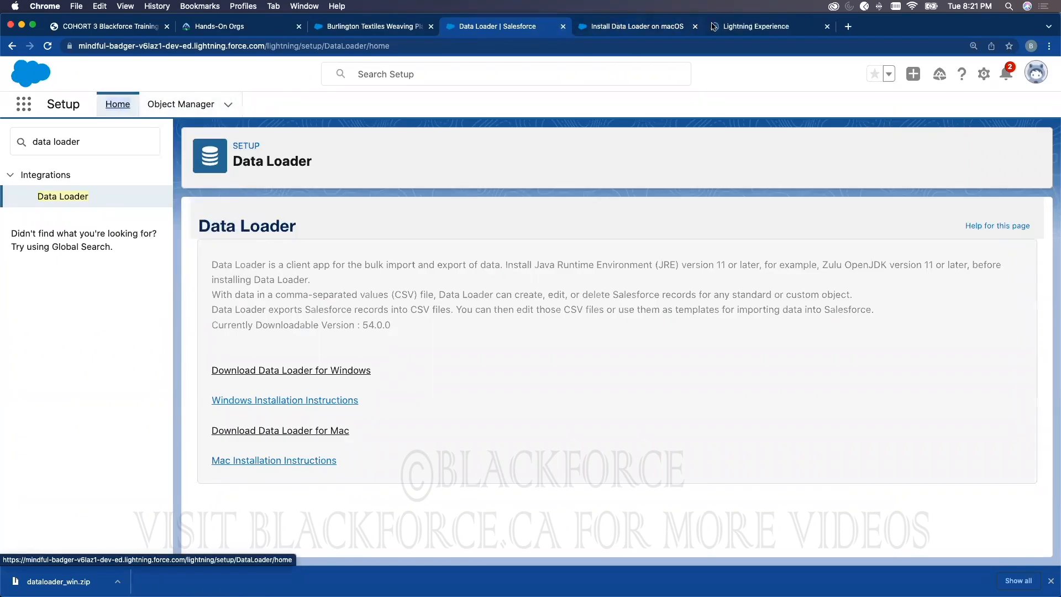
key(ctrl+Tab)
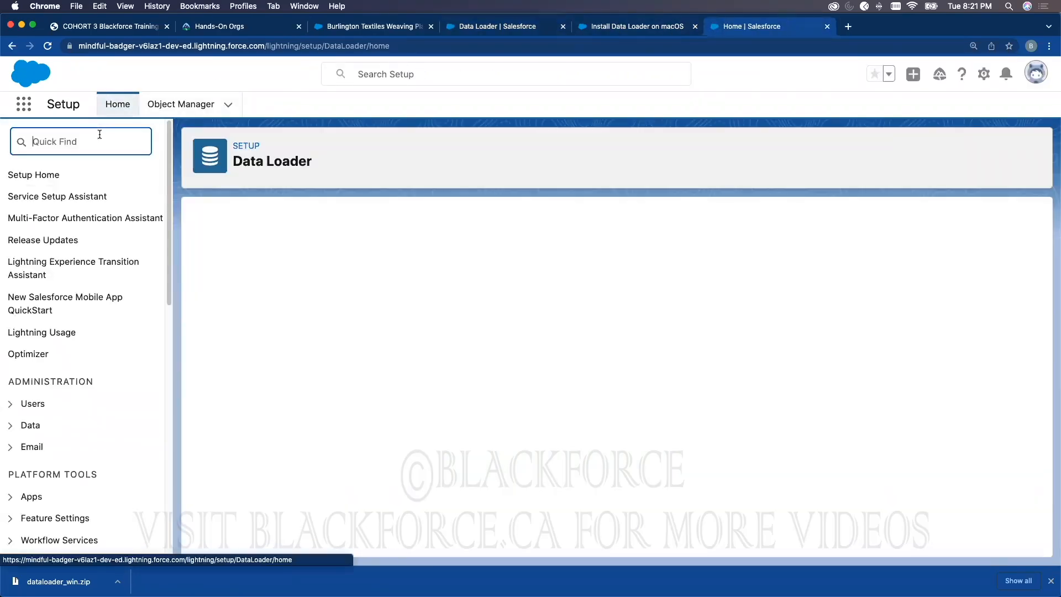
text(data import)
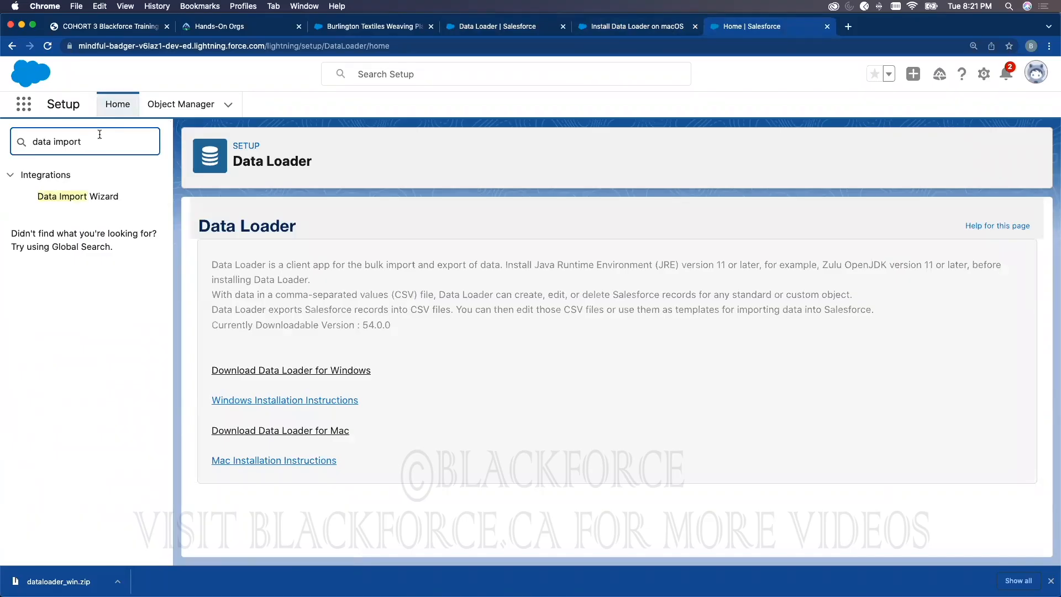
click(74, 197)
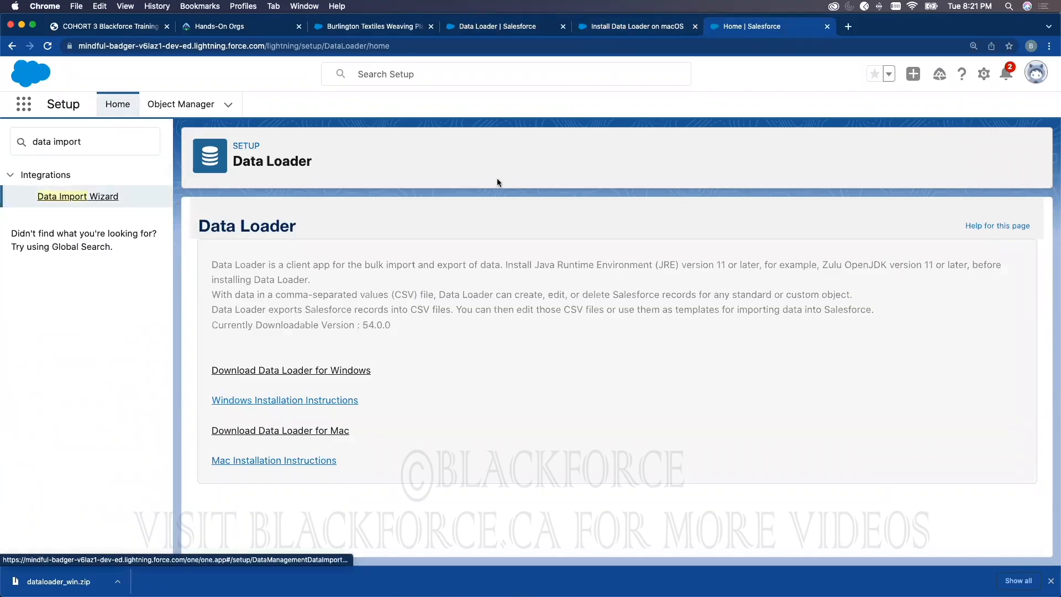
Step: Launch the Data Import Wizard, note its 50,000-records-per-import limit, and return to Data Loader
click(497, 27)
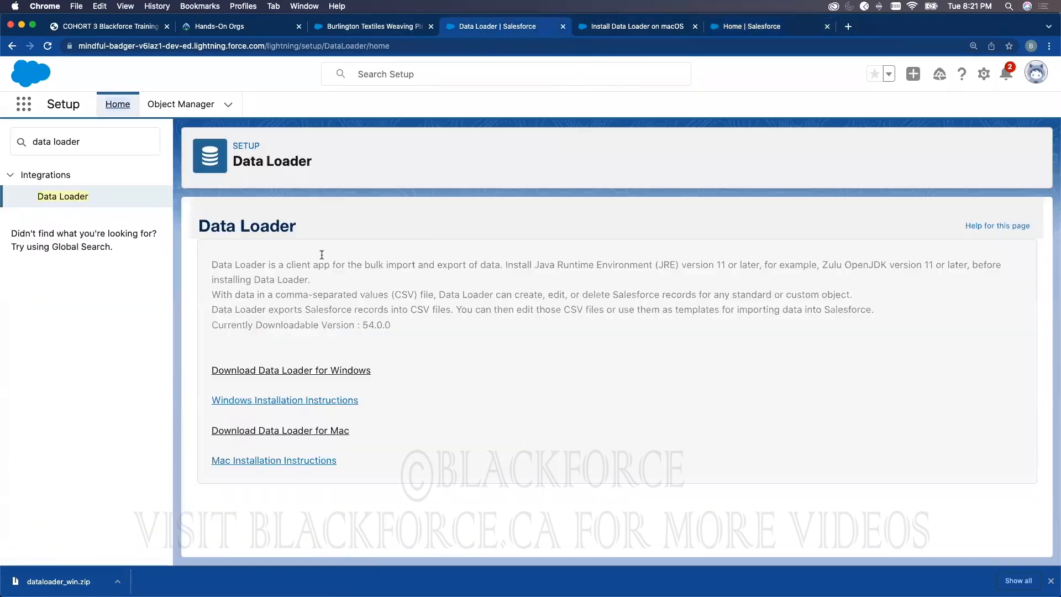
click(730, 33)
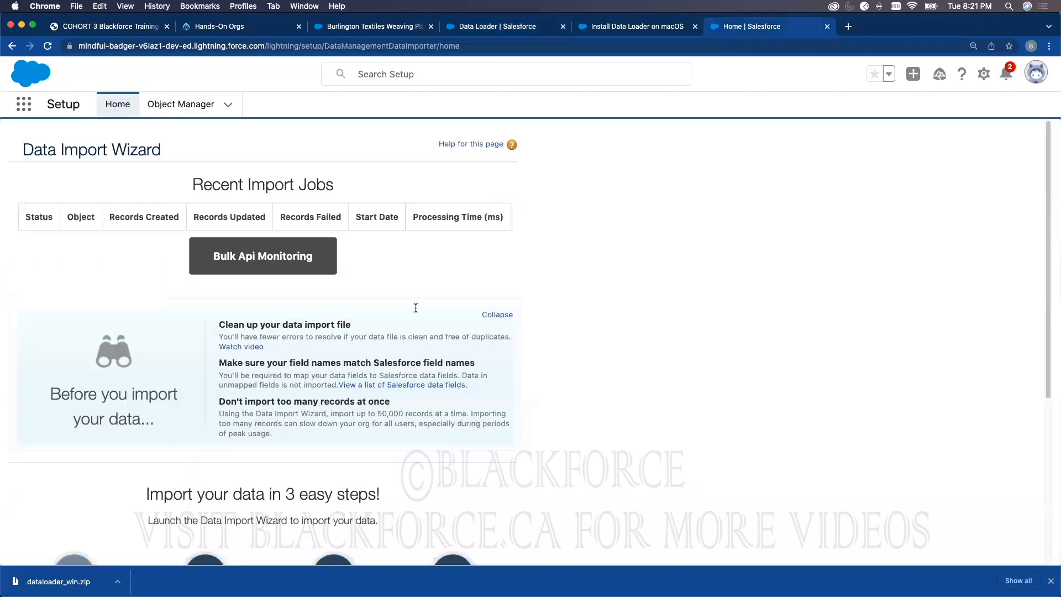
scroll(285, 320, down, 3)
click(263, 481)
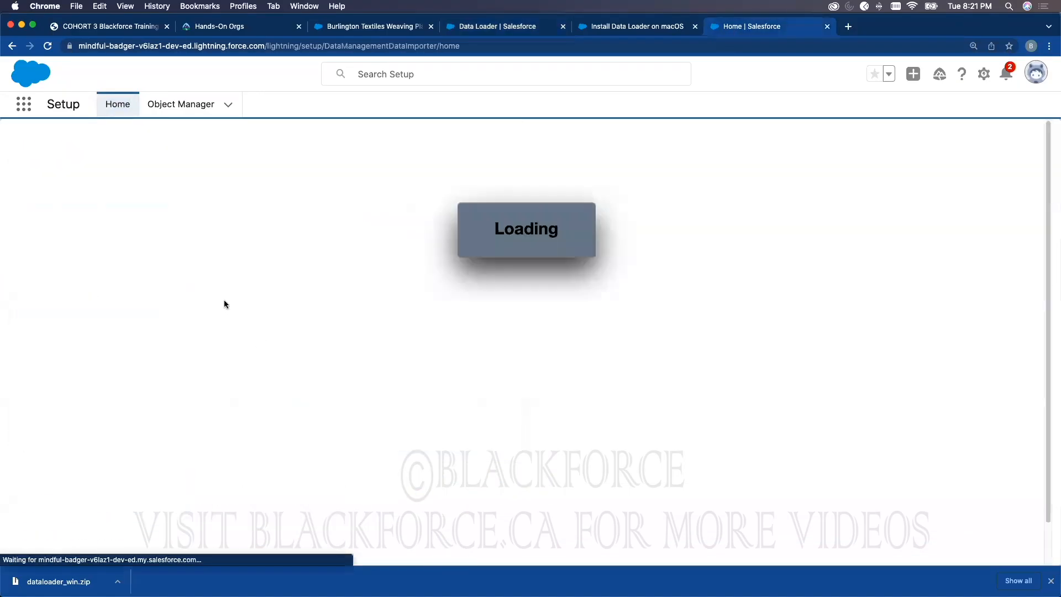
triple_click(130, 246)
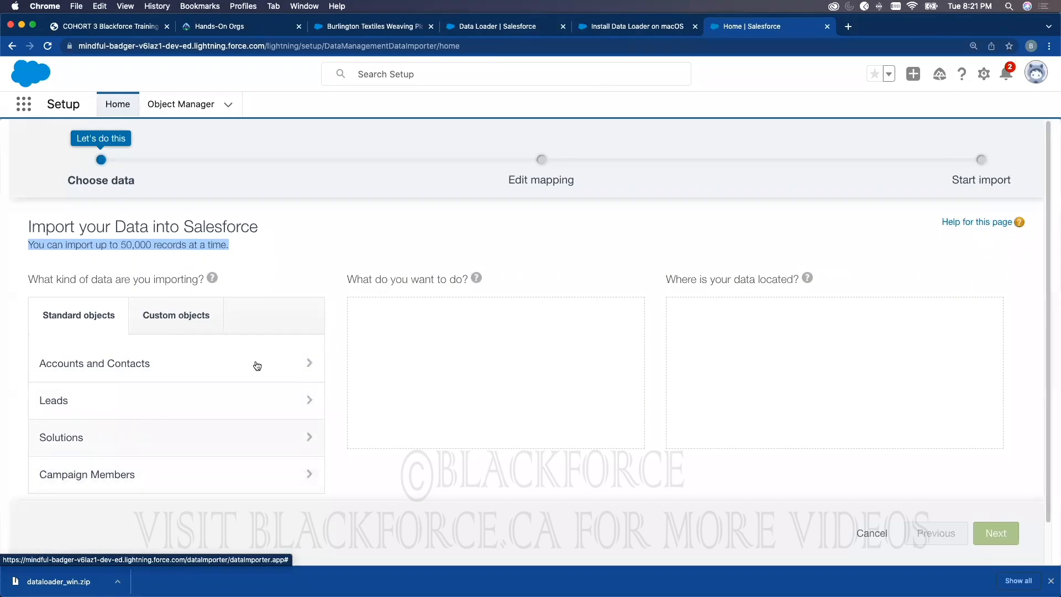
click(612, 28)
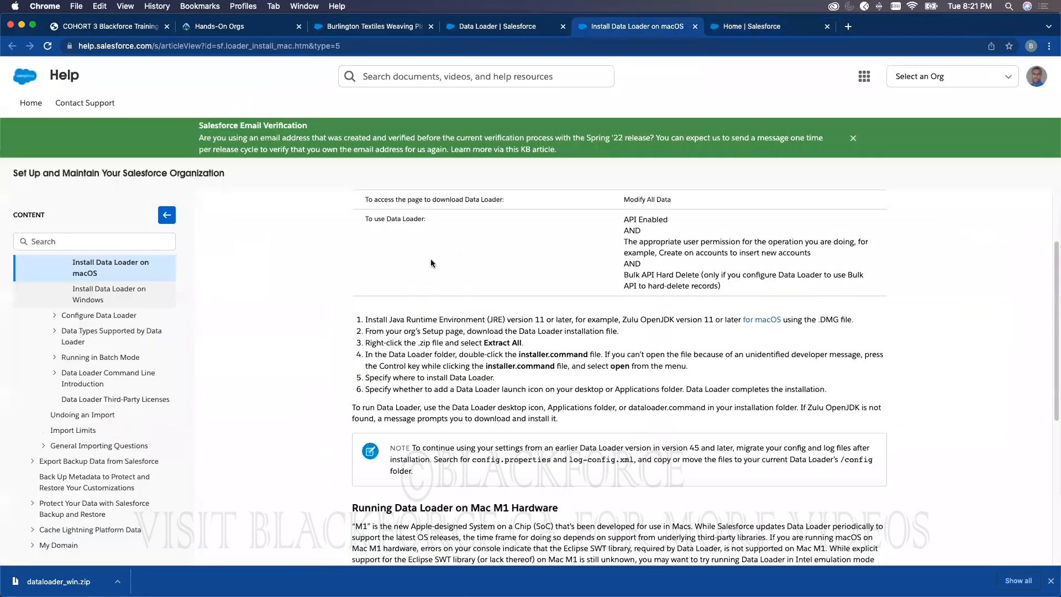
click(465, 27)
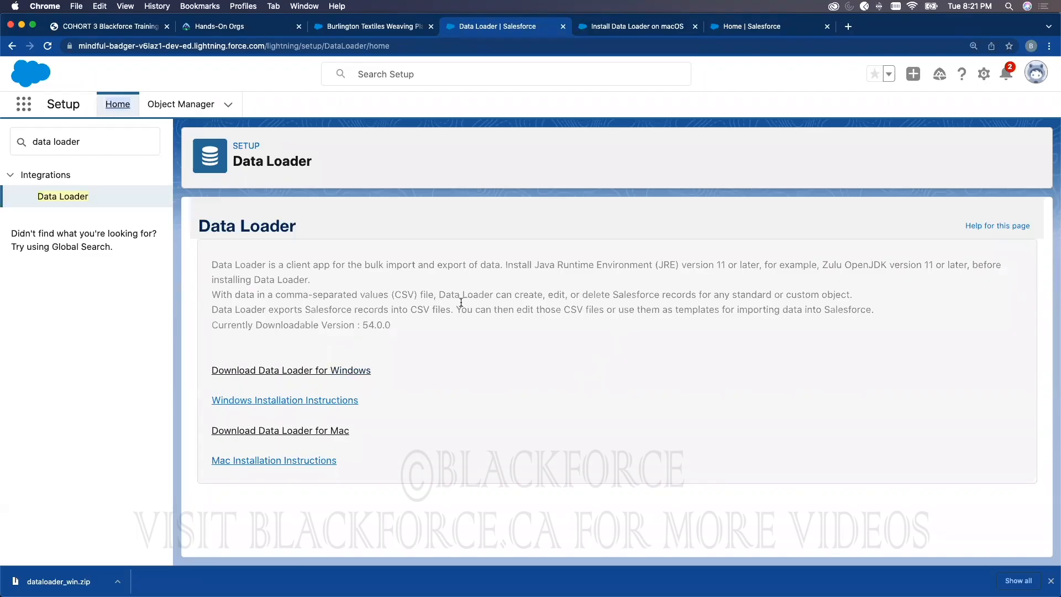
Step: Search Setup for 'user', highlight the System Administrator profile in All Users, then search 'data import'
double_click(99, 141)
triple_click(98, 141)
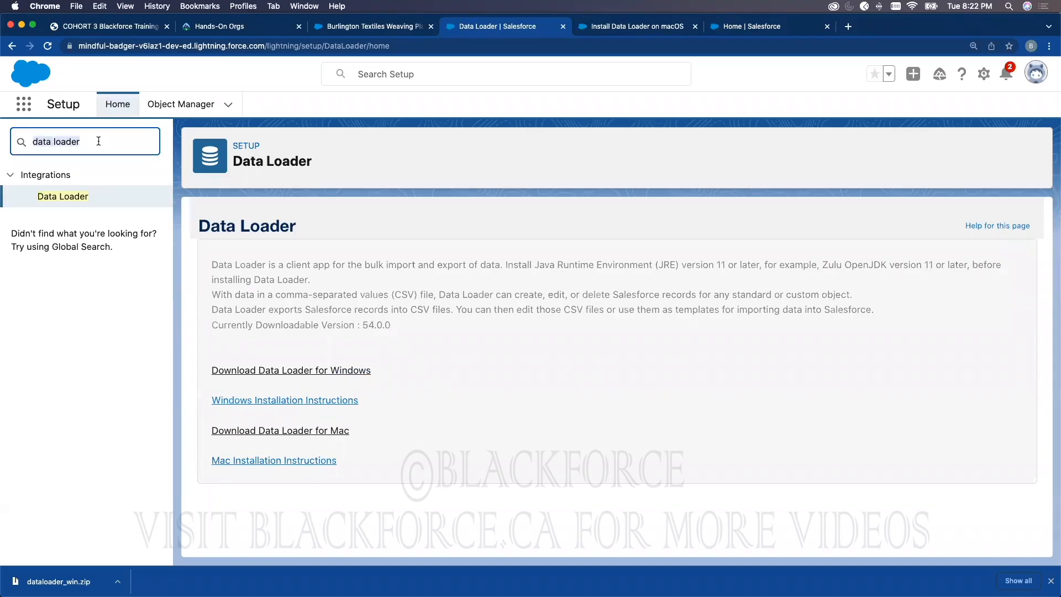
text(user)
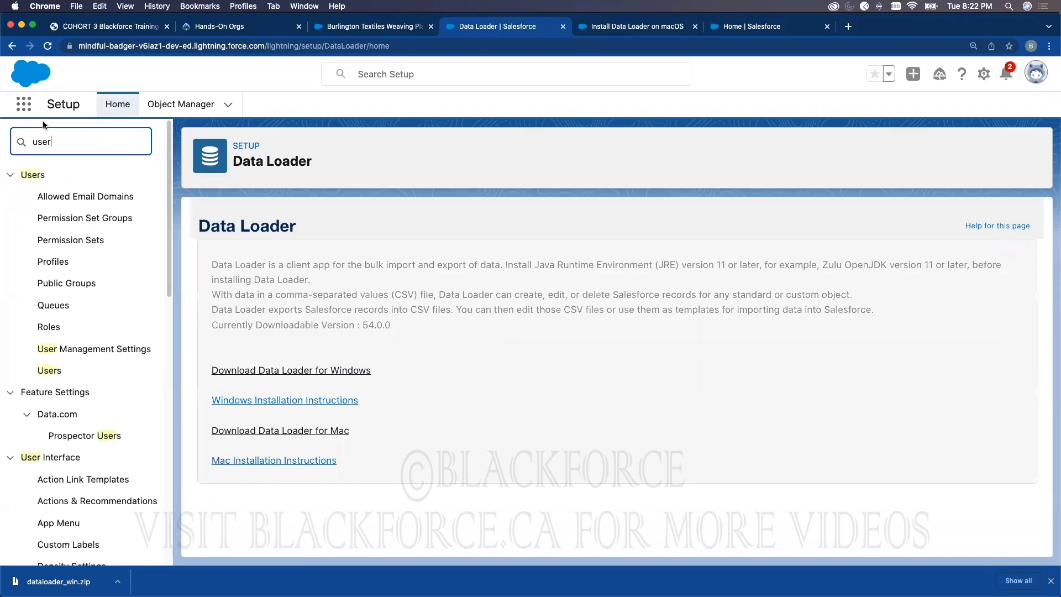
click(27, 376)
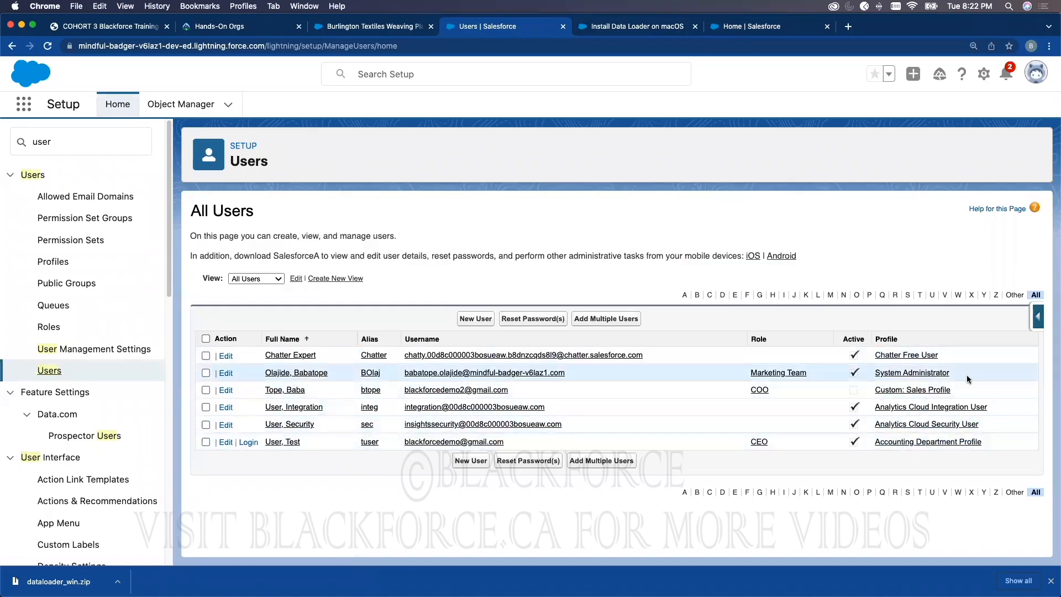
drag(968, 373, 876, 374)
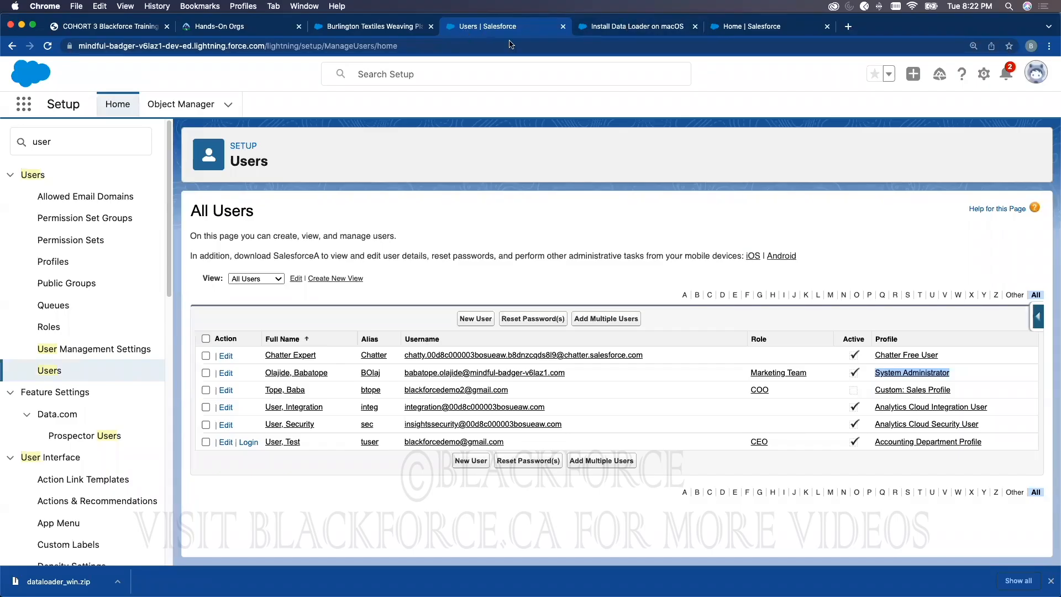
double_click(81, 140)
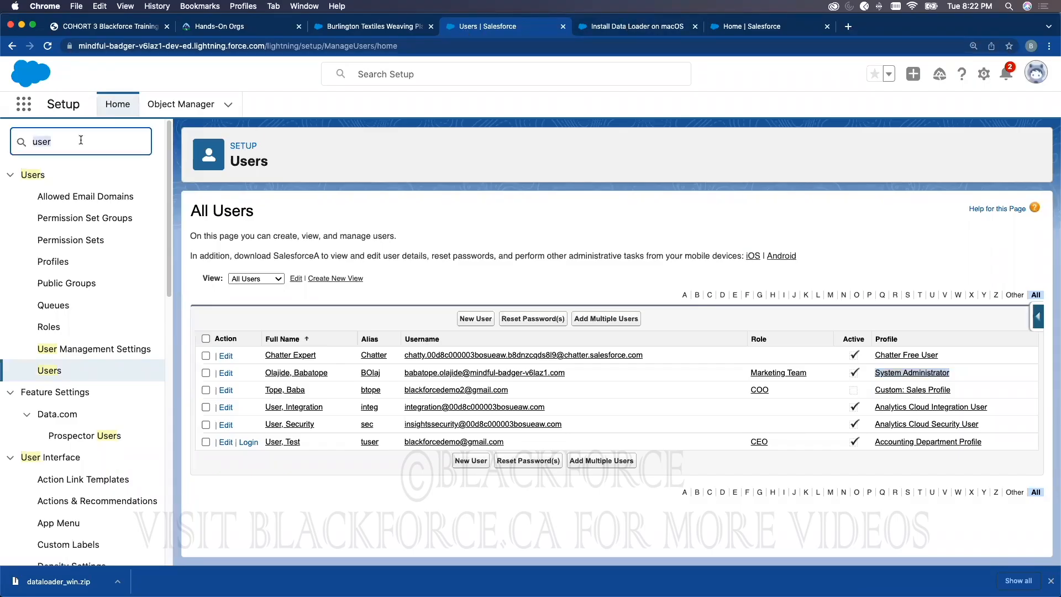
text(data import)
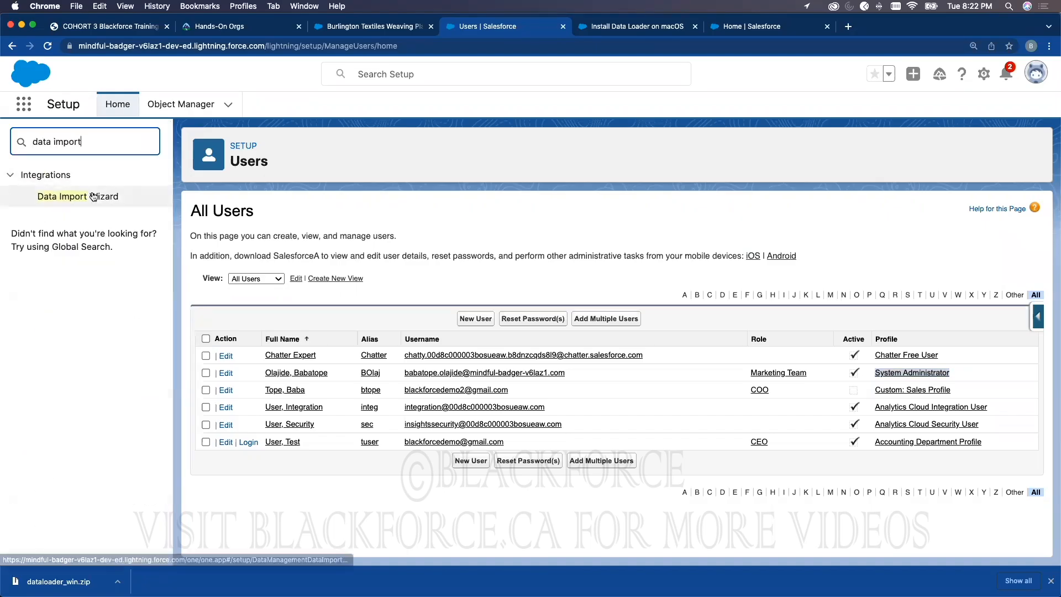
Step: Launch the Data Import Wizard and choose Accounts and Contacts with Add new records
click(93, 197)
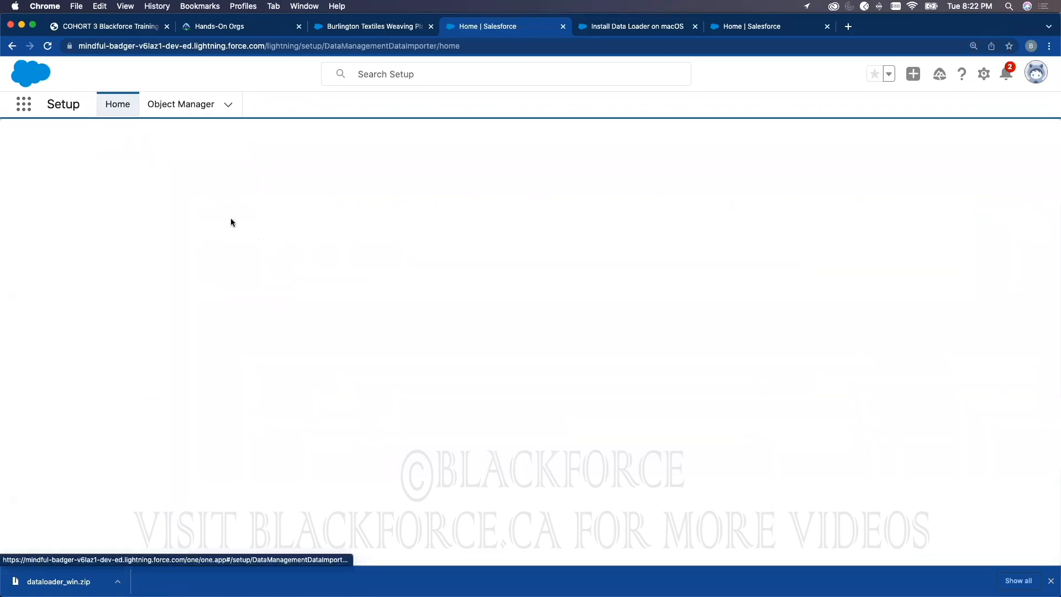
scroll(324, 319, down, 3)
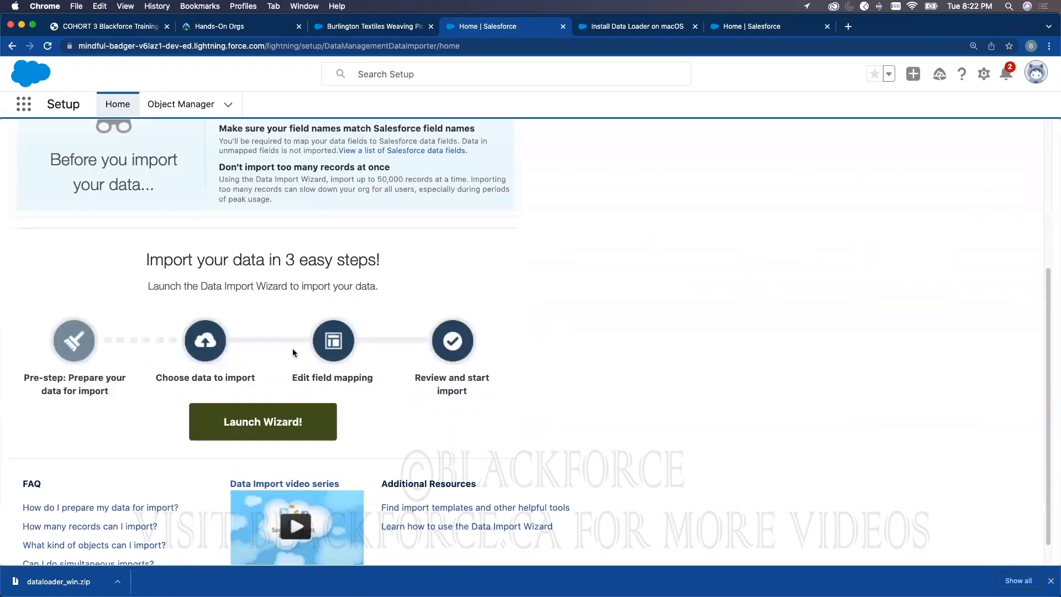
click(274, 420)
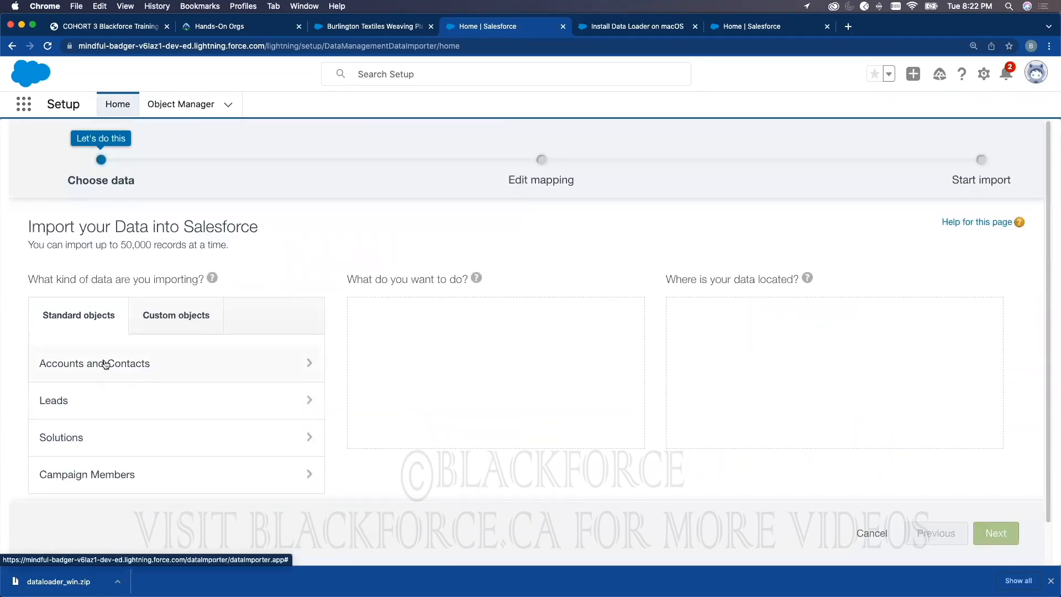
click(122, 370)
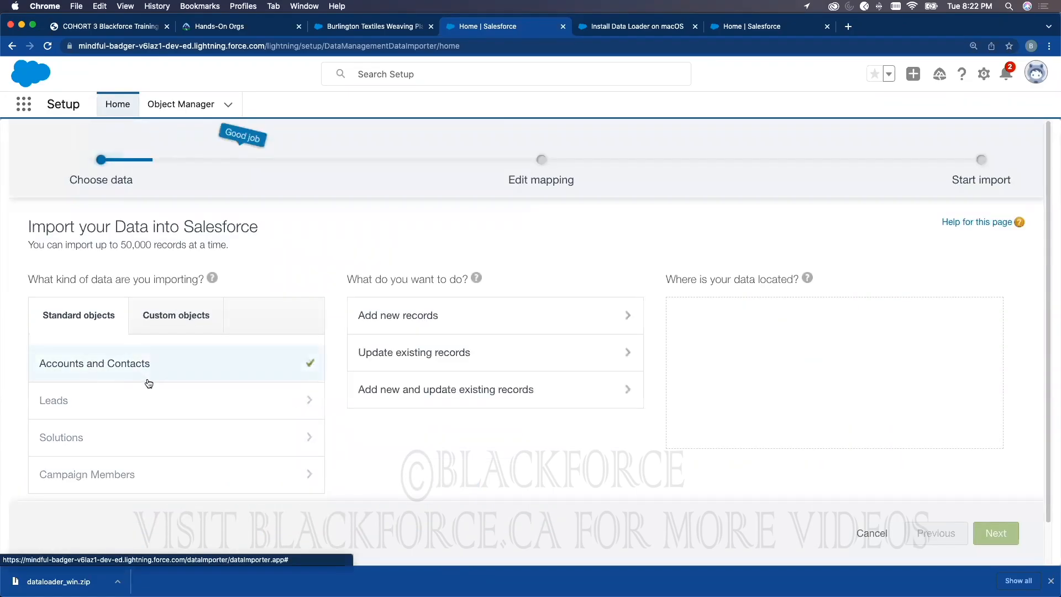
click(407, 319)
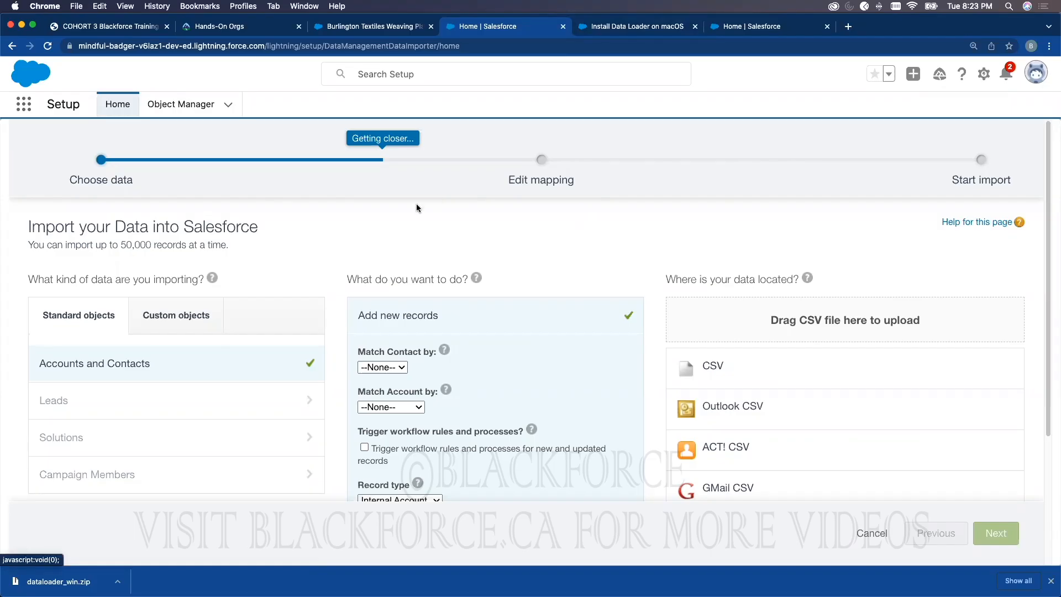
triple_click(169, 227)
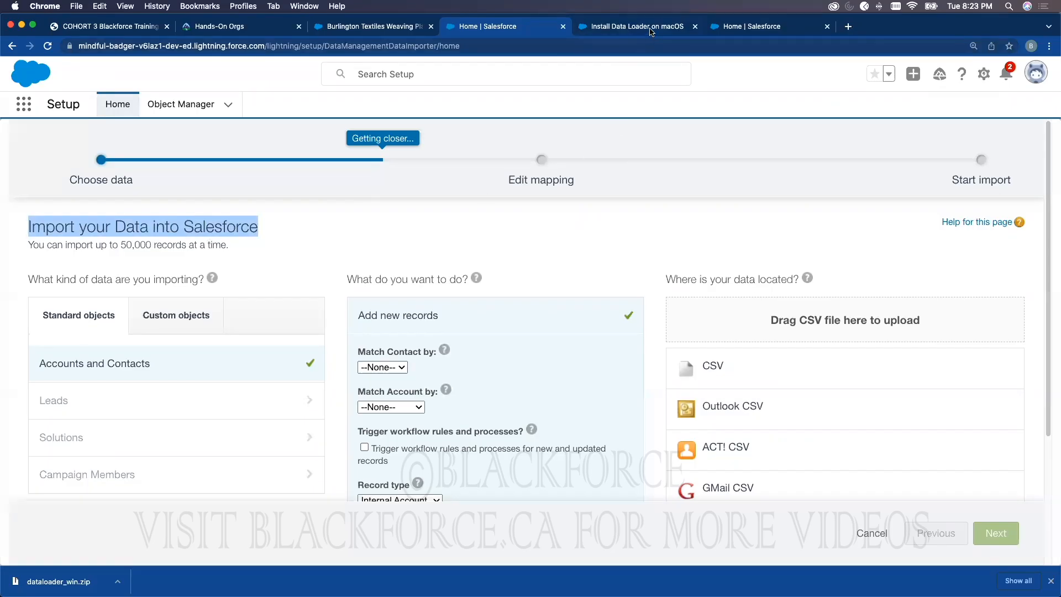
key(ctrl+Tab)
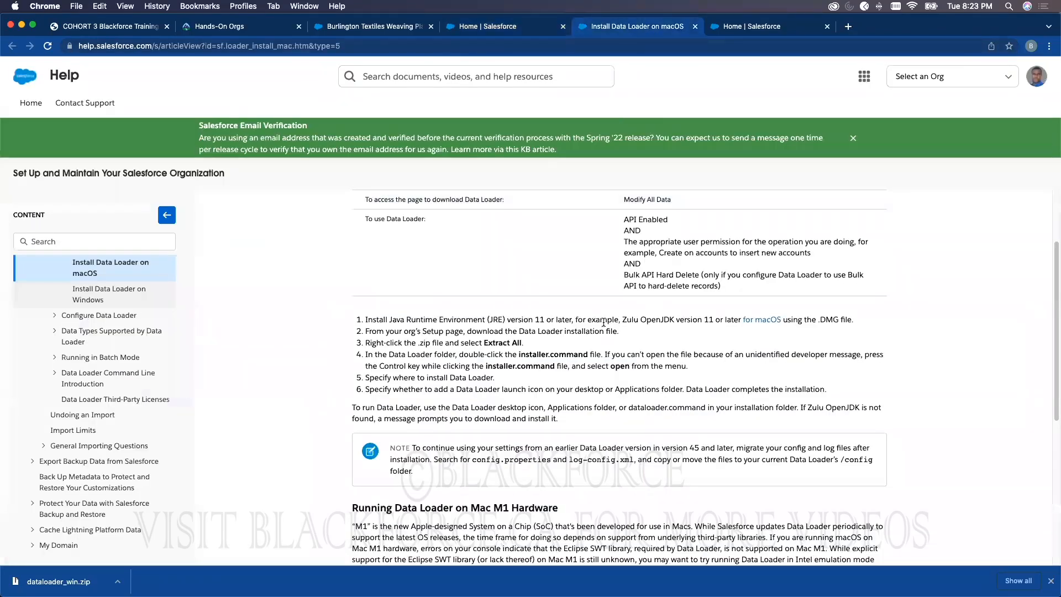
click(491, 28)
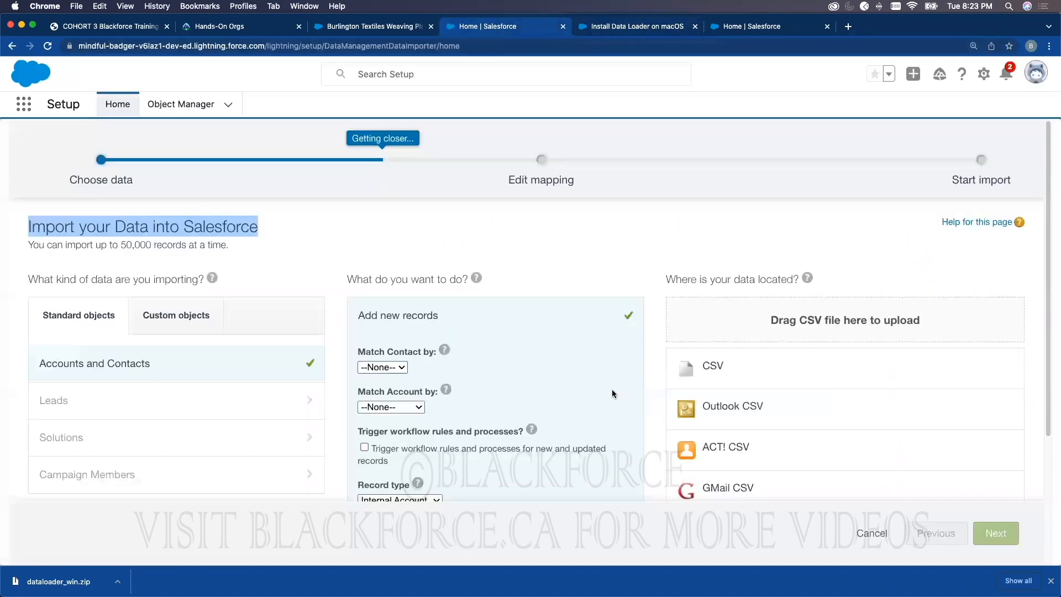
scroll(533, 388, down, 2)
scroll(533, 388, down, 3)
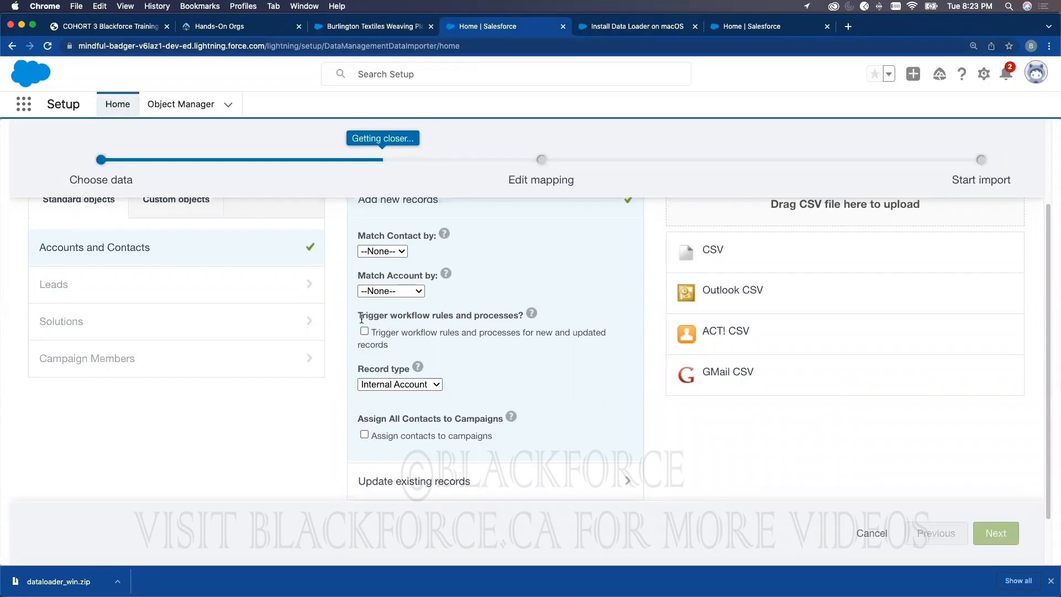
drag(358, 315, 516, 313)
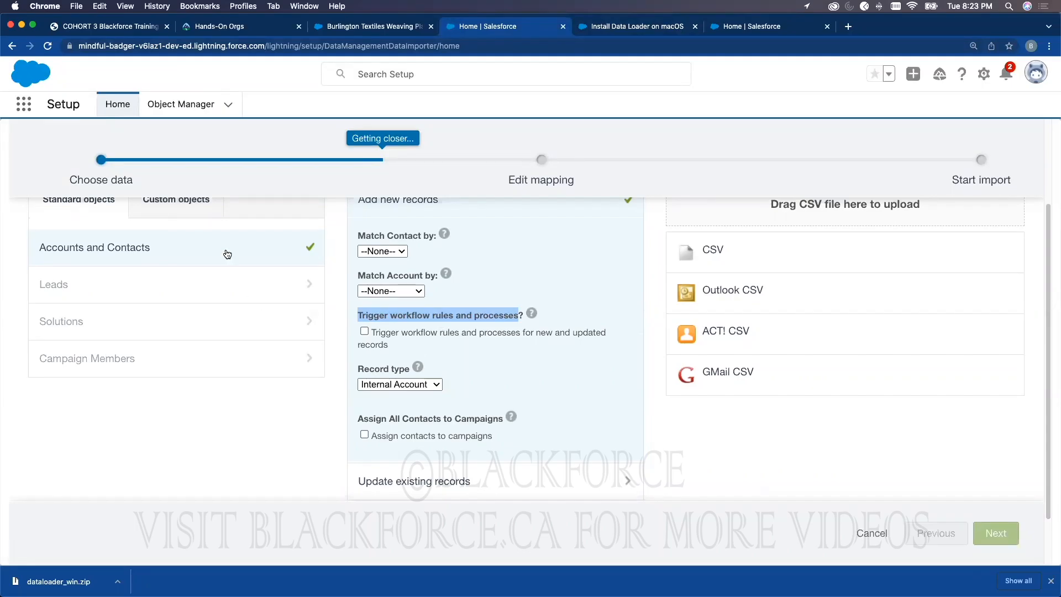
click(365, 331)
click(419, 331)
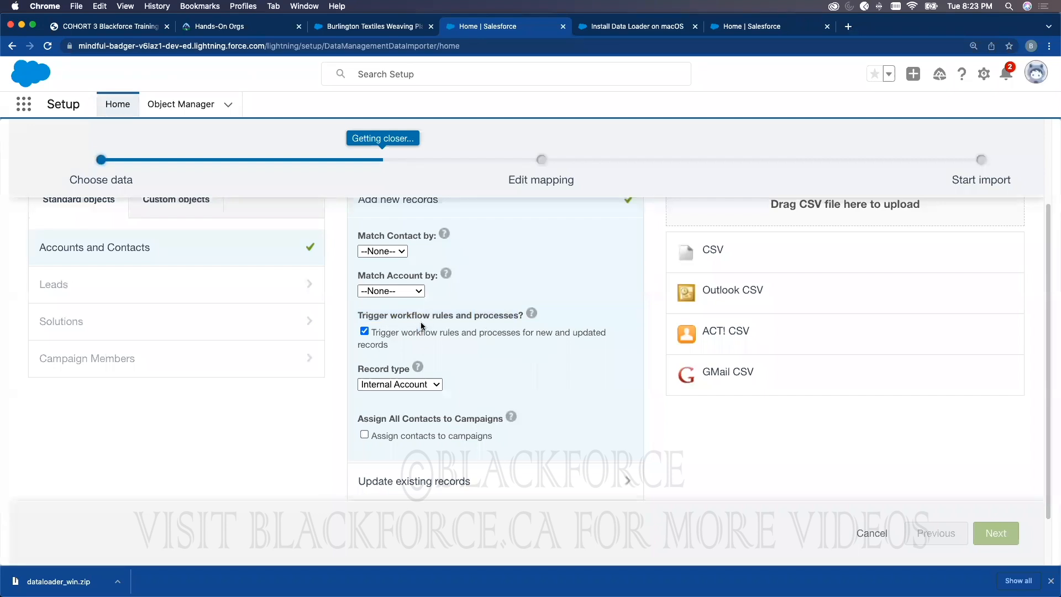
click(365, 332)
click(364, 332)
click(363, 333)
click(653, 28)
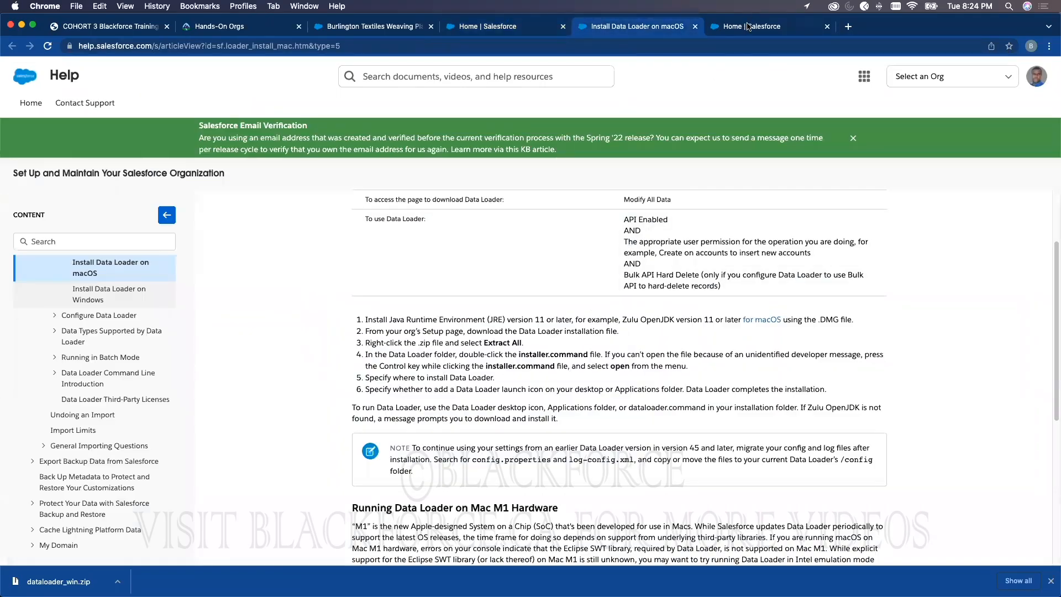
Step: In the import wizard, leave workflow rule triggering off and keep the Internal Account record type
click(750, 27)
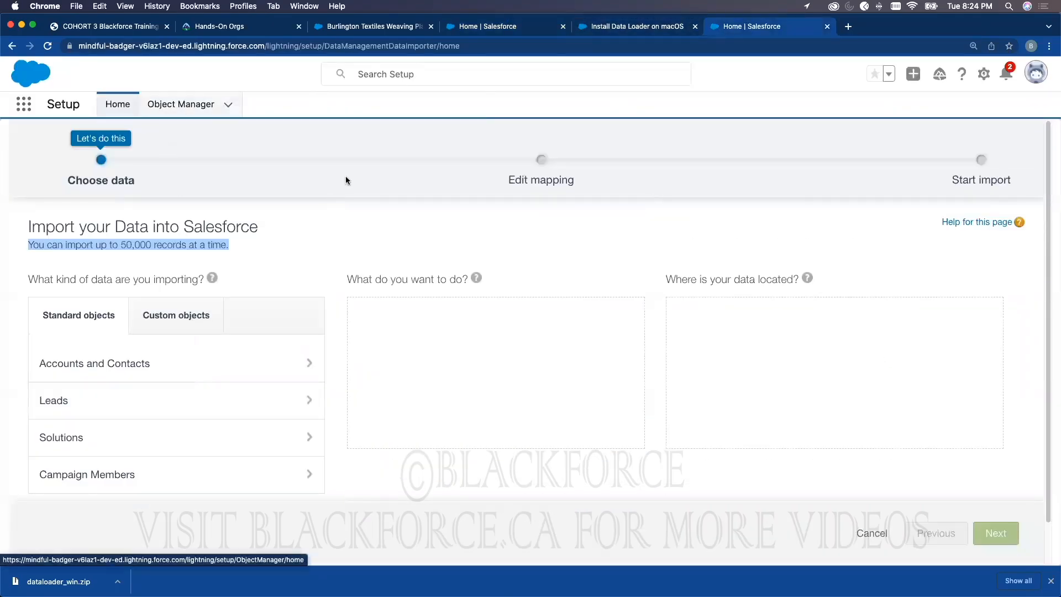
click(473, 32)
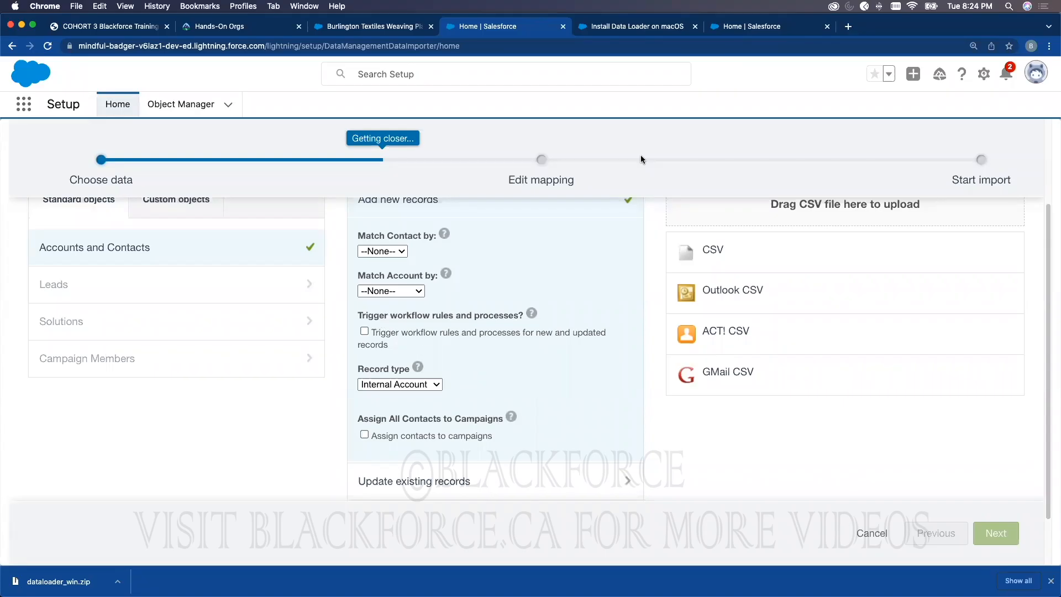
click(364, 331)
click(366, 332)
scroll(487, 356, down, 3)
click(394, 323)
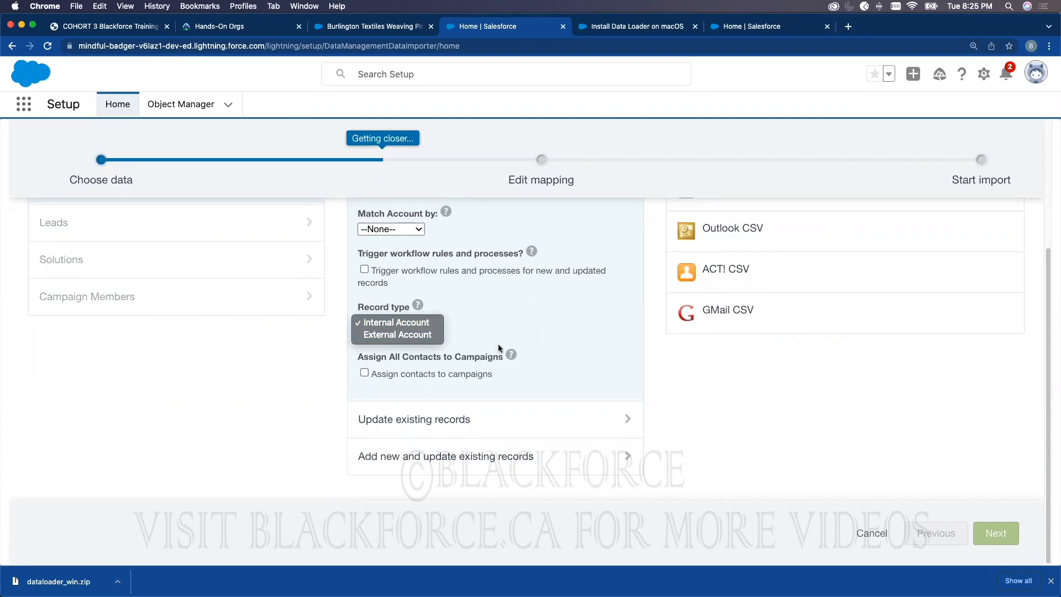
key(Escape)
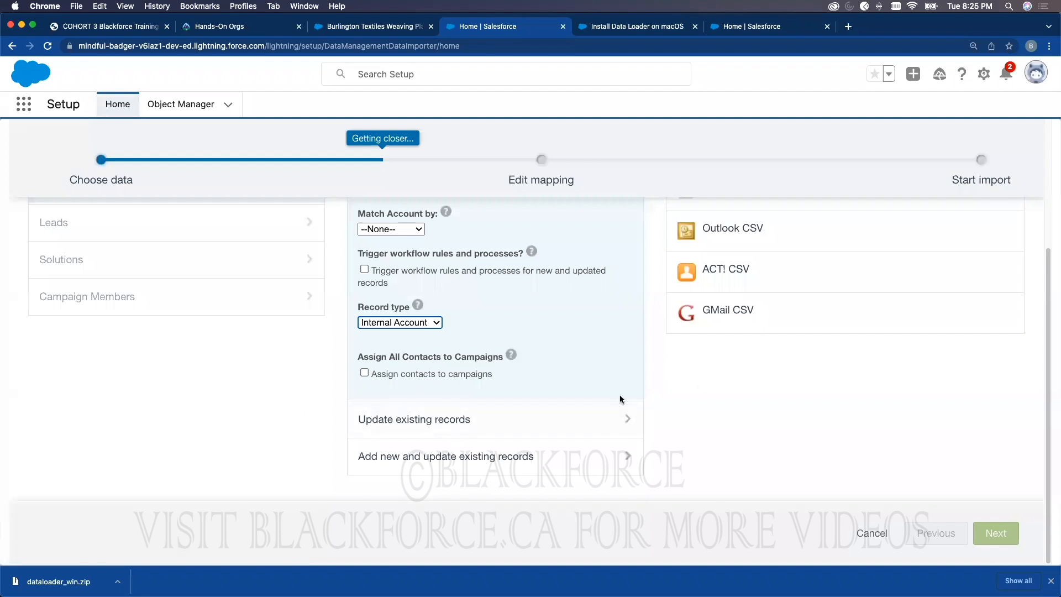
scroll(620, 399, up, 1)
scroll(620, 399, up, 2)
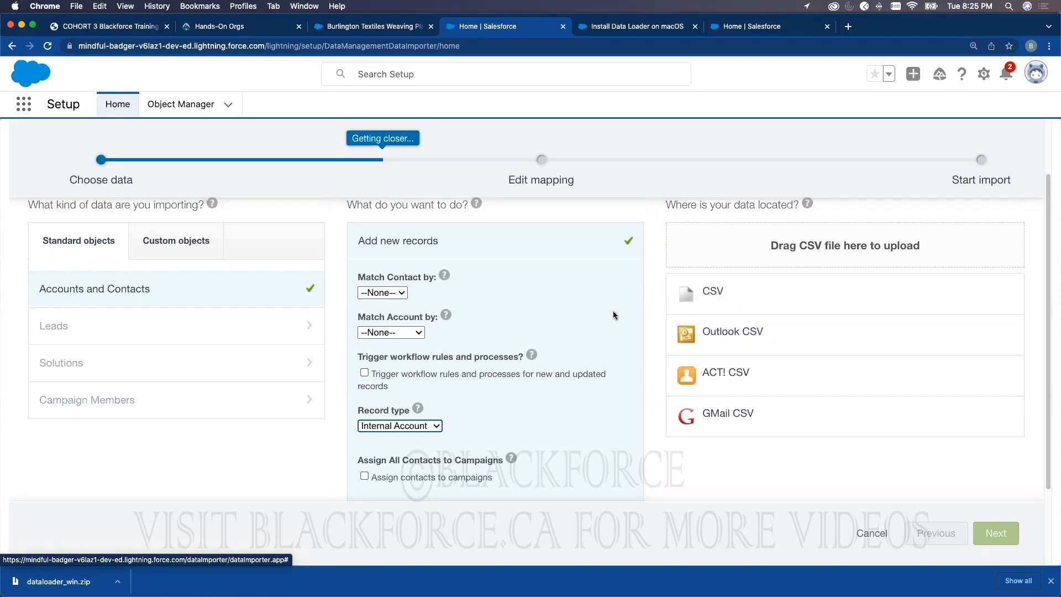
scroll(525, 328, up, 3)
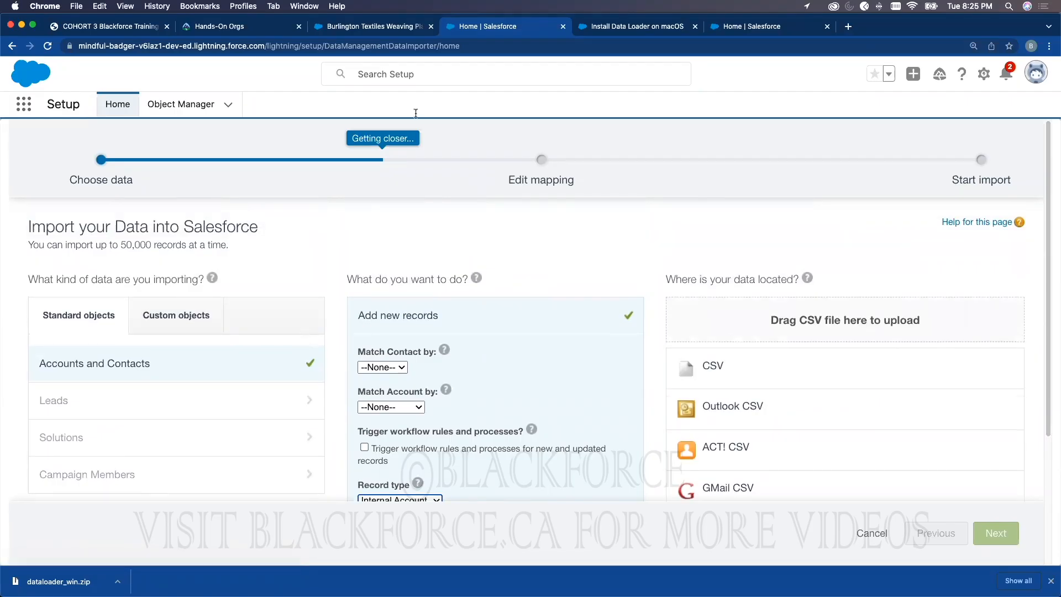
Step: Create a blank Untitled Google Sheets spreadsheet from the Google apps grid in a new tab
click(376, 26)
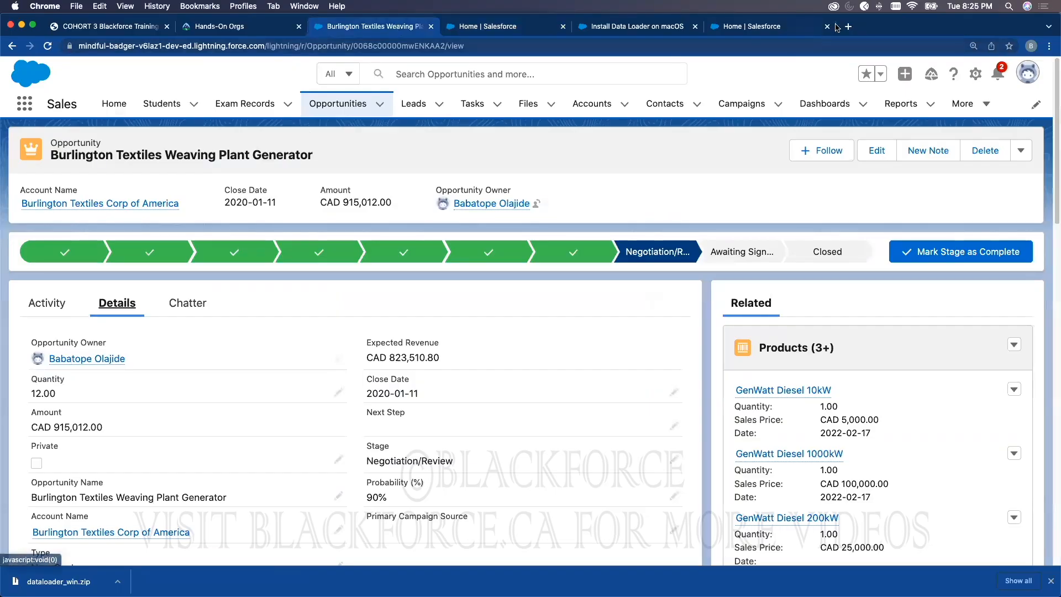
key(super+t)
text(g)
key(Return)
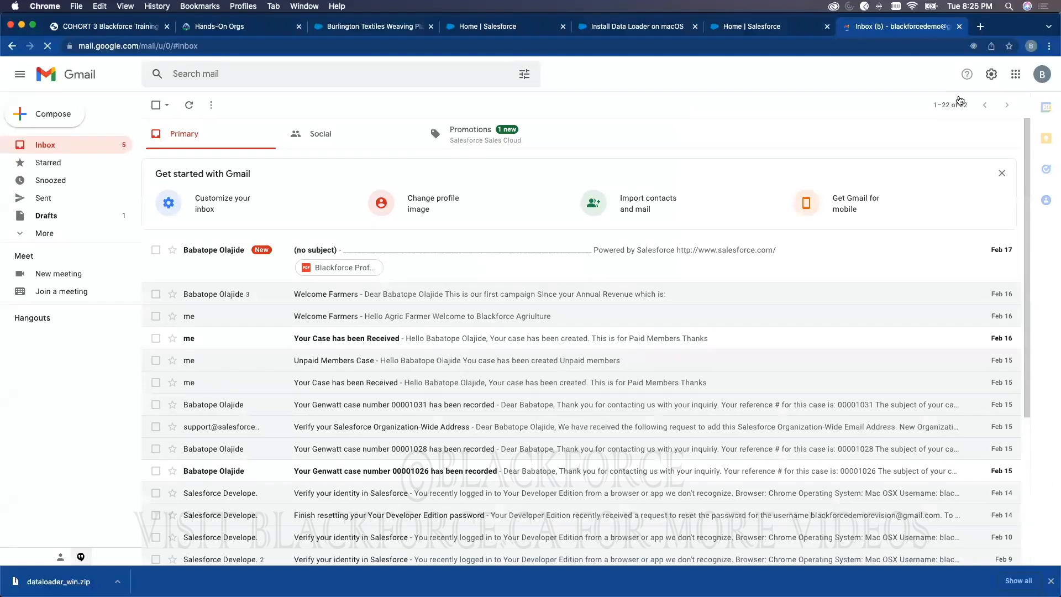
click(1022, 75)
scroll(994, 221, down, 5)
click(1020, 283)
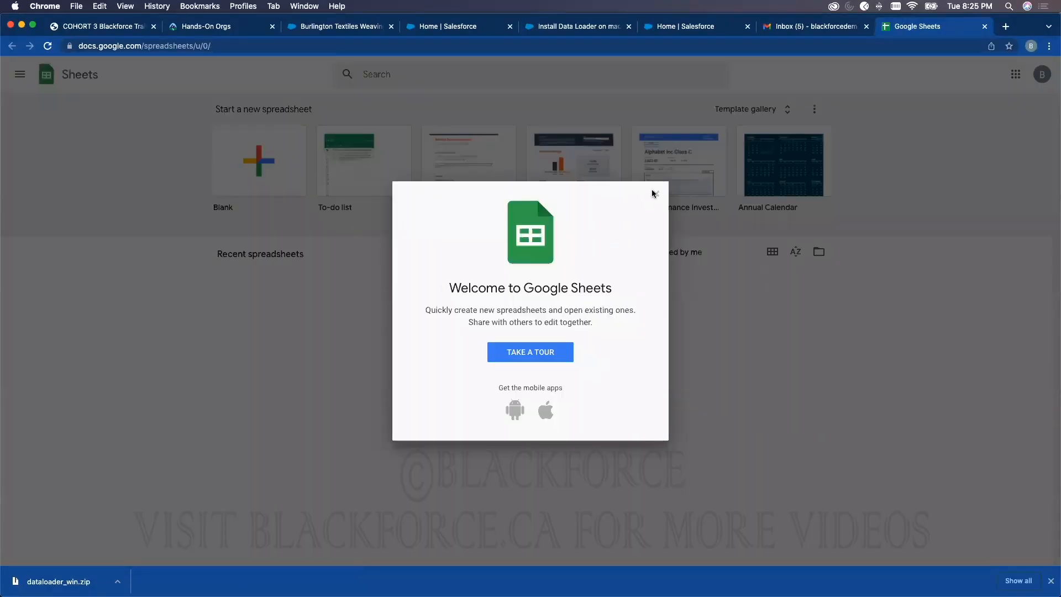
click(656, 194)
click(256, 164)
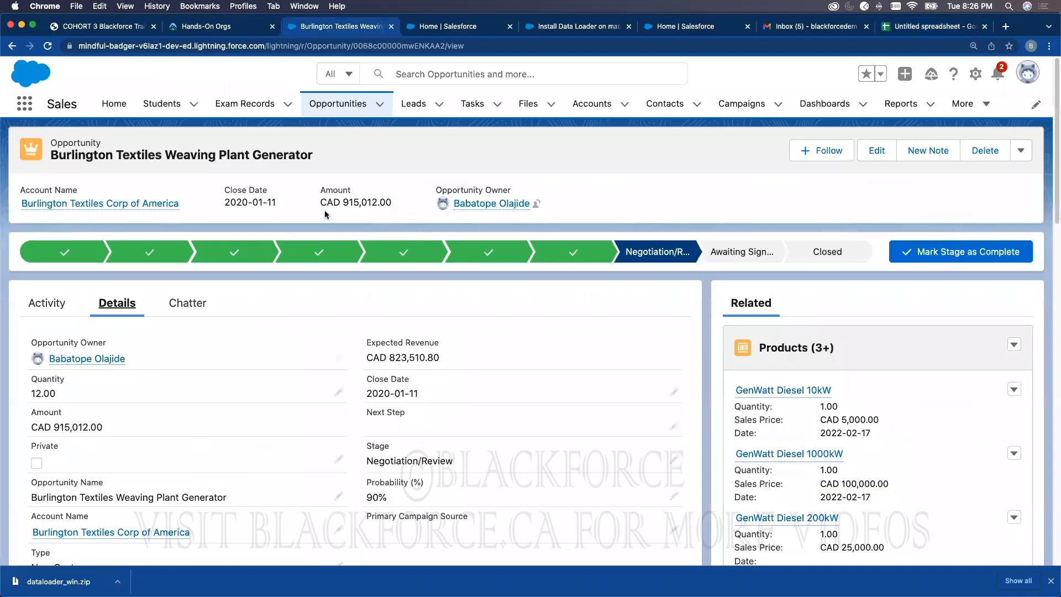
click(331, 27)
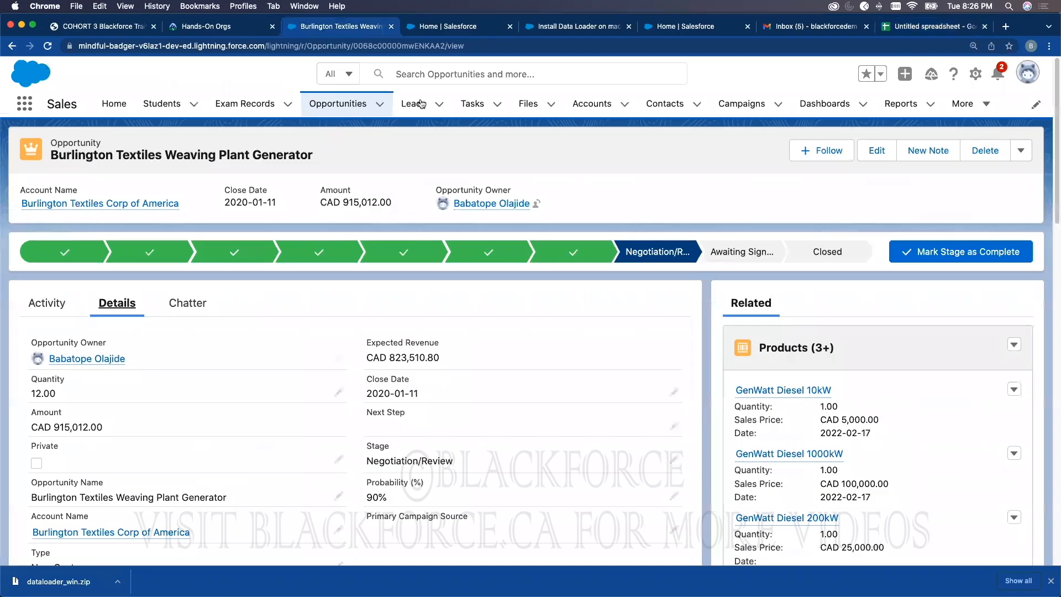
Step: Open the Account object's Fields & Relationships in Object Manager, then view the Recent reports list
click(597, 104)
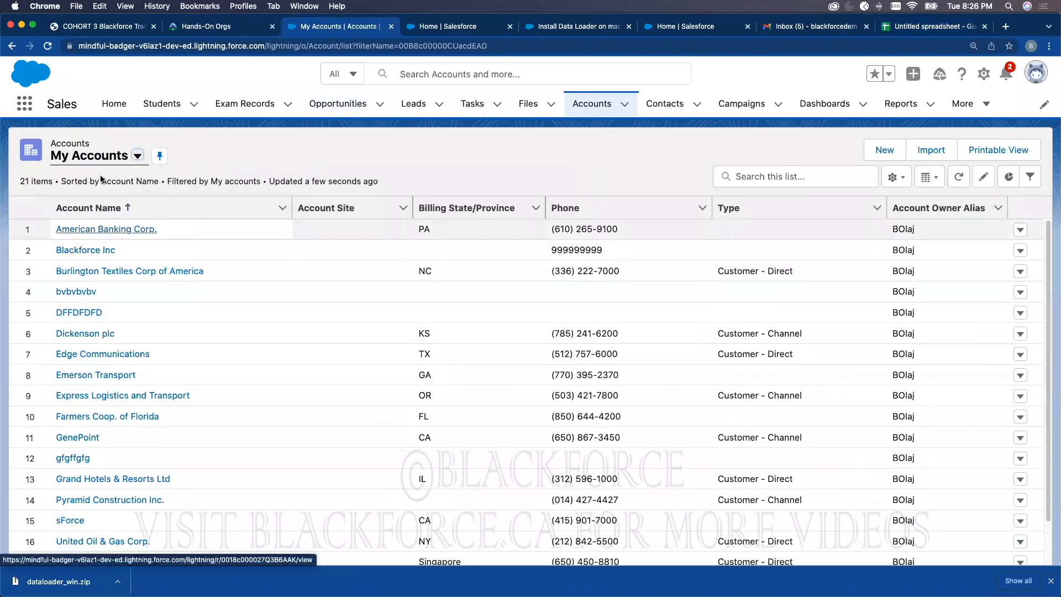
click(98, 229)
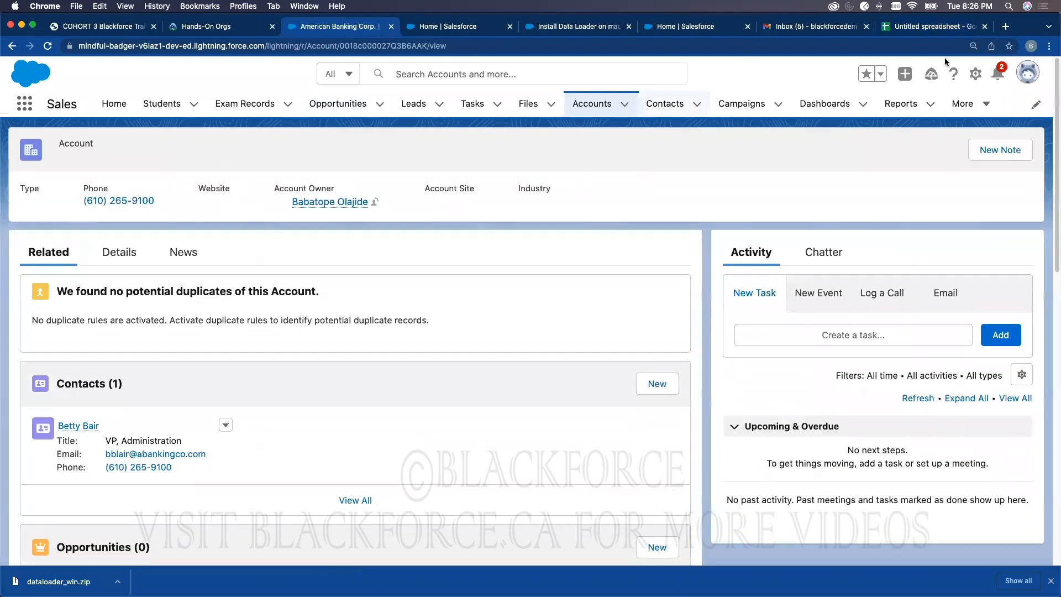
click(975, 75)
click(907, 113)
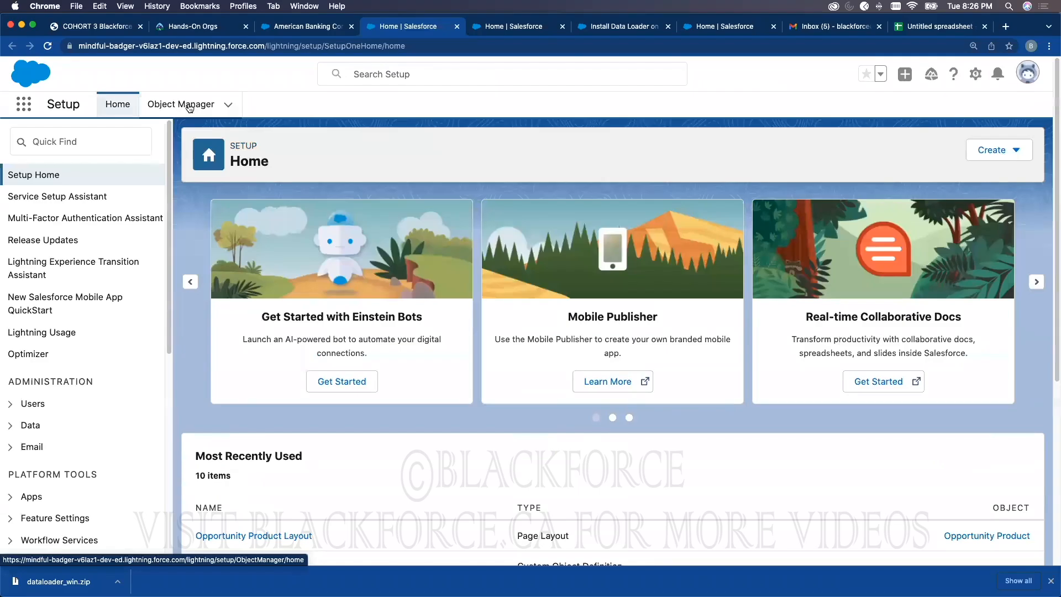
click(188, 106)
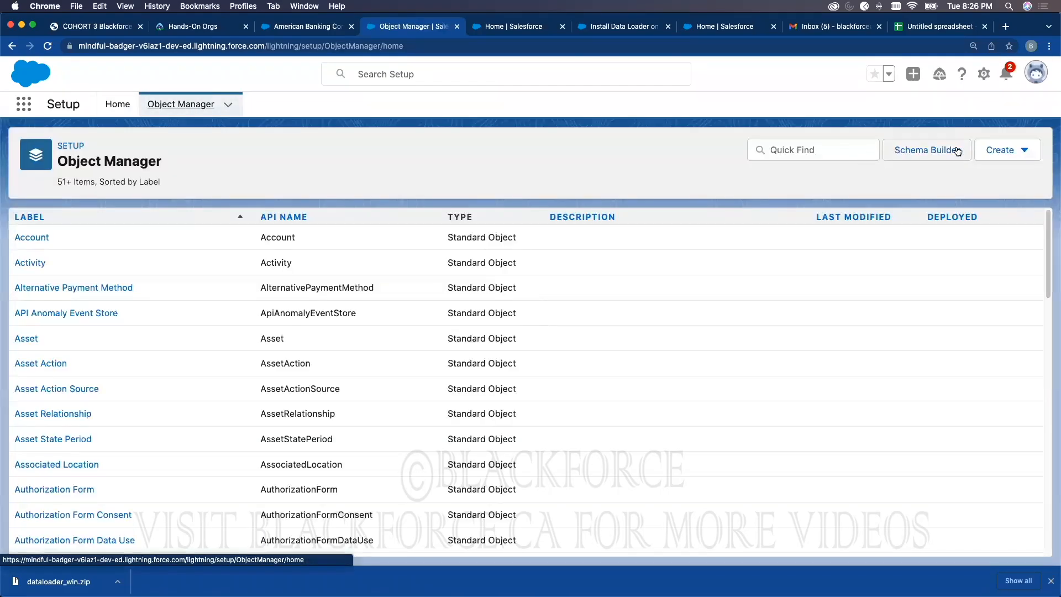
click(32, 237)
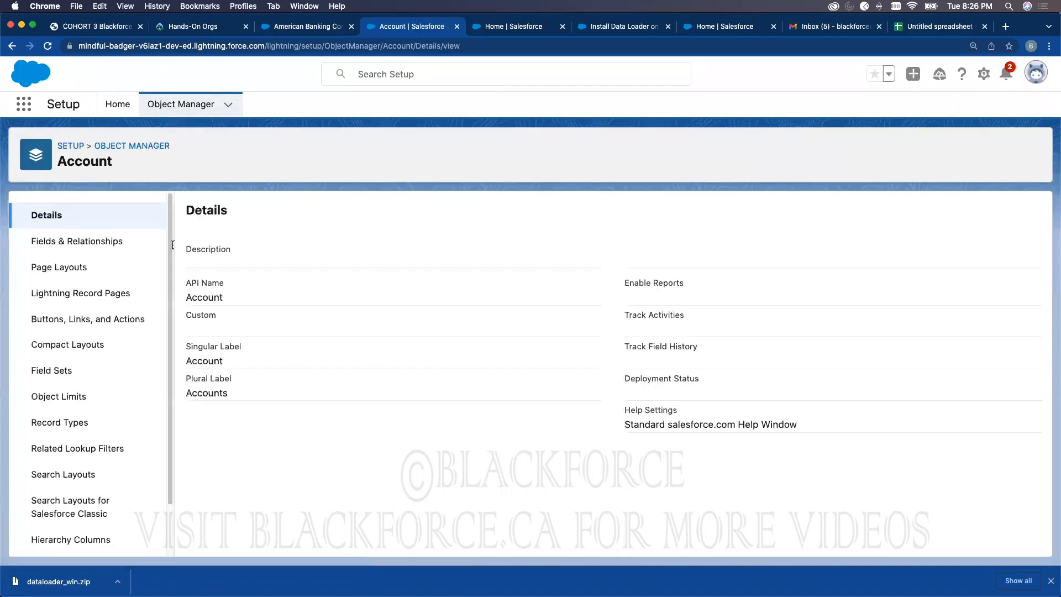
click(91, 246)
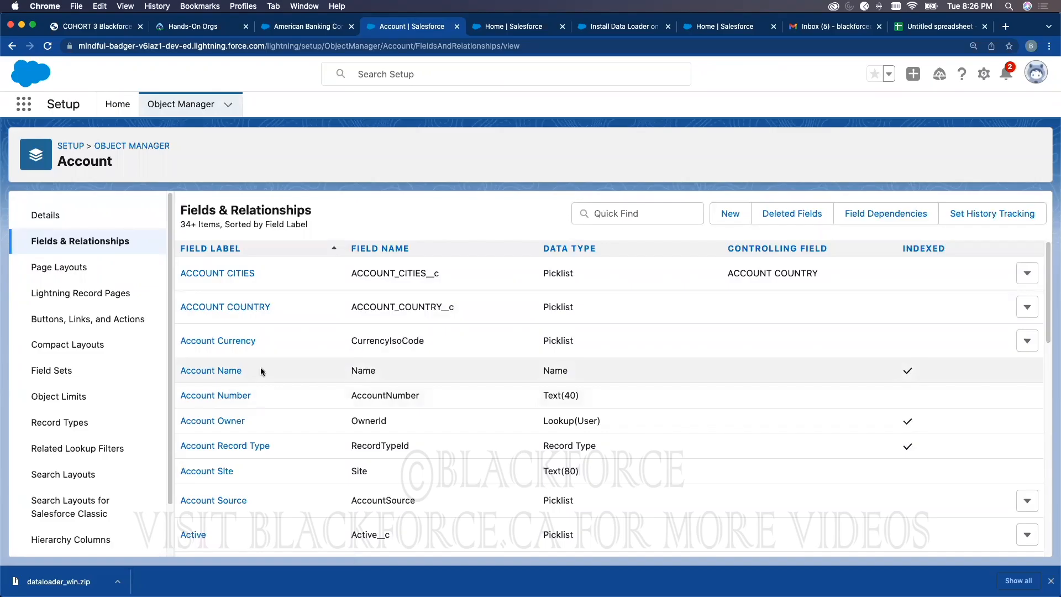
click(305, 30)
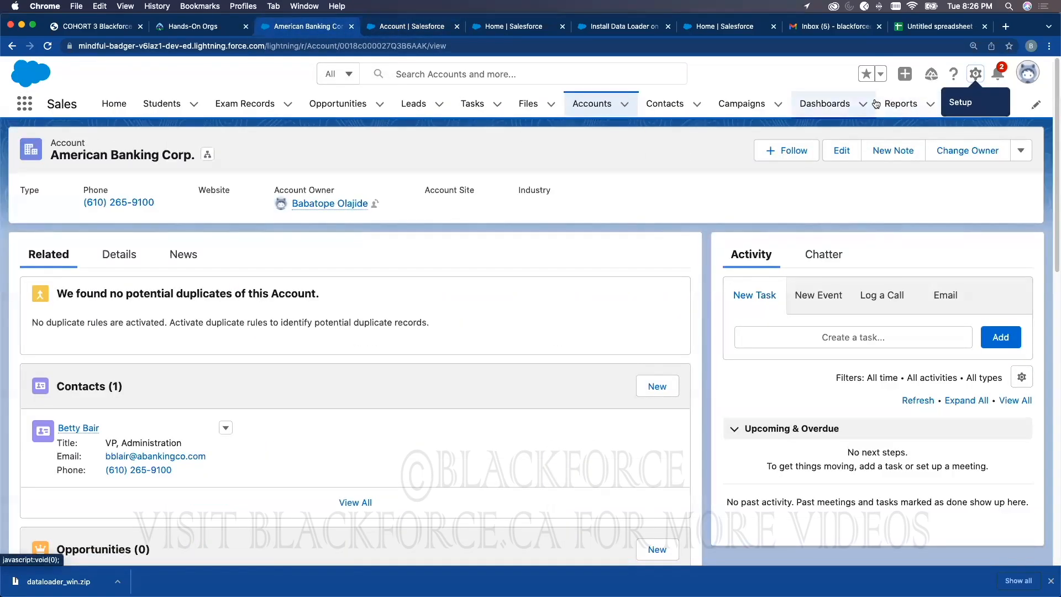
click(893, 105)
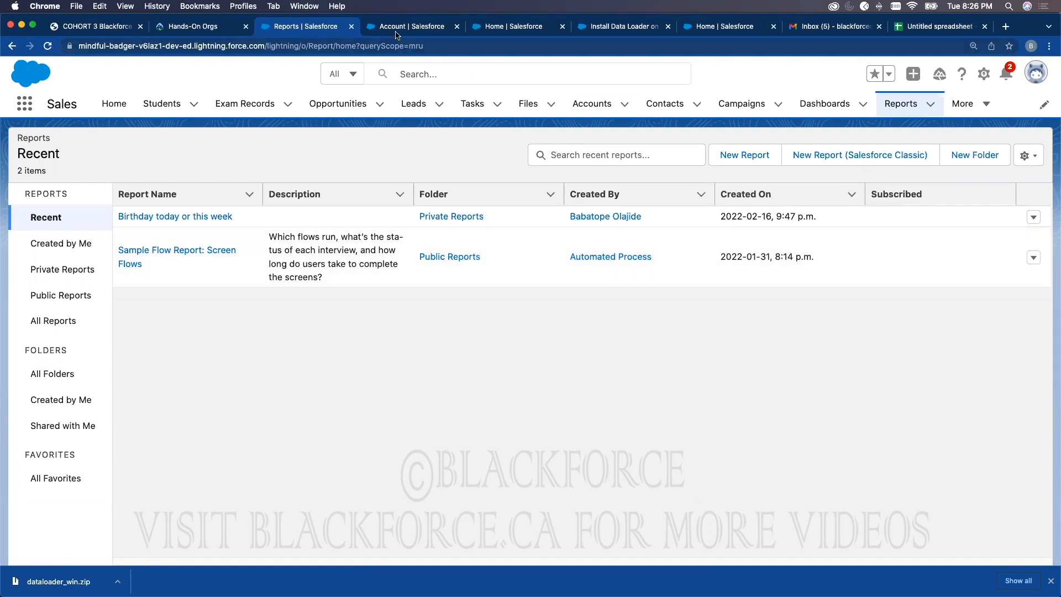
Step: Copy the Name field into cell A1 and AccountNumber into B1 of the spreadsheet
key(ctrl+Tab)
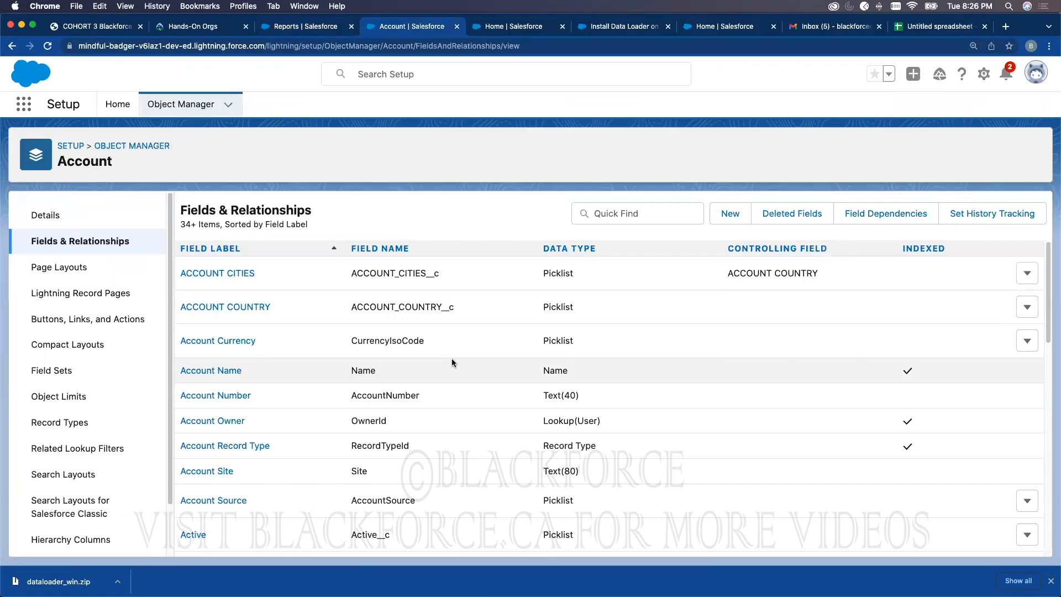
double_click(360, 371)
key(cmd+c)
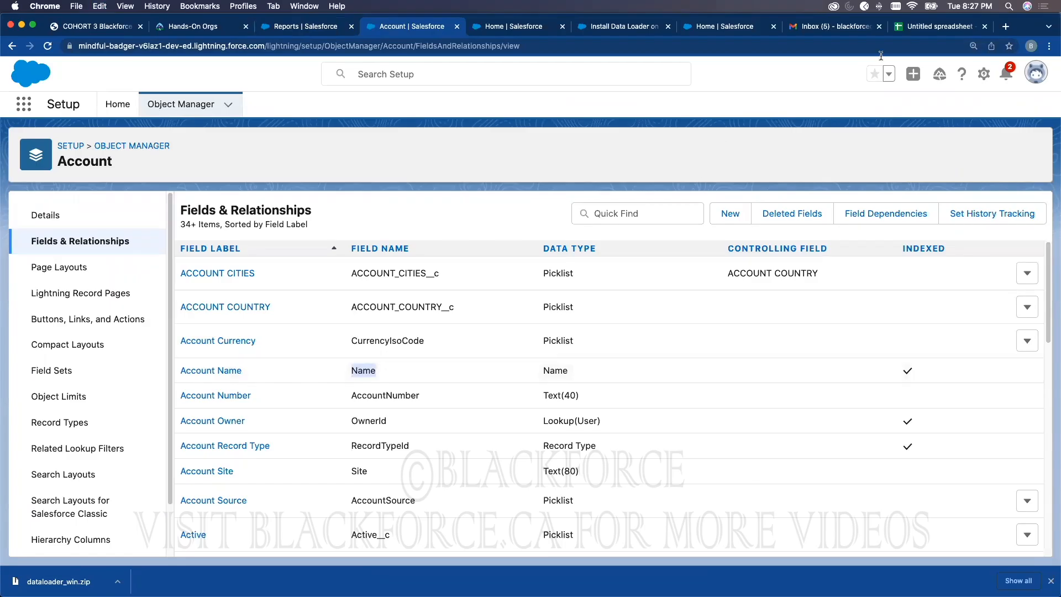
click(915, 26)
key(cmd+v)
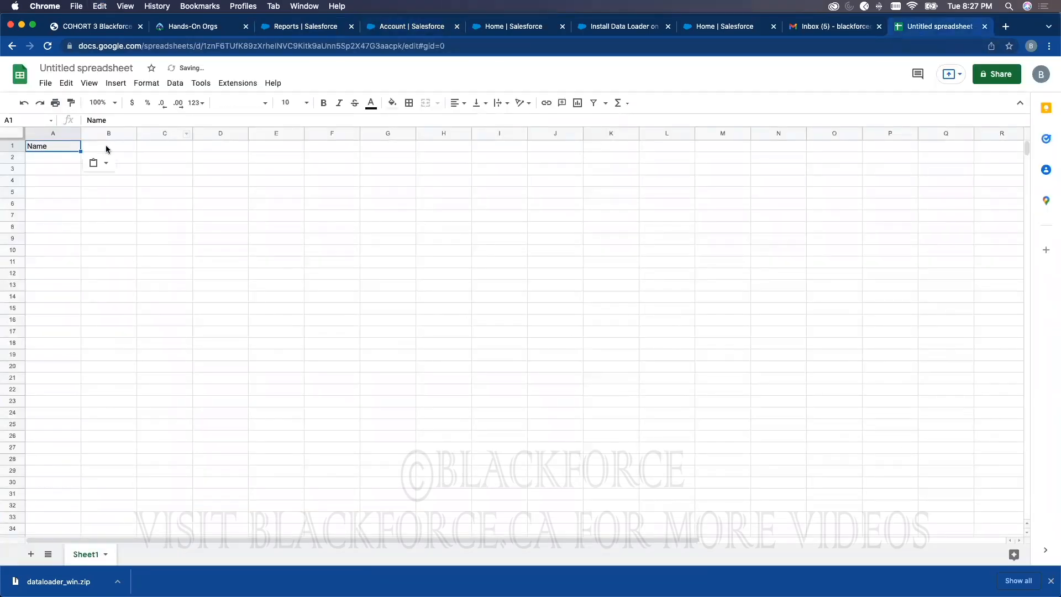
click(533, 27)
click(589, 32)
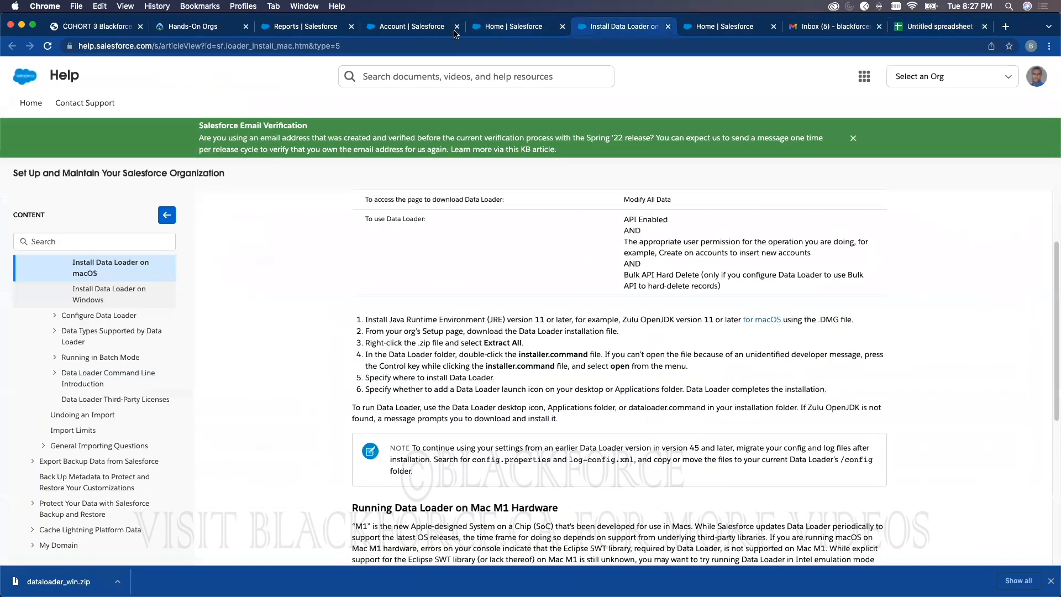
click(411, 26)
double_click(383, 394)
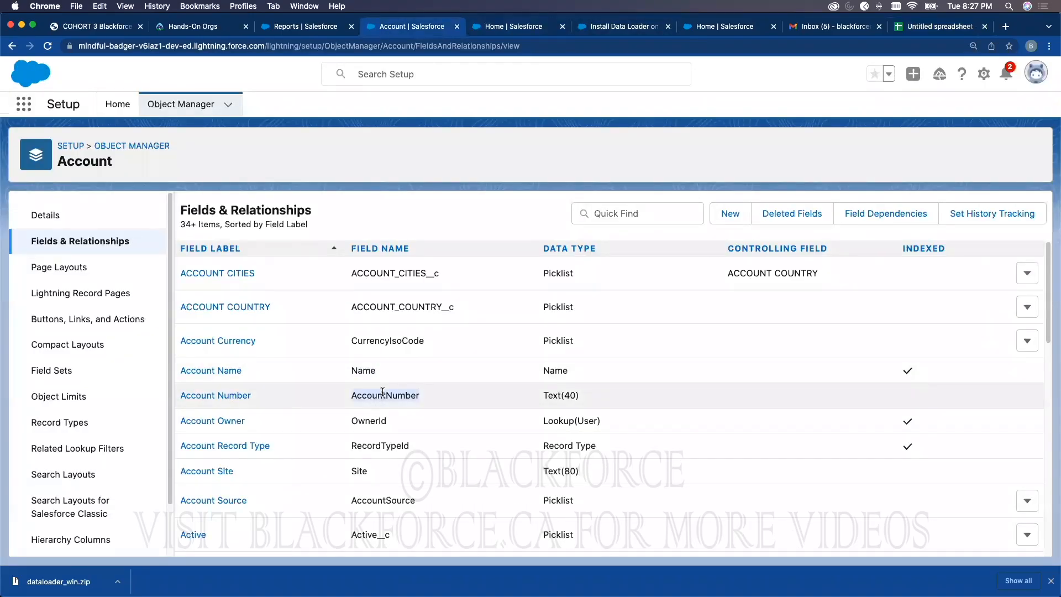
key(cmd+c)
click(937, 26)
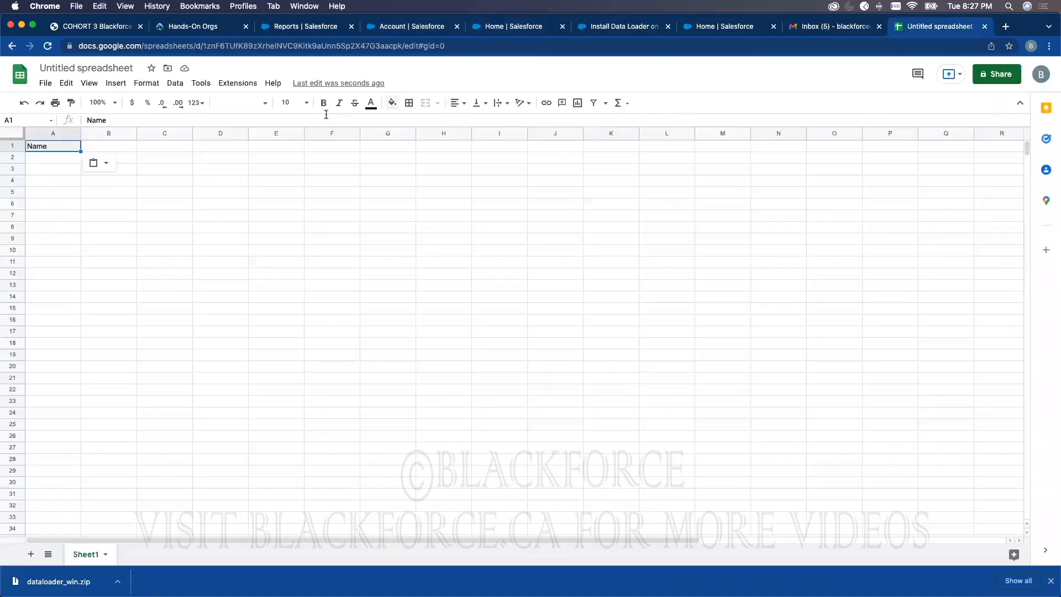
click(127, 146)
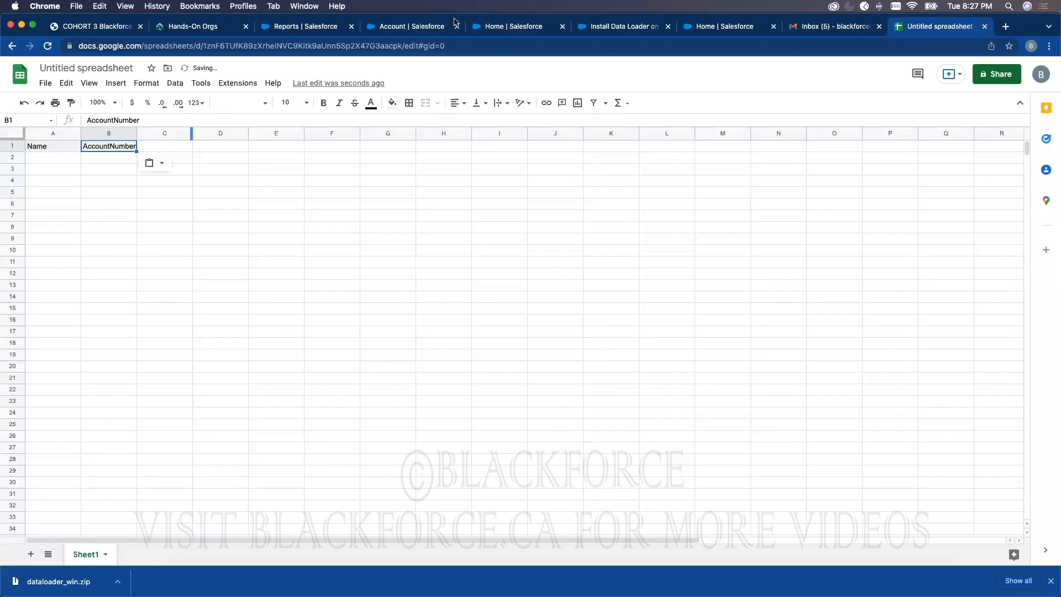
click(409, 28)
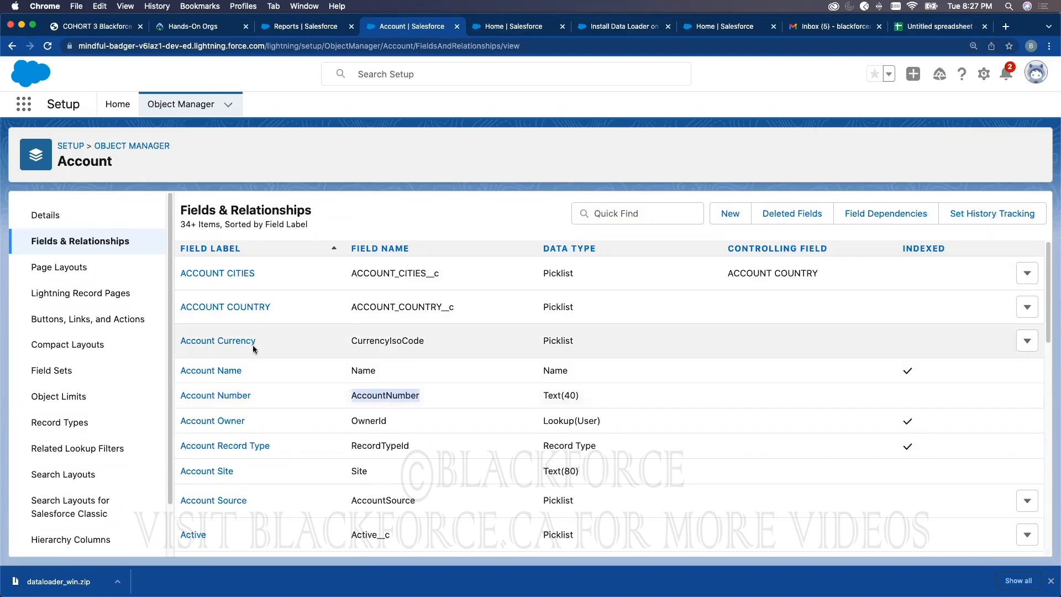
Step: Look up the Active field's API name and enter Active__c as the header in cell C1
double_click(365, 446)
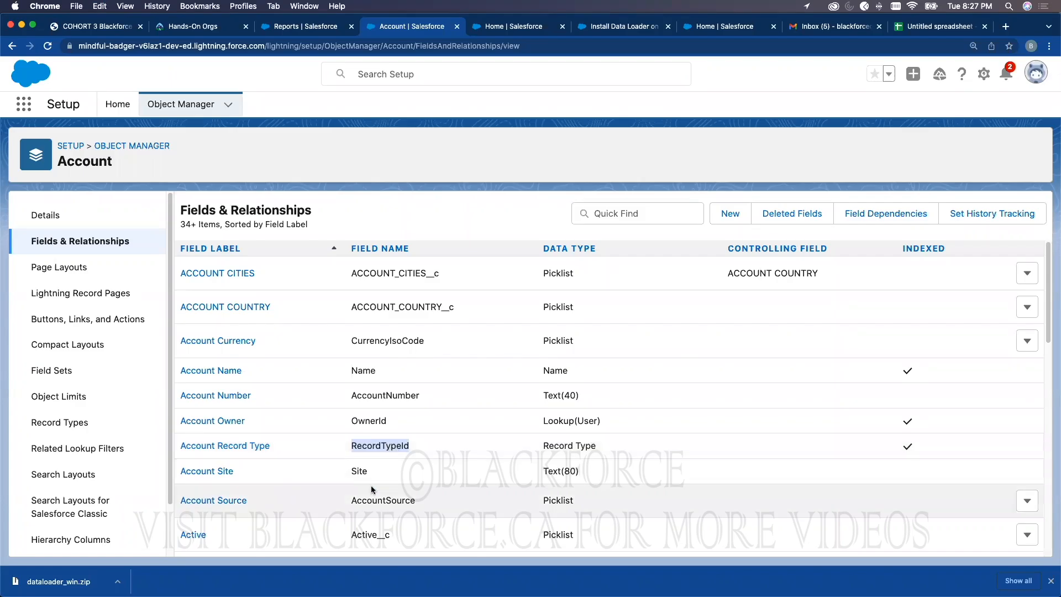
scroll(395, 451, down, 1)
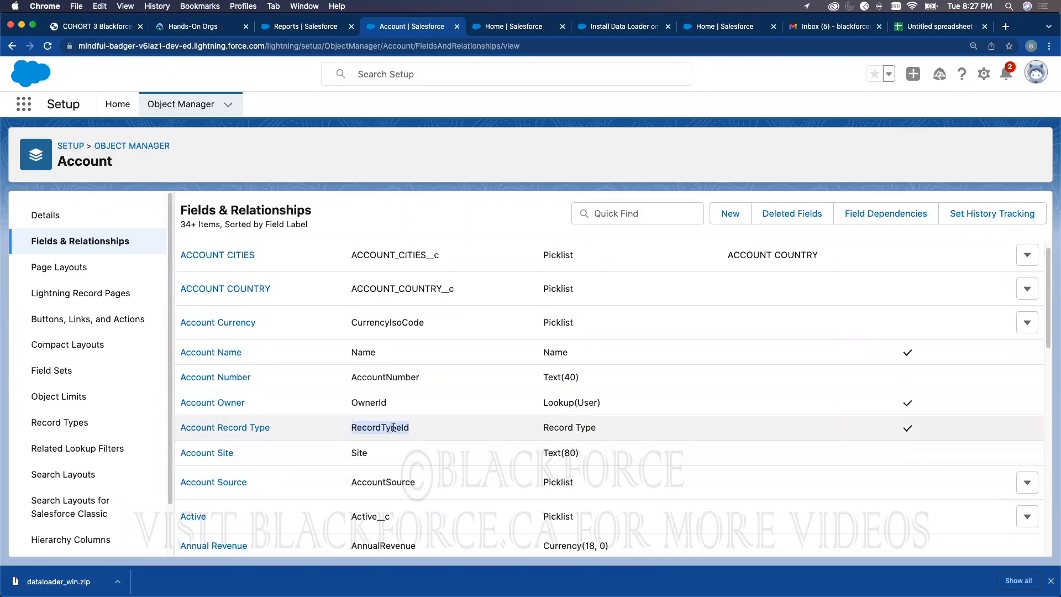
scroll(392, 431, down, 3)
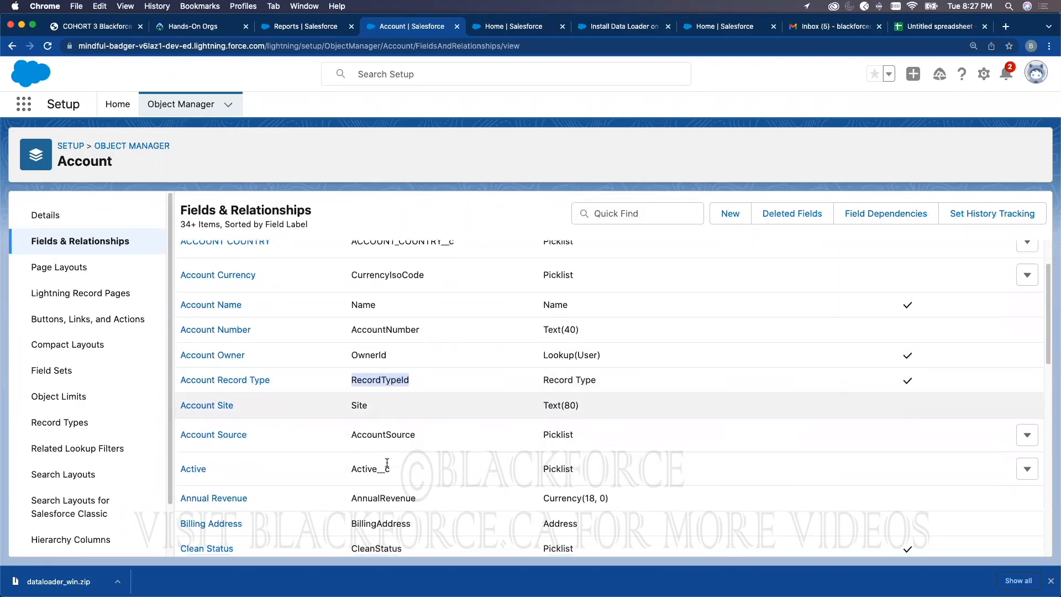
double_click(389, 433)
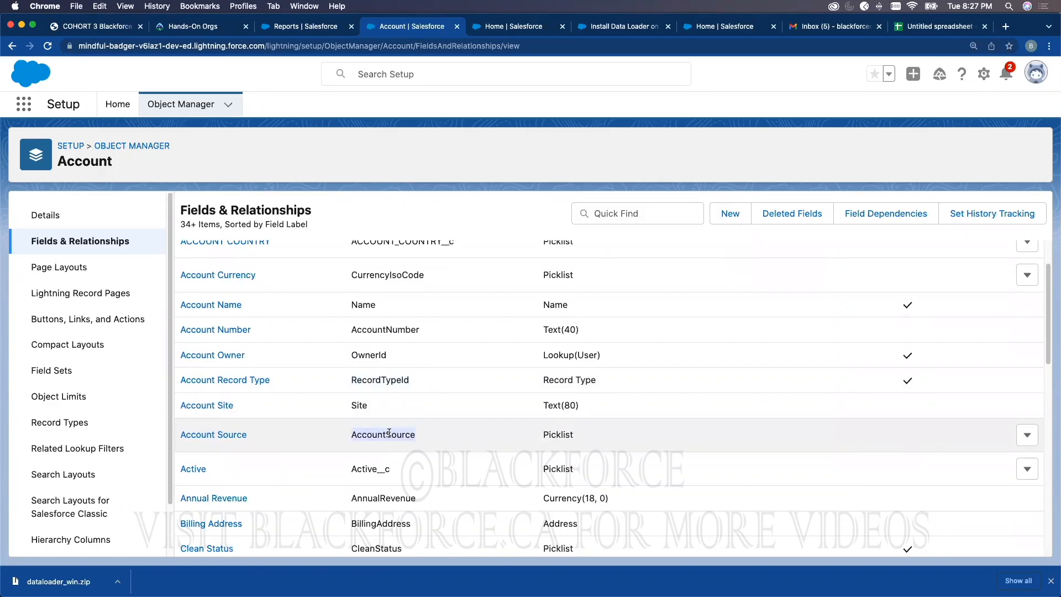
double_click(387, 470)
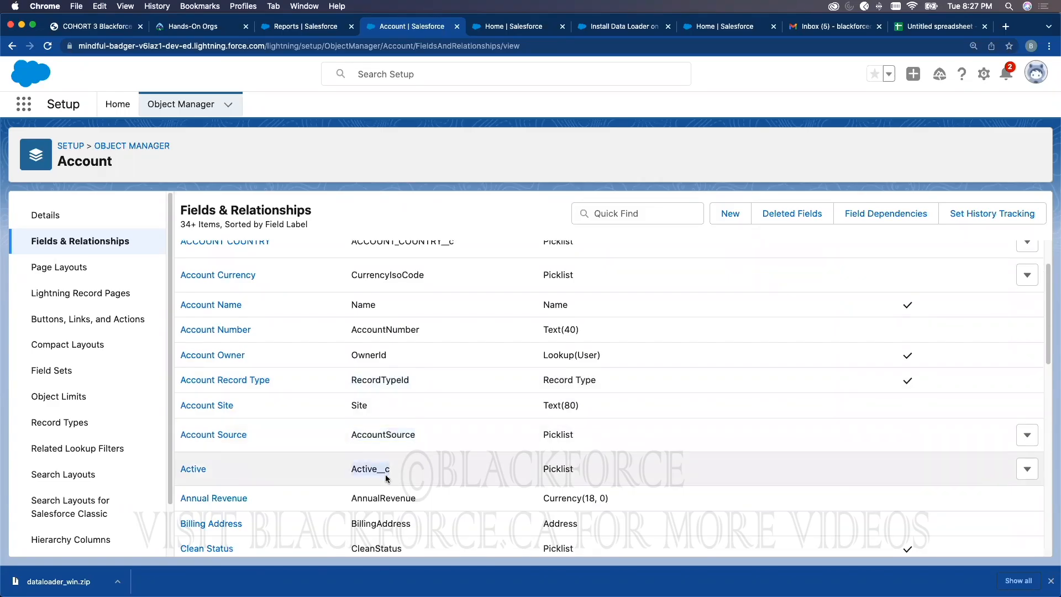
click(187, 471)
scroll(409, 429, down, 5)
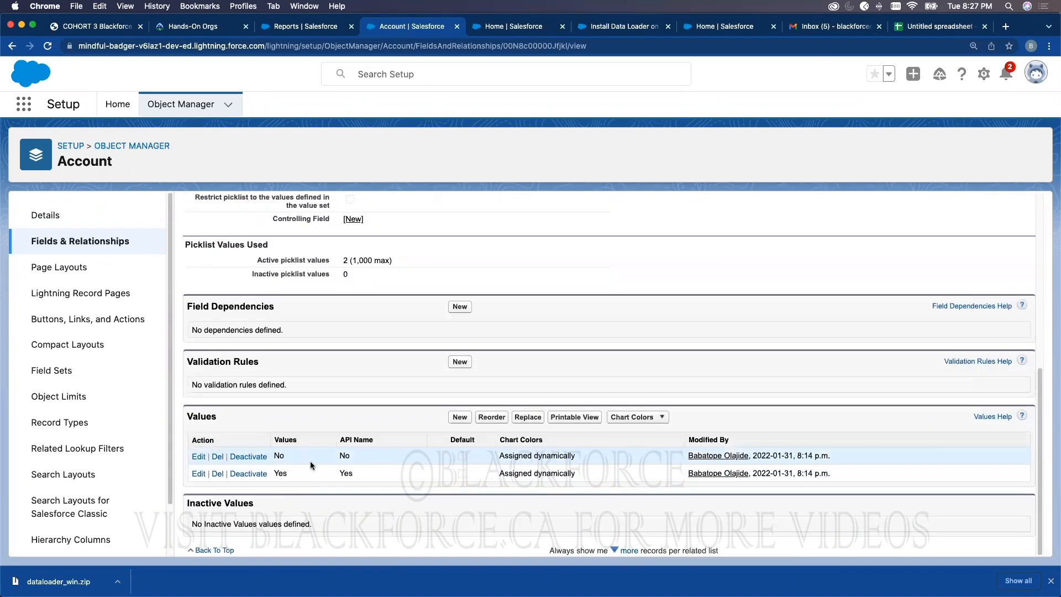
click(930, 26)
click(190, 148)
text(b)
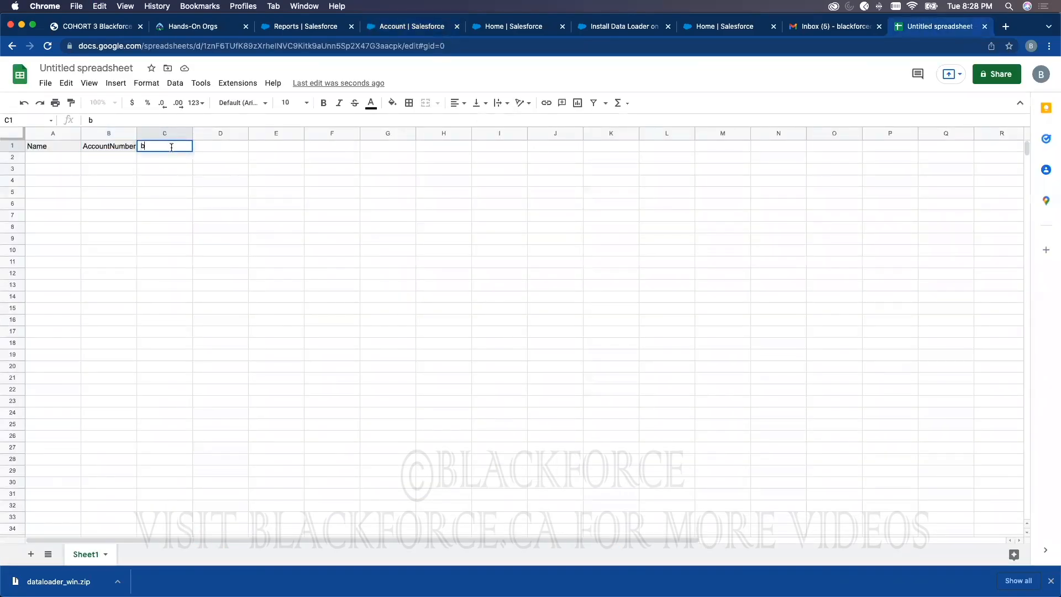
text(Active__c)
Step: Paste NumberOfEmployees into cell D1 and widen column D to fit it
click(409, 26)
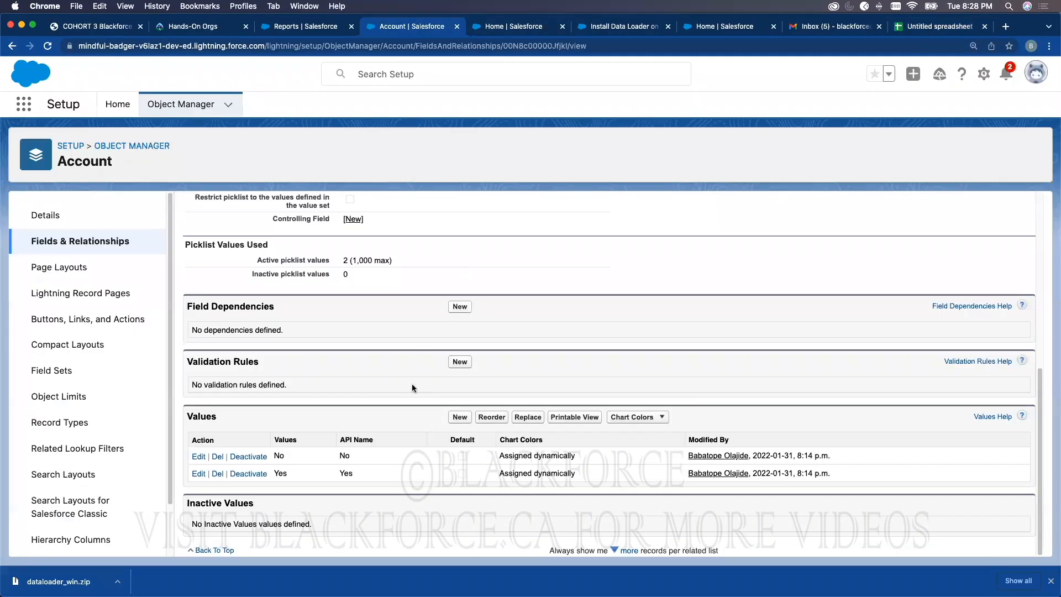
click(13, 47)
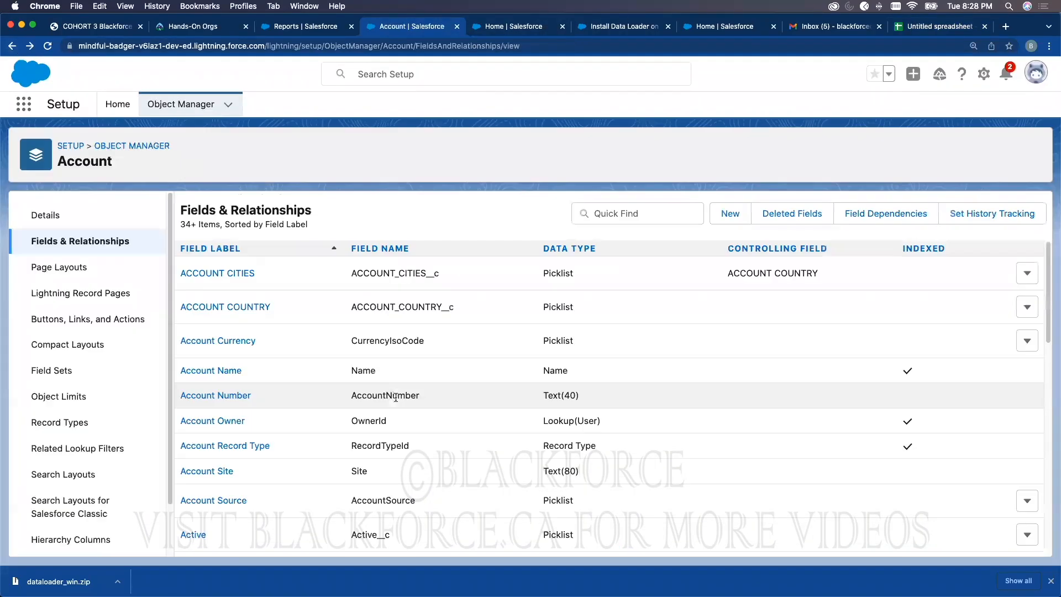
scroll(429, 443, down, 4)
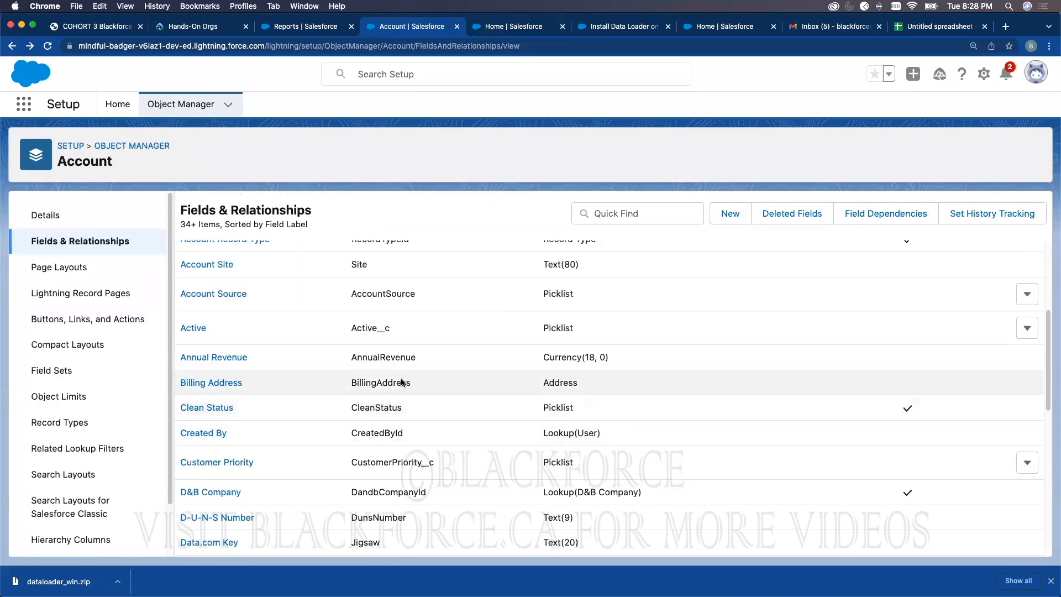
scroll(400, 430, down, 1)
scroll(400, 429, down, 2)
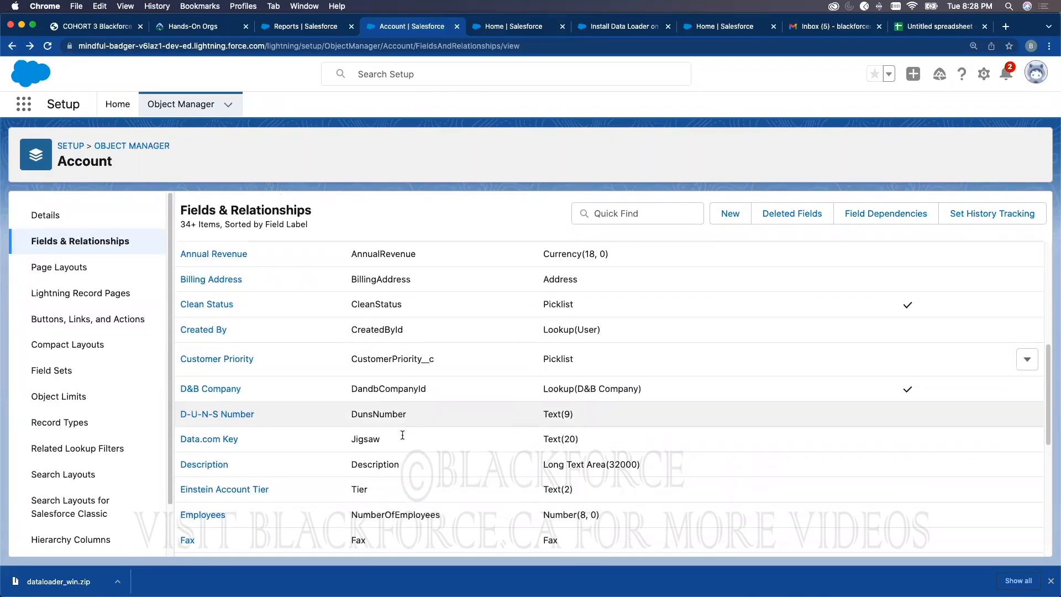
scroll(395, 454, down, 3)
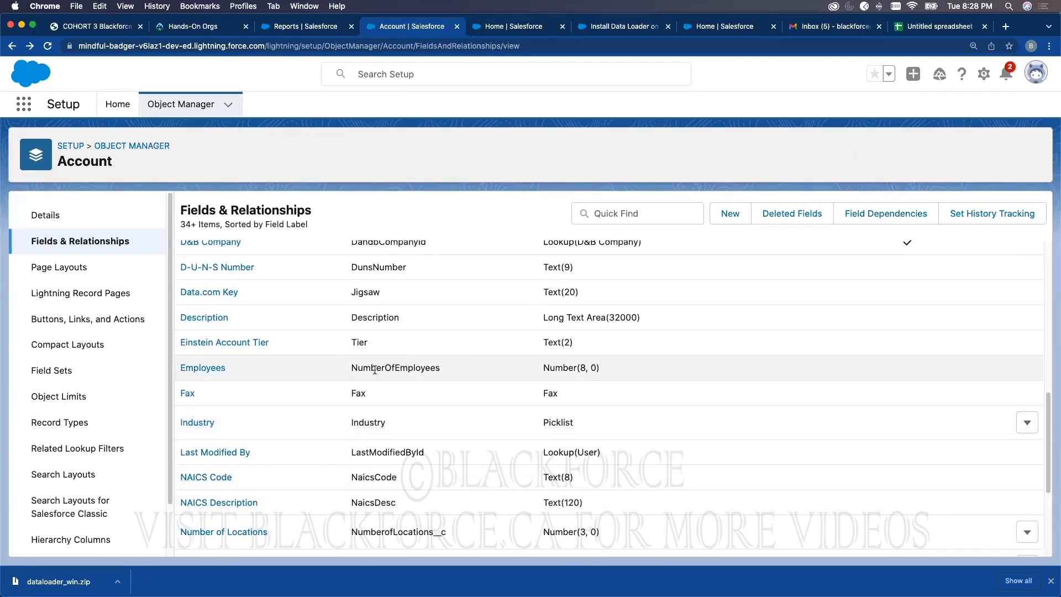
double_click(370, 368)
key(super+c)
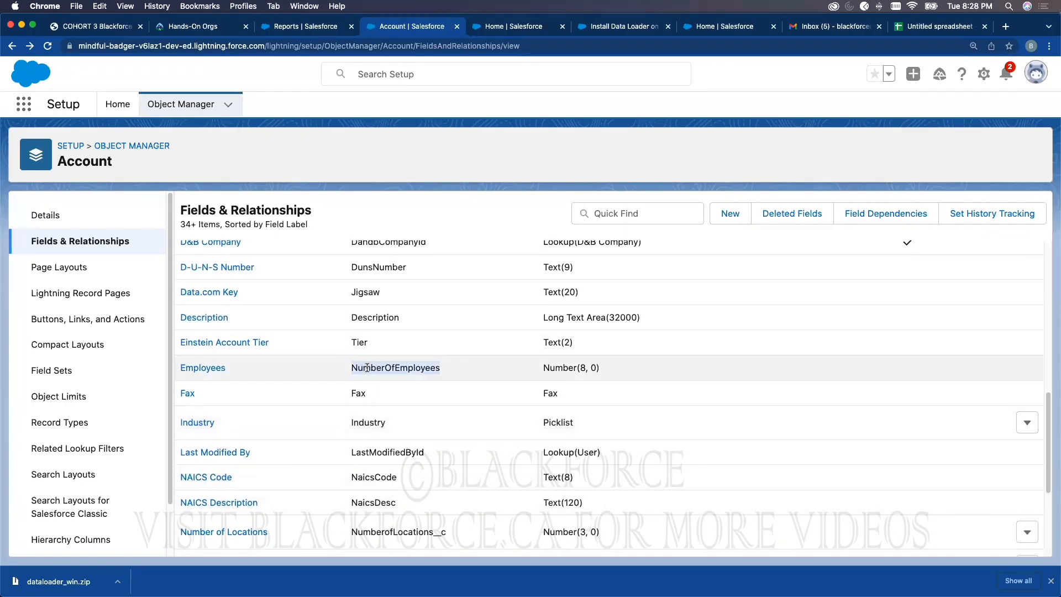
click(911, 27)
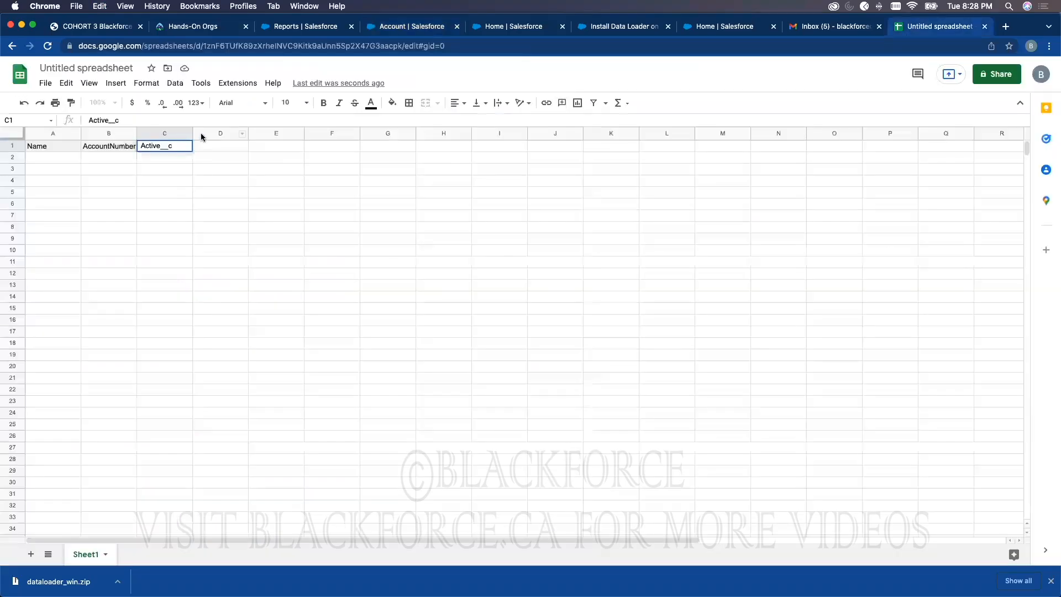
click(206, 146)
key(super+v)
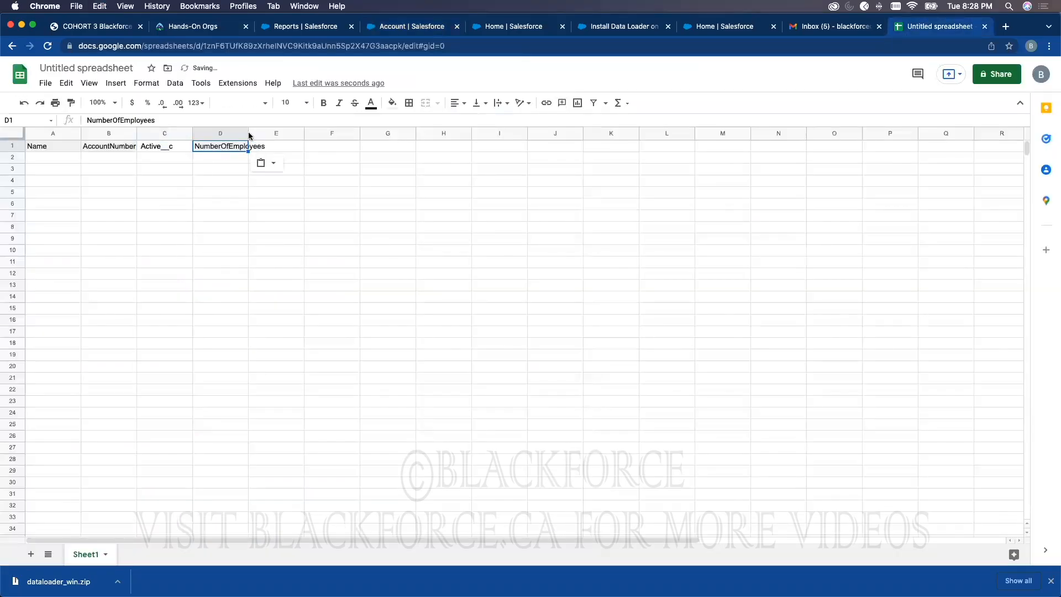
drag(248, 135, 303, 136)
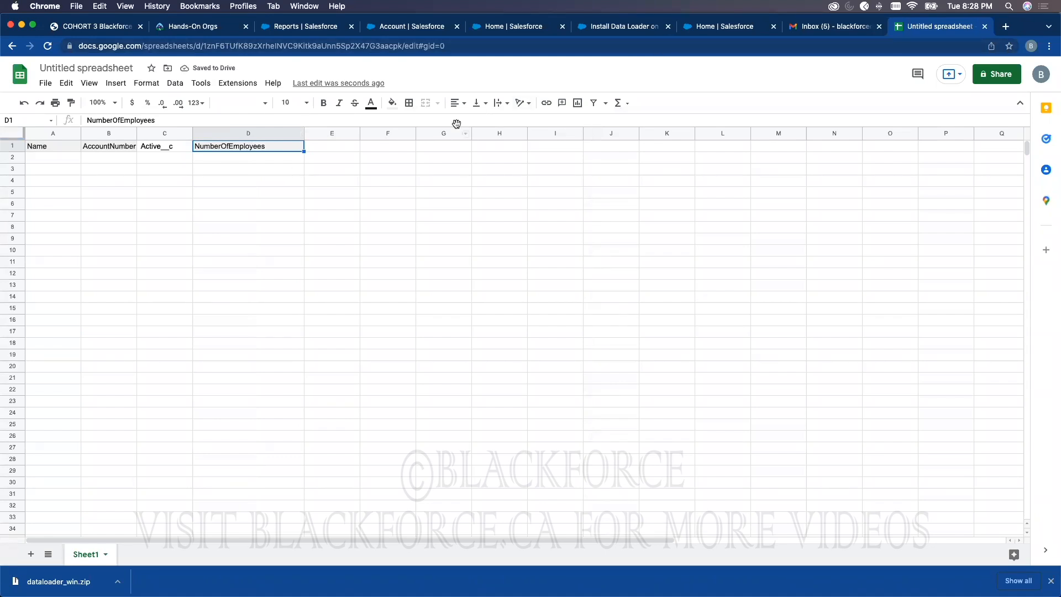
click(402, 27)
click(641, 27)
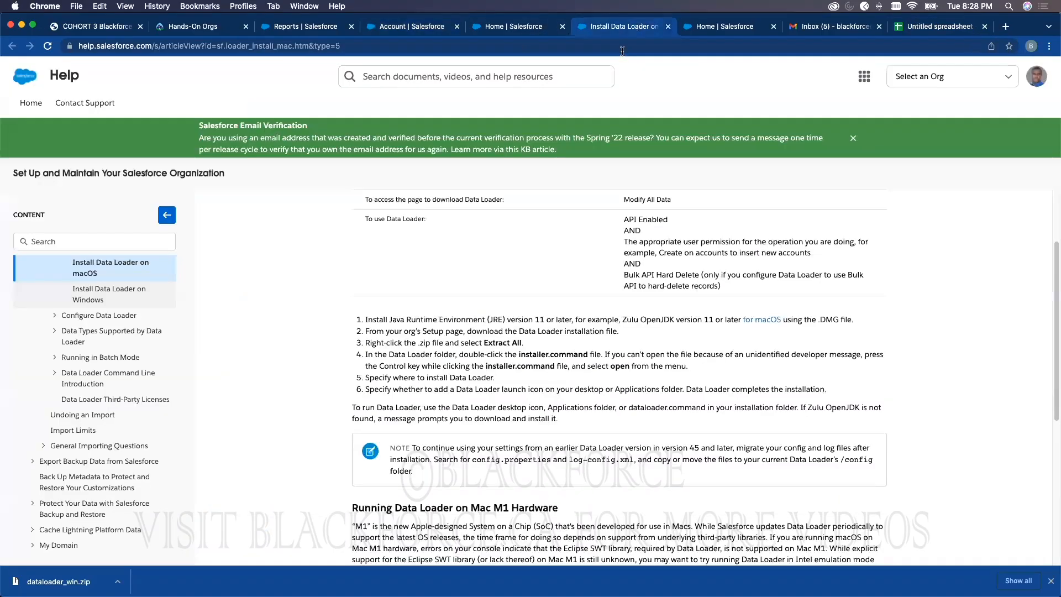
Step: Pick Accounts and Contacts, Add new records, and check the Internal Account record type in the wizard
click(708, 27)
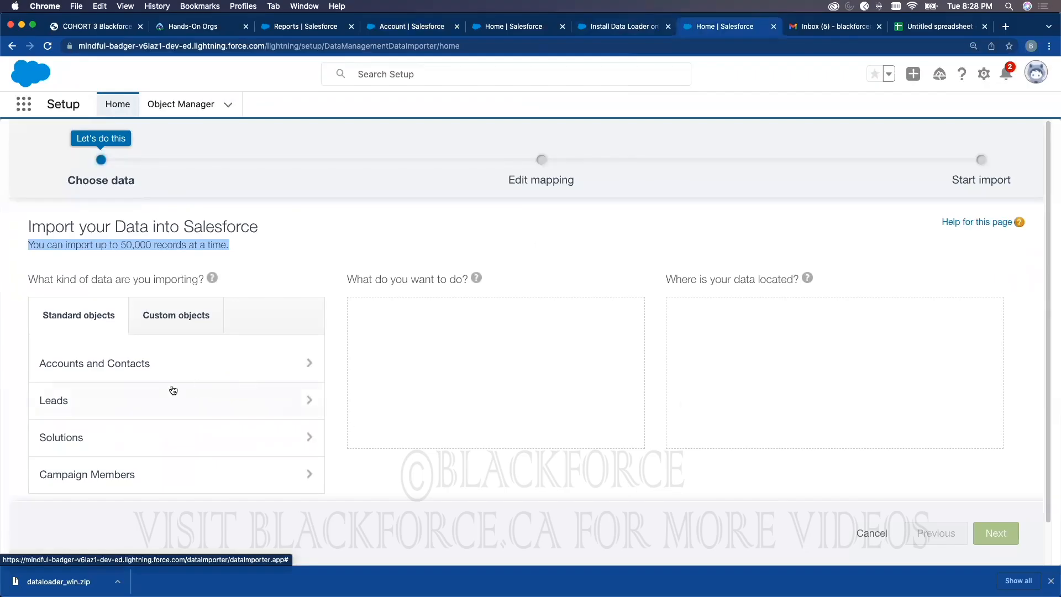
click(186, 375)
click(425, 309)
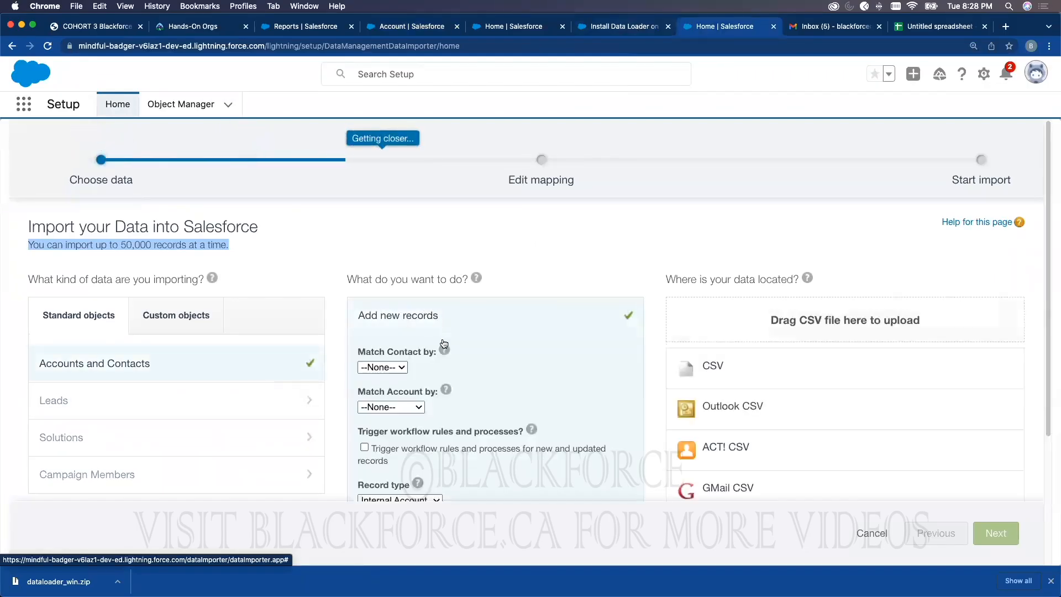
scroll(399, 326, down, 4)
click(399, 324)
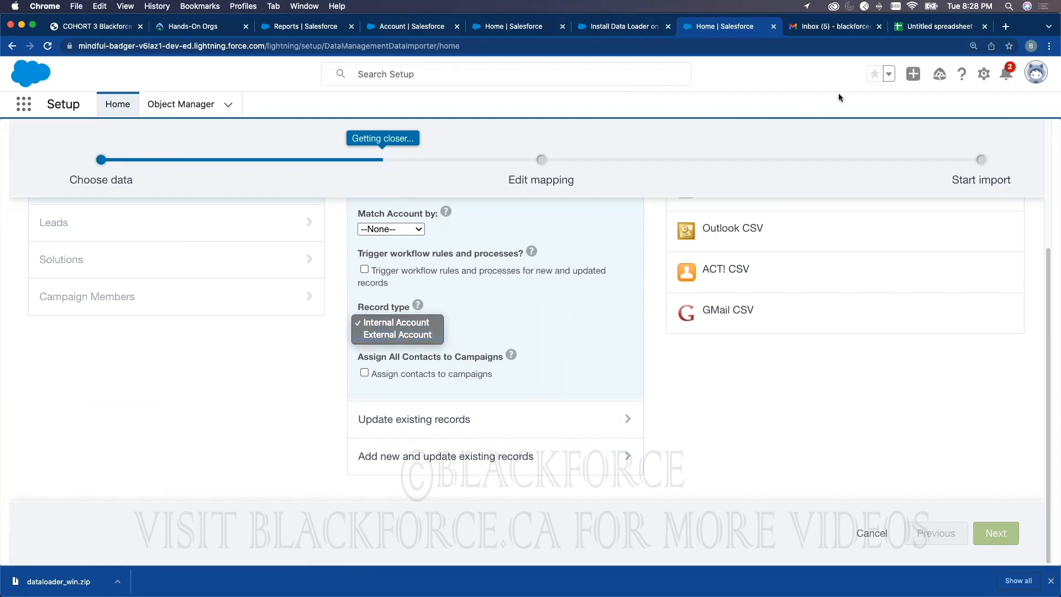
click(919, 29)
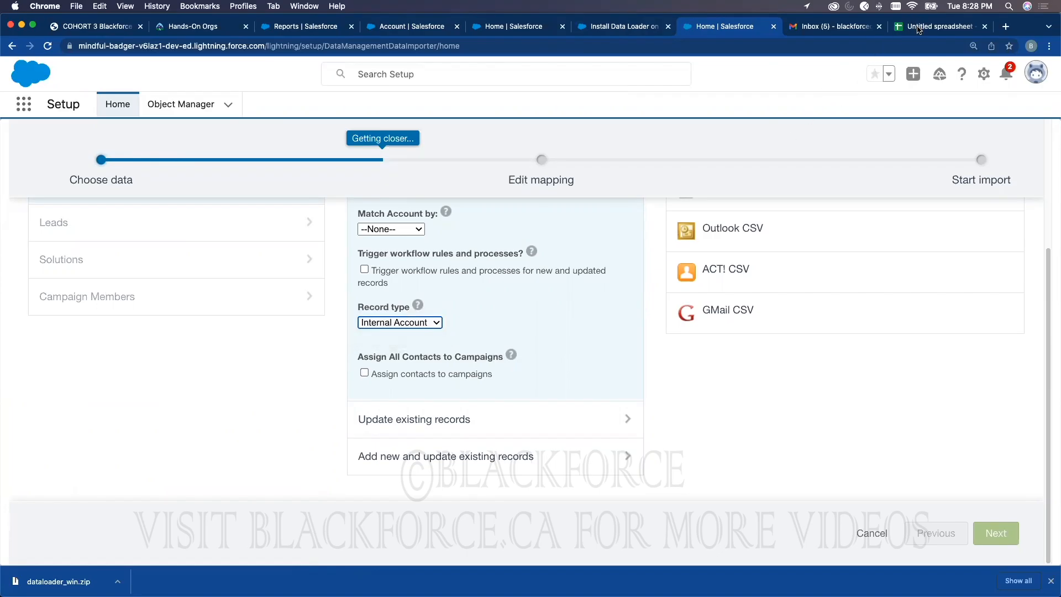
click(918, 29)
click(326, 146)
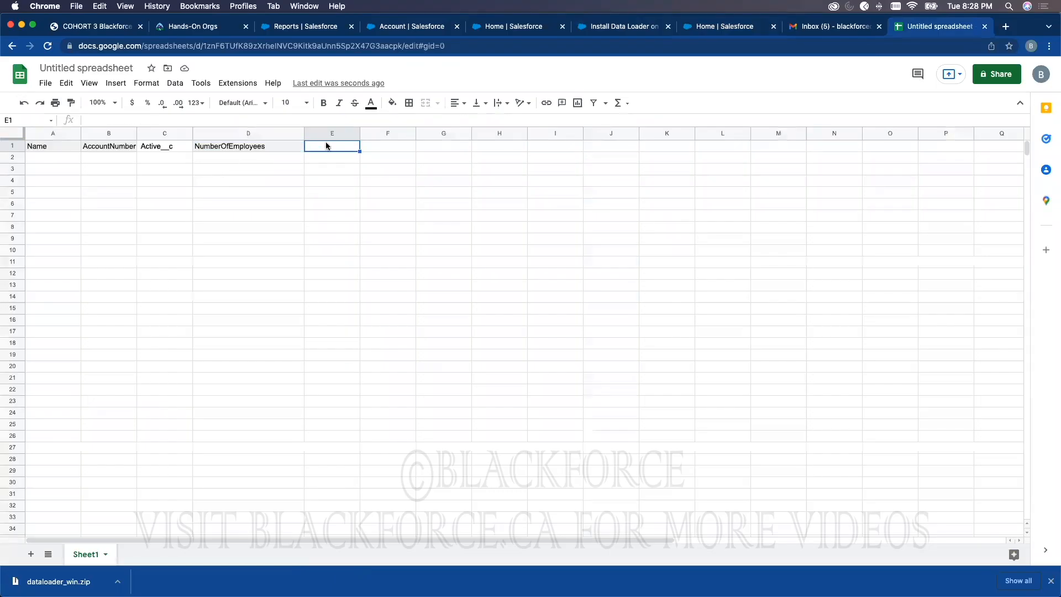
Step: Enter 'RecordType Name' in cell E1 and widen column E to fit it
text(RecordType Name)
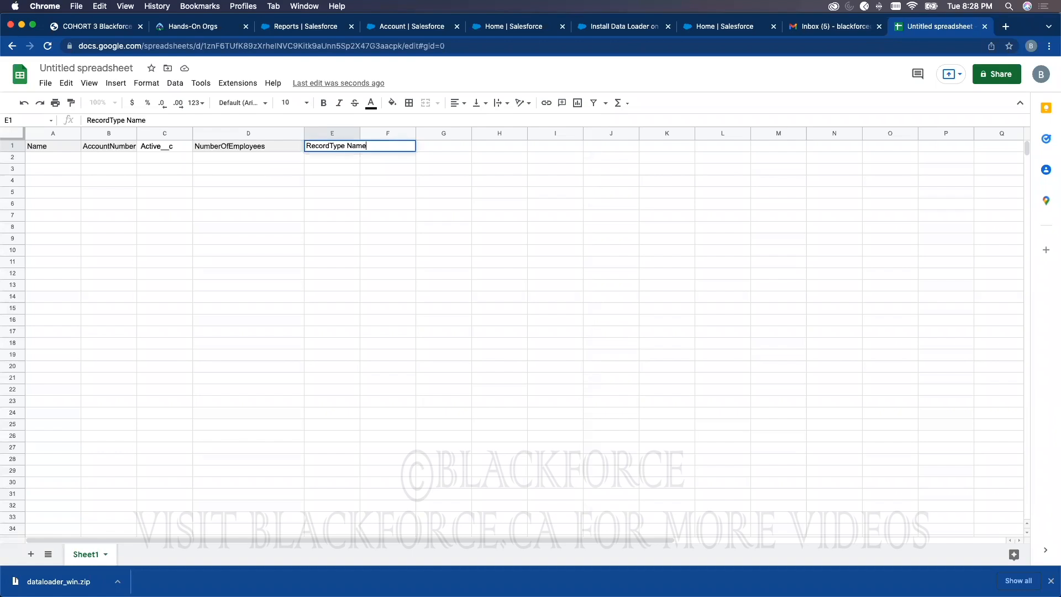
click(418, 184)
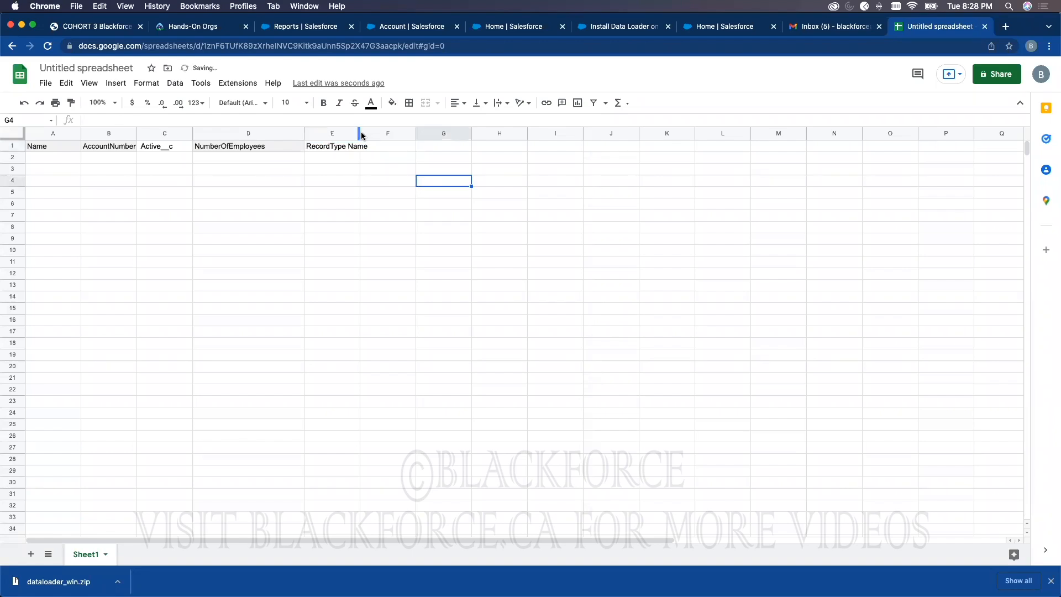
drag(359, 131, 384, 132)
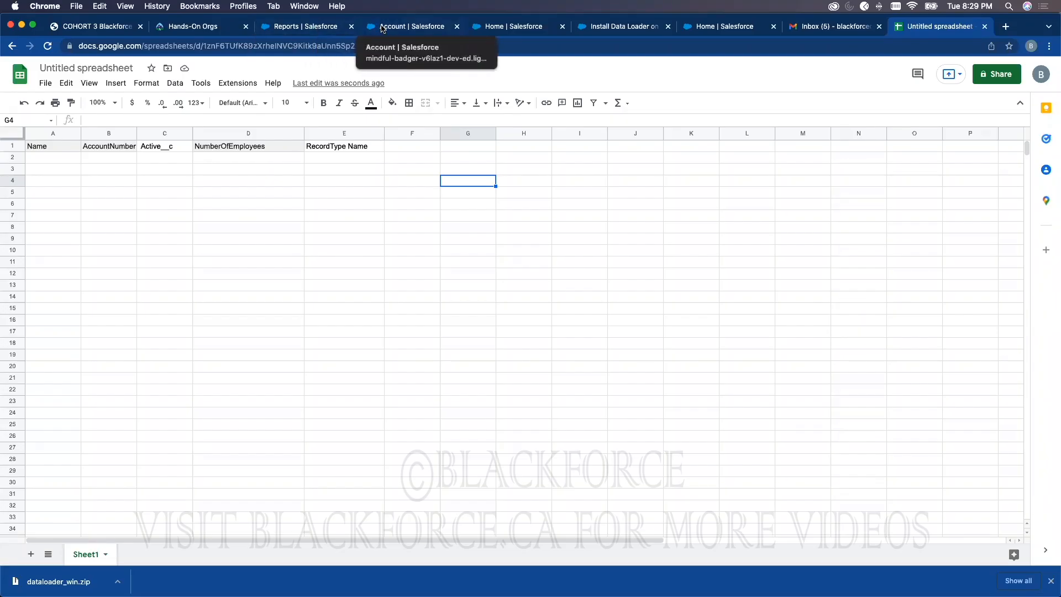
Step: Open the Geography record from the Exam Records list and select its record ID in the address bar
click(312, 28)
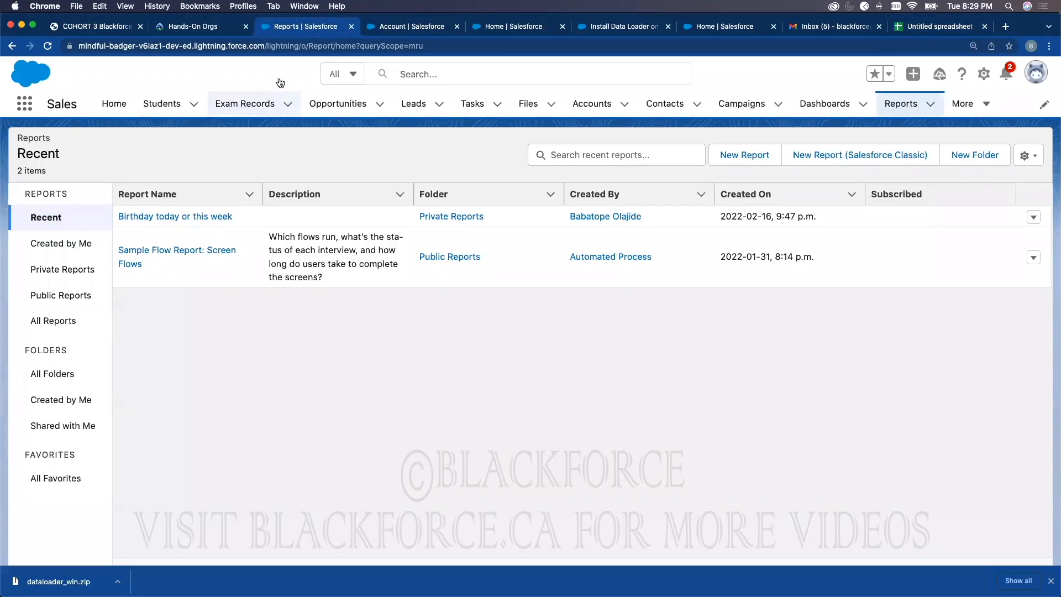
click(257, 106)
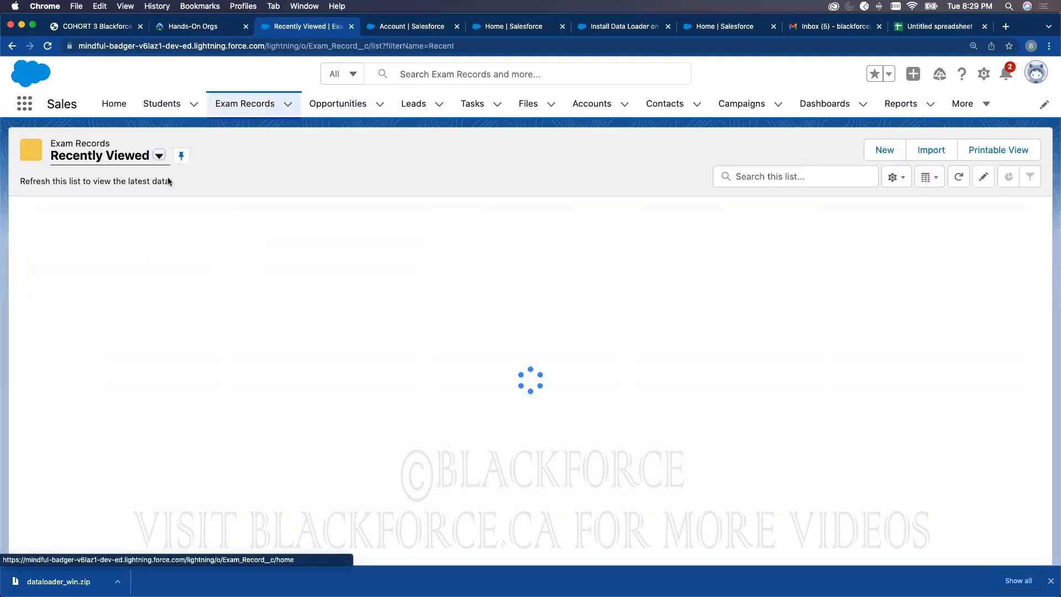
click(83, 229)
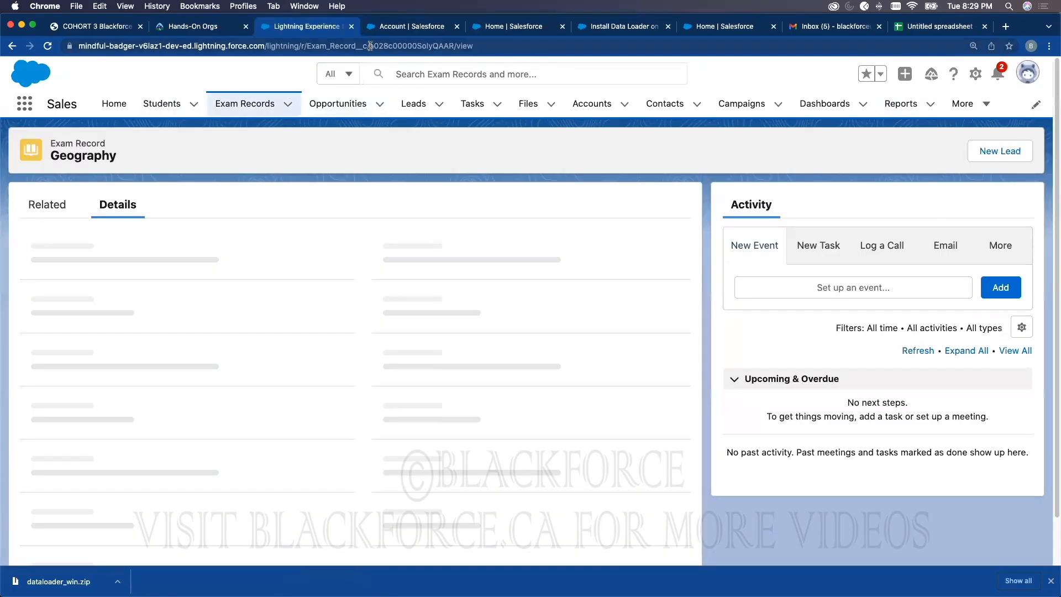
drag(370, 46, 454, 44)
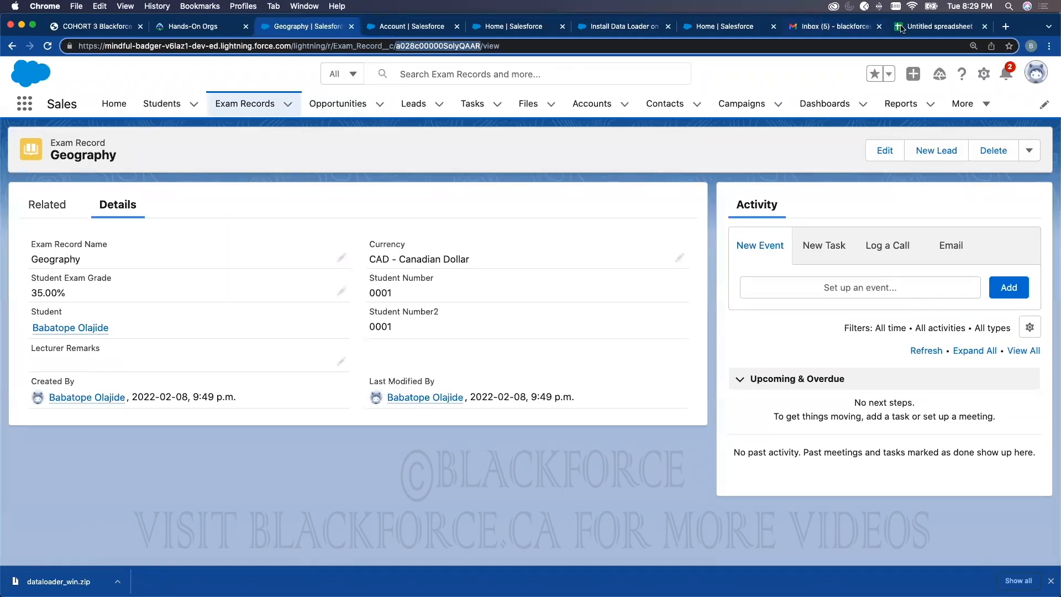
click(920, 28)
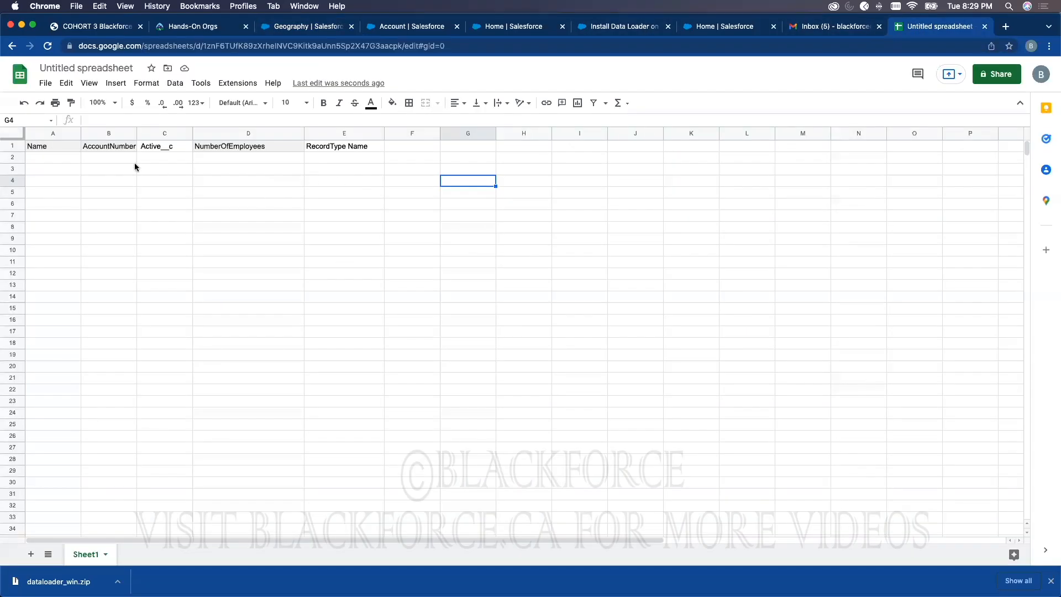
Step: Add borders to every cell of the table range A1:E6
click(72, 149)
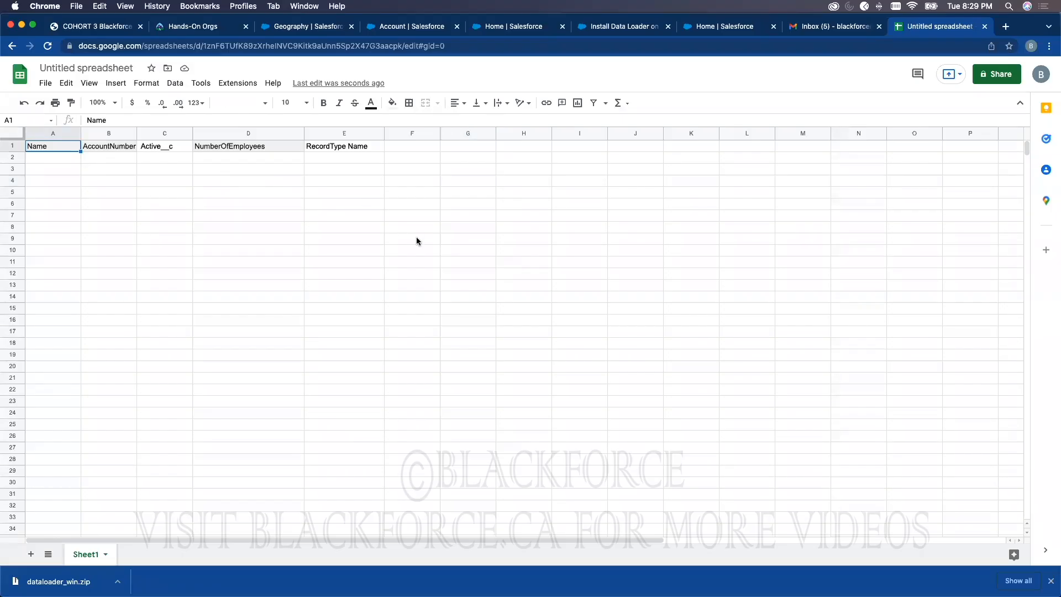
shift+click(339, 205)
click(409, 103)
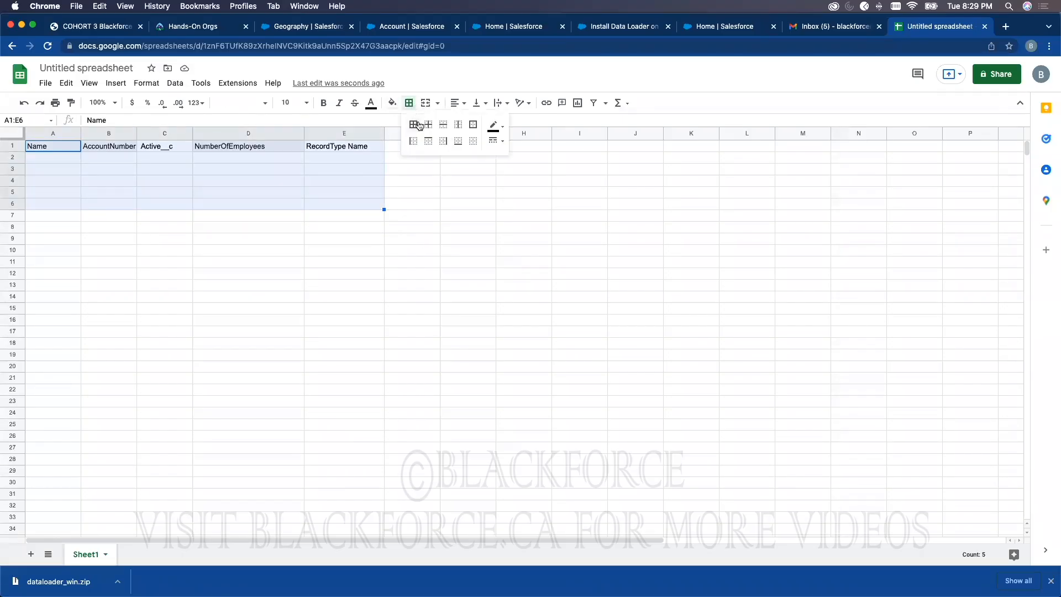
click(413, 125)
Step: Enter the account names RBC, CIBC, BMO and TD in A2:A5
click(67, 159)
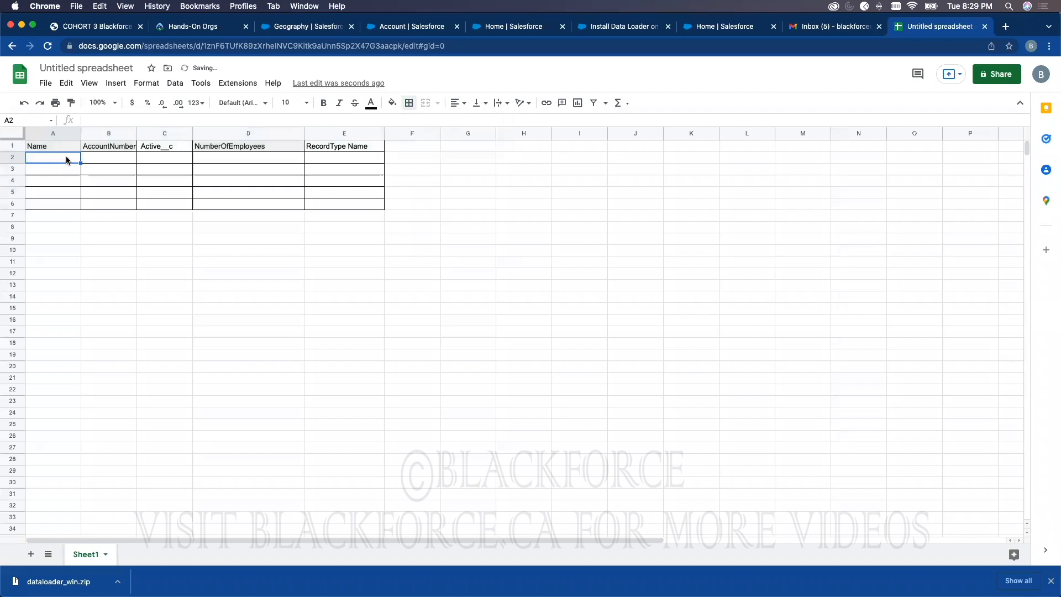
text(RBCS)
key(Return)
text(CIBC)
key(Up)
key(Down)
key(Return)
text(BMO)
key(Return)
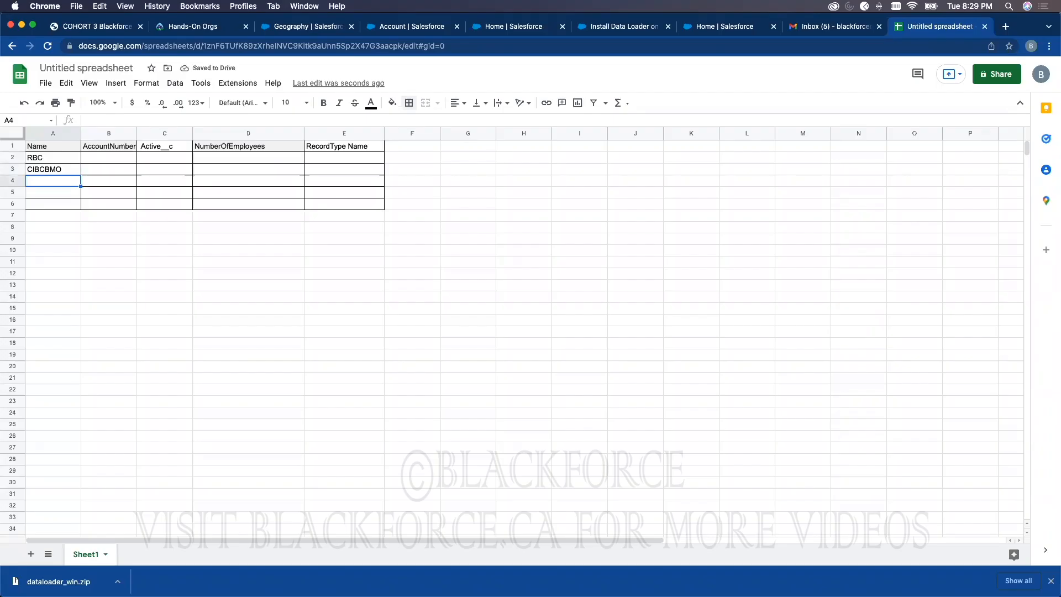
click(63, 171)
text(CIBC)
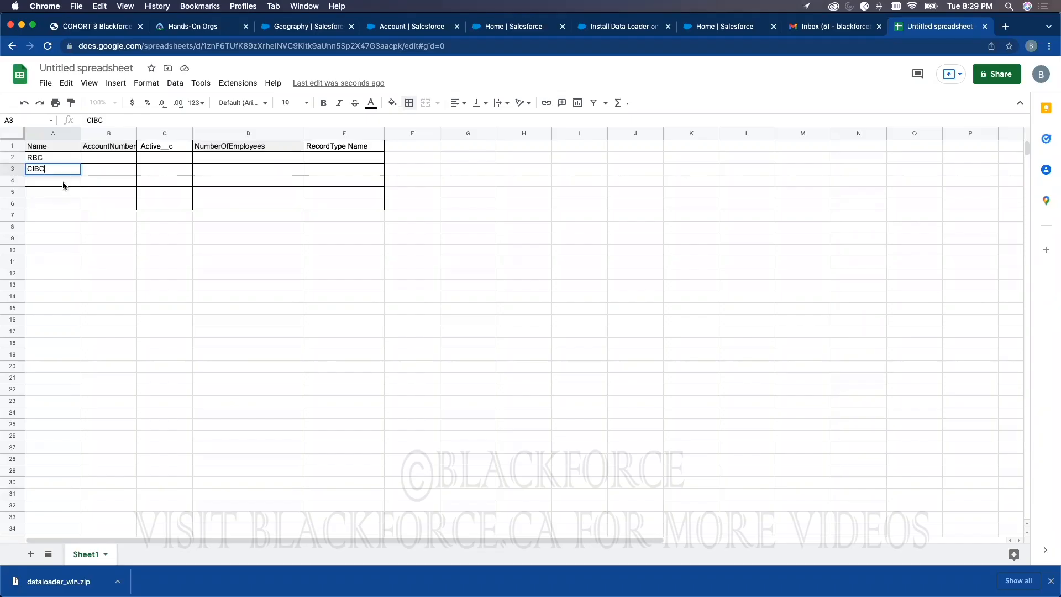
key(Return)
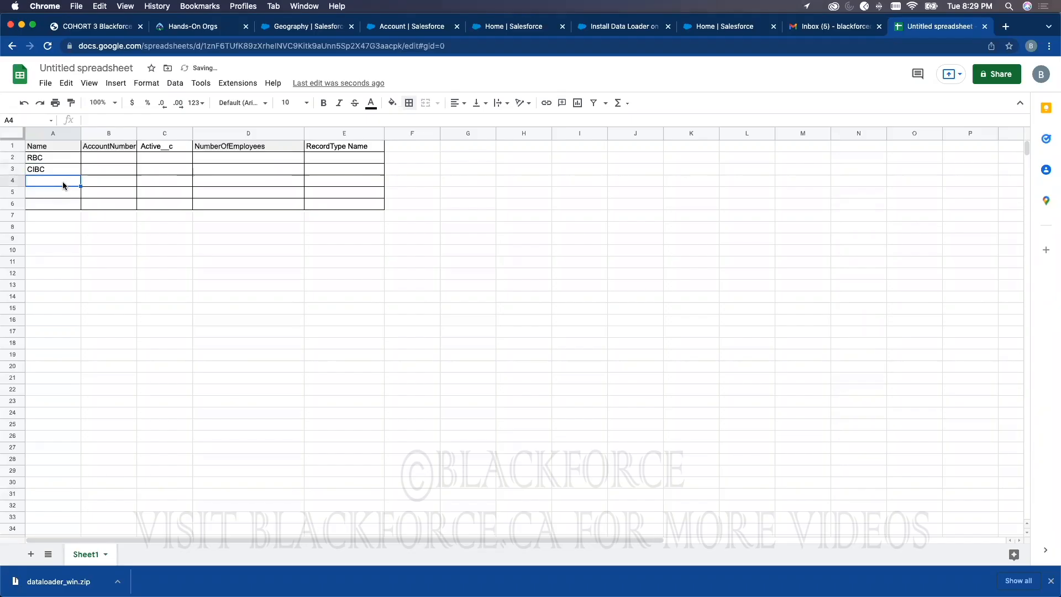
text(BMO)
click(47, 193)
text(TD)
Step: Enter account numbers 545445, 454554, 4545 and 454554 in B2:B5
click(104, 157)
text(545445)
key(Return)
text(454554)
click(114, 179)
text(4545)
click(114, 191)
text(454554)
Step: Enter the Active values Yes, No, YEs and No in C2:C5
click(153, 163)
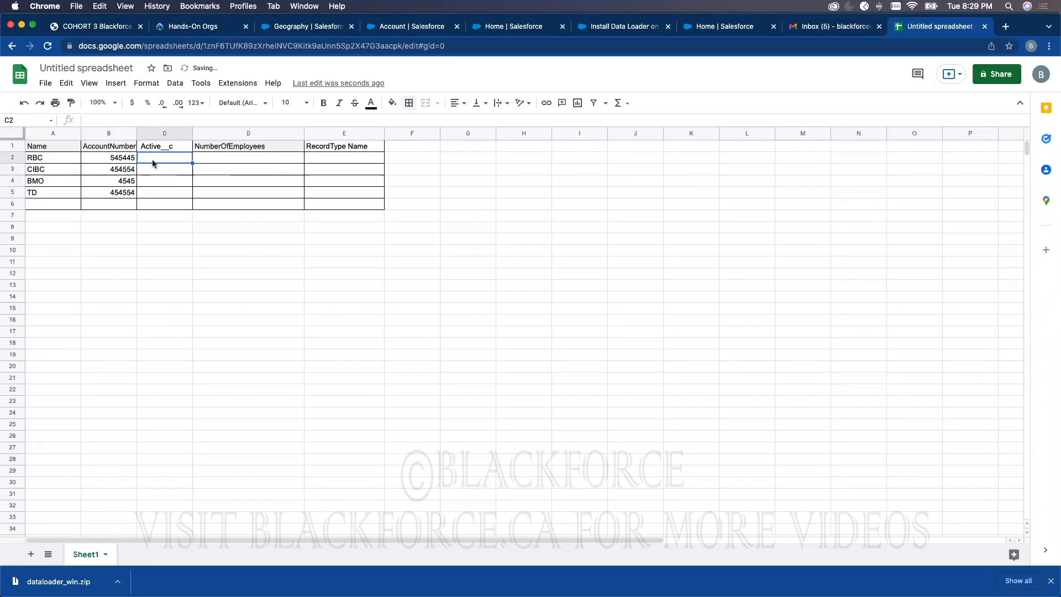
text(Yes)
key(Return)
text(No)
key(Return)
text(YEs)
key(Return)
text(No)
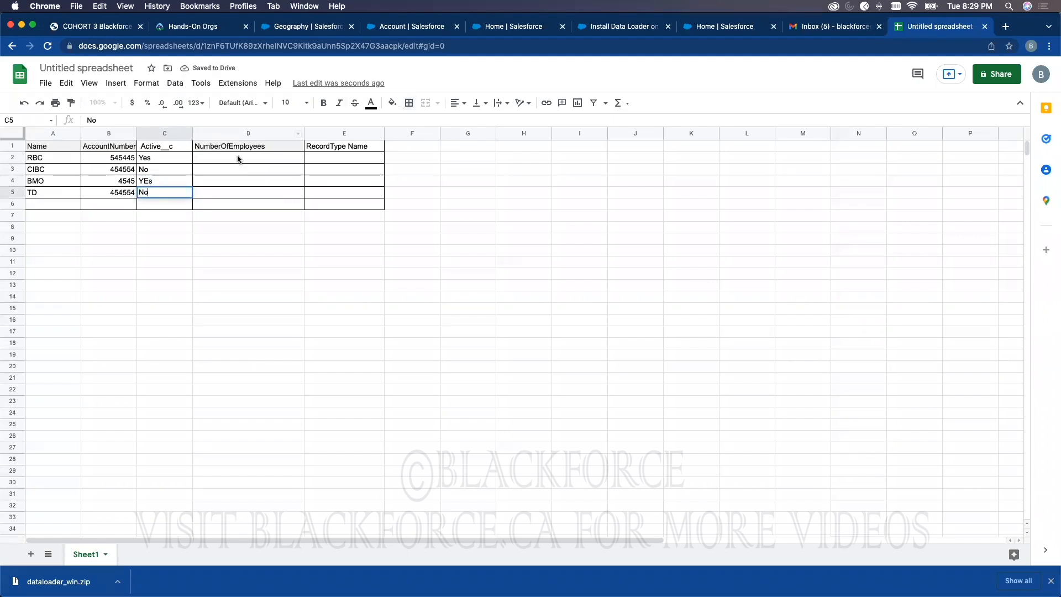
Step: Enter employee counts 5, 4, 6 and 2 in D2:D5
click(239, 159)
text(5)
click(241, 172)
text(4)
click(240, 182)
text(6)
click(232, 193)
text(2)
click(334, 159)
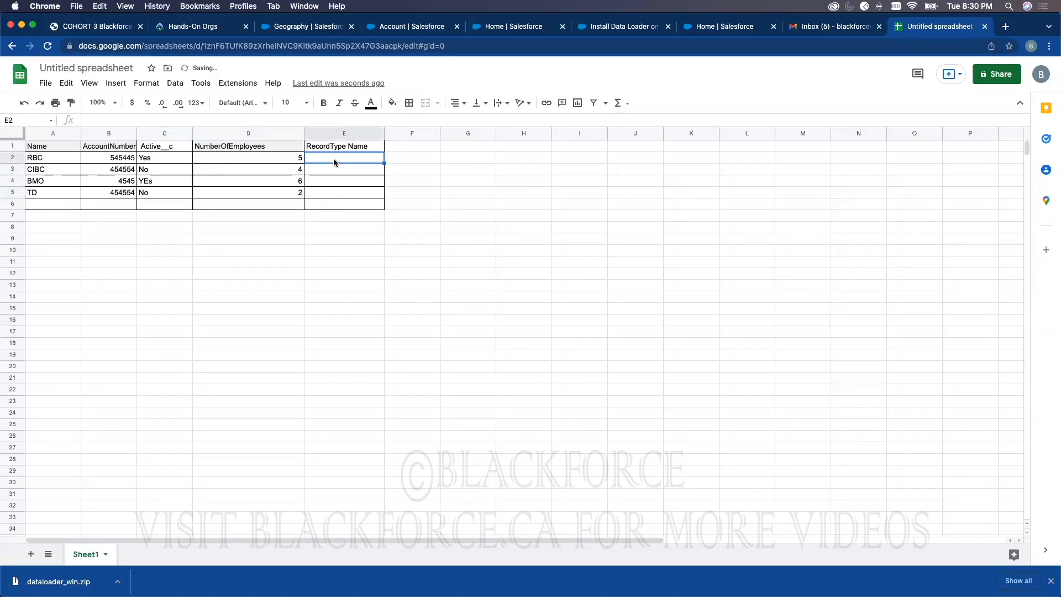
Step: Check the record types offered in the import wizard, keeping Internal Account selected
click(698, 26)
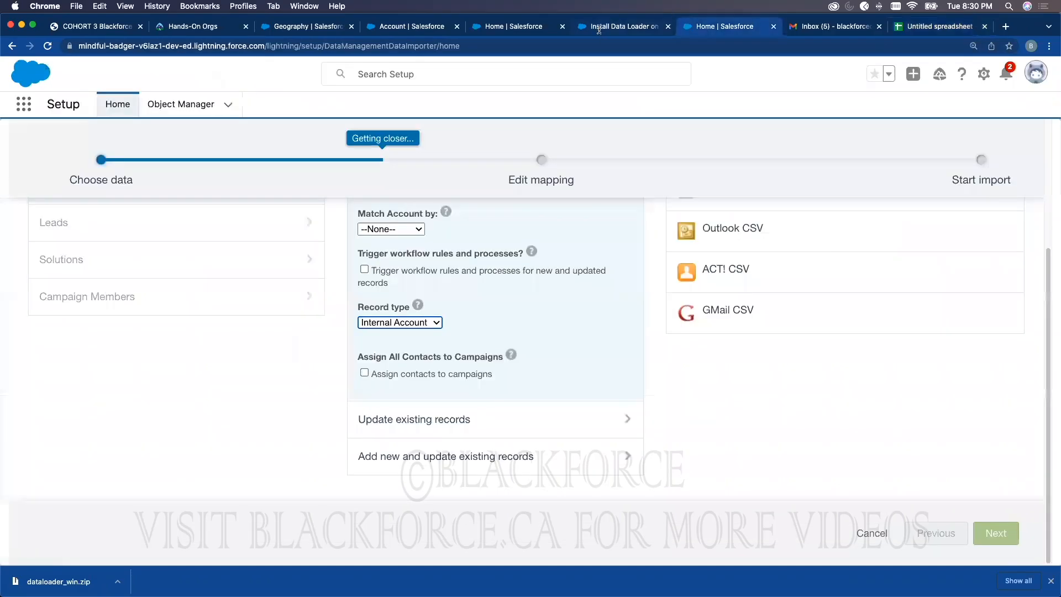
click(412, 324)
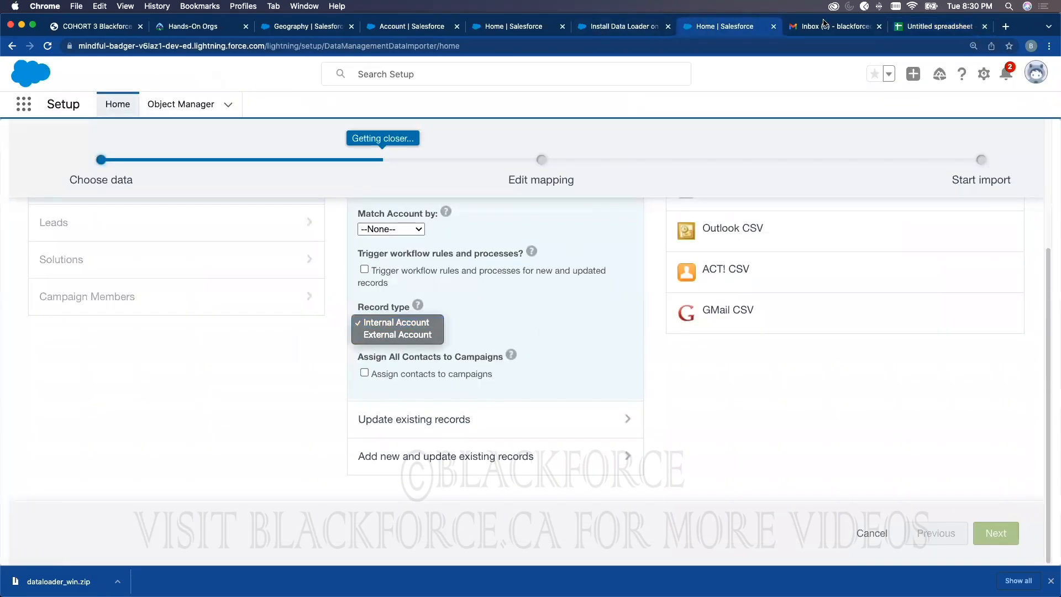
click(406, 323)
click(912, 24)
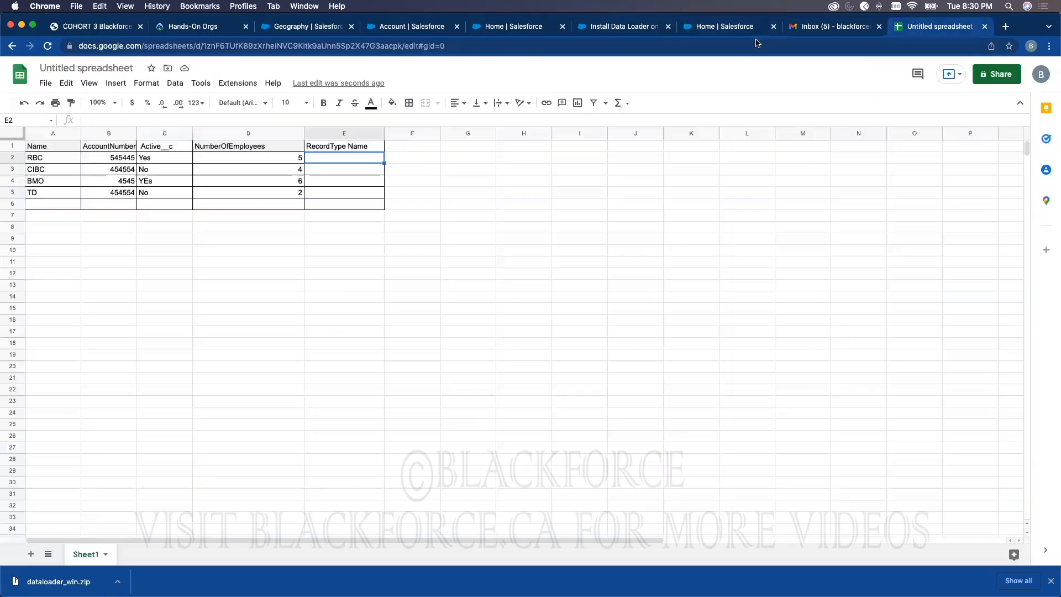
Step: Type Internal Account and External Account in E2:E3 and fill the pattern down to E5
text(Internal Account)
key(Return)
text(External Account)
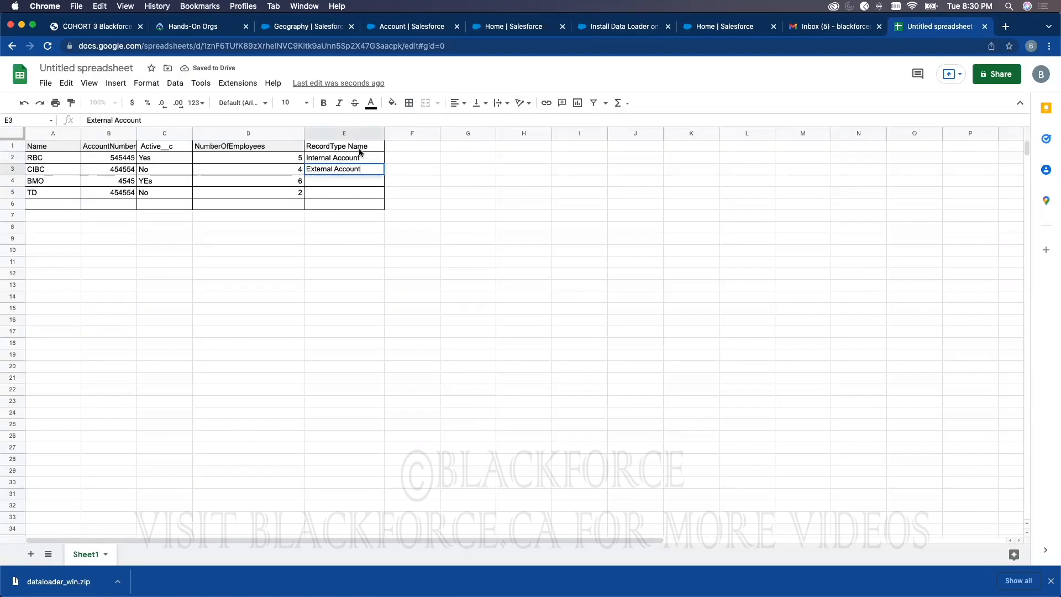
click(397, 227)
drag(356, 160, 349, 198)
click(312, 226)
Step: Inspect row 6's options without changes, then return to the Geography record in Salesforce
click(13, 204)
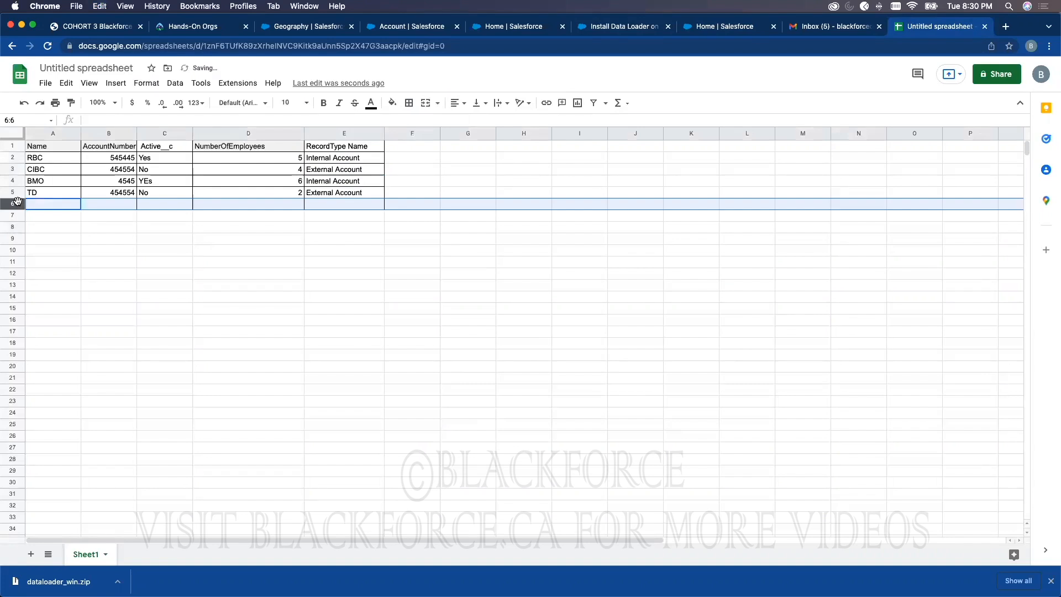
right_click(18, 202)
click(62, 328)
click(303, 248)
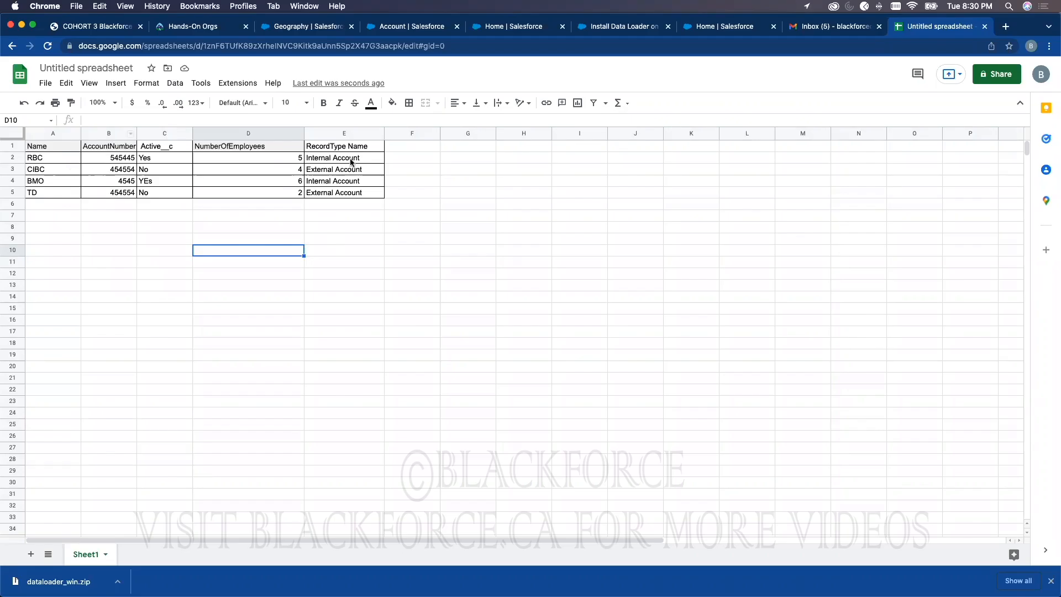
click(425, 28)
click(293, 30)
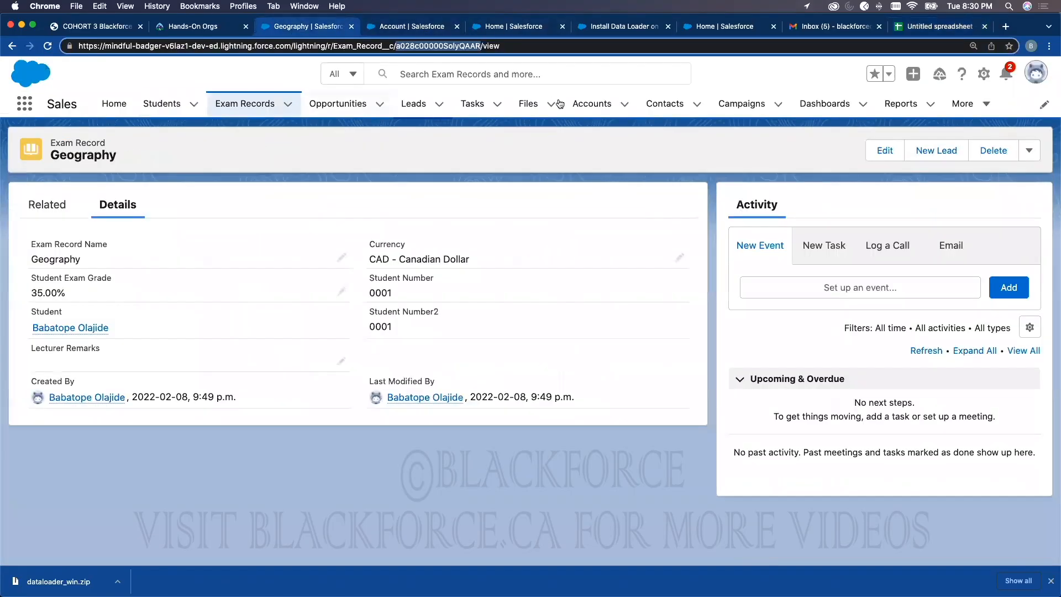
Step: Start a new account from the Accounts list to view its available record types
click(592, 103)
click(886, 151)
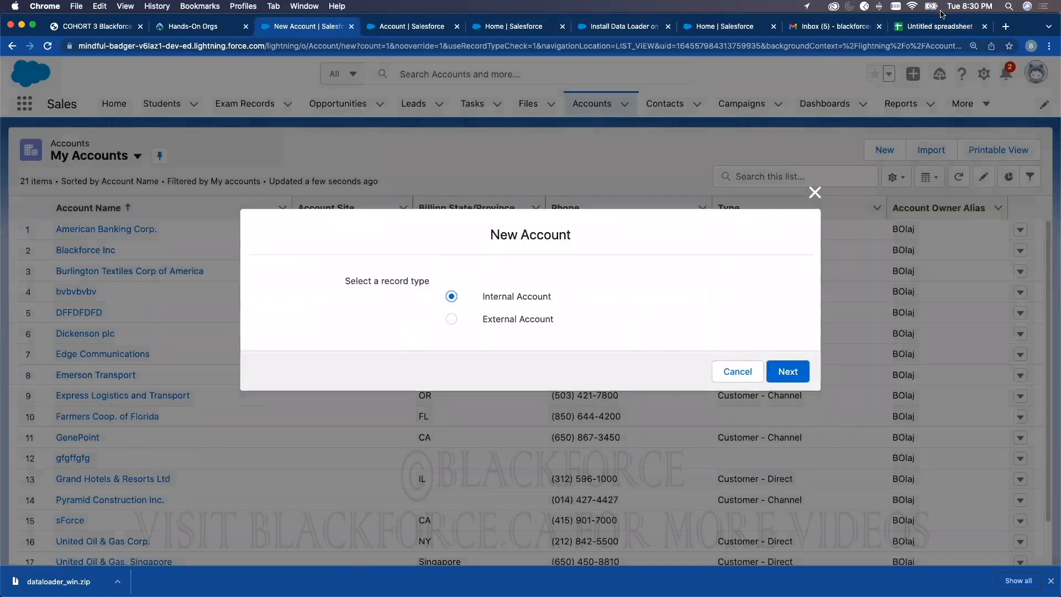
click(934, 26)
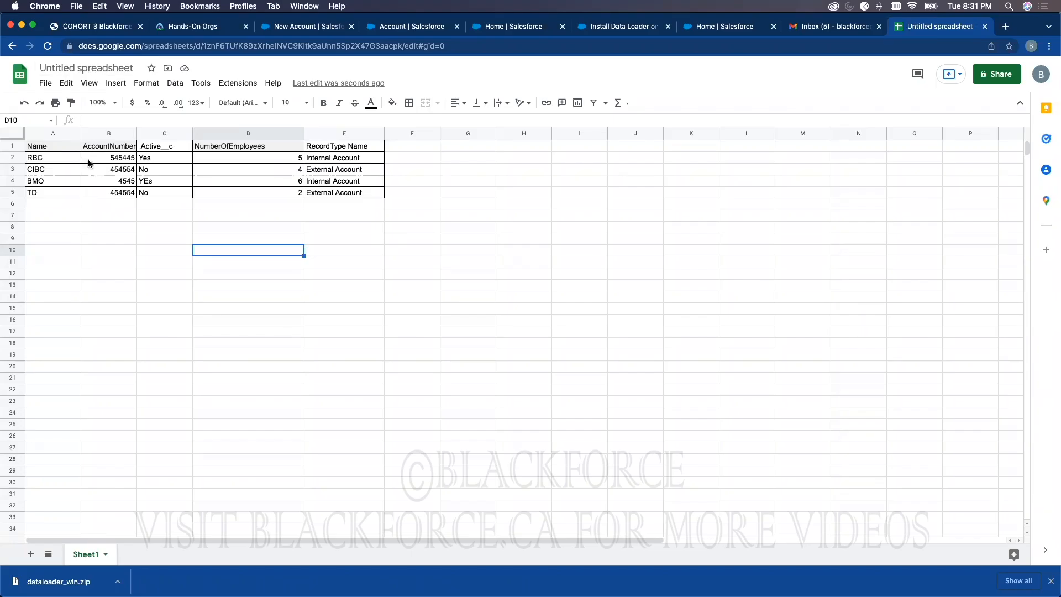
Step: Rename the untitled spreadsheet to 'AccountToLoad'
click(106, 63)
text(AccountToLoad)
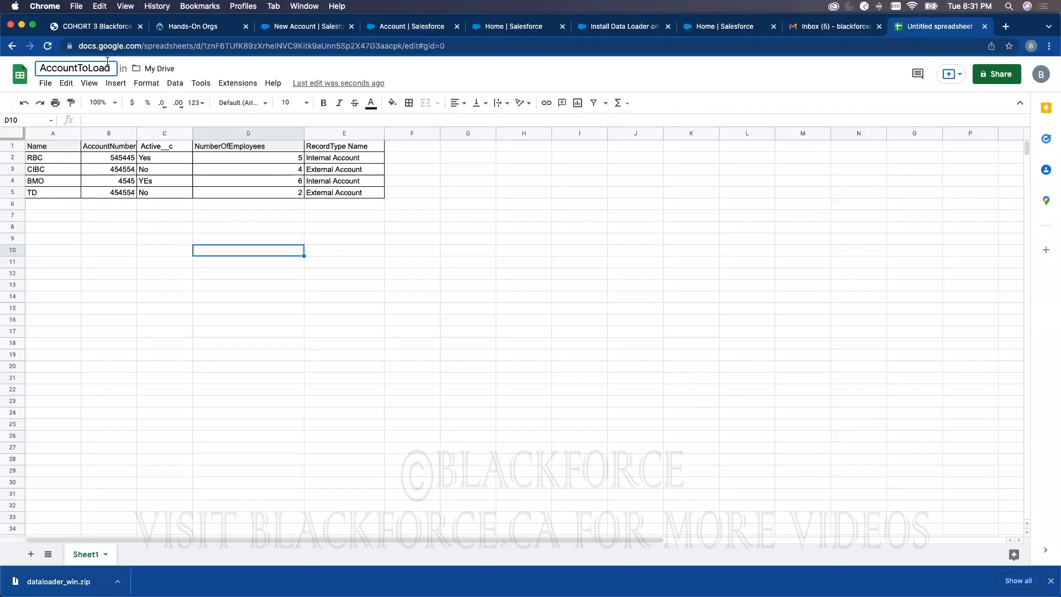
click(392, 263)
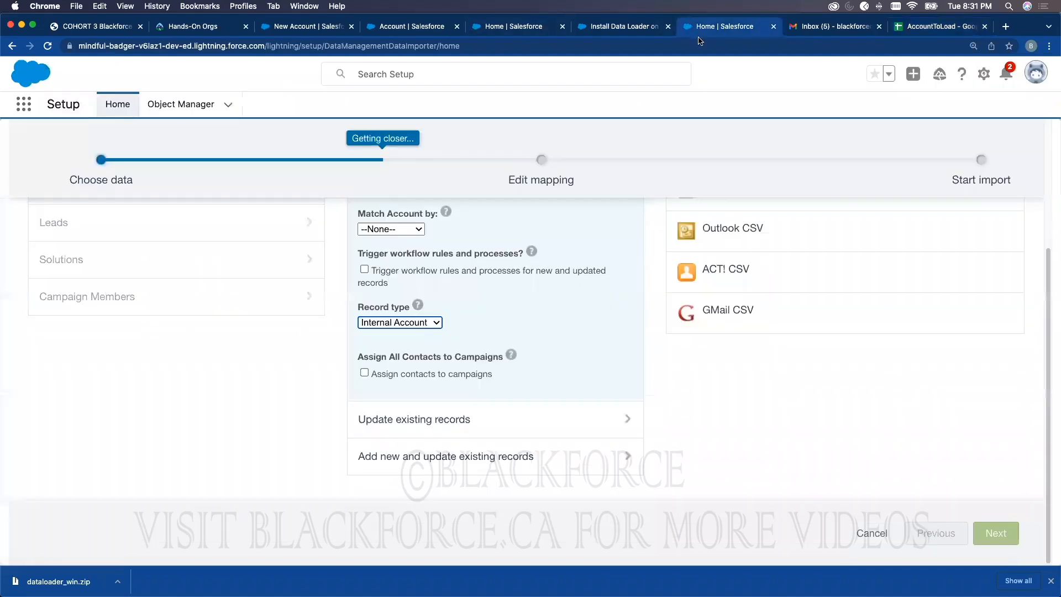
click(710, 28)
scroll(739, 263, up, 3)
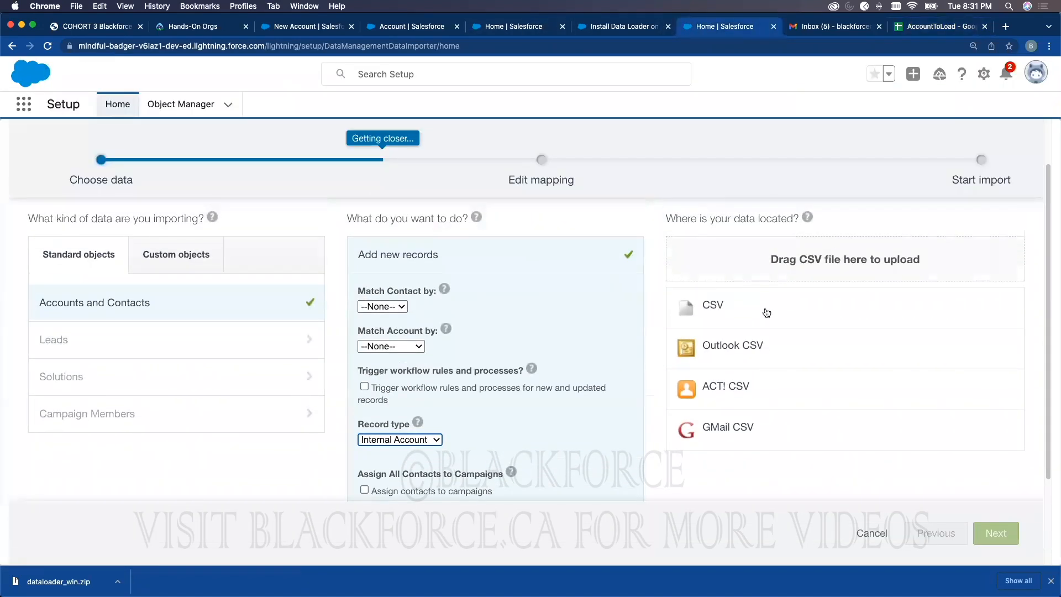
click(933, 27)
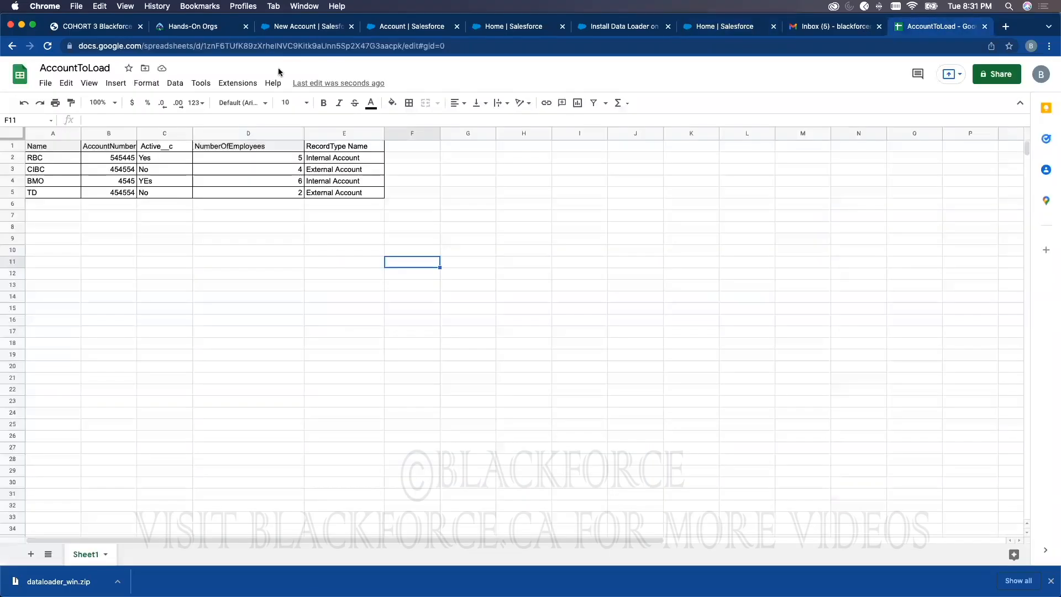
Step: Download the sheet as a Comma Separated Values (.csv) file
click(45, 83)
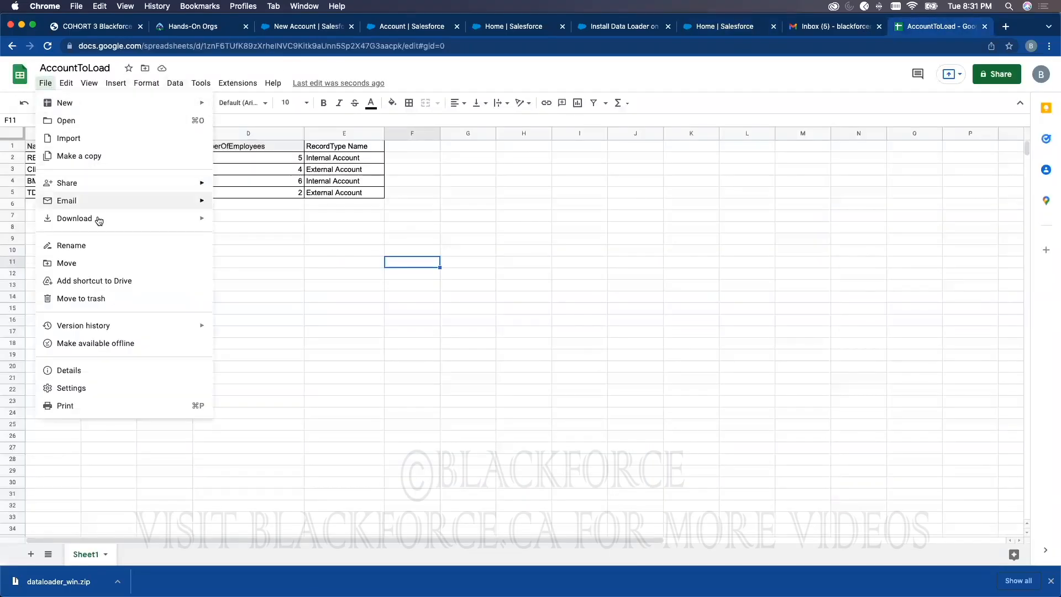
mouse_move(101, 220)
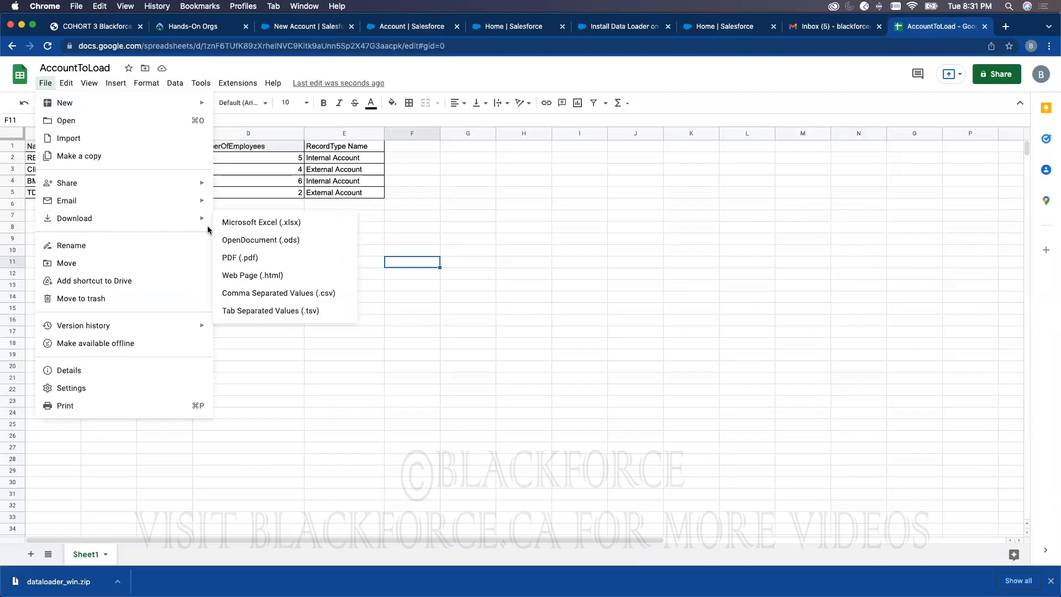
click(251, 293)
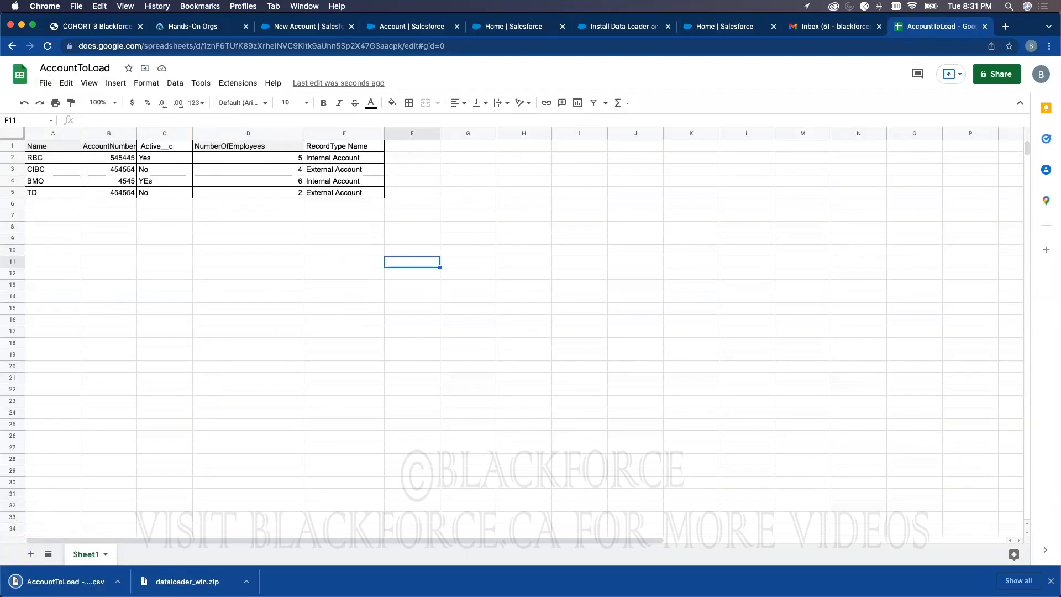
key(super+Tab)
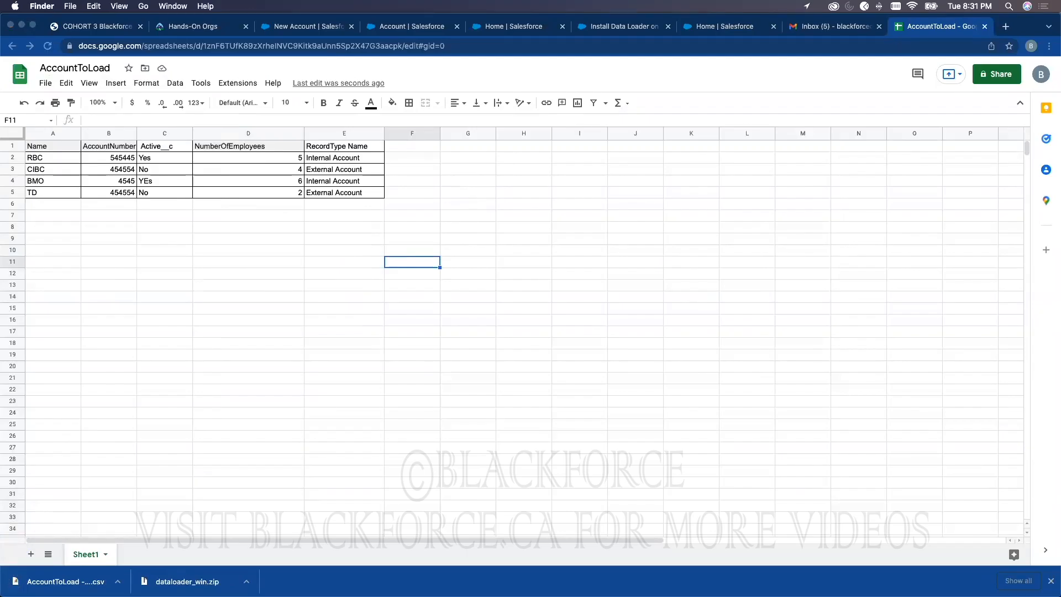
Step: In the Data Import Wizard, choose Accounts and Contacts and Add new records
click(764, 150)
click(600, 28)
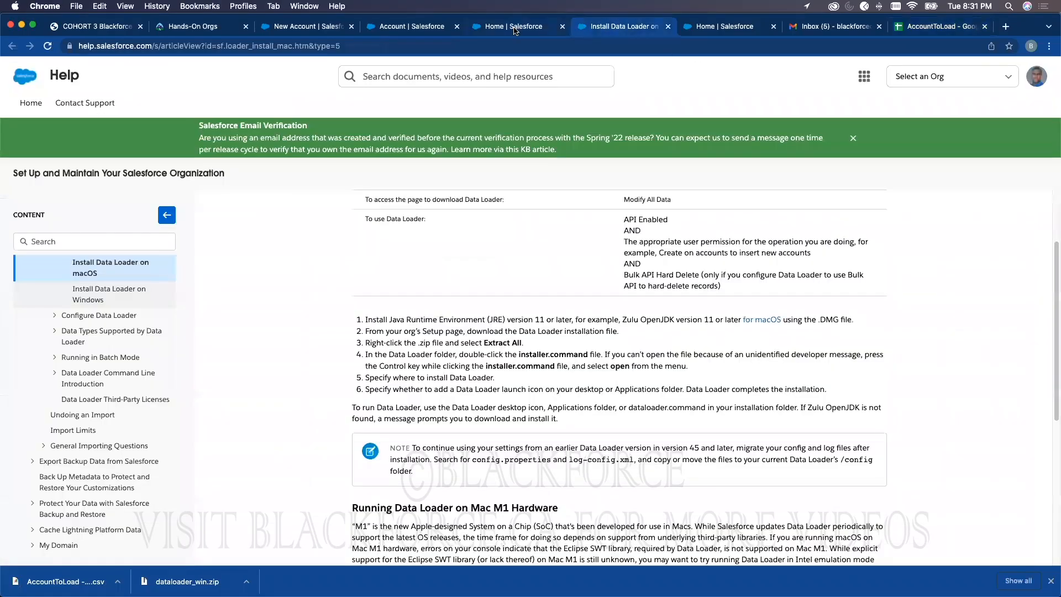
click(515, 28)
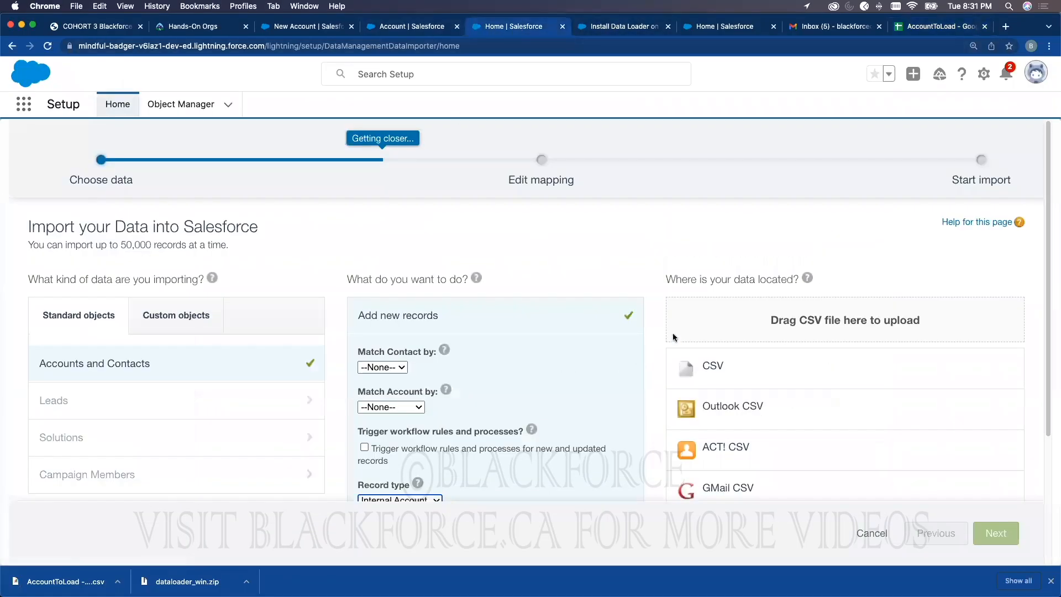
scroll(134, 355, down, 1)
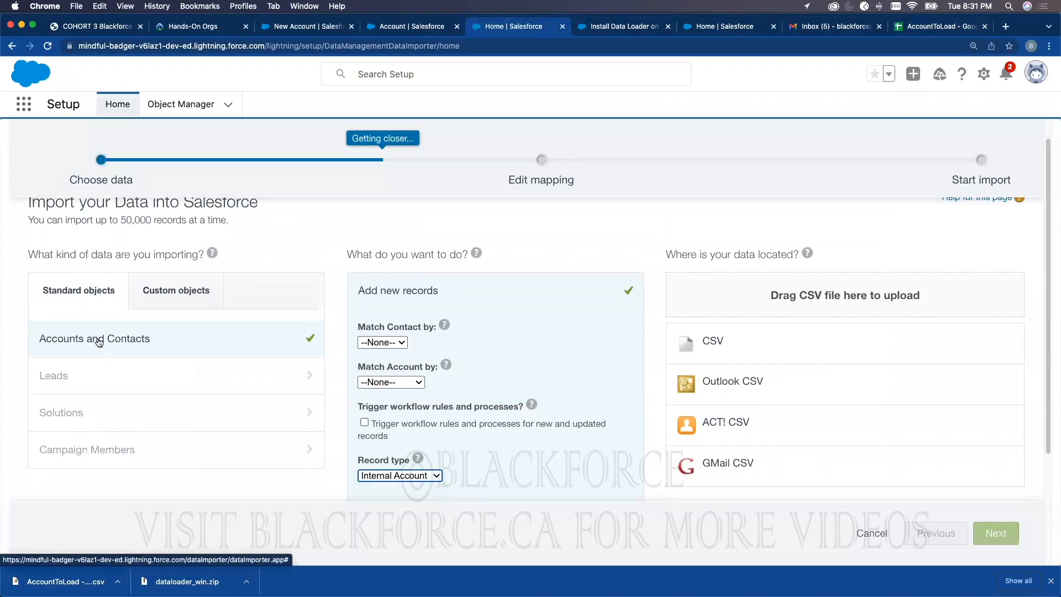
click(99, 343)
click(411, 318)
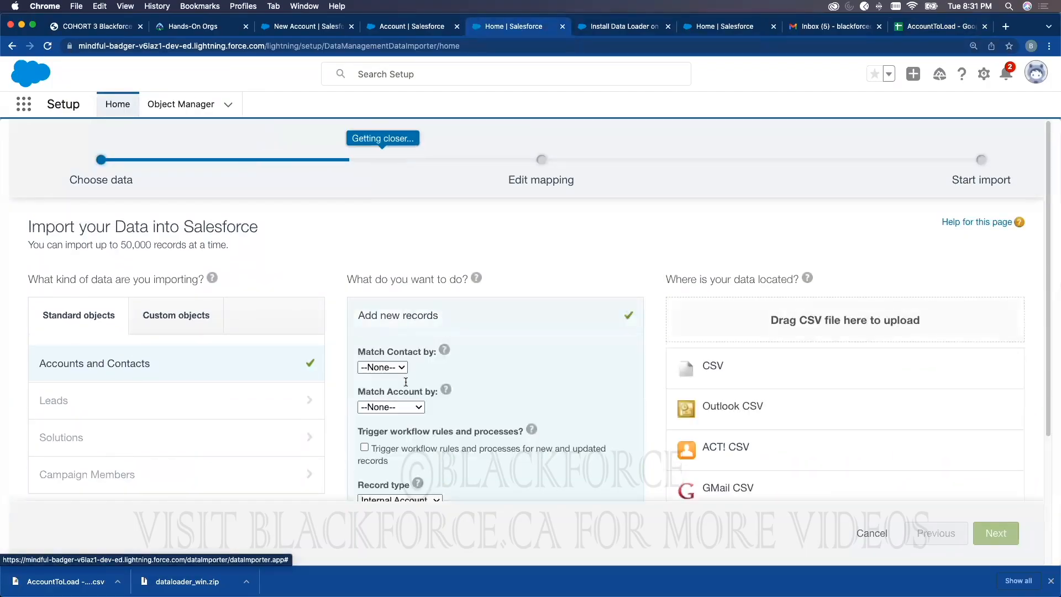
Step: Leave contact and account matching at --None-- with record type Internal Account
scroll(412, 326, down, 1)
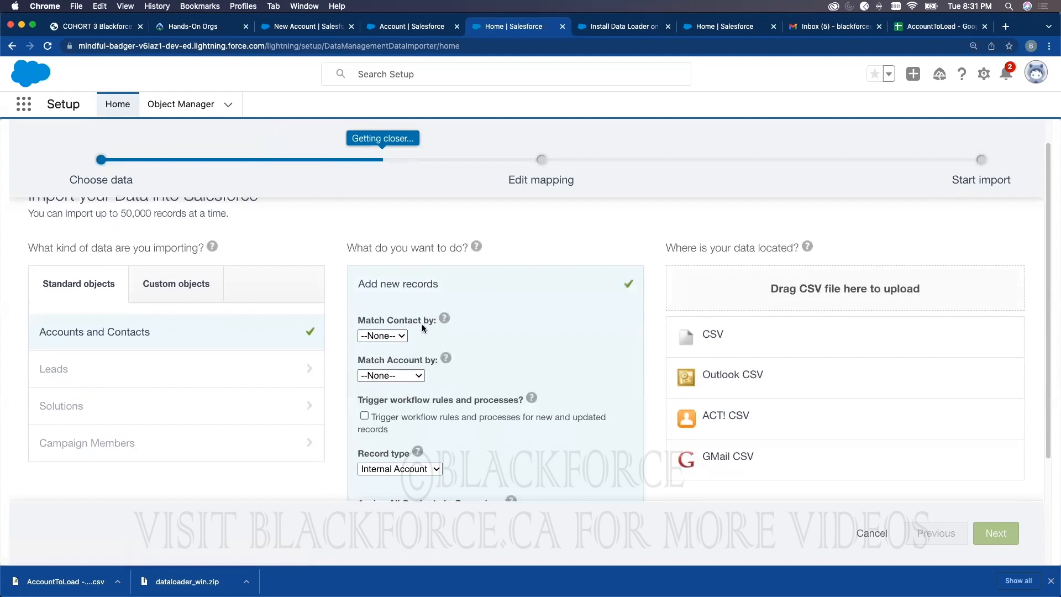
click(397, 337)
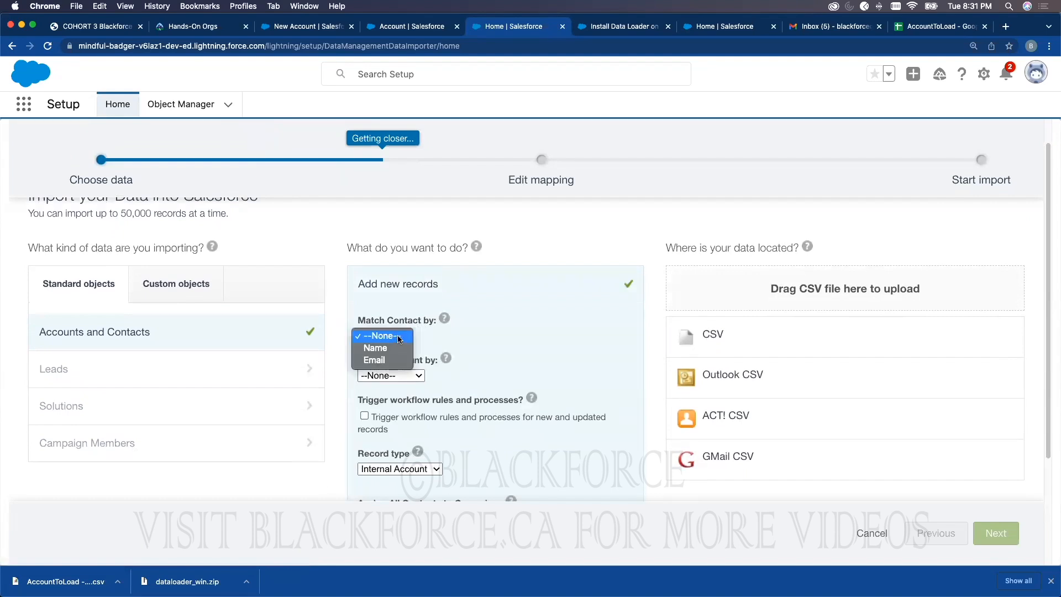
click(399, 337)
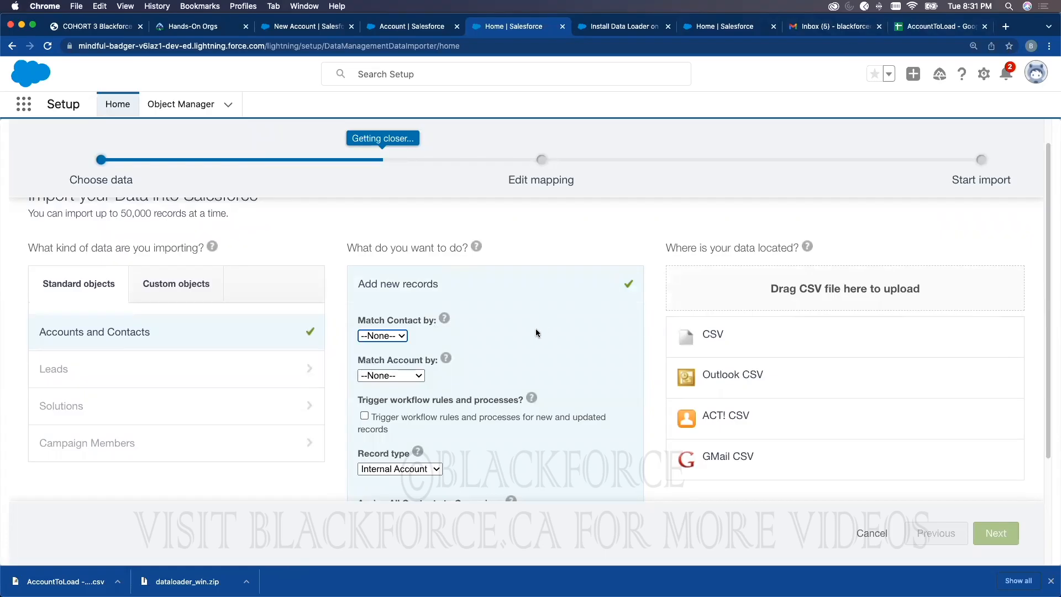
click(410, 376)
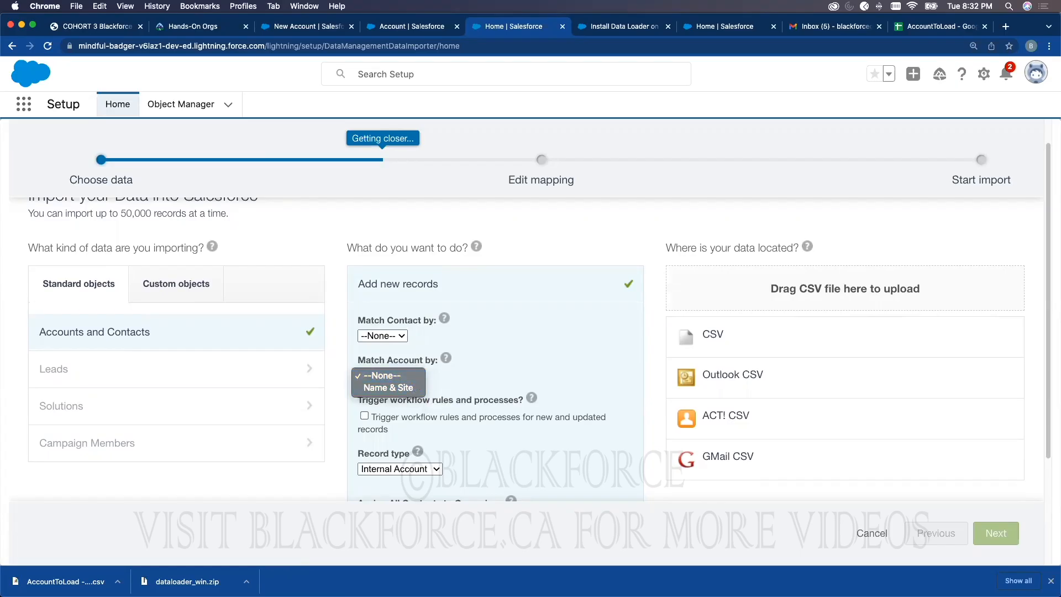
key(Escape)
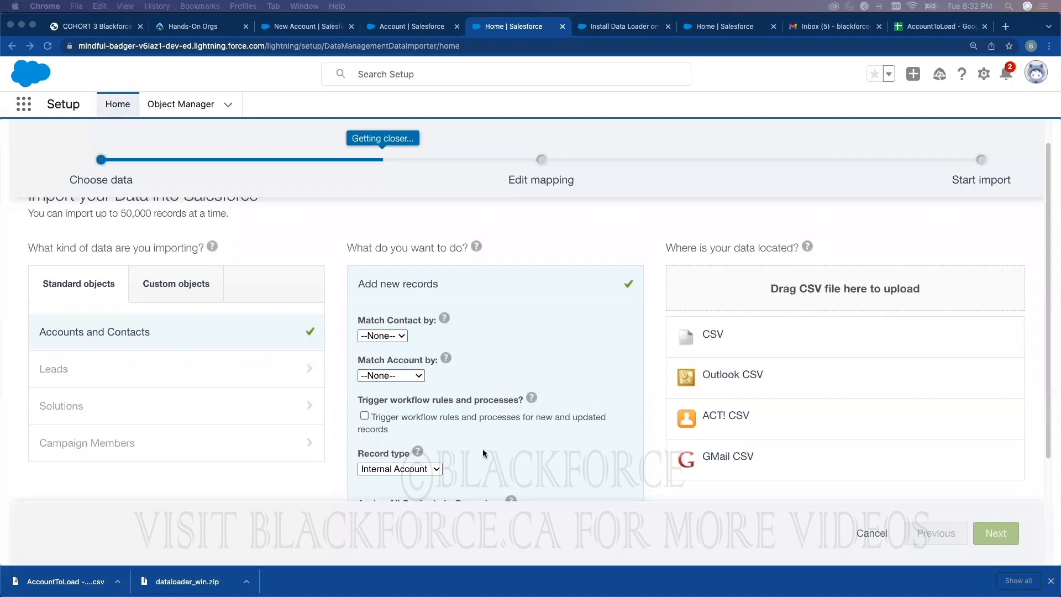
mouse_move(418, 452)
Step: Review the RecordType Name values in E2:E5, including External Account for TD, then return to Salesforce
click(911, 31)
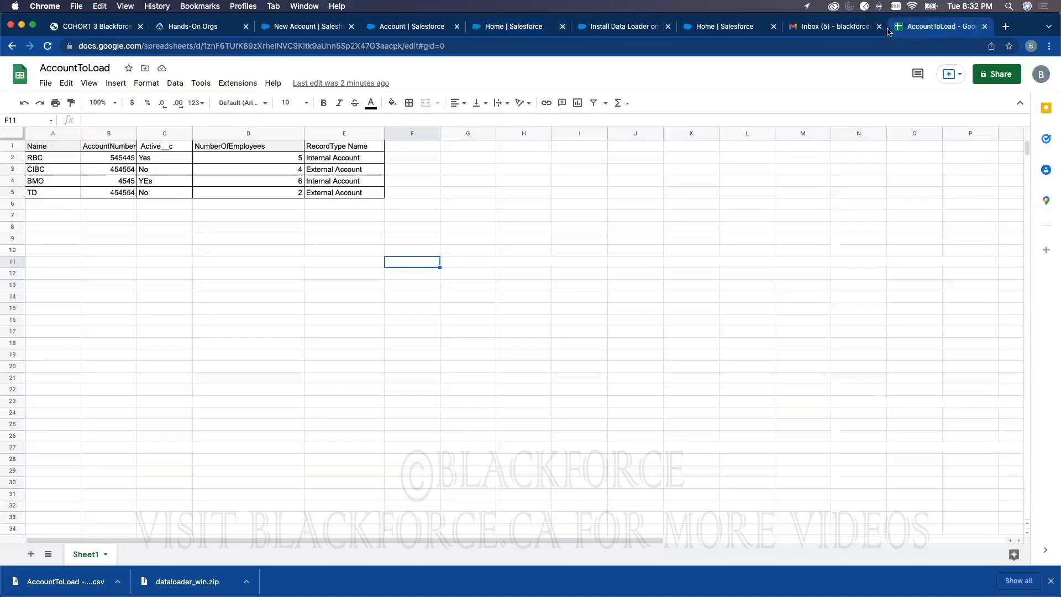
click(352, 133)
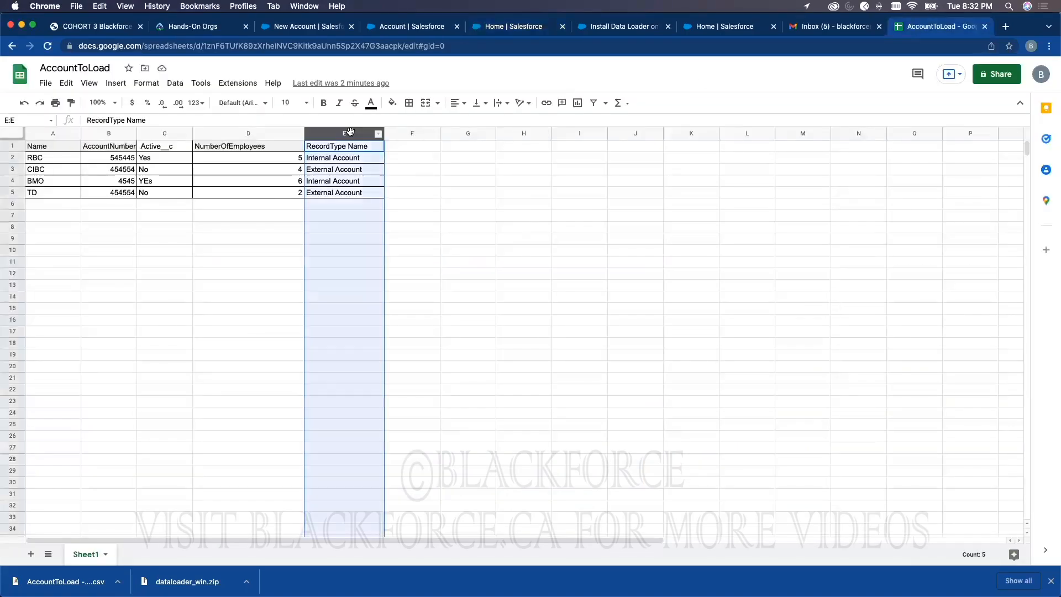
right_click(352, 134)
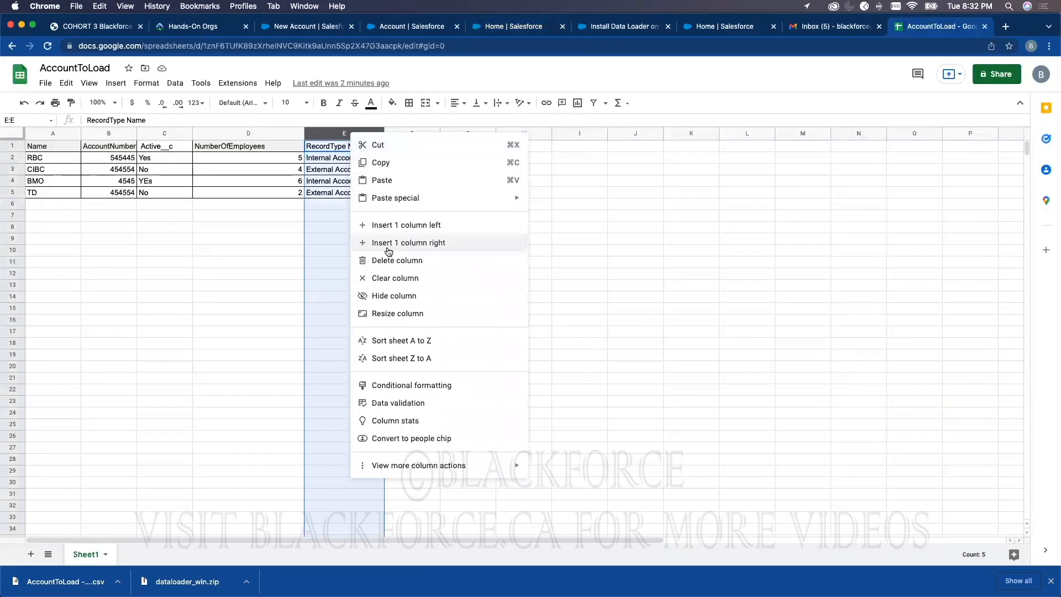
click(328, 232)
click(337, 160)
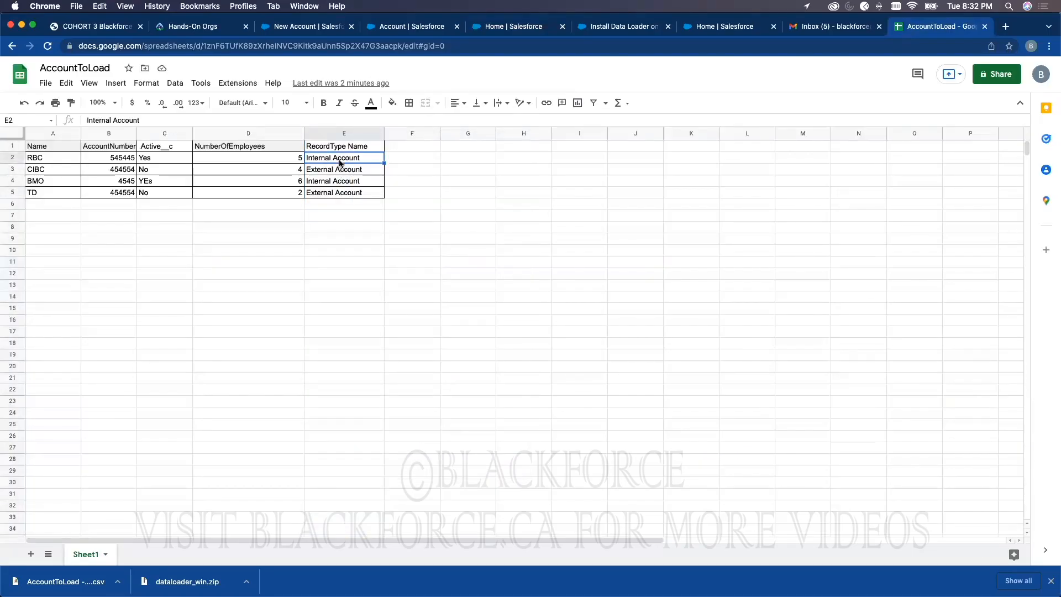
key(super+c)
drag(339, 172, 334, 195)
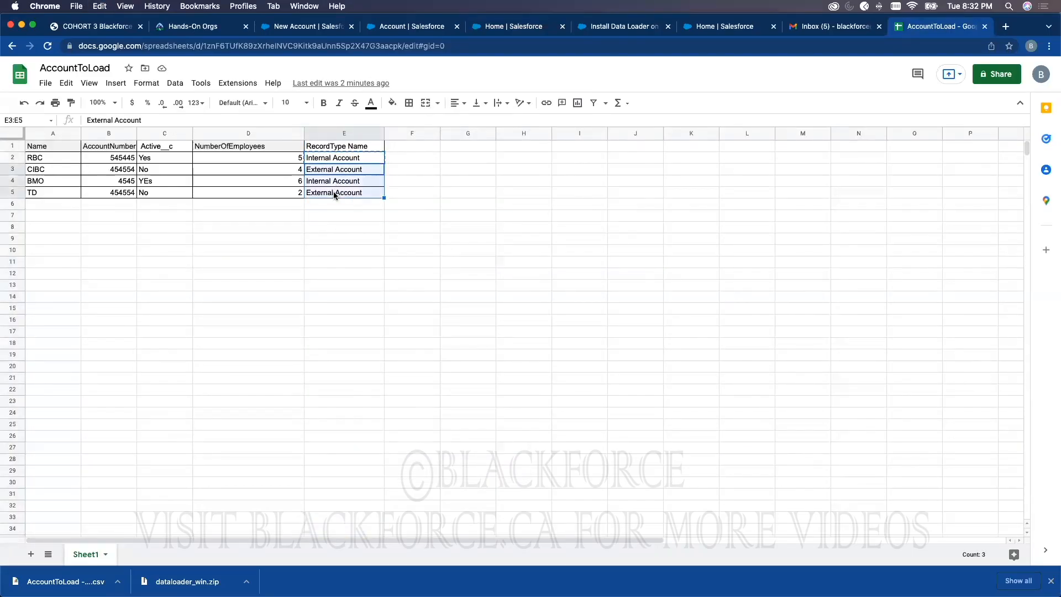
click(447, 183)
click(444, 242)
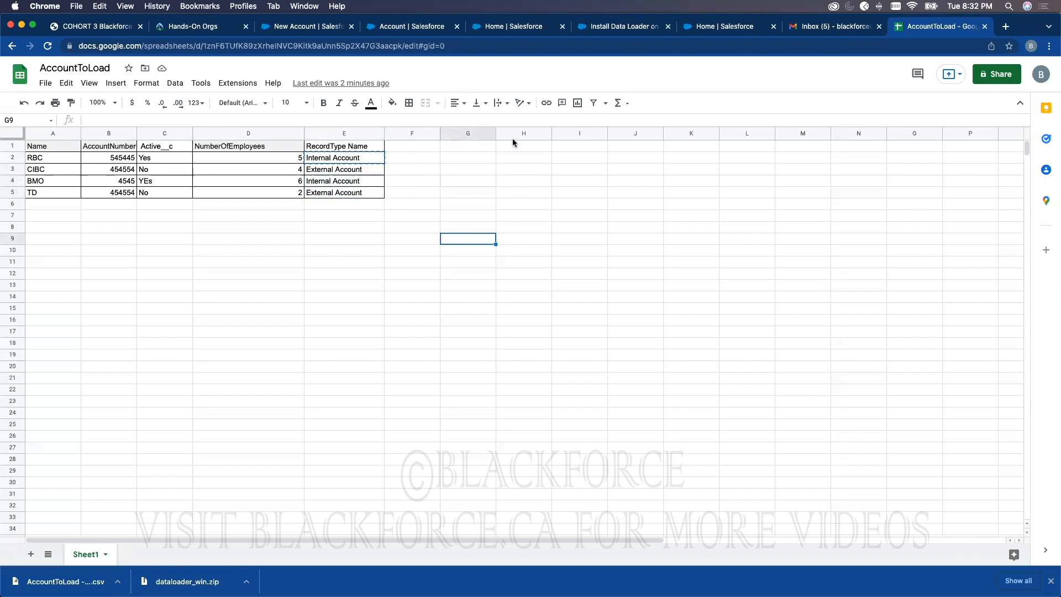
click(374, 195)
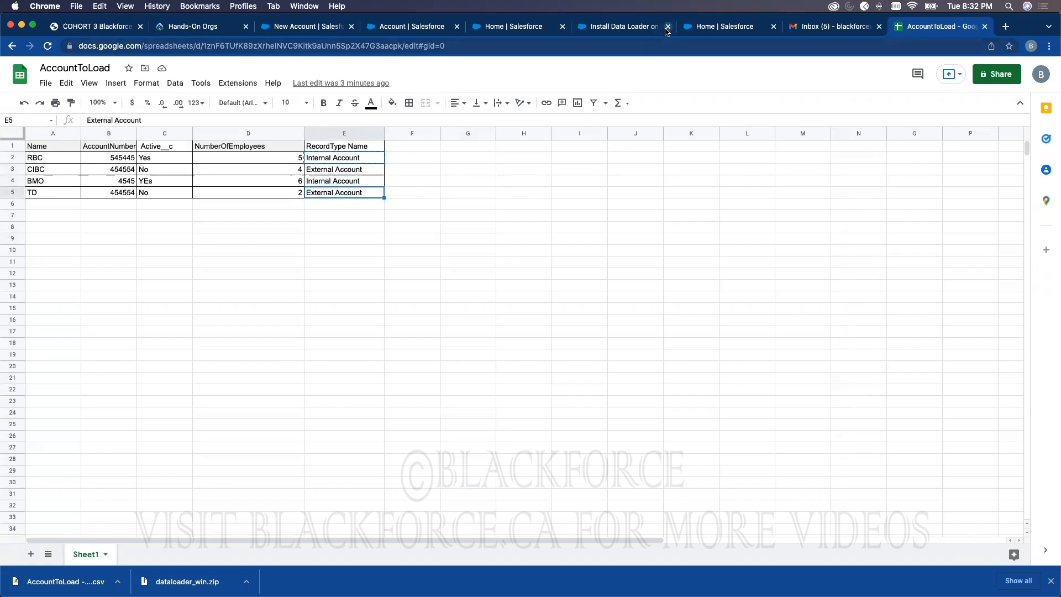
click(713, 27)
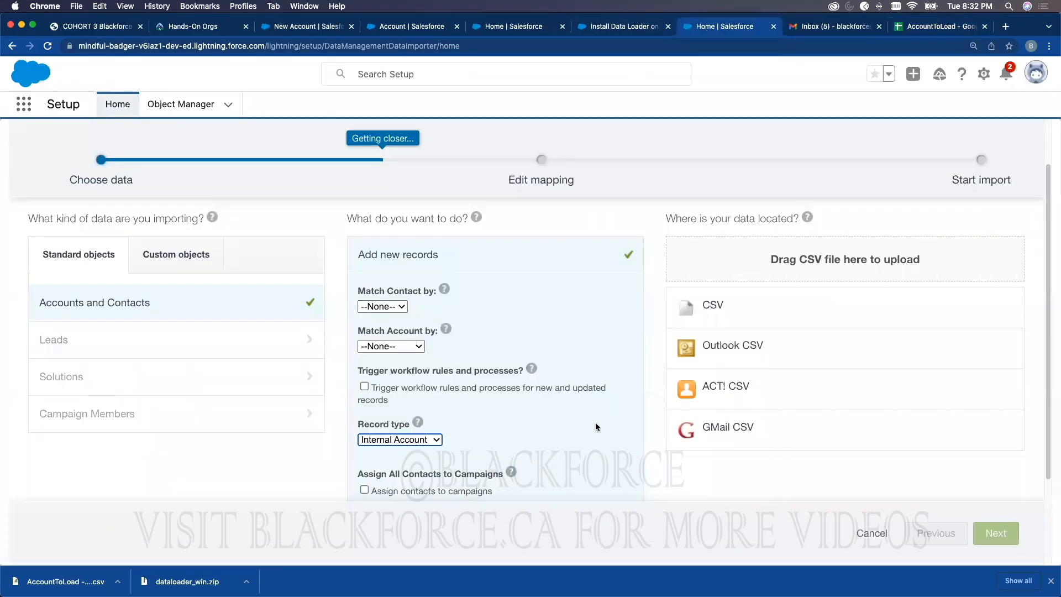
Step: Choose CSV as the data source and search the Desktop for the Blackforce folder
scroll(713, 285, down, 1)
click(713, 285)
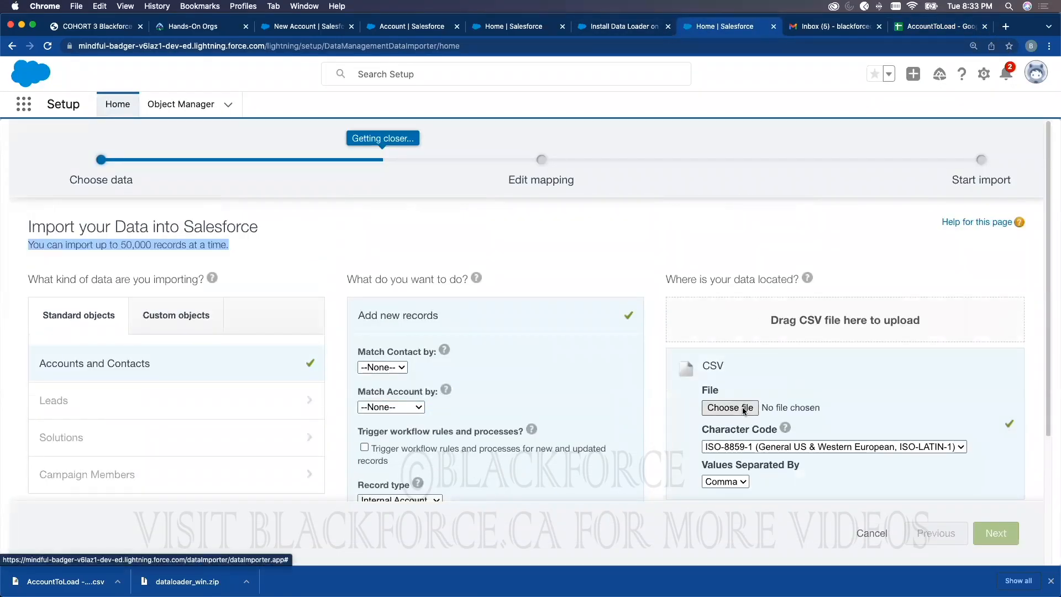
scroll(738, 351, down, 3)
click(738, 345)
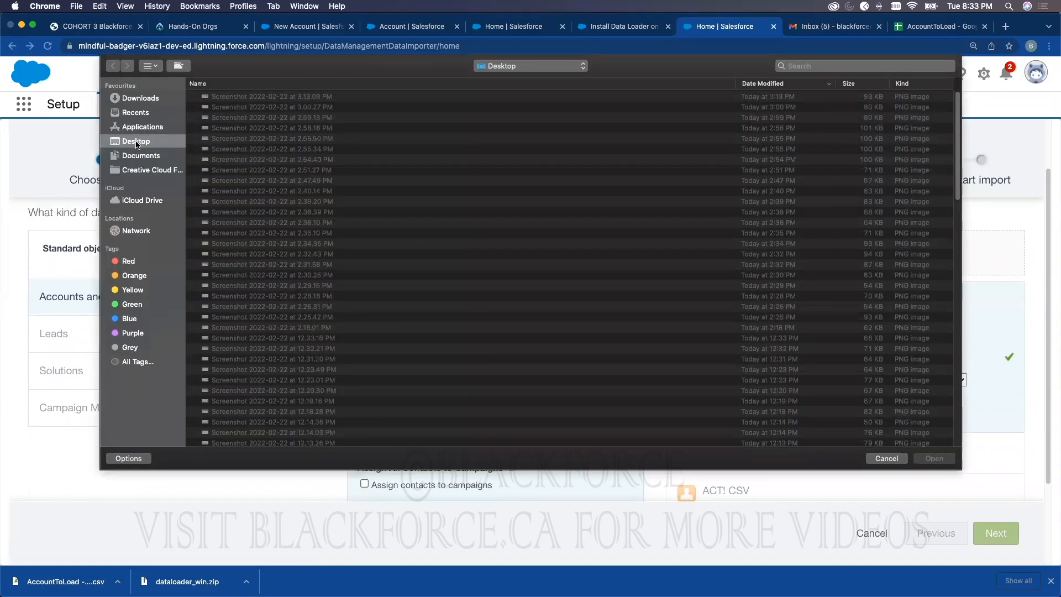
click(797, 67)
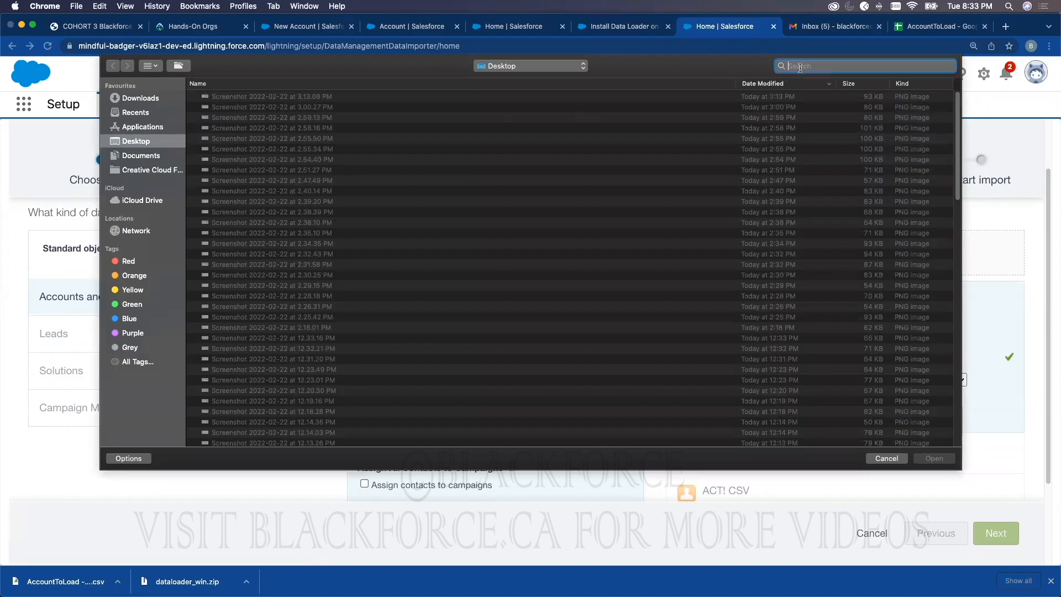
text(Blackforce)
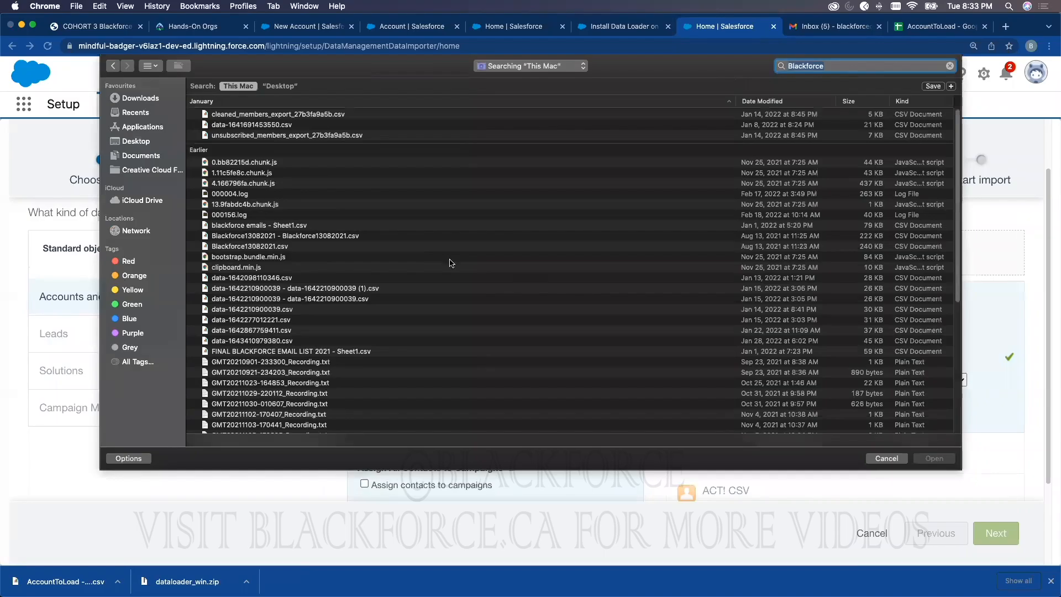
scroll(416, 242, down, 10)
scroll(413, 242, up, 10)
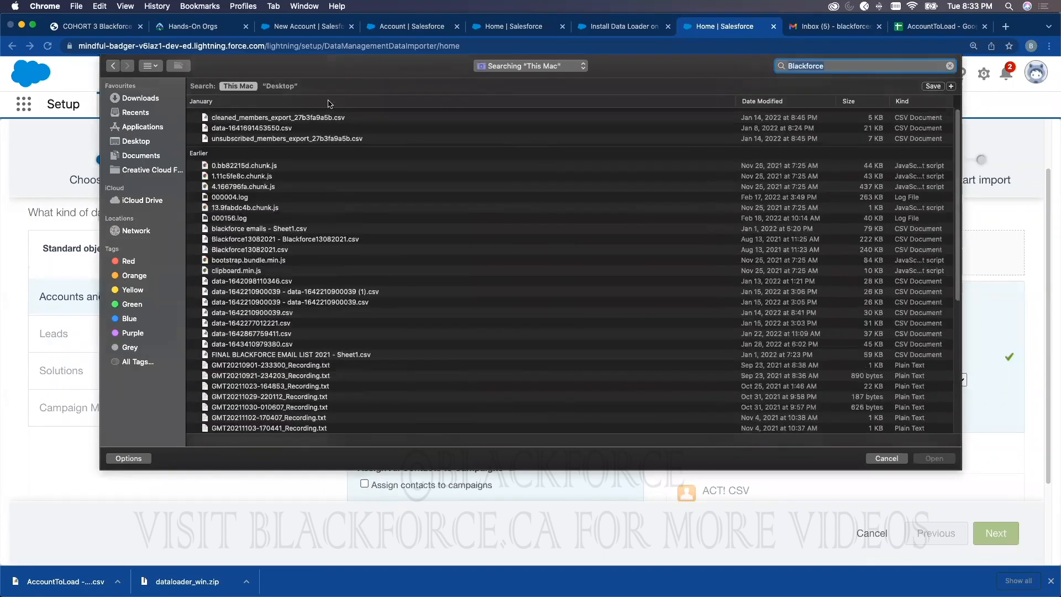
click(280, 86)
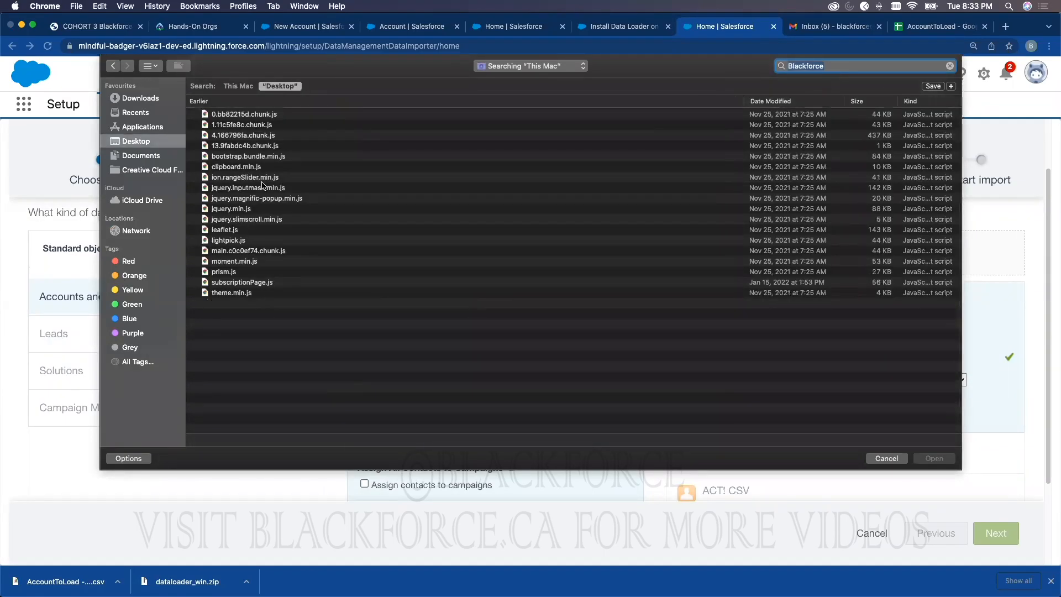
click(116, 141)
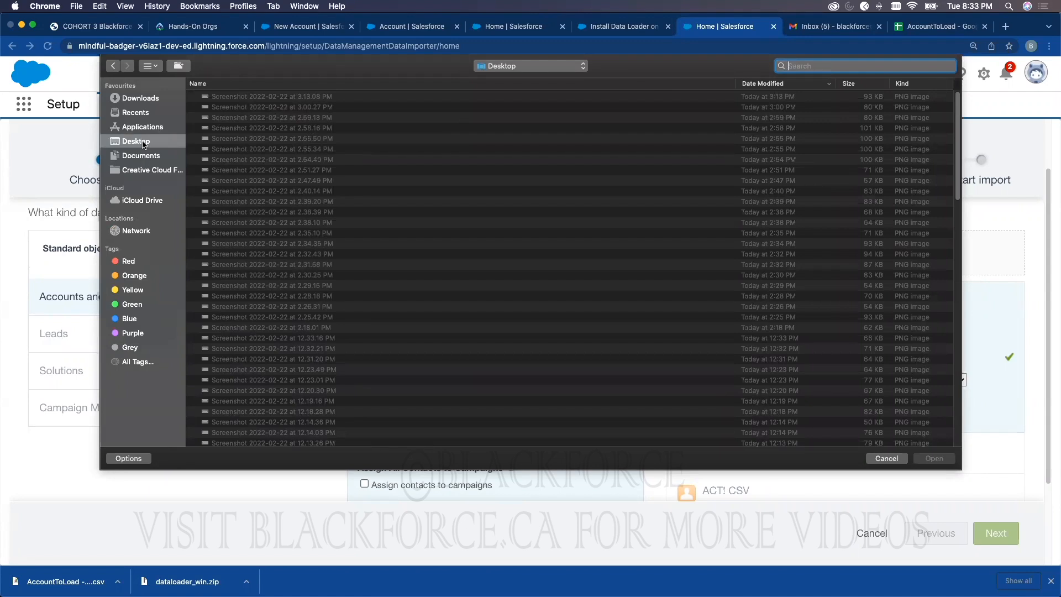
Step: Pick AccountToLoad - Sheet1.csv from Desktop > Blackforce > BlackforceProject2Data
click(785, 84)
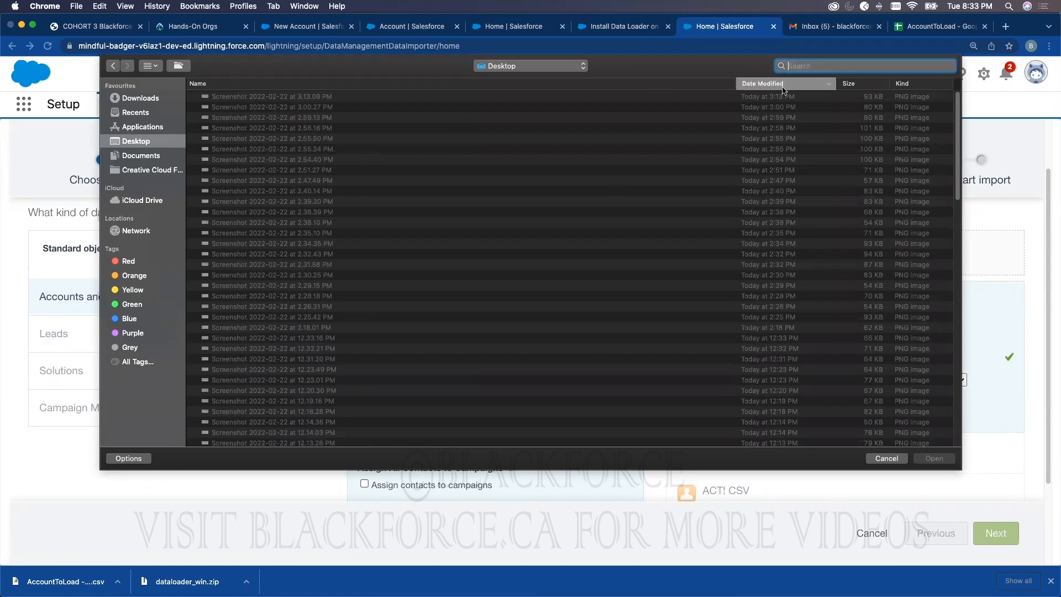
scroll(216, 147, up, 2)
scroll(221, 135, down, 3)
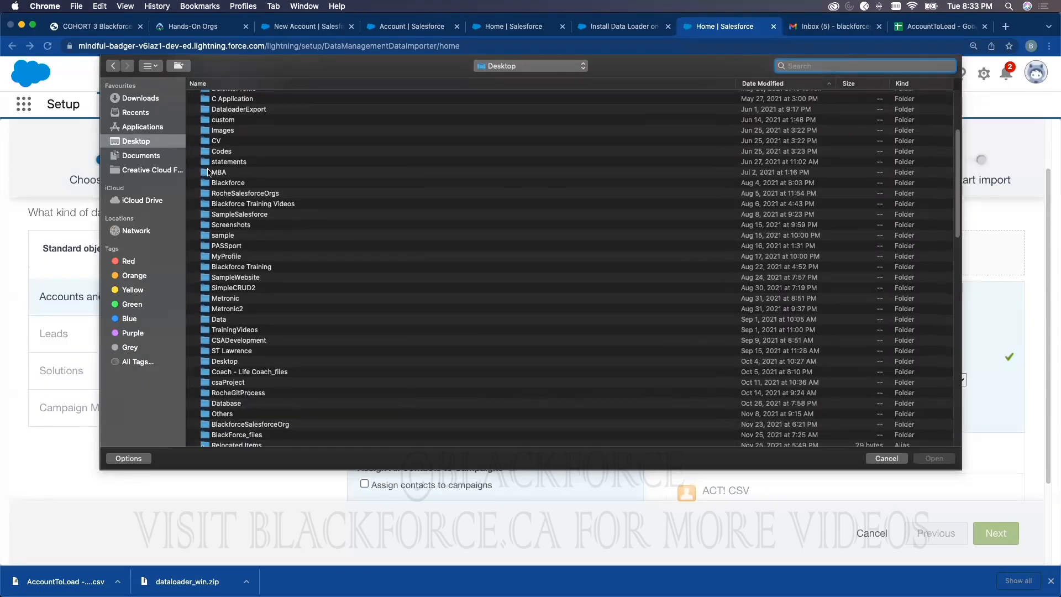
double_click(226, 177)
scroll(249, 276, down, 15)
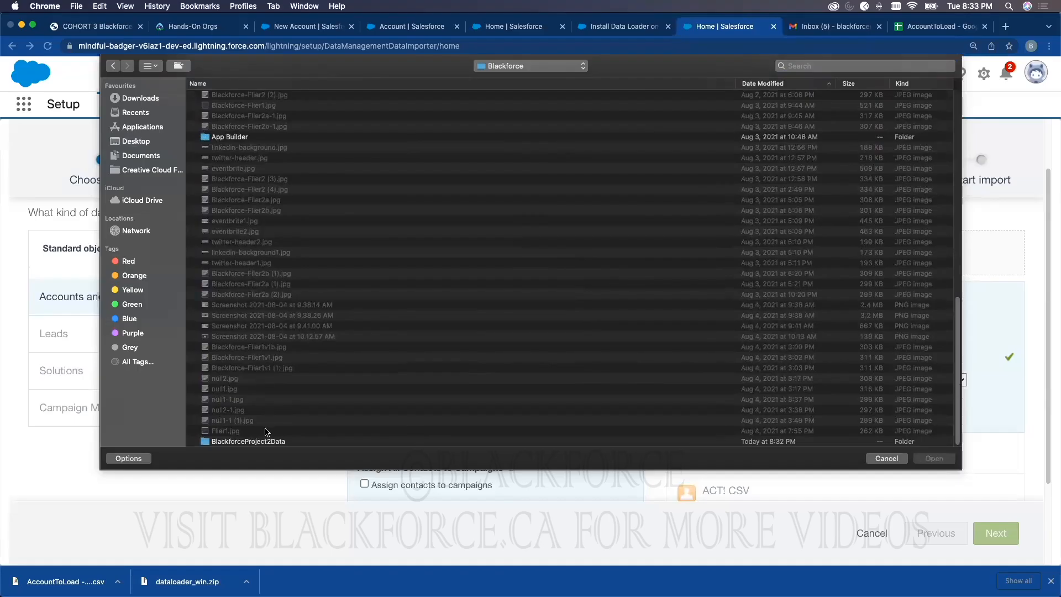
double_click(269, 442)
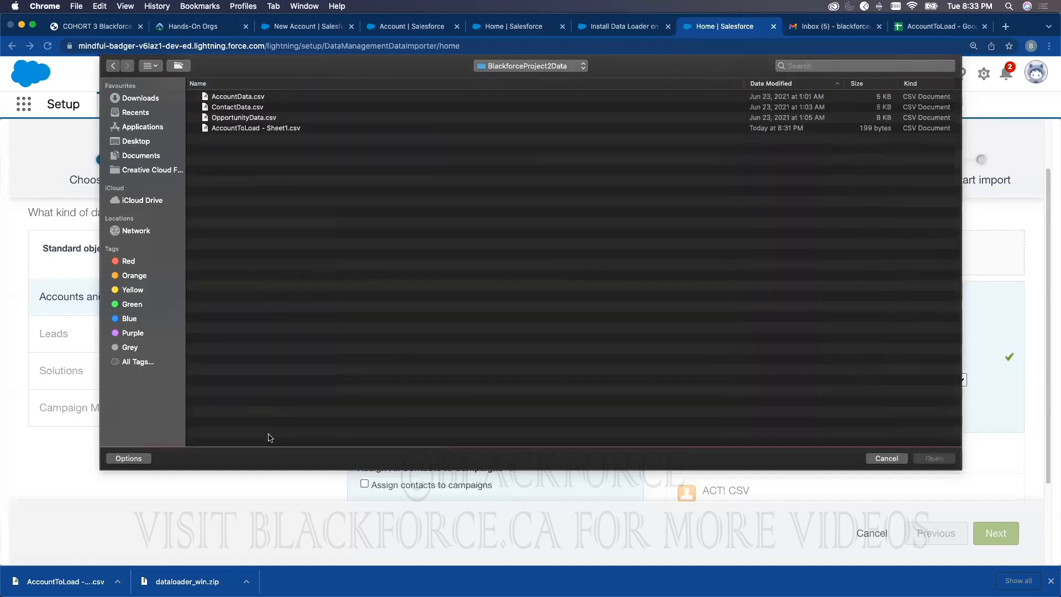
double_click(256, 129)
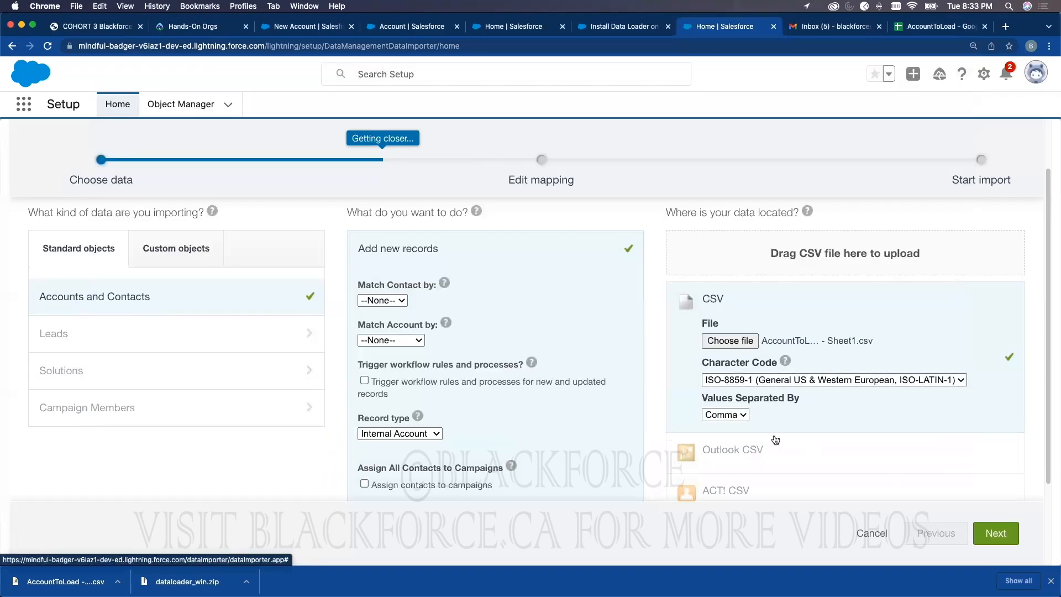
click(982, 531)
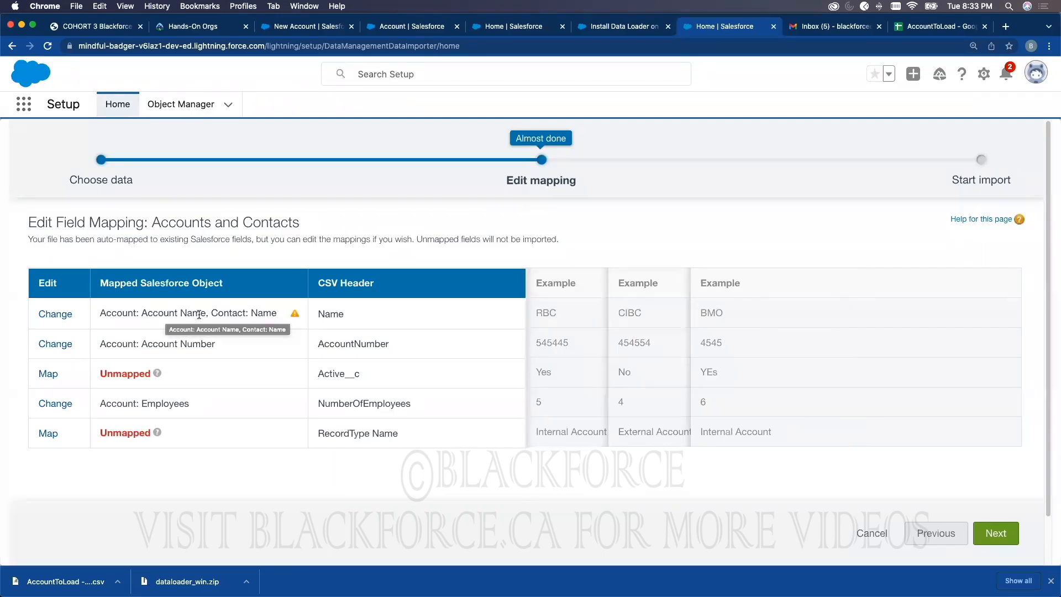
Step: Remove the Contact: Name mapping so Name maps only to Account Name
click(55, 313)
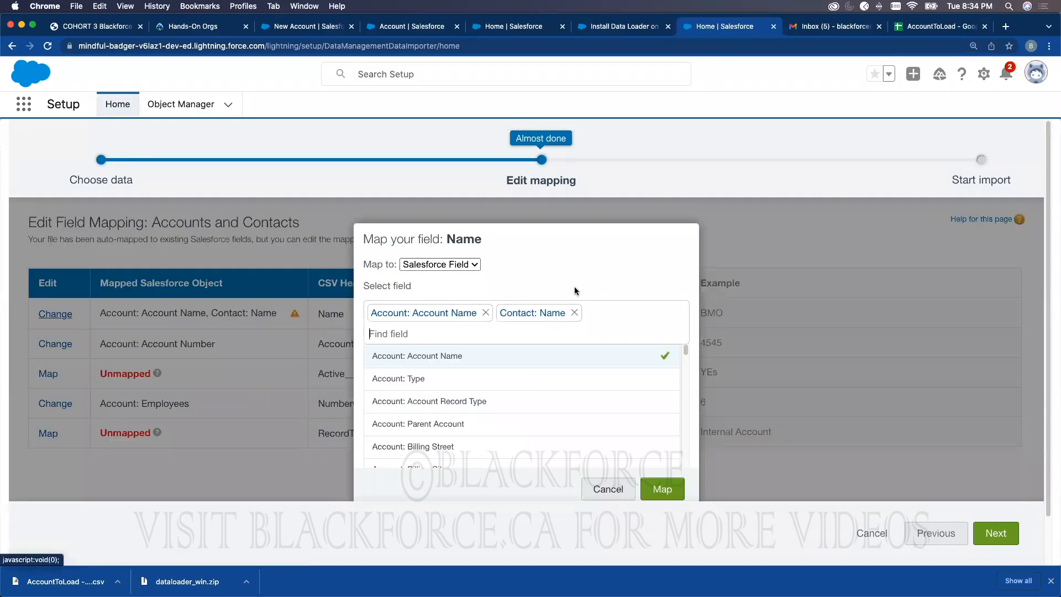
click(574, 312)
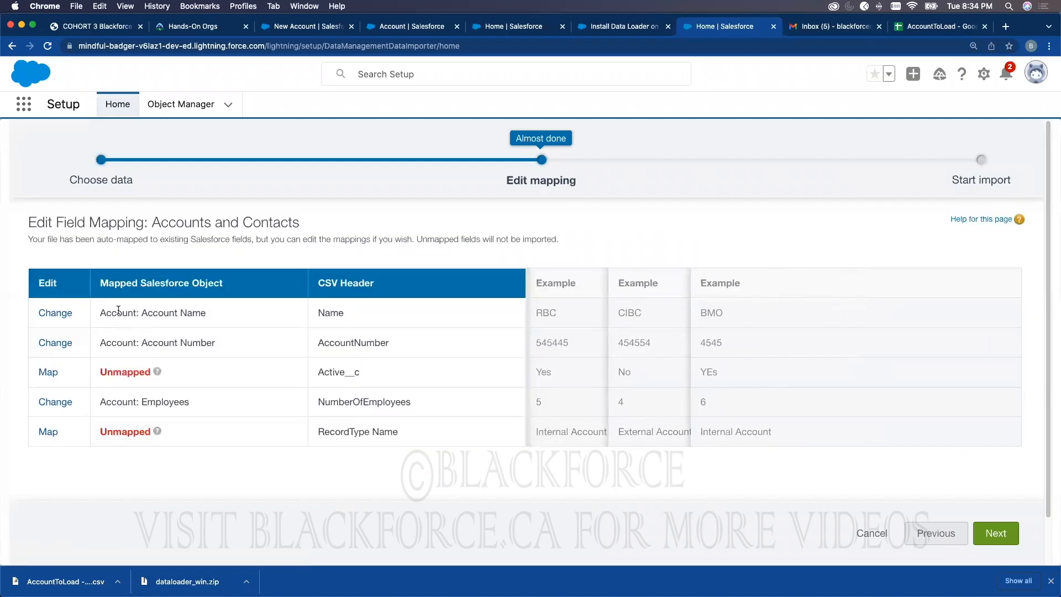
click(913, 27)
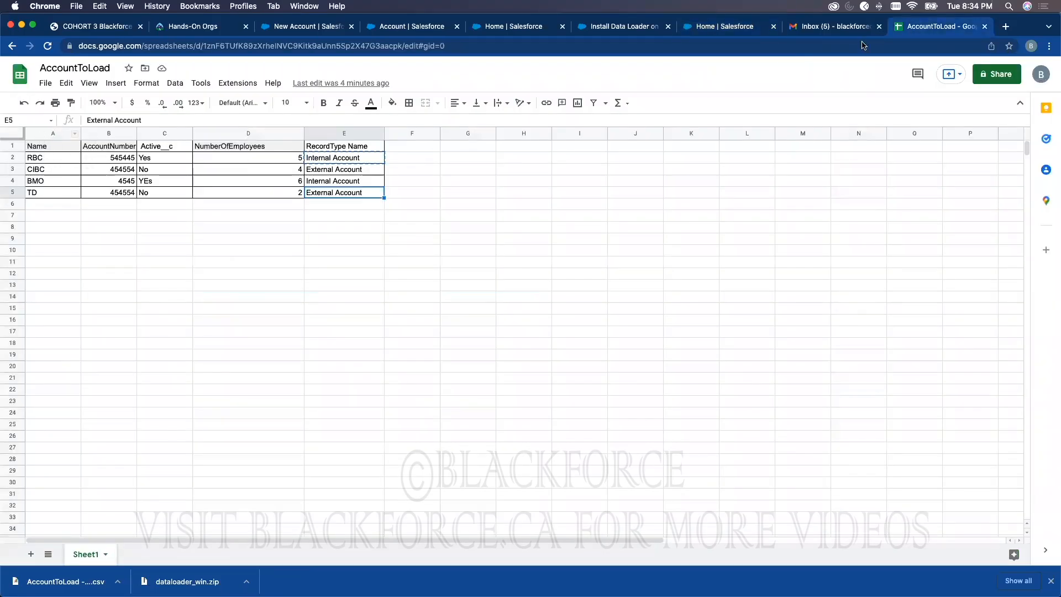
click(716, 28)
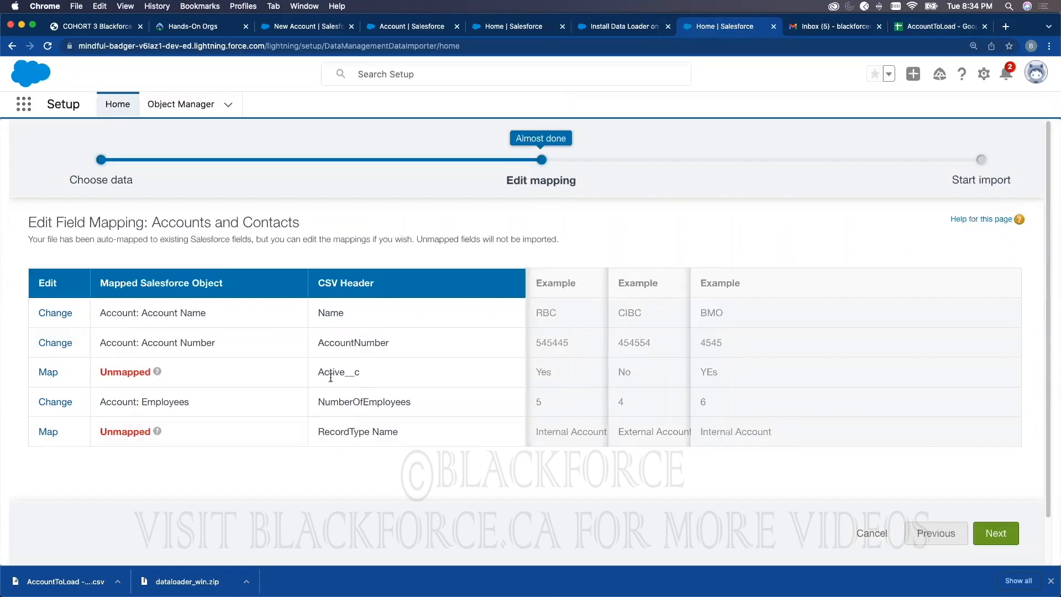
Step: Map the Active__c column to Account: Active
click(46, 373)
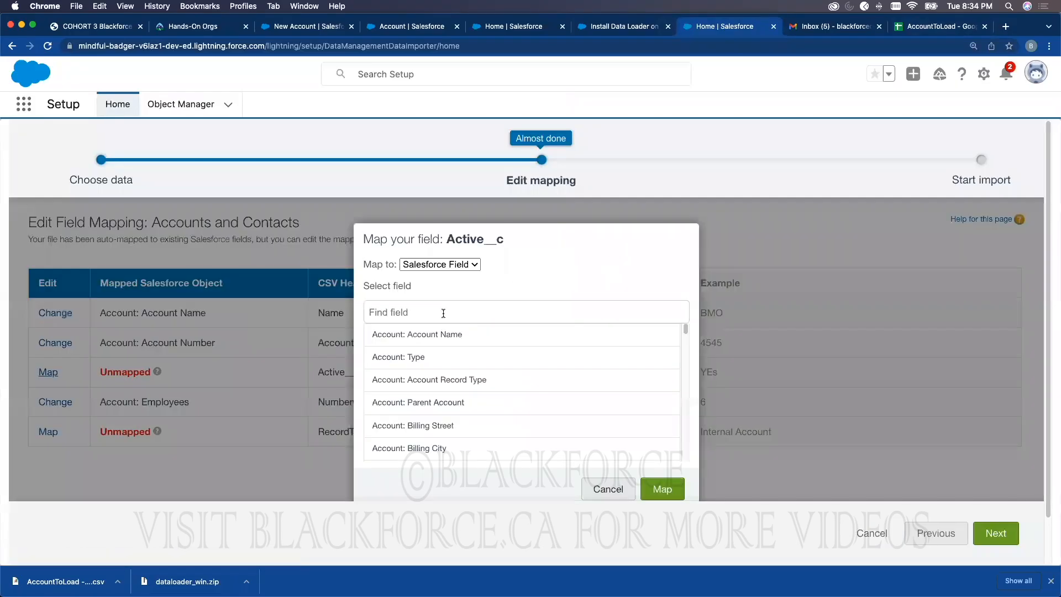
text(active)
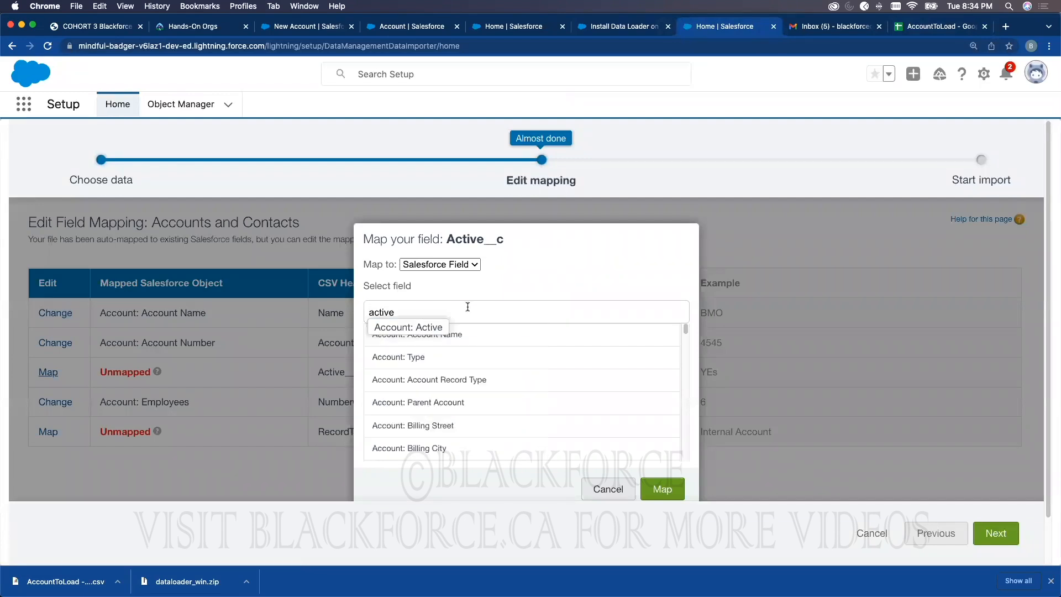
click(420, 328)
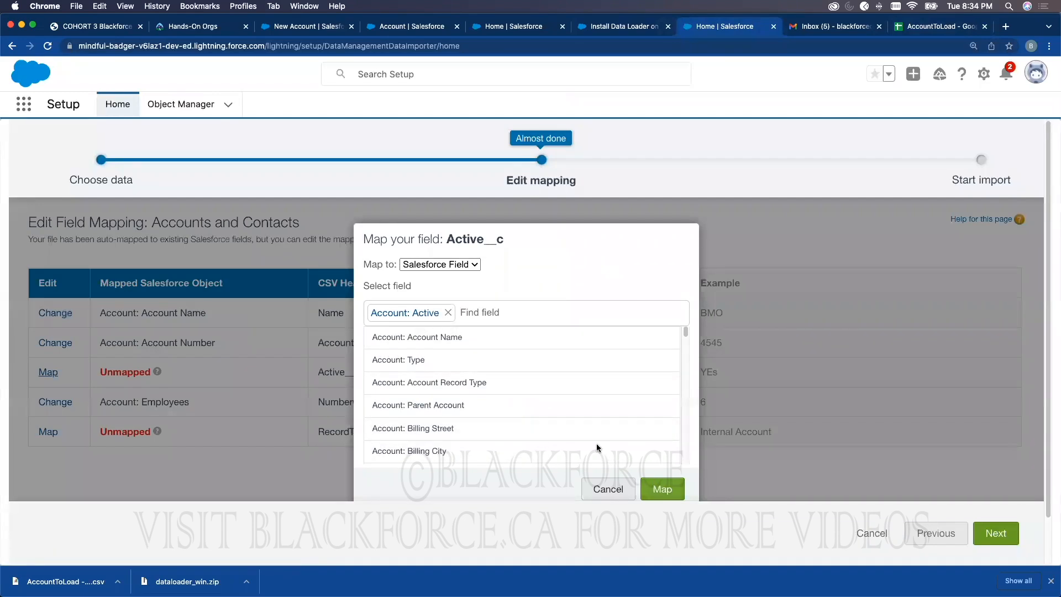
click(662, 488)
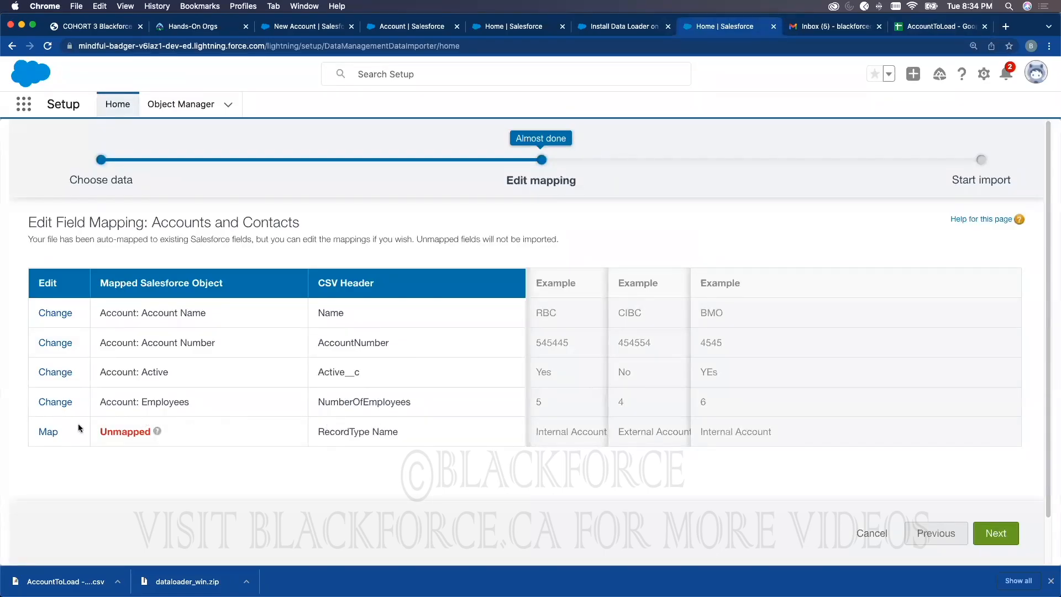
Step: Map the RecordType Name column to Account: Account Record Type
click(51, 432)
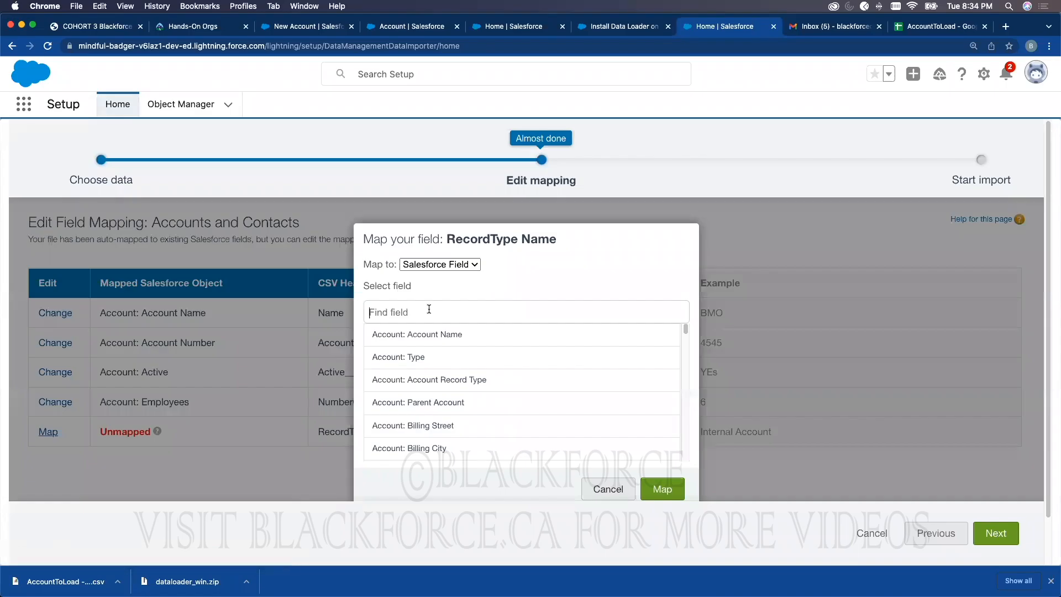
text(RECORD)
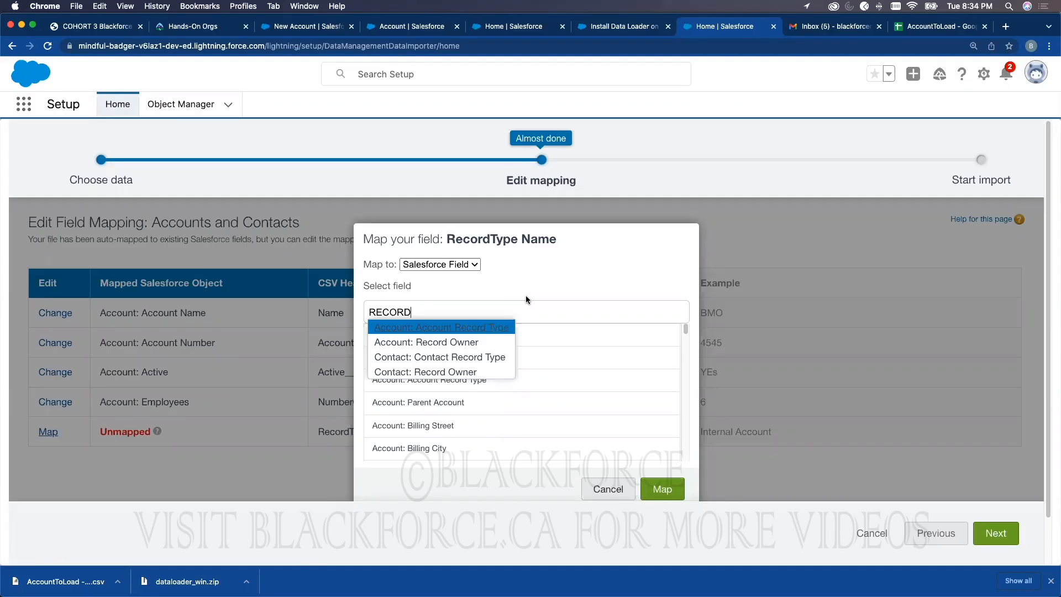
click(482, 327)
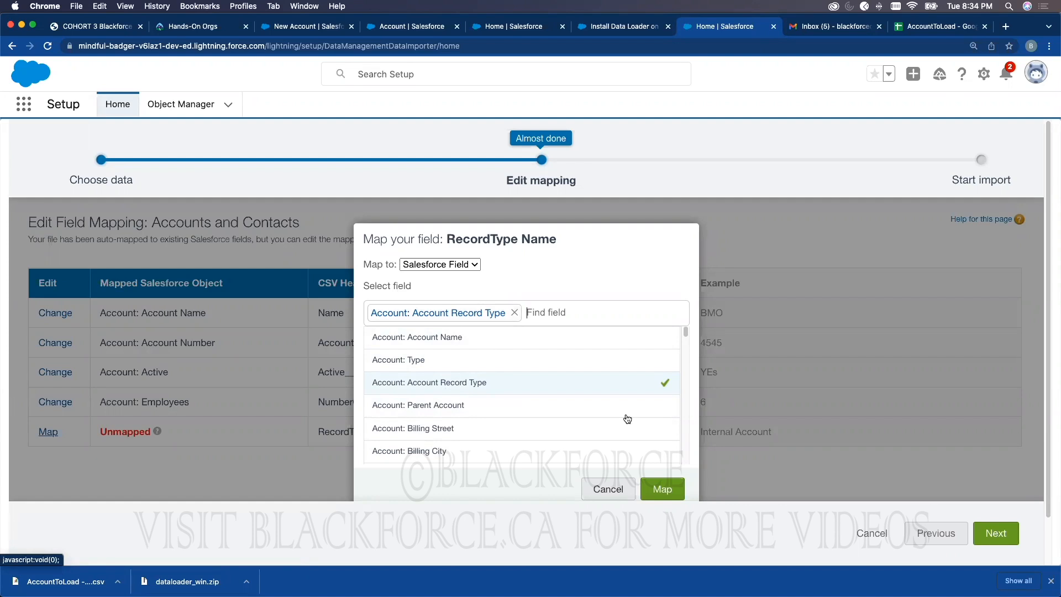
click(669, 490)
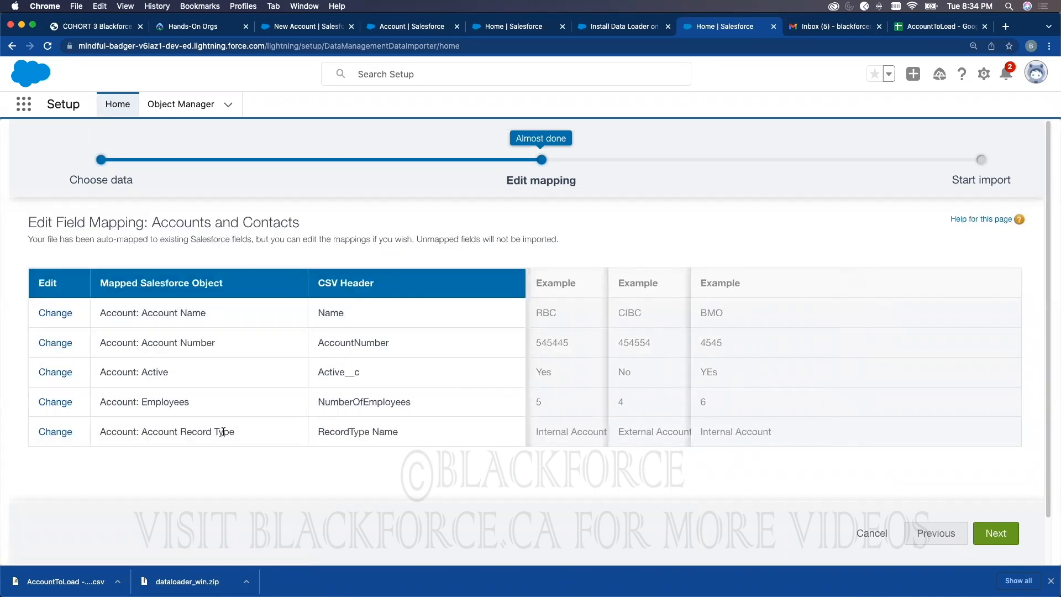
Step: Review the summary of Accounts, the CSV file and 5 mapped fields, then start the import
click(1013, 535)
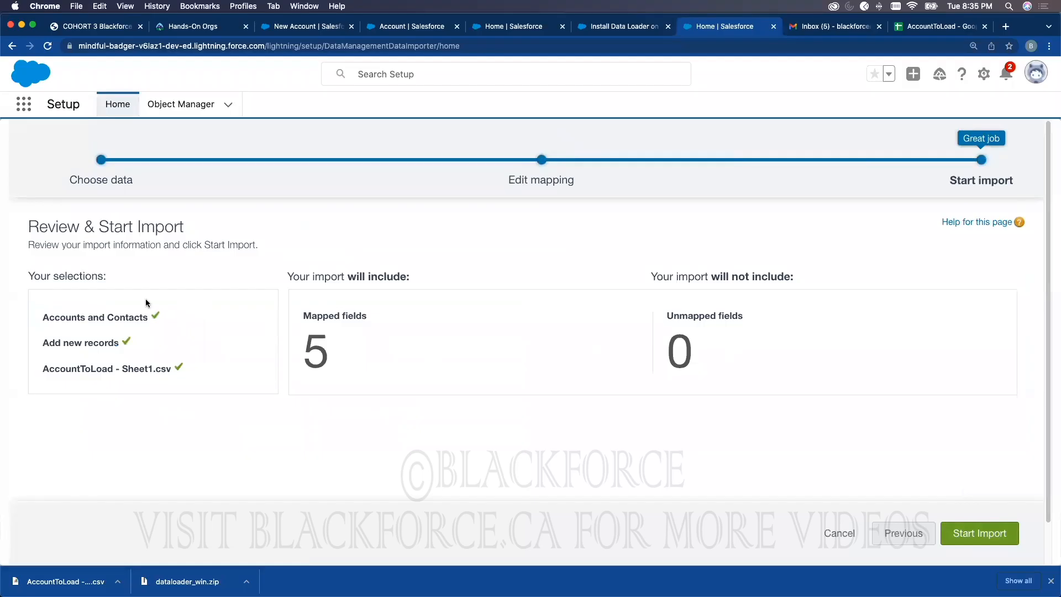
double_click(70, 318)
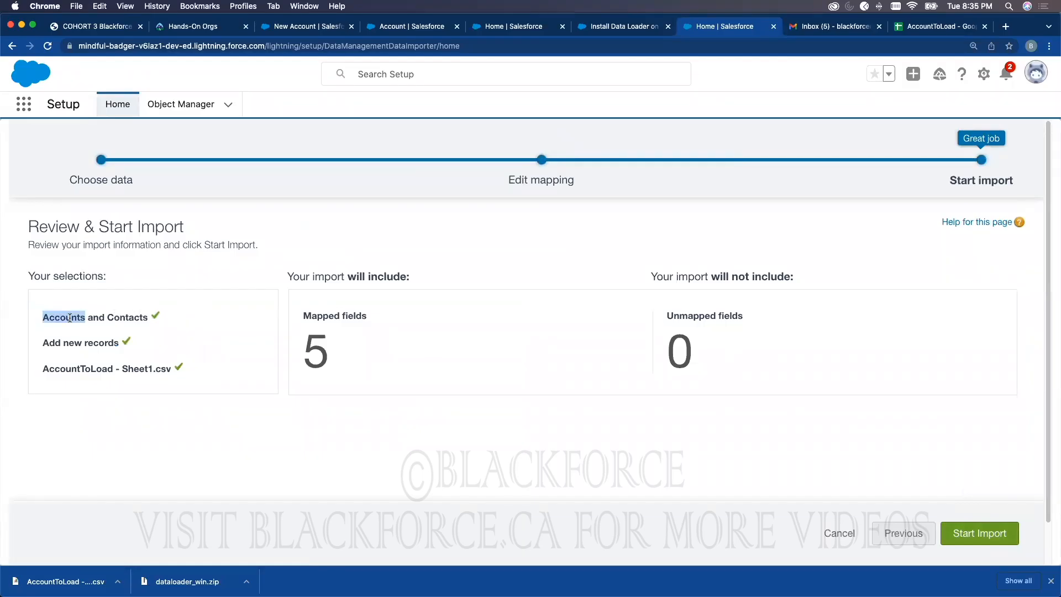
click(84, 343)
triple_click(77, 369)
click(329, 358)
double_click(315, 346)
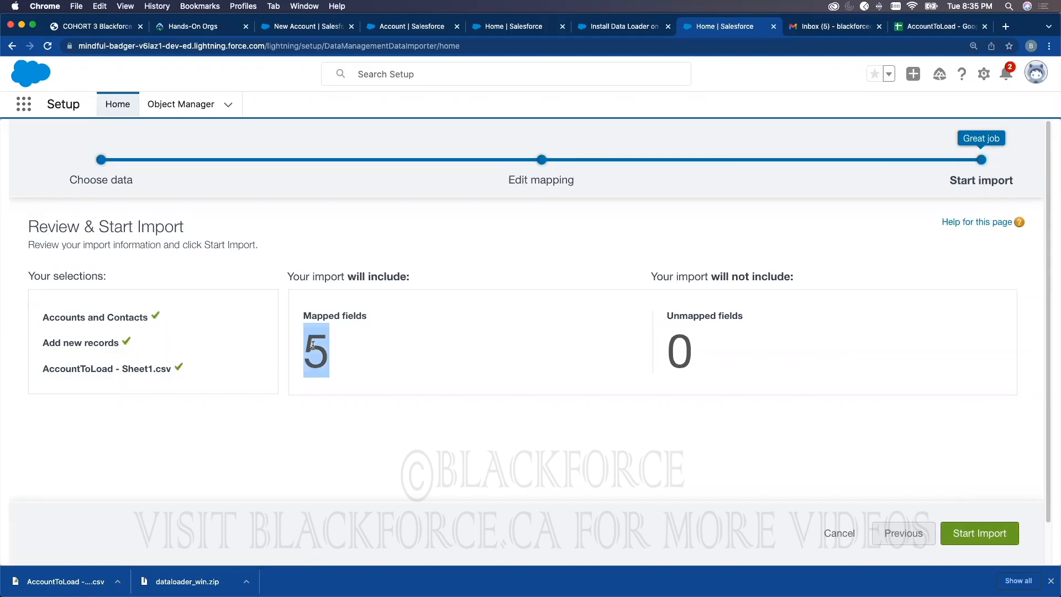
click(965, 534)
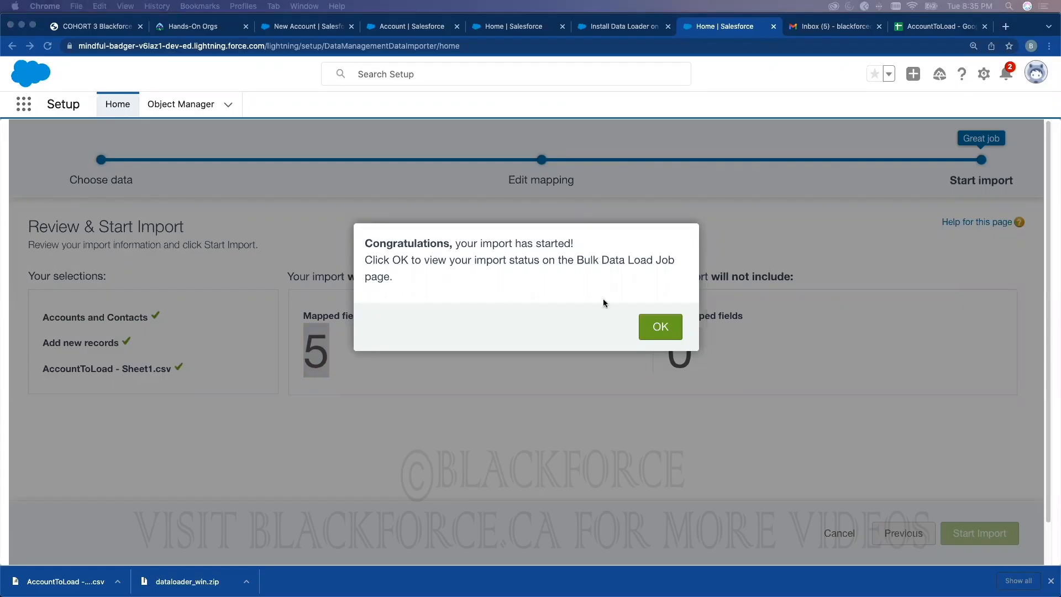
Step: Check the Insert job is Closed with its batch Completed, then download the batch result CSV
click(661, 327)
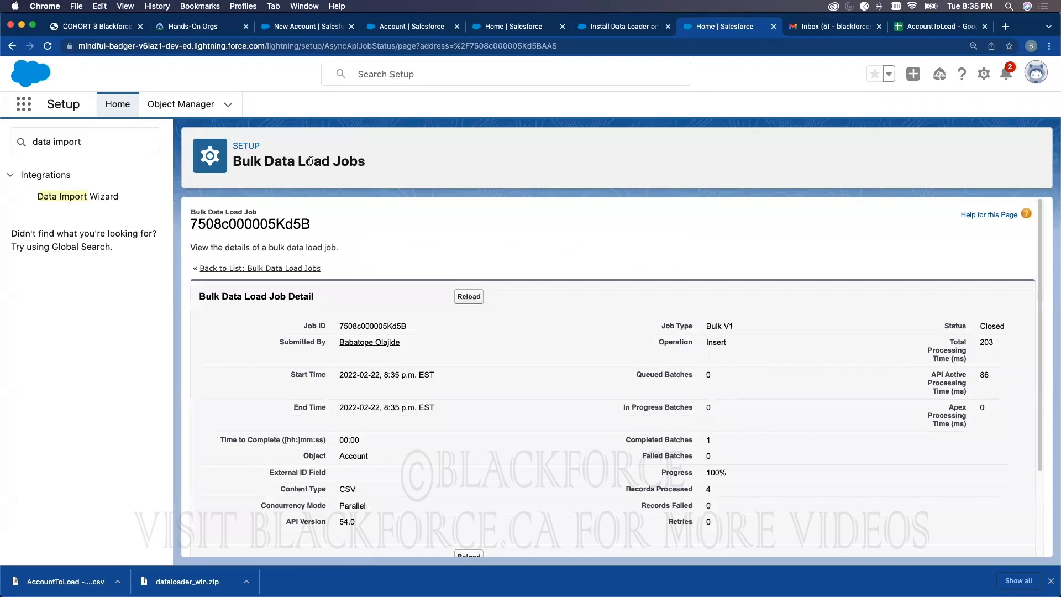
double_click(717, 341)
double_click(992, 327)
scroll(759, 403, down, 2)
scroll(758, 399, down, 1)
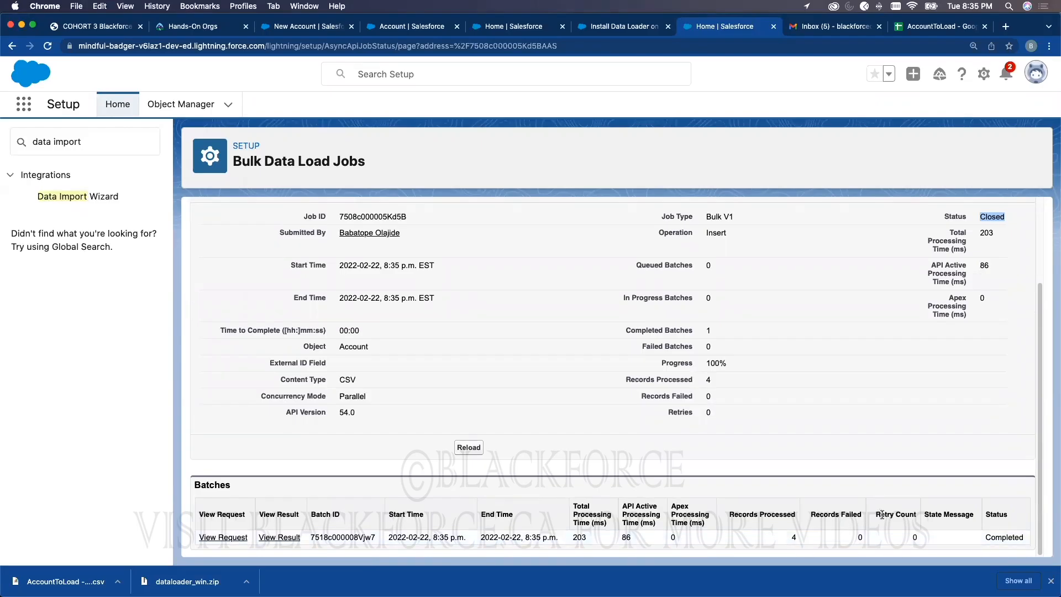
double_click(993, 536)
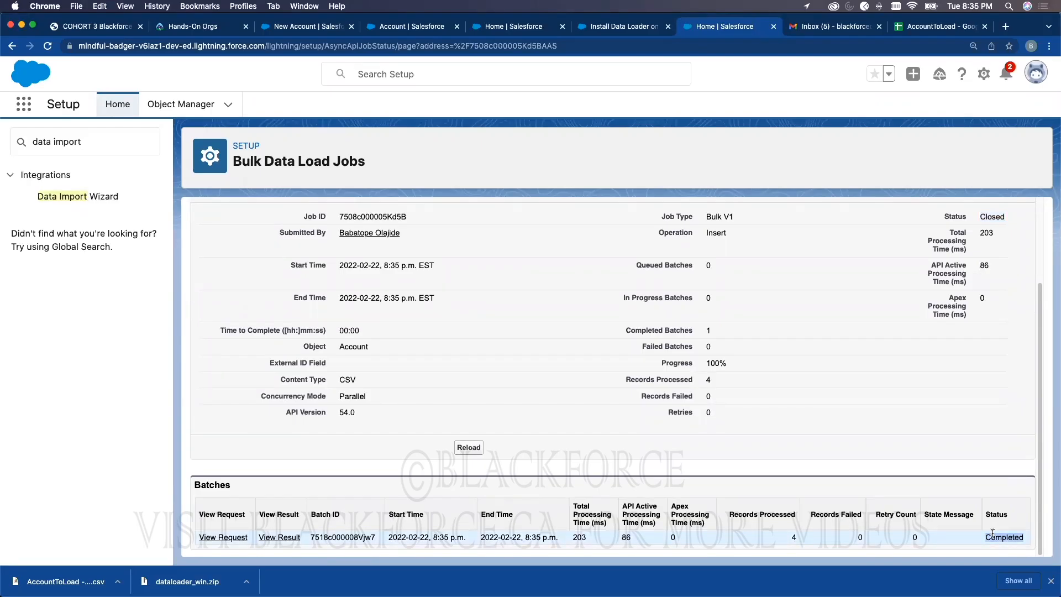
click(289, 537)
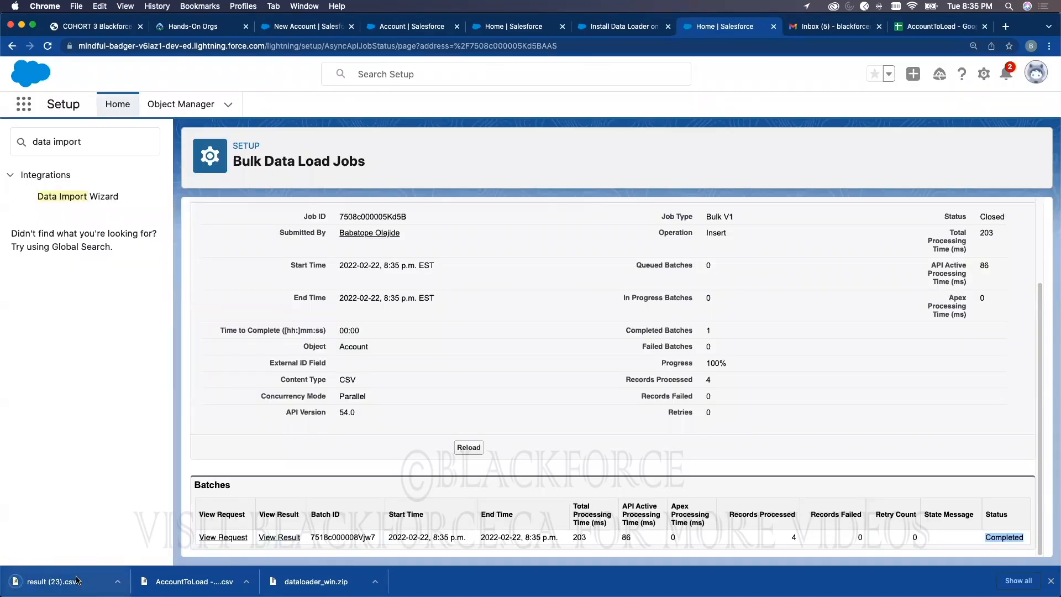
click(77, 580)
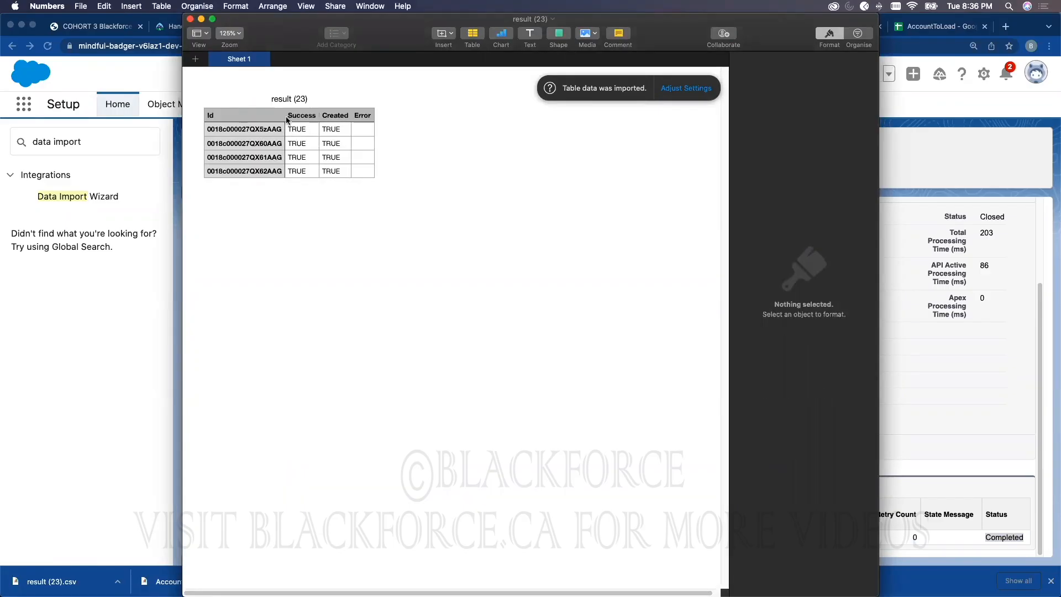
click(190, 19)
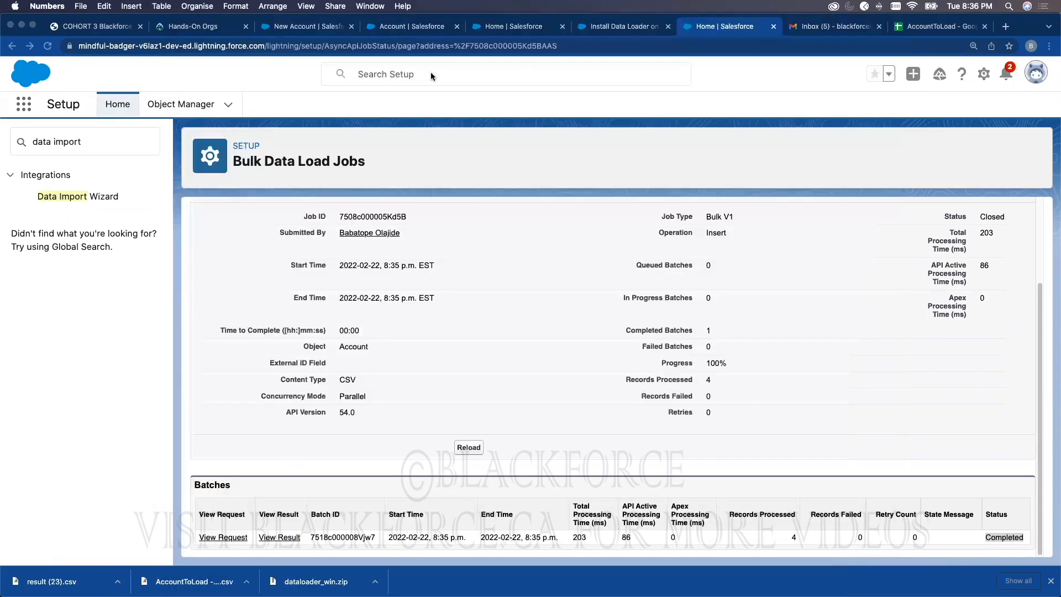
Step: Dismiss the New Account prompt and refresh My Accounts to show 25 accounts including BMO and CIBC
click(320, 27)
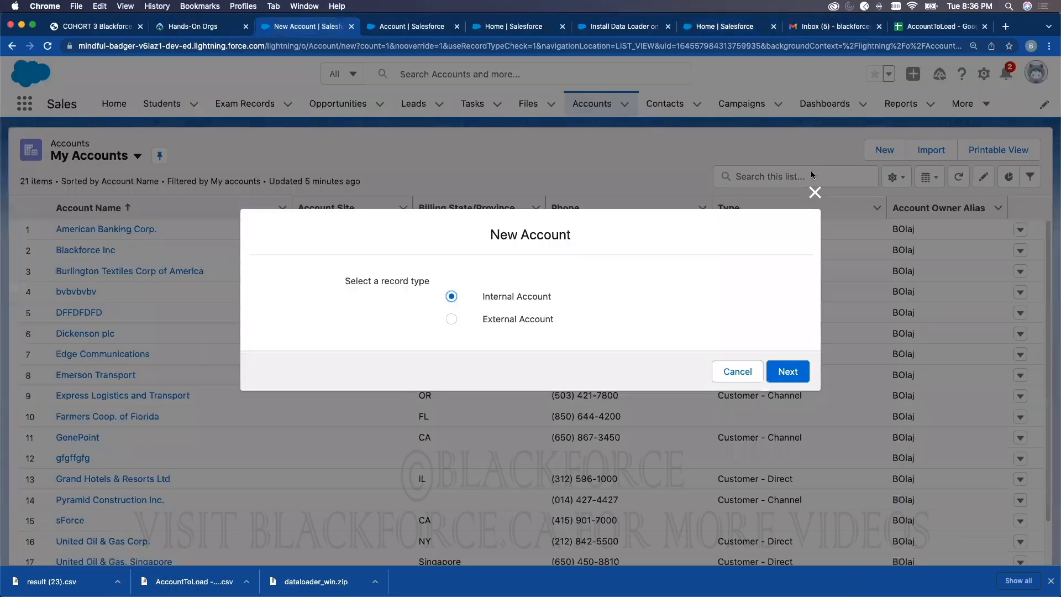
click(813, 193)
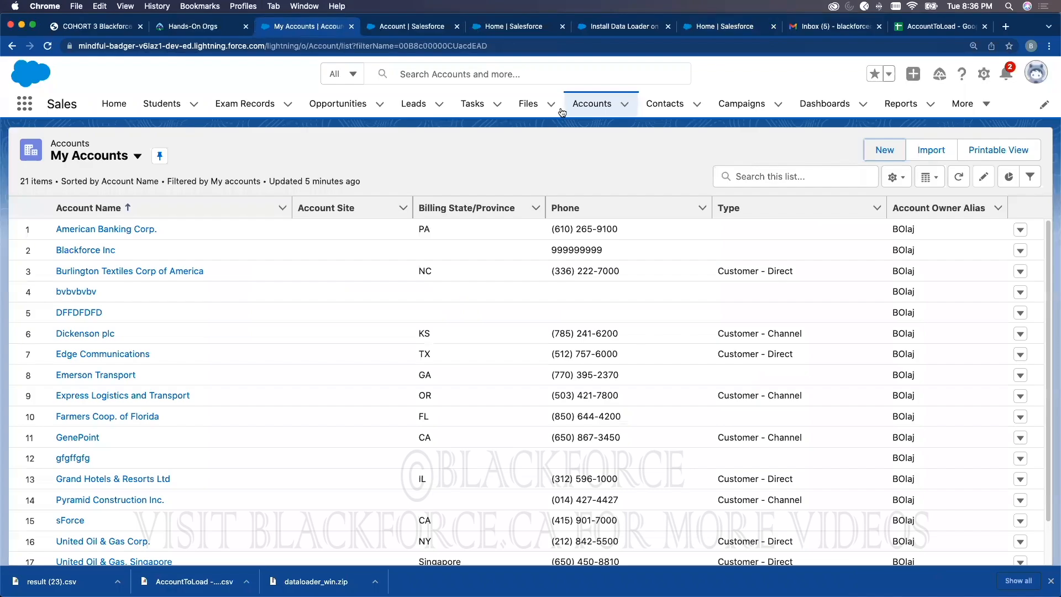
click(589, 109)
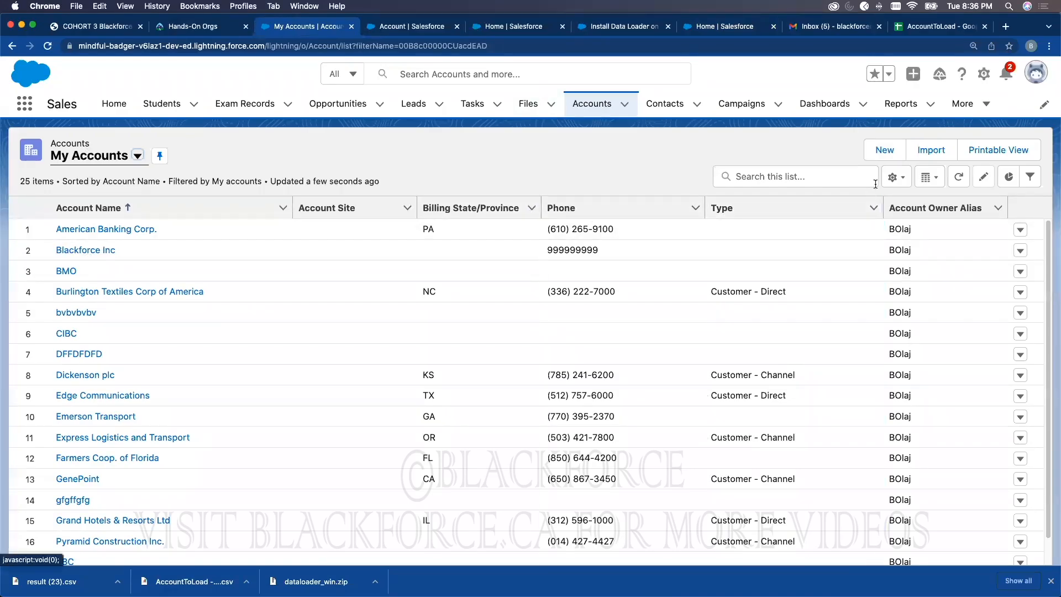
click(893, 177)
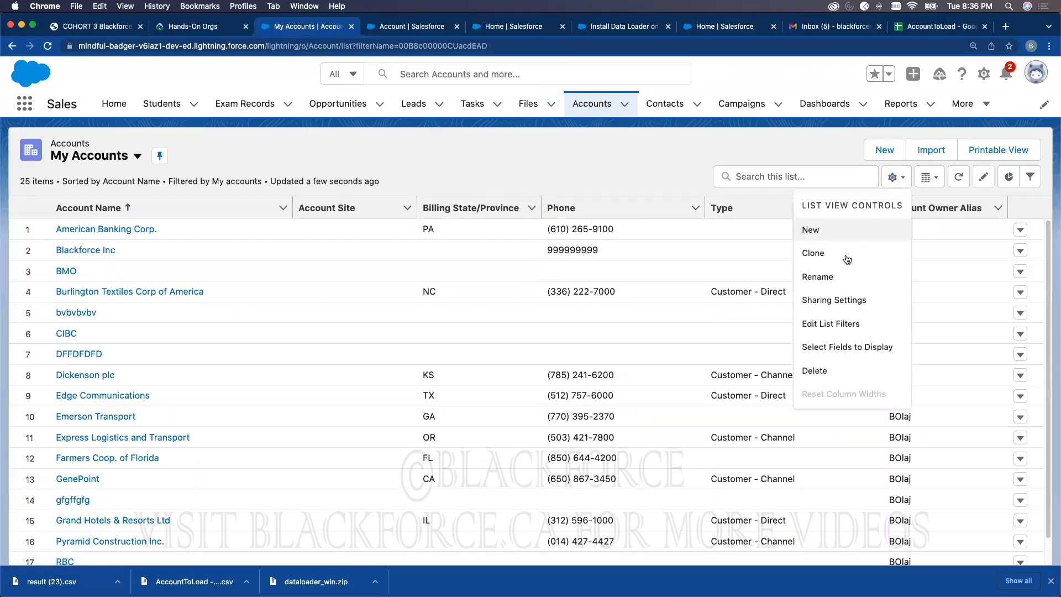
click(837, 155)
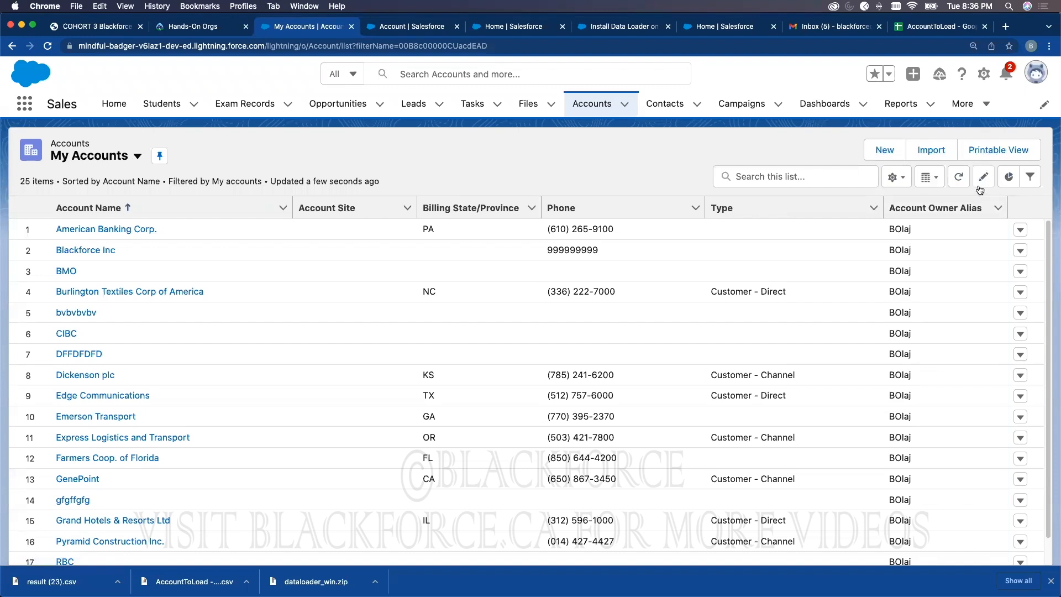
click(904, 178)
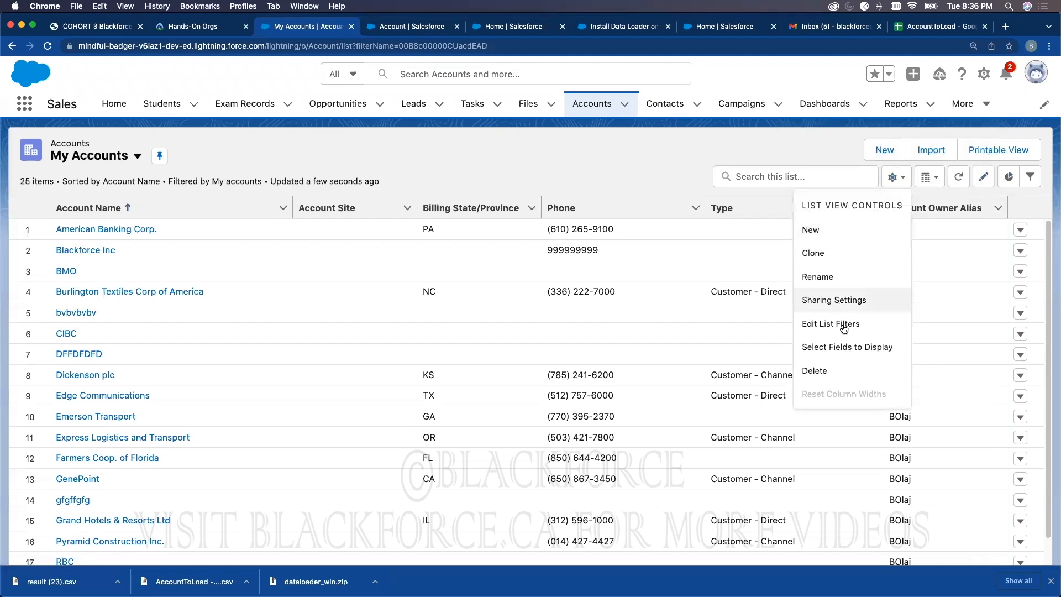
Step: Add Created Date as a visible list column and sort newest first, putting TD, BMO, CIBC, RBC on top
click(724, 324)
scroll(447, 315, down, 4)
scroll(446, 315, down, 10)
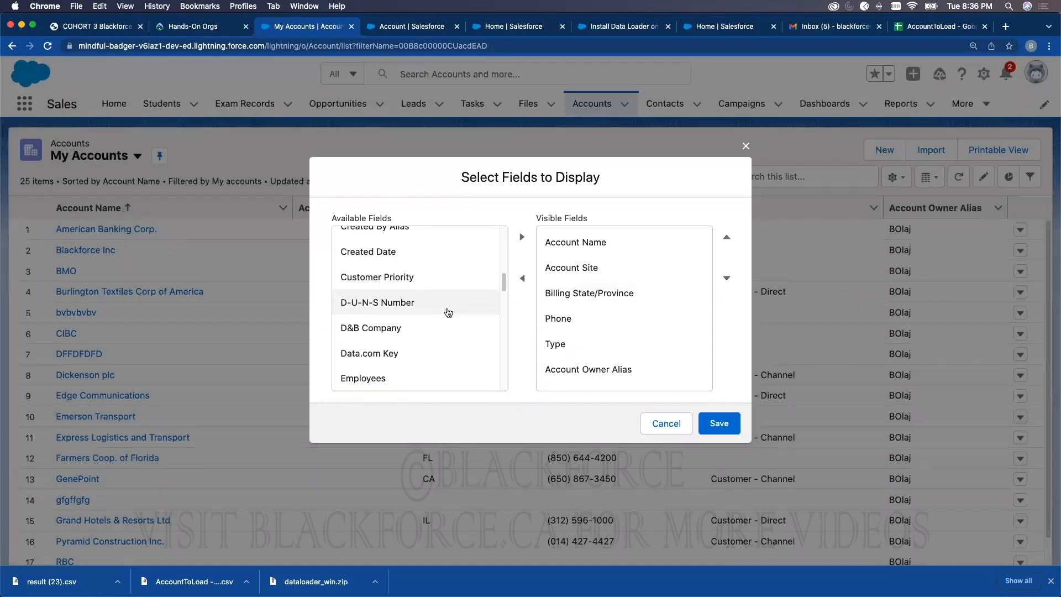
scroll(449, 313, up, 4)
scroll(449, 313, down, 4)
scroll(449, 313, up, 4)
scroll(449, 313, down, 8)
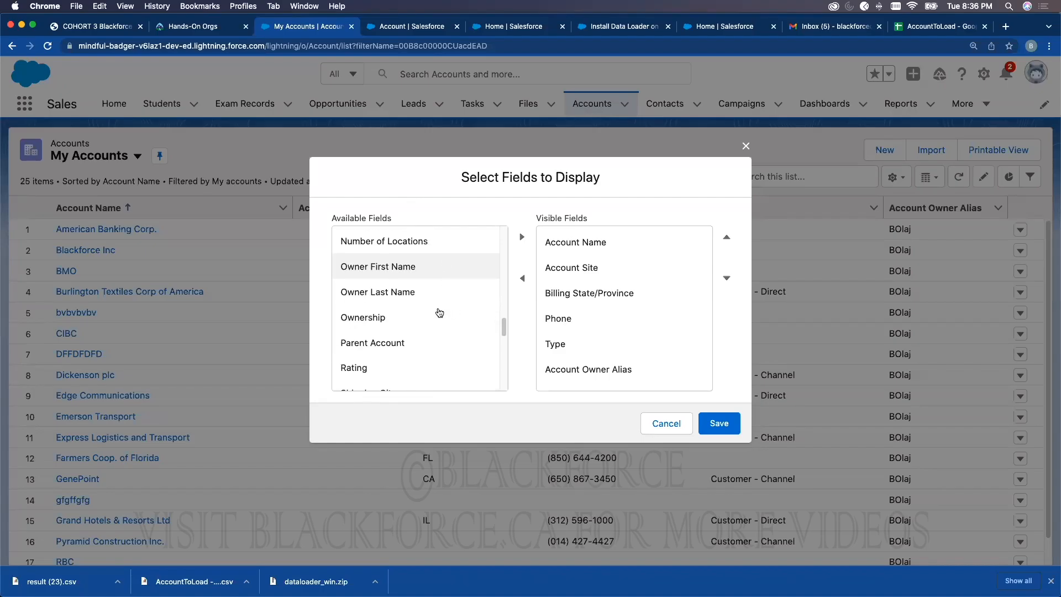
scroll(428, 314, down, 12)
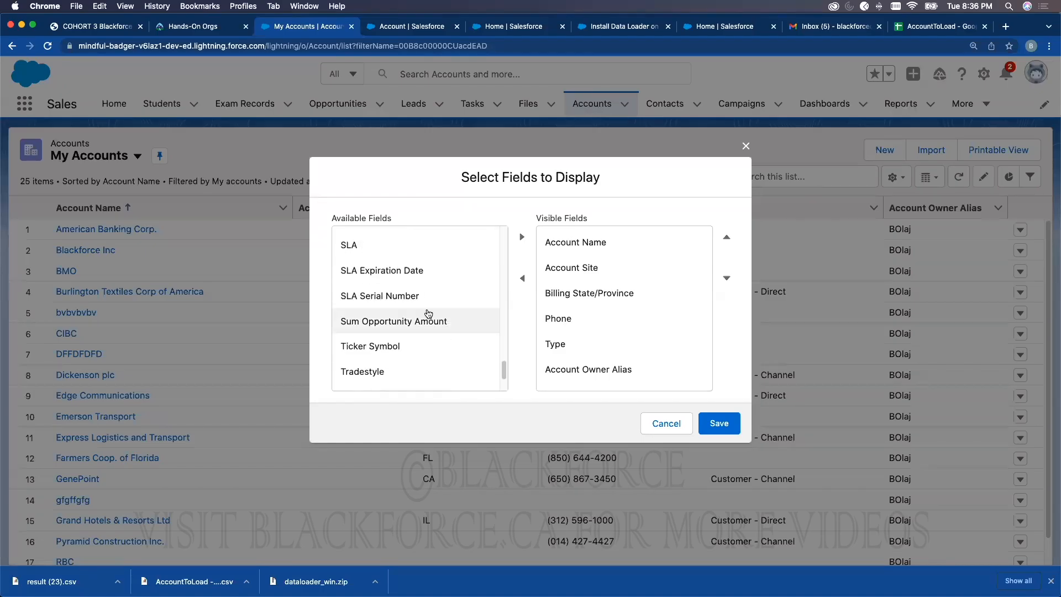
scroll(428, 314, up, 3)
scroll(428, 313, up, 15)
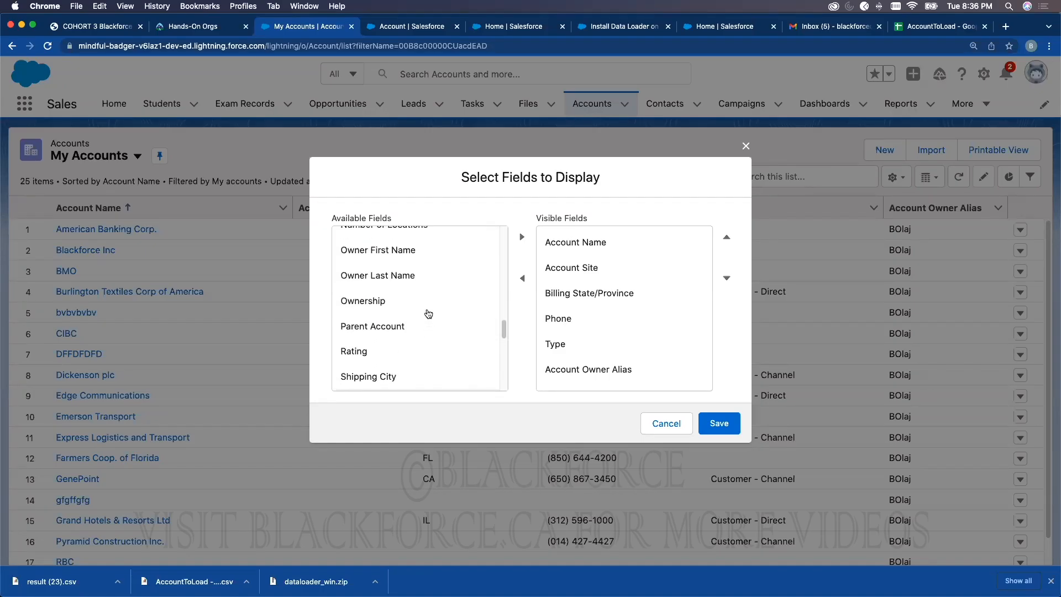
scroll(428, 313, up, 5)
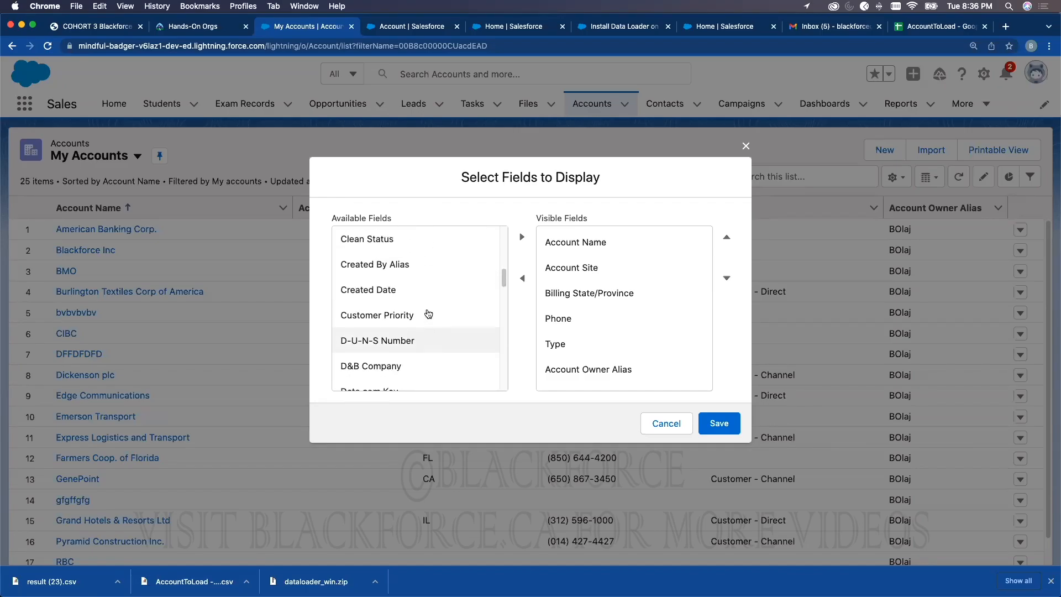
click(480, 282)
click(515, 241)
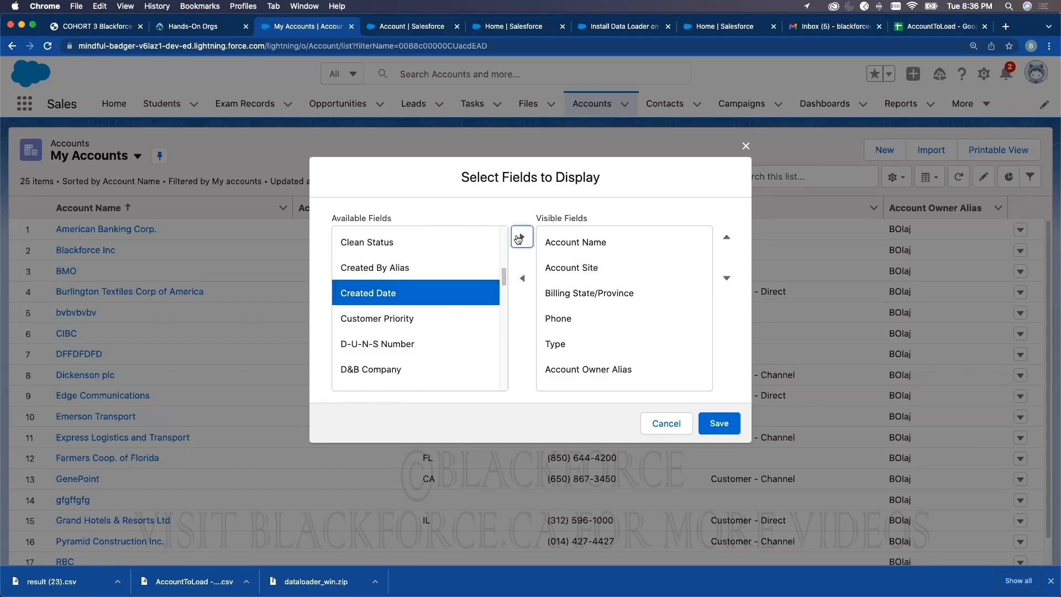
scroll(680, 338, down, 1)
click(714, 421)
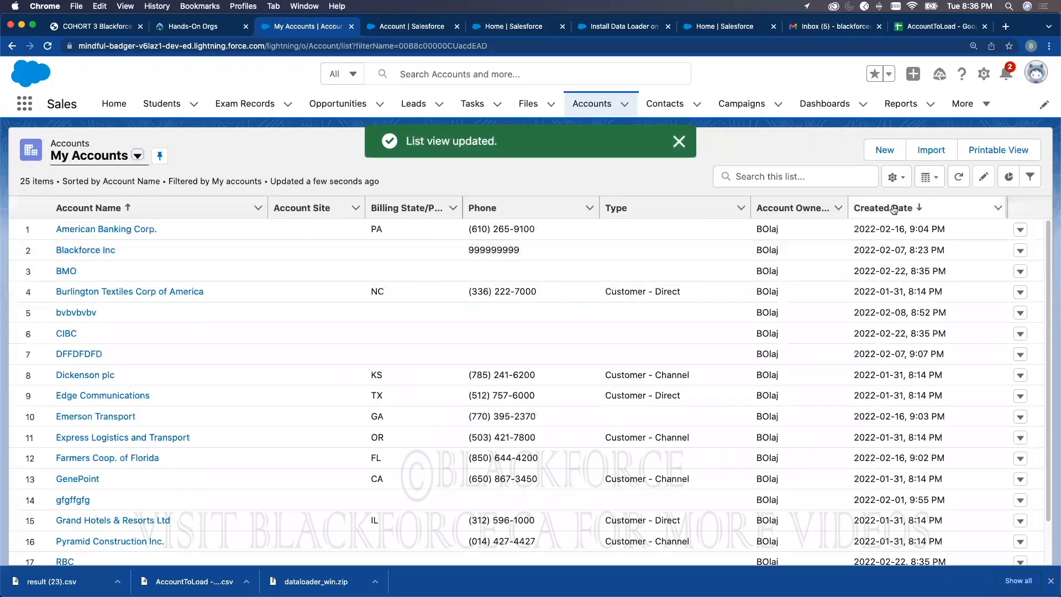
click(896, 208)
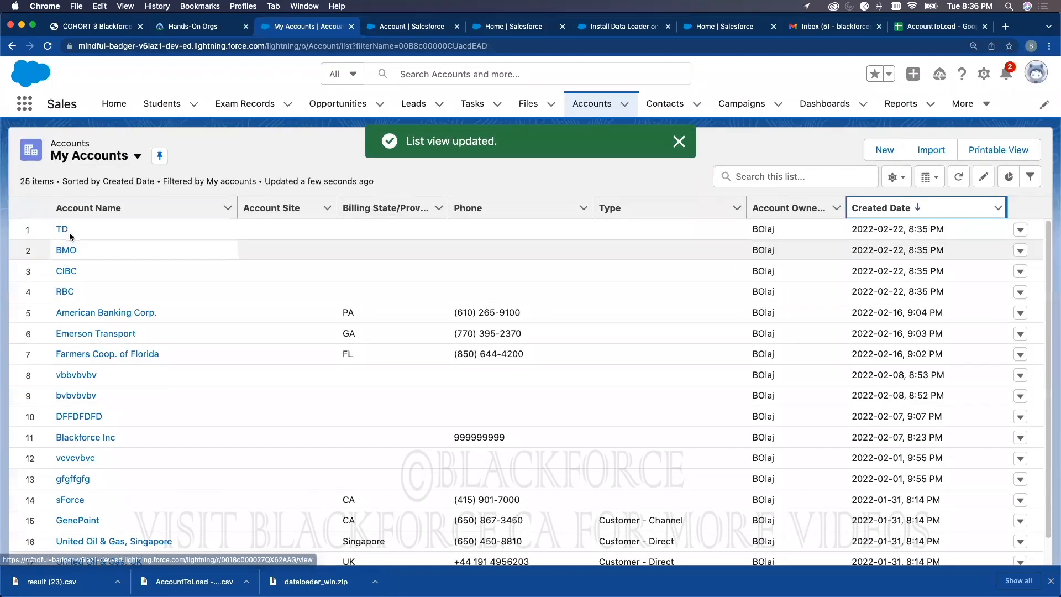
Step: View the RBC record's Details (account number, 5 employees, Canadian Dollar) and highlight its record ID in the URL
click(65, 292)
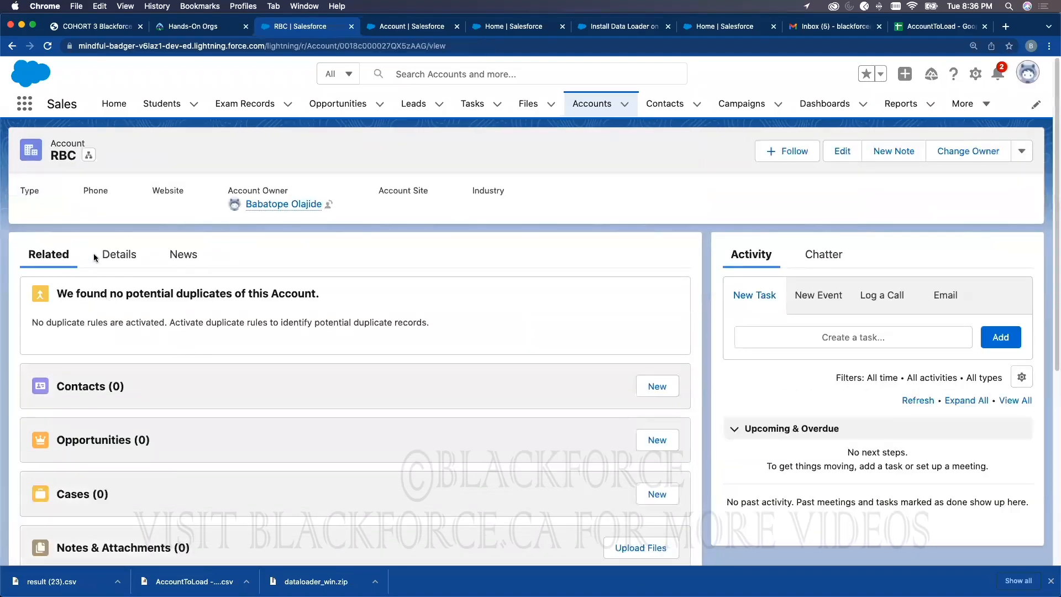
click(119, 254)
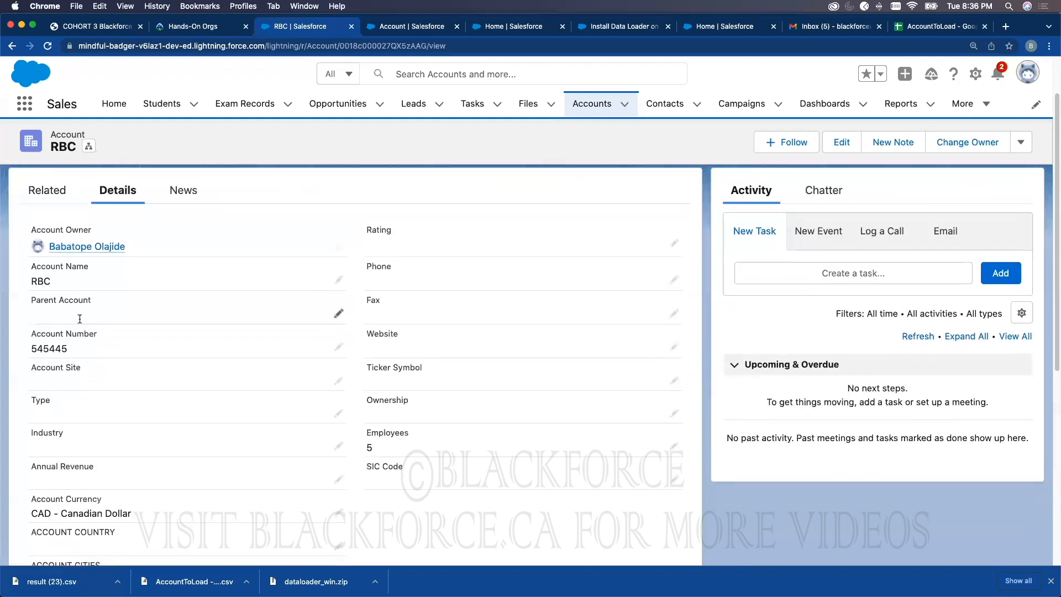
scroll(231, 343, down, 3)
scroll(295, 357, up, 3)
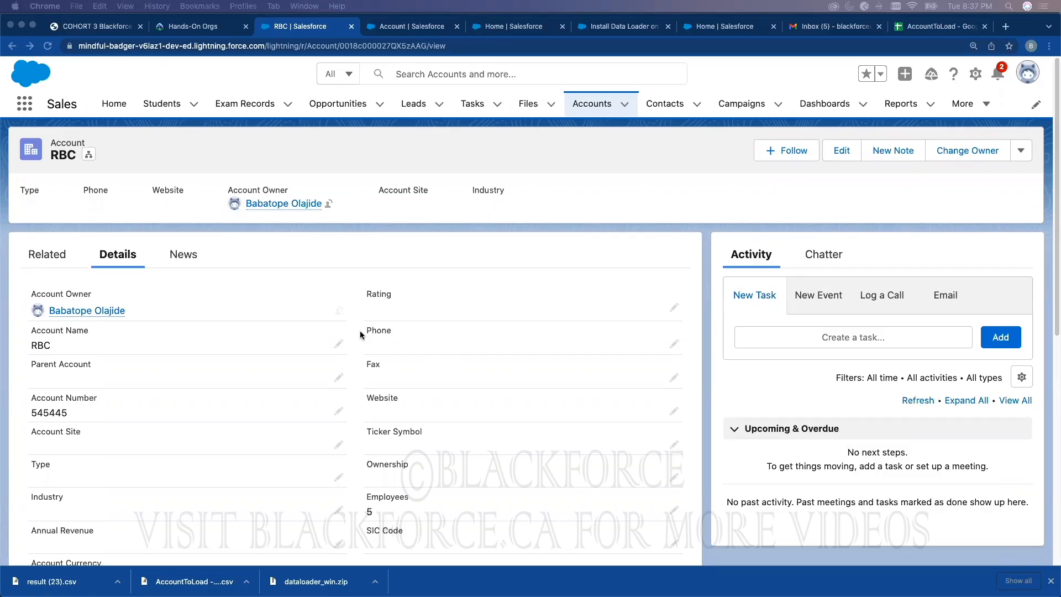
click(1051, 581)
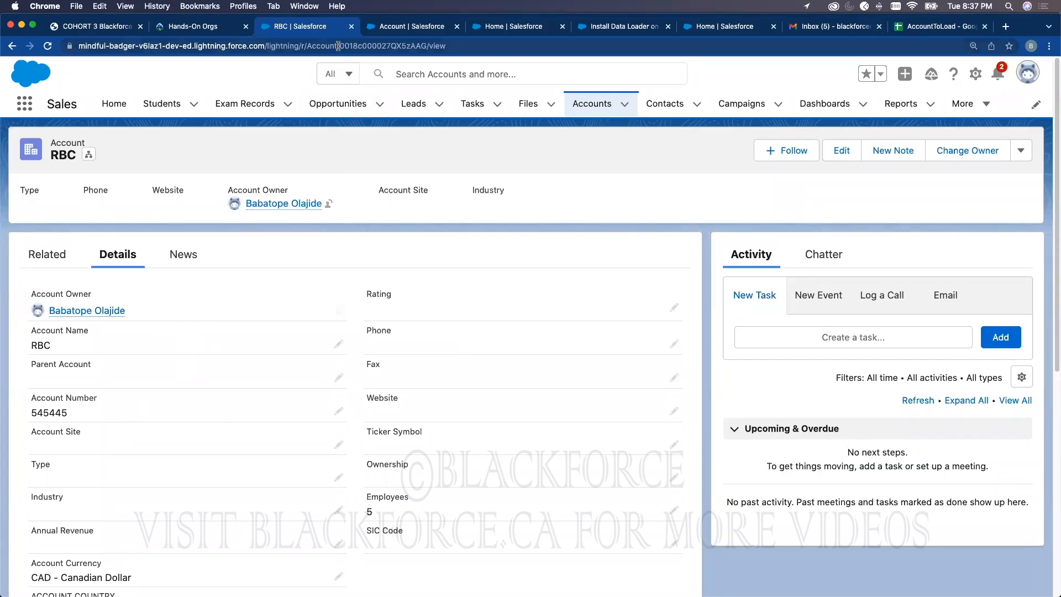
drag(339, 45, 421, 43)
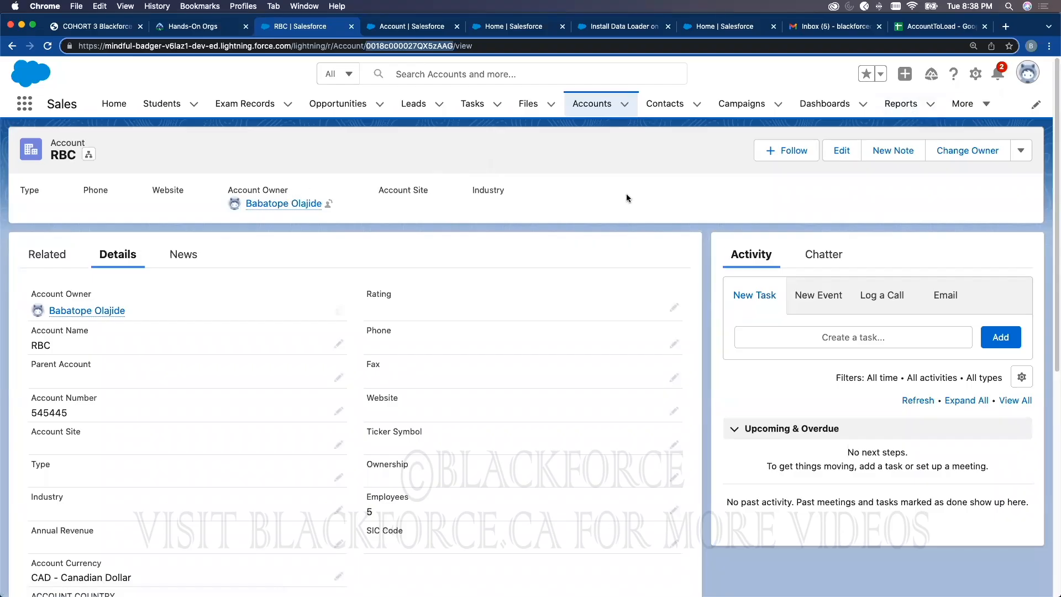
Step: Switch the Accounts list view to All Accounts to show all 27 accounts, then go to Reports
click(608, 104)
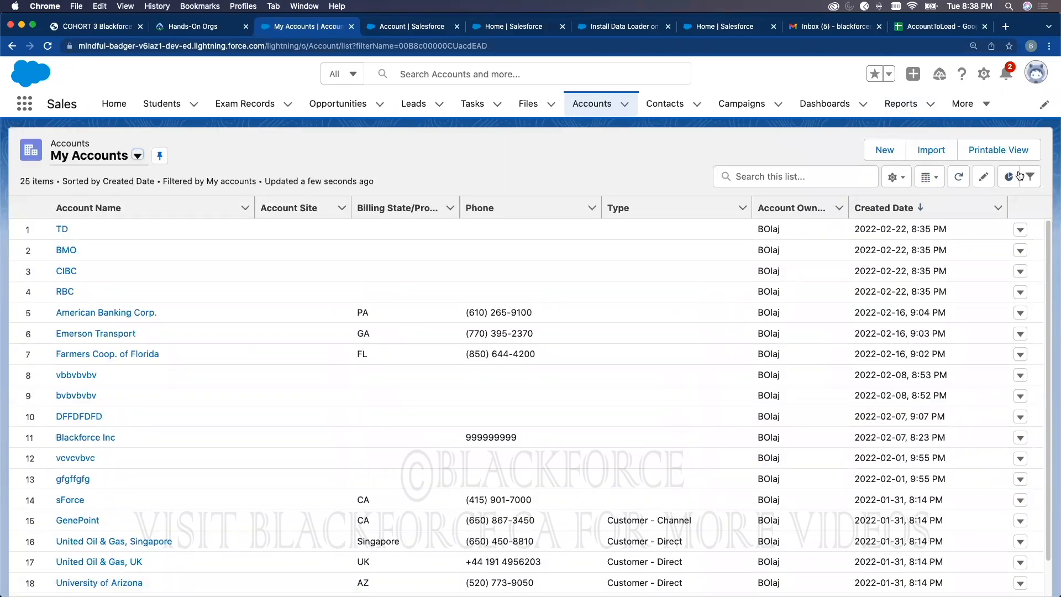
click(111, 162)
click(86, 201)
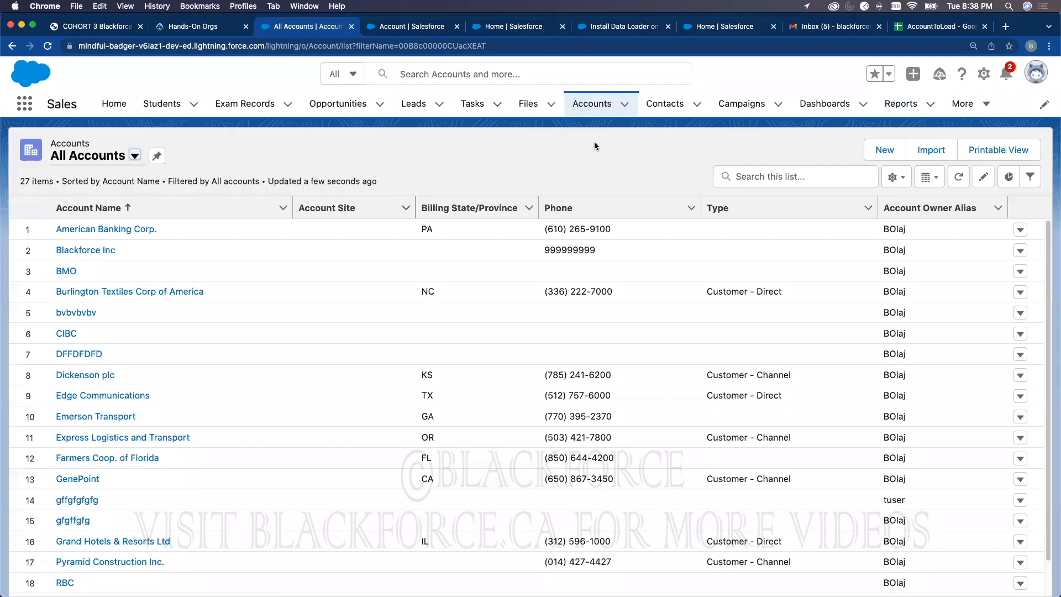
click(900, 104)
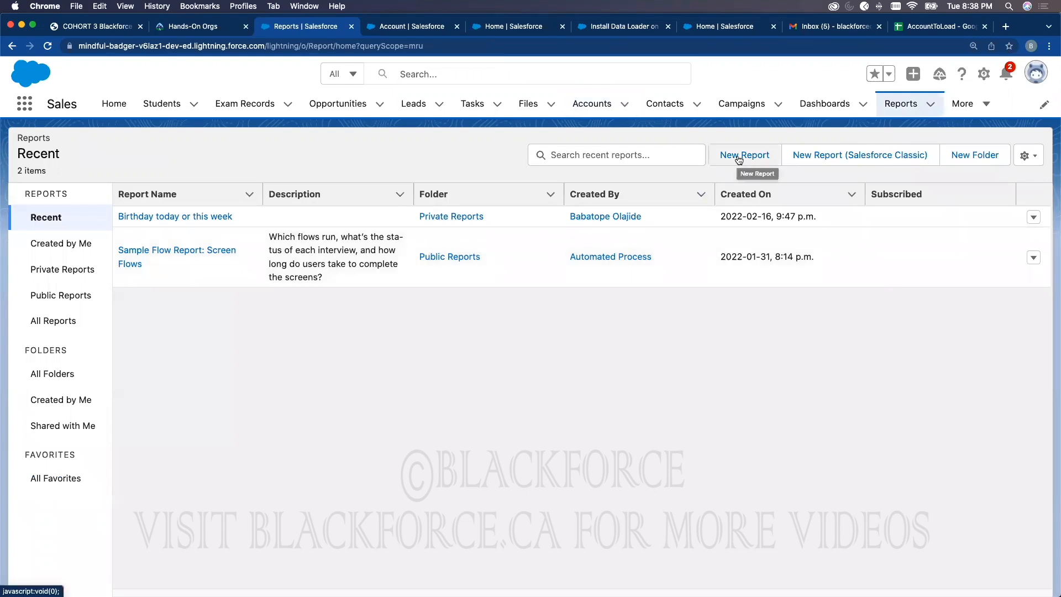
Step: Start a new report and highlight the words 'Report Type' in the dialog title
click(738, 160)
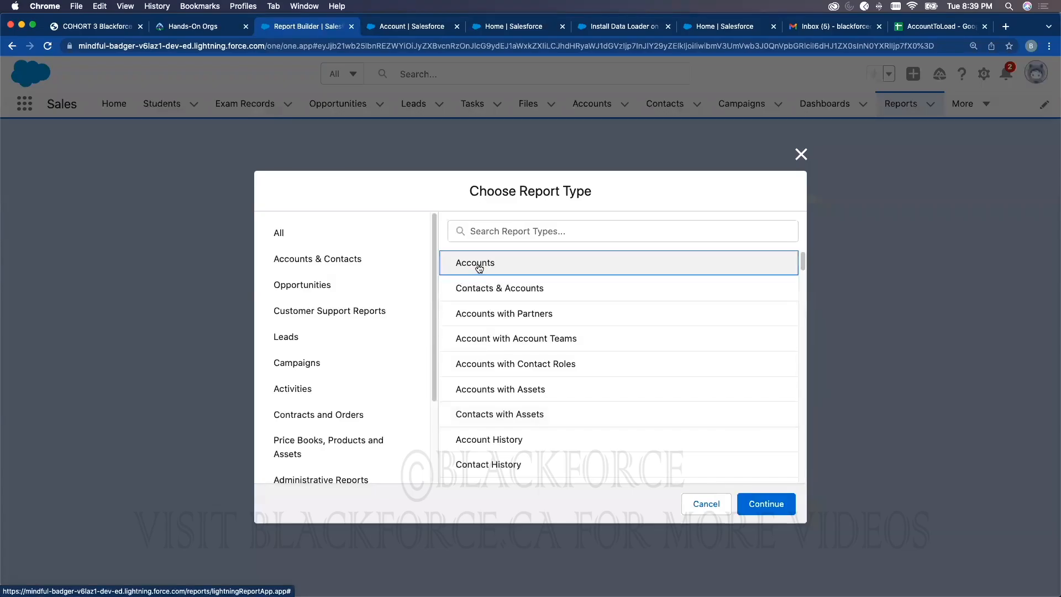
drag(470, 191, 591, 191)
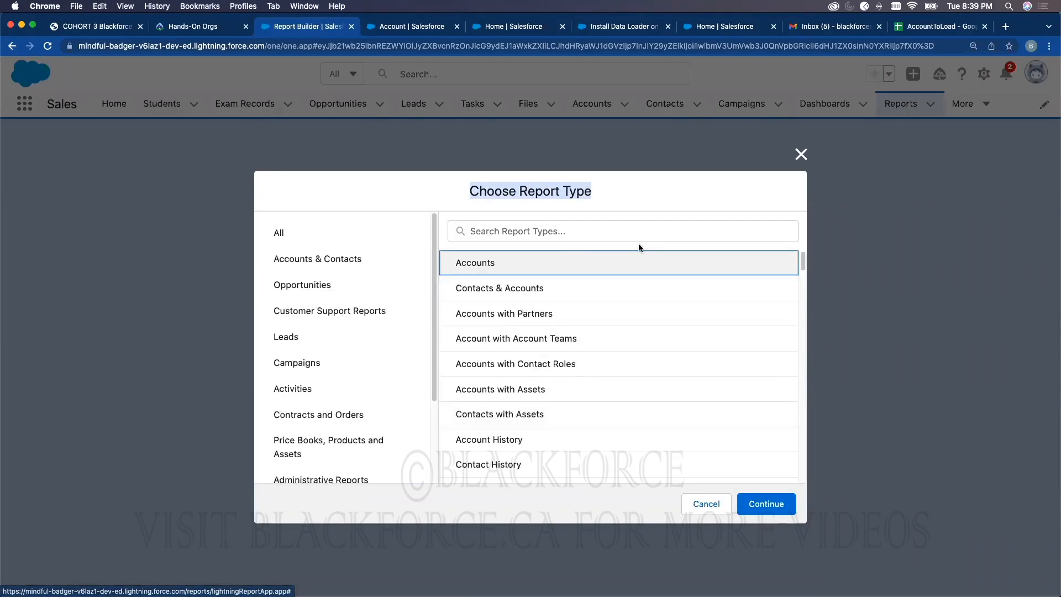
click(524, 190)
drag(524, 191, 592, 189)
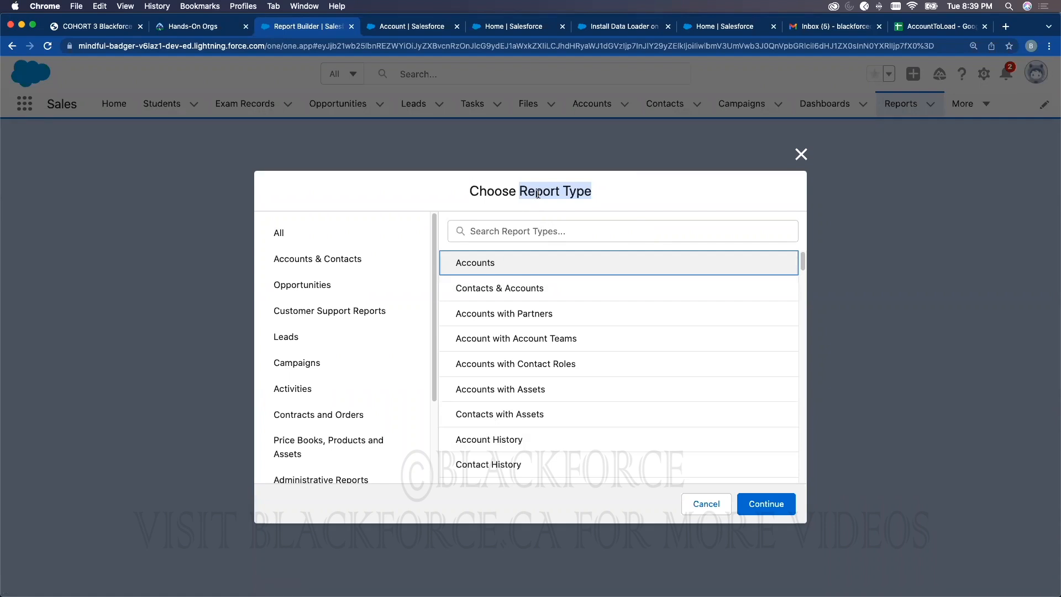
drag(470, 194, 591, 182)
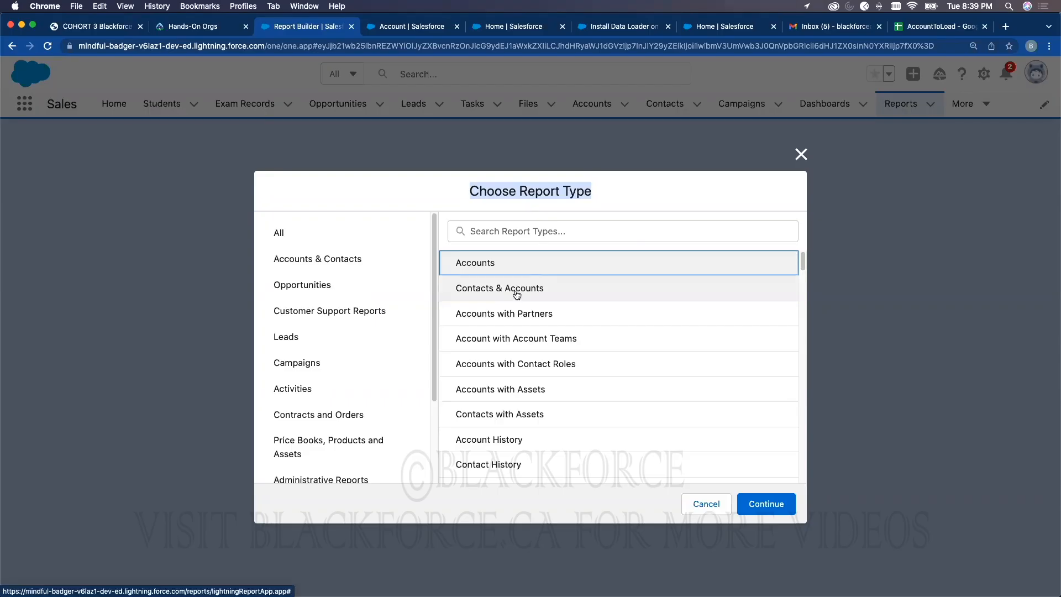
Step: Browse the report categories and continue with the Accounts & Contacts > Accounts report type
click(326, 287)
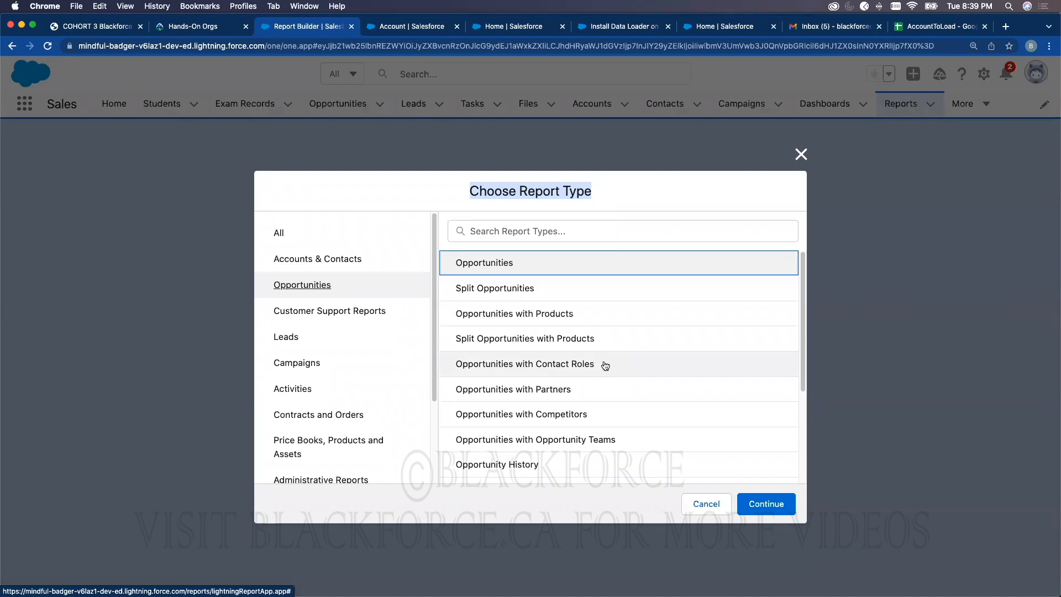
scroll(553, 342, down, 5)
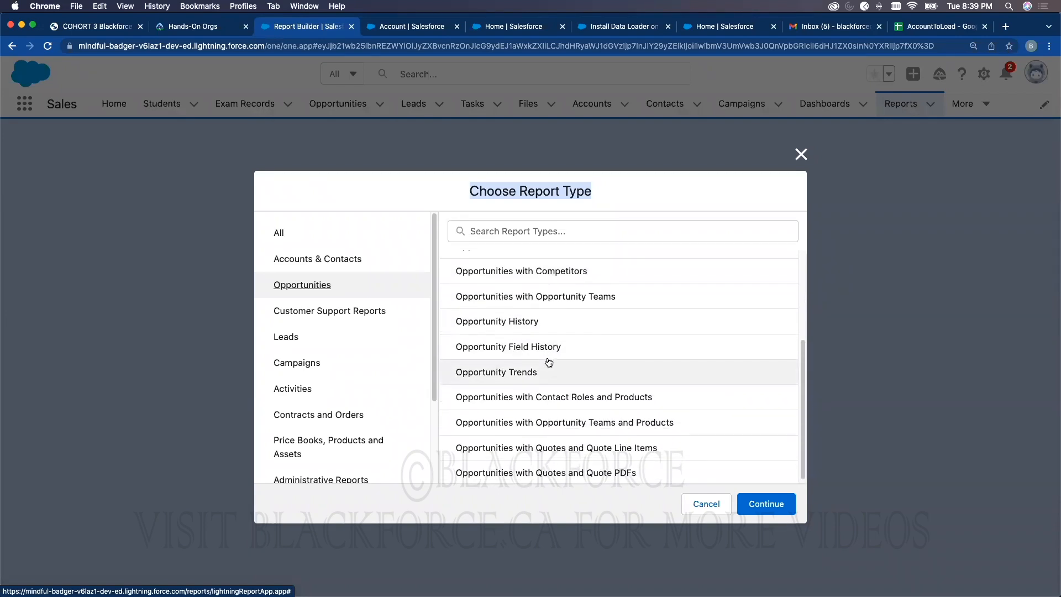
scroll(547, 363, up, 5)
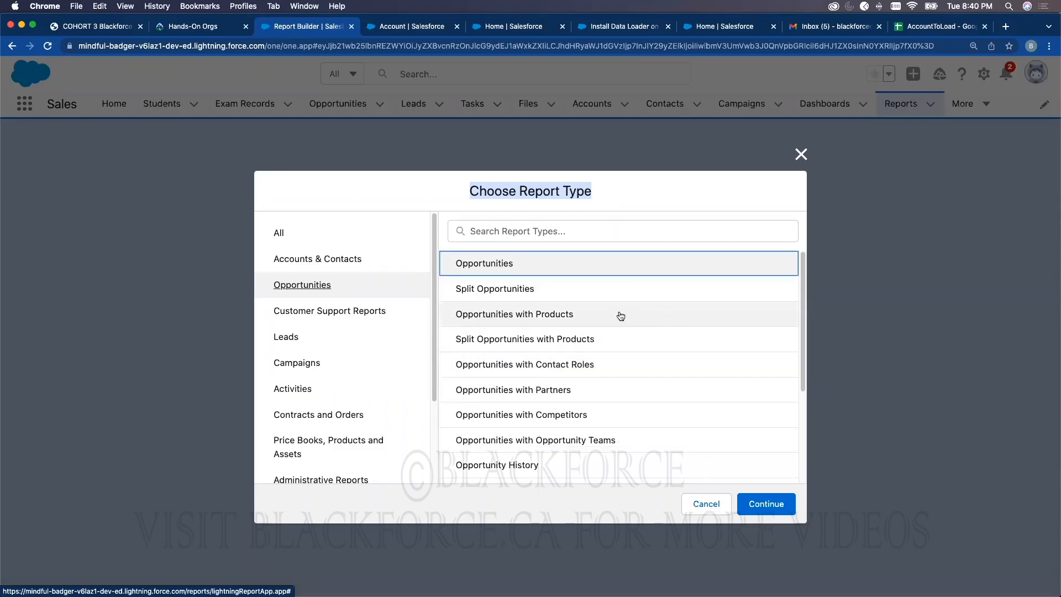
click(335, 259)
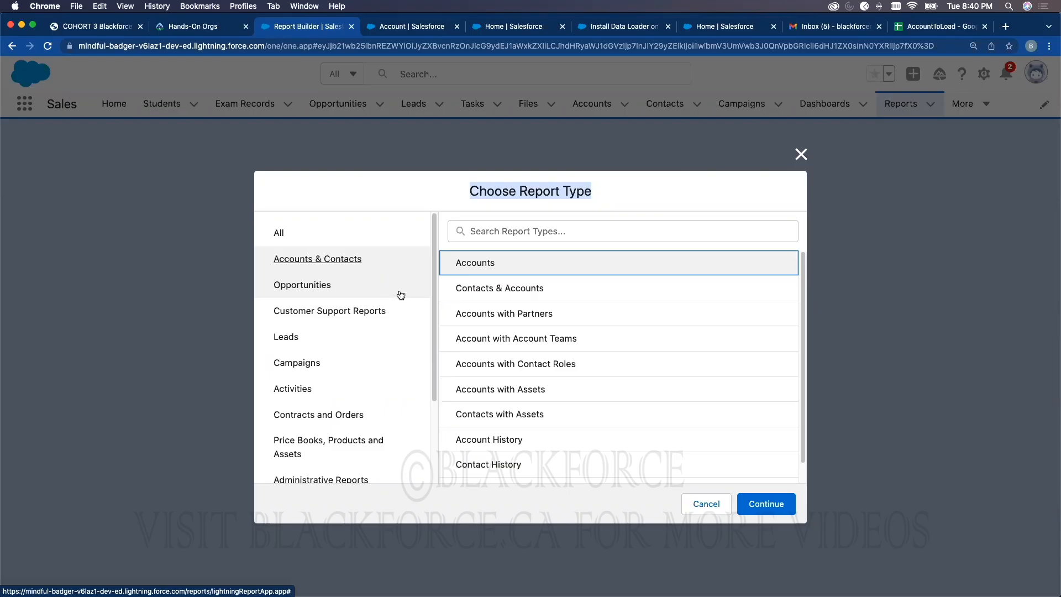
click(466, 265)
click(769, 507)
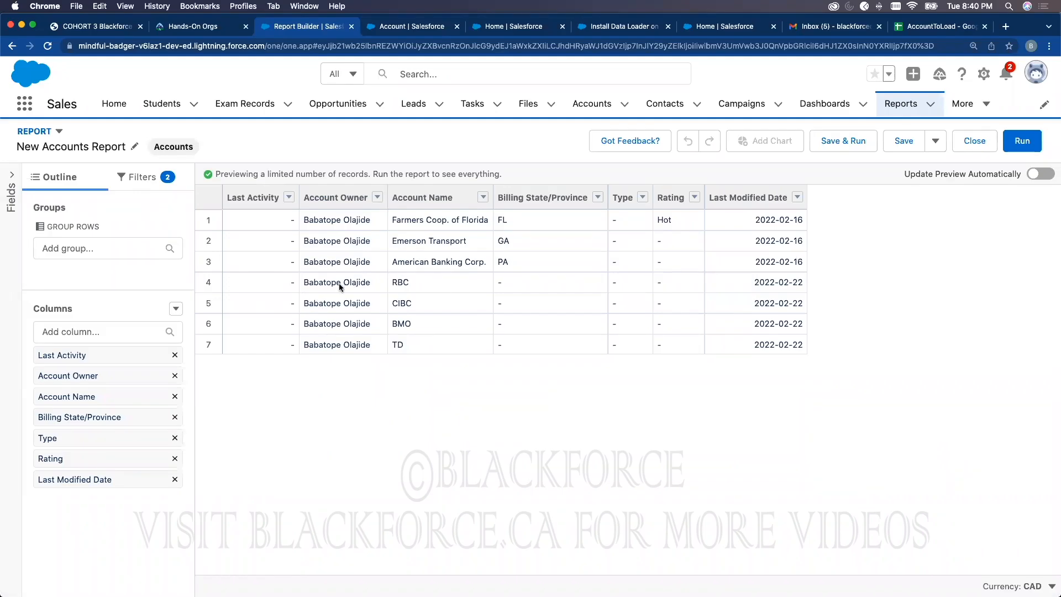
Step: Set the report filters to Show Me All accounts and Created Date range All Time
click(145, 184)
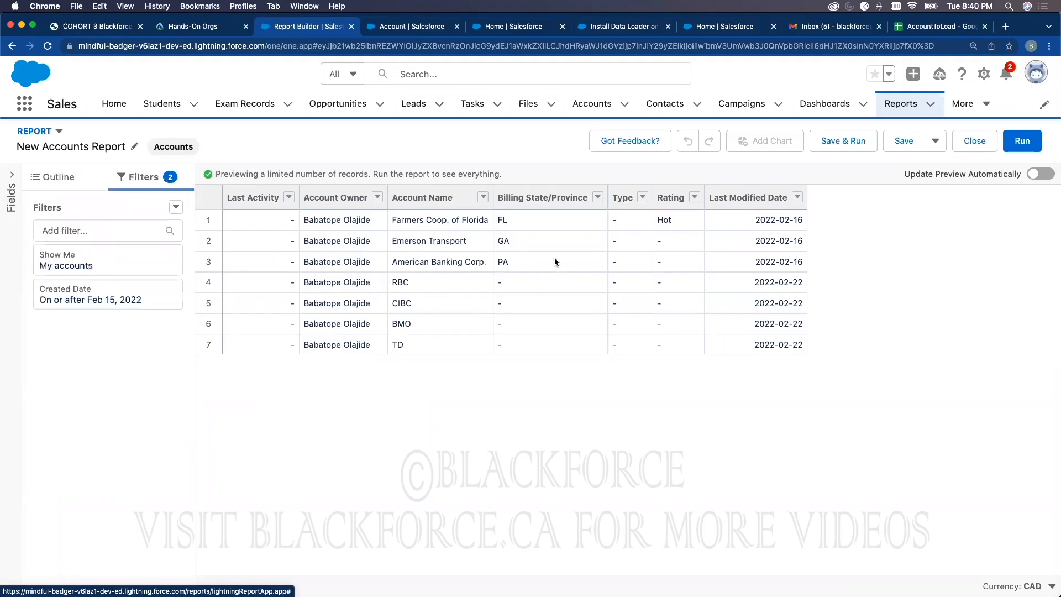
click(83, 268)
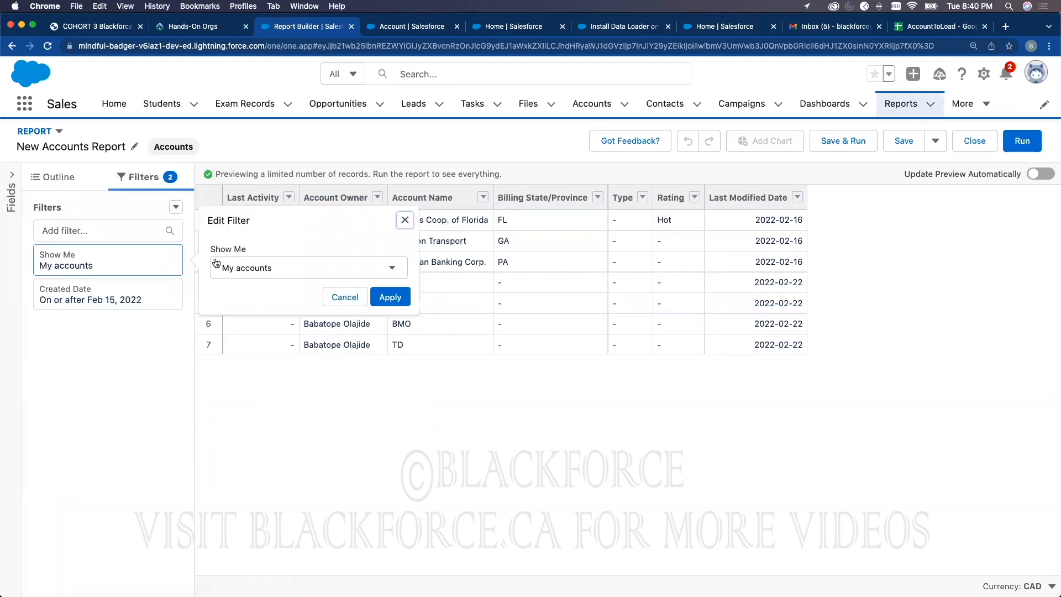
click(234, 269)
click(243, 345)
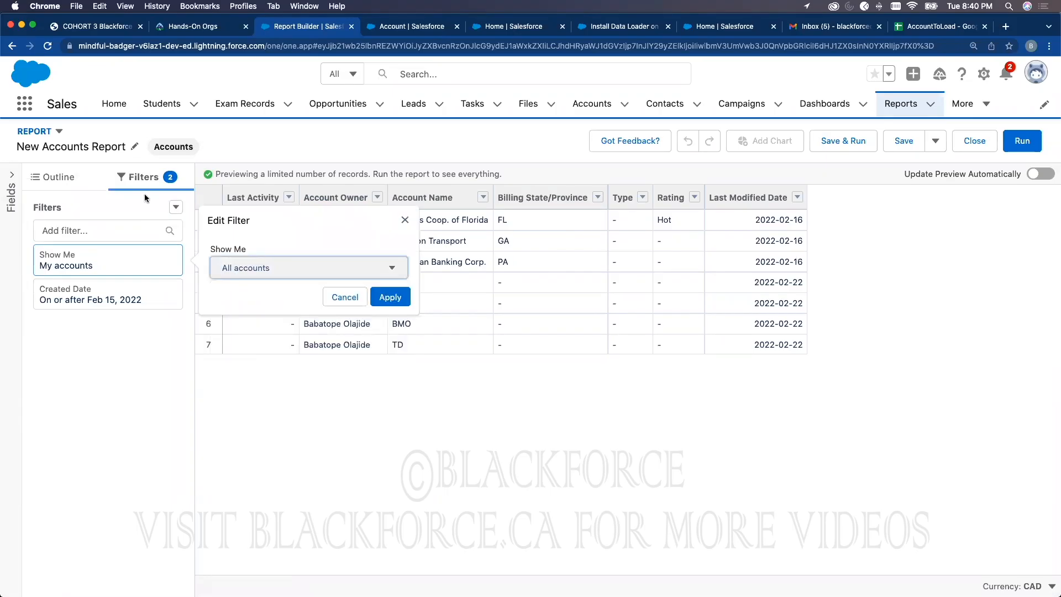
click(400, 300)
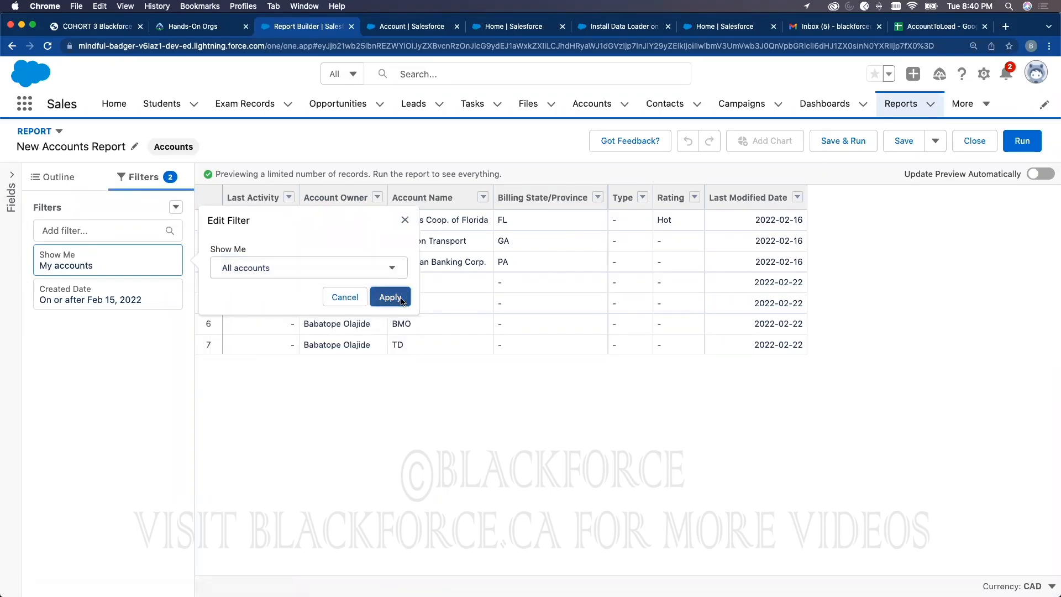
click(141, 300)
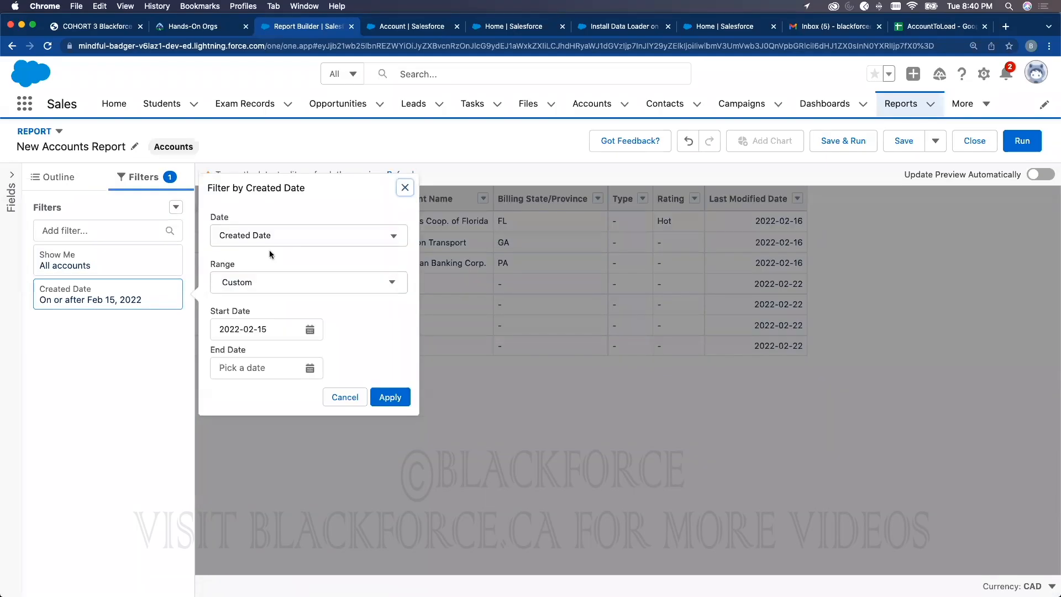
click(256, 286)
click(265, 307)
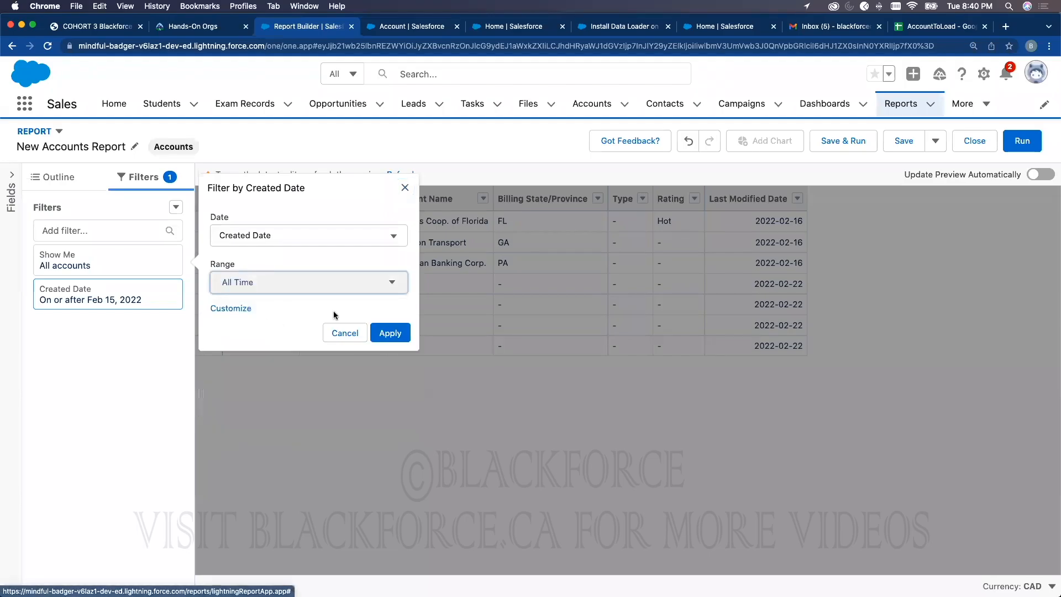
click(390, 330)
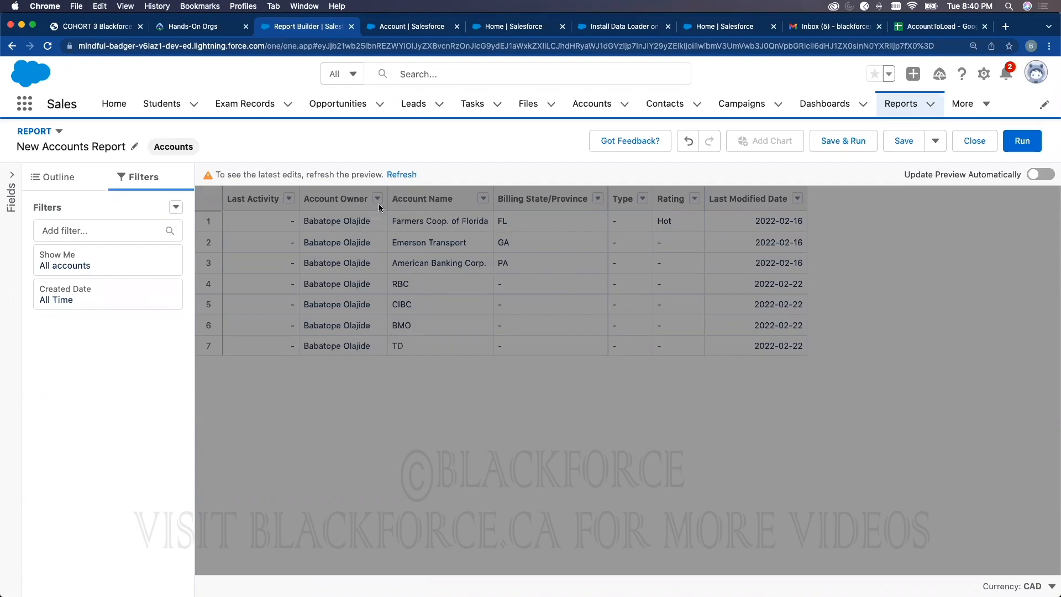
Step: Turn on Update Preview Automatically and return to the report's groups and columns
click(1045, 176)
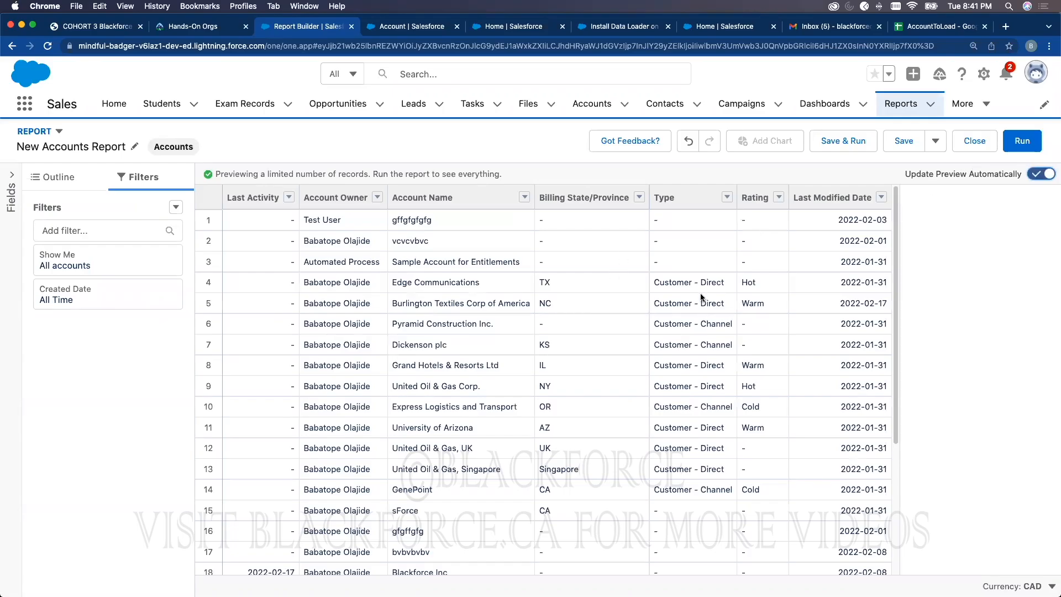
scroll(691, 359, down, 7)
scroll(683, 419, up, 7)
click(74, 185)
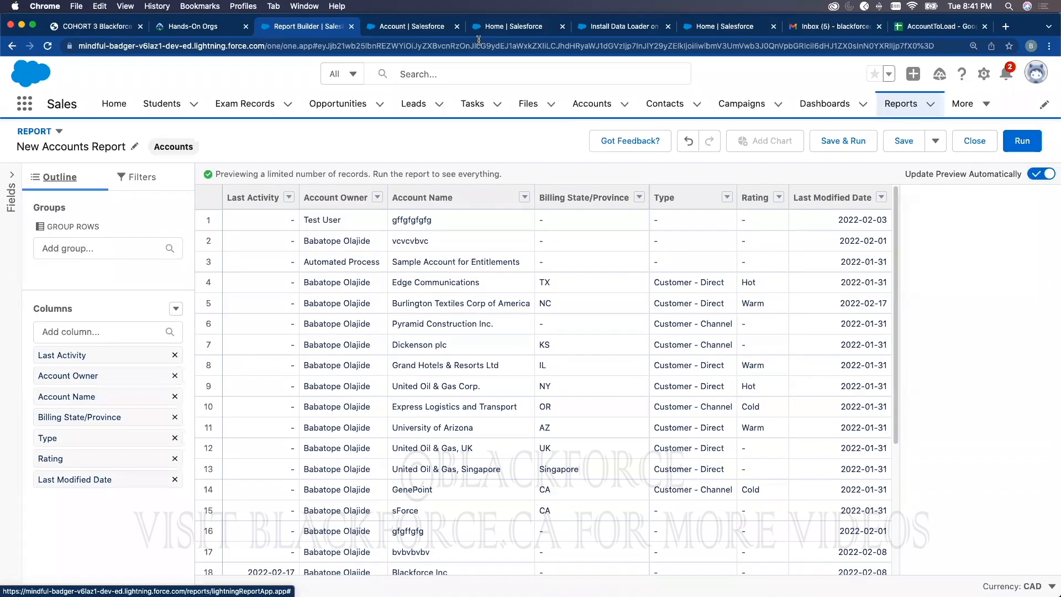
Step: Add the heading 'ID' in cell F1 of the AccountToLoad sheet
click(907, 31)
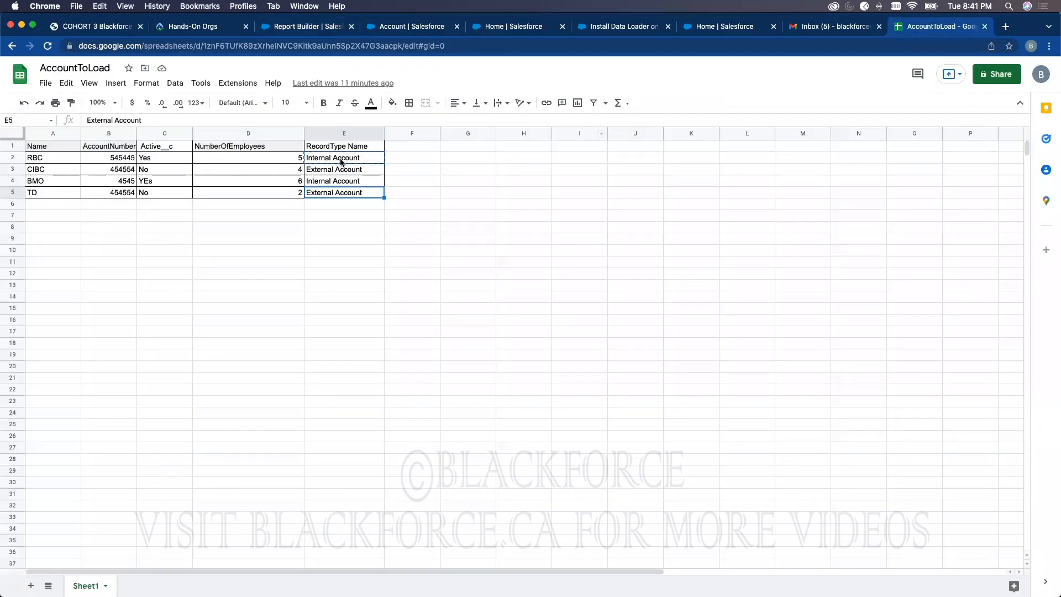
click(412, 170)
key(Escape)
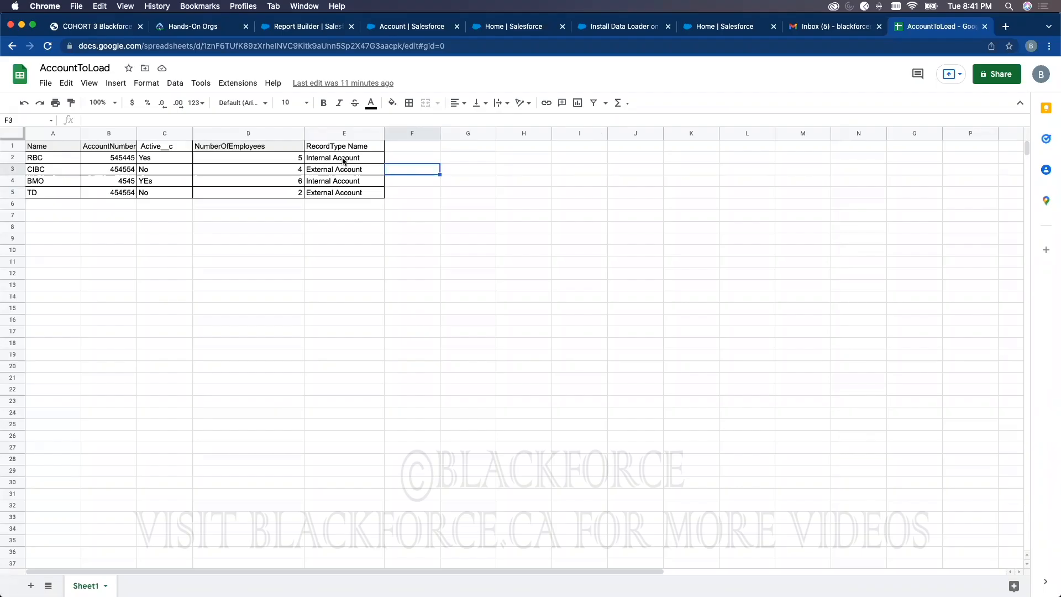
click(399, 148)
text(ID)
key(Return)
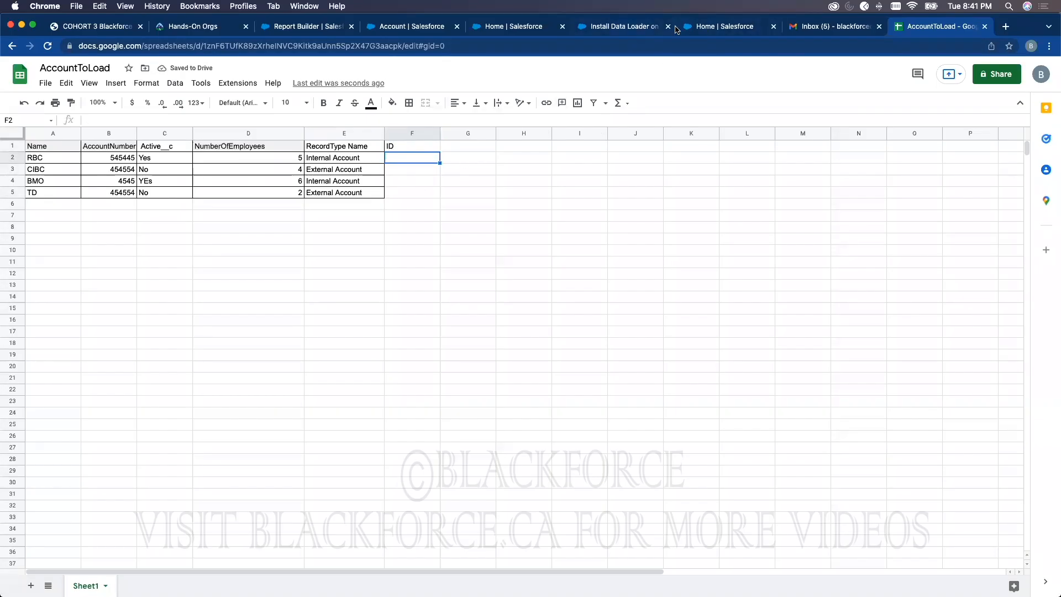
Step: Cycle through the browser tabs back to the Salesforce Account setup page
click(644, 29)
click(697, 28)
click(517, 31)
Step: Add the Account ID column to the New Accounts report preview
click(425, 29)
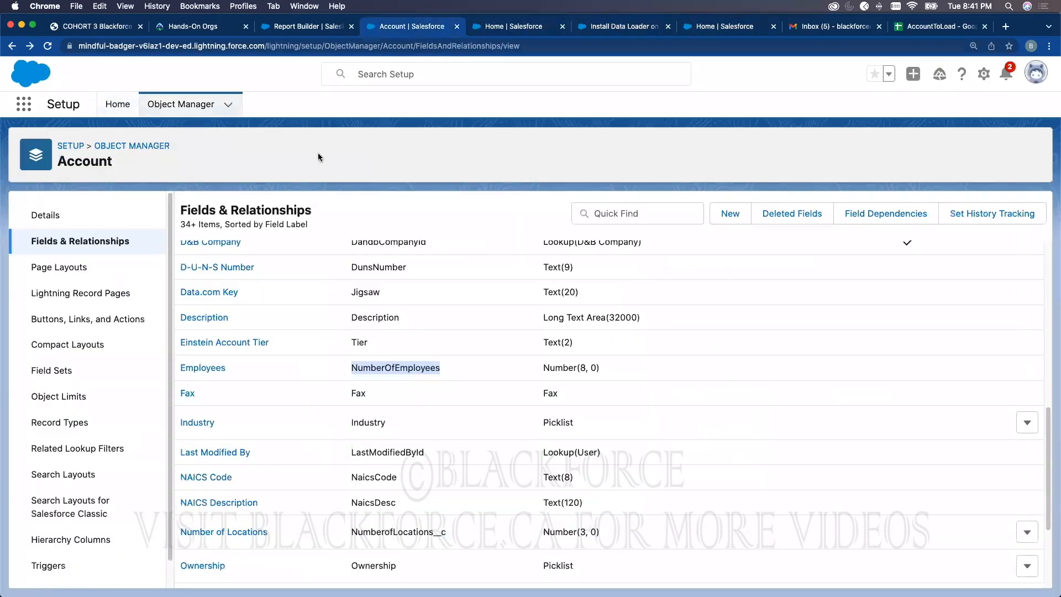
click(309, 27)
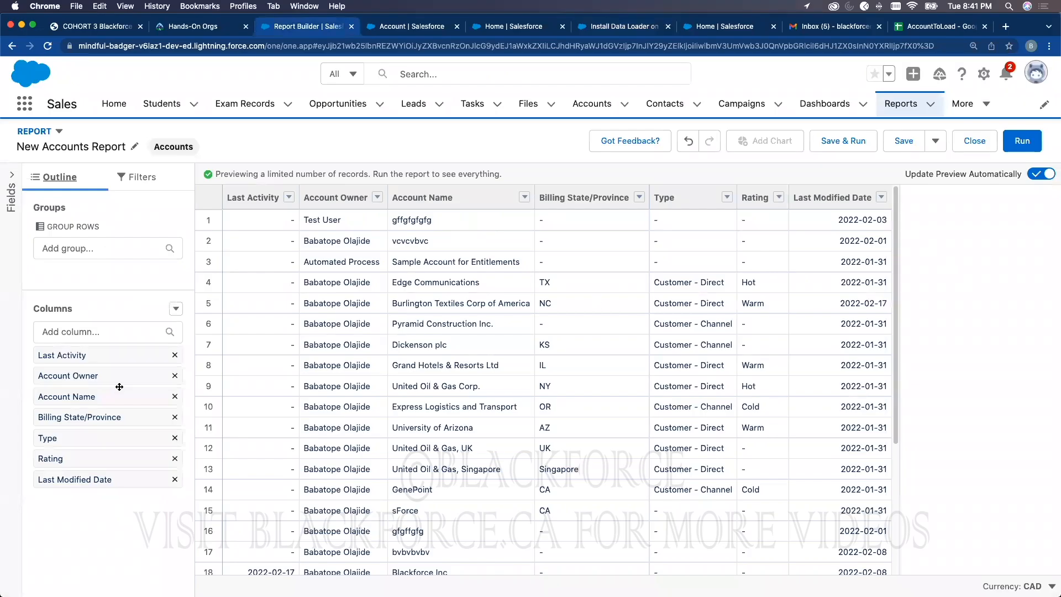
click(68, 334)
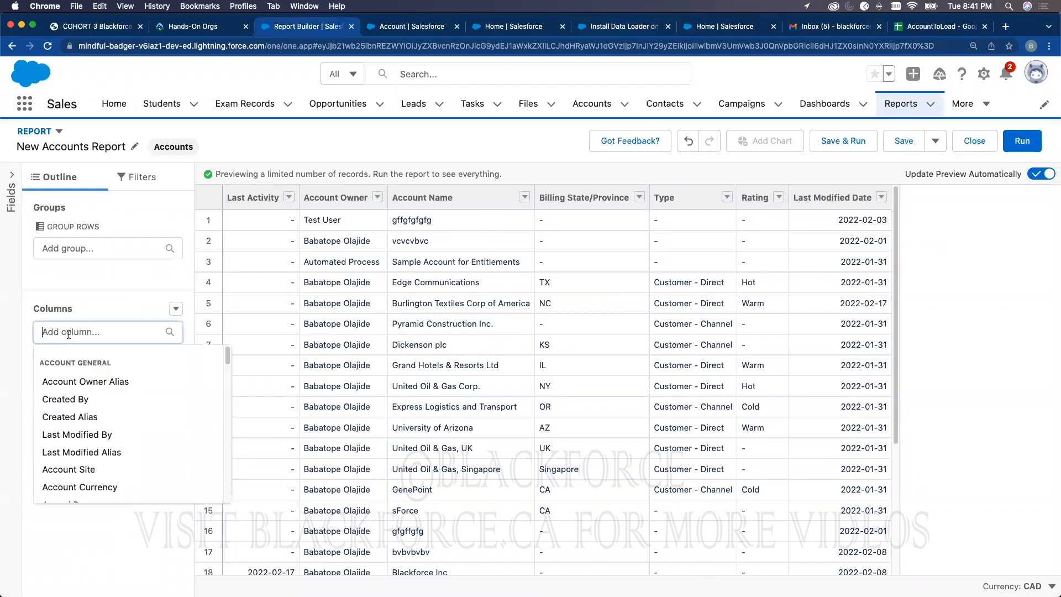
text(ID)
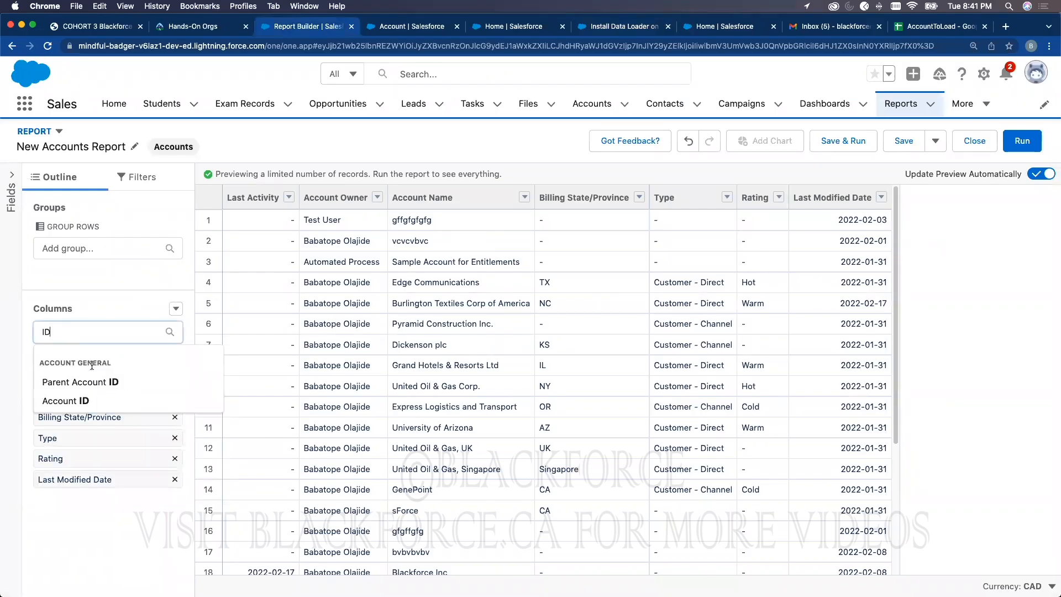
click(82, 400)
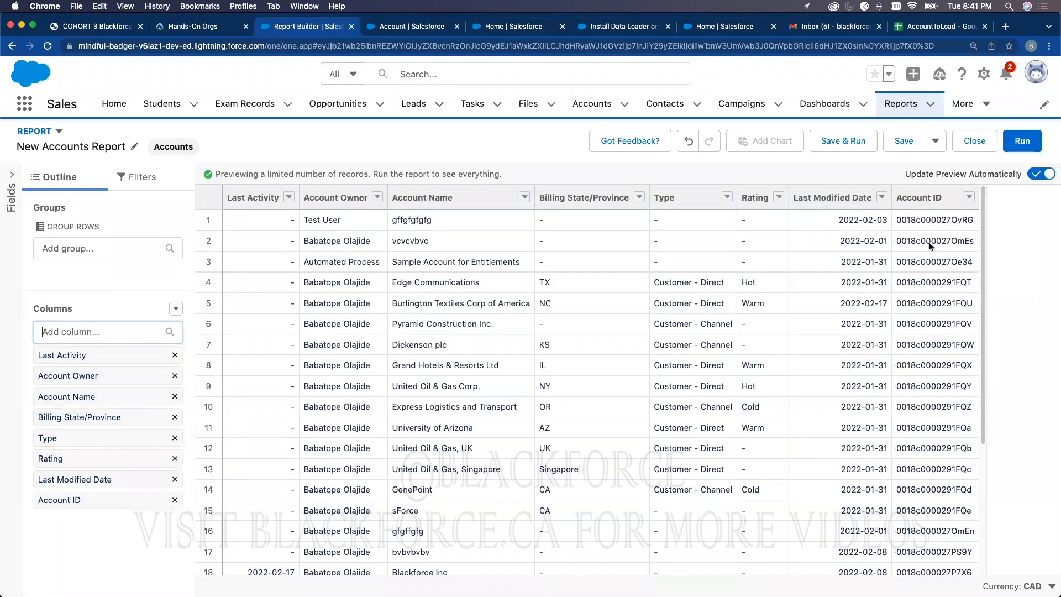
Step: Open the Sales app's Accounts list and view the RBC account record
click(403, 28)
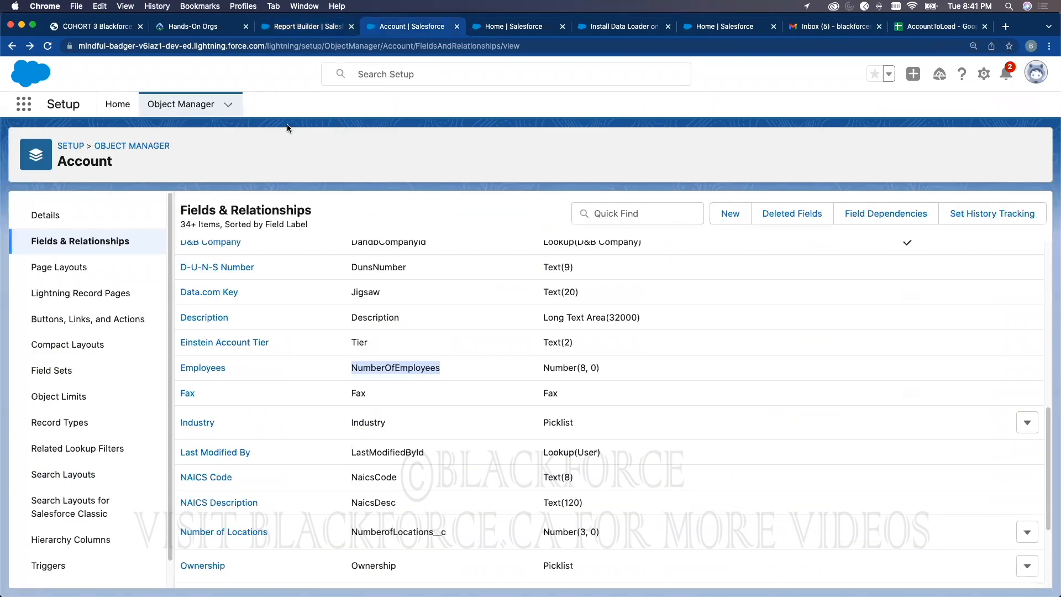
click(279, 26)
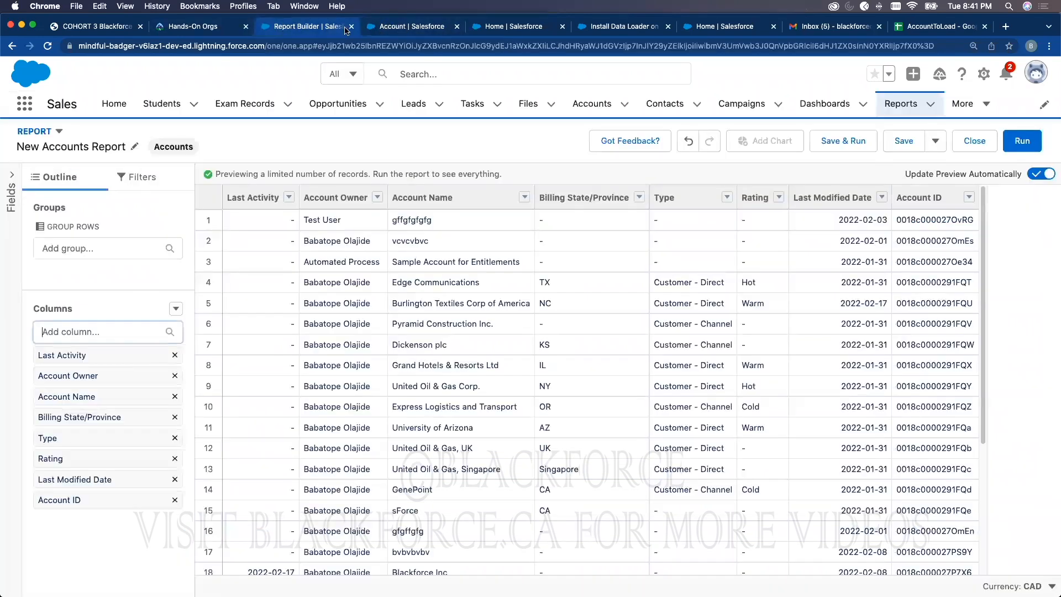
click(478, 31)
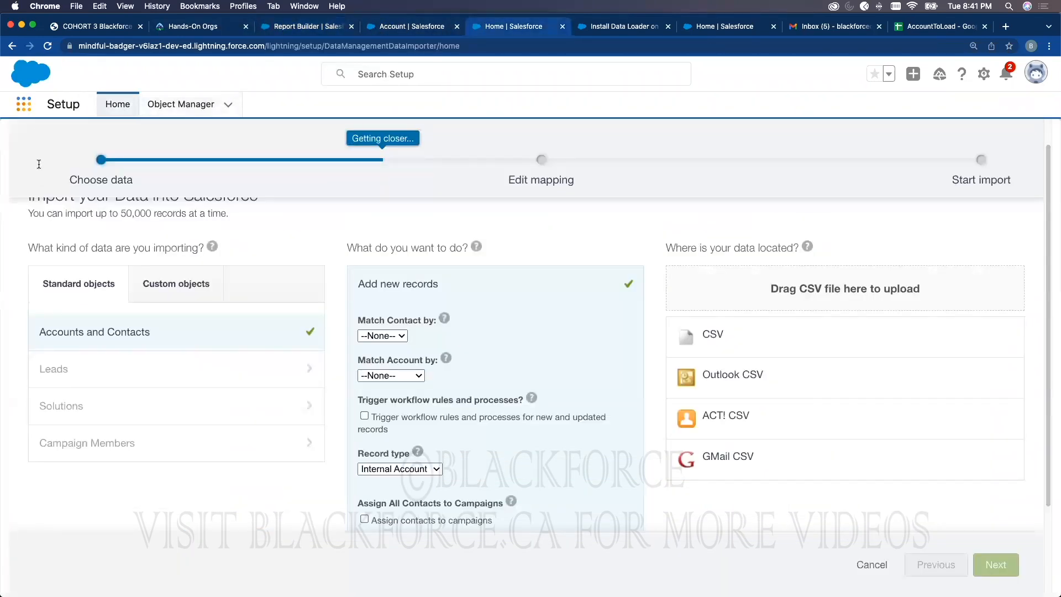
click(23, 104)
click(54, 325)
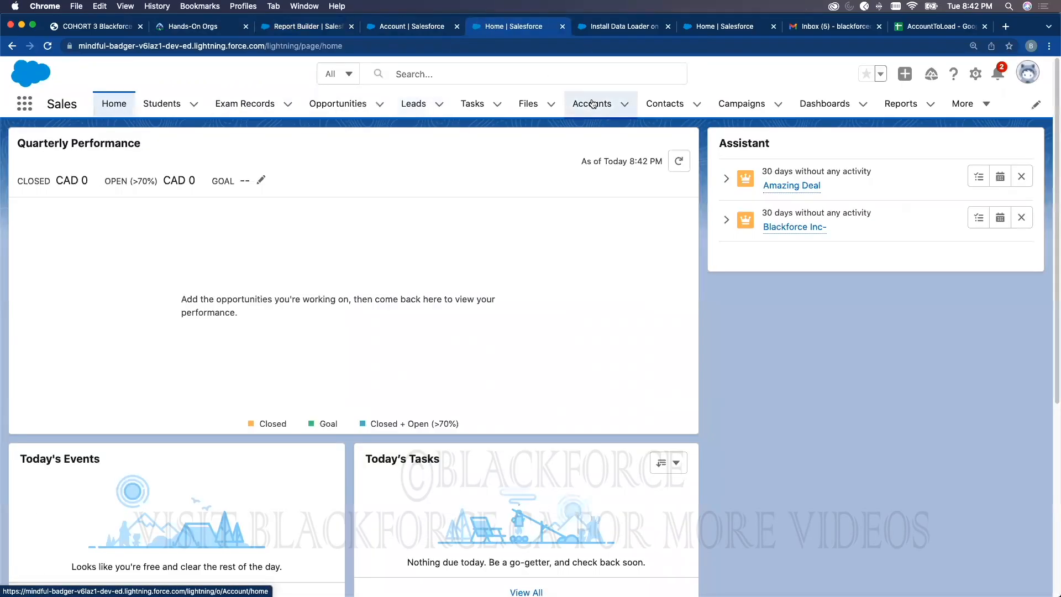
click(592, 104)
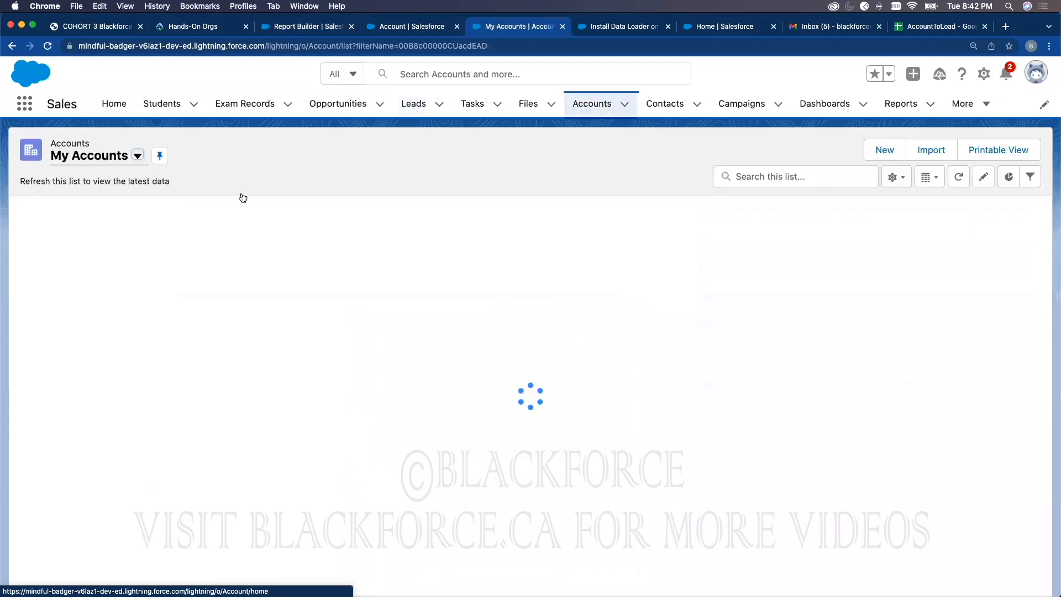
click(65, 229)
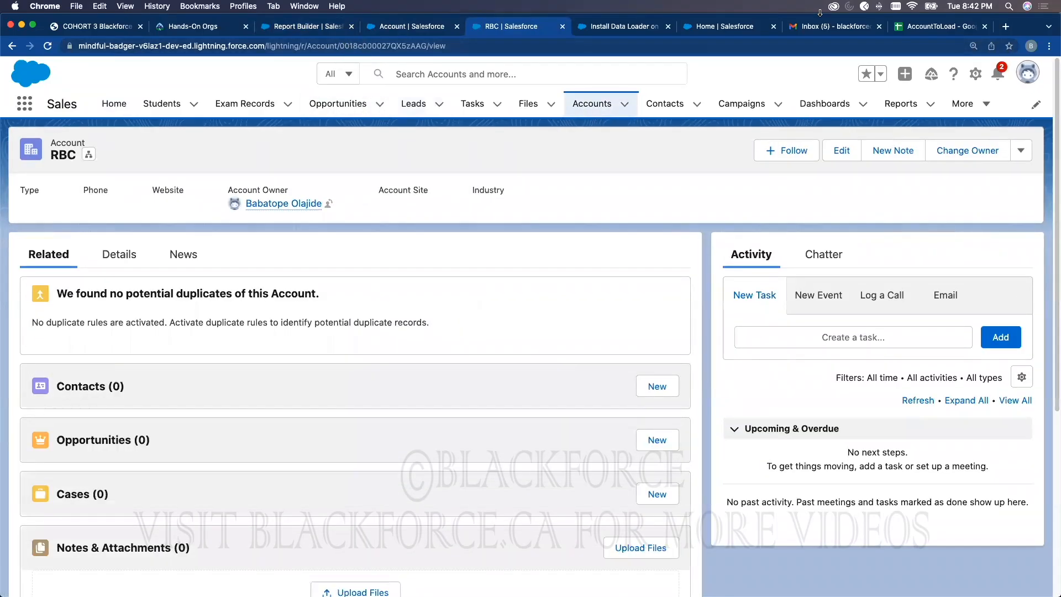
Step: Return to the report preview and point out RBC's Account ID among rows 24–27
click(427, 28)
click(317, 28)
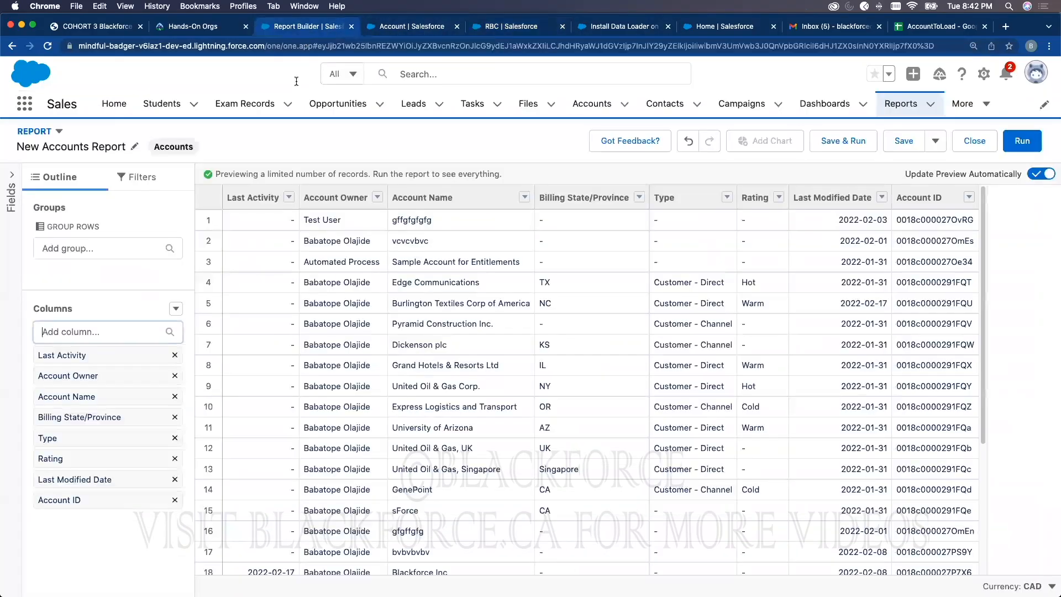
scroll(727, 429, down, 5)
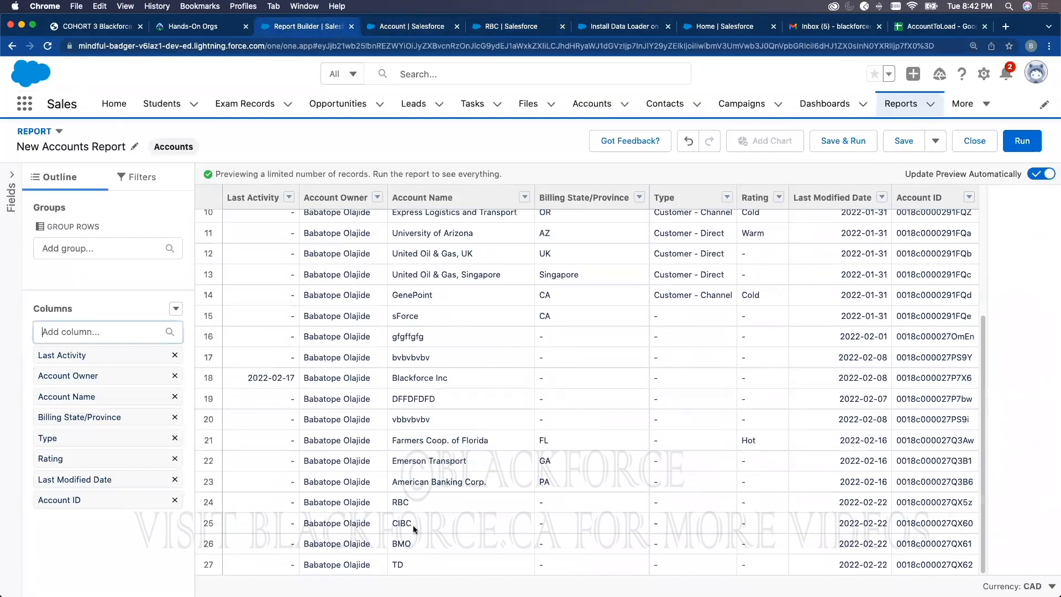
click(916, 501)
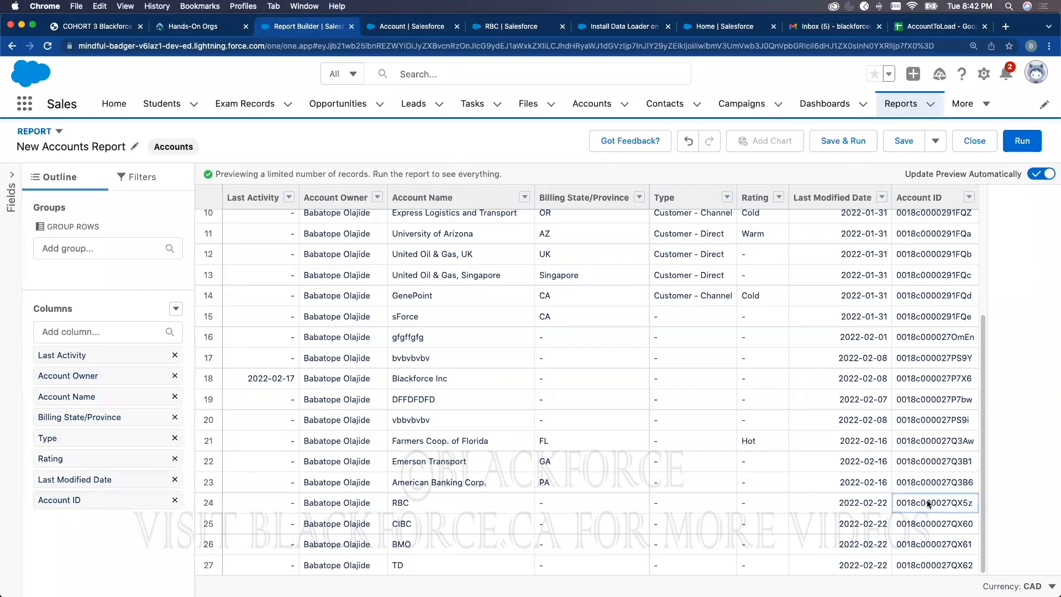
Step: Run the report and save it as 'New Accounts Report' in the Public Reports folder
click(1022, 148)
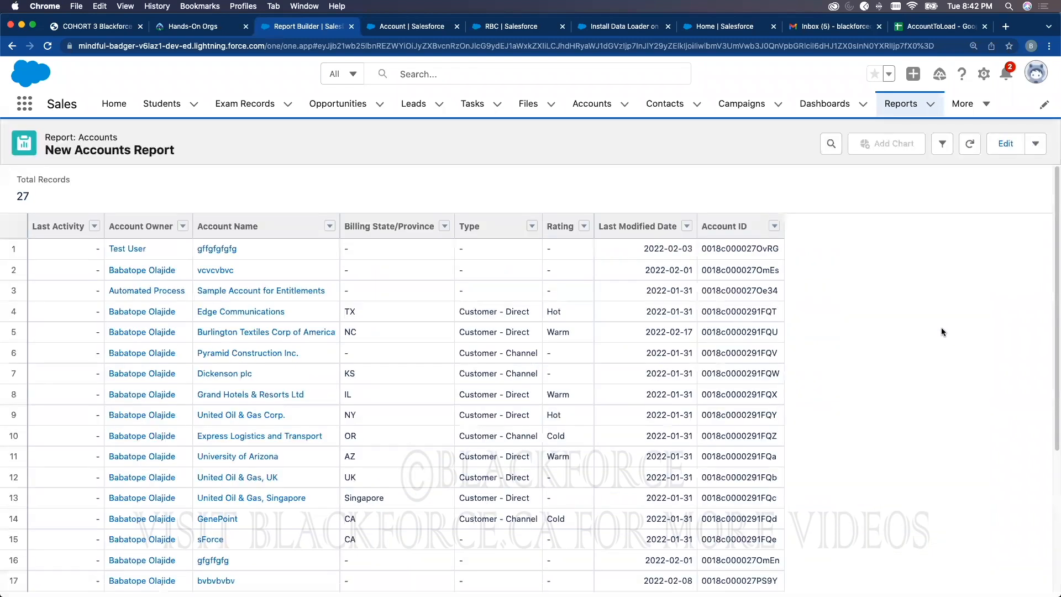
click(1035, 145)
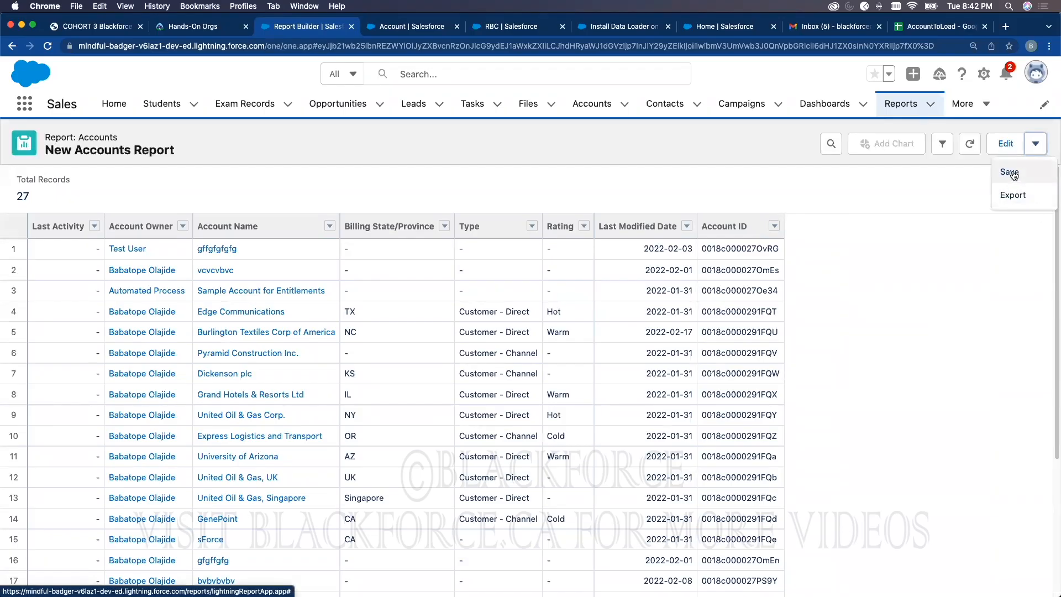
click(1010, 172)
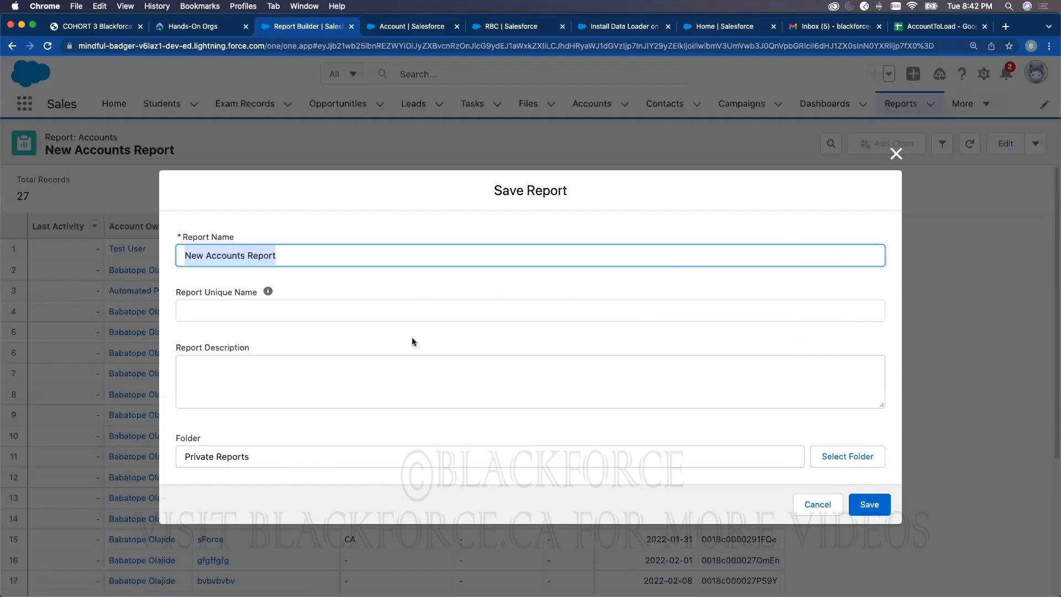
click(383, 452)
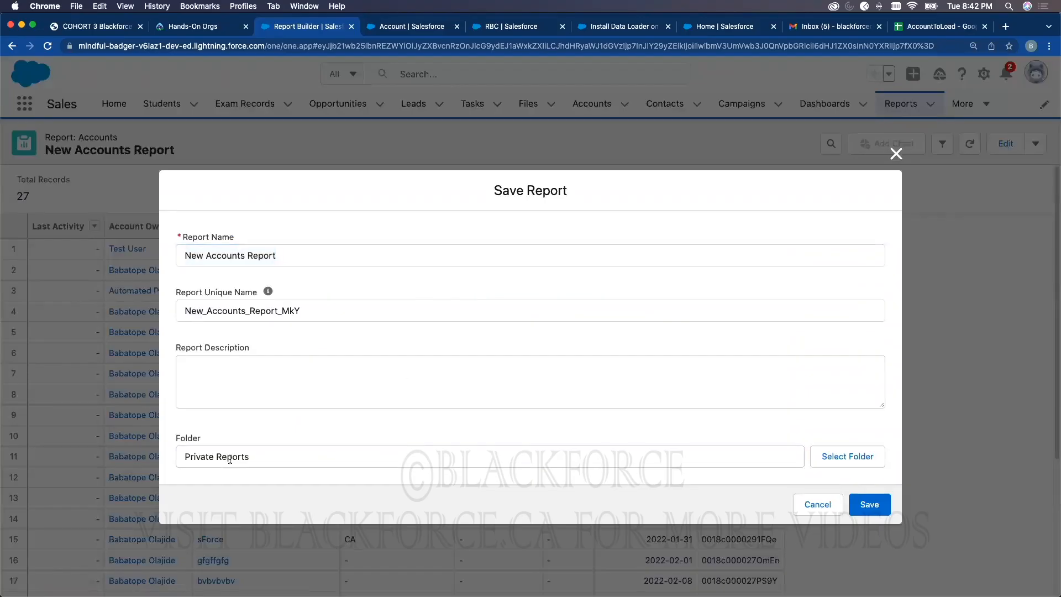
click(849, 456)
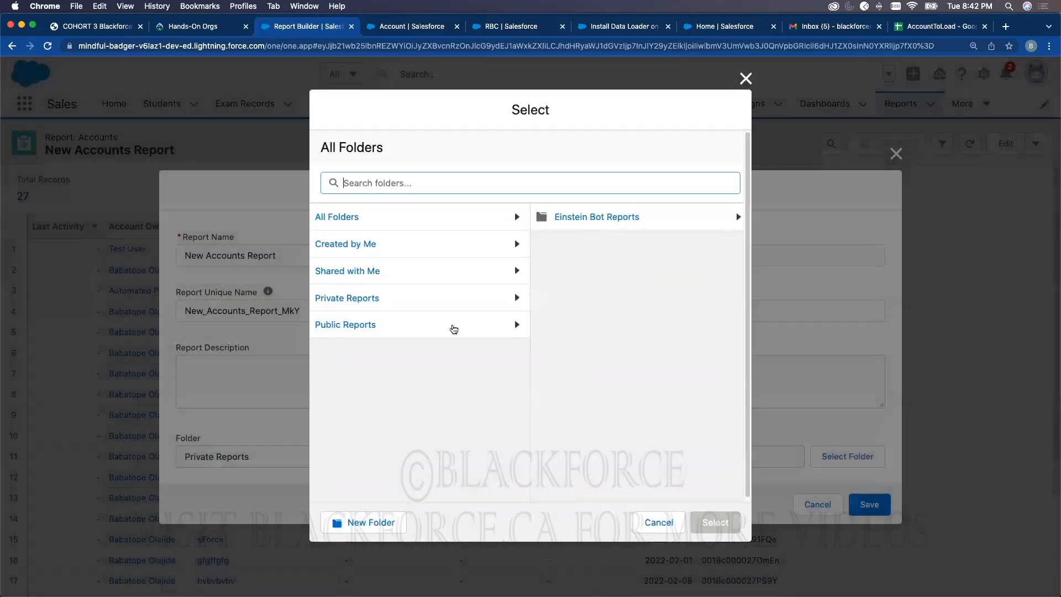
click(348, 325)
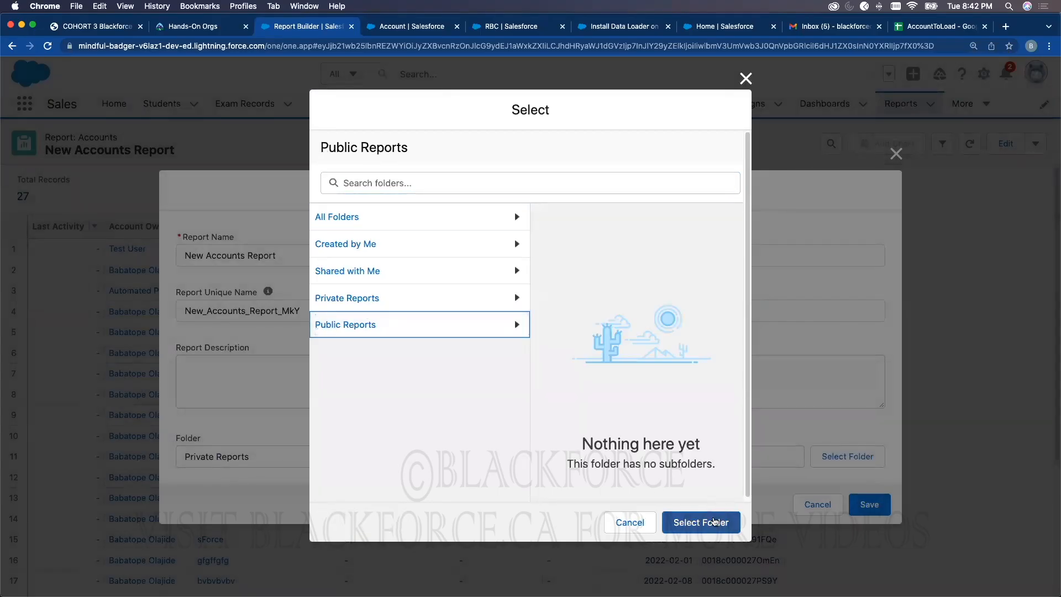
click(713, 523)
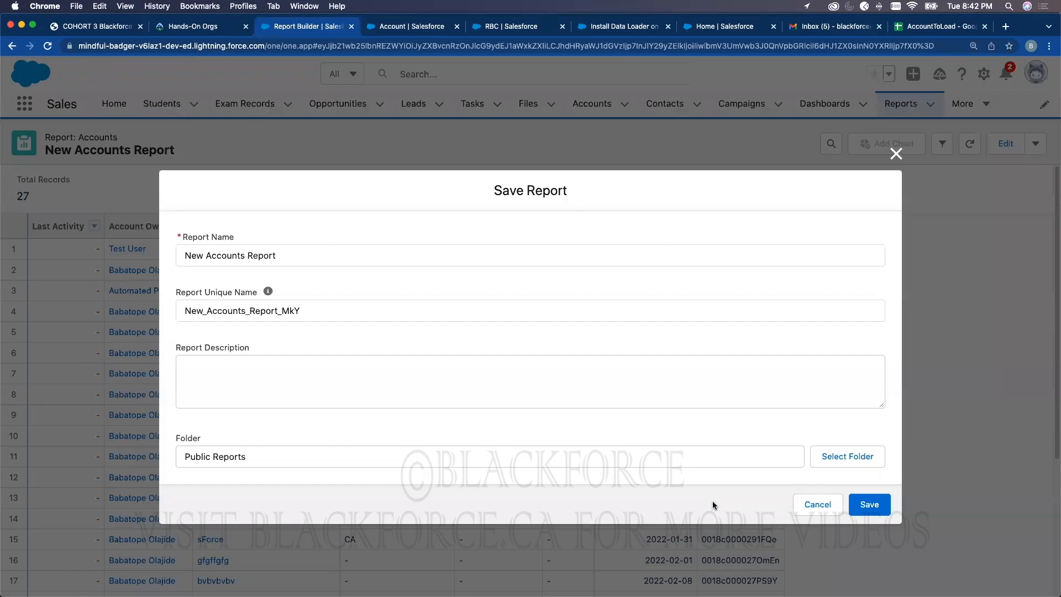
click(861, 506)
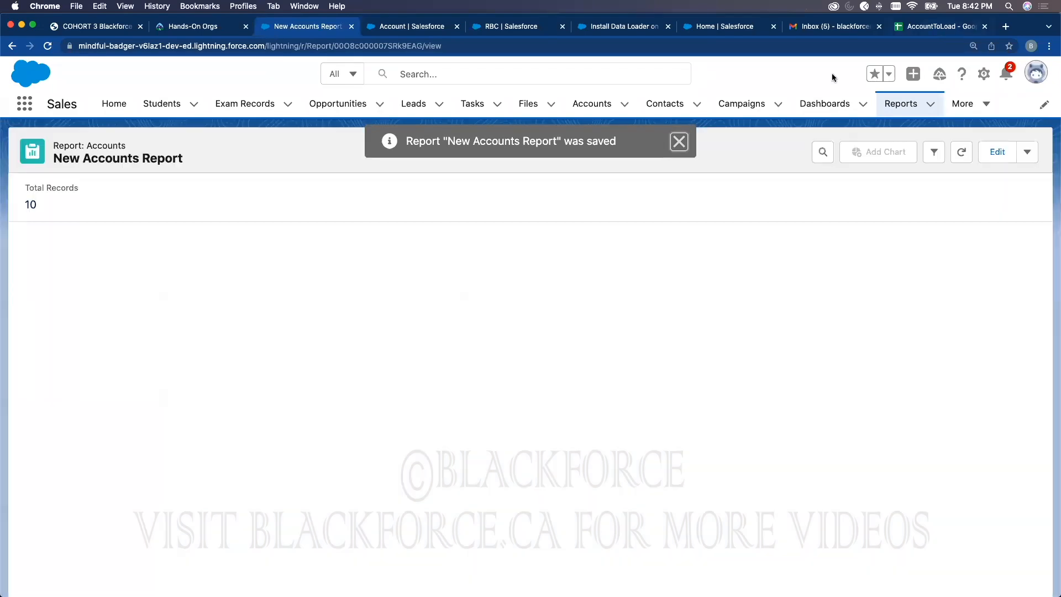
click(938, 30)
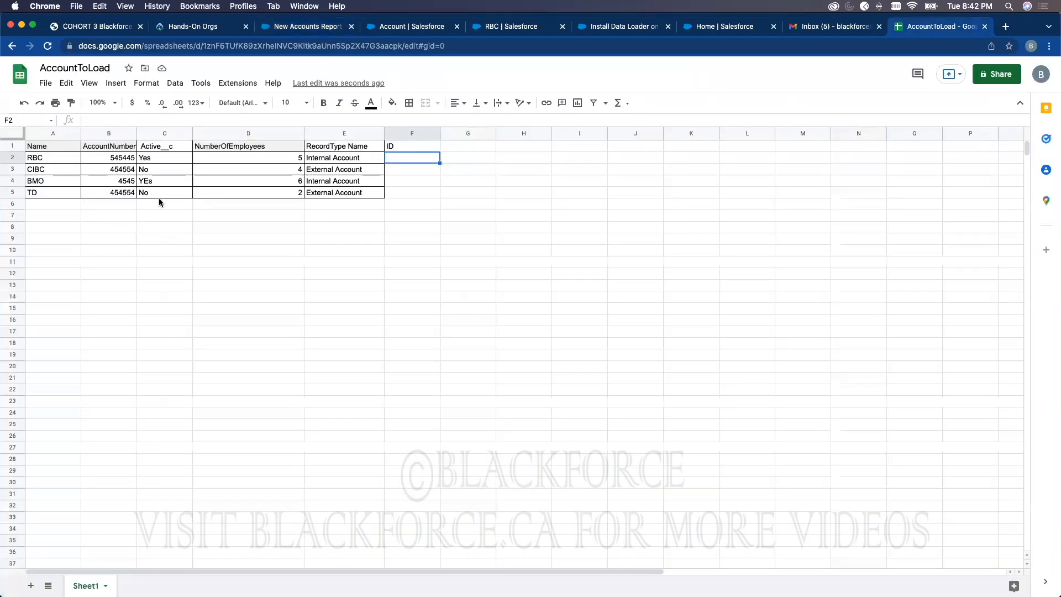
Step: Reopen New Accounts Report from the recent reports list
click(301, 27)
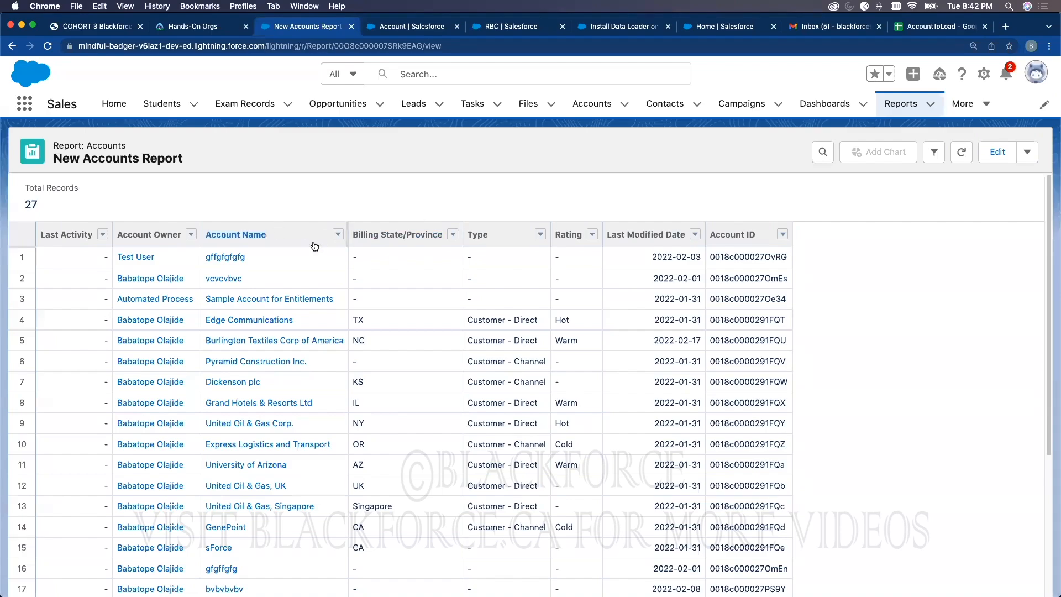
click(896, 105)
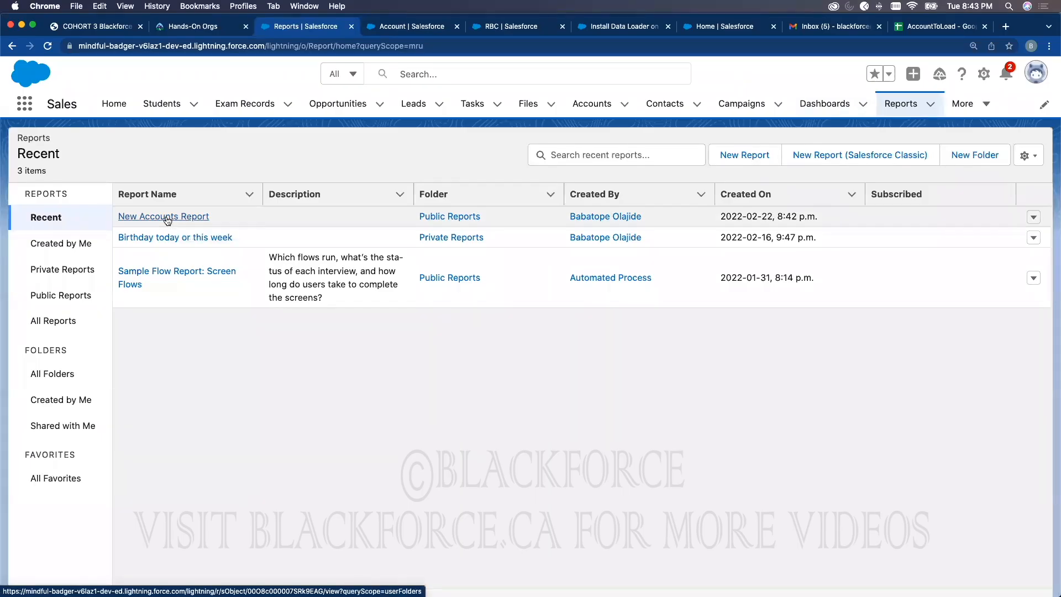
click(167, 218)
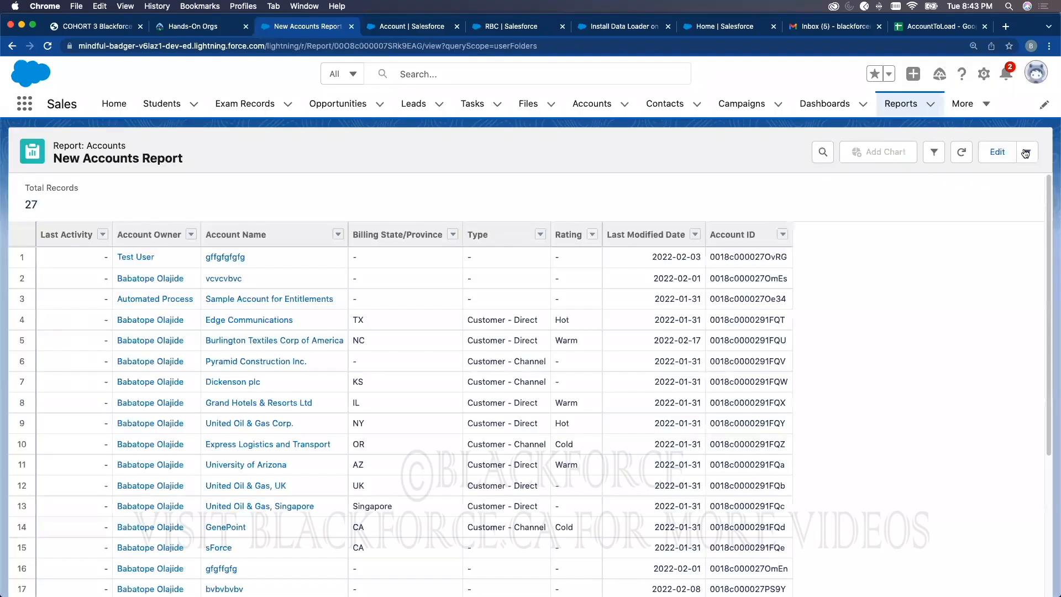
Step: Export the report as Details Only in Comma Delimited .csv format
click(1026, 151)
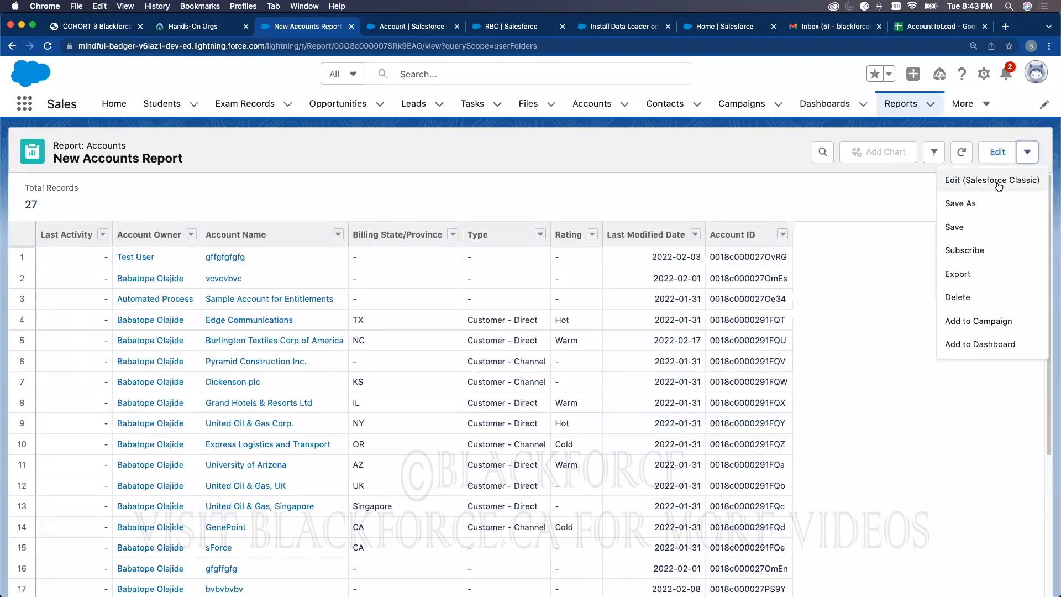
click(968, 275)
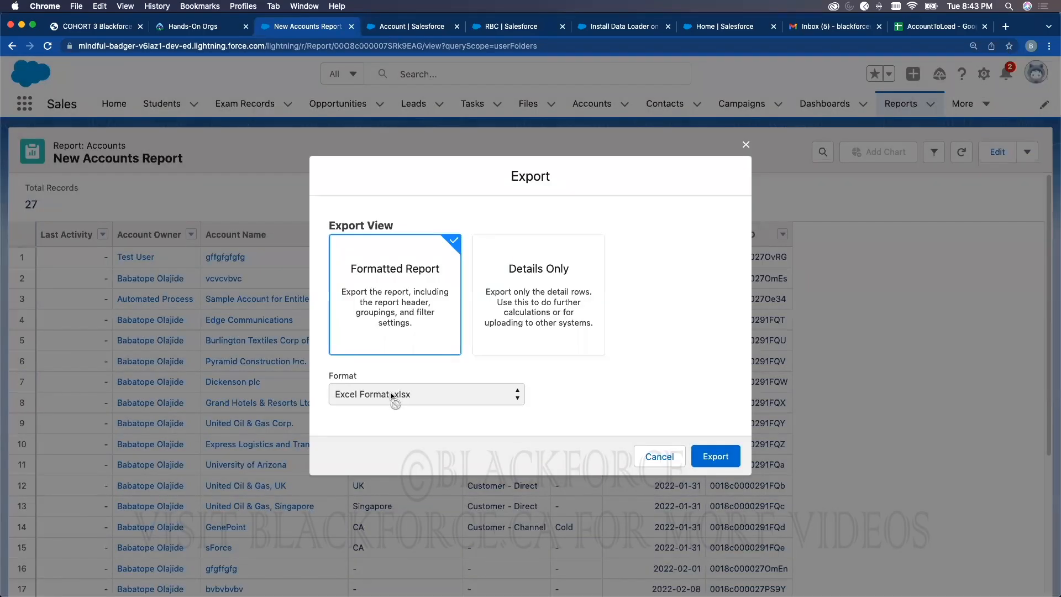
click(519, 292)
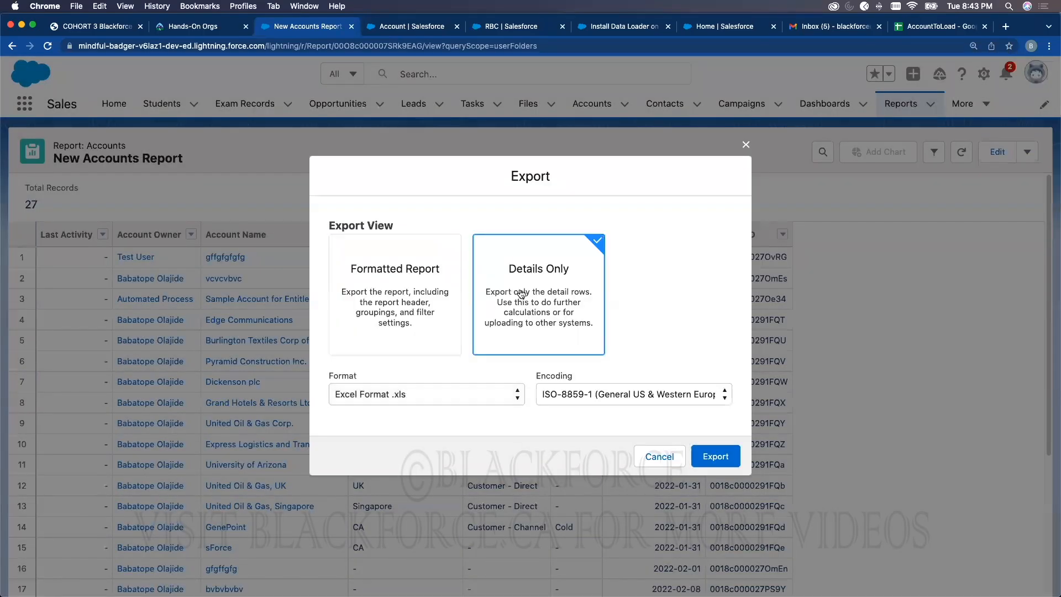
click(457, 389)
click(429, 417)
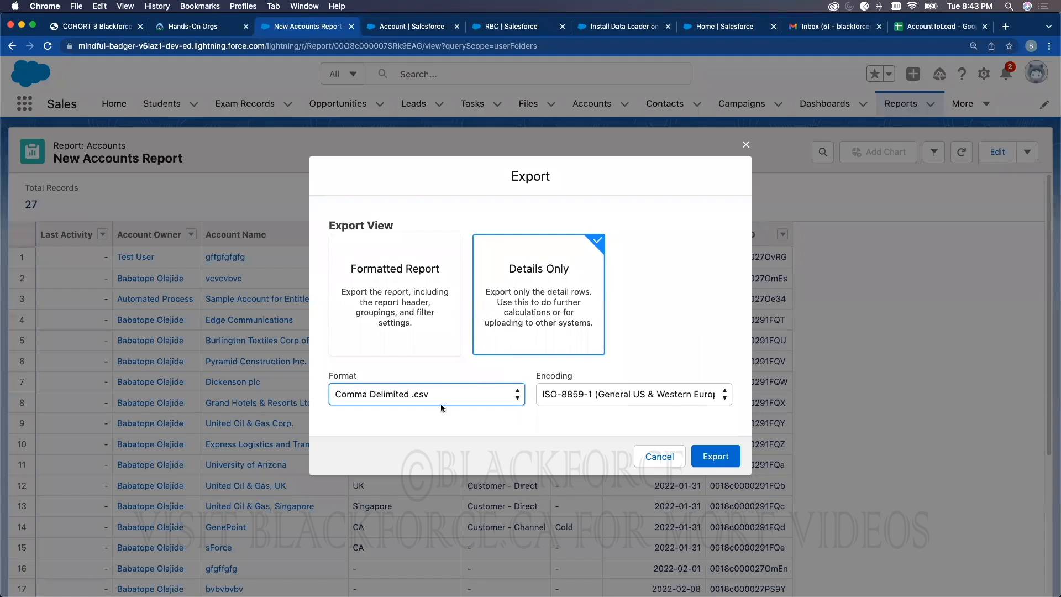
click(715, 457)
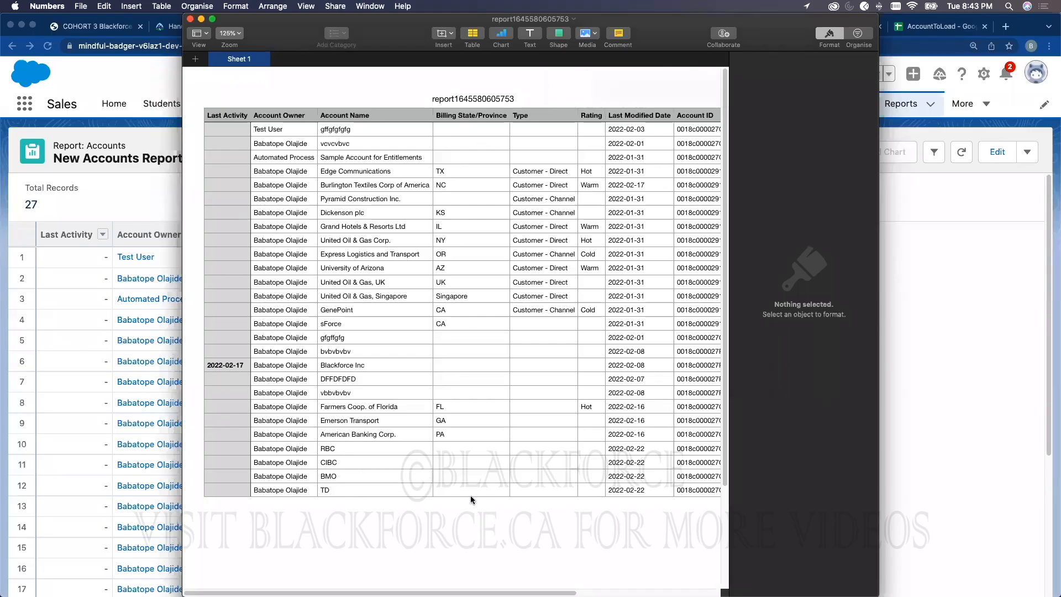
Step: Enter billing states from D25 down: TORONTO (RBC), ETOBICOKE (CIBC), MONTREAL (BMO), TORONTO (TD)
click(456, 448)
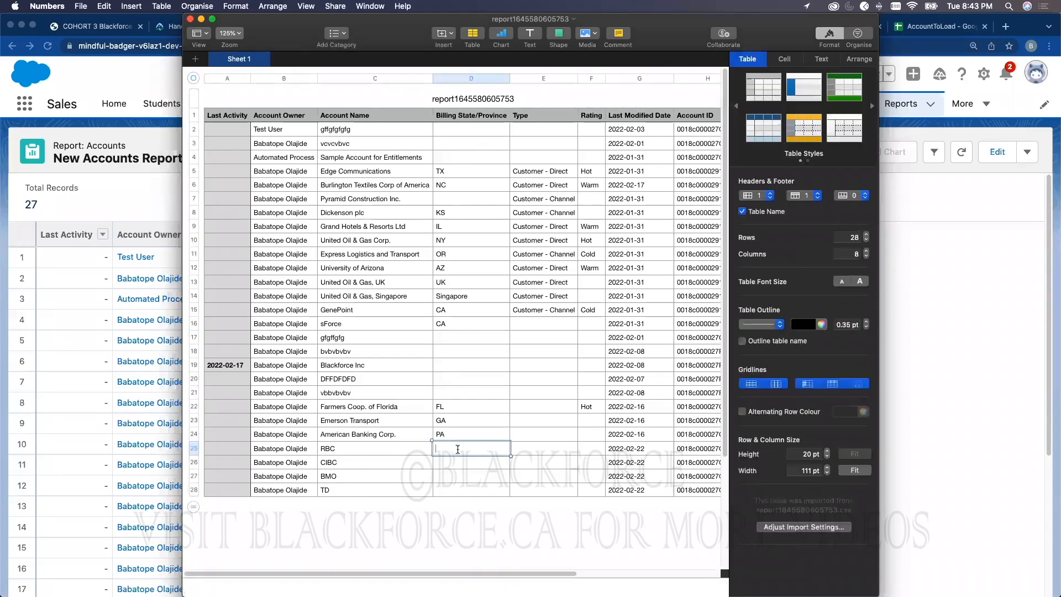
text(TORONTO)
key(Return)
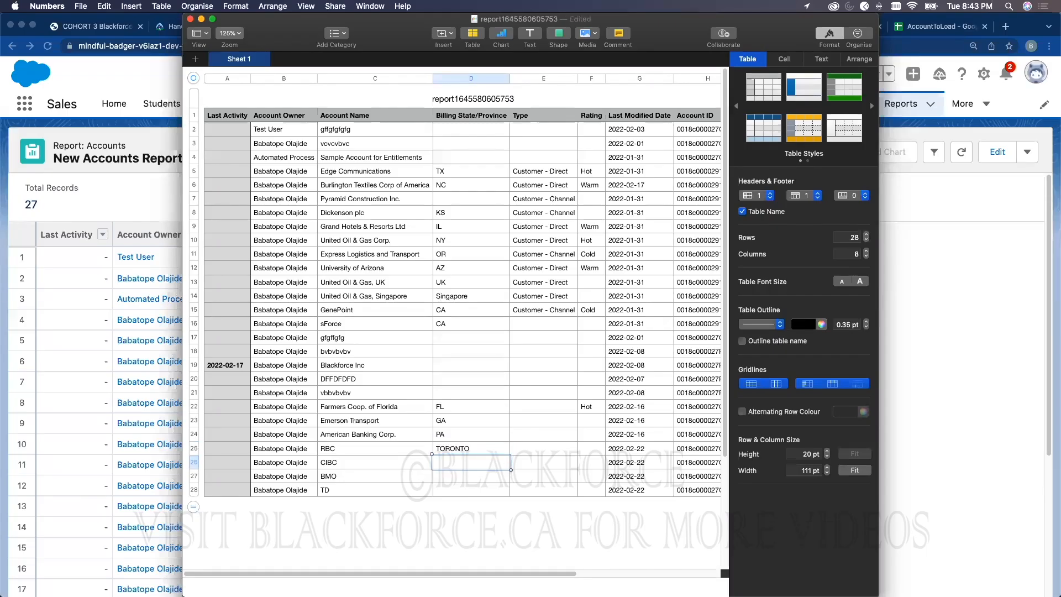
text(ETOBICOKE)
key(Return)
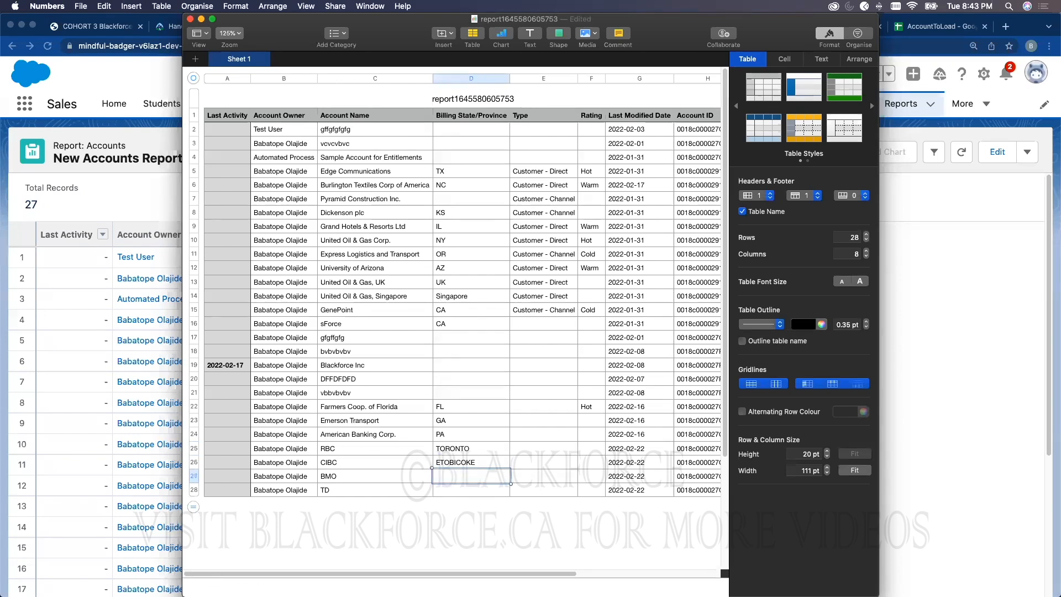
text(MONTREAL)
key(Return)
text(TORONTO)
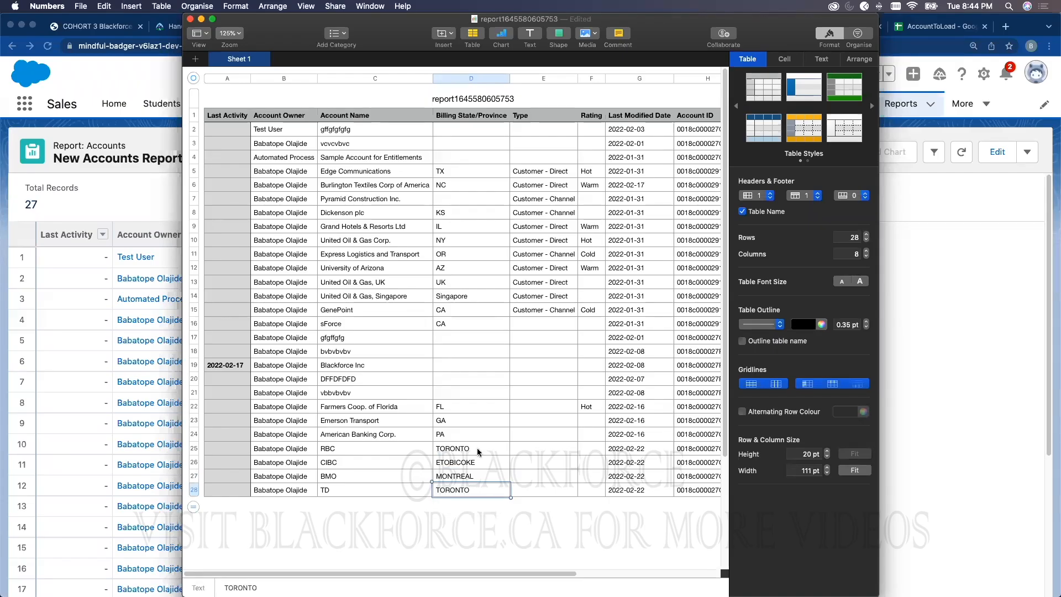
click(449, 526)
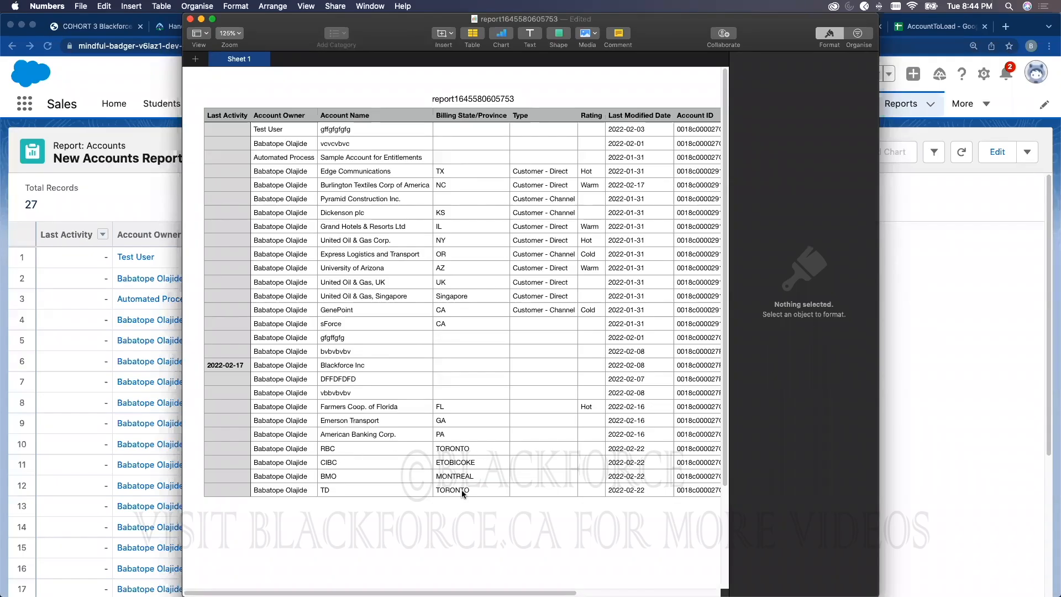
Step: Save the spreadsheet as TOBEUPDATEDACCOUNT in Desktop > Blackforce > BlackforceProject2Data
click(83, 7)
click(99, 72)
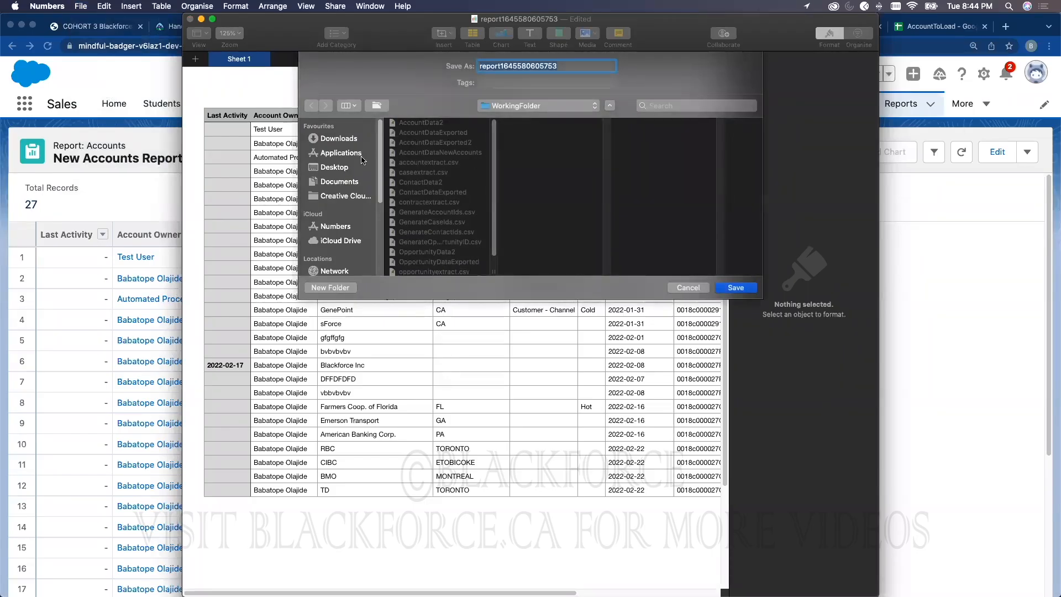
click(347, 167)
click(409, 145)
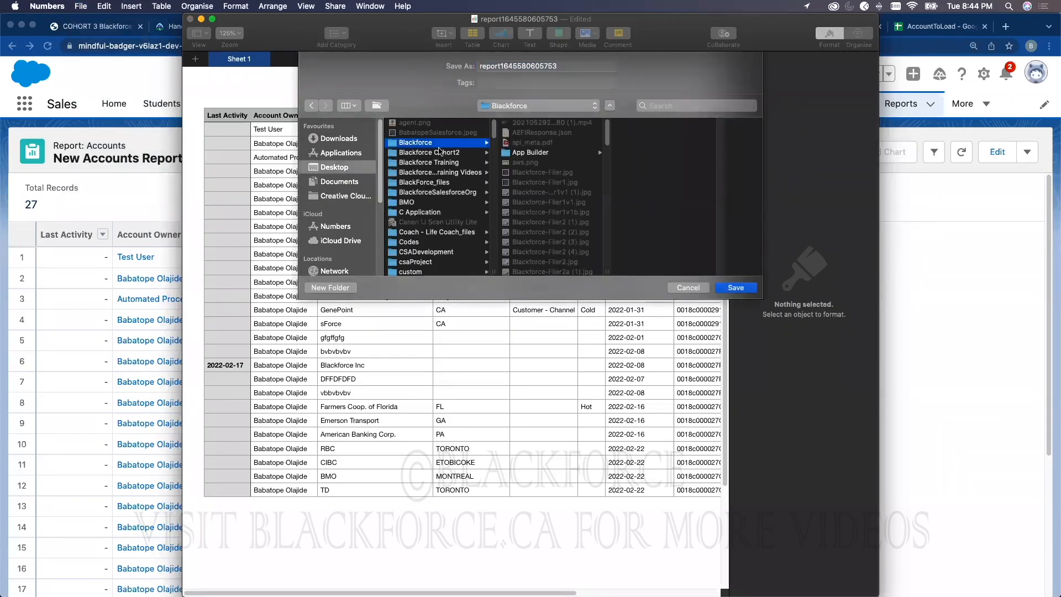
scroll(544, 257, up, 10)
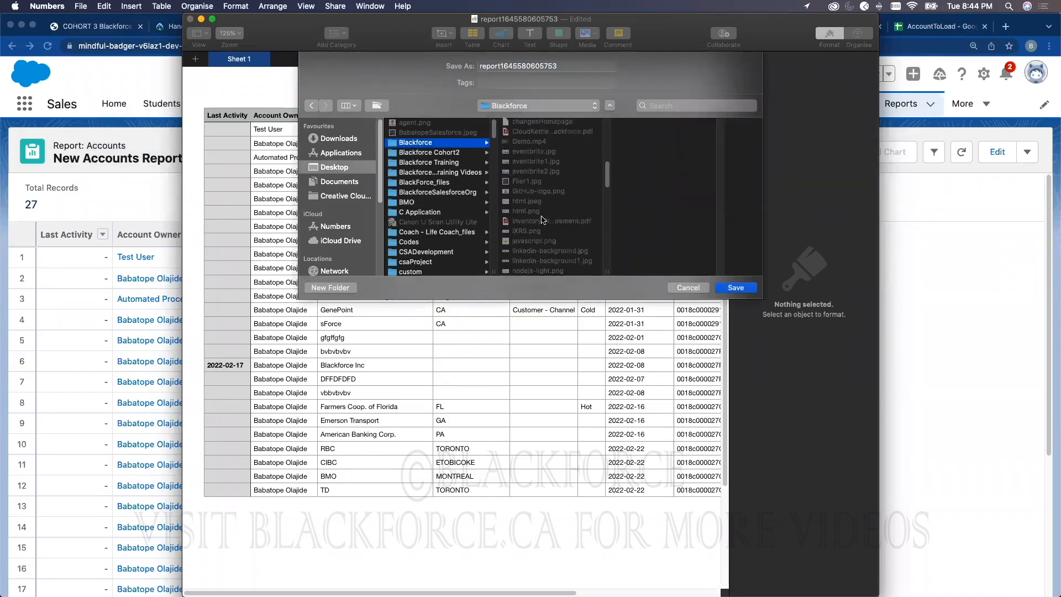
scroll(541, 220, up, 3)
click(549, 175)
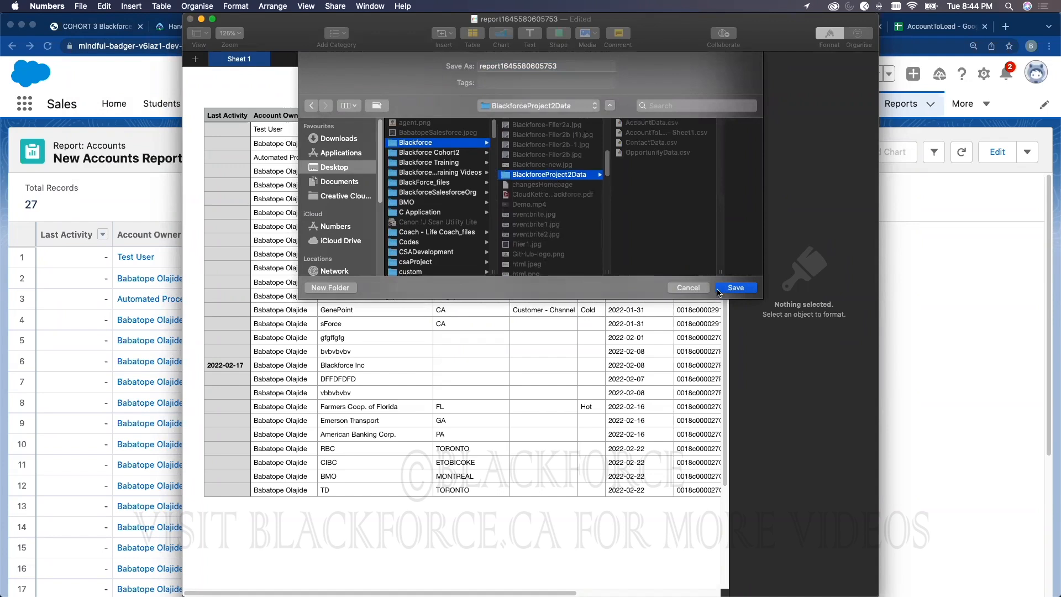
double_click(544, 62)
text(TO)
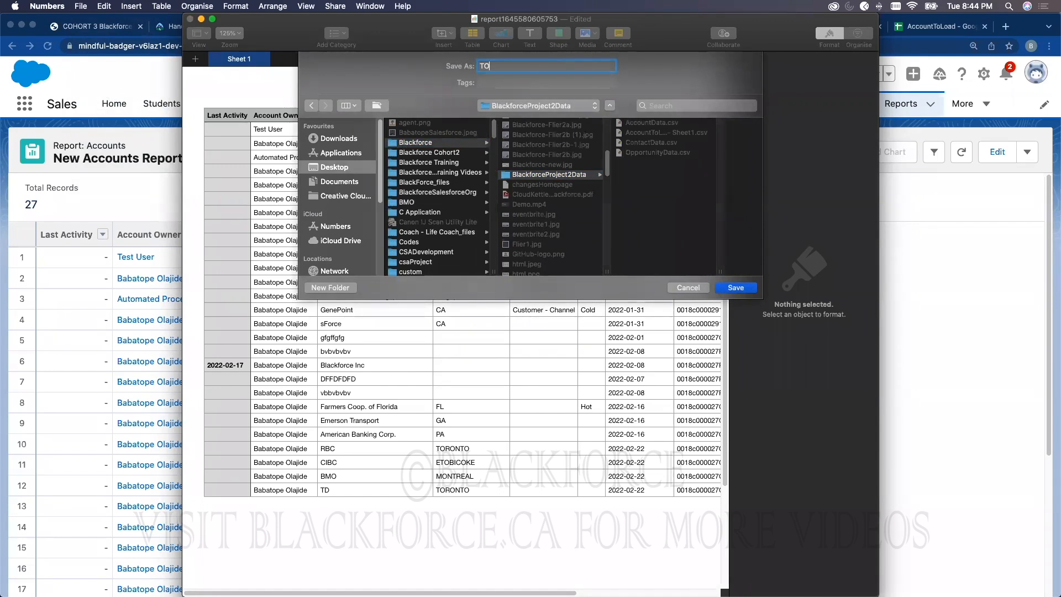
text(BEUPDATEDACCOUNT)
key(Return)
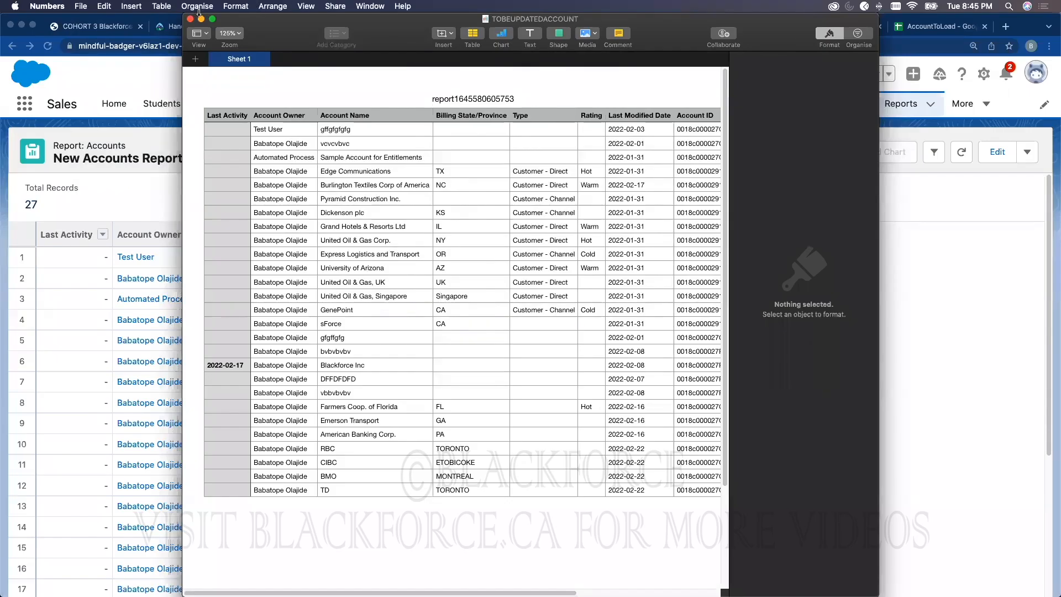
Step: Find 'data import' in Setup Quick Find and launch the Data Import Wizard
click(202, 19)
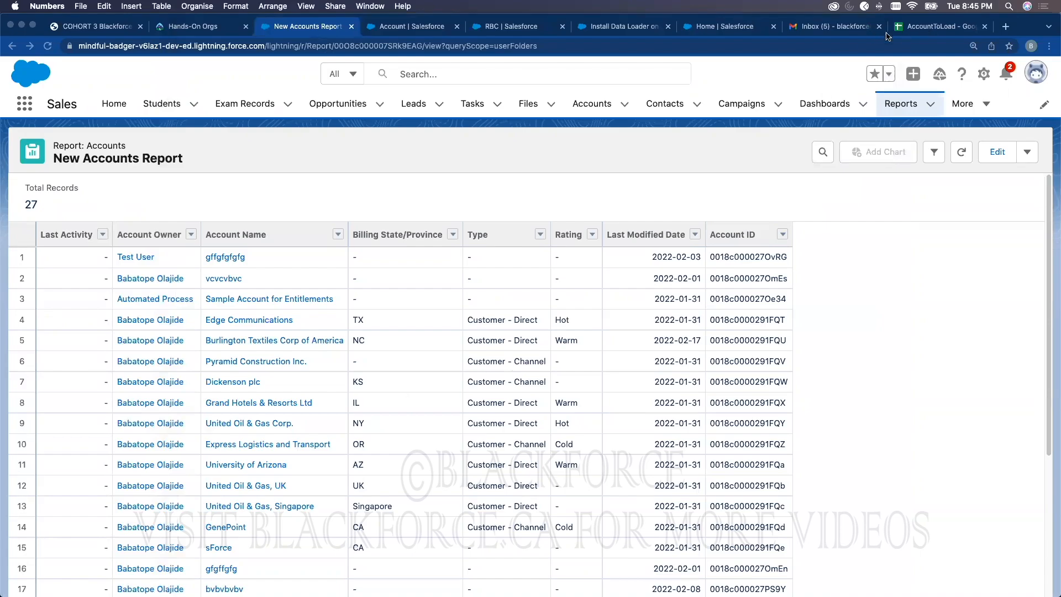
click(412, 26)
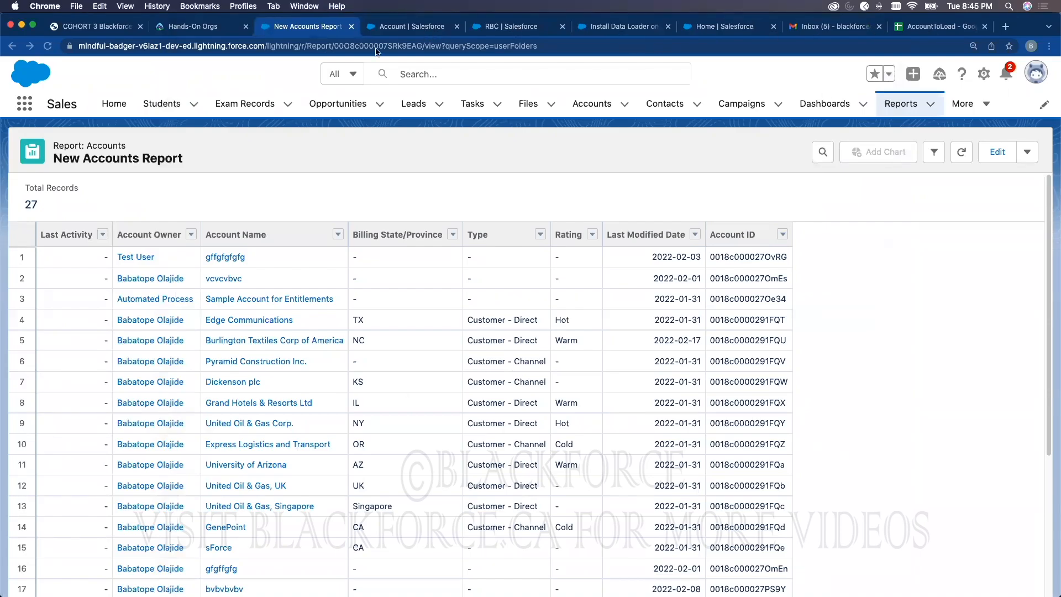
click(120, 114)
click(35, 141)
text(data import)
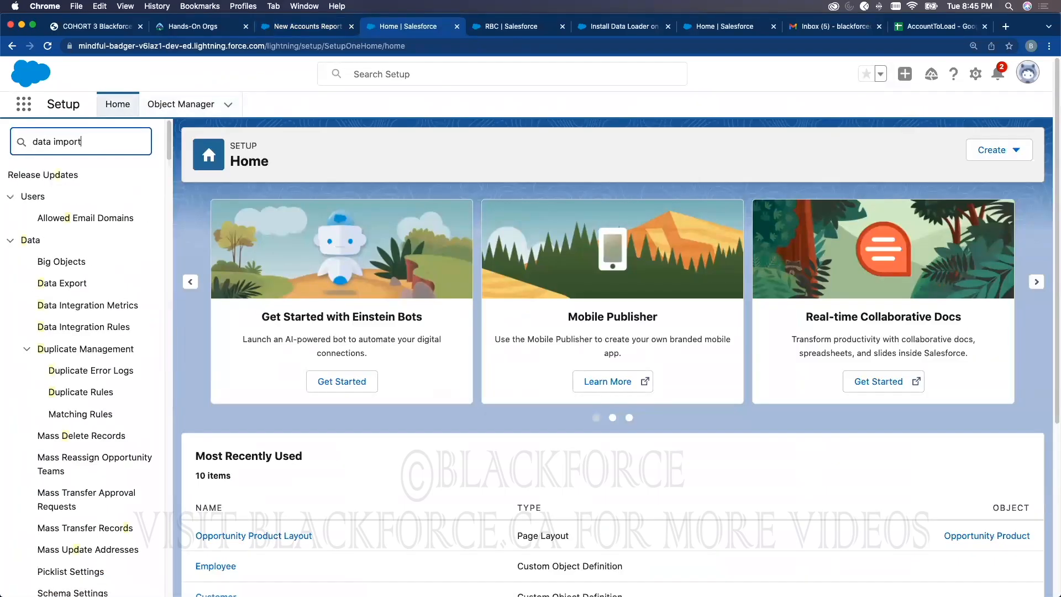
click(97, 196)
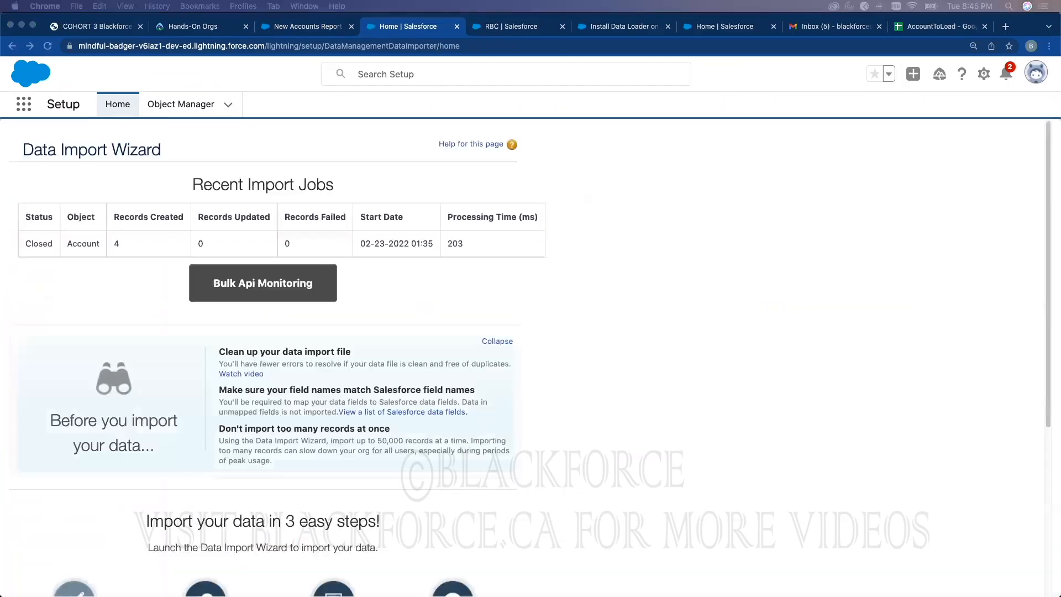
scroll(456, 364, down, 5)
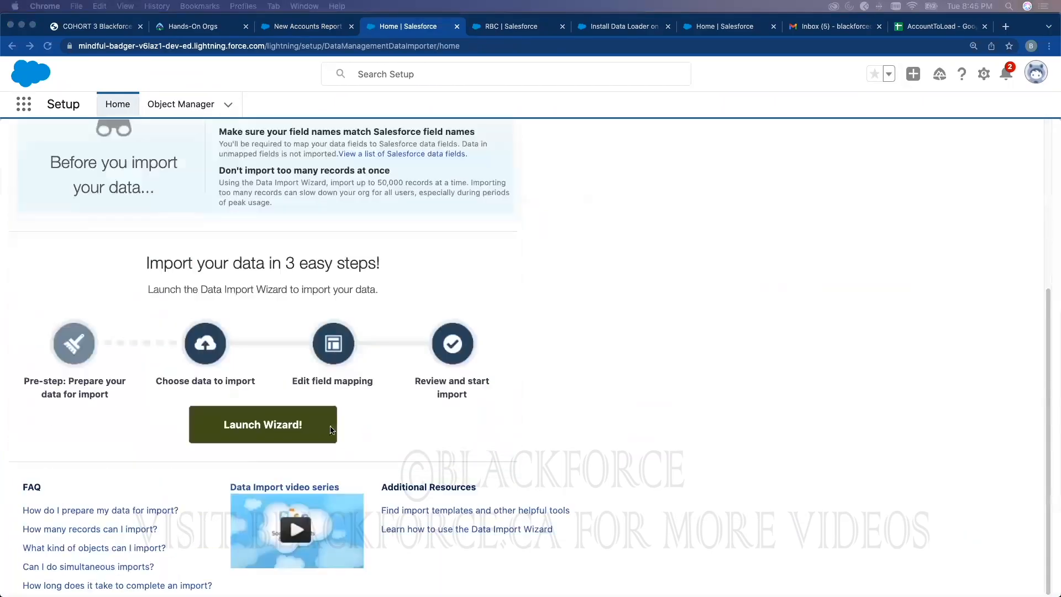
click(290, 429)
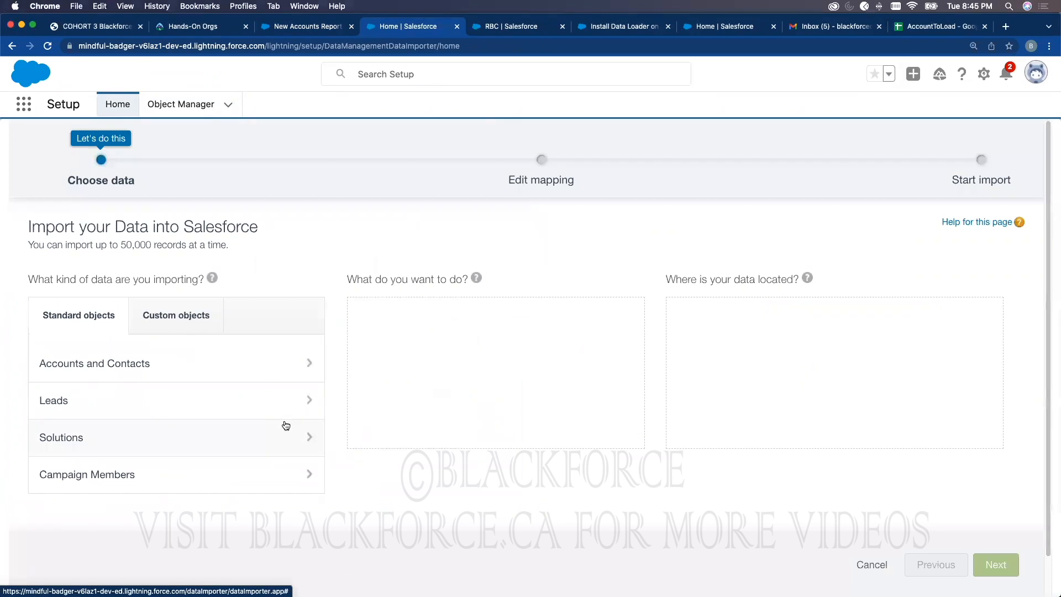
Step: Choose Accounts and Contacts, Update existing records, matching accounts by Salesforce.com ID
click(143, 364)
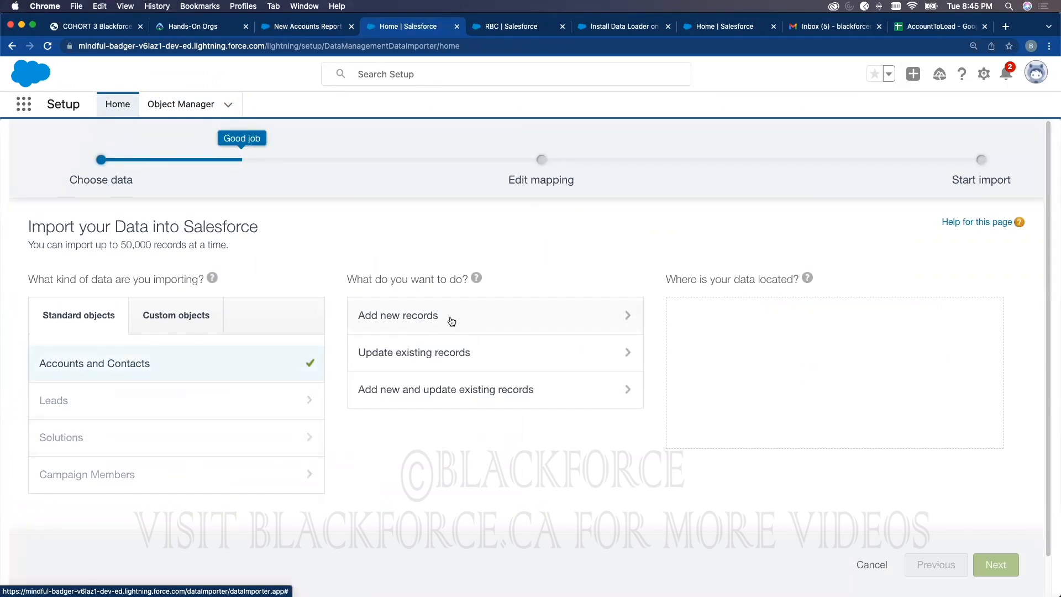
click(431, 355)
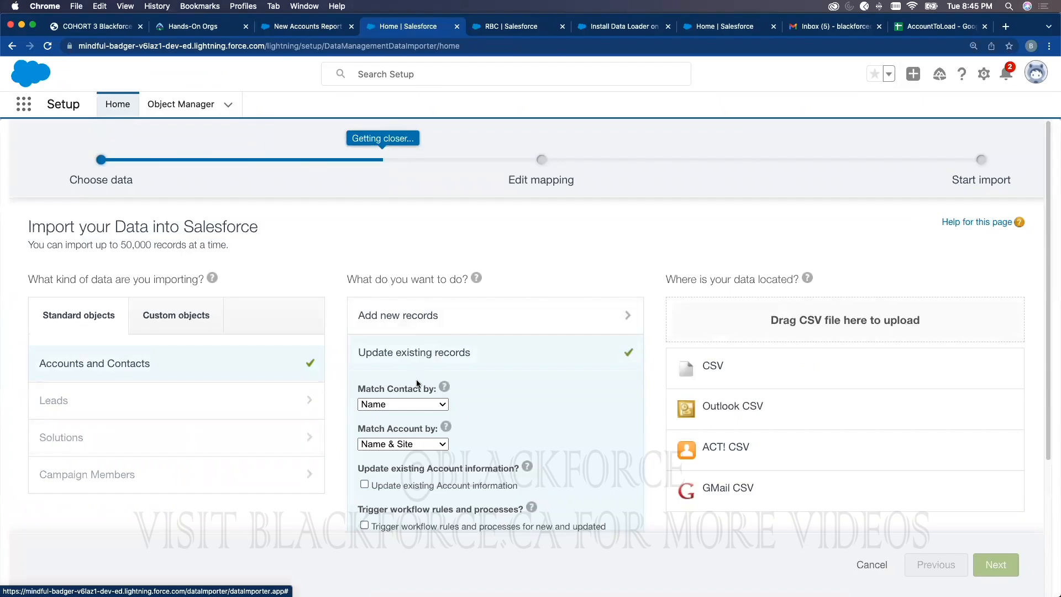
click(415, 445)
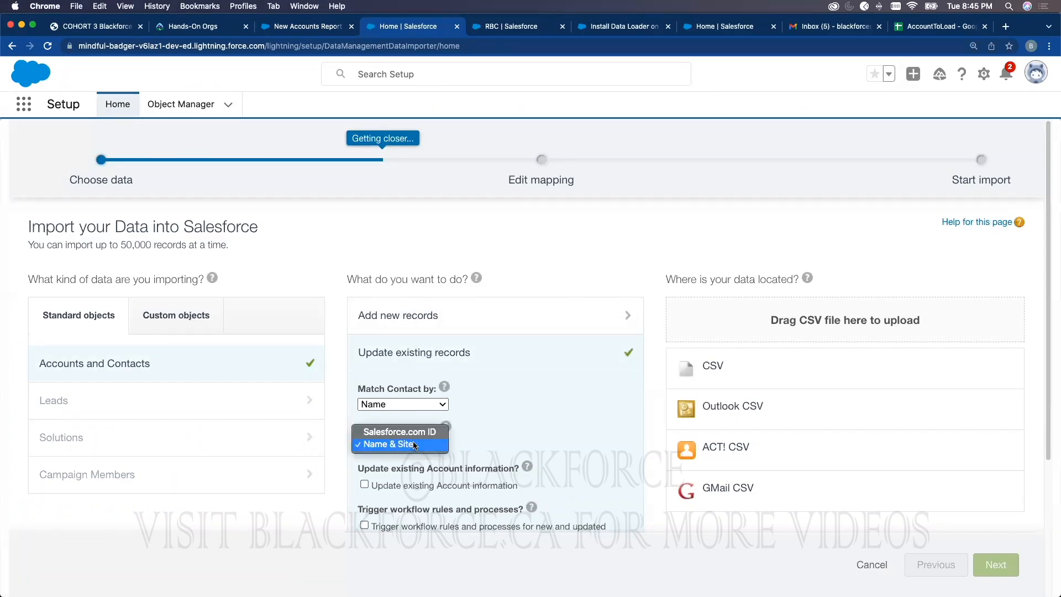
click(421, 432)
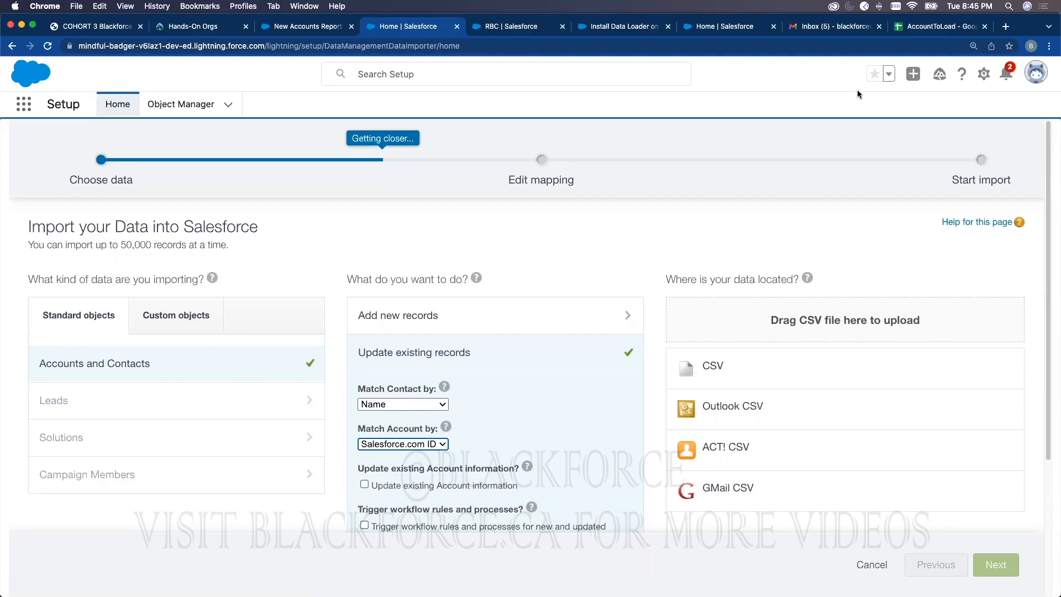
click(908, 28)
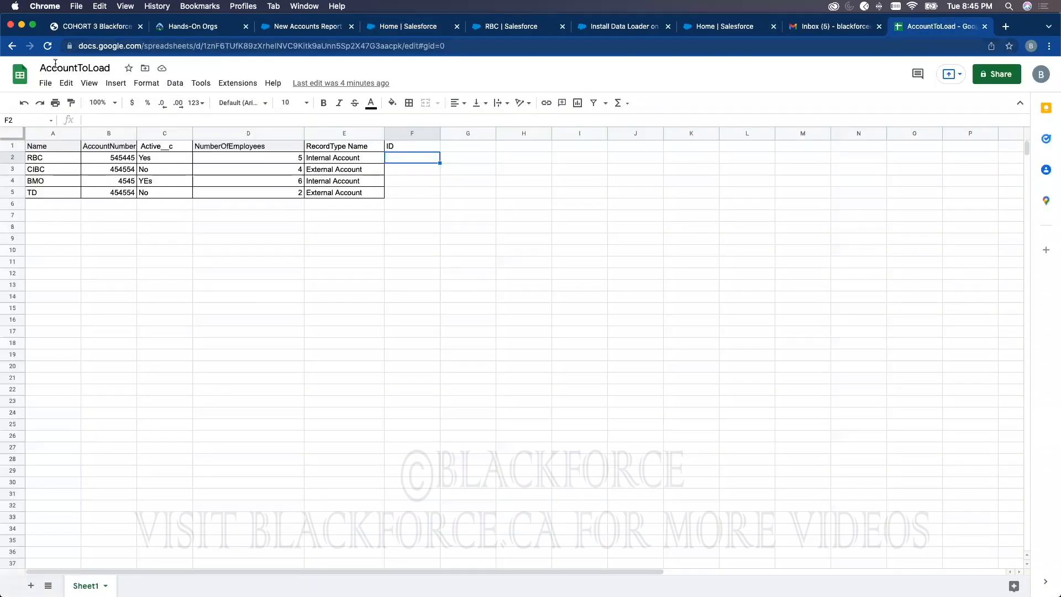
Step: Upload the TOBEUPDATEDACCOUNT file from the computer into Google Sheets through File > Open
click(45, 83)
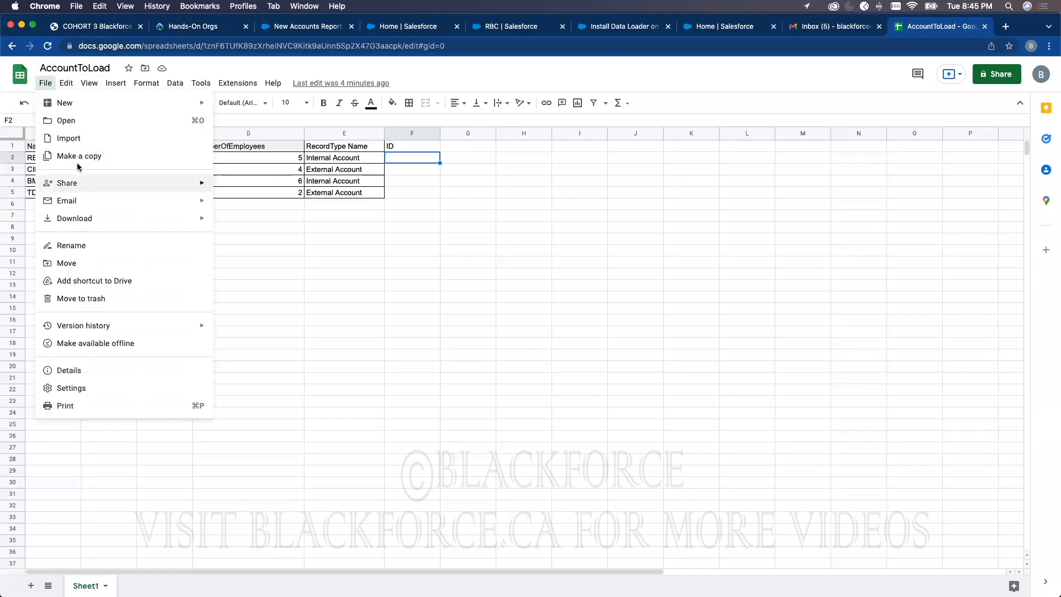
click(86, 122)
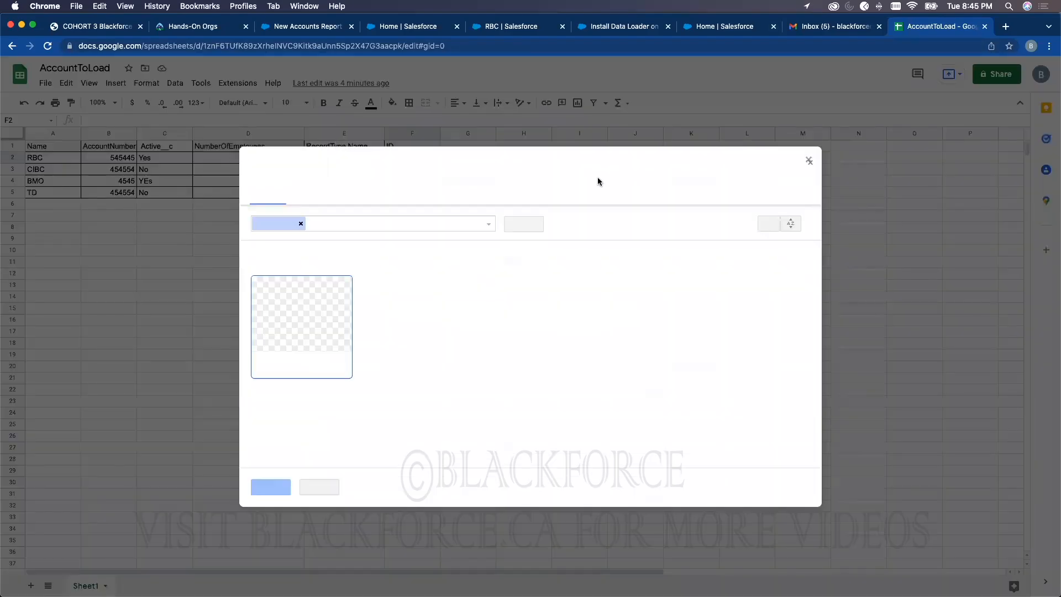
click(497, 190)
click(545, 356)
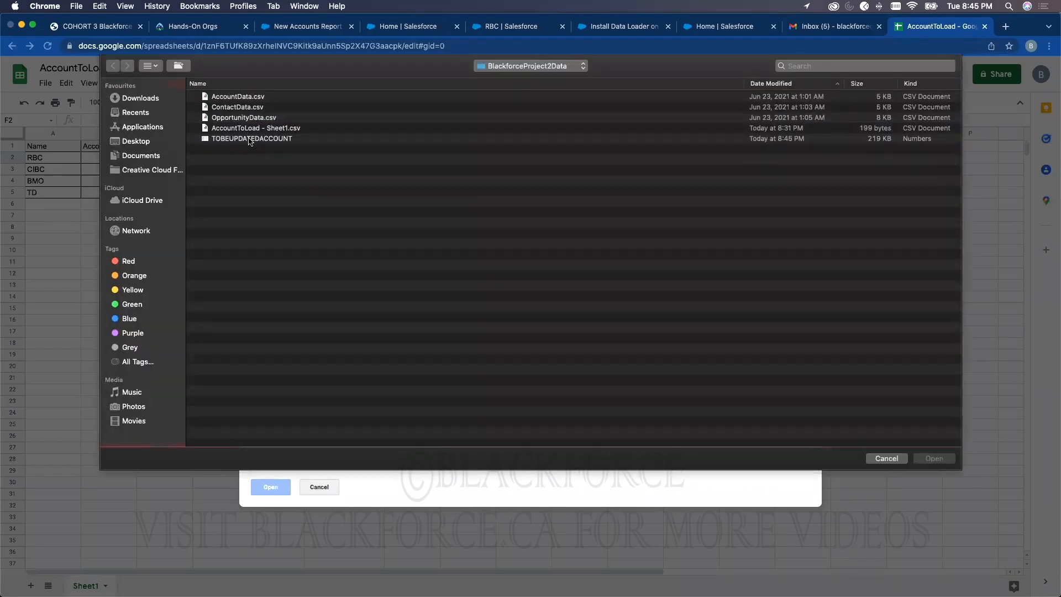
double_click(250, 139)
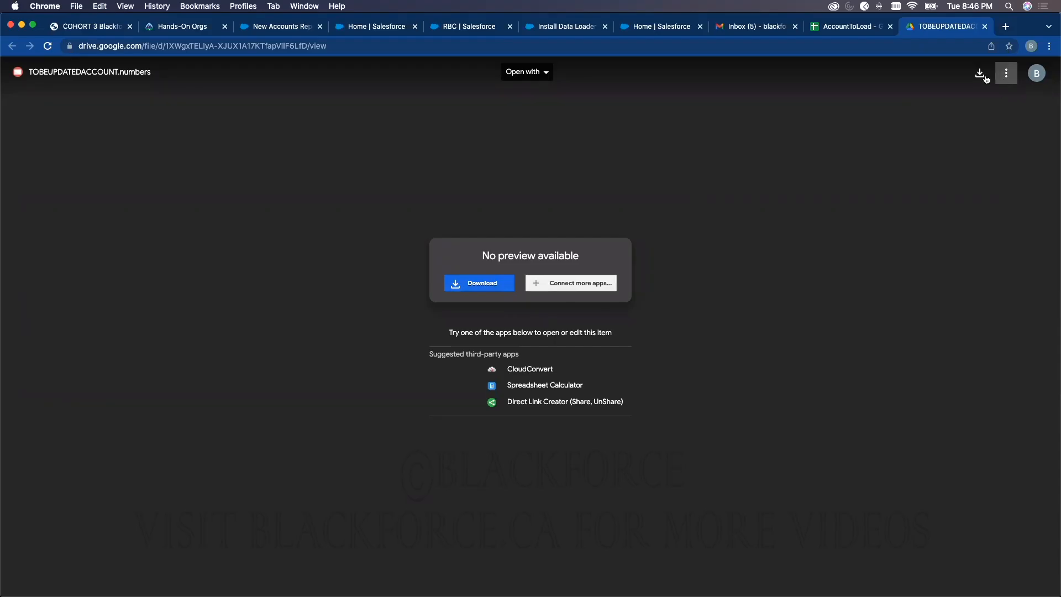
Step: Try the uploaded file in Spreadsheet Calculator, close that tab, and switch back to Numbers
click(522, 72)
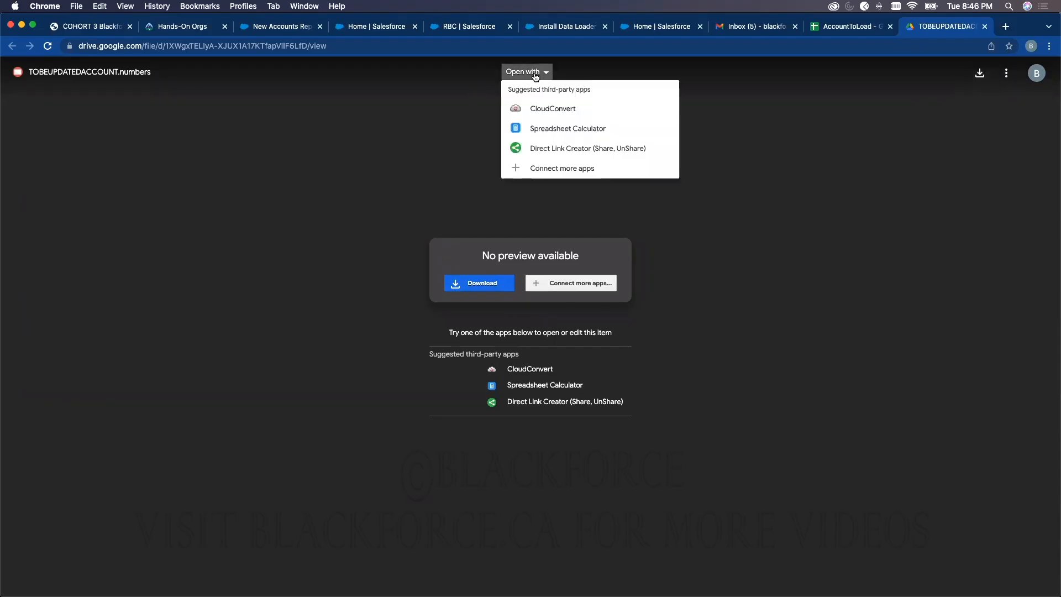
click(540, 130)
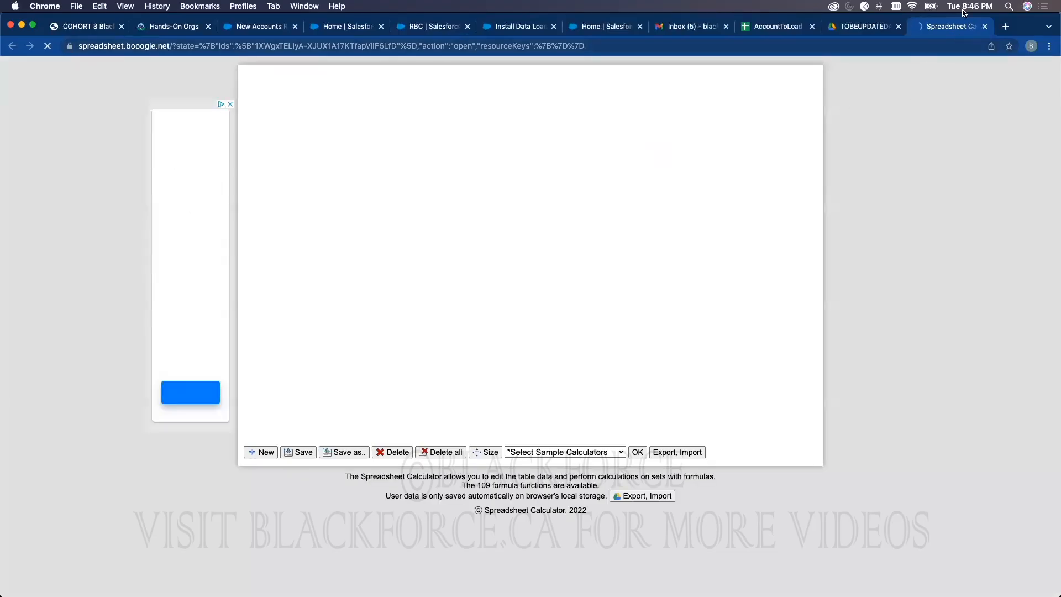
click(986, 26)
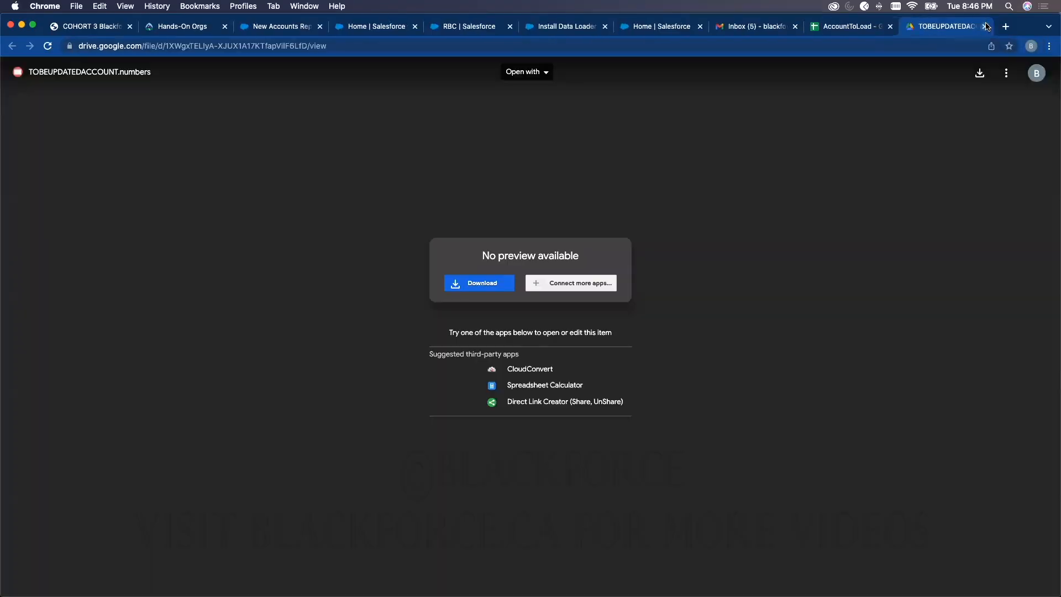
key(super+Tab)
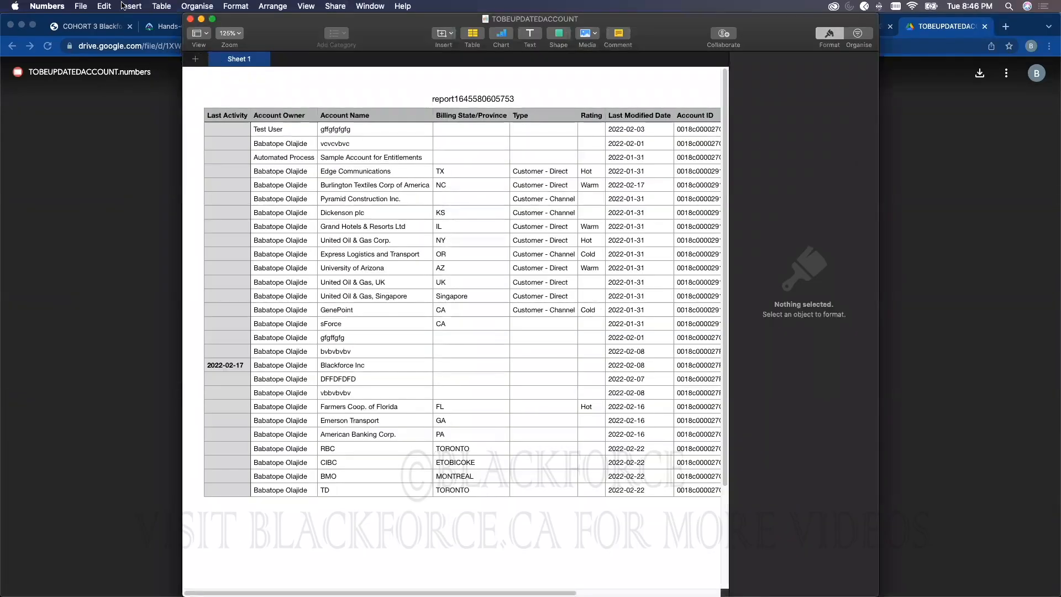
Step: Export the spreadsheet from Numbers as TOBEUPDATEDACCOUNT2.csv in the BlackforceProject2Data folder
click(81, 6)
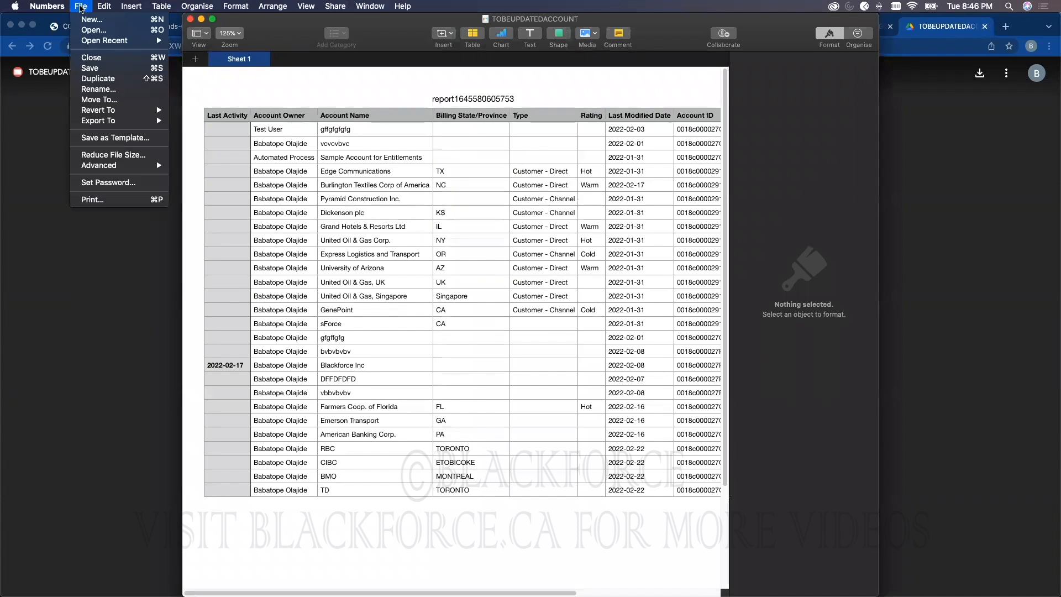
mouse_move(109, 120)
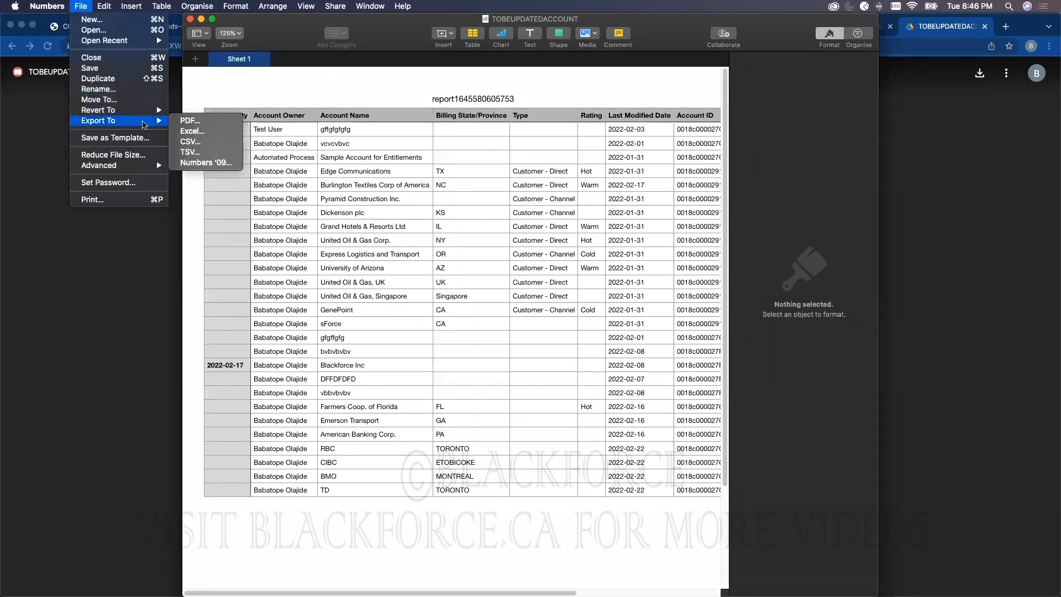
click(195, 143)
click(669, 164)
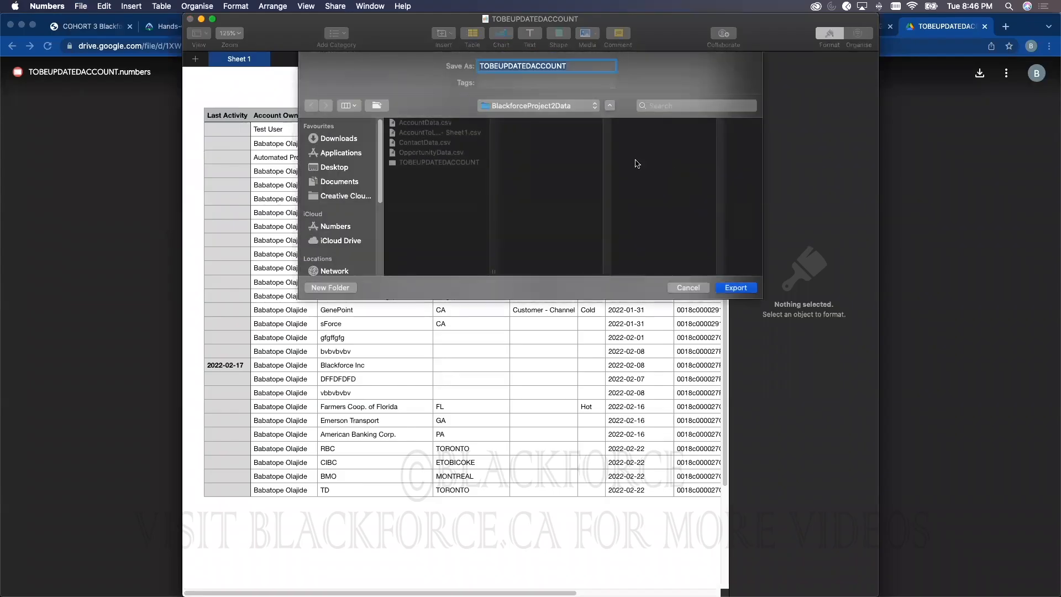
click(577, 66)
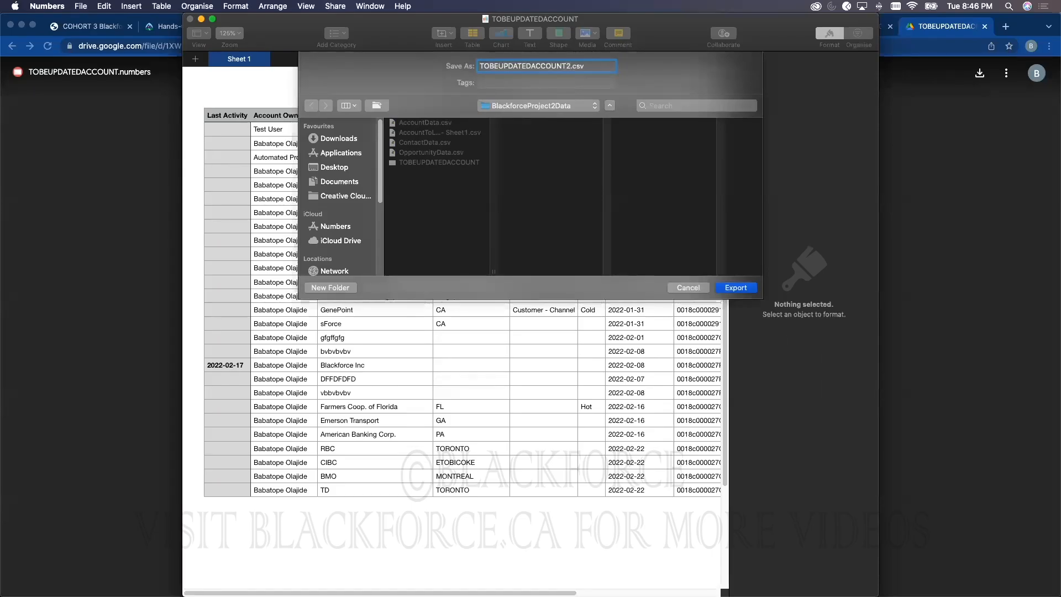
click(746, 290)
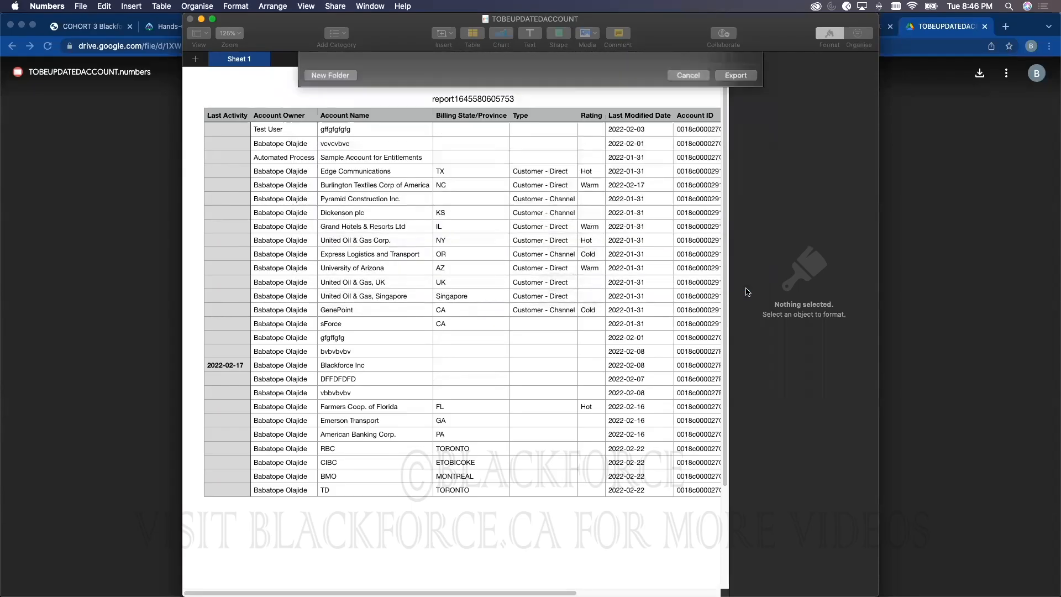
Step: Close Numbers, upload TOBEUPDATEDACCOUNT2.csv into Google Sheets, and check the TORONTO value in D25
click(191, 19)
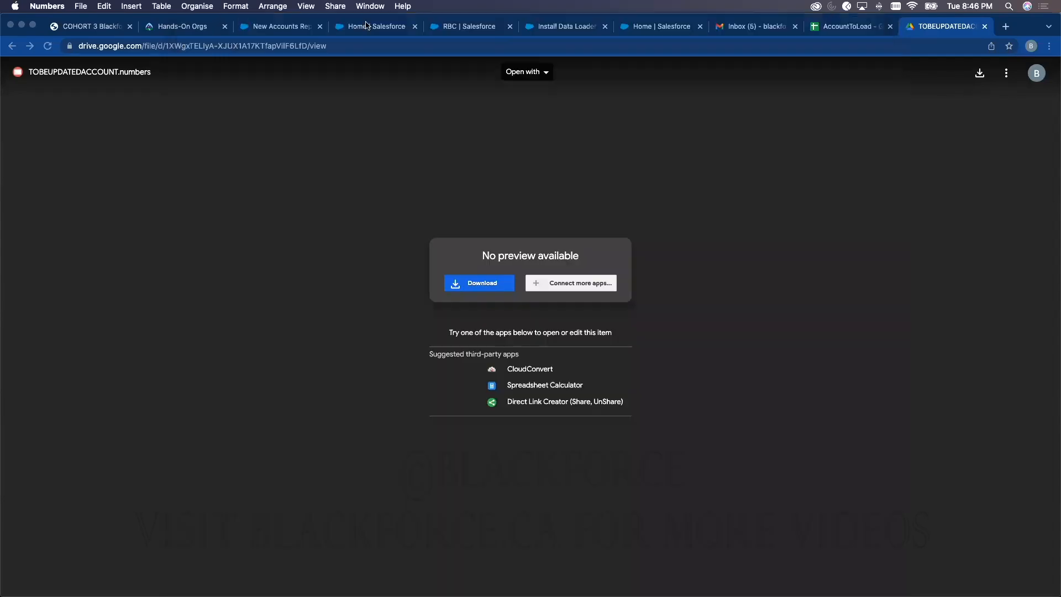
click(841, 29)
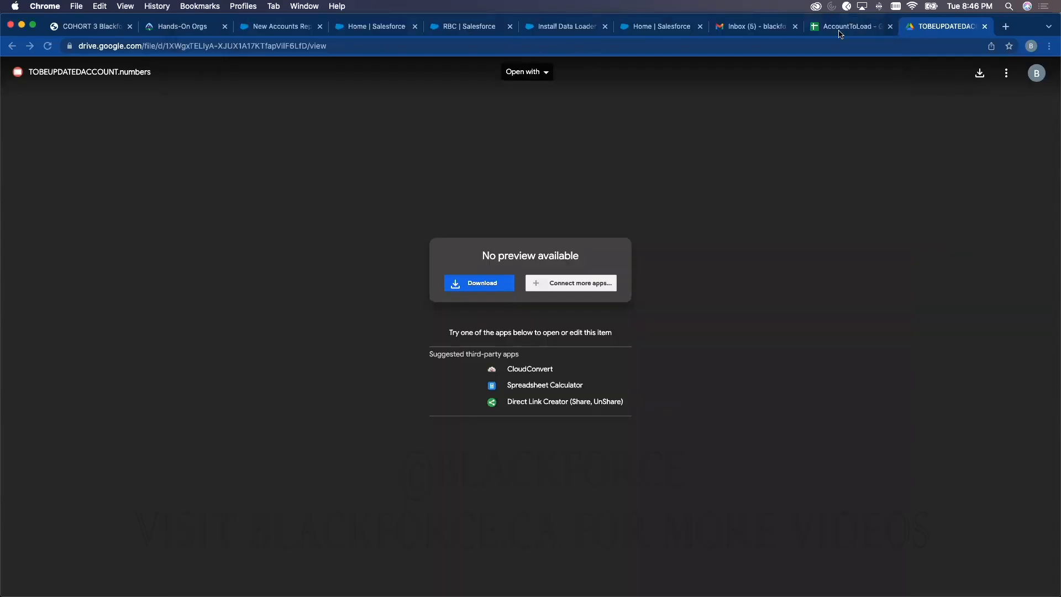
click(46, 84)
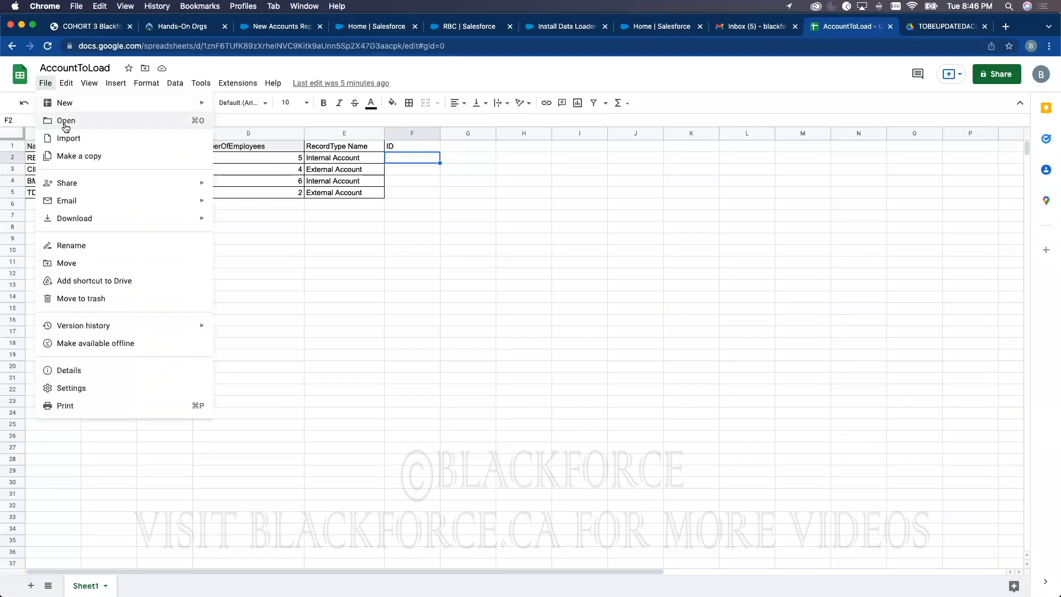
click(65, 122)
click(534, 354)
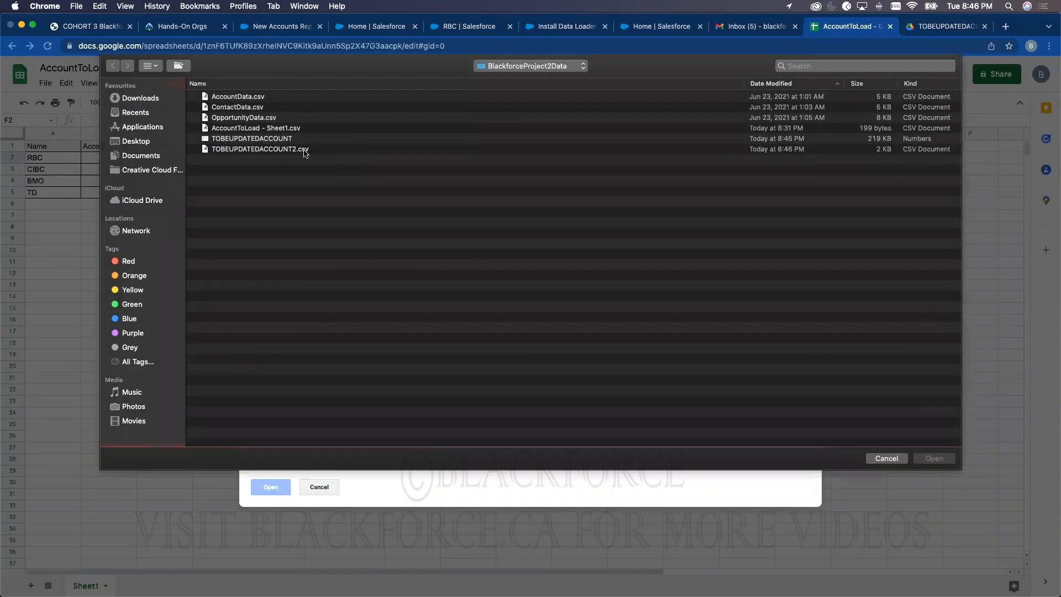
double_click(304, 149)
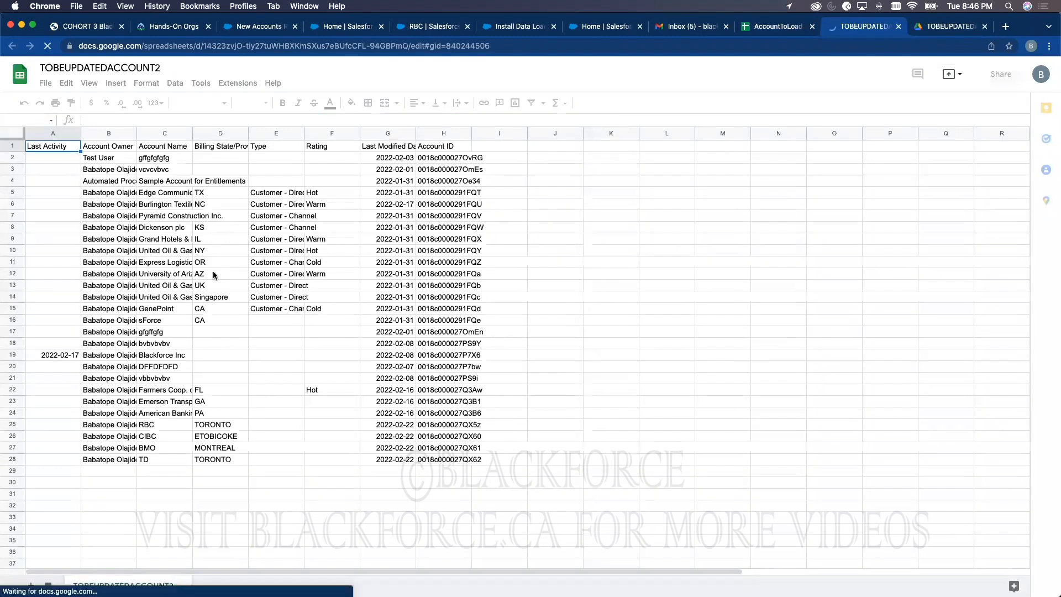
click(203, 425)
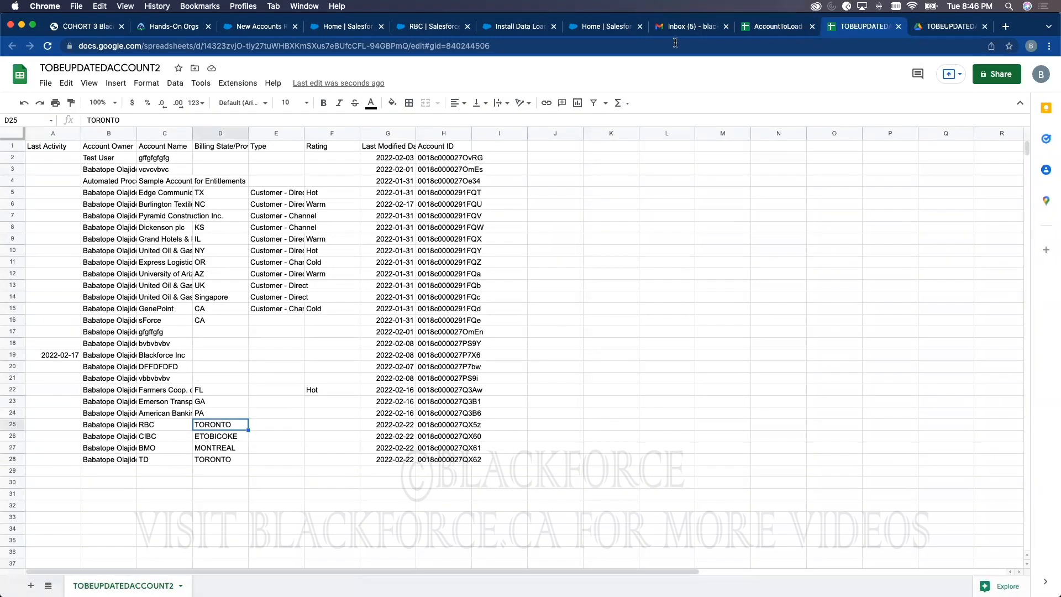
Step: Close the Data Loader help page, check the bulk load job, and return to the Data Import Wizard
click(596, 27)
click(520, 26)
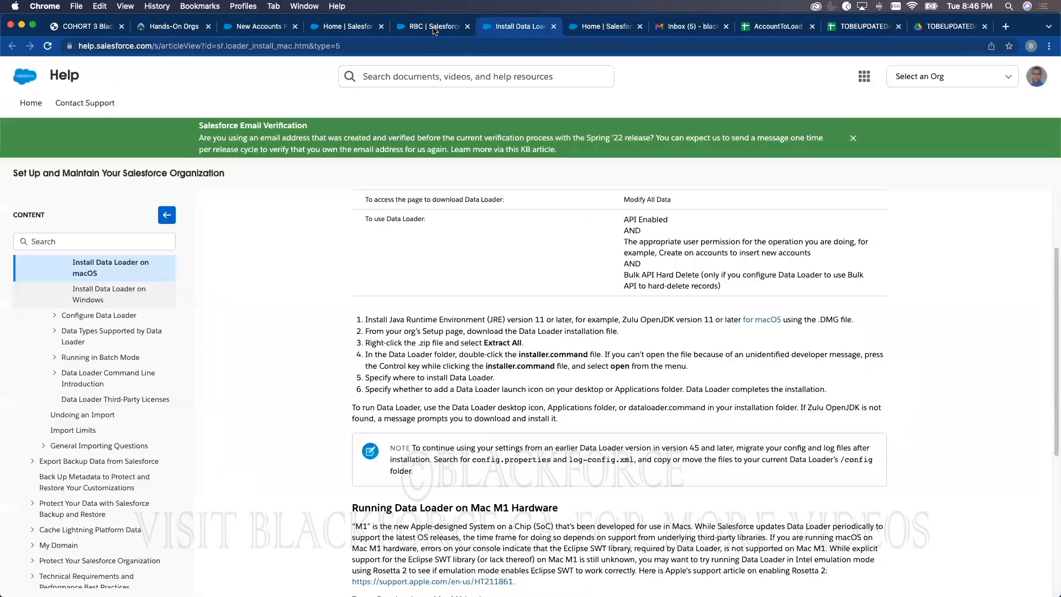
click(435, 26)
click(534, 25)
click(554, 27)
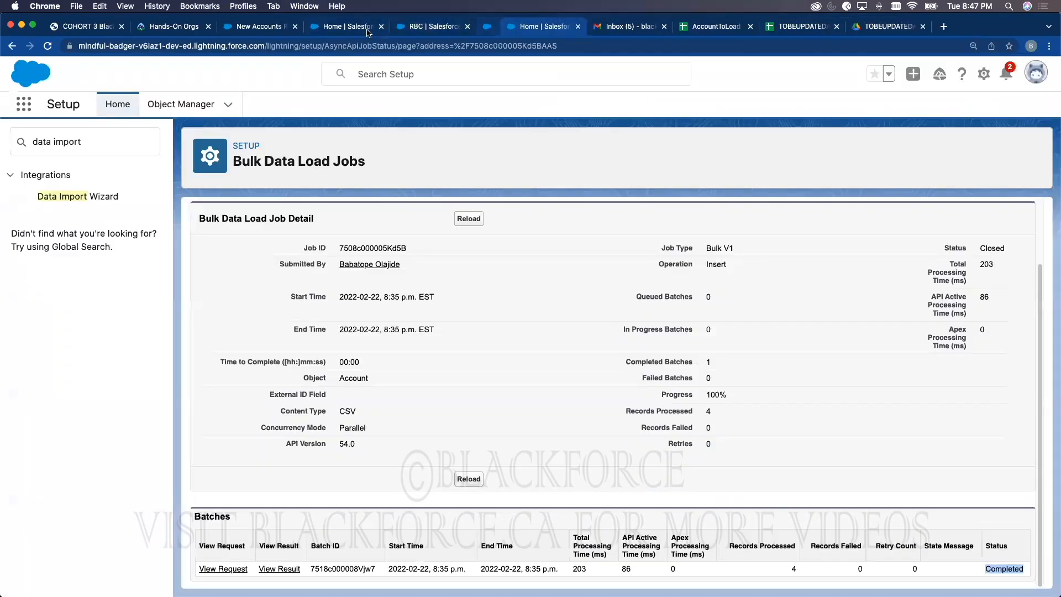
click(346, 27)
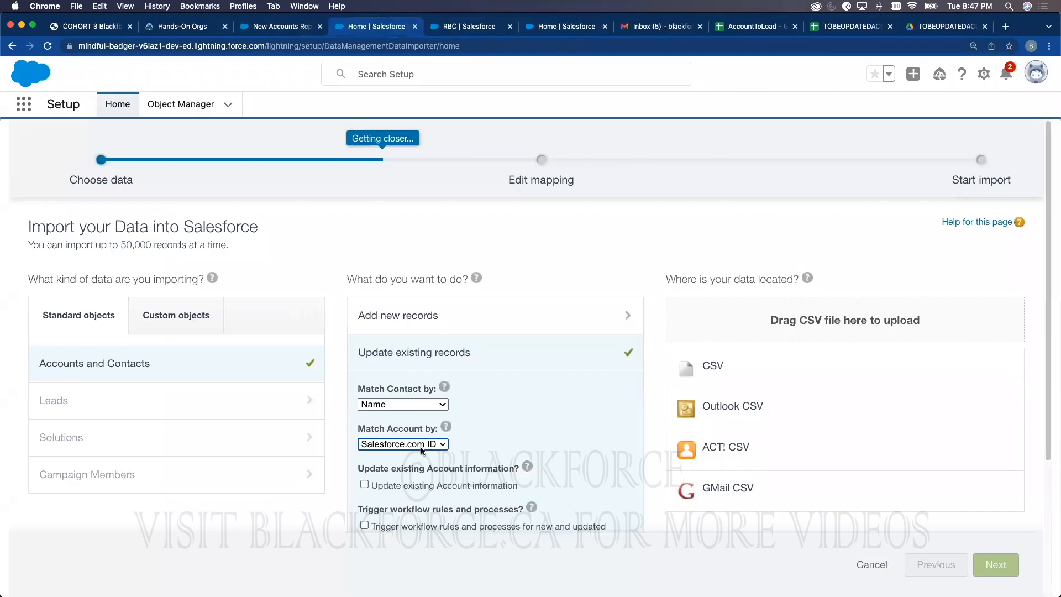
Step: Widen column H of the TOBEUPDATEDACCOUNT2 sheet to show full Account IDs, then return to the wizard
click(856, 26)
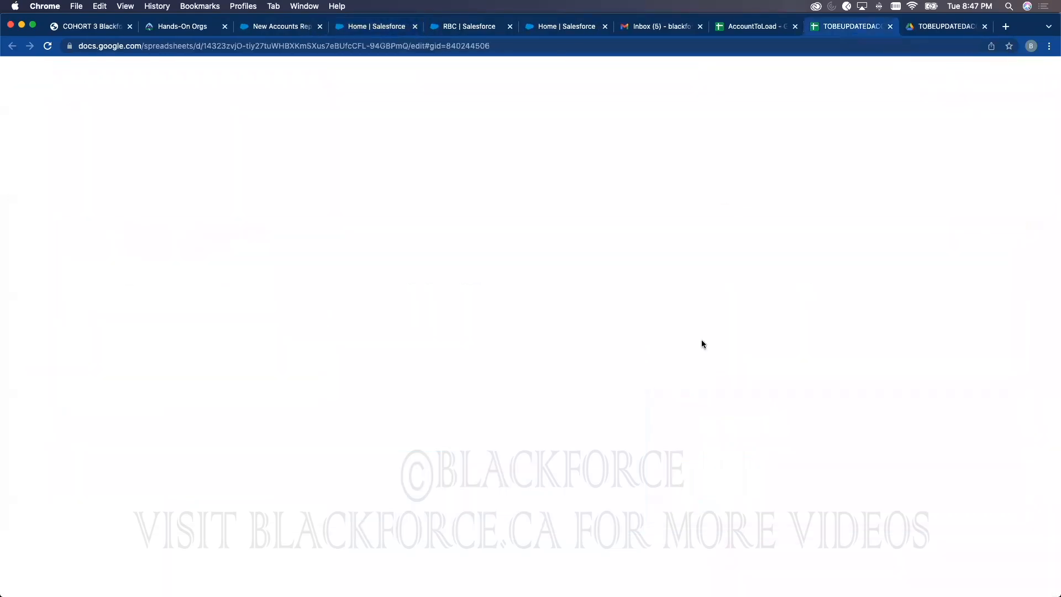
drag(471, 131, 562, 134)
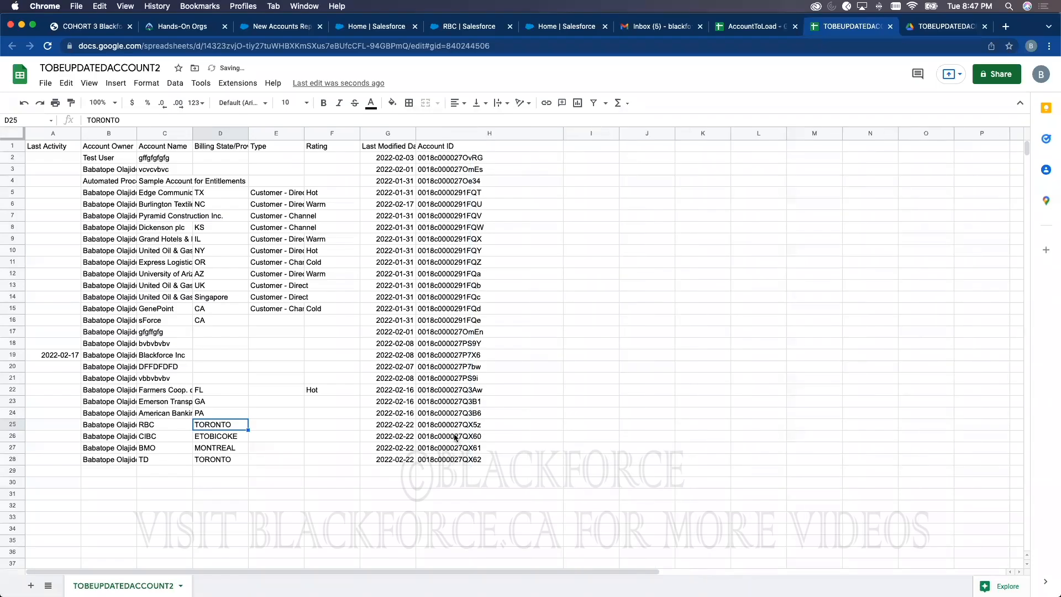
click(327, 27)
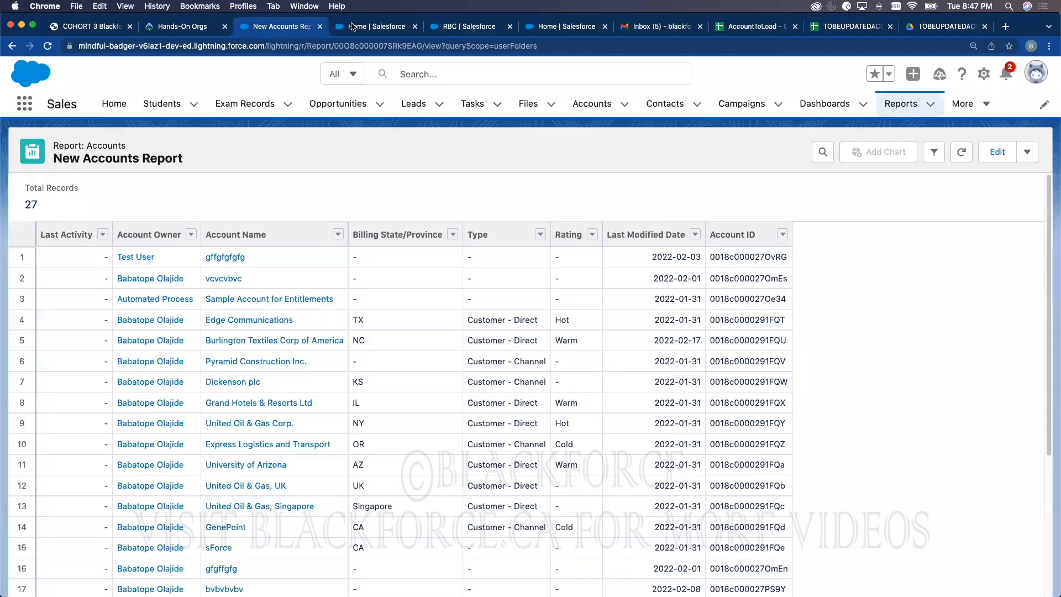
click(355, 28)
Step: Select CSV as the source, choose TOBEUPDATEDACCOUNT2.csv, and advance to Edit Field Mapping
click(719, 367)
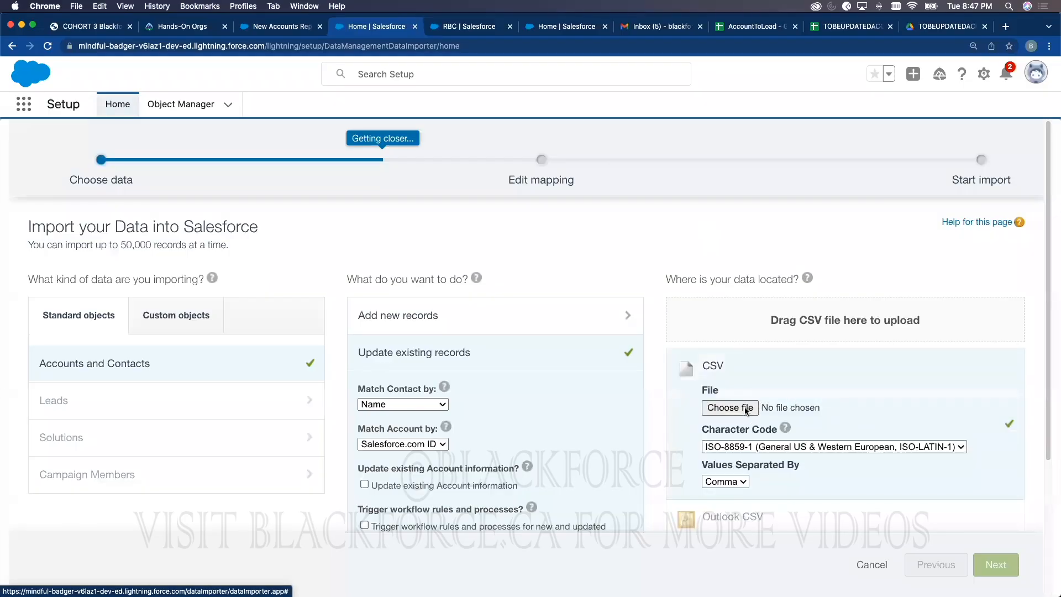
click(747, 409)
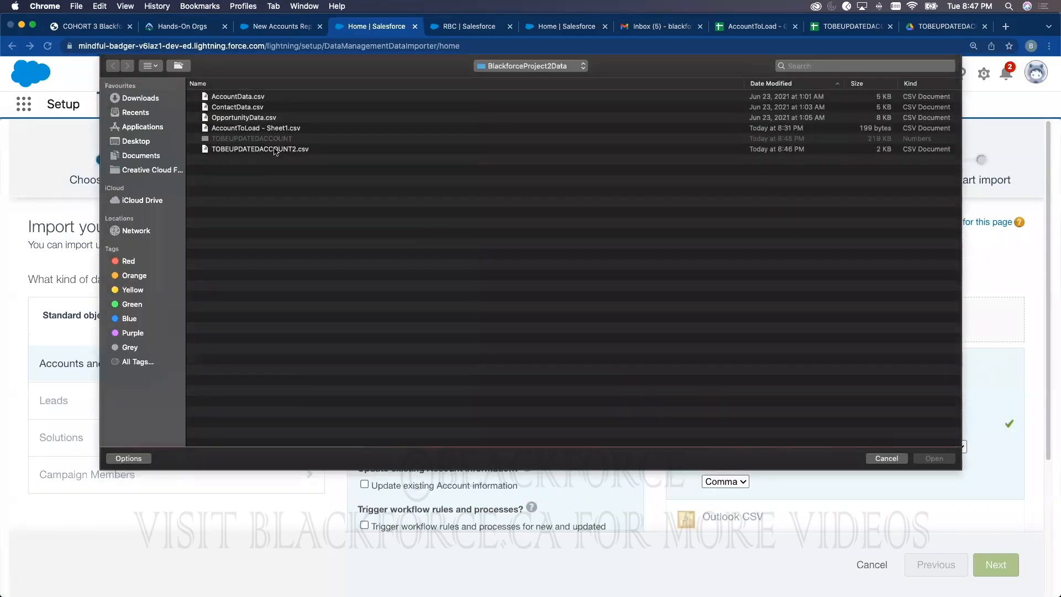
double_click(271, 149)
click(996, 564)
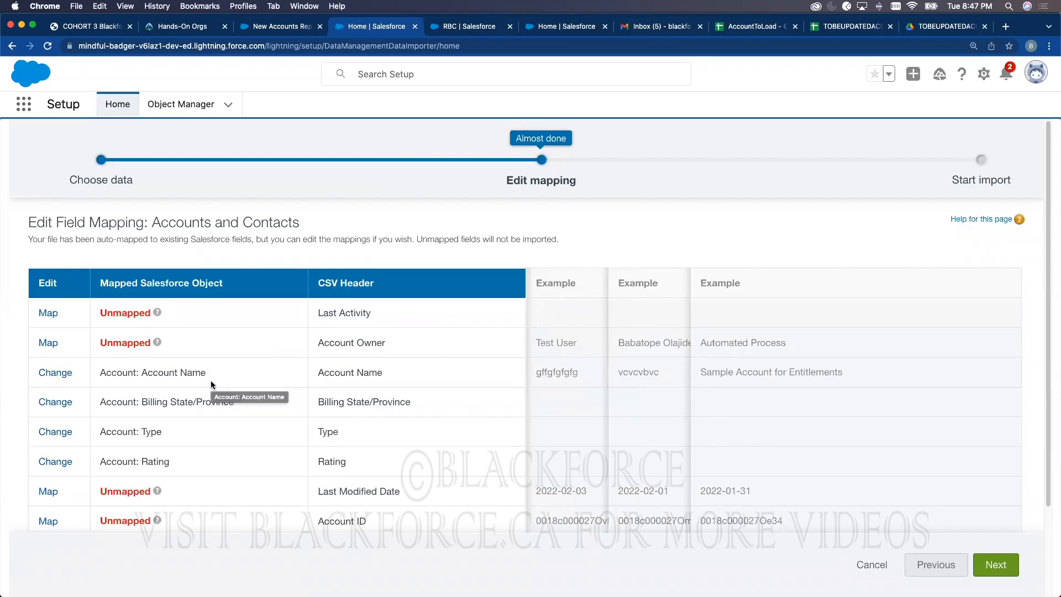
triple_click(338, 342)
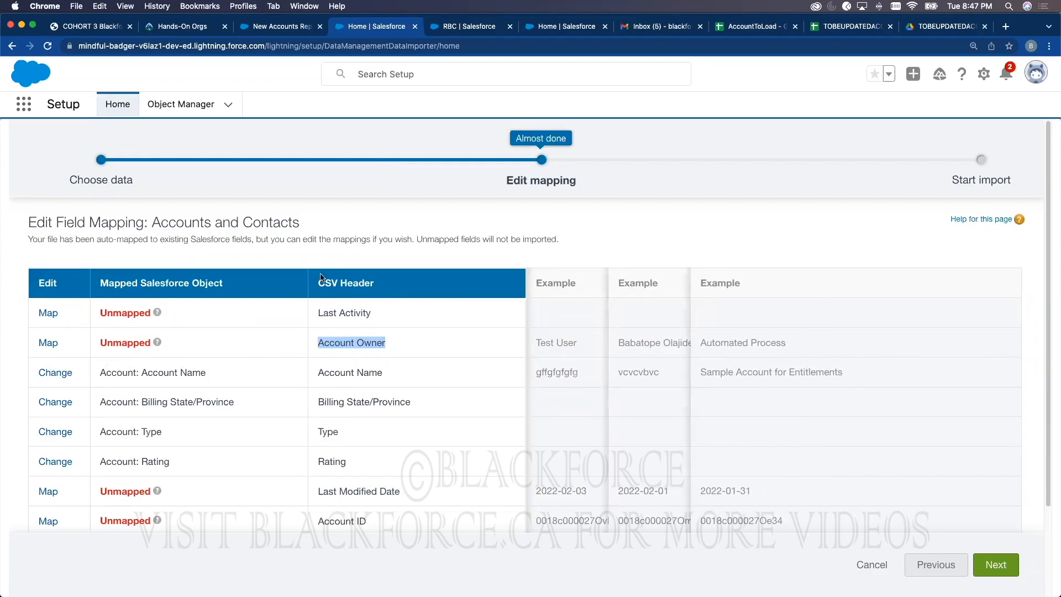
click(275, 29)
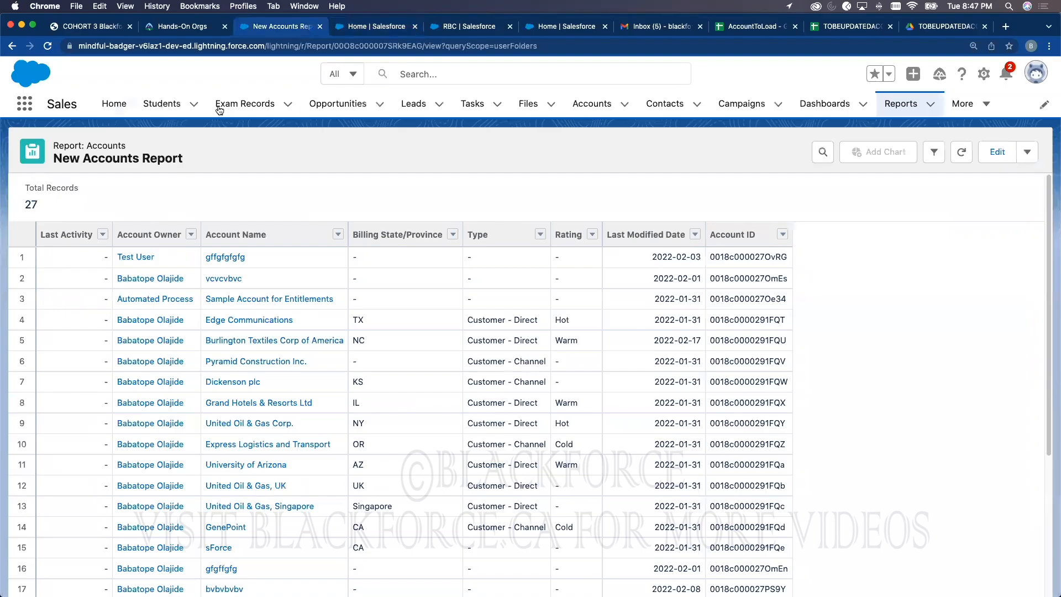
click(587, 105)
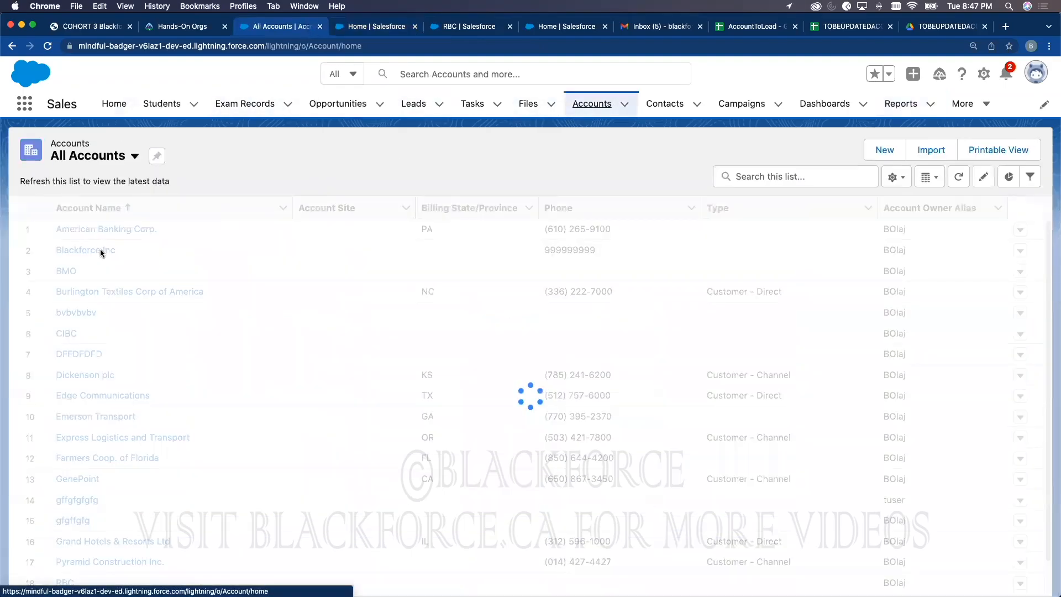
click(69, 230)
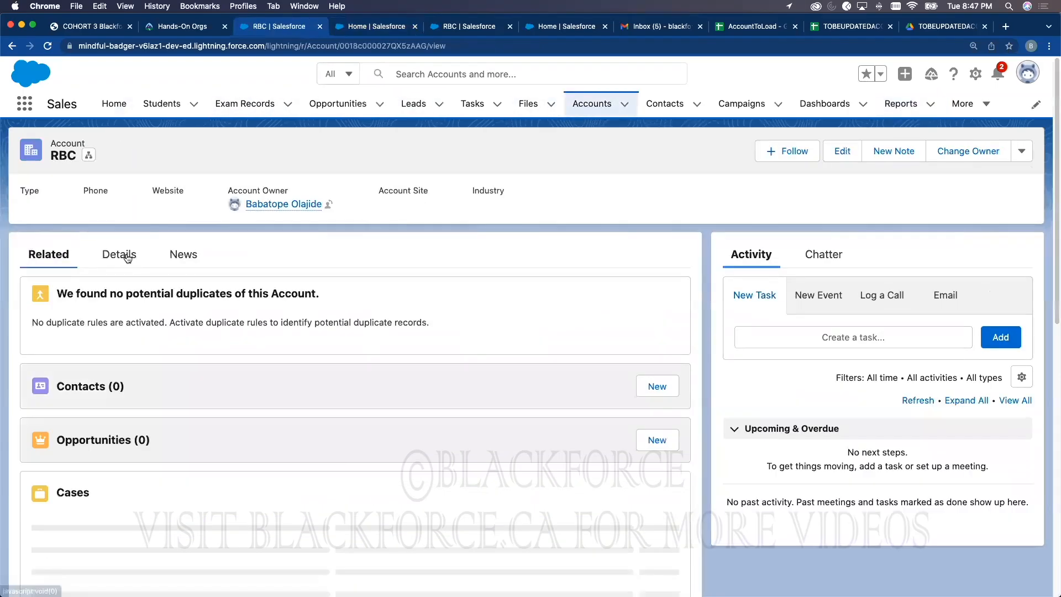
click(119, 253)
triple_click(46, 294)
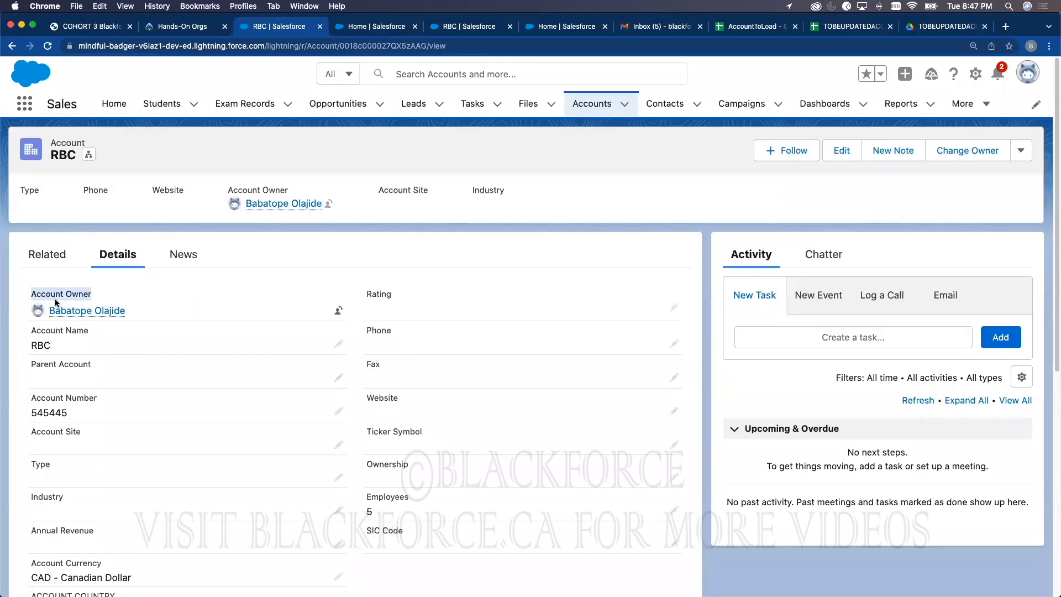
mouse_move(113, 315)
click(375, 28)
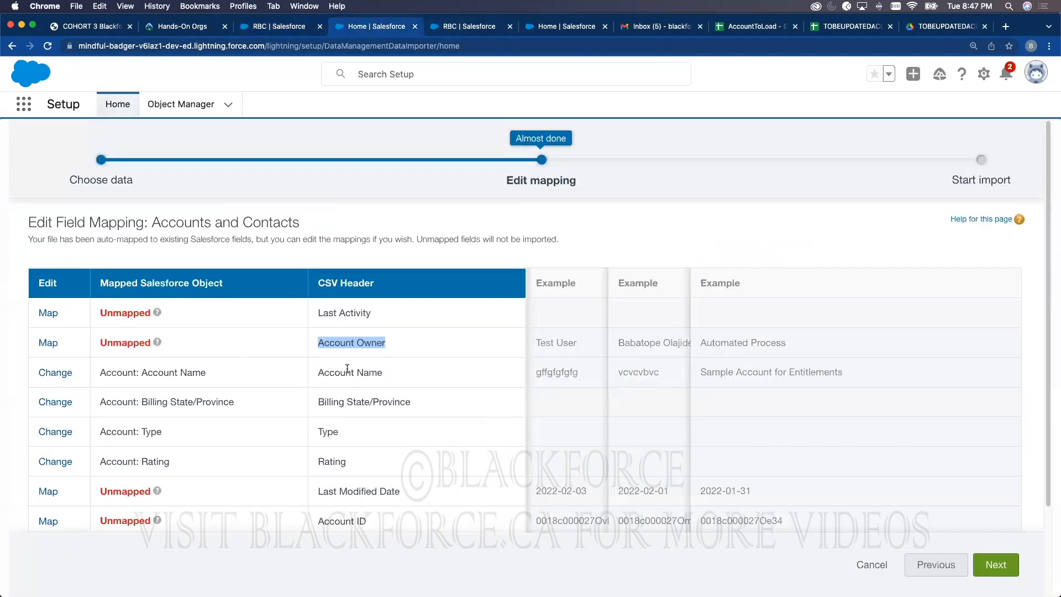
scroll(302, 417, down, 2)
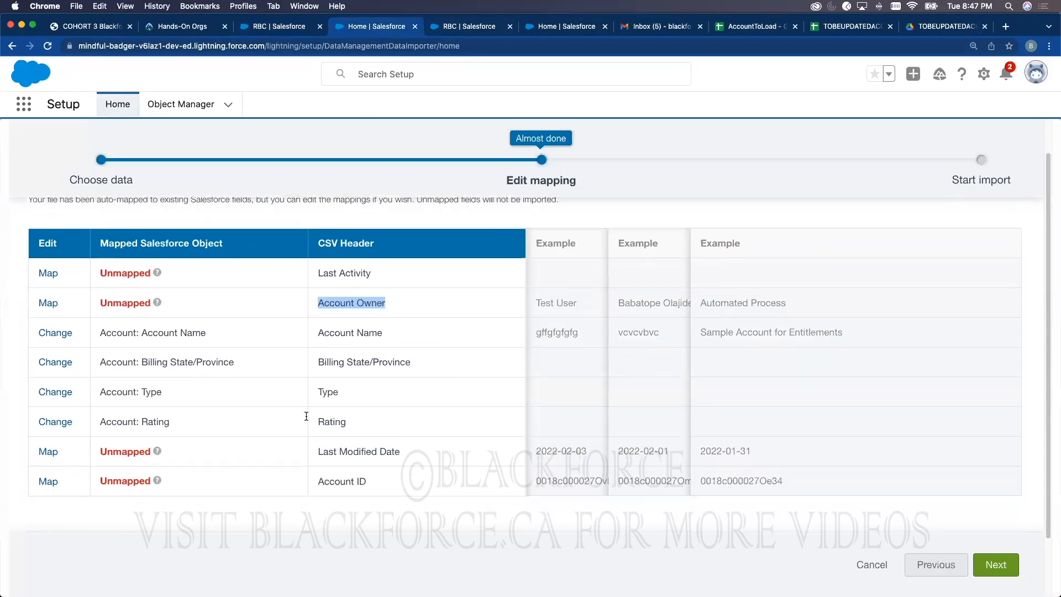
triple_click(368, 452)
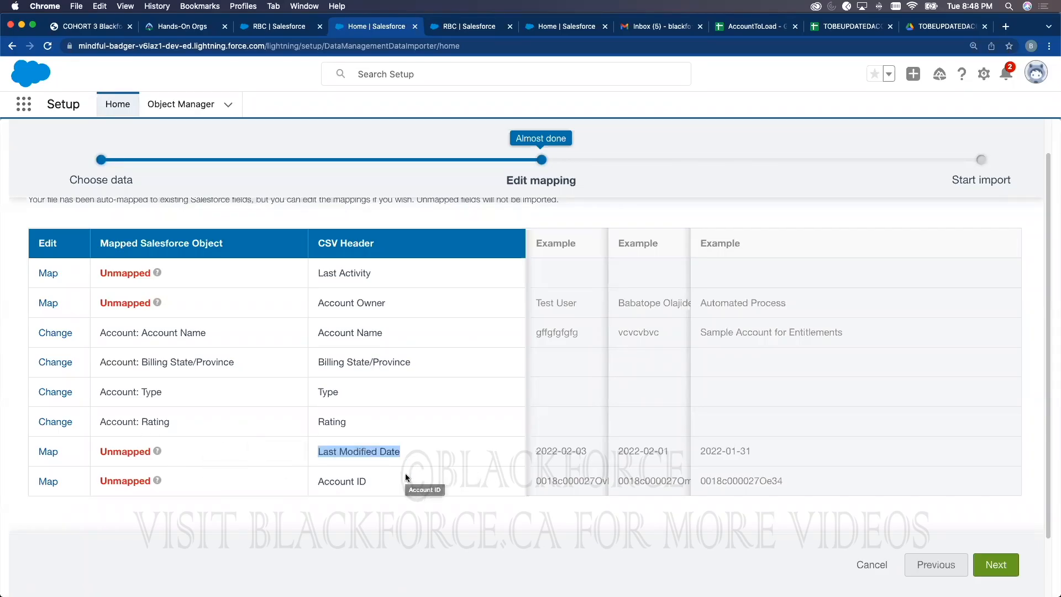
Step: Map the Account ID column to Account: Salesforce.com ID and continue to Review & Start Import
click(48, 482)
click(441, 311)
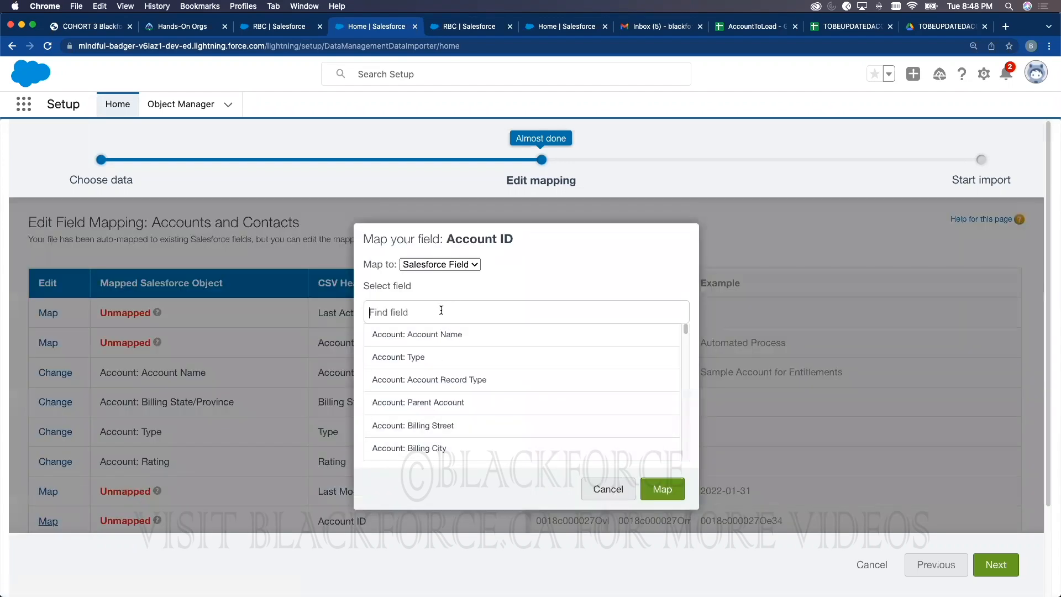
text(Id)
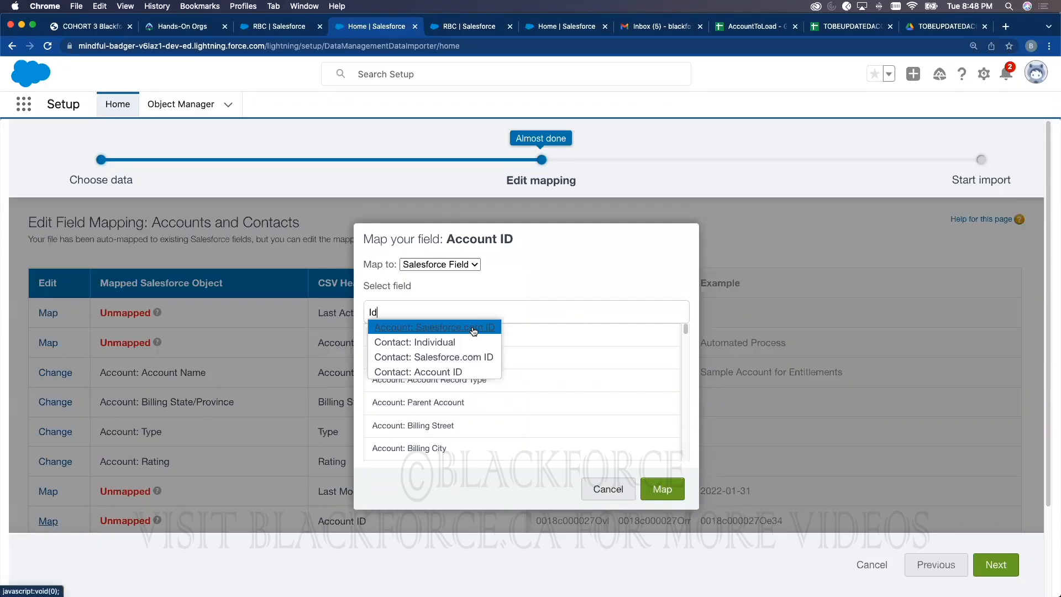
click(474, 327)
click(662, 489)
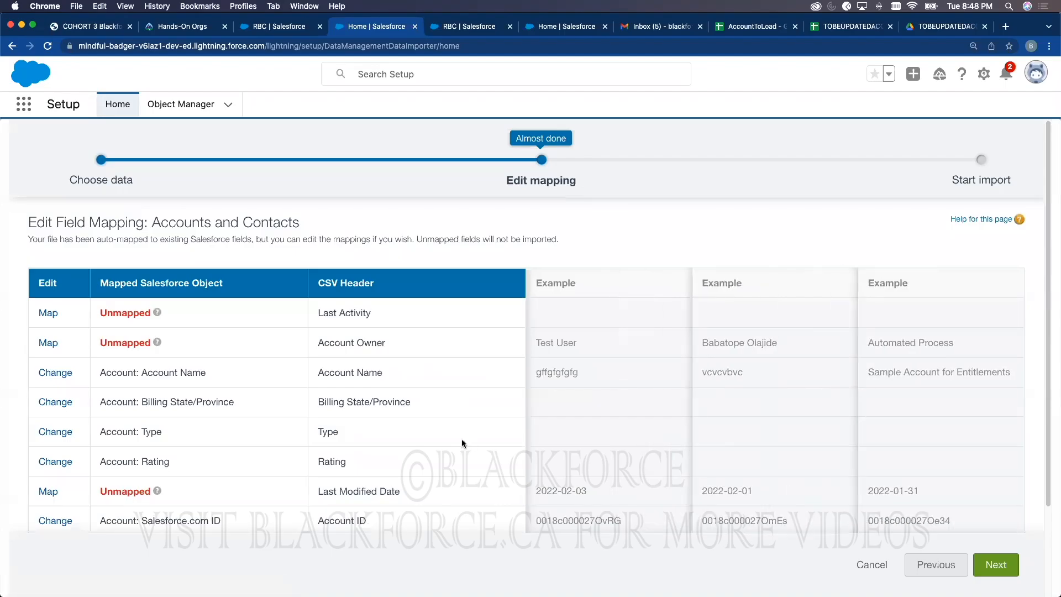
scroll(225, 396, down, 2)
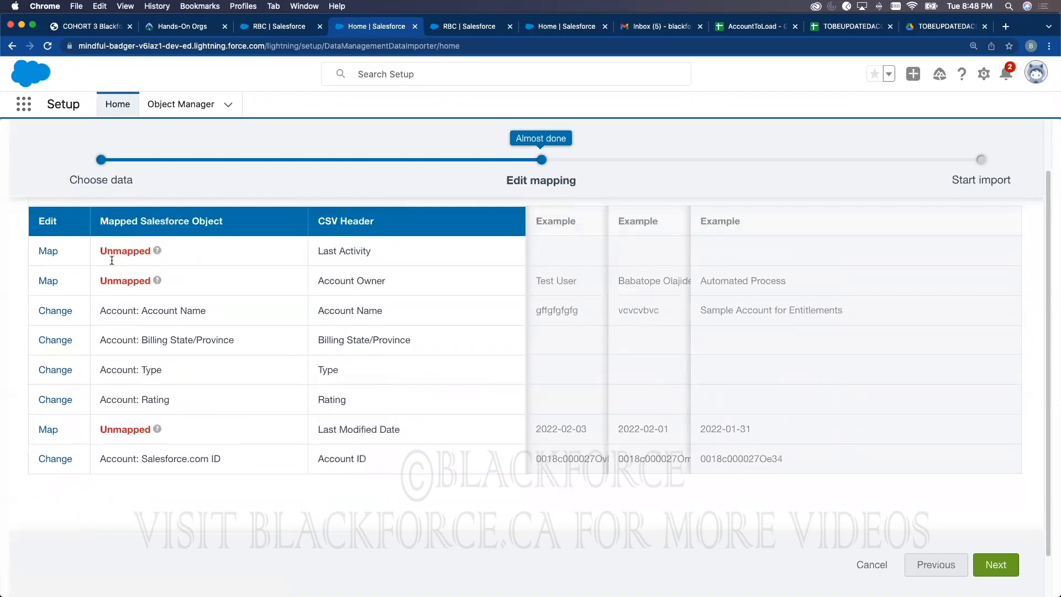
click(1005, 559)
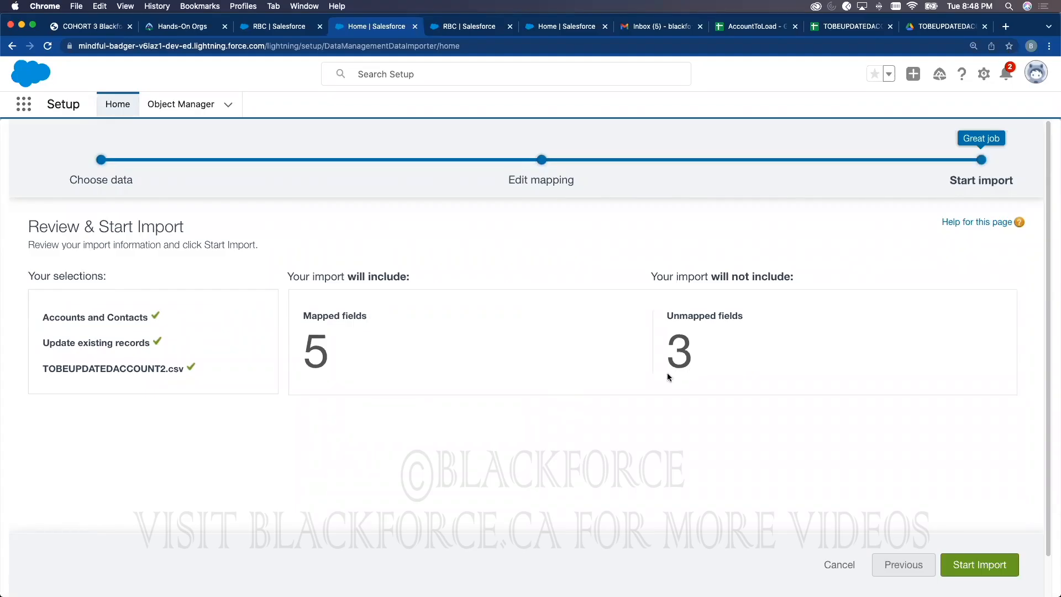
Step: Start the account upsert, dismiss the confirmation, and scroll the job page to the Batches table
click(984, 565)
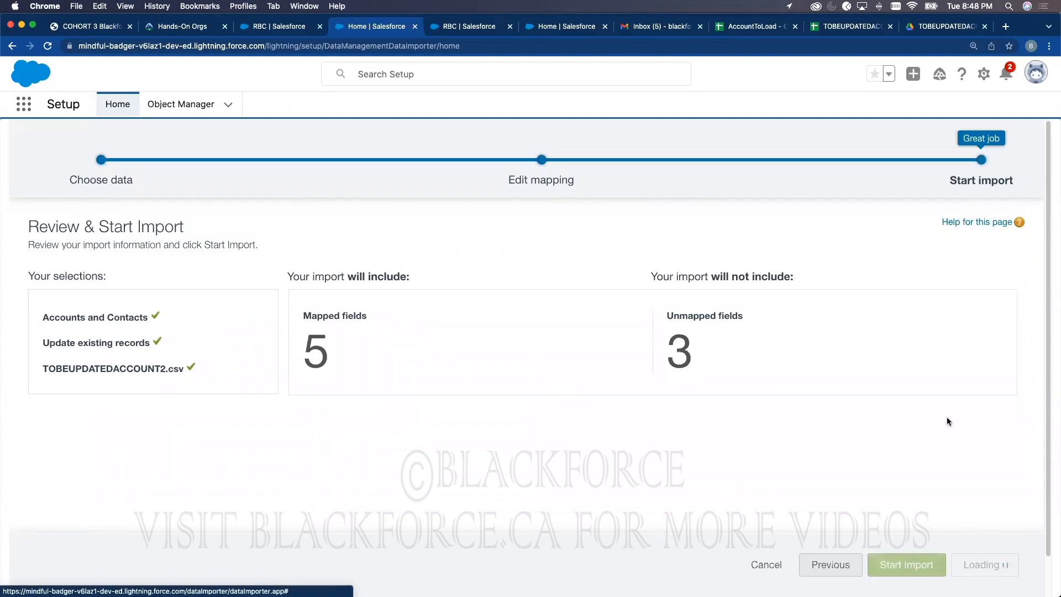
click(676, 331)
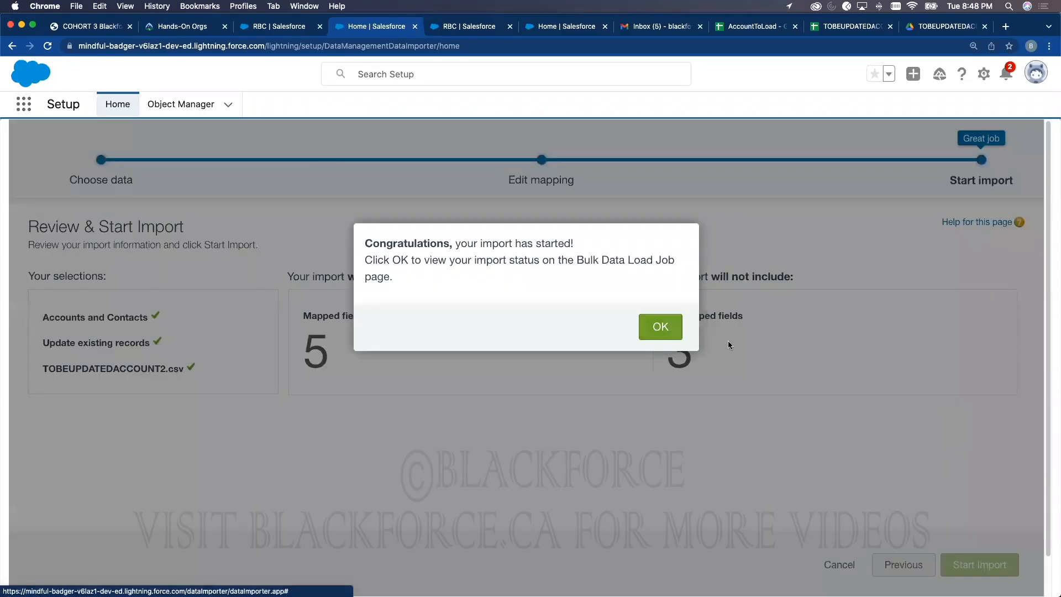
scroll(737, 356, down, 3)
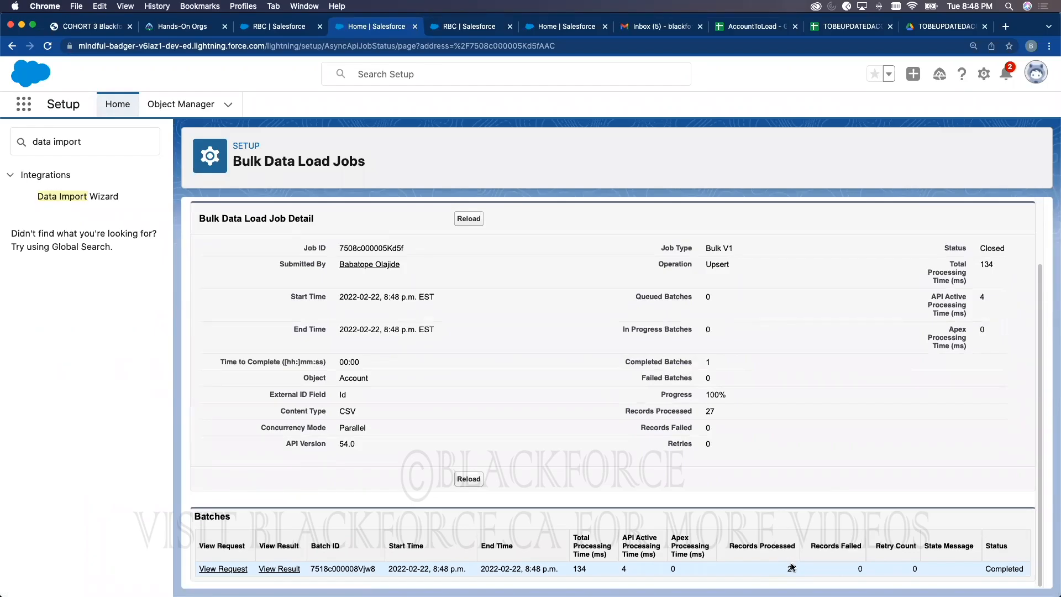
Step: Review the batch result file showing all rows succeeded, then close it and return to the RBC account
click(279, 569)
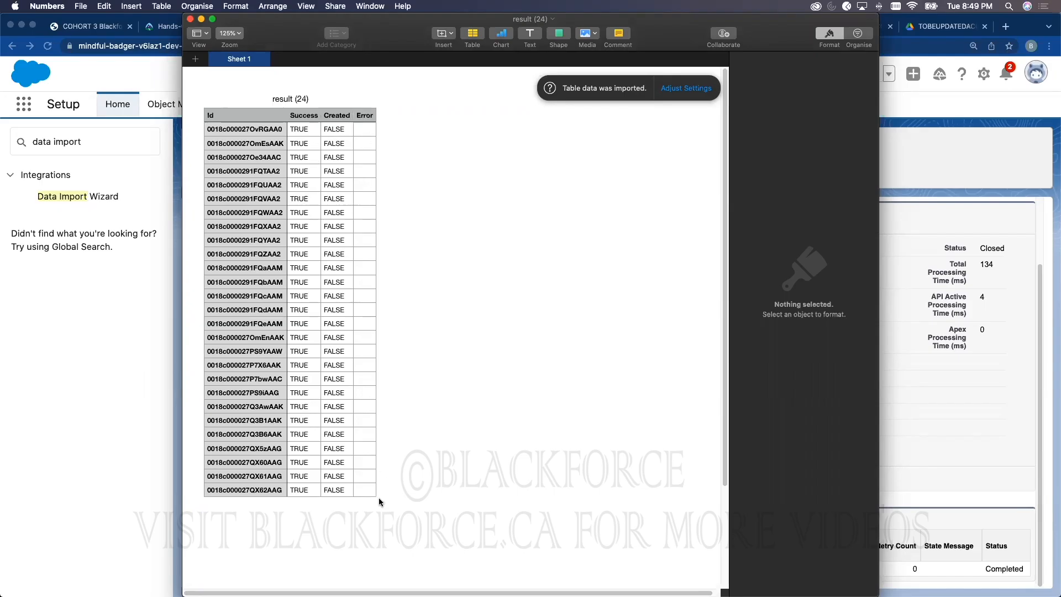
click(190, 19)
click(287, 26)
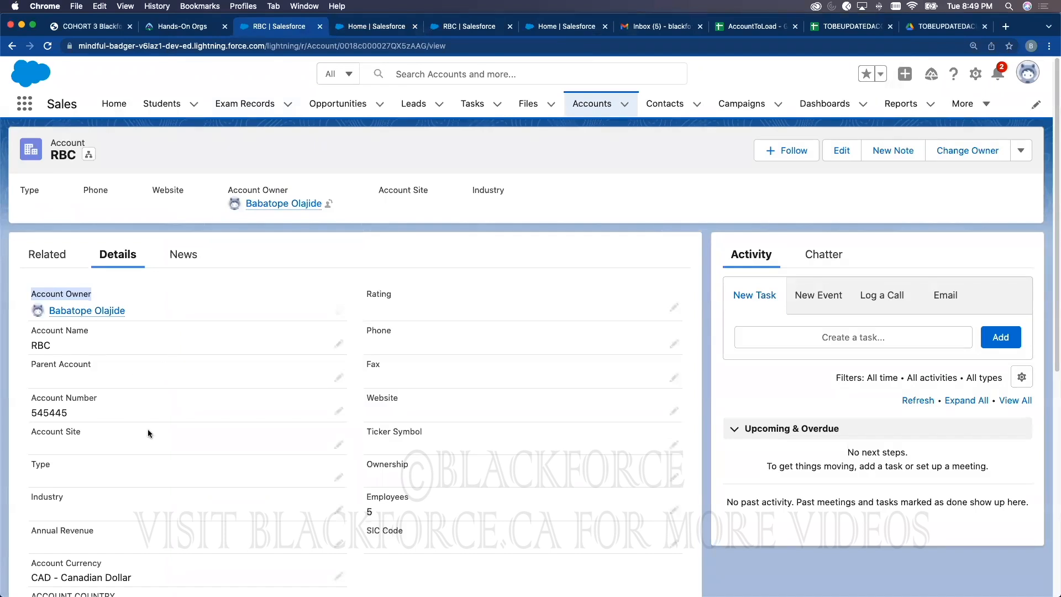
Step: Reload the RBC account, look over its Details fields, then go to the Accounts list
scroll(165, 443, down, 6)
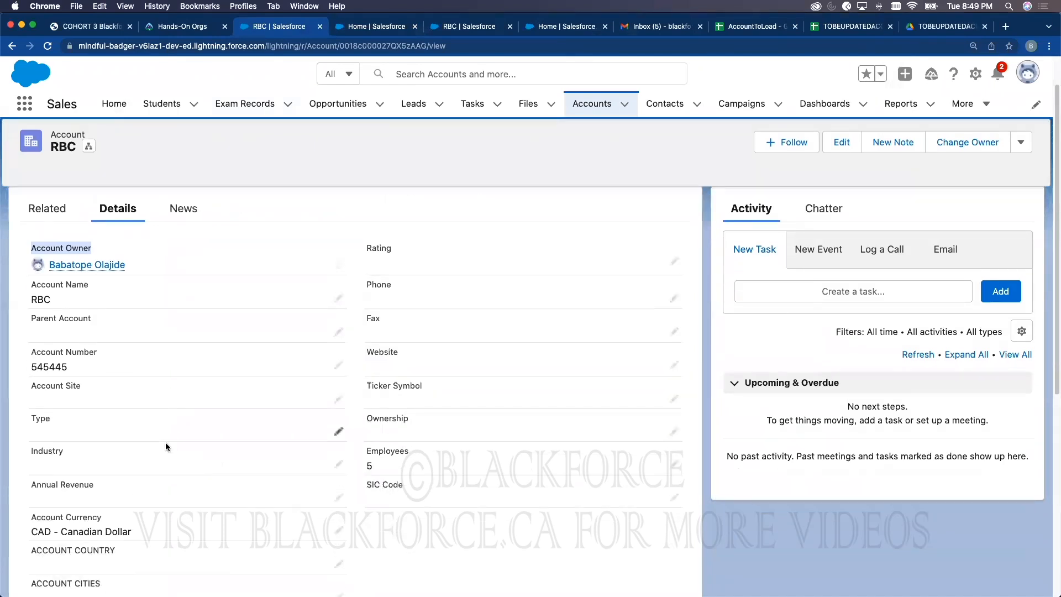
scroll(170, 364, down, 2)
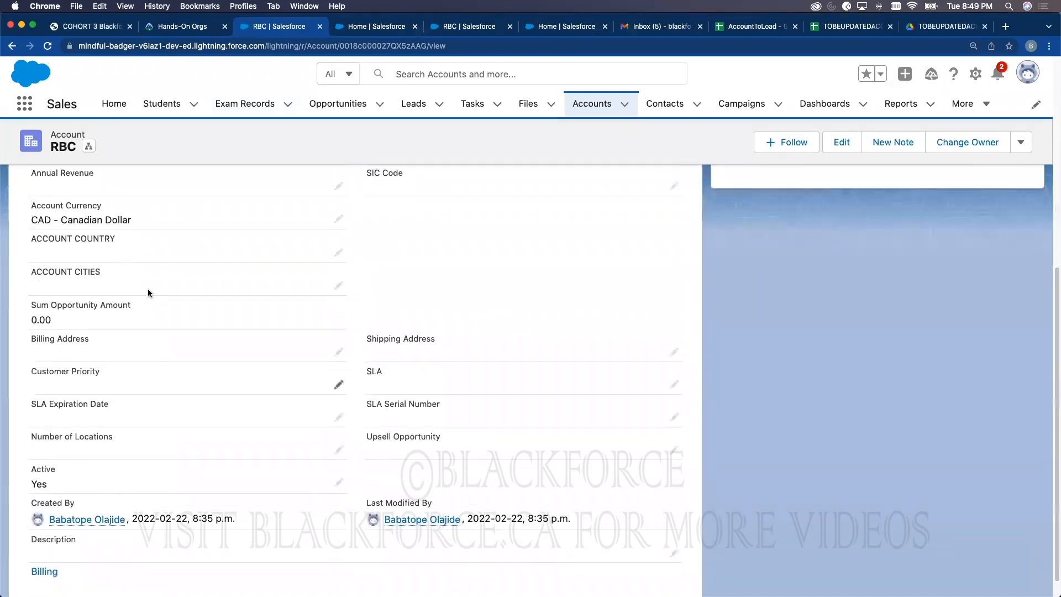
click(47, 46)
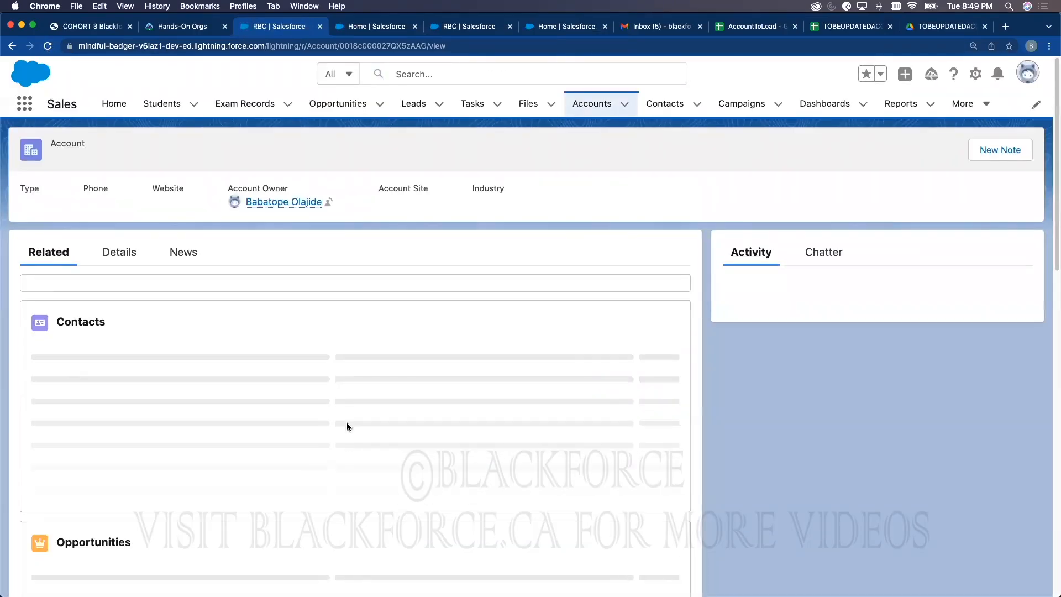
click(108, 257)
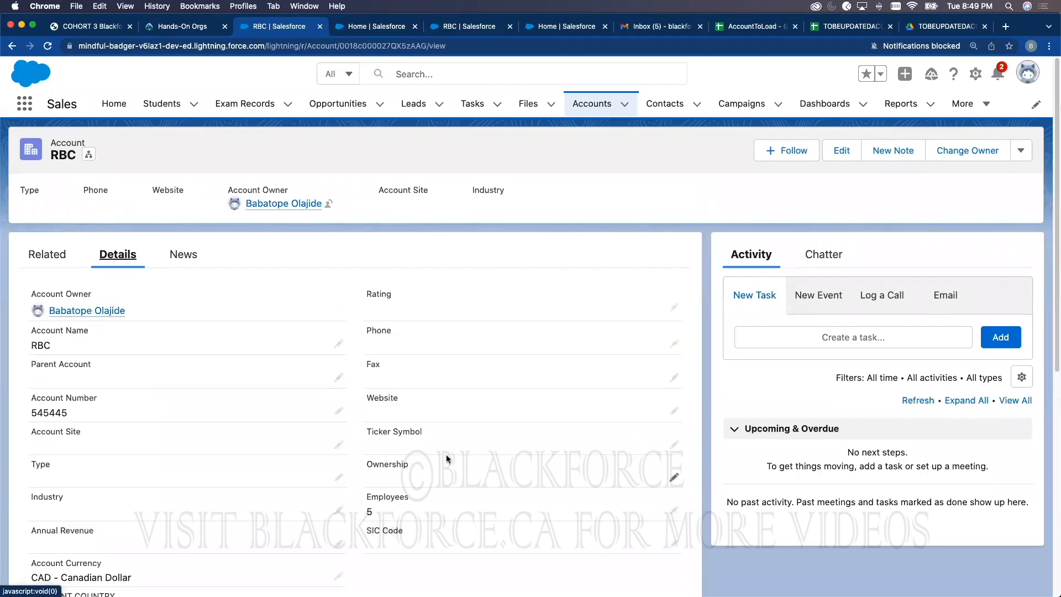
scroll(399, 468, down, 10)
scroll(475, 331, up, 10)
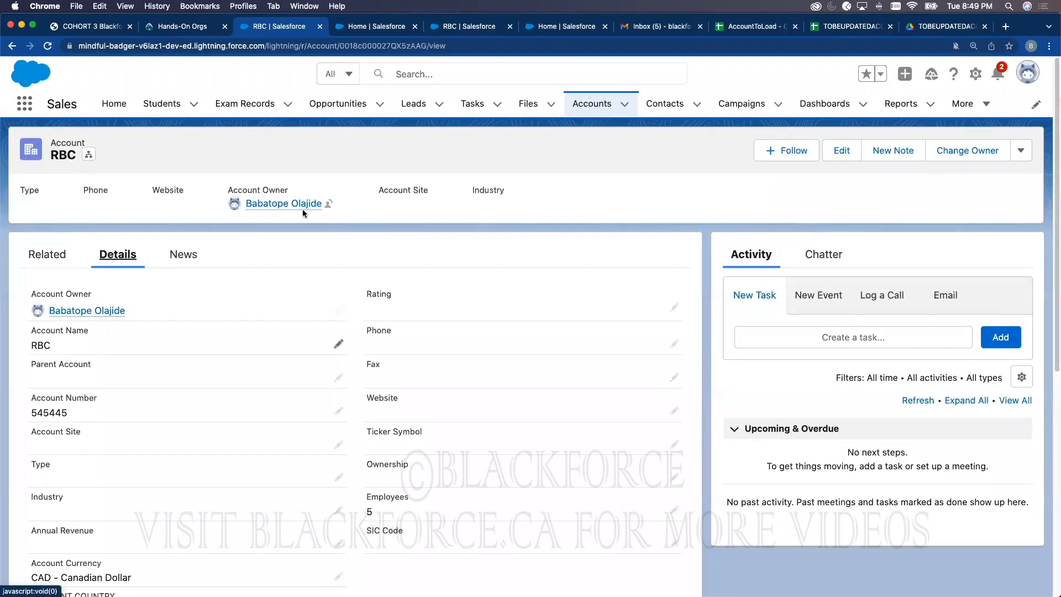
click(601, 105)
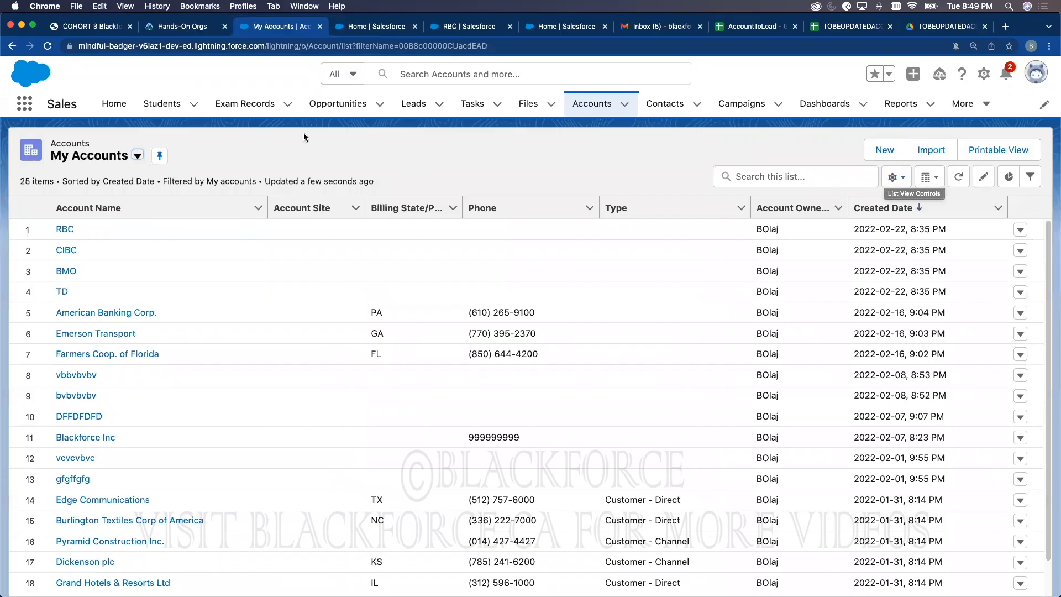
Step: Refresh the accounts list and widen the Billing State/Province column
click(49, 46)
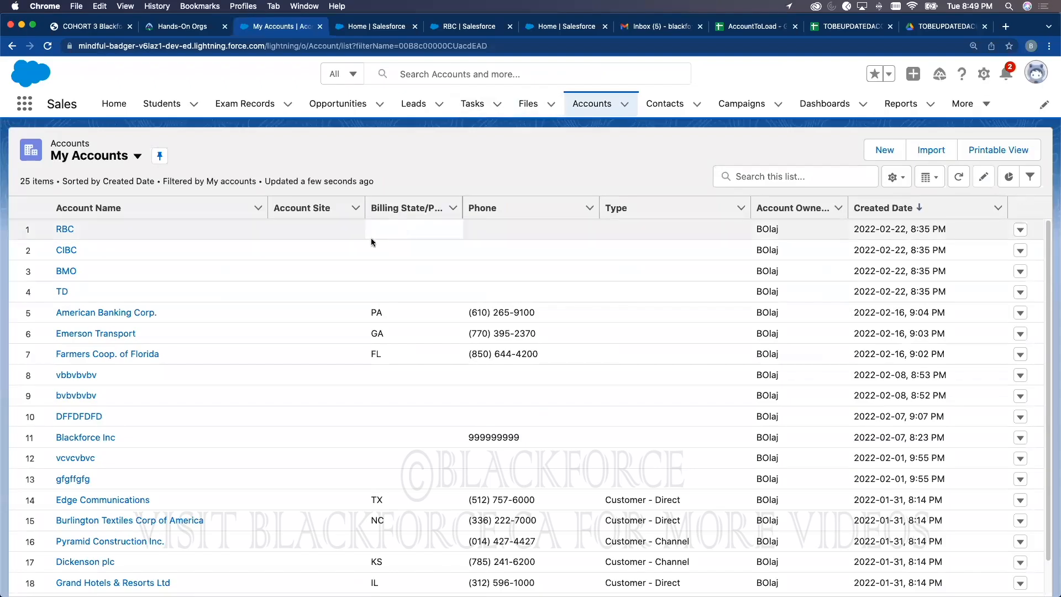
drag(462, 203, 535, 204)
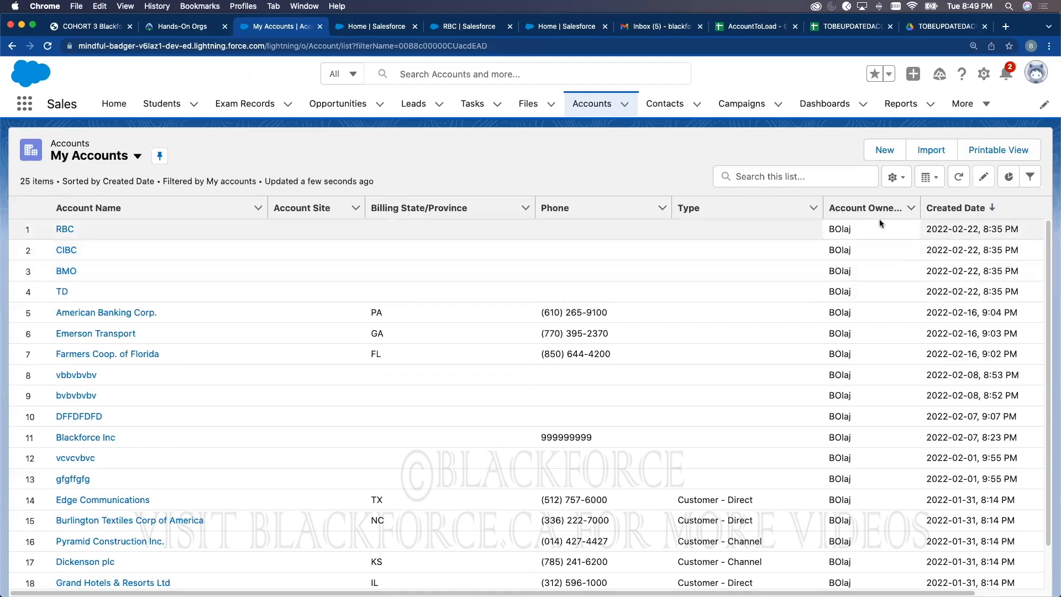
click(939, 181)
click(897, 182)
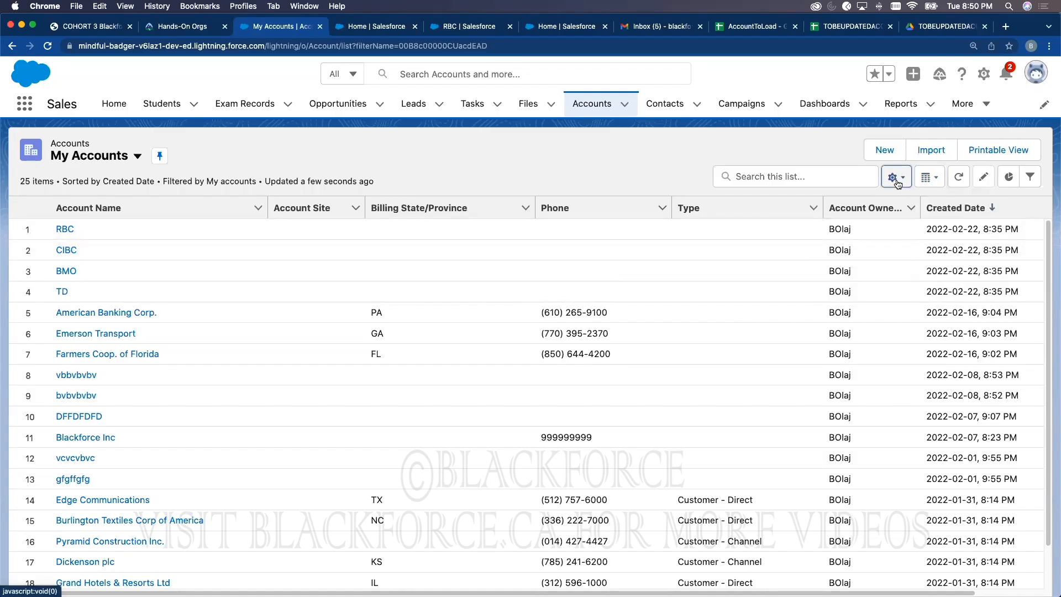
Step: Add Shipping State/Province to the list's visible fields and save the My Accounts view
click(911, 345)
scroll(428, 316, down, 15)
scroll(414, 348, up, 3)
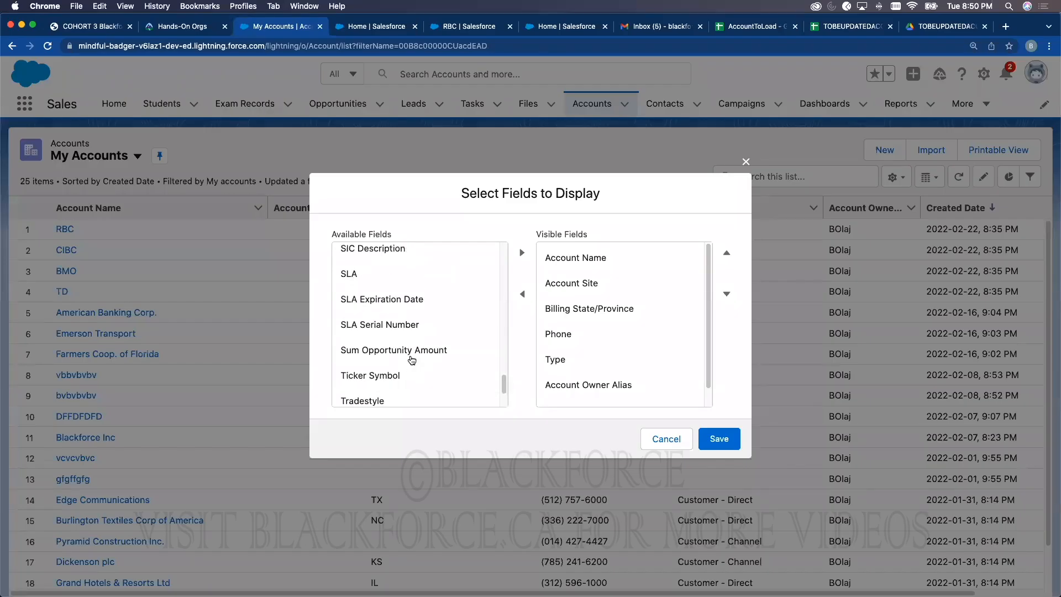
scroll(412, 360, up, 5)
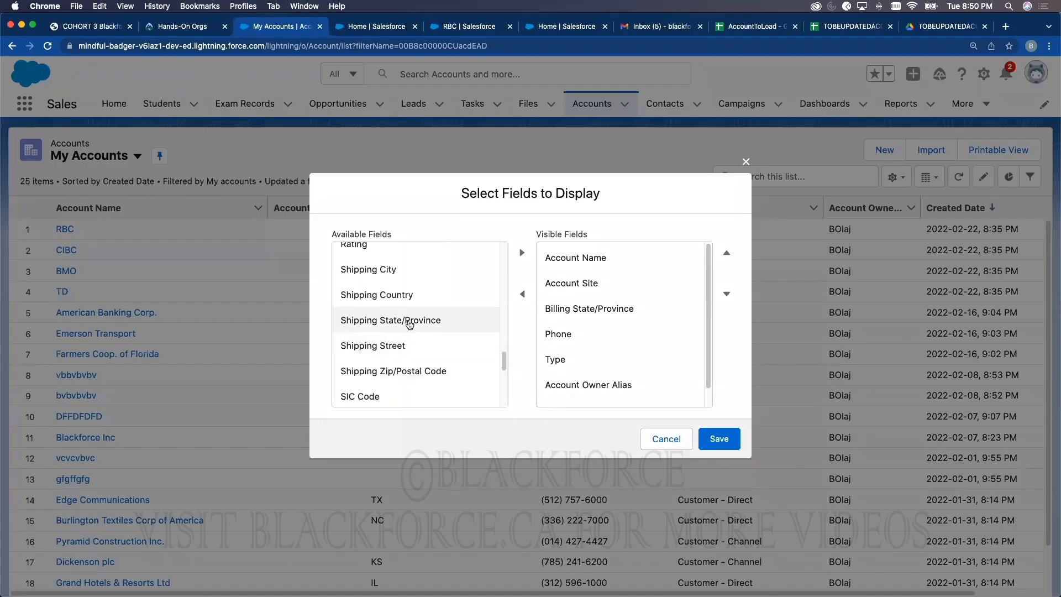
click(410, 324)
click(522, 252)
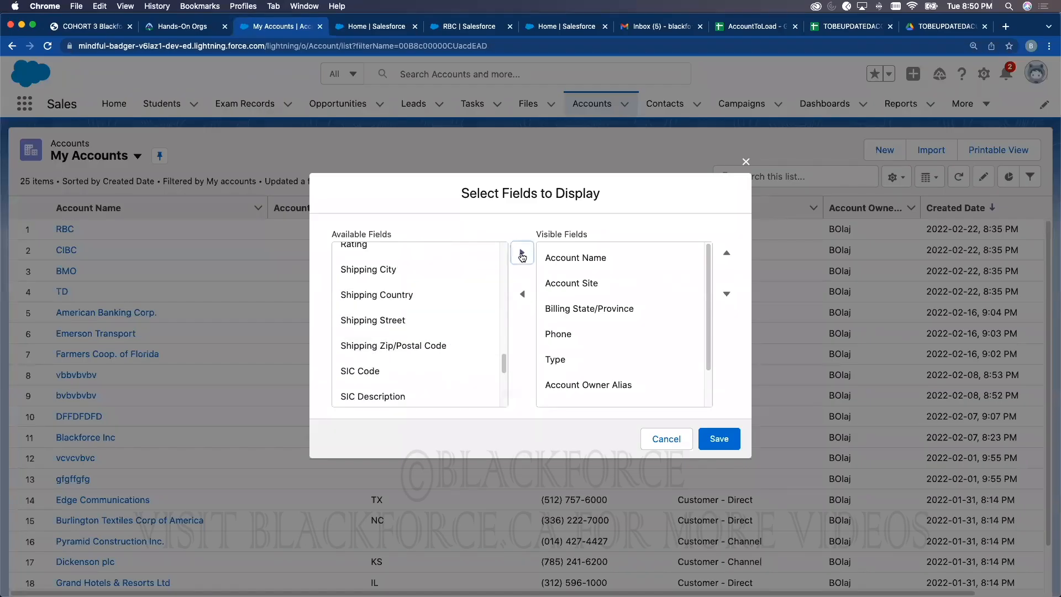
scroll(421, 349, up, 5)
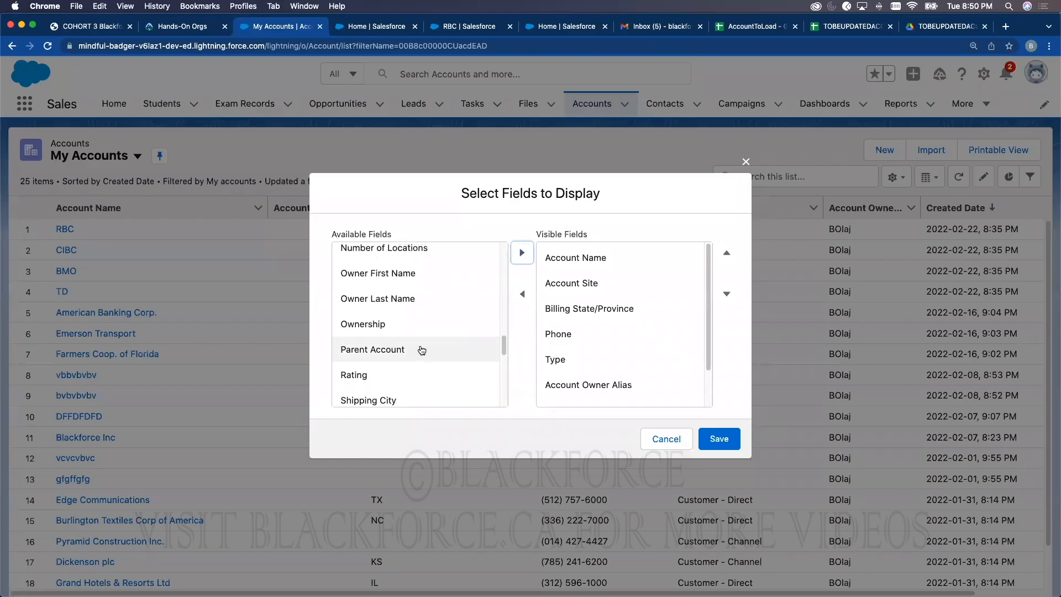
scroll(421, 349, up, 5)
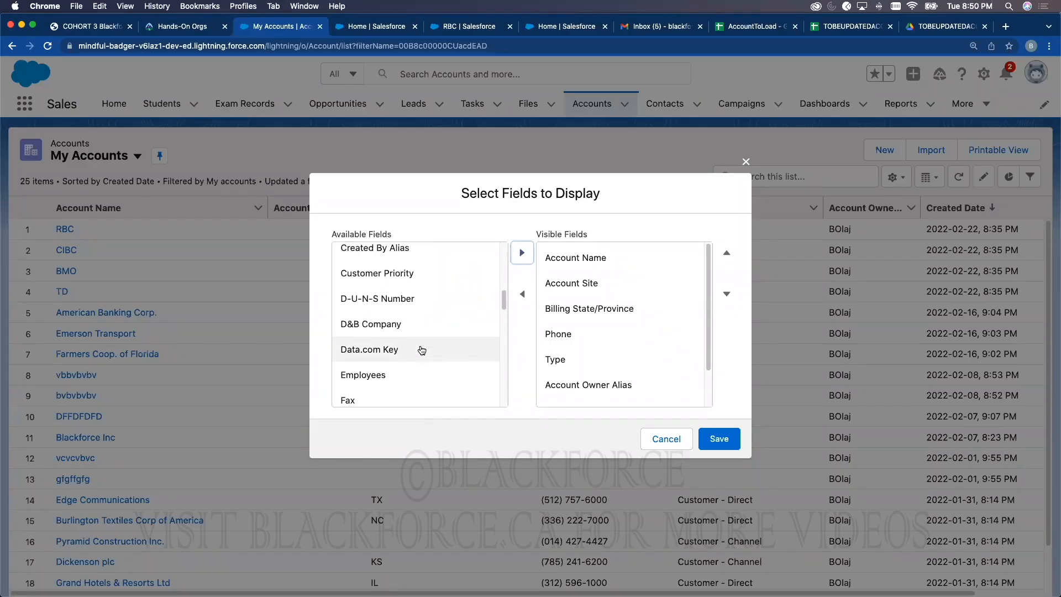
scroll(421, 350, up, 5)
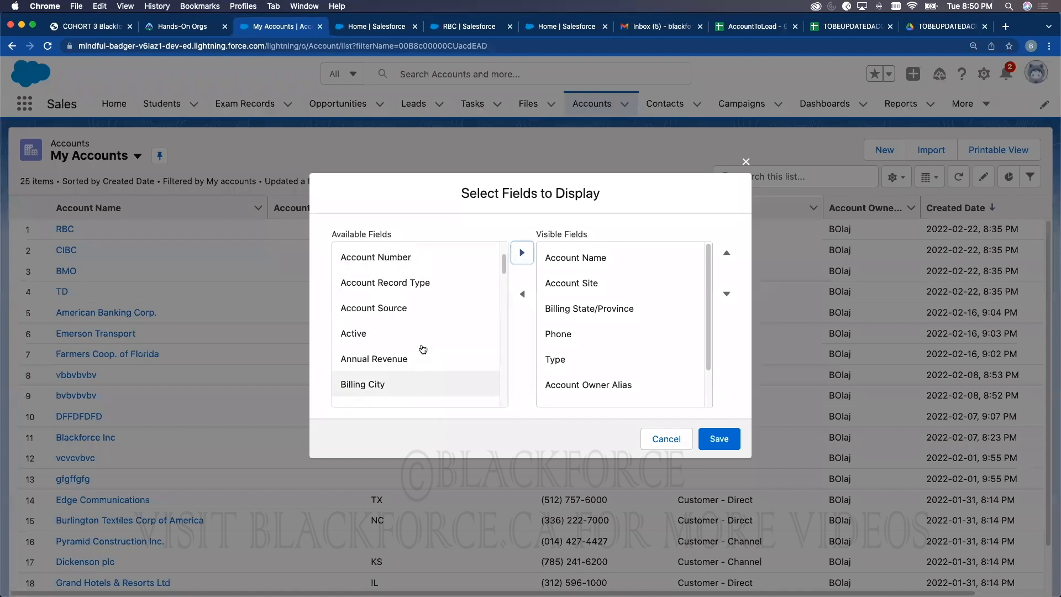
click(719, 439)
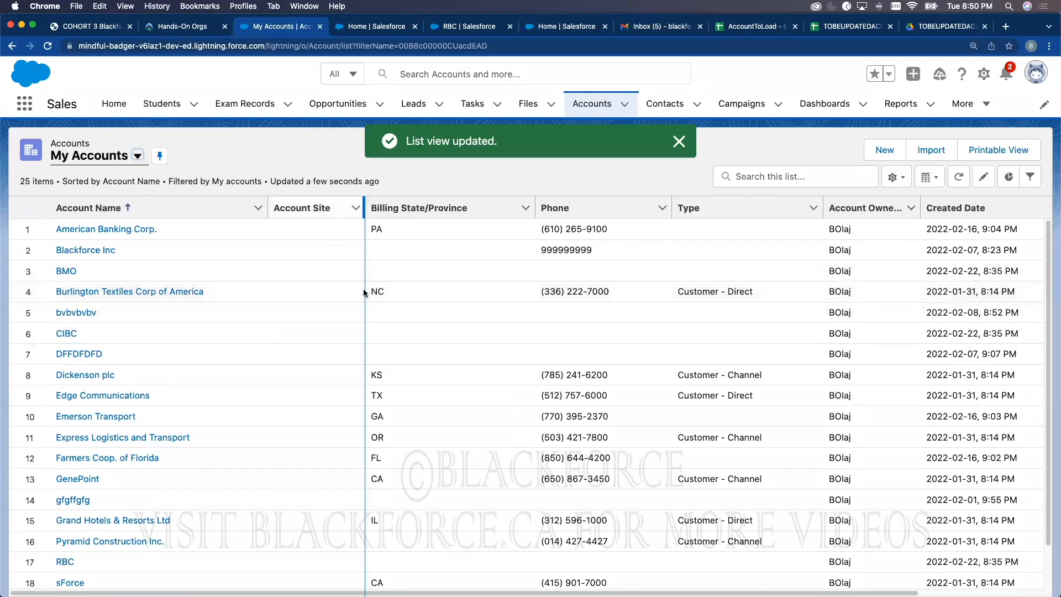
Step: Restart the wizard for Accounts and Contacts, updating existing records matched by Salesforce.com ID
click(376, 28)
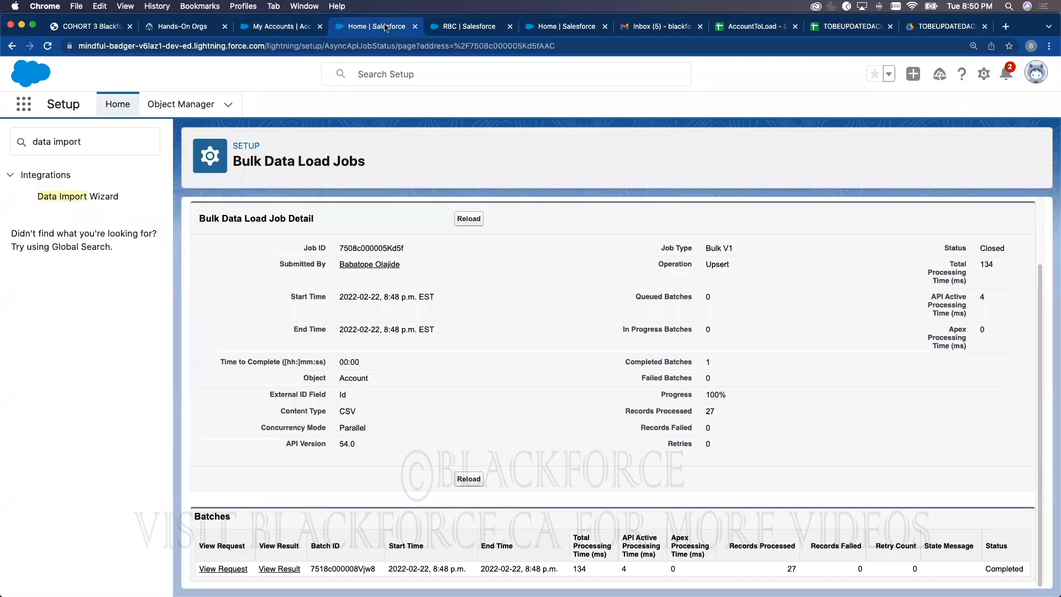
click(97, 196)
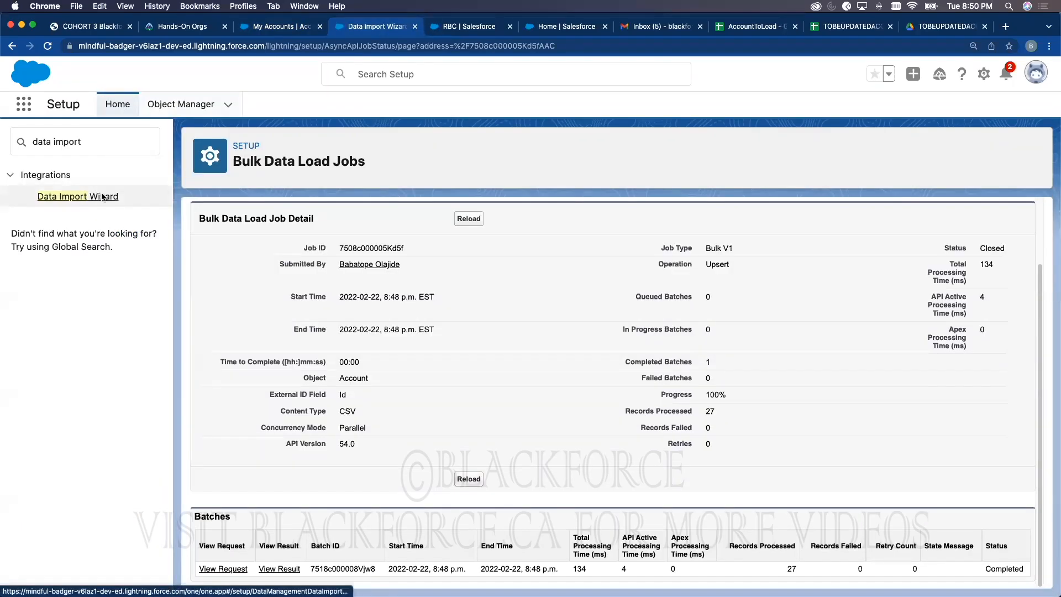
scroll(295, 317, down, 5)
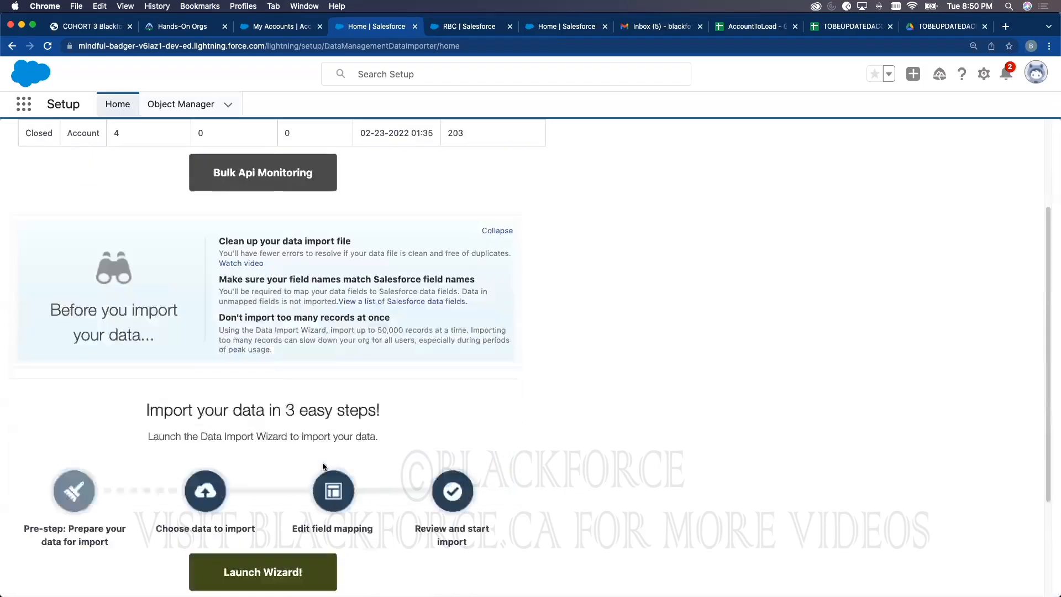
click(284, 429)
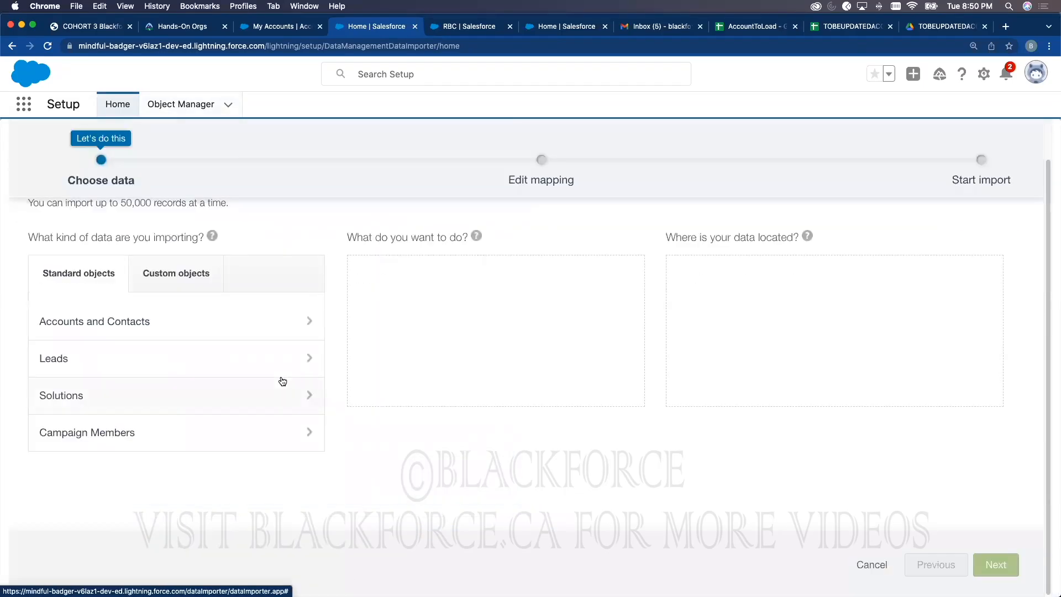
click(155, 321)
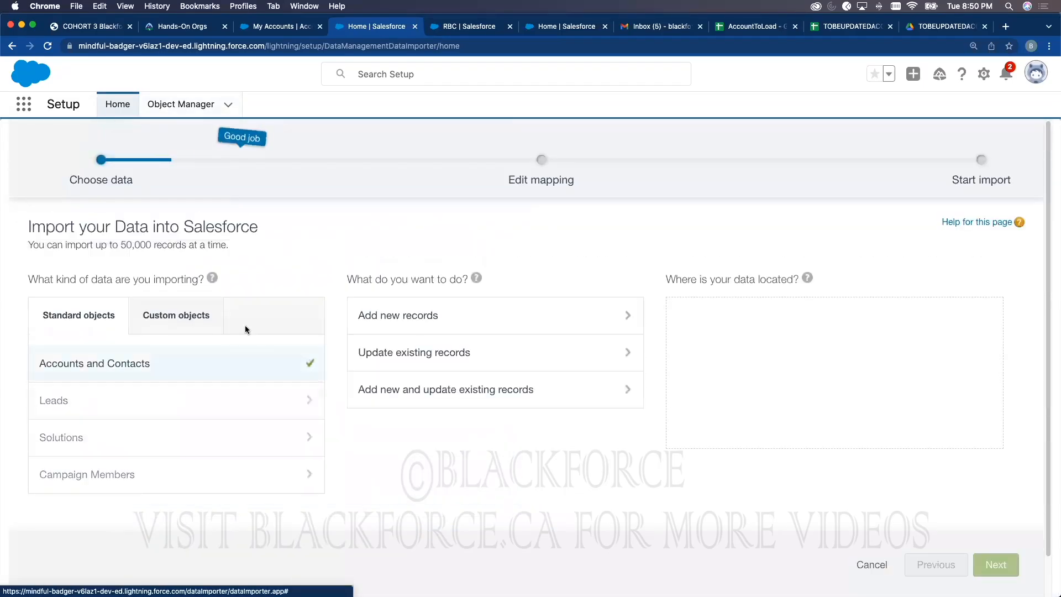
click(421, 351)
scroll(516, 376, down, 3)
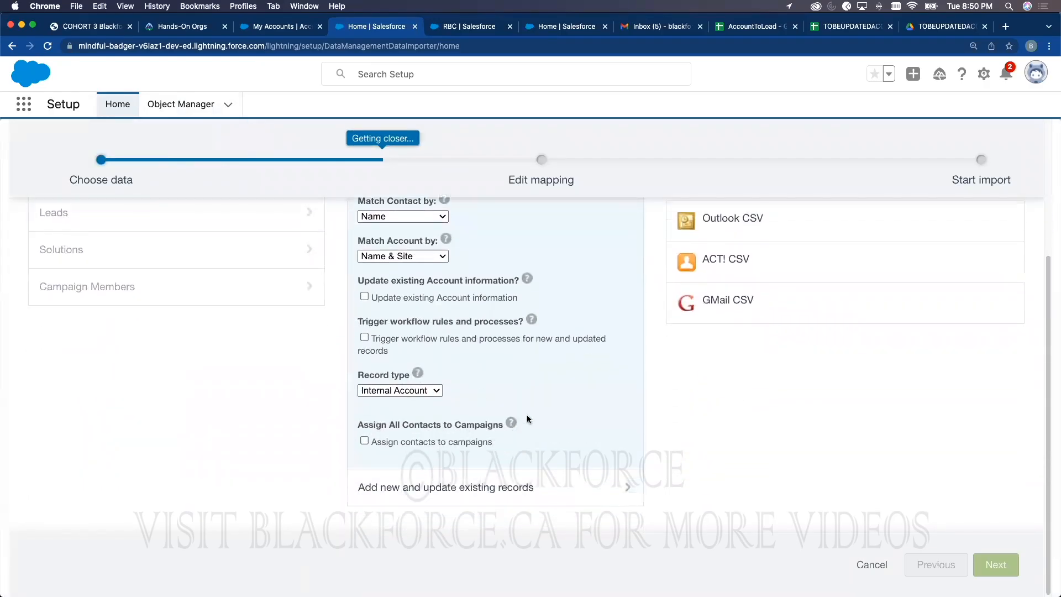
scroll(442, 381, up, 2)
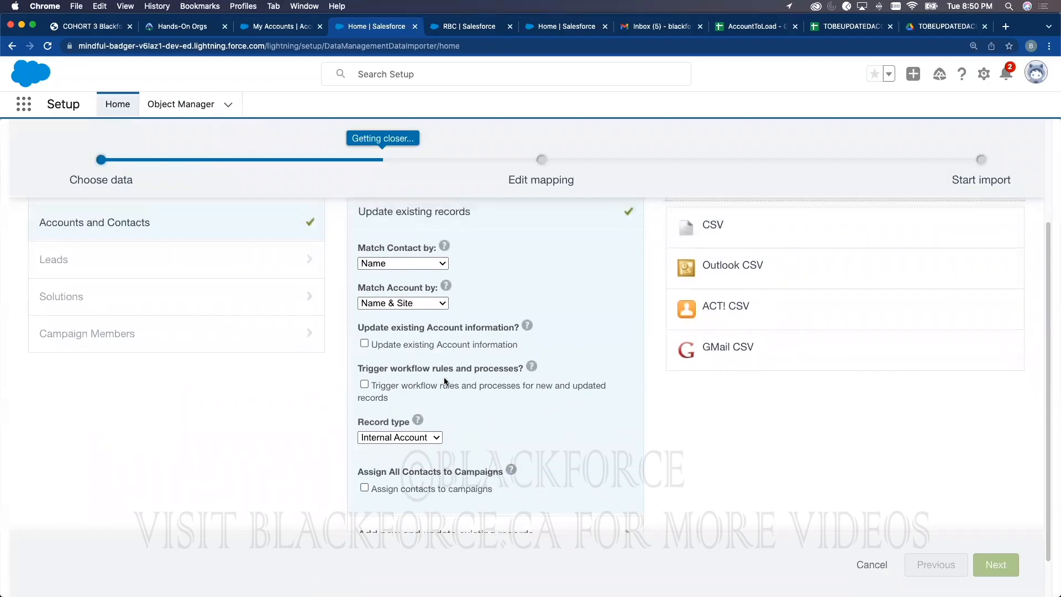
drag(372, 345, 517, 346)
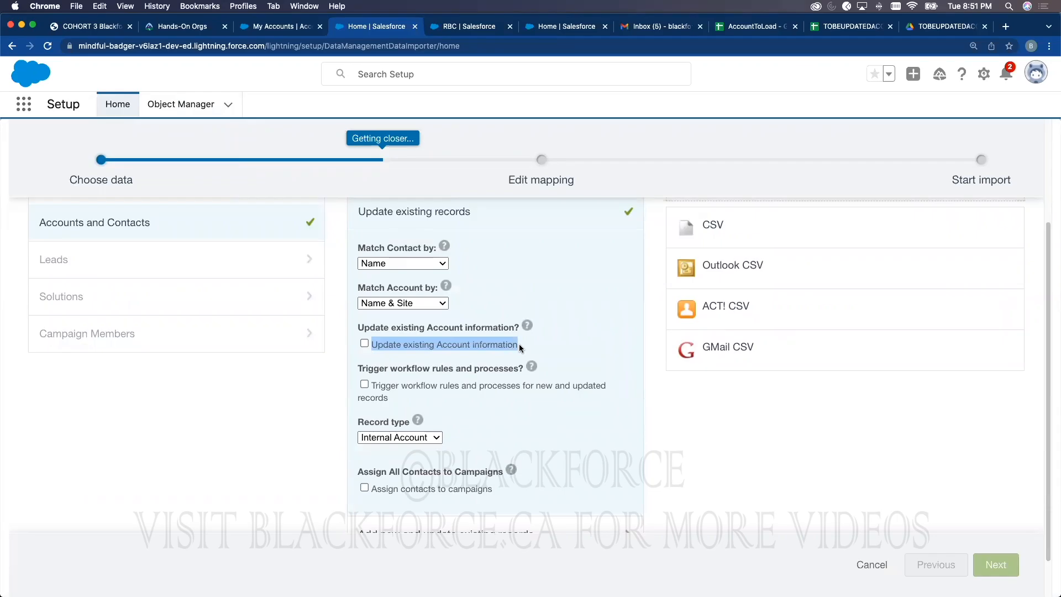
click(365, 343)
click(425, 307)
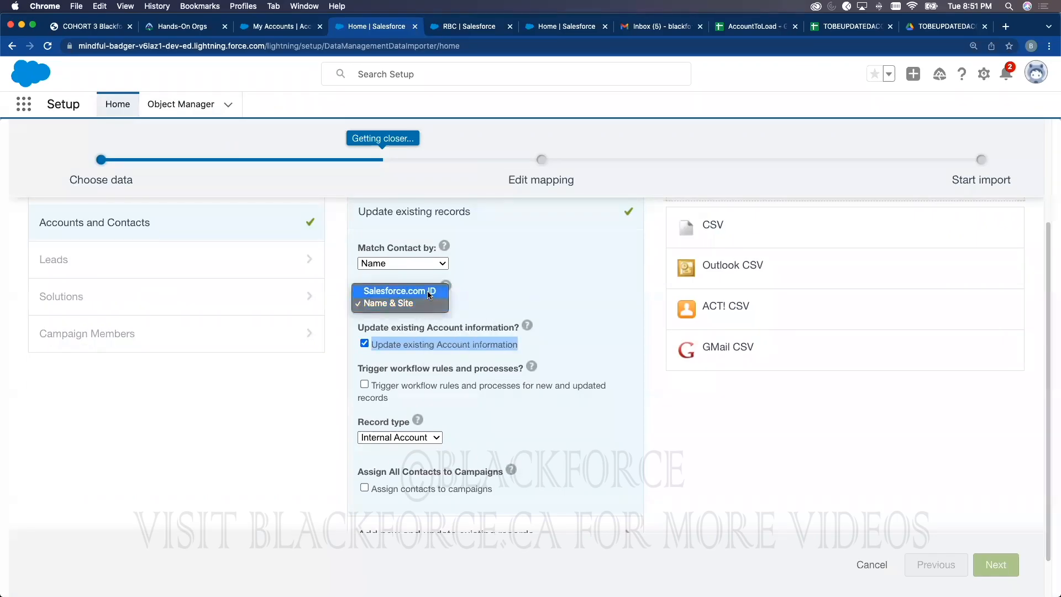
click(430, 286)
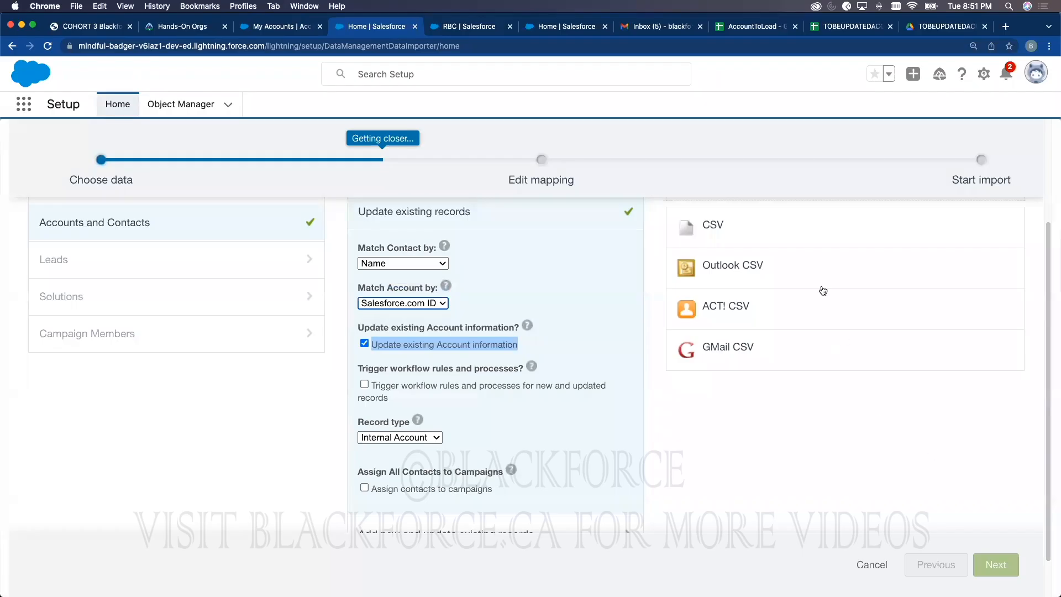
Step: Choose CSV as the source, load TOBEUPDATEDACCOUNT2.csv, and continue to field mapping
click(735, 231)
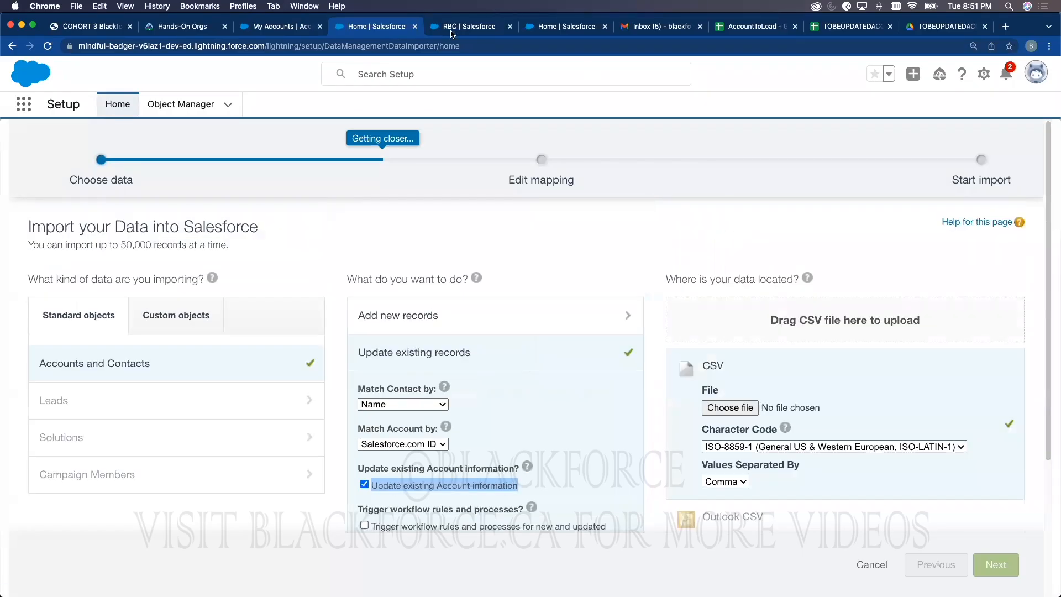
click(282, 26)
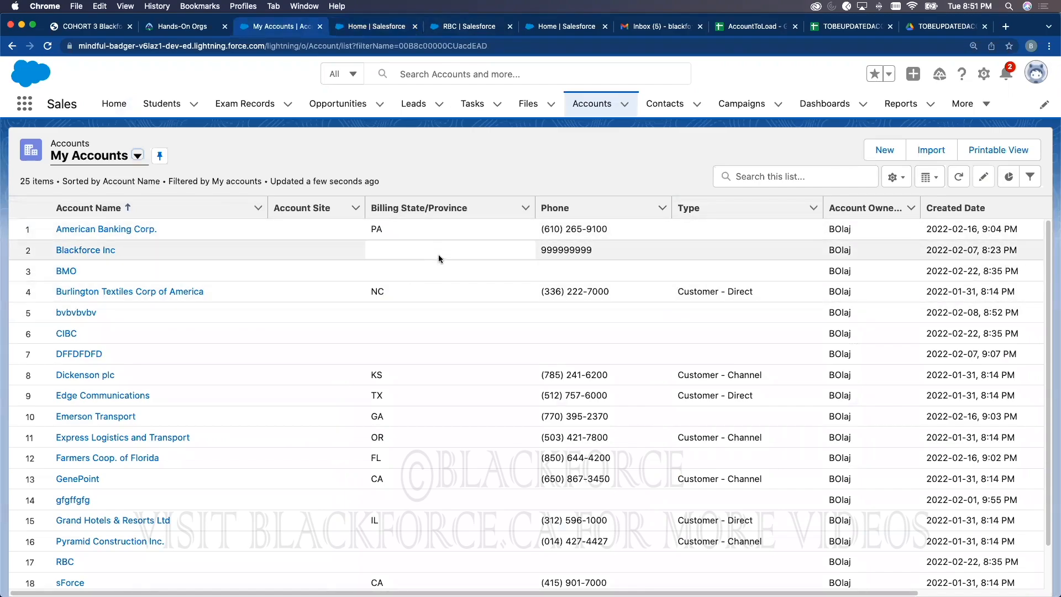
click(376, 33)
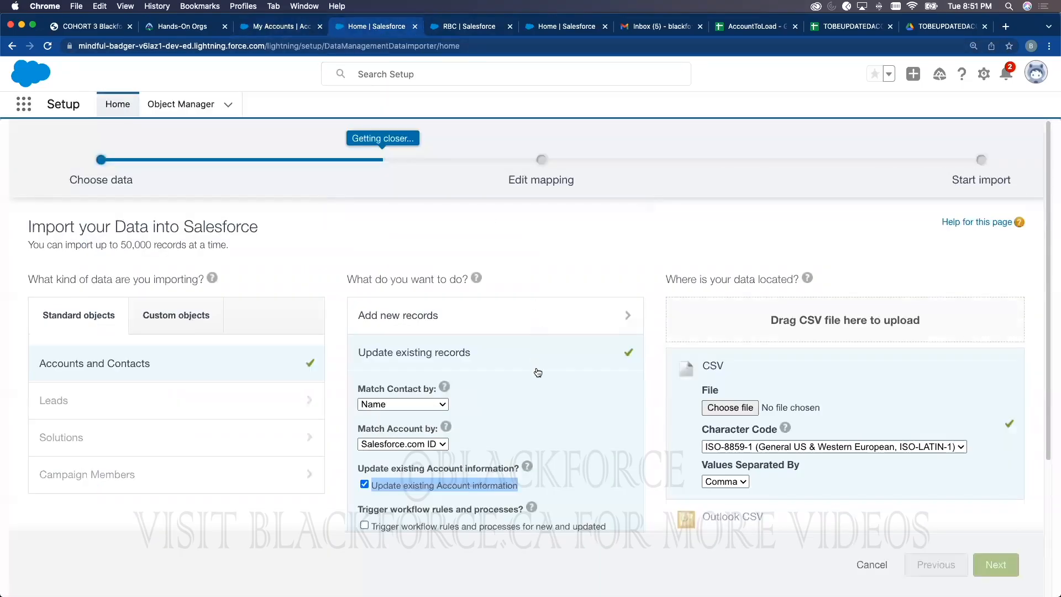
scroll(516, 415, down, 3)
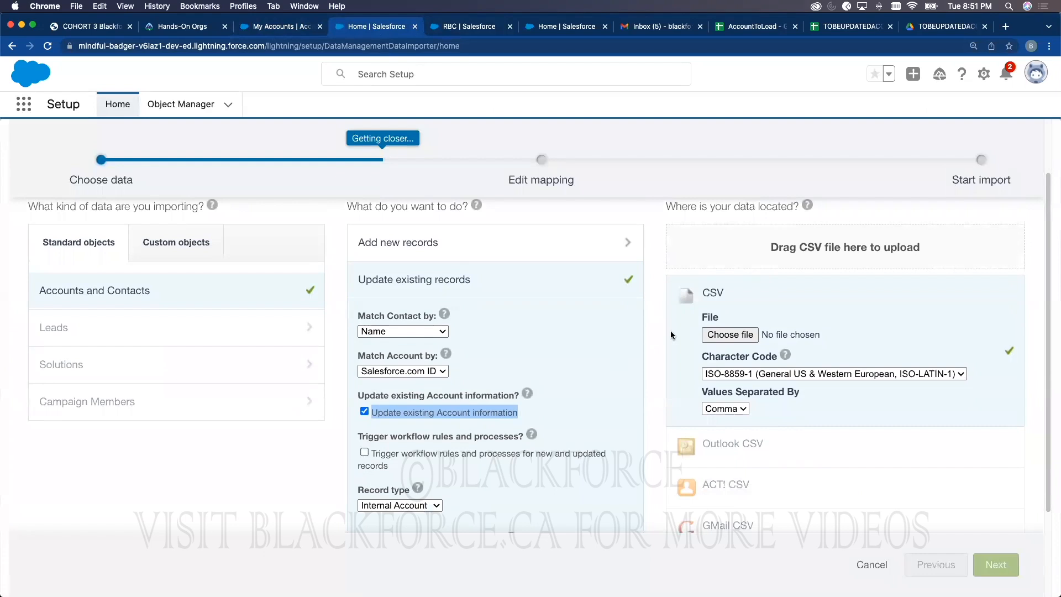
click(728, 334)
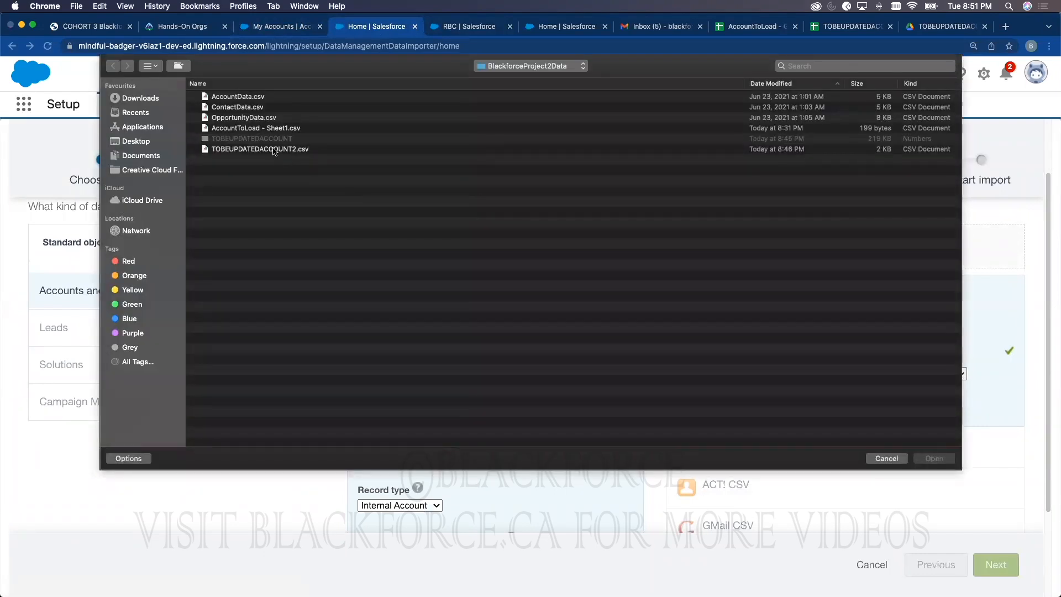
double_click(280, 149)
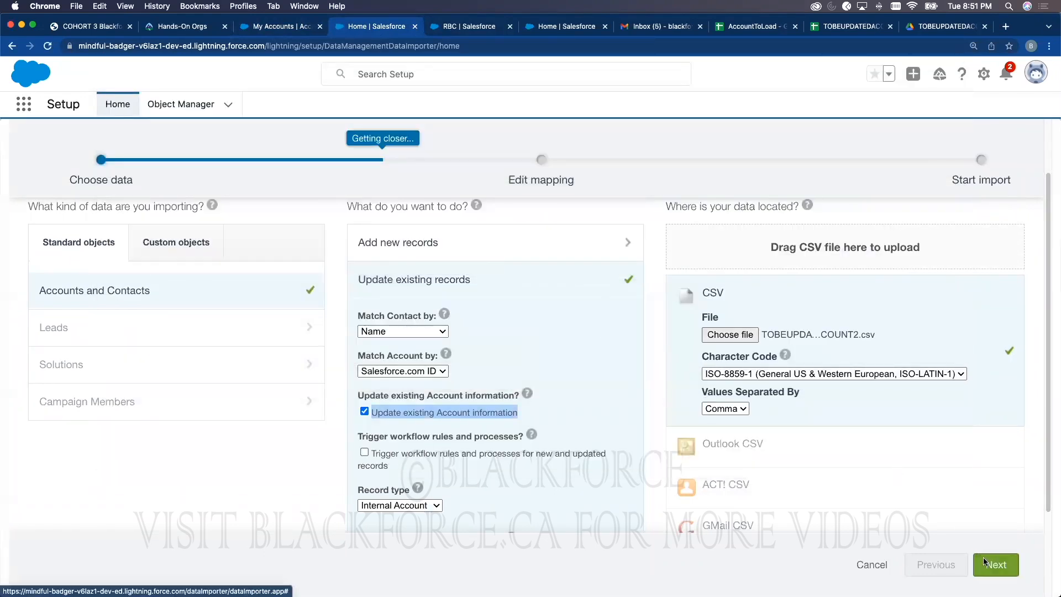
click(983, 557)
scroll(165, 492, down, 2)
Step: Map Account ID to Account: Salesforce.com ID and run the update import
scroll(84, 437, down, 2)
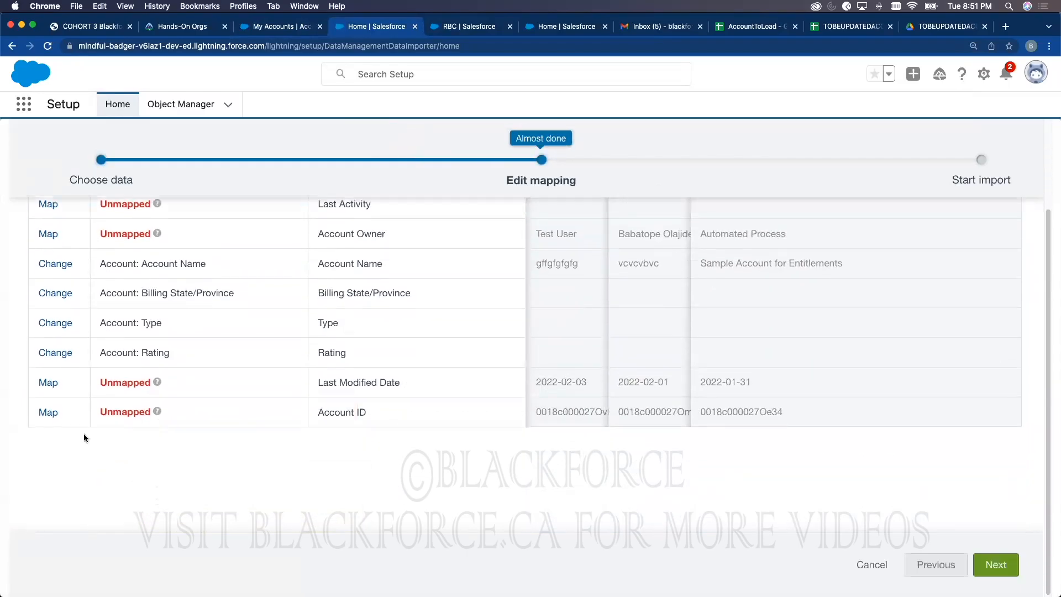
click(48, 416)
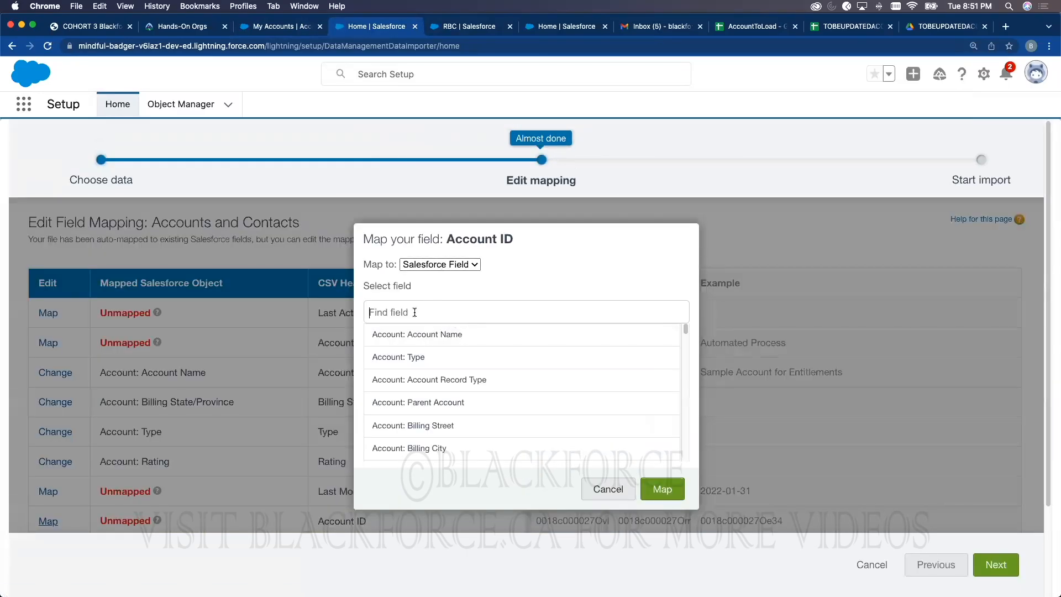
text(id)
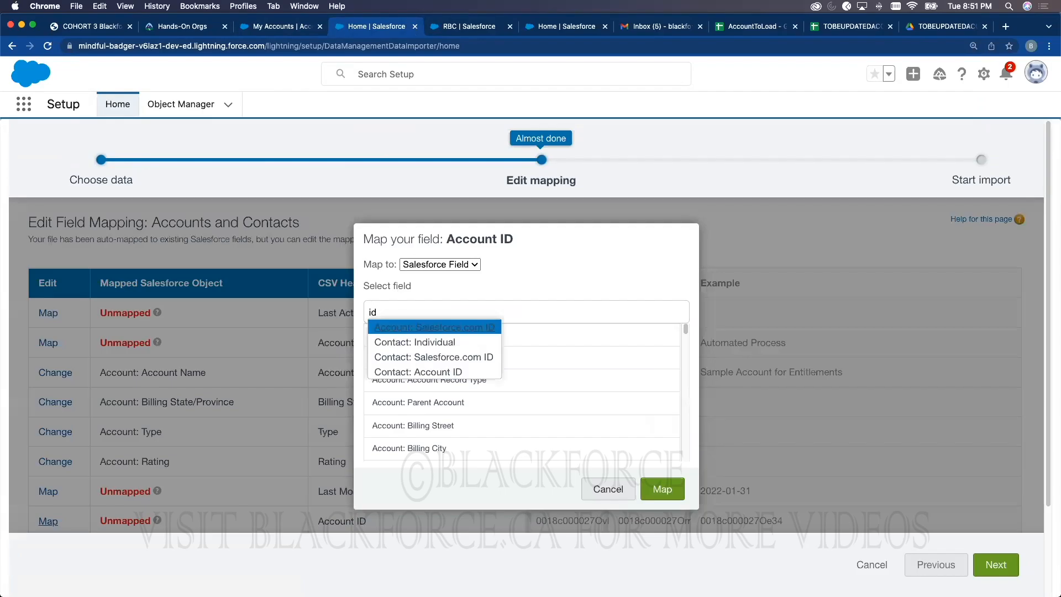
click(439, 326)
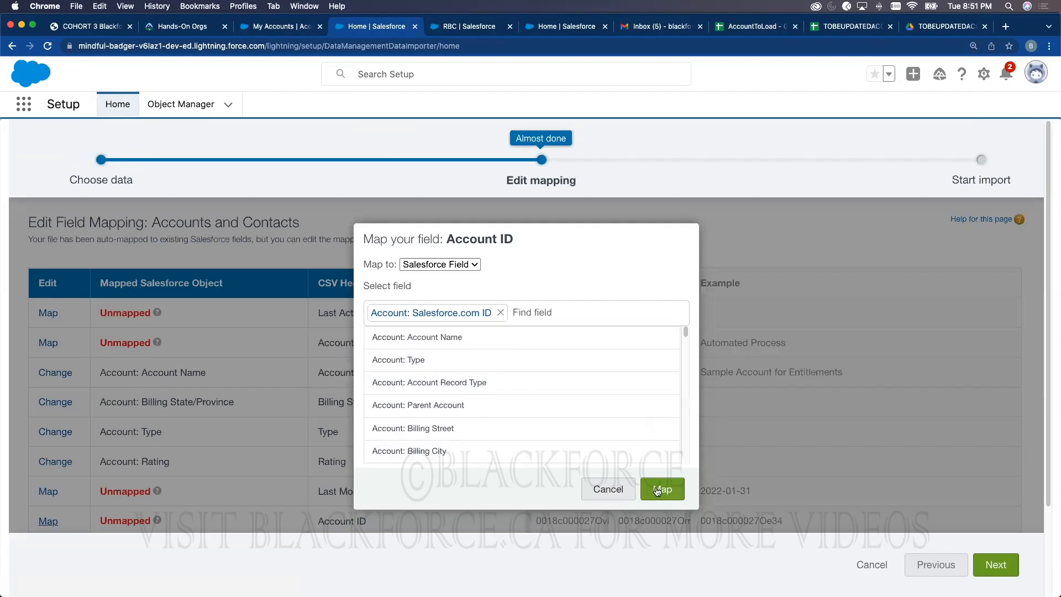
click(657, 492)
click(997, 565)
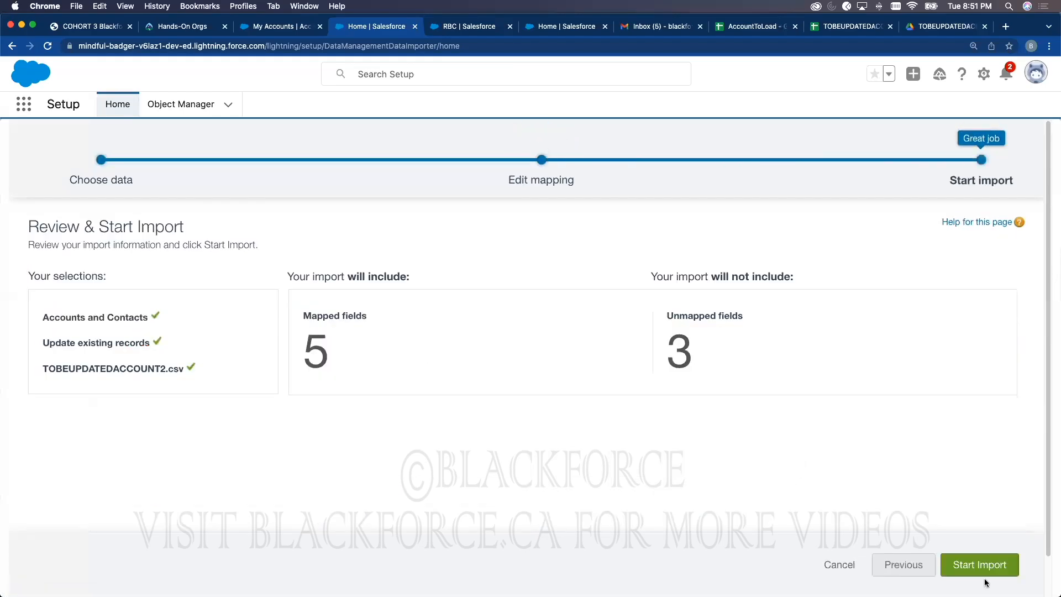
click(992, 566)
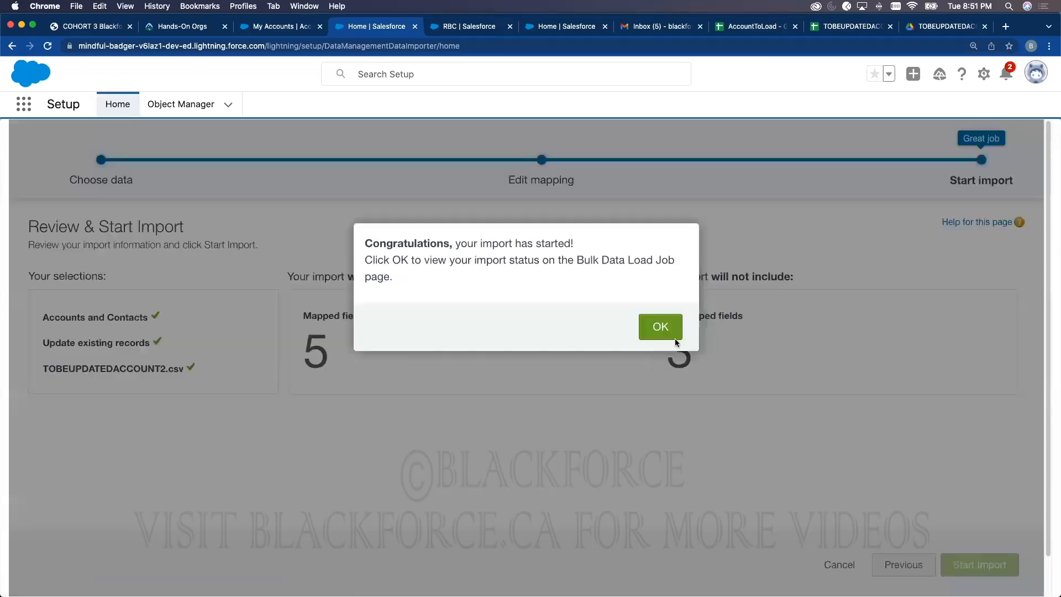
click(664, 327)
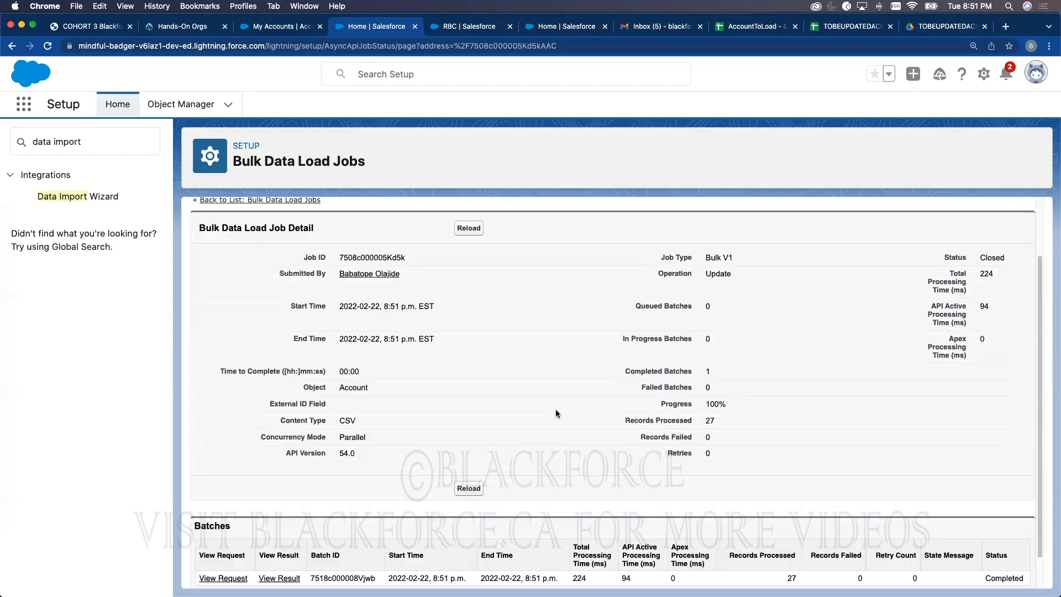
scroll(556, 413, down, 1)
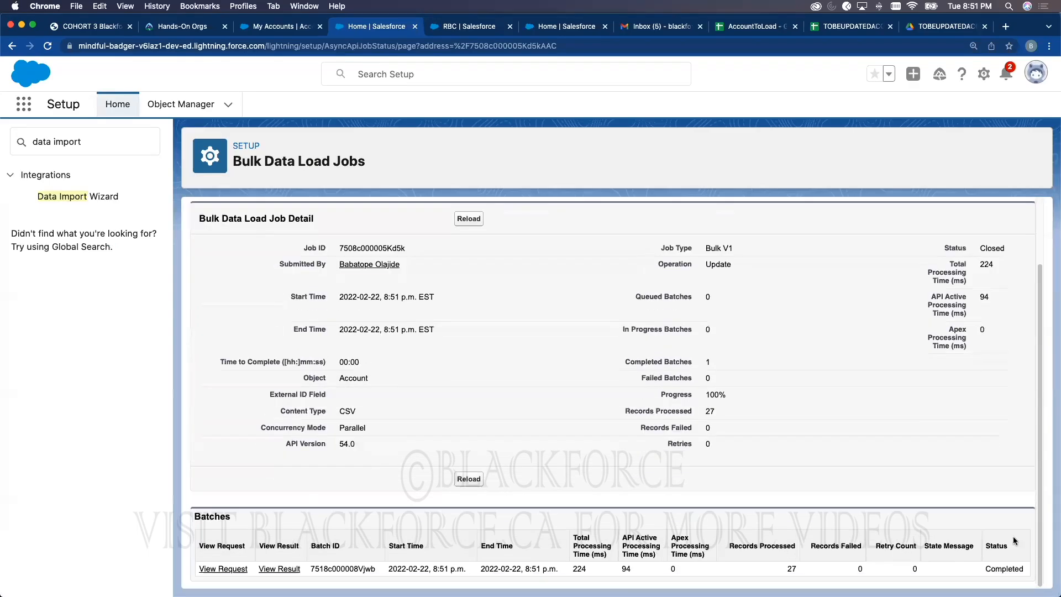
Step: Check My Accounts for the new billing provinces MONTREAL, ETOBICOKE and TORONTO
click(304, 33)
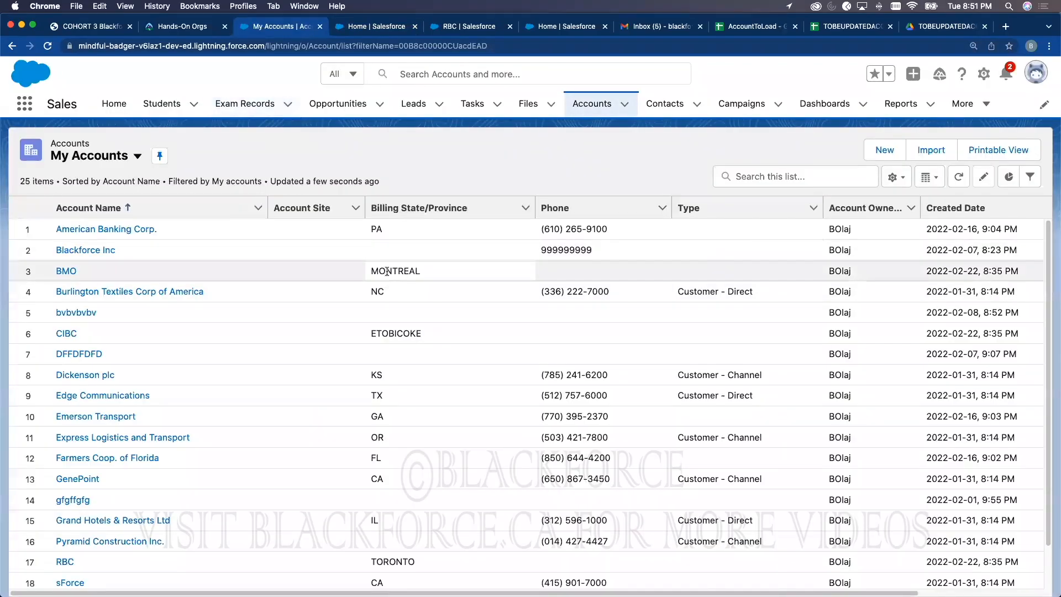
click(386, 271)
double_click(399, 333)
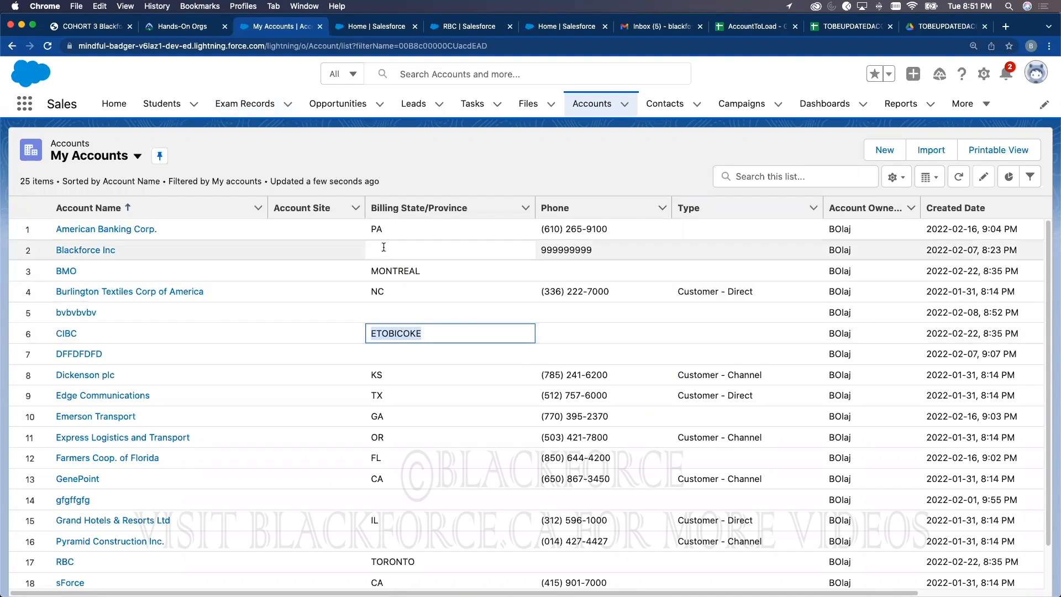
click(400, 561)
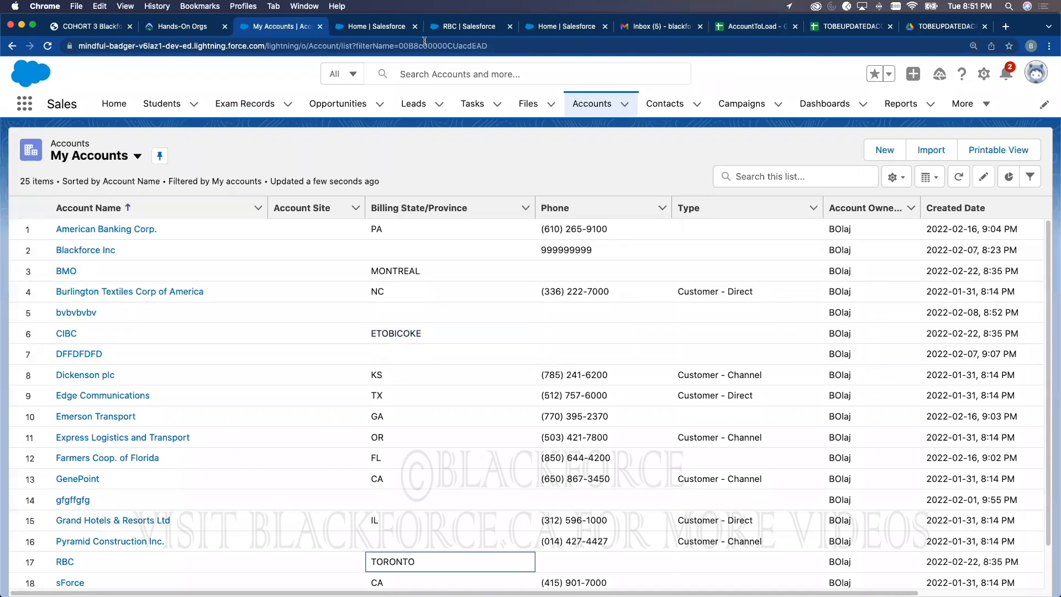
Step: Relaunch the Data Import Wizard from Setup
click(395, 26)
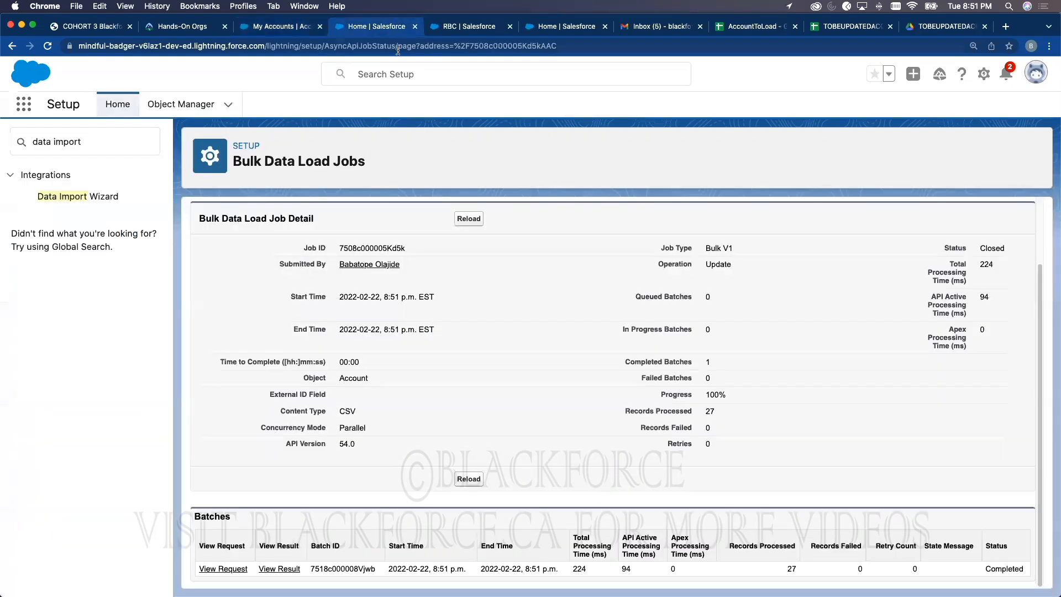
click(83, 199)
scroll(349, 436, down, 6)
click(309, 423)
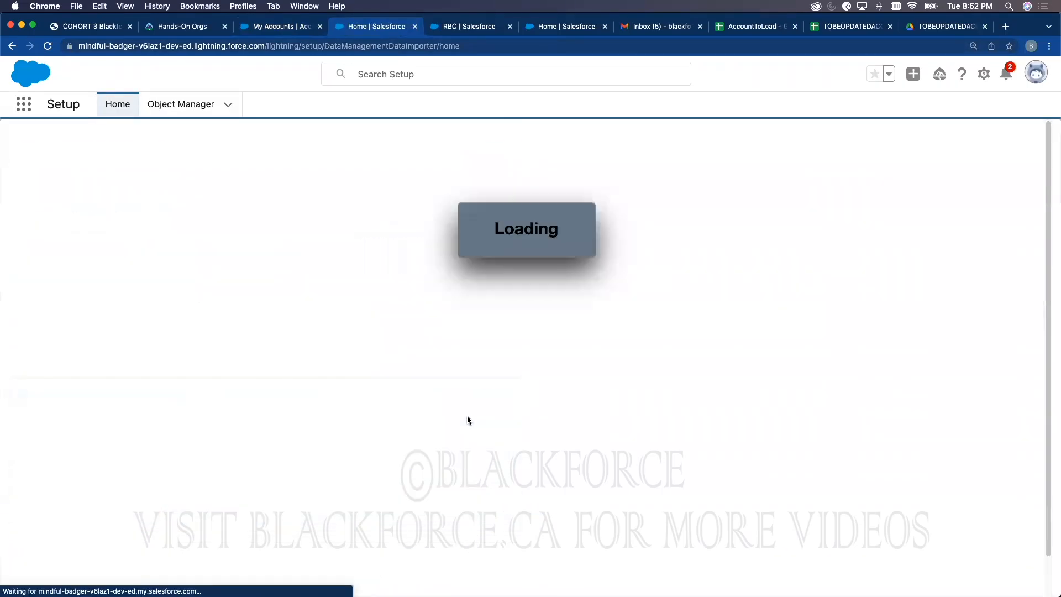
Step: Pick Accounts and Contacts and set the import to Add new and update existing records
click(174, 364)
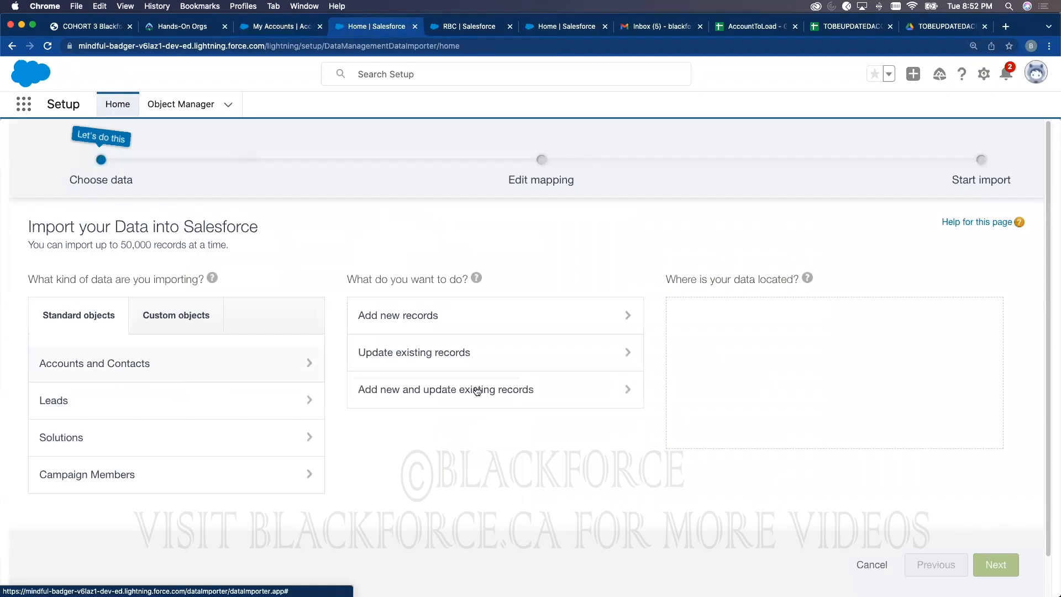
click(460, 361)
scroll(516, 394, down, 3)
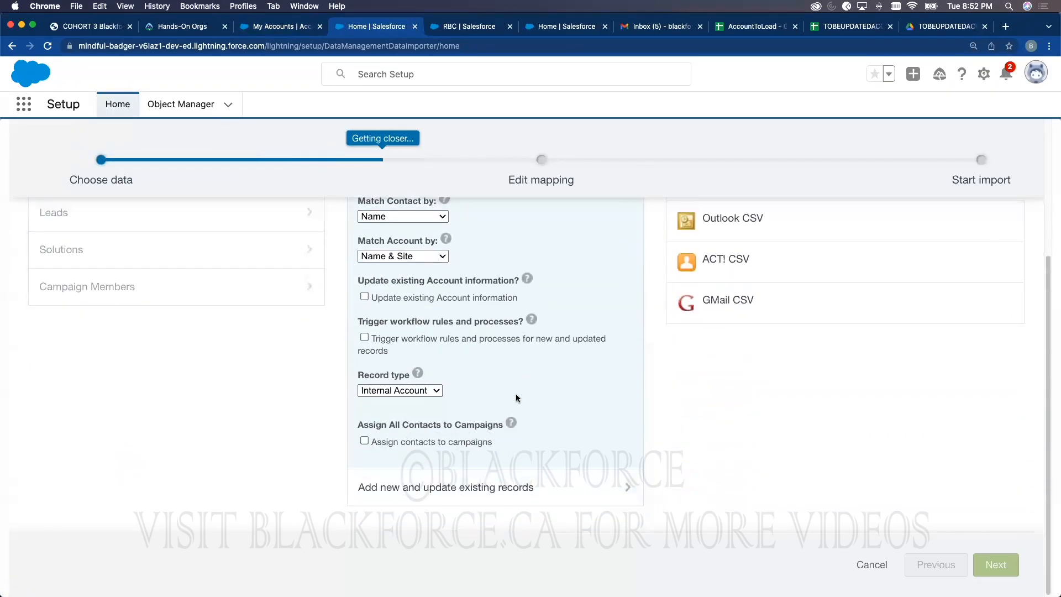
scroll(515, 380, up, 3)
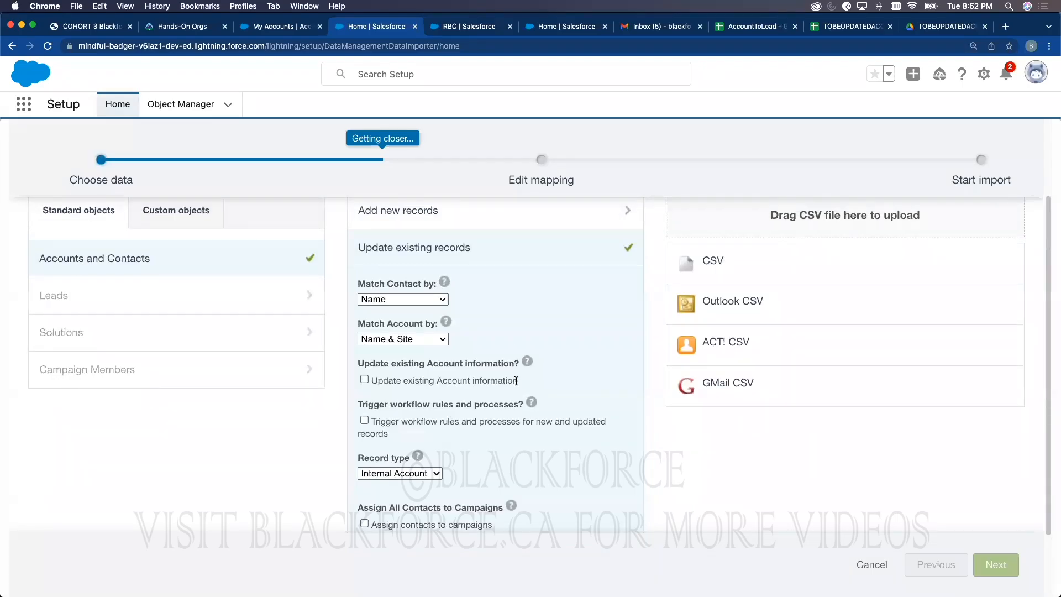
mouse_move(528, 362)
scroll(431, 320, up, 3)
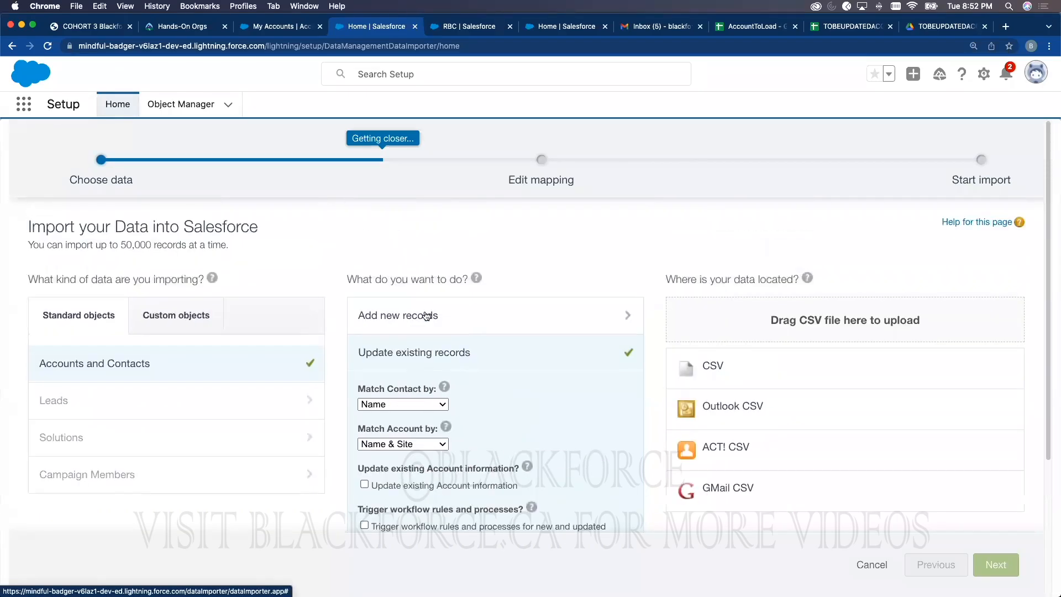
scroll(428, 343, down, 5)
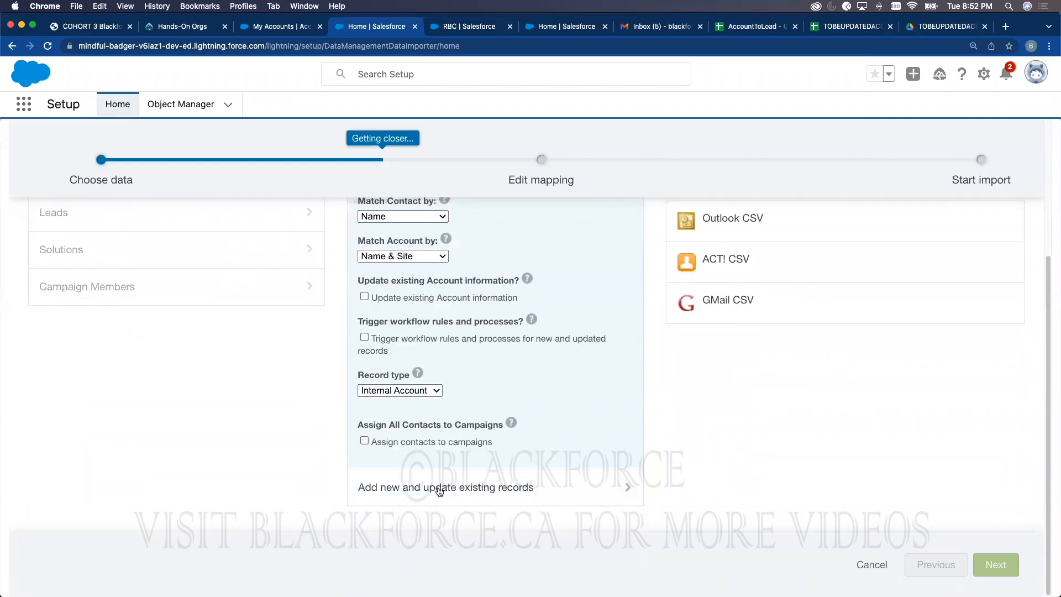
click(439, 489)
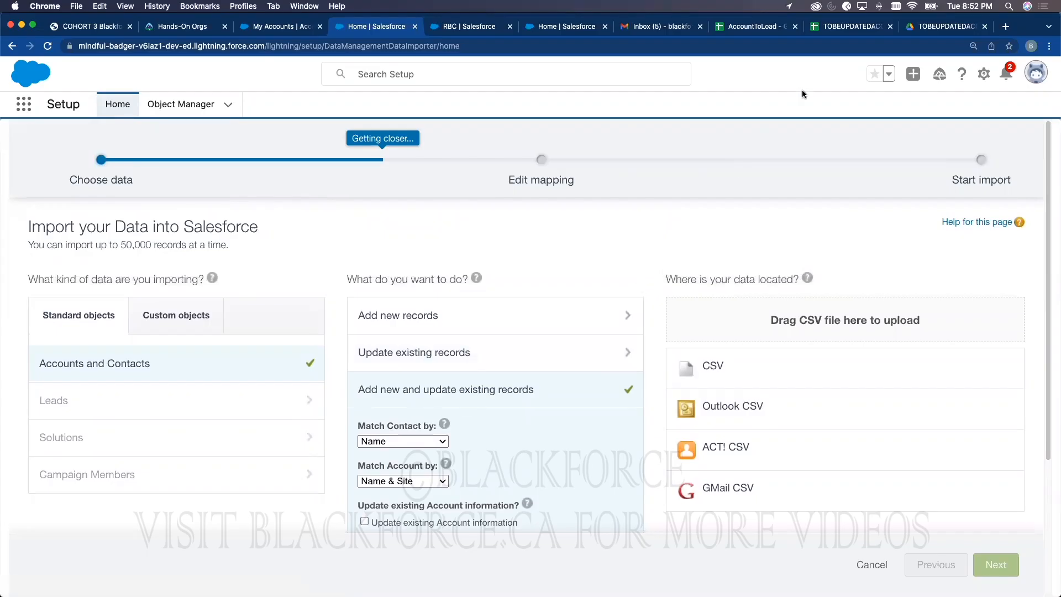
click(836, 32)
Step: Copy the TD row 28 into rows 29, 30 and 31
click(374, 520)
click(59, 461)
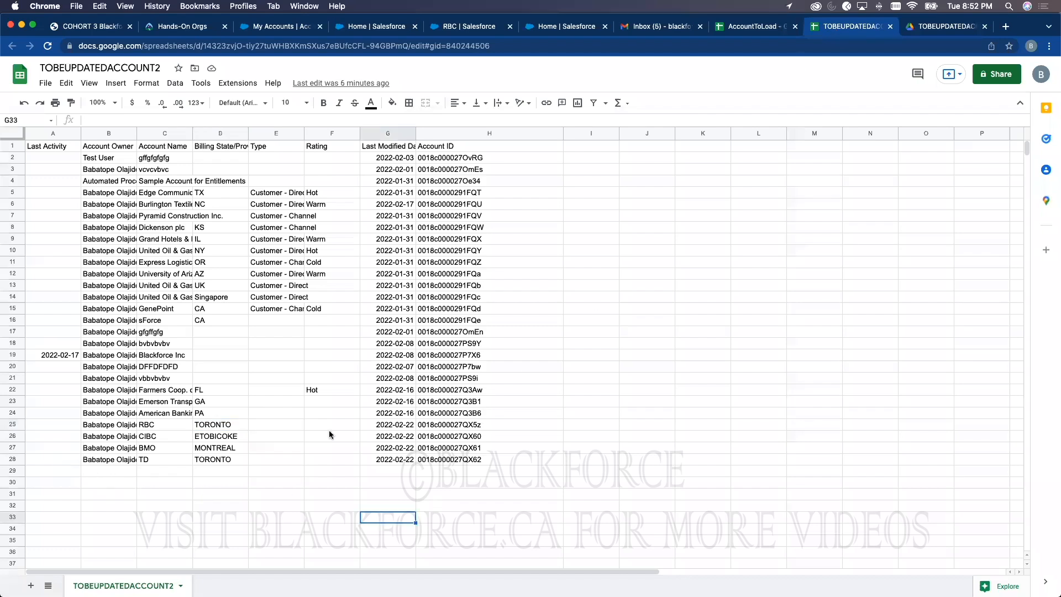
shift+click(439, 460)
key(ctrl+c)
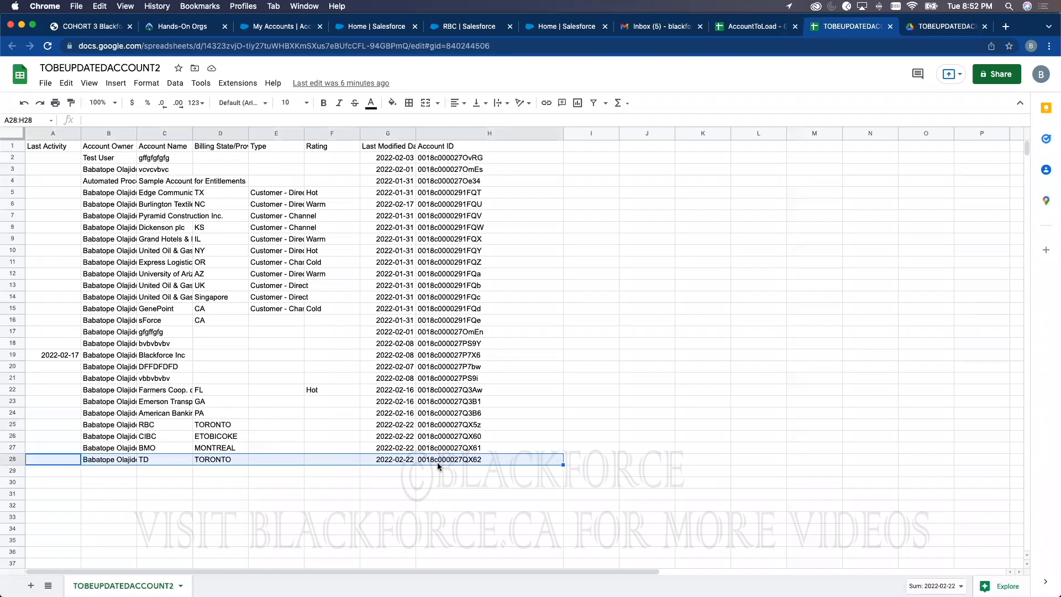
click(74, 475)
key(ctrl+v)
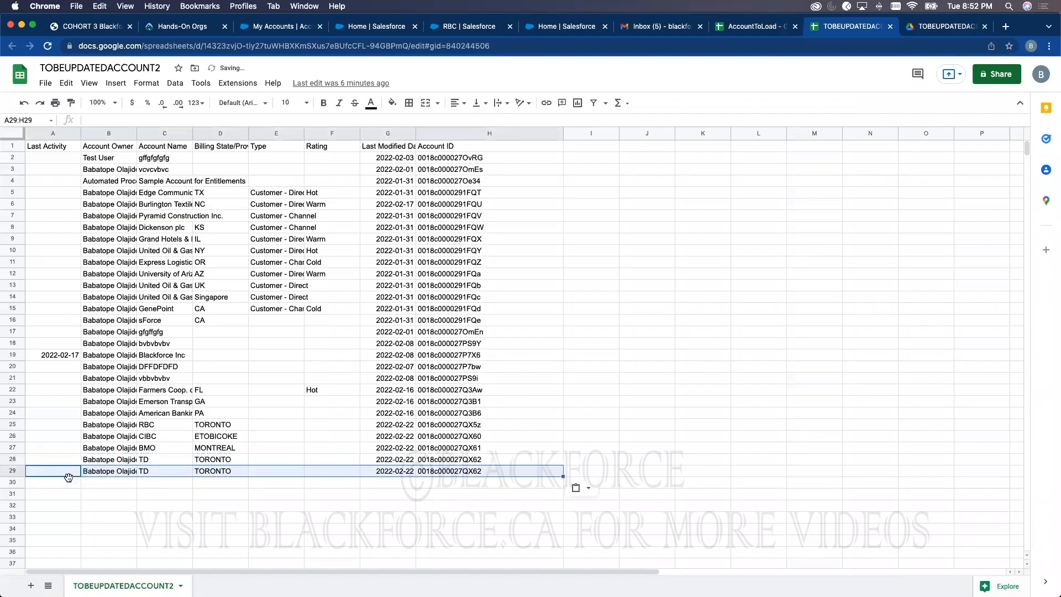
click(69, 484)
key(ctrl+v)
click(69, 494)
key(ctrl+v)
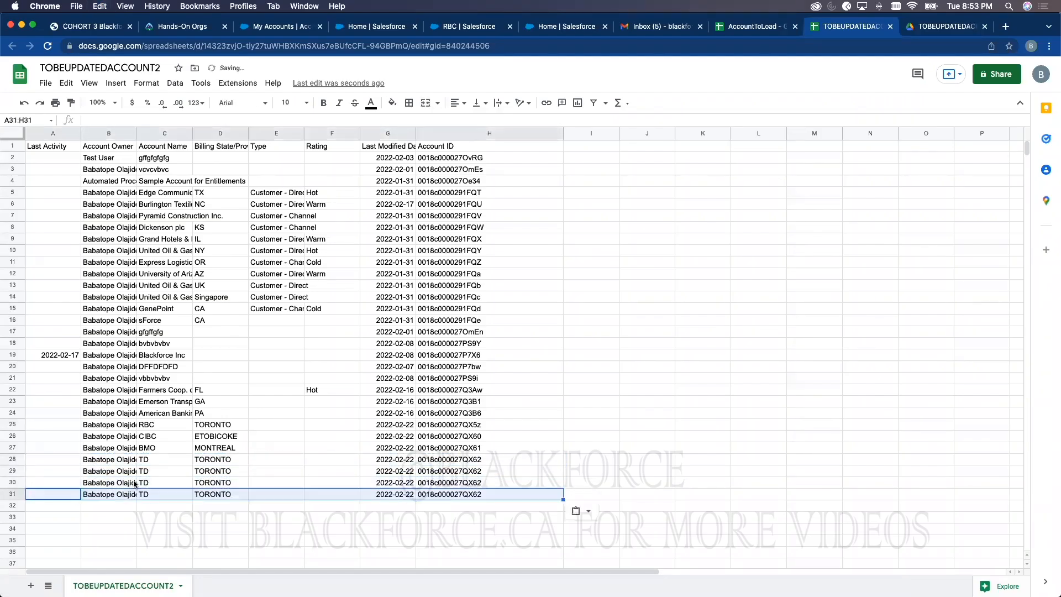
Step: Clear the duplicated account names in C29:C31 and TORONTO states in D29:D31
click(152, 473)
shift+click(155, 499)
key(Delete)
click(205, 473)
key(Delete)
click(211, 484)
key(Delete)
click(210, 497)
key(Delete)
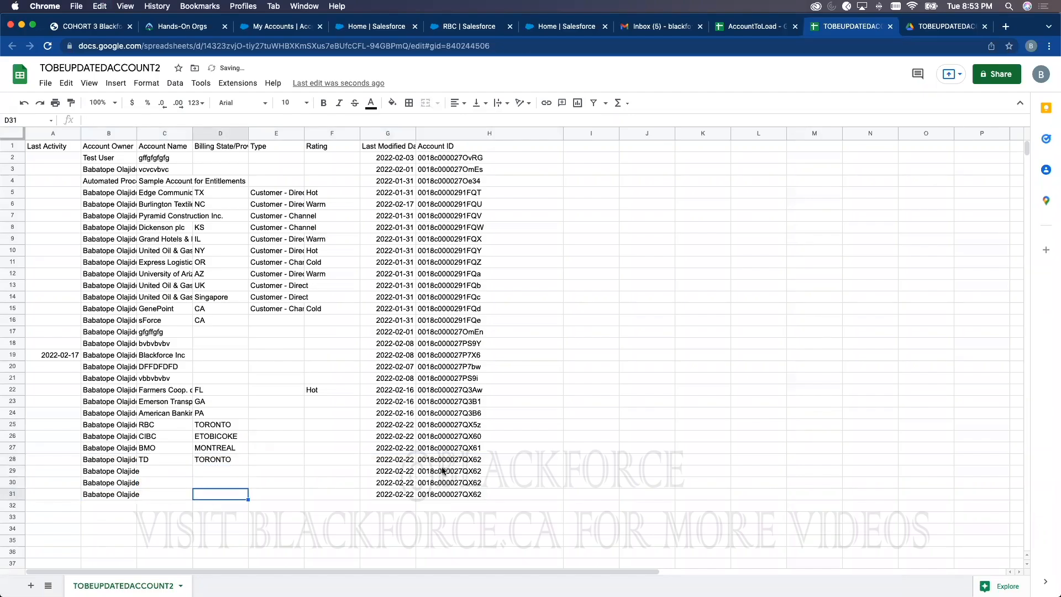
Step: Clear the account IDs in H29, H30 and H31
click(442, 471)
key(Delete)
click(438, 483)
key(Delete)
click(438, 495)
key(Delete)
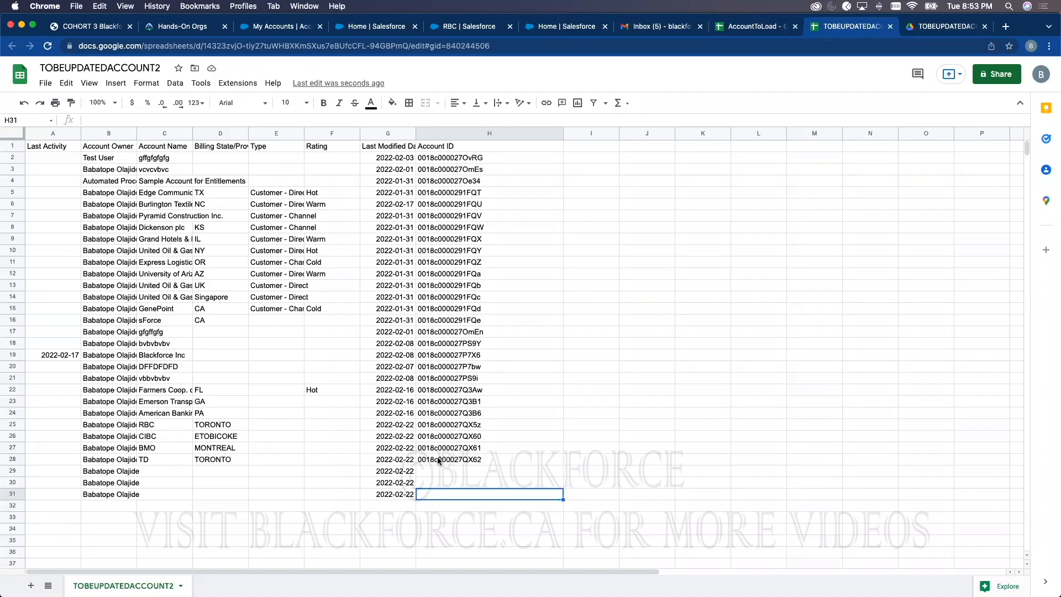
Step: Set billing state HALIFAX in D25 and copy it into D26:D28
click(222, 427)
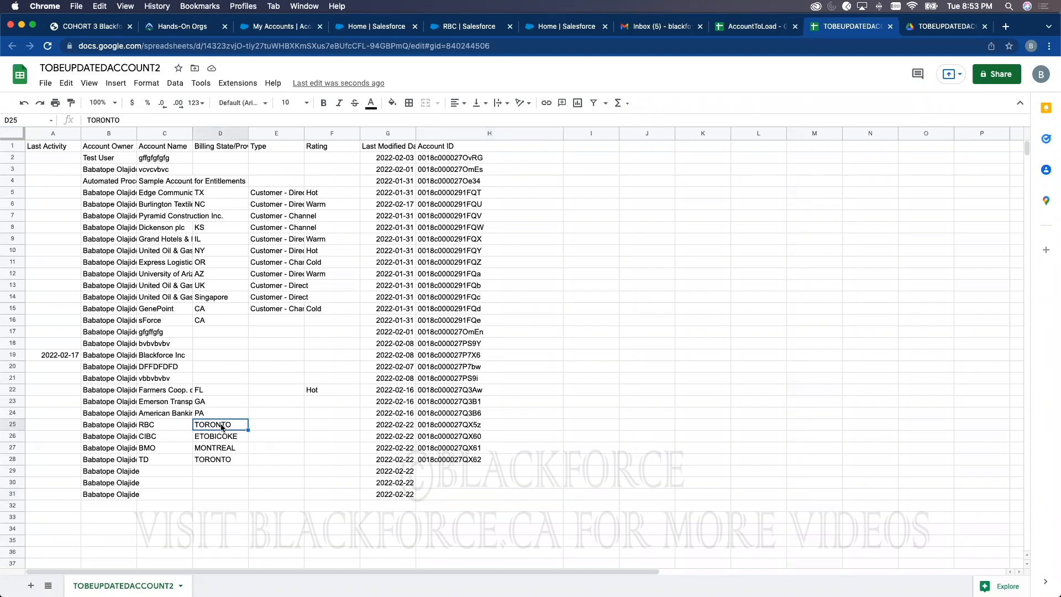
text(HALIFAX)
click(253, 508)
click(221, 425)
key(super+c)
click(216, 437)
key(super+v)
click(215, 448)
key(super+v)
click(215, 460)
key(super+v)
Step: Enter account names SCOTIA BANK, GT BANK and BARCLAYS in C29:C31
click(182, 471)
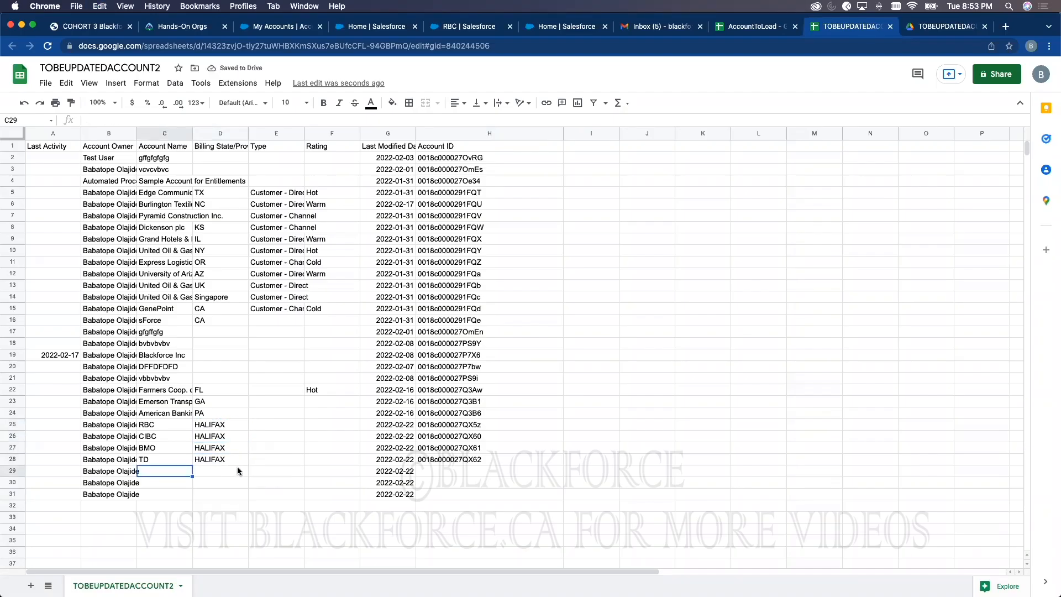
text(SCOTIO)
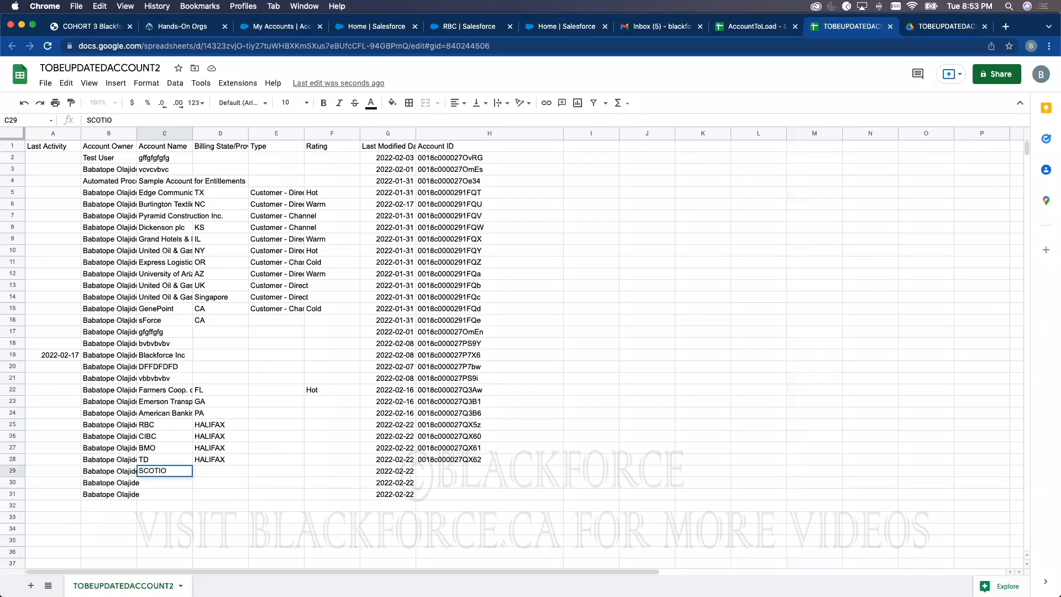
key(BackSpace)
text(A BANK)
click(169, 483)
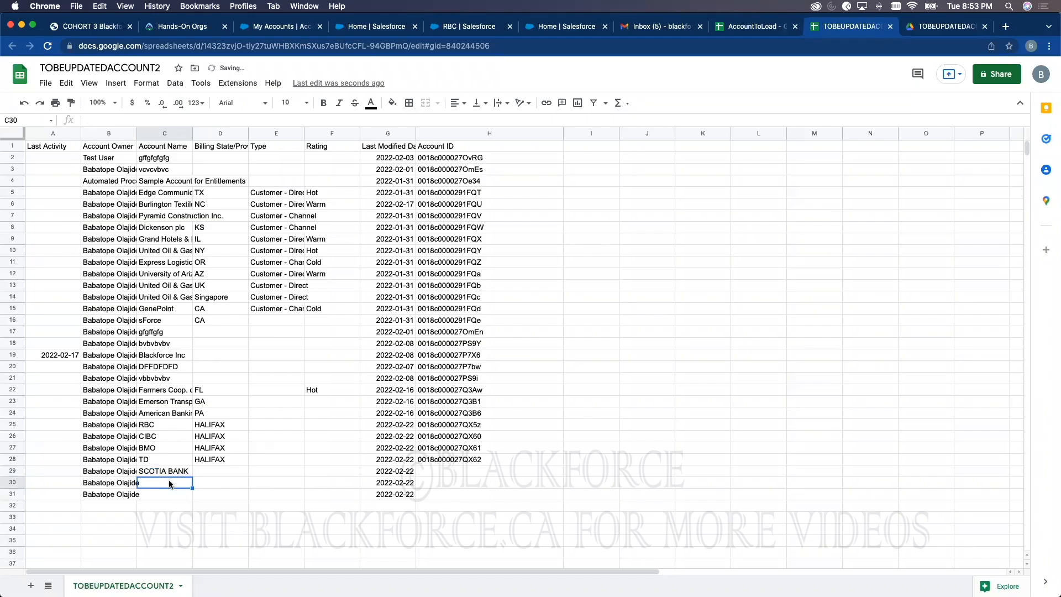
text(GT BANK)
click(161, 495)
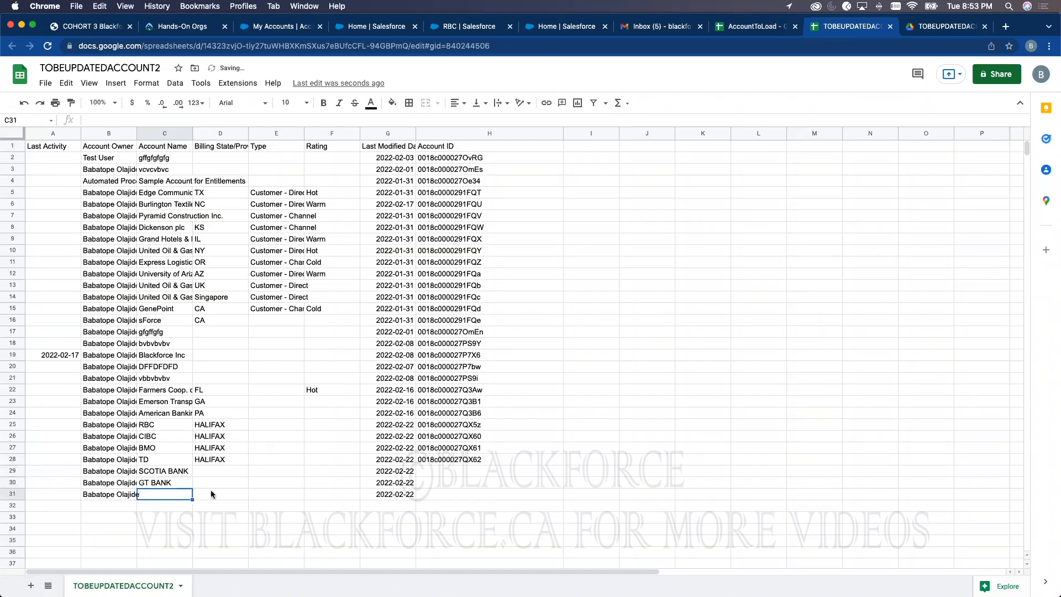
text(ARCLAYS)
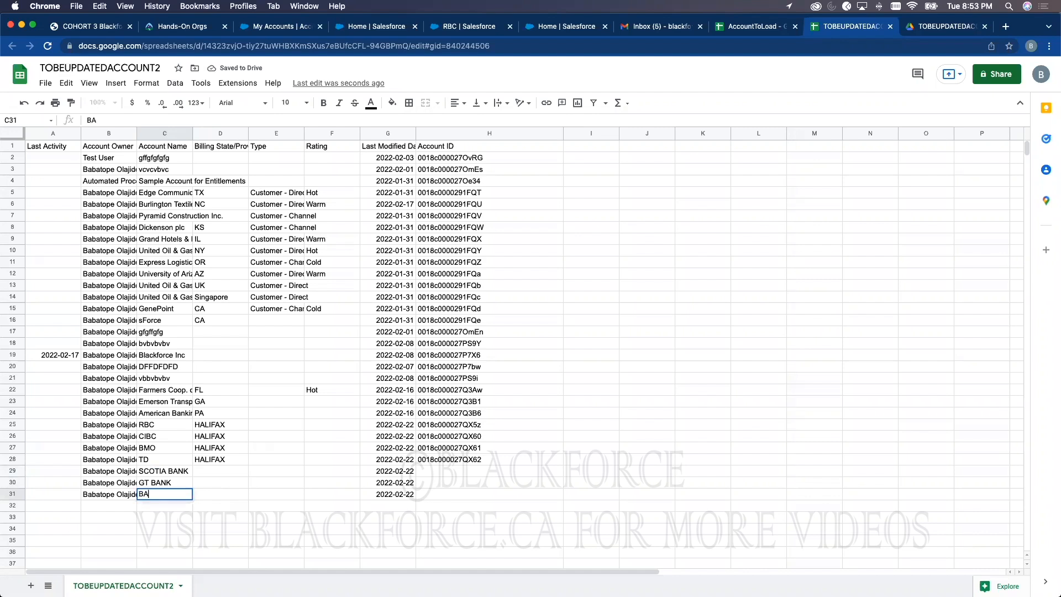
Step: Enter billing states SCOTIA, LAGOS and LONDON in D29:D31
click(225, 470)
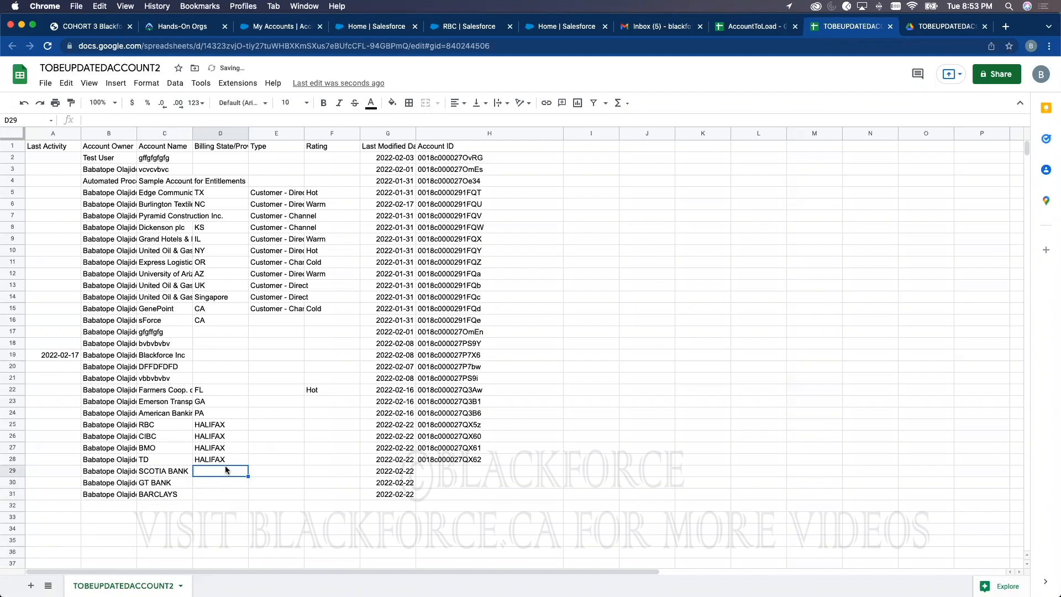
text(SCOTIA)
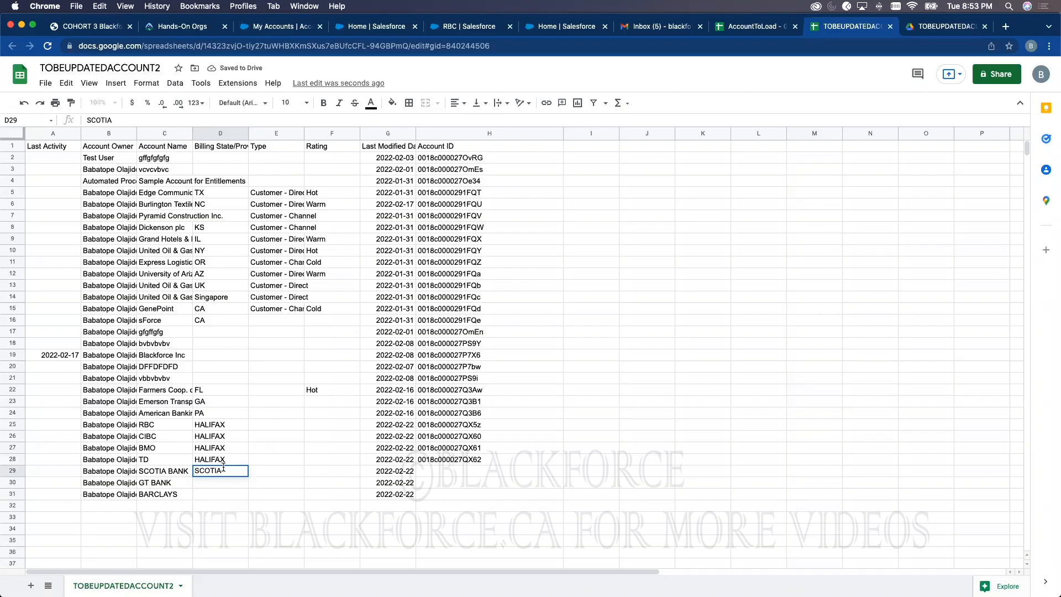
click(229, 485)
text(LAGOS)
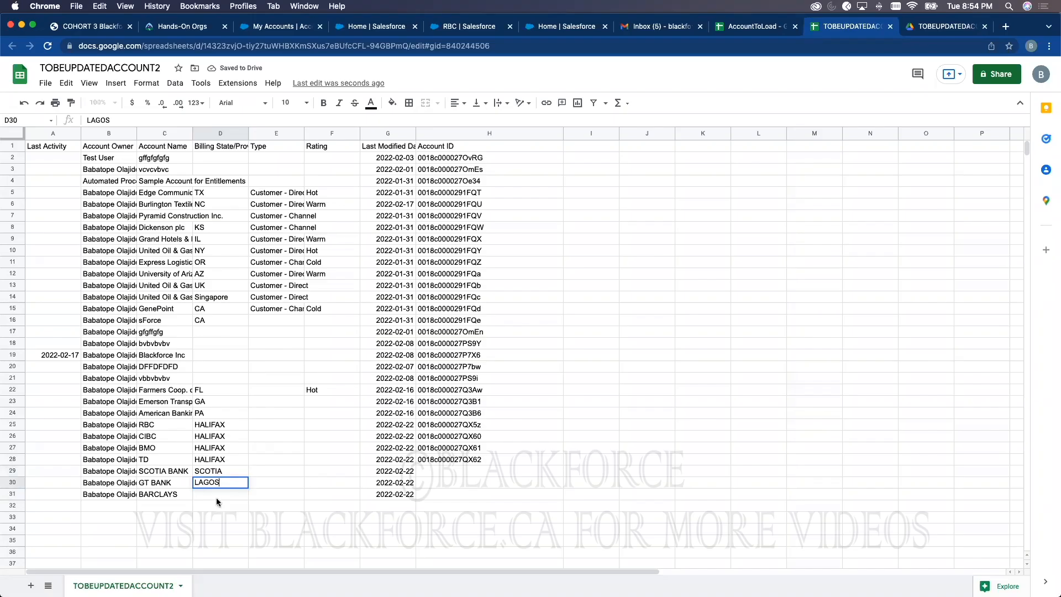
click(217, 494)
text(LONDON)
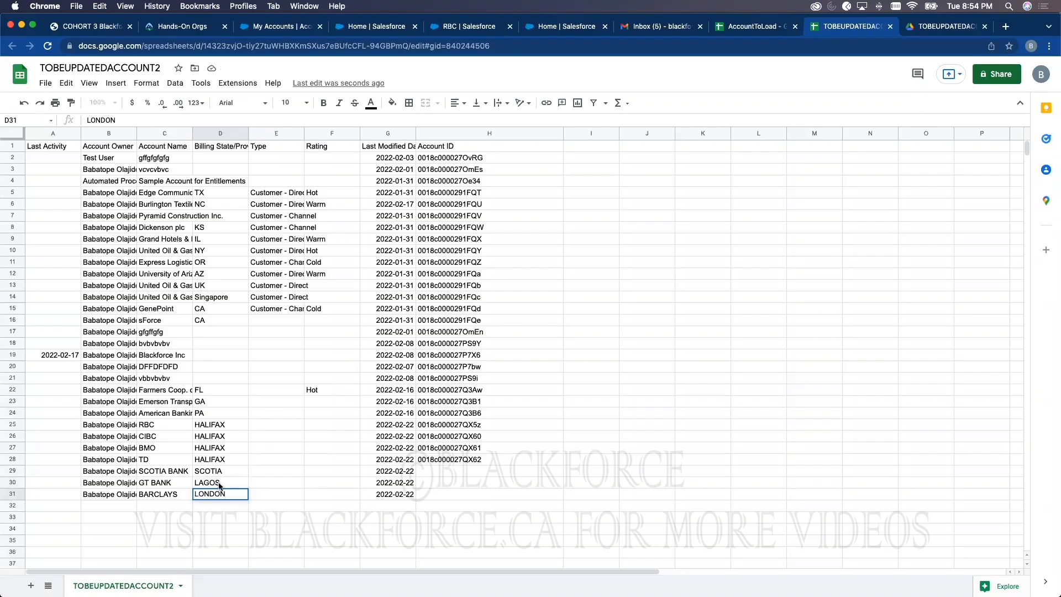
click(218, 460)
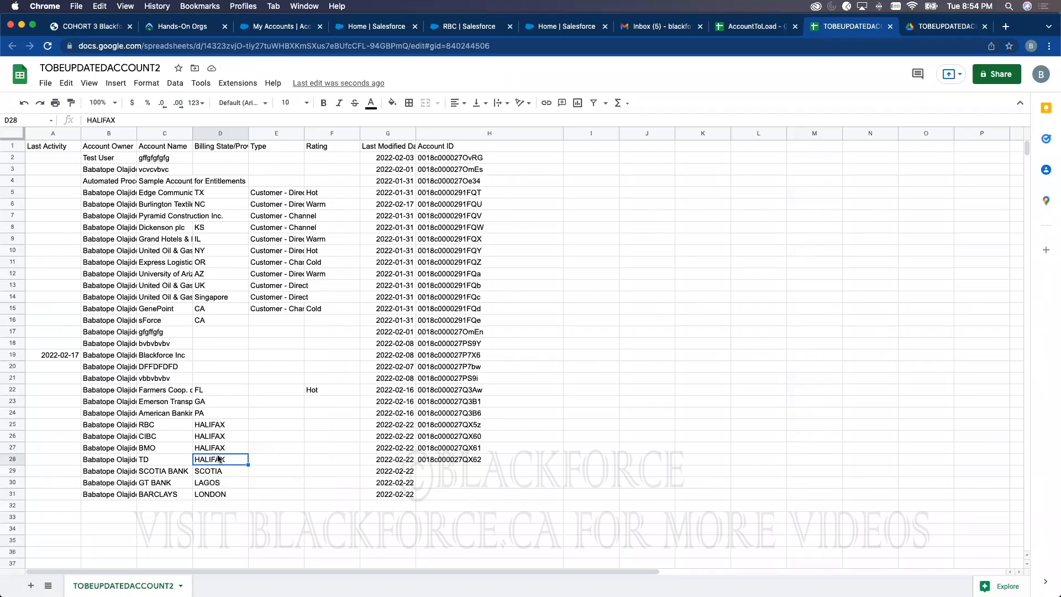
Step: Download the TOBEUPDATEDACCOUNT2 sheet as a Comma Separated Values (.csv) file
click(780, 335)
click(45, 83)
mouse_move(105, 220)
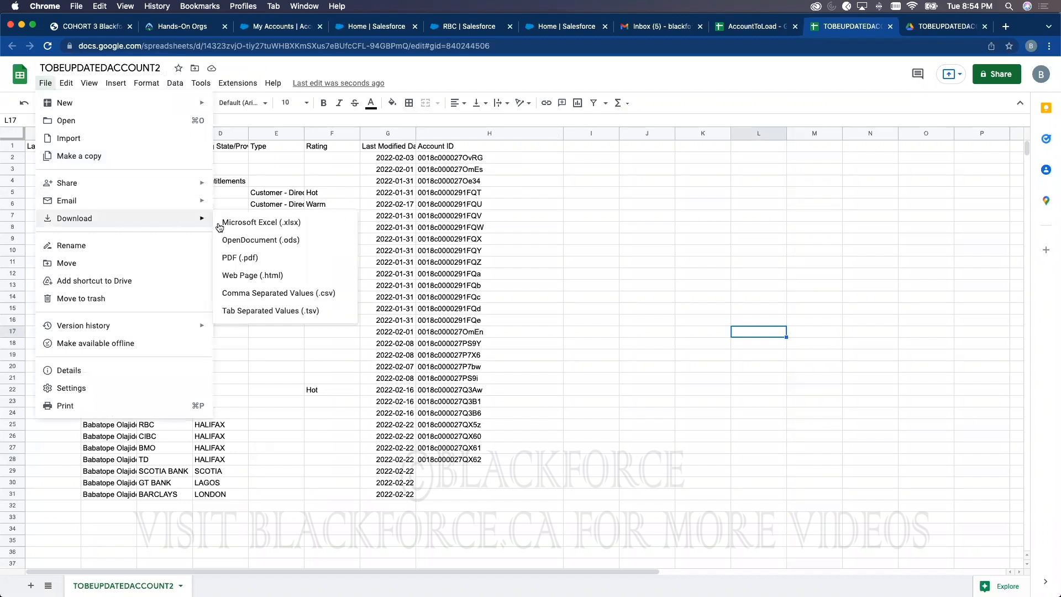
click(251, 292)
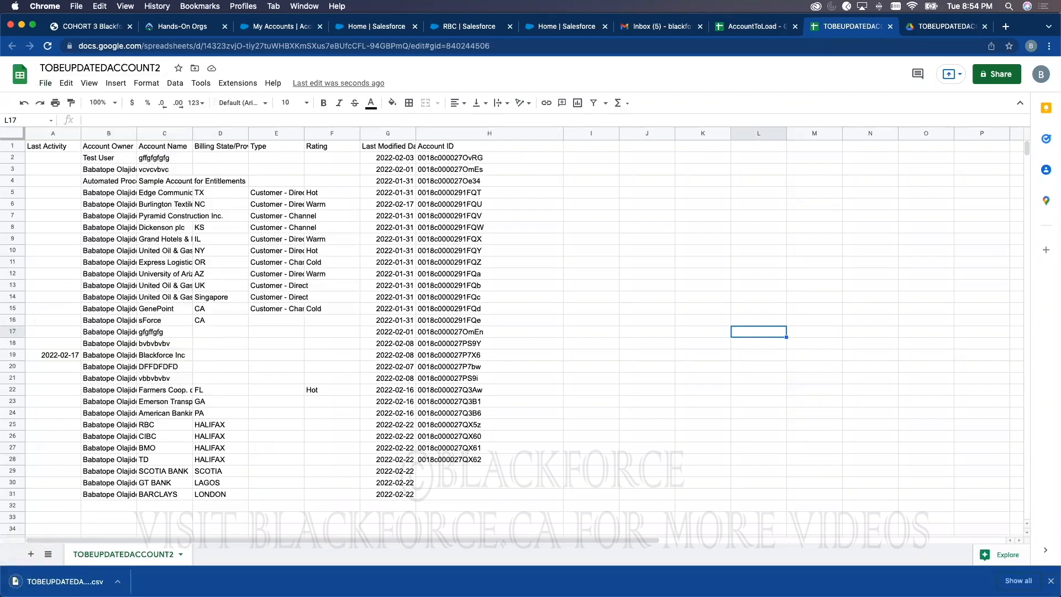
key(super+Tab)
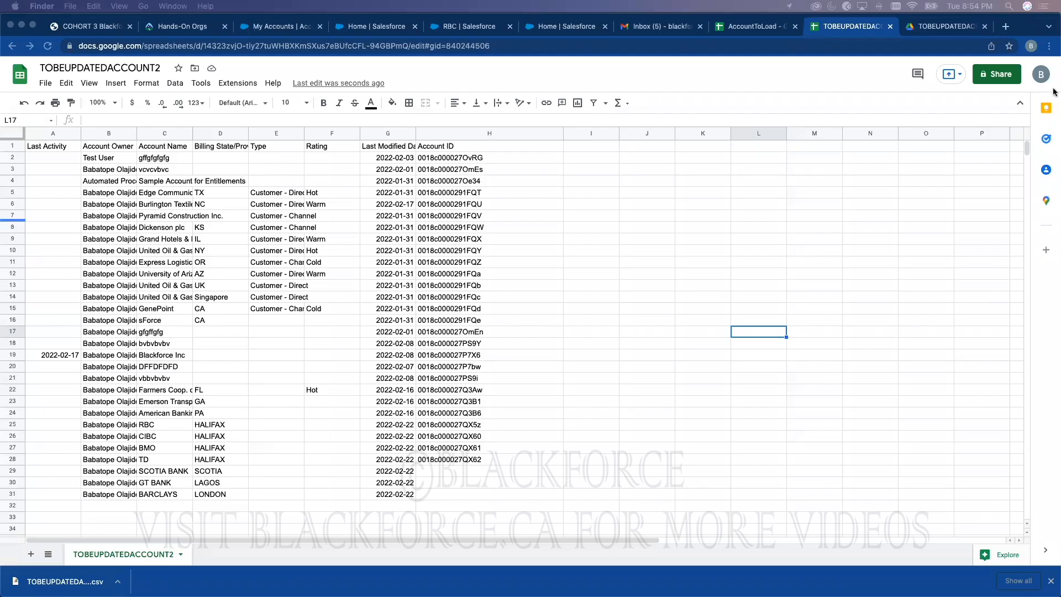
click(818, 64)
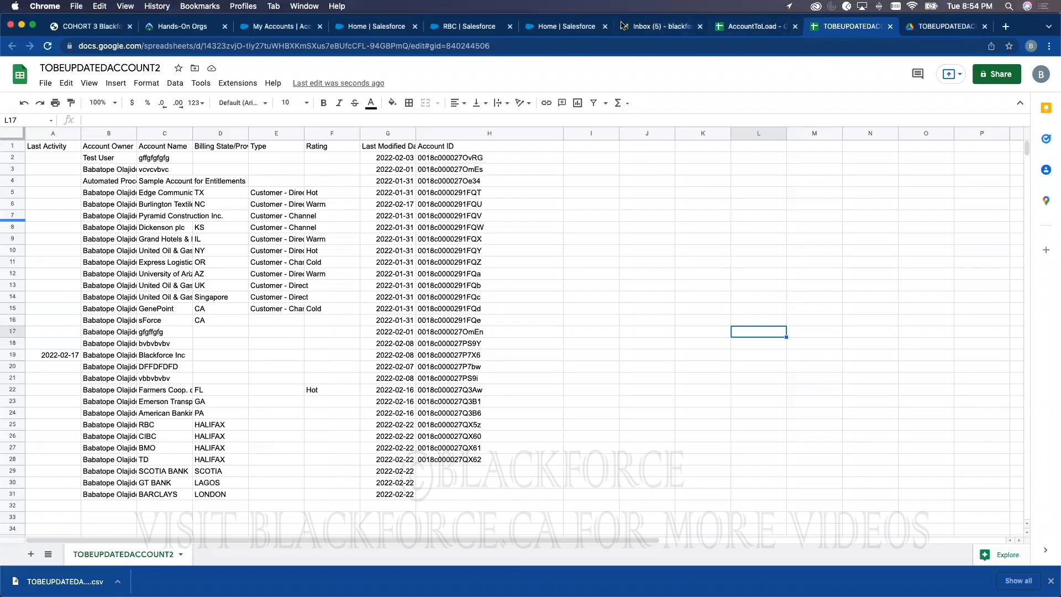
Step: Reload the Data Import Wizard page and launch a new import
click(547, 30)
click(471, 28)
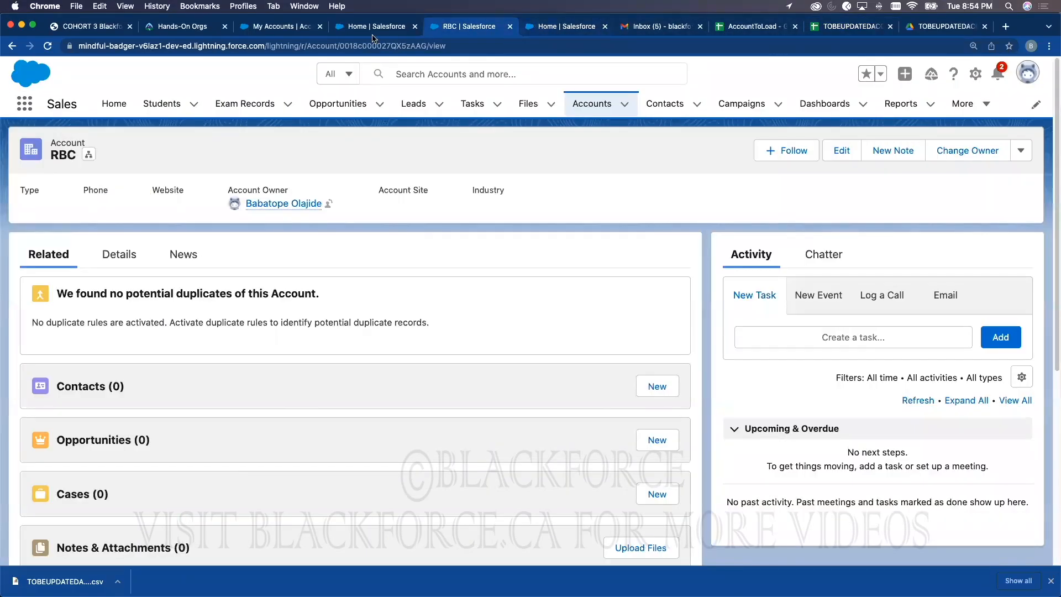
click(543, 28)
click(79, 196)
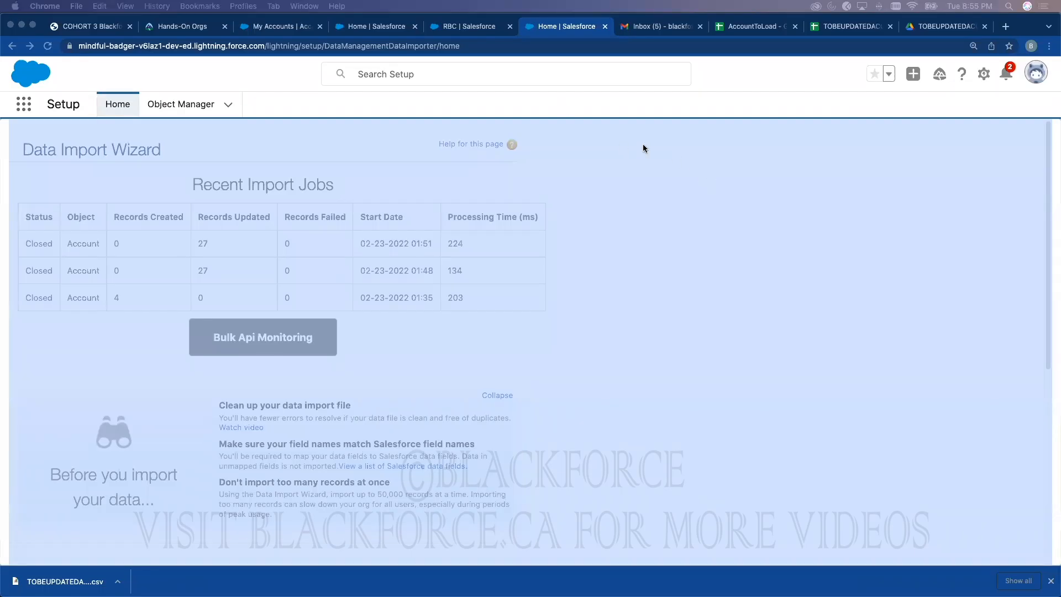
click(562, 133)
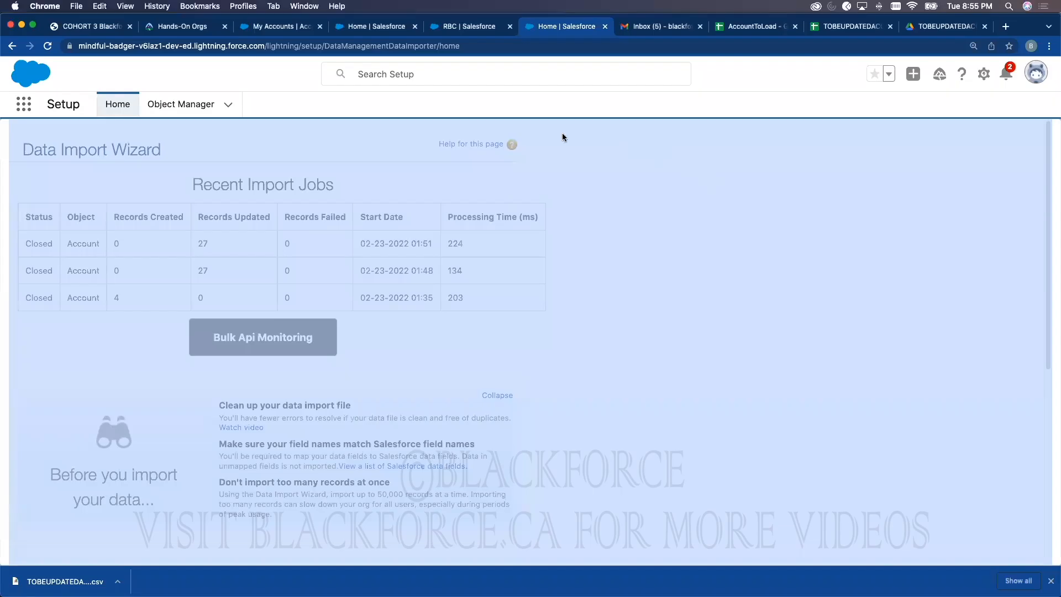
click(48, 46)
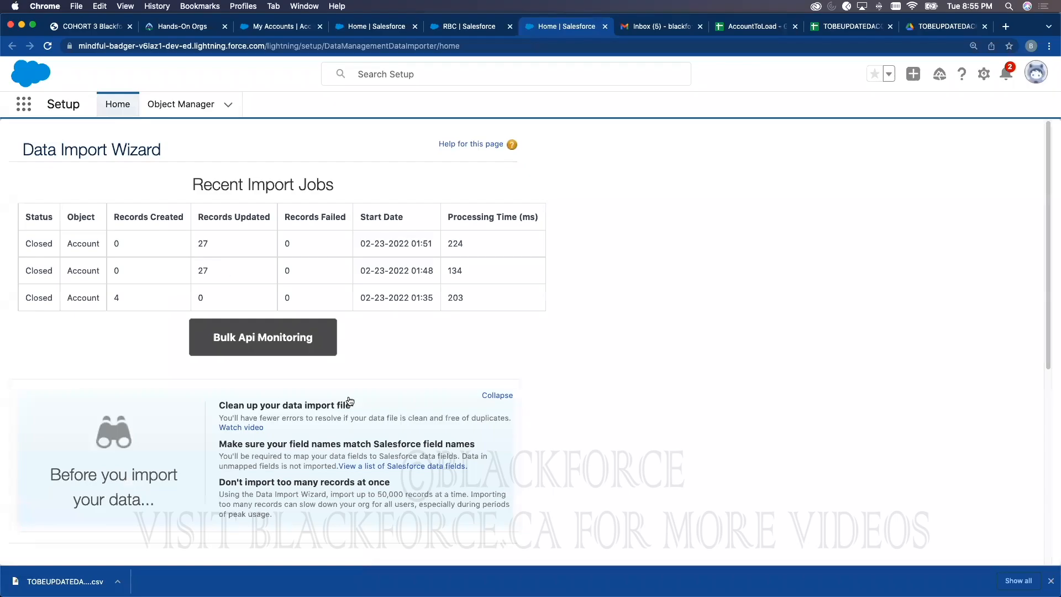
scroll(346, 399, down, 6)
click(283, 405)
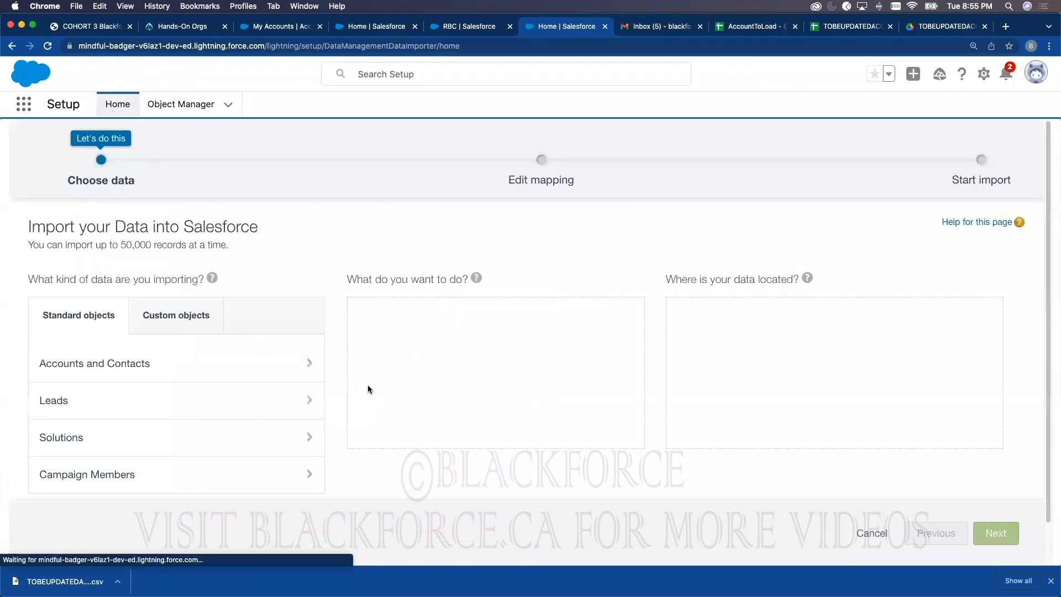
Step: Set Accounts and Contacts to add new and update existing, matching by Salesforce.com ID
click(153, 365)
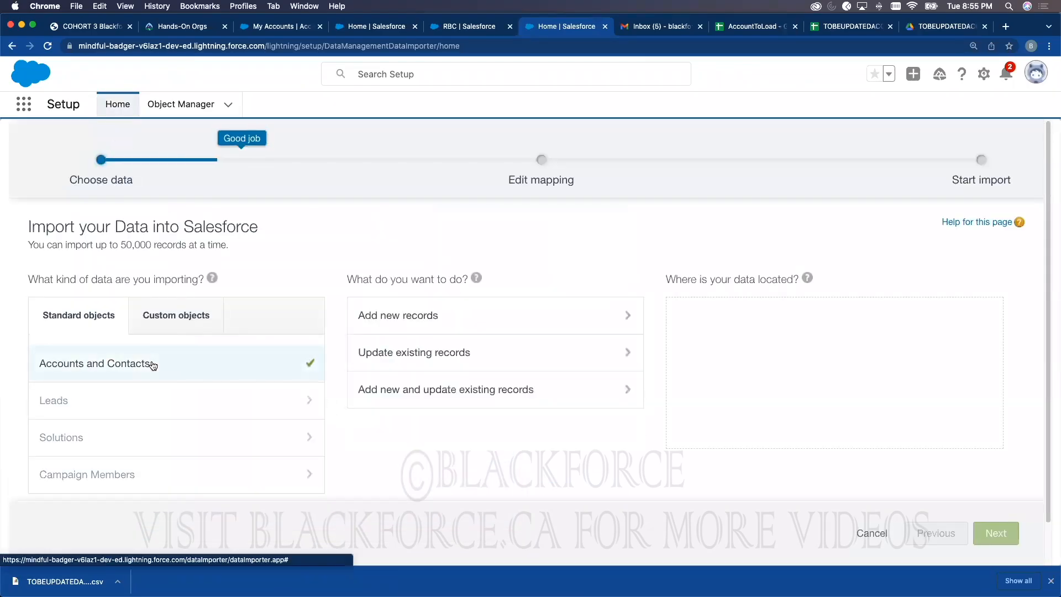
click(417, 390)
scroll(426, 389, down, 2)
scroll(427, 389, down, 4)
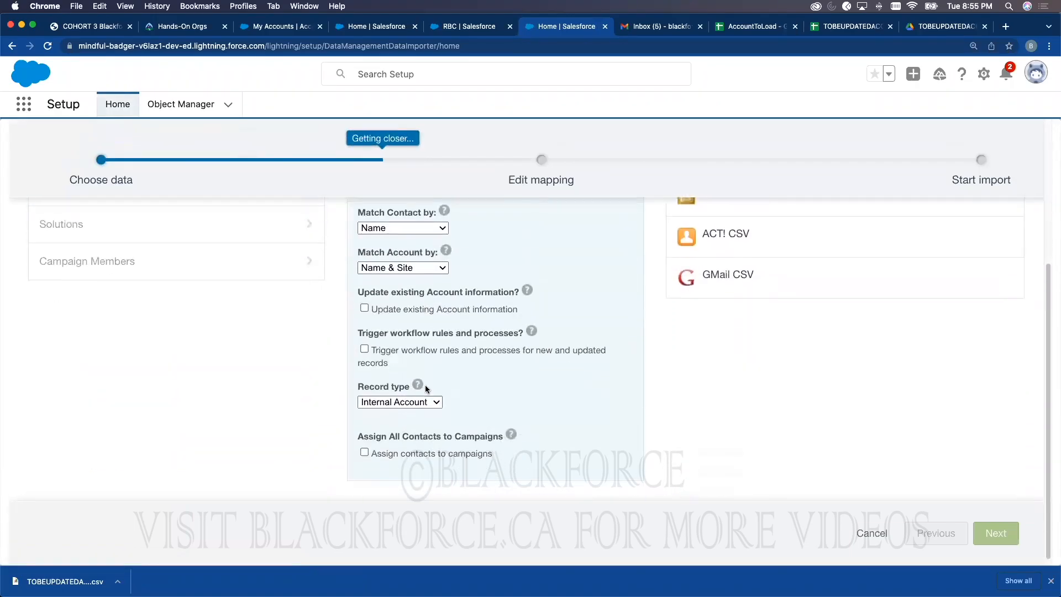
click(365, 302)
scroll(369, 303, up, 2)
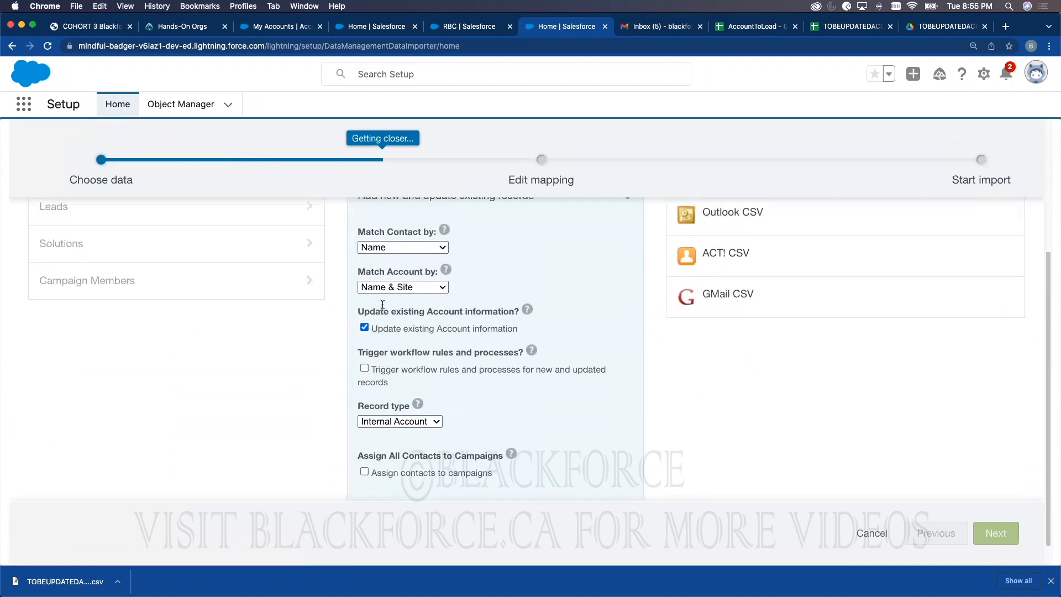
click(391, 317)
click(391, 305)
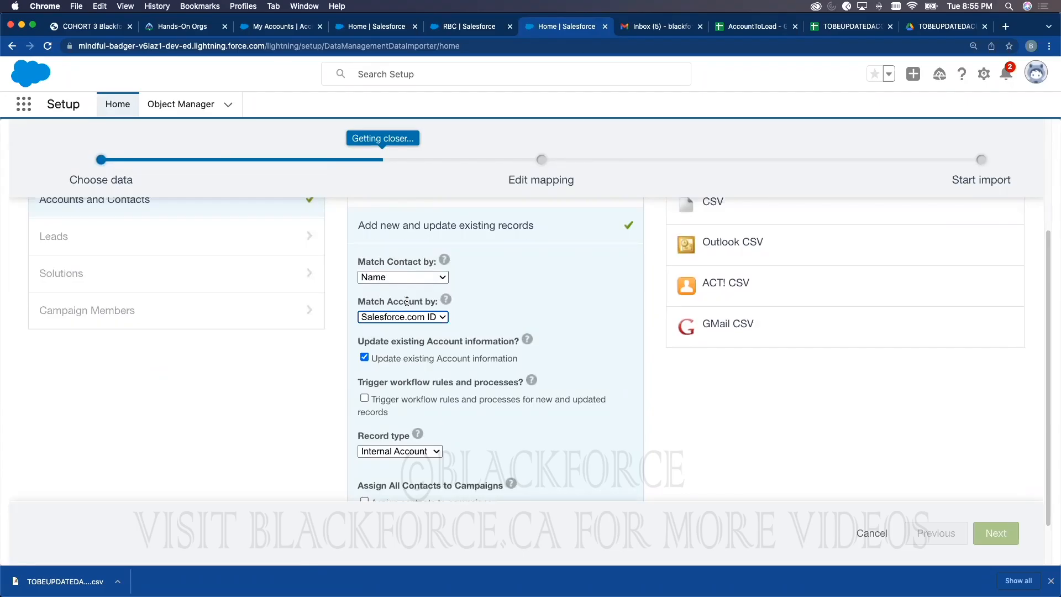
scroll(406, 301, up, 1)
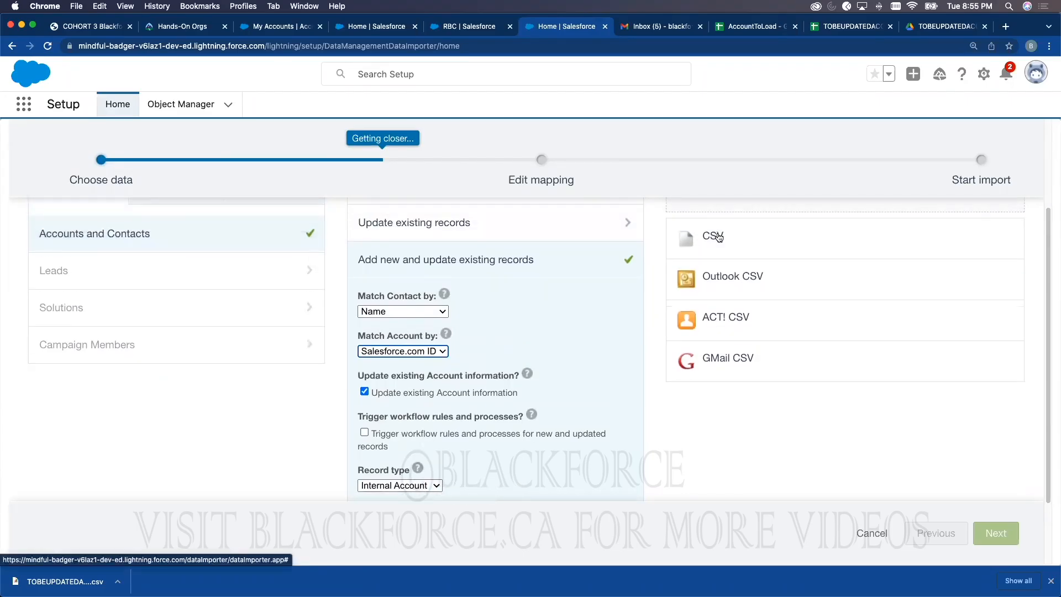
Step: Attach the downloaded TOBEUPDATEDACCOUNT2 CSV file and continue to field mapping
click(717, 237)
click(753, 408)
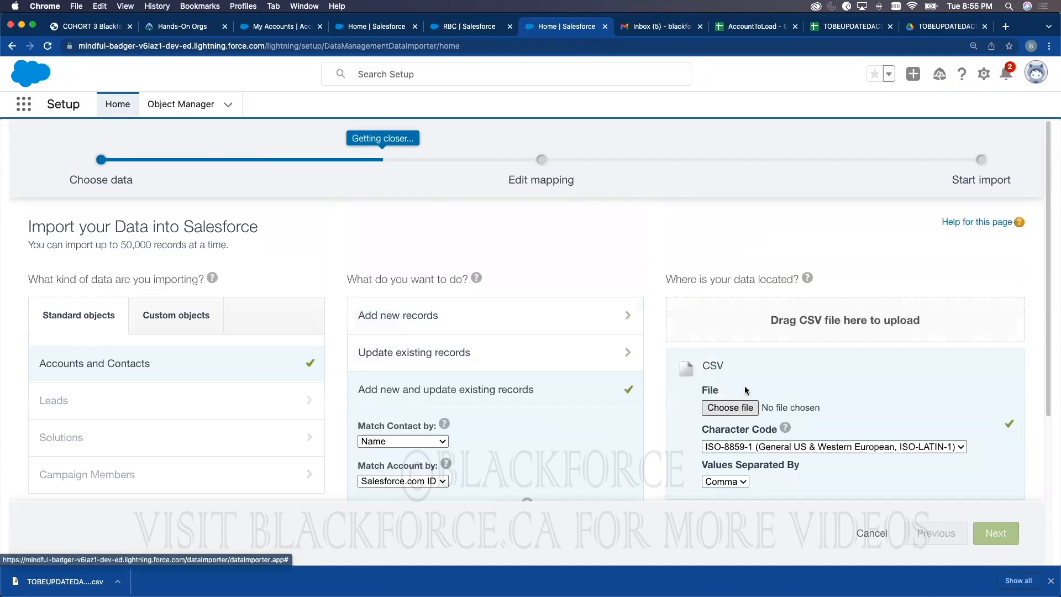
double_click(355, 160)
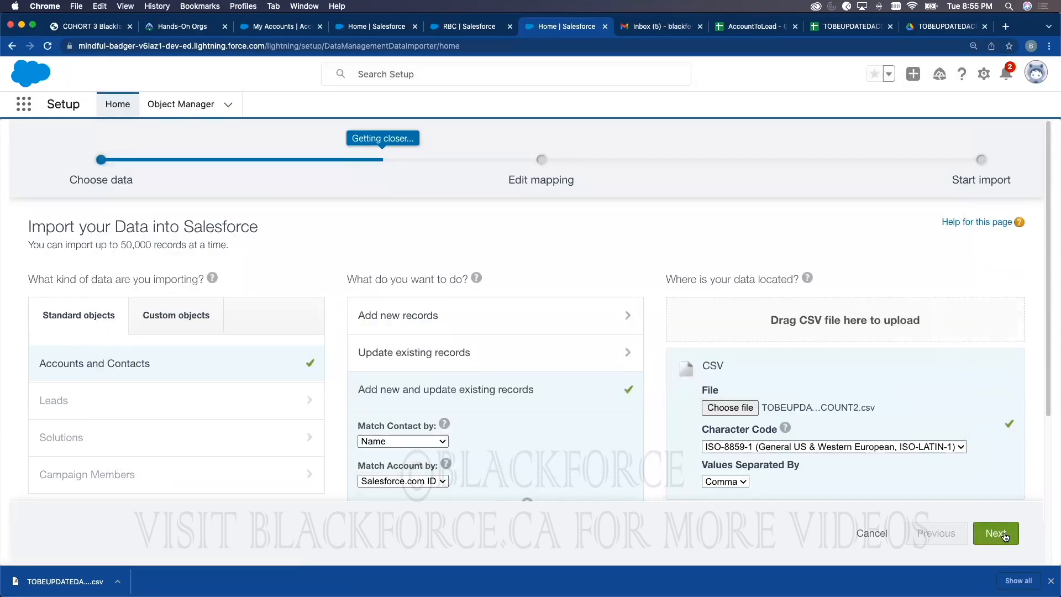
click(1004, 536)
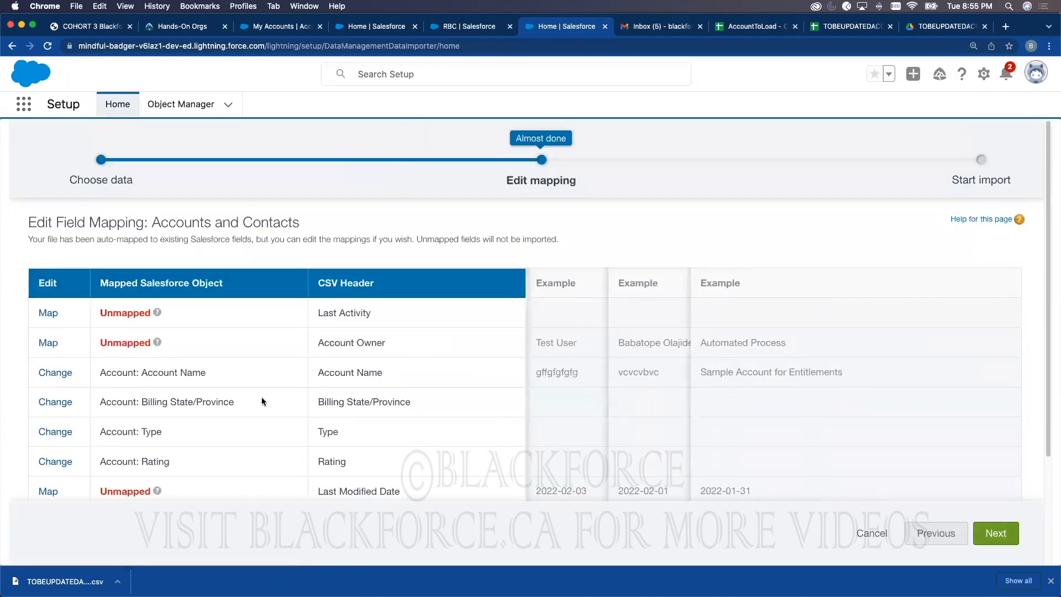
Step: Map the Account ID column to Account: Salesforce.com ID and start the import
scroll(263, 402, down, 5)
click(49, 381)
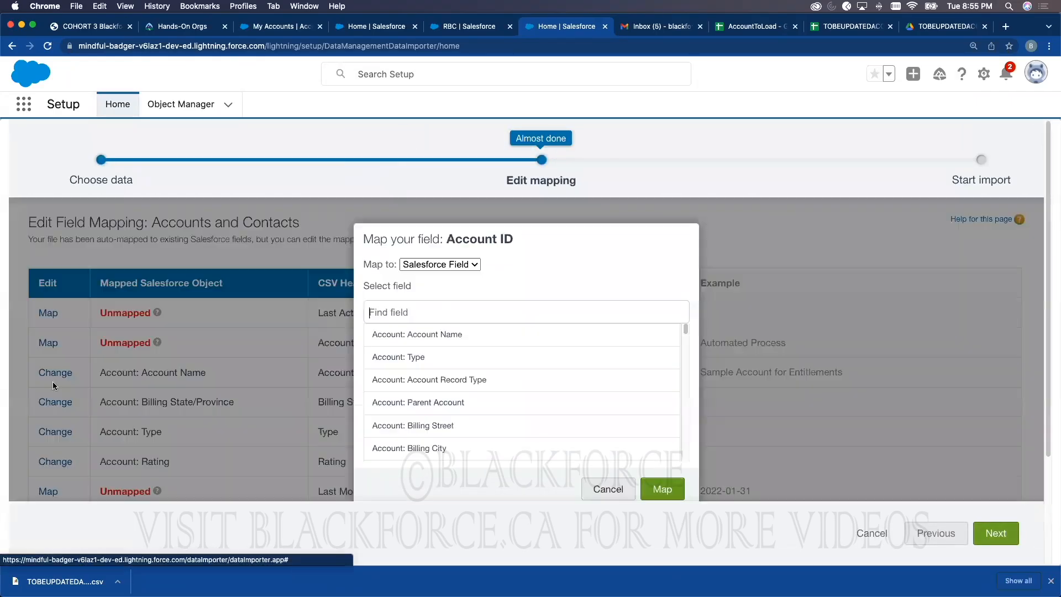
click(410, 312)
text(acco)
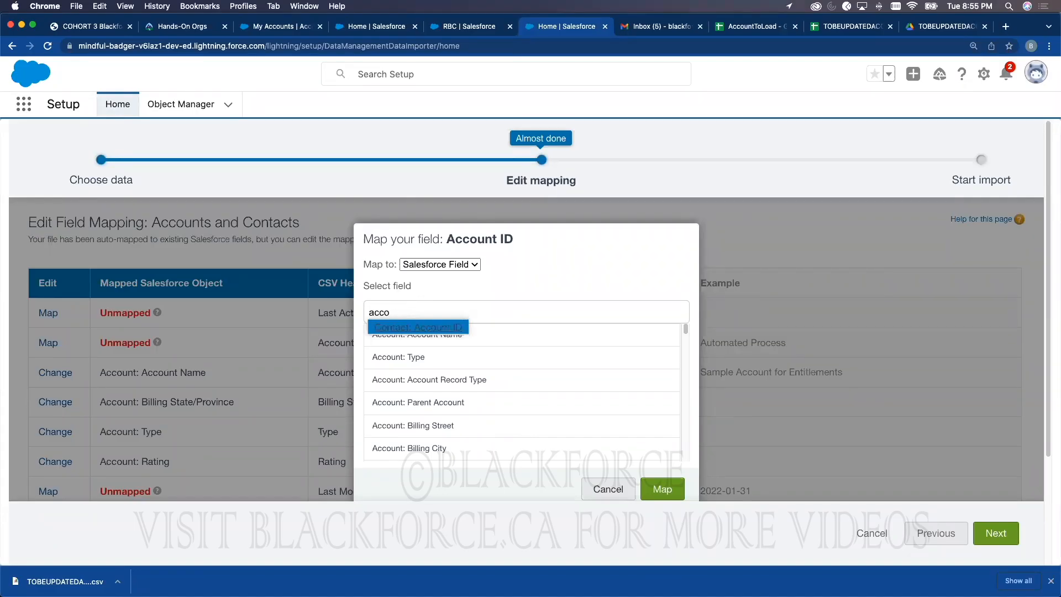
key(BackSpace)
text(id)
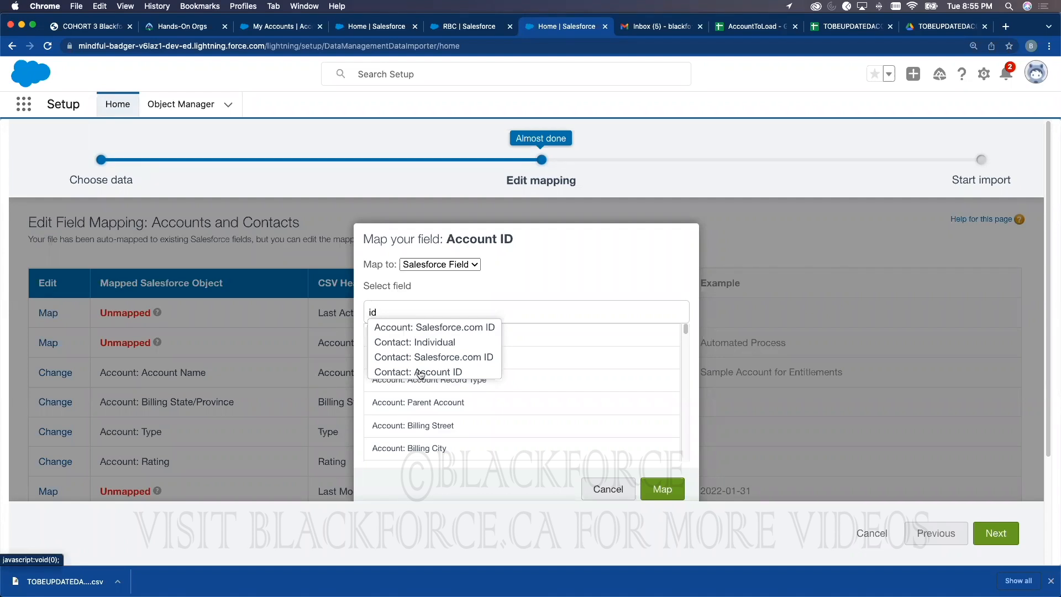
click(425, 328)
click(666, 486)
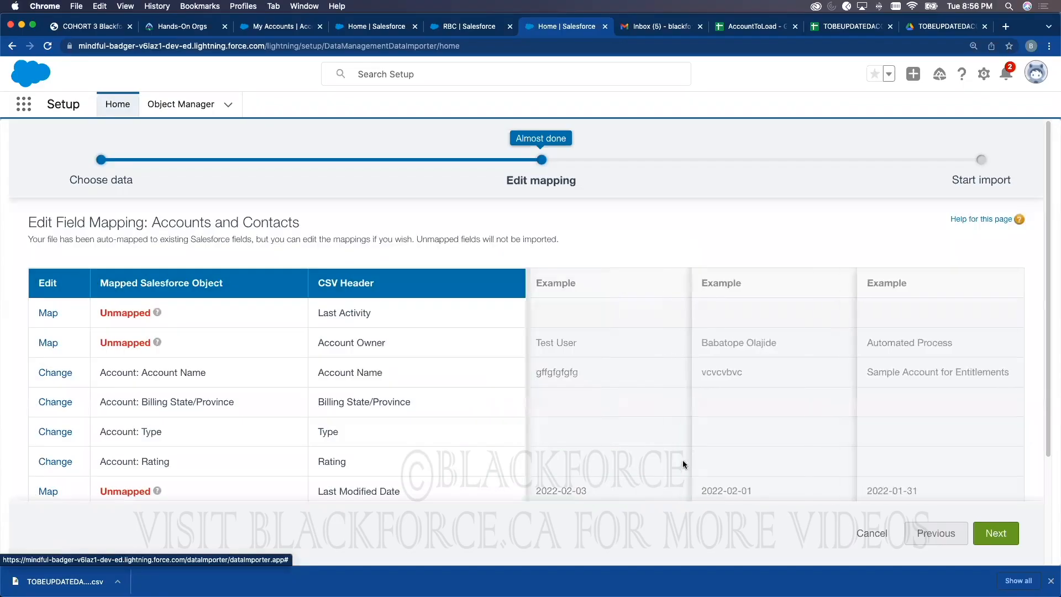
click(993, 532)
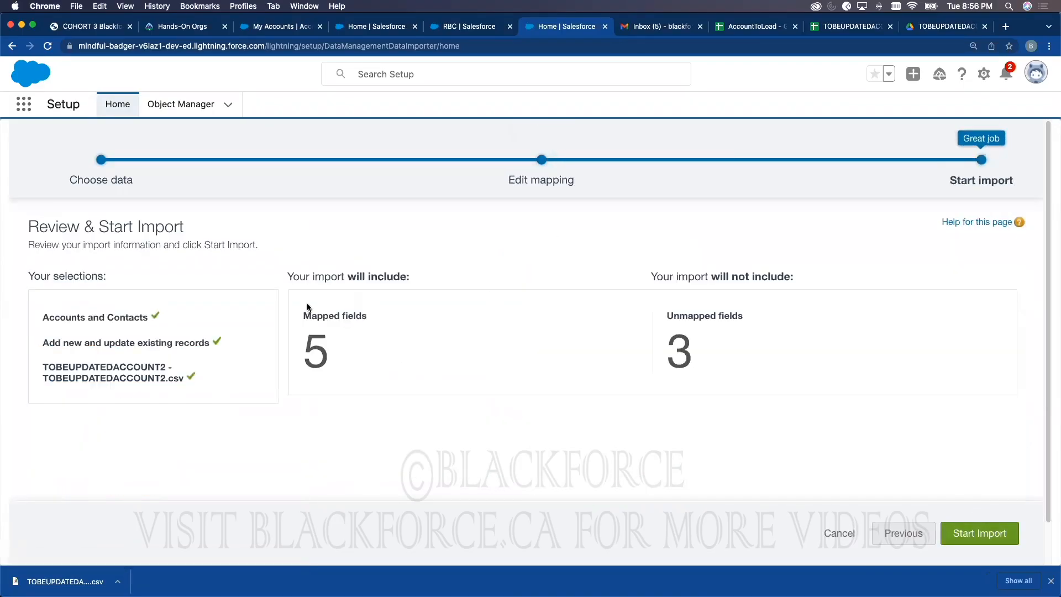
click(979, 523)
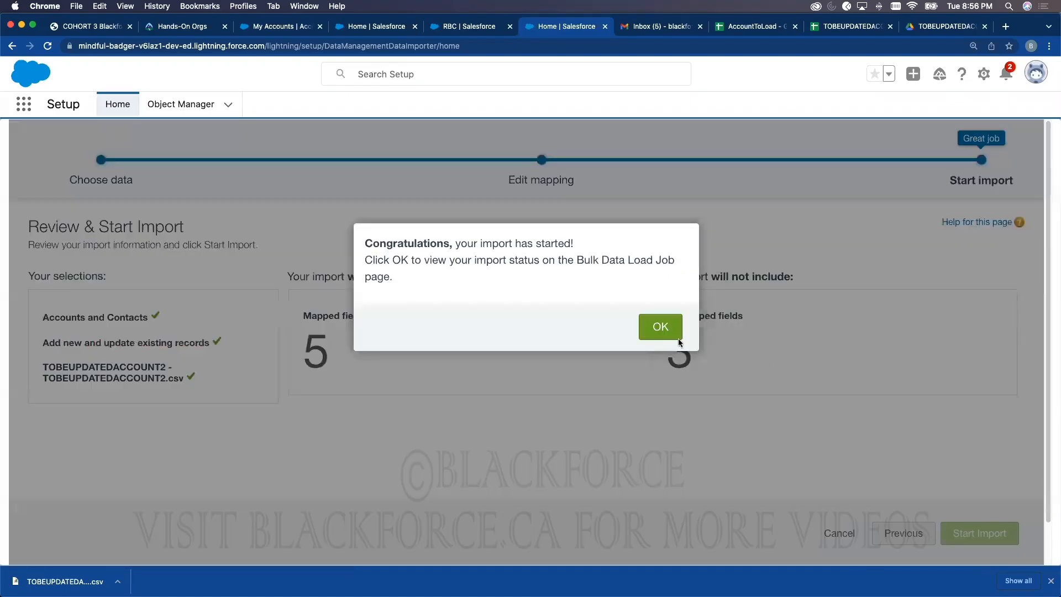
Step: Open the bulk job details showing 30 records processed, 0 failed, and view the batch result
click(661, 328)
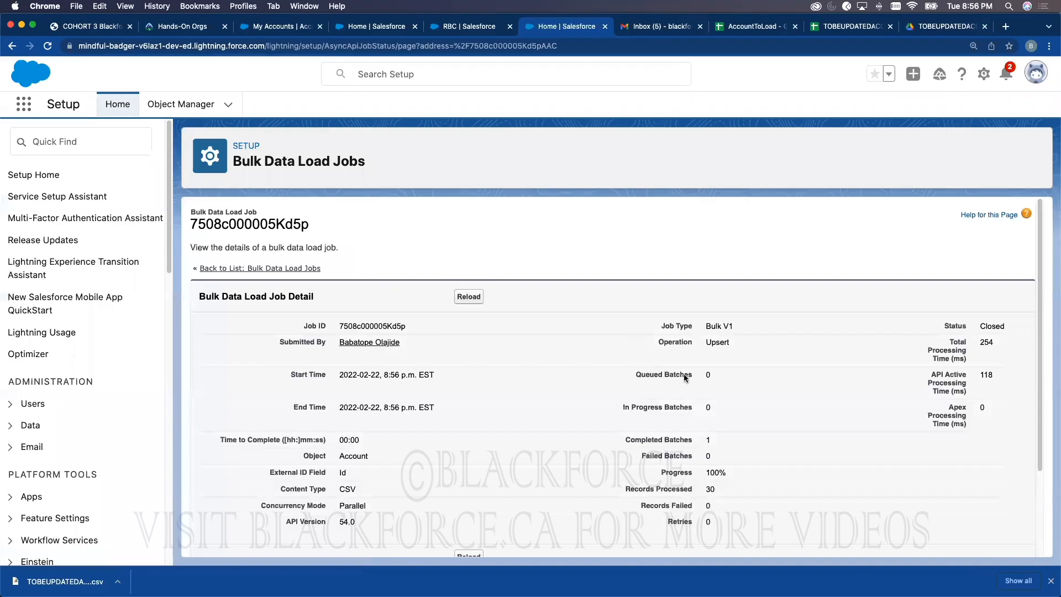
scroll(684, 373, down, 3)
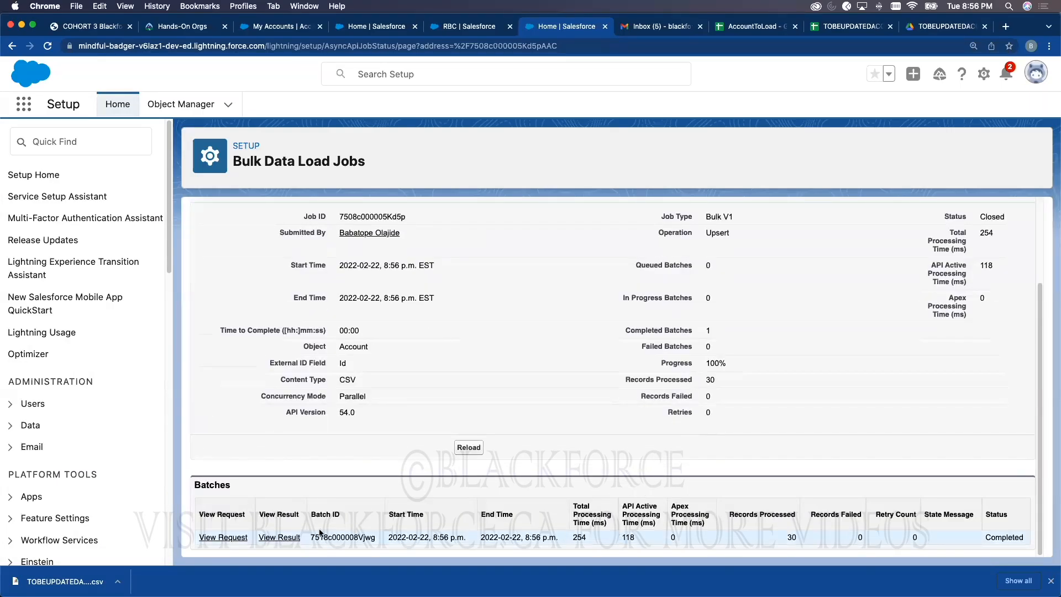
click(269, 538)
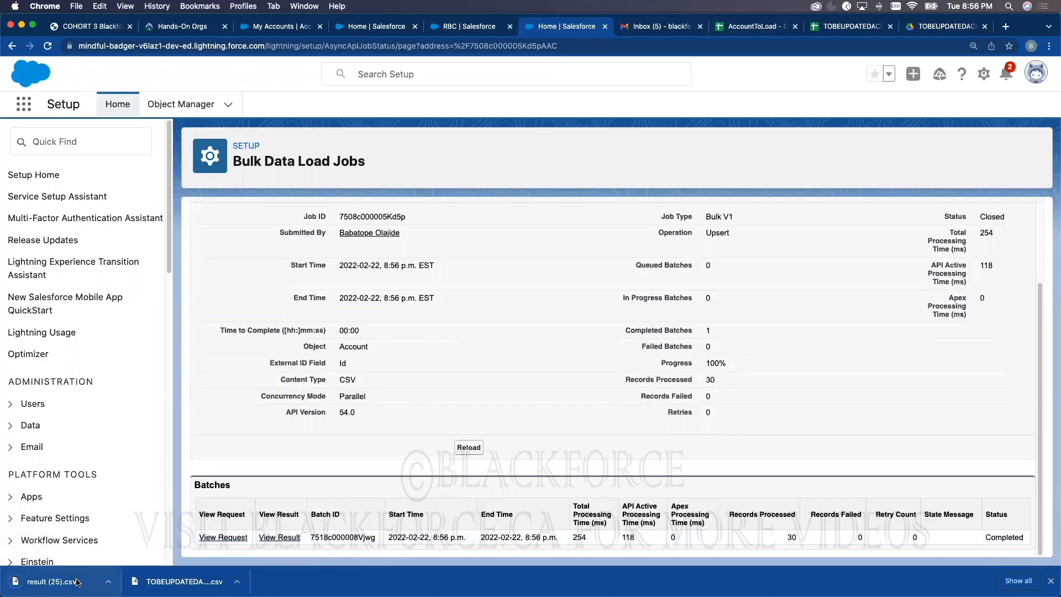
Step: Open the result CSV in Numbers and inspect the Id of the first created record
click(77, 583)
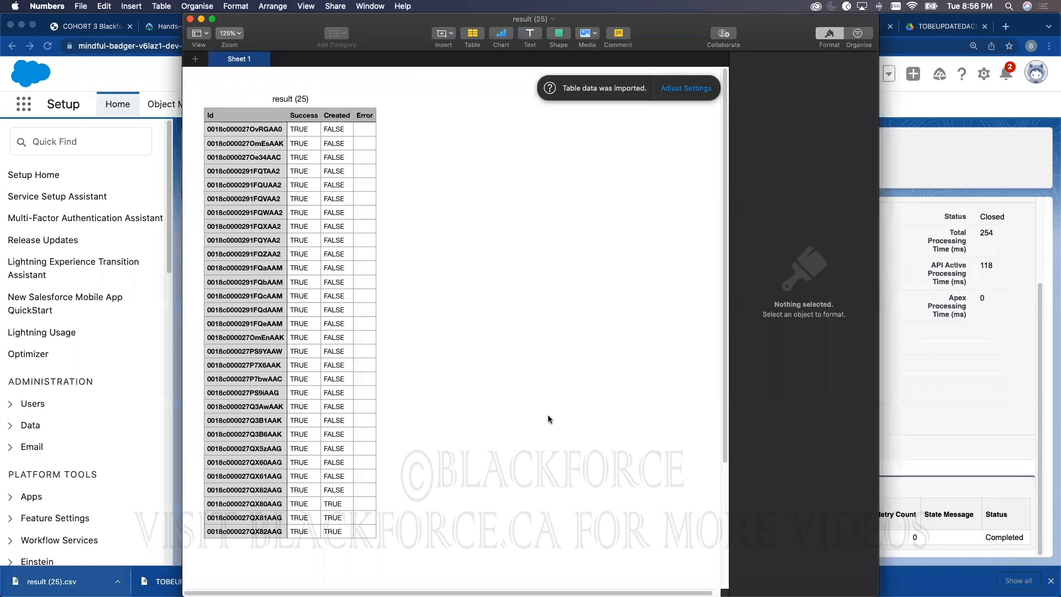
click(265, 505)
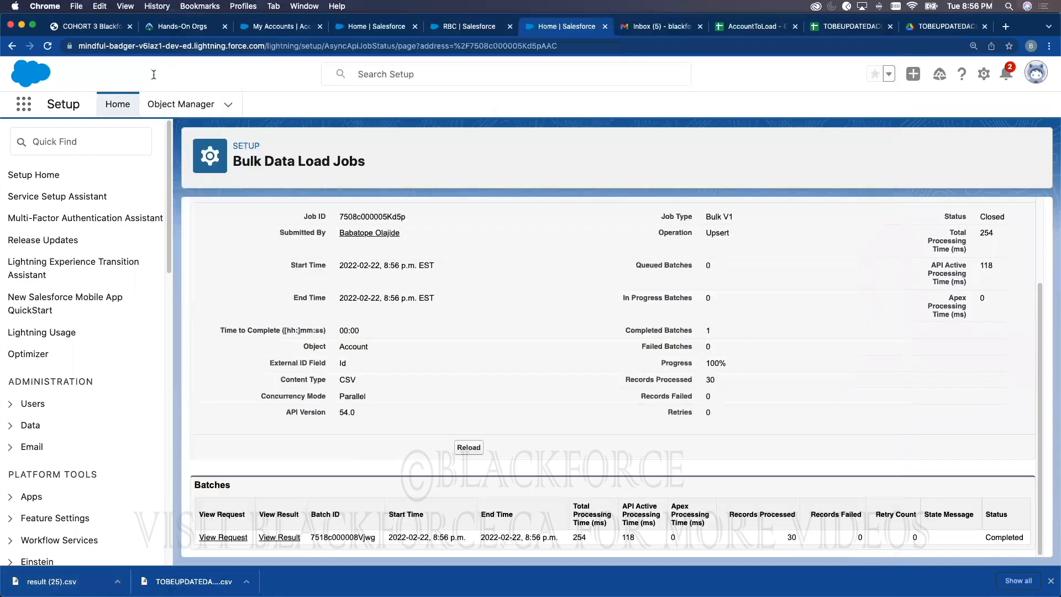
Step: Reload My Accounts and sort by Created Date, newest first, to see the 28 accounts
click(151, 76)
click(288, 28)
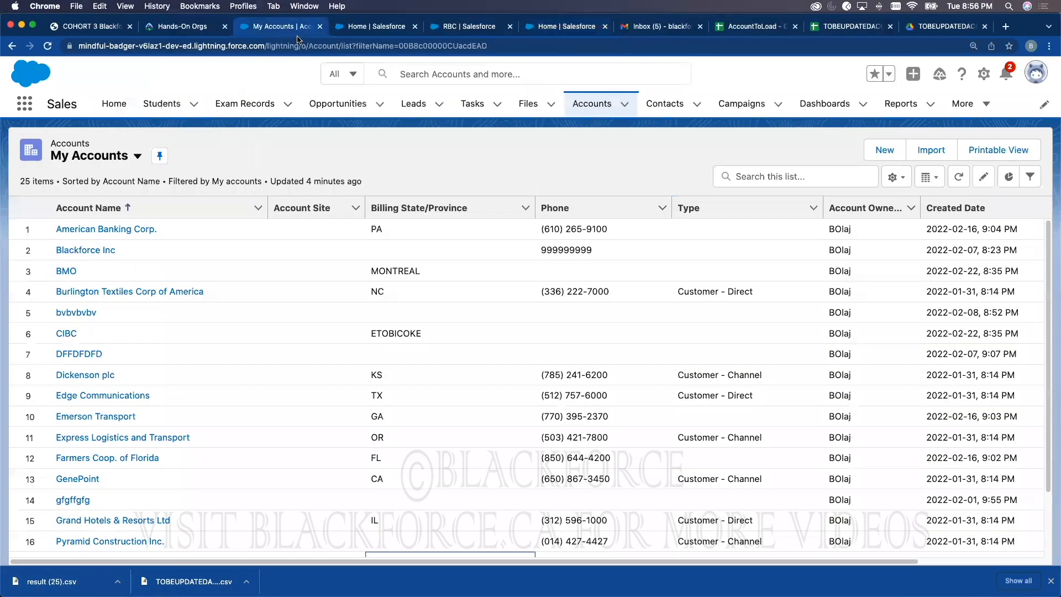
click(609, 106)
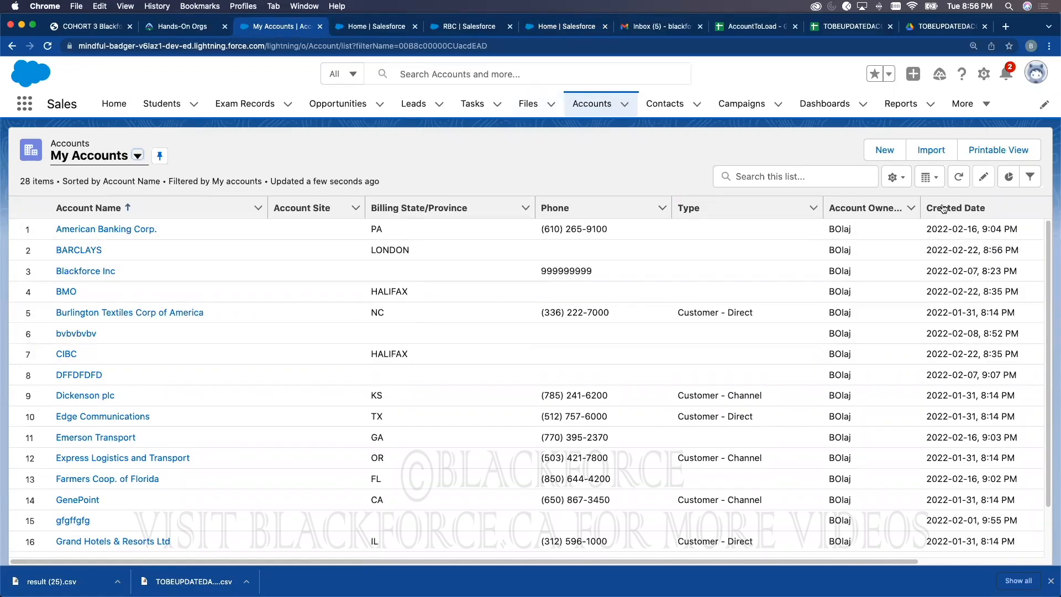
click(971, 208)
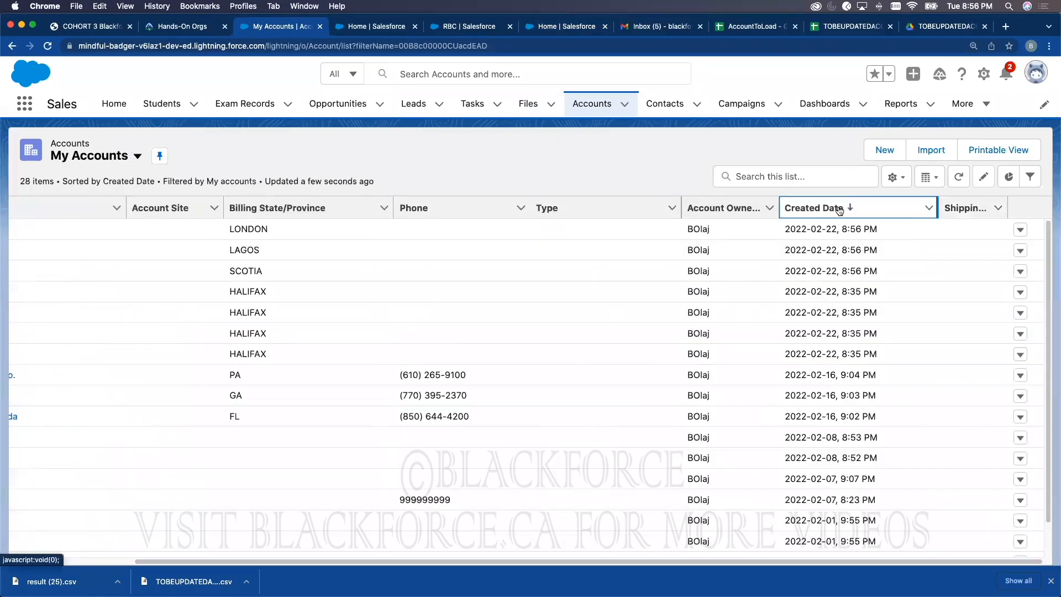
Step: Confirm BARCLAYS, GT BANK and SCOTIA BANK at the top, then go to the Setup home page
scroll(530, 271, left, 3)
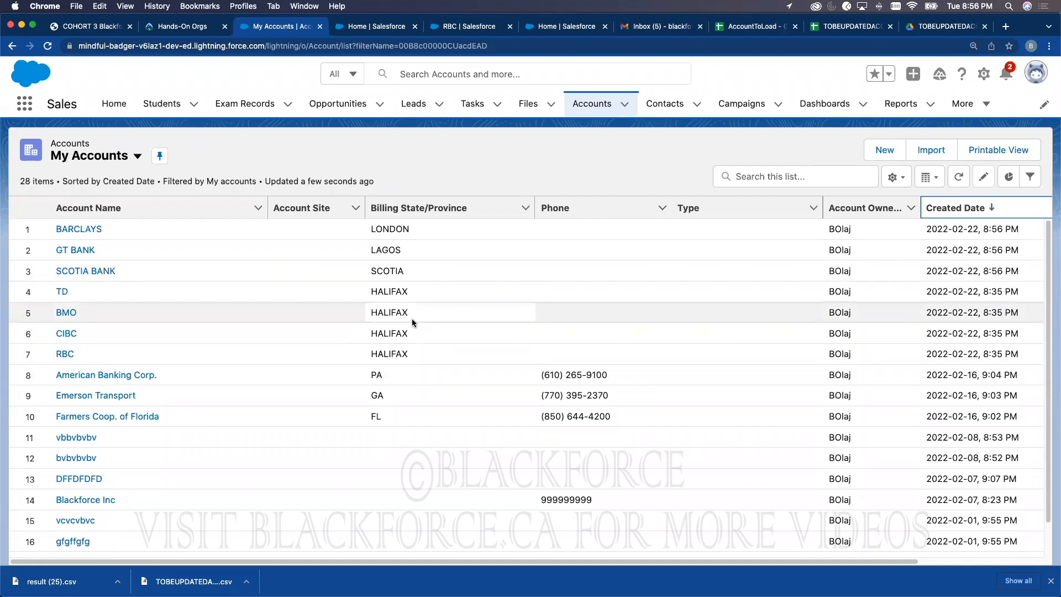
click(368, 27)
click(116, 104)
Step: Open the Data Import Wizard and check Recent Import Jobs showing 3 accounts created and 27 updated
click(81, 198)
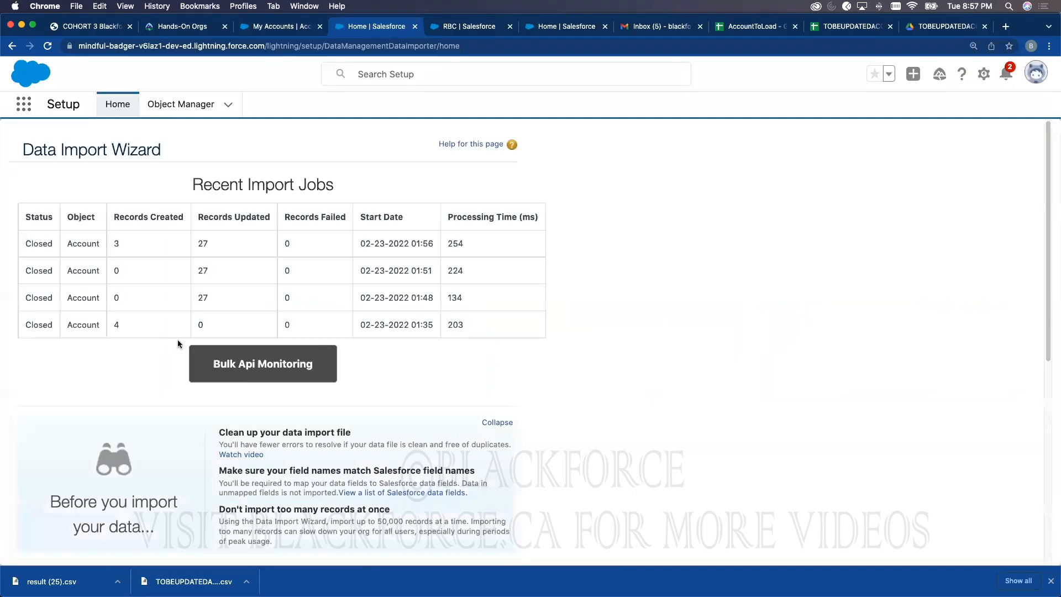
scroll(254, 409, down, 5)
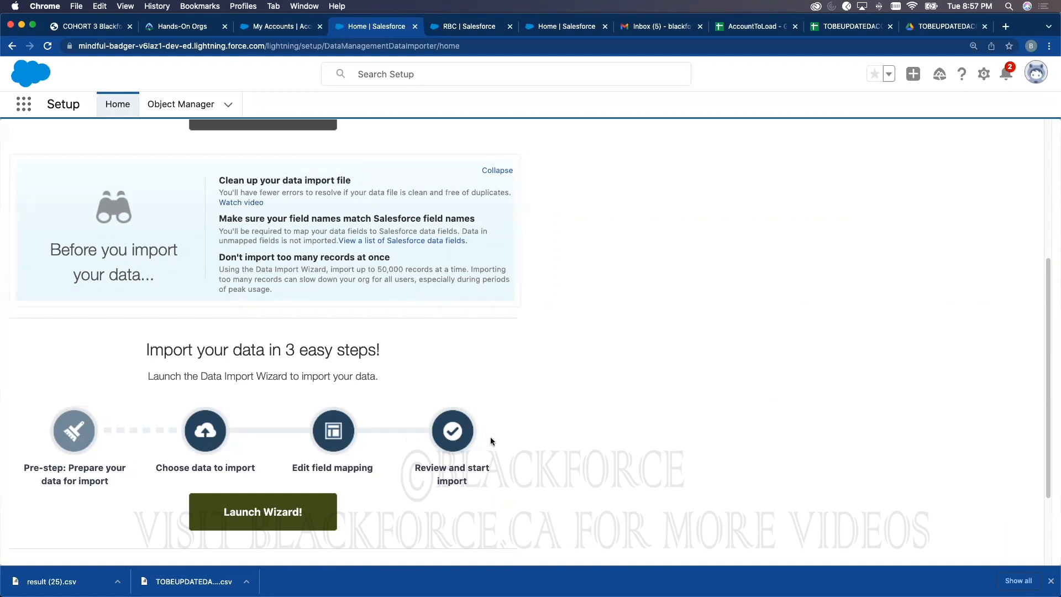
scroll(489, 430, down, 2)
scroll(488, 430, up, 8)
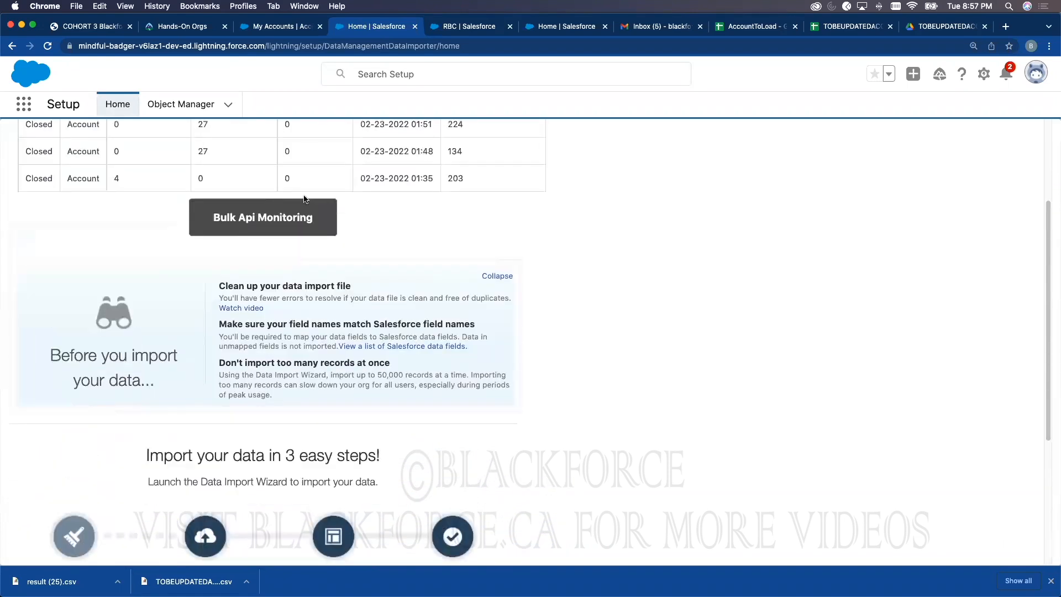
scroll(243, 180, up, 1)
scroll(260, 221, down, 10)
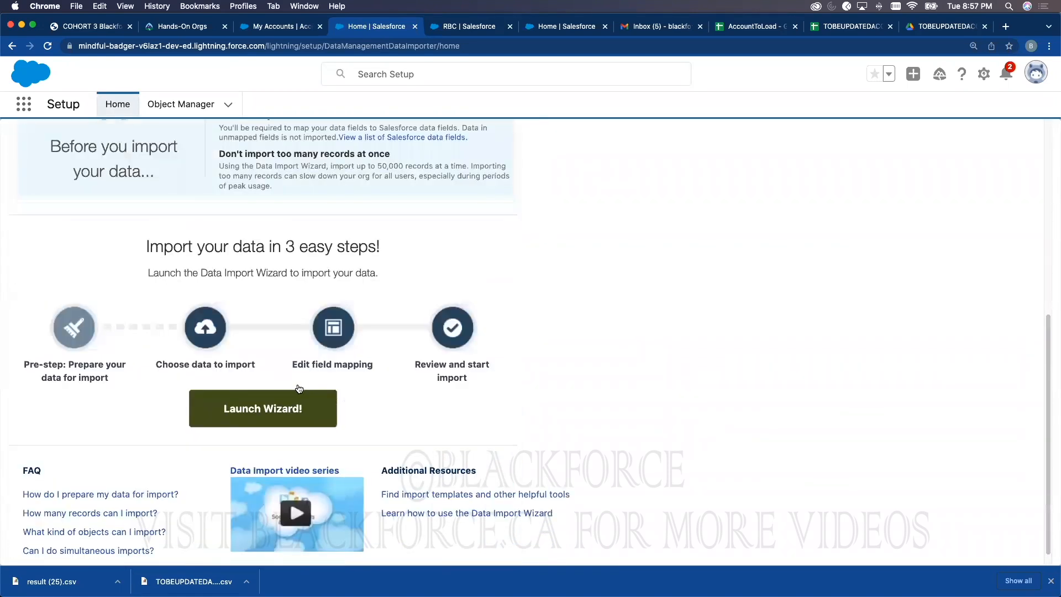
scroll(275, 244, up, 12)
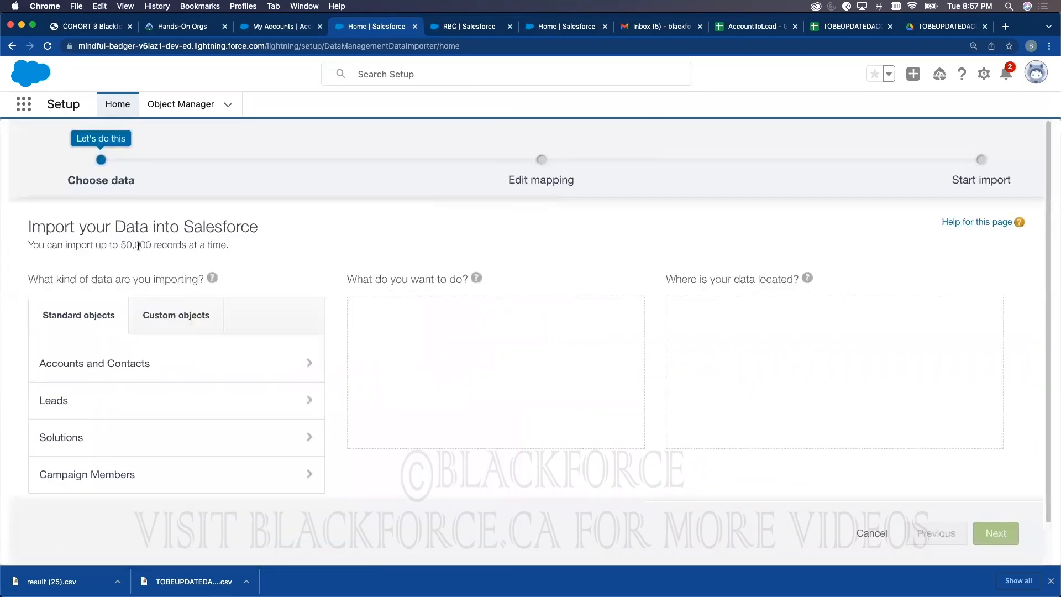
Step: Pick the Bills custom object to update existing records, keeping record owner as --None--
triple_click(138, 243)
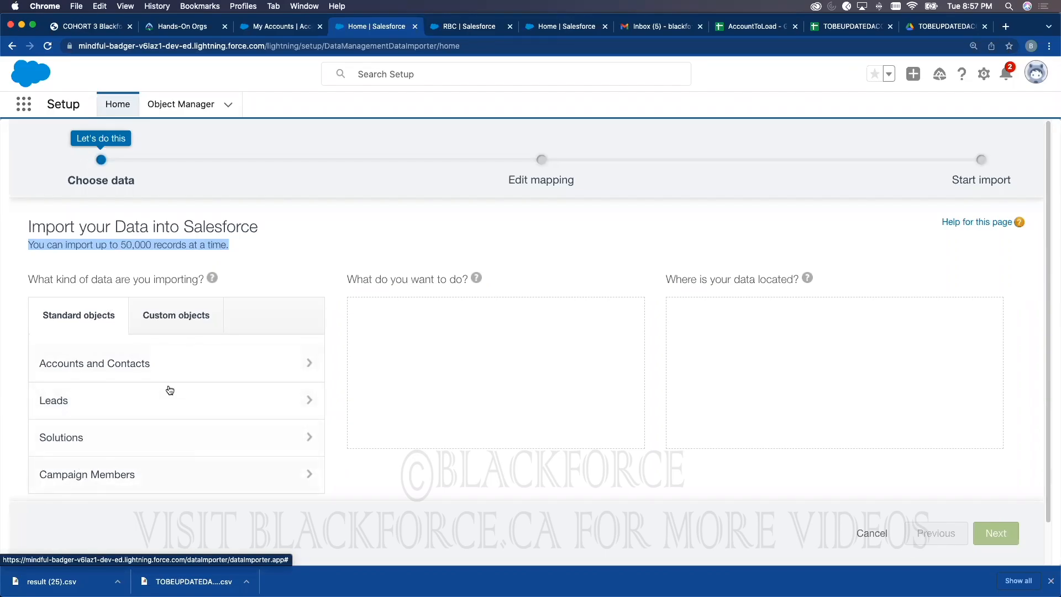
click(186, 320)
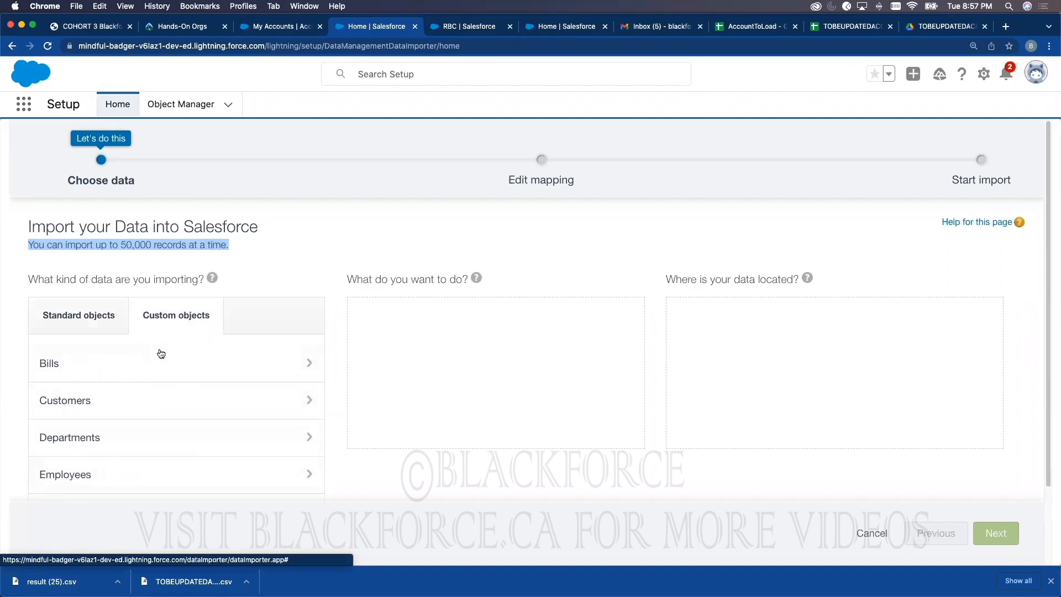
click(107, 372)
click(452, 365)
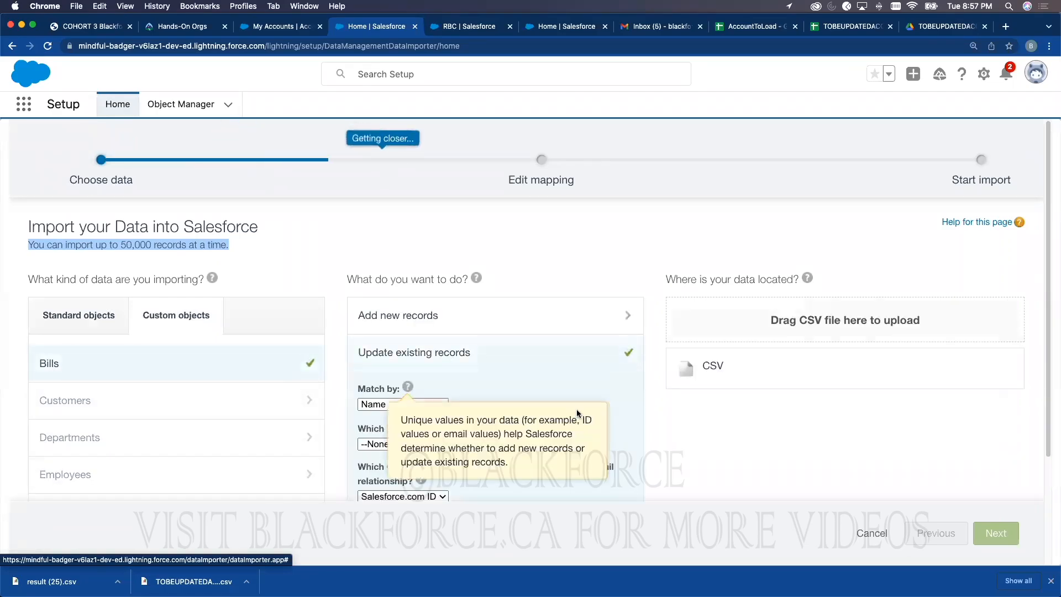
scroll(436, 376, down, 3)
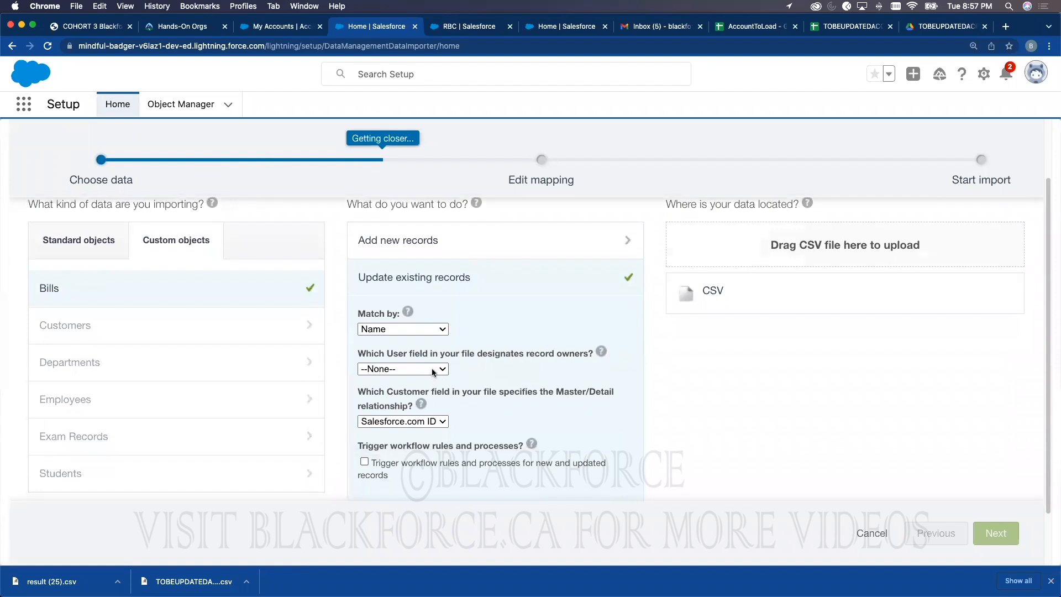
click(432, 371)
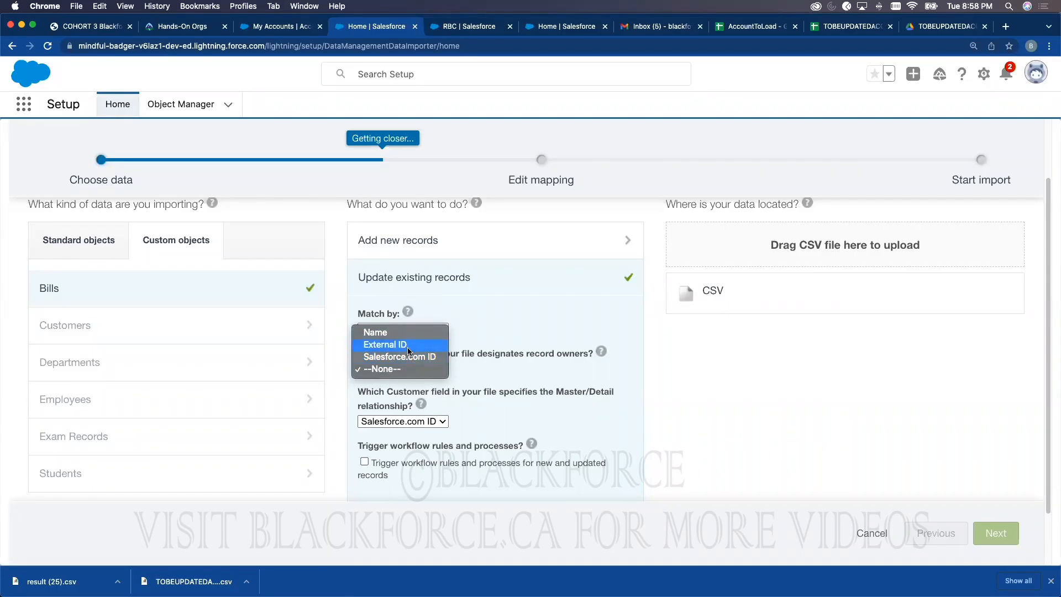
click(800, 397)
Step: Choose CSV as the data source and browse for the file to upload
click(714, 295)
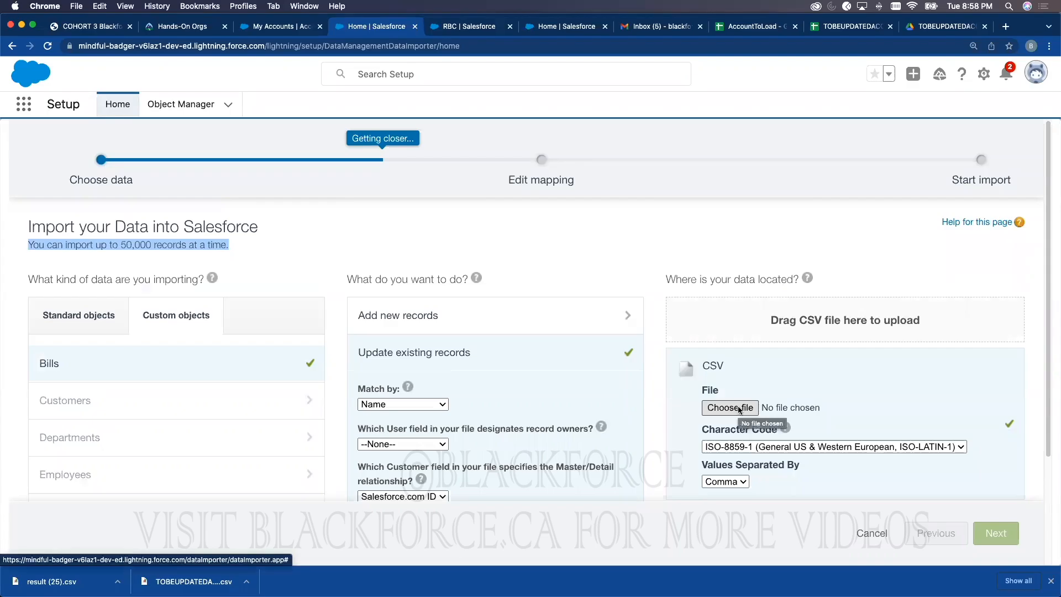
click(755, 406)
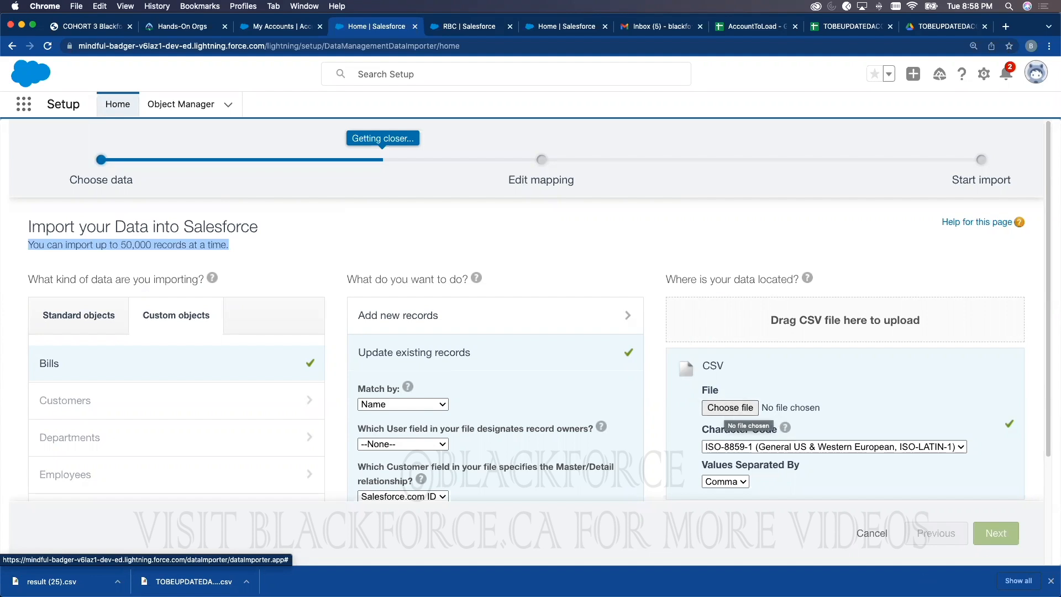
click(1050, 580)
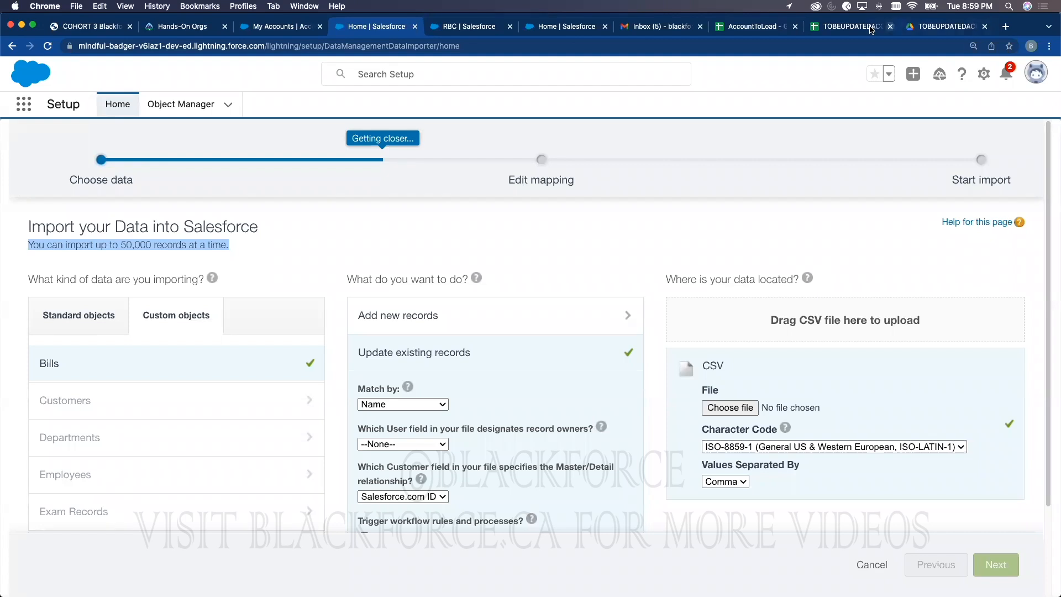
Step: Glance through the open tabs (spreadsheets, inbox, RBC account) and return to the Data Import Wizard
click(851, 26)
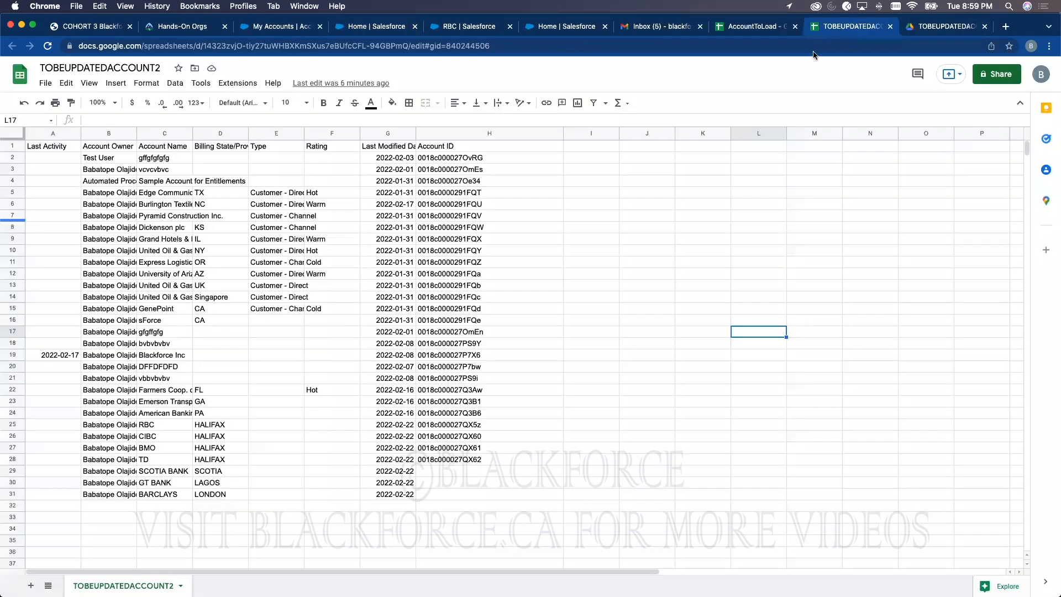
click(768, 28)
click(658, 26)
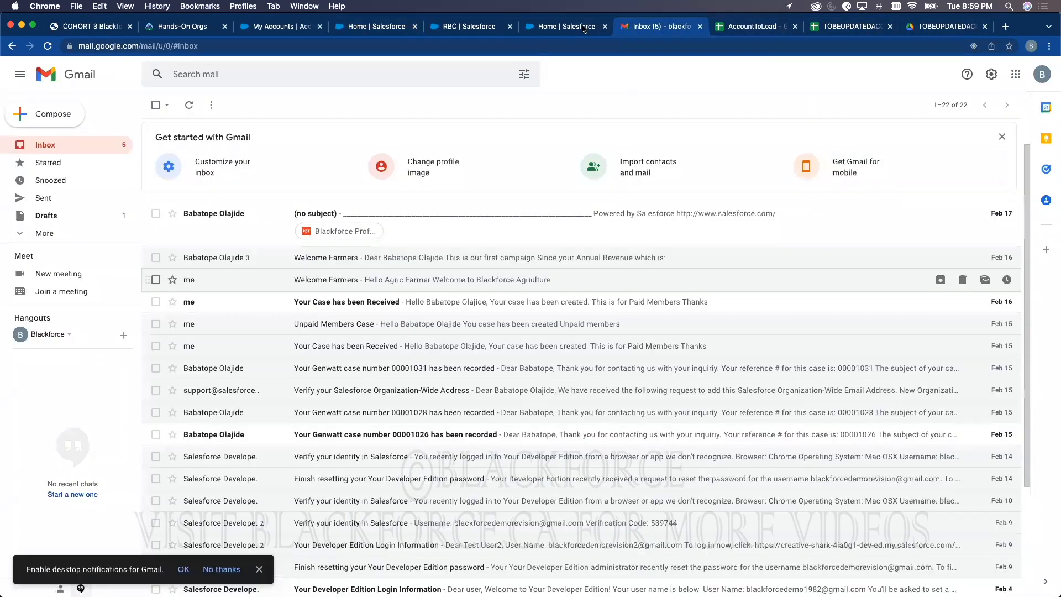
click(564, 26)
click(470, 26)
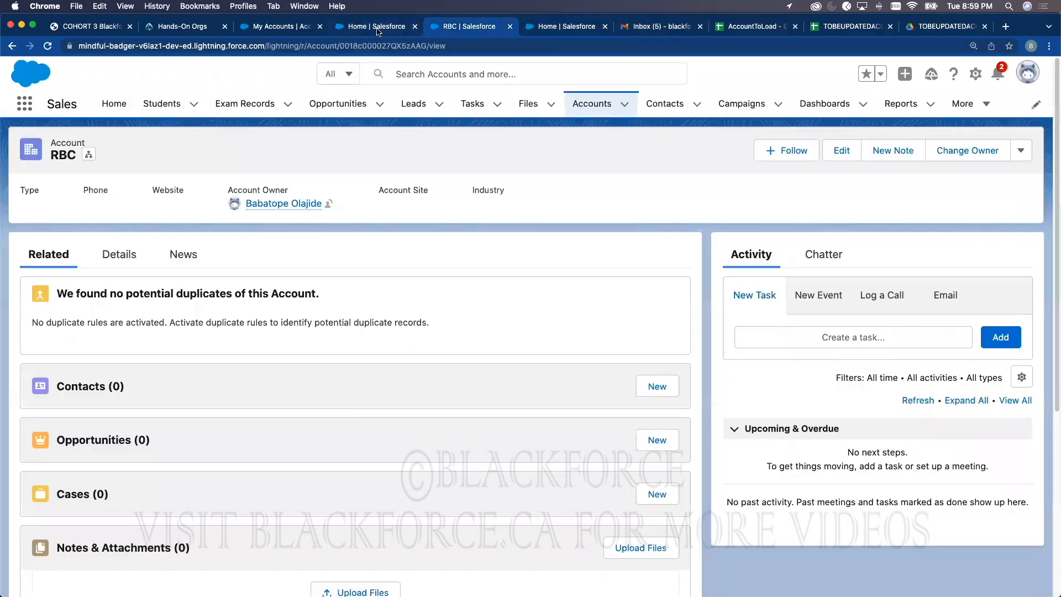
click(385, 27)
Step: Set up an Accounts and Contacts import adding new records from TOBEUPDATEDACCOUNT2.csv and continue to mapping
click(89, 317)
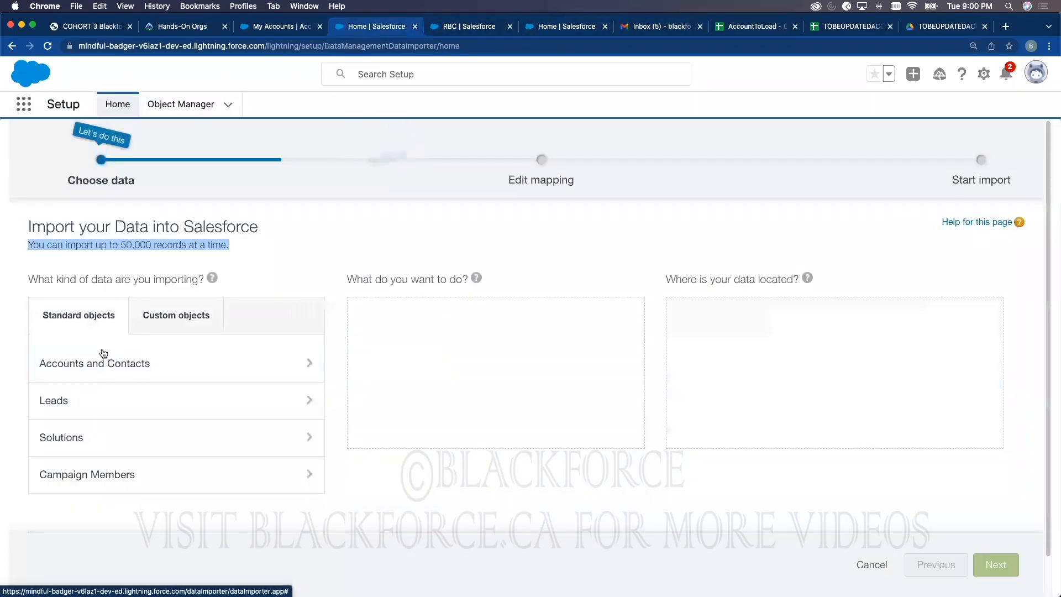
click(133, 362)
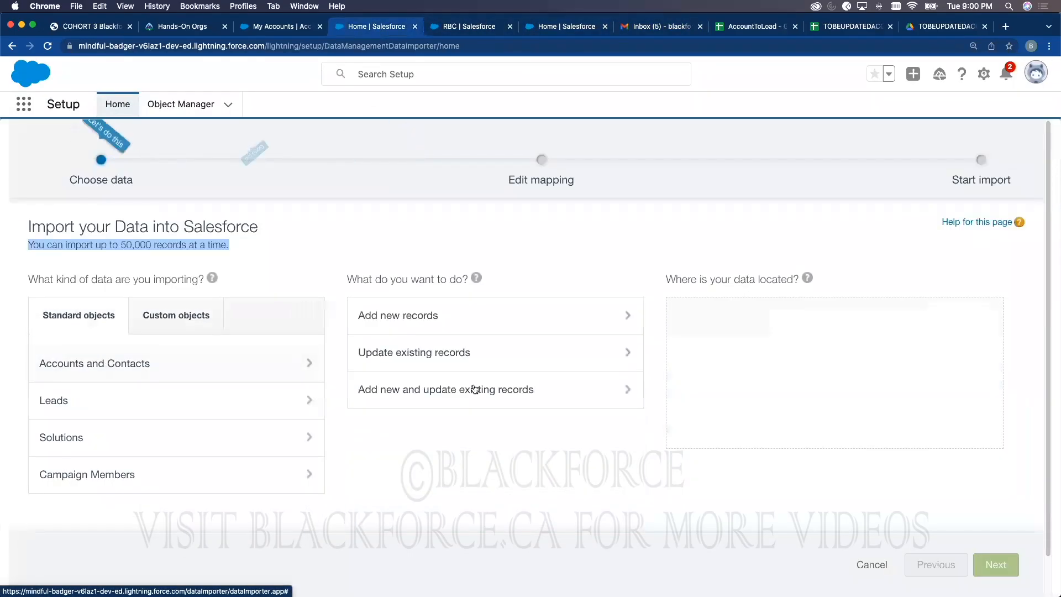
click(426, 315)
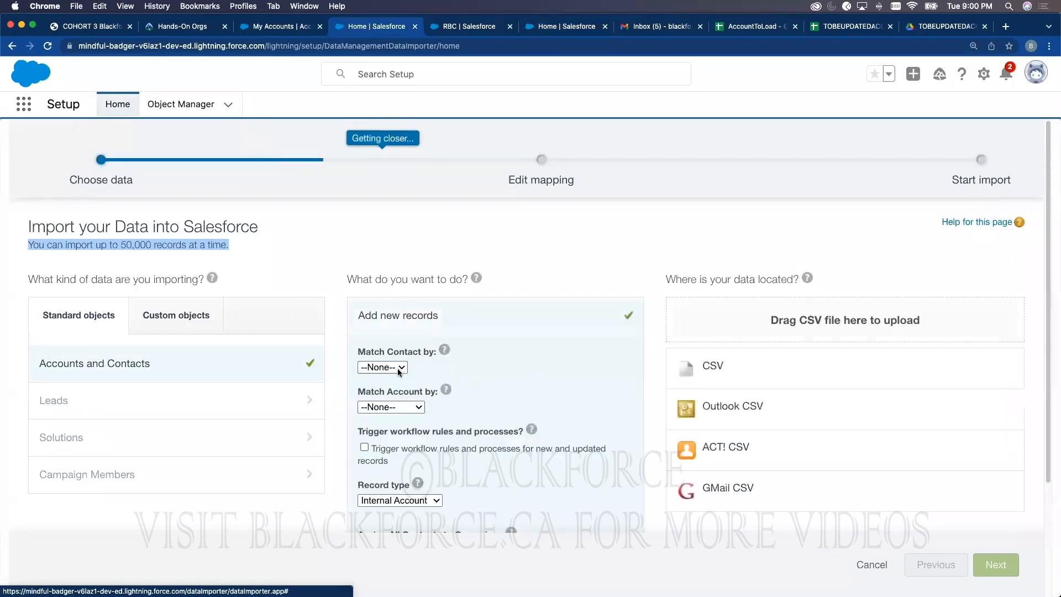
click(711, 366)
click(728, 409)
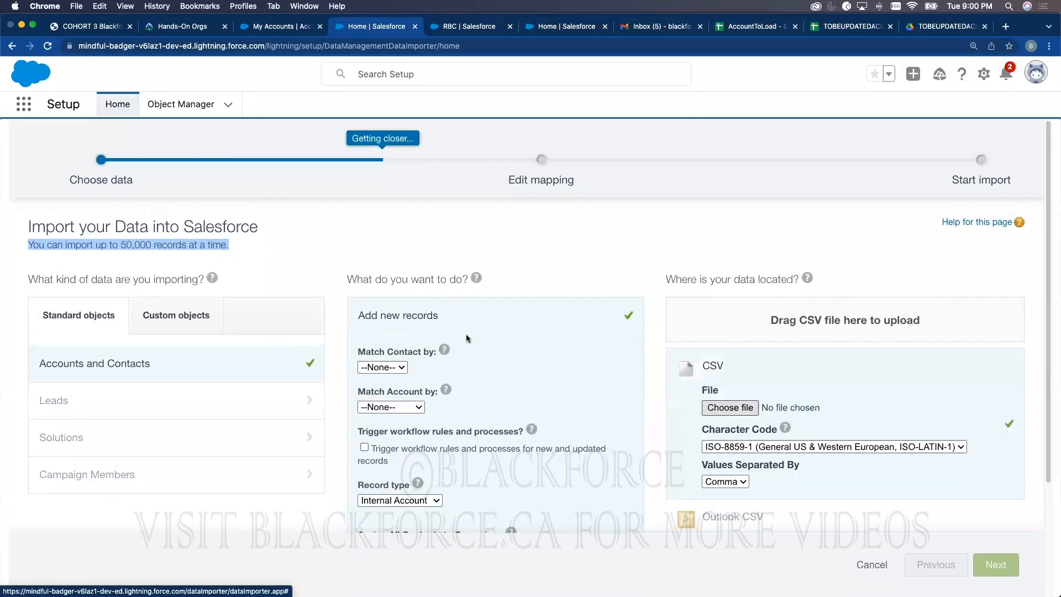
double_click(250, 150)
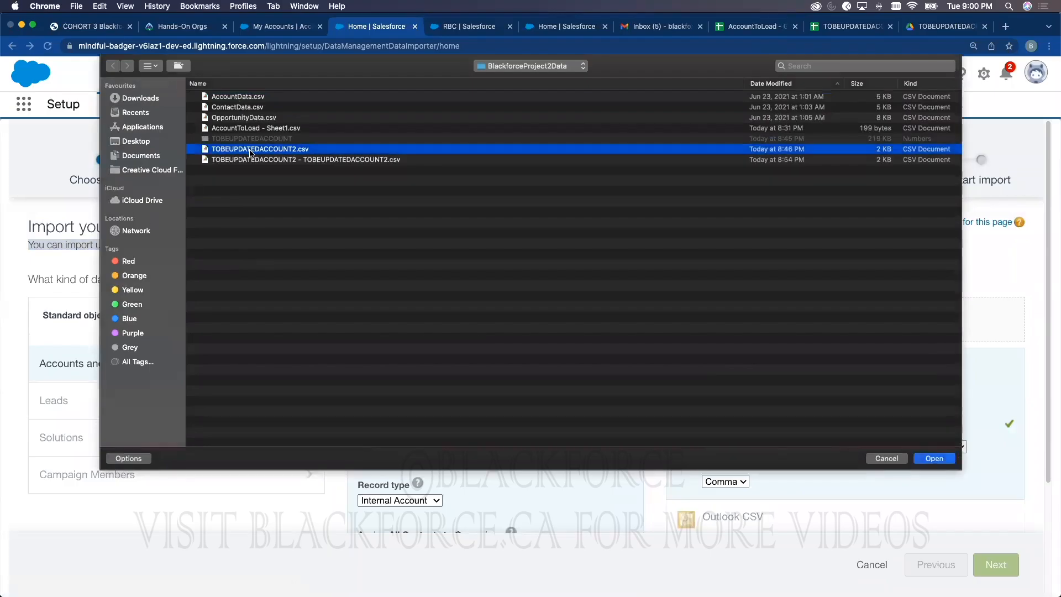
click(997, 565)
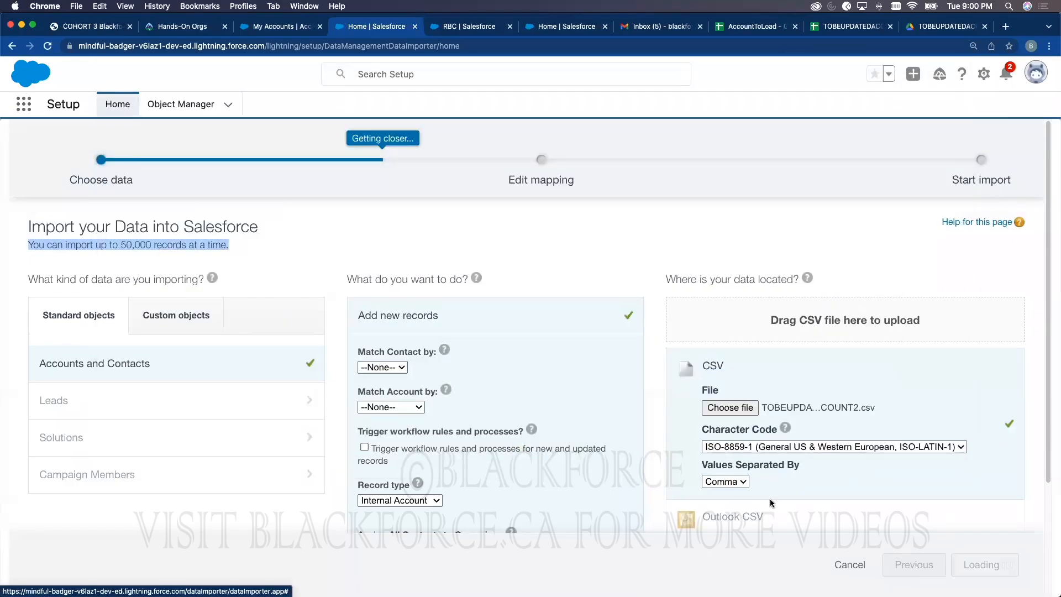
Step: Compare the field mapping against the TOBEUPDATEDACCOUNT2 spreadsheet, then return to the mapping page
scroll(204, 383, down, 1)
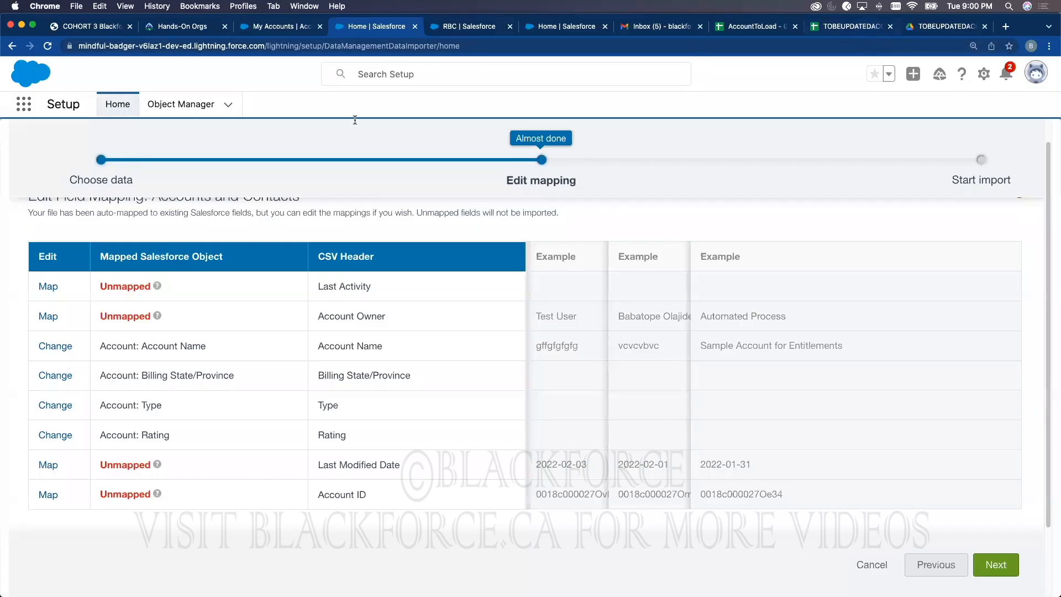
click(865, 29)
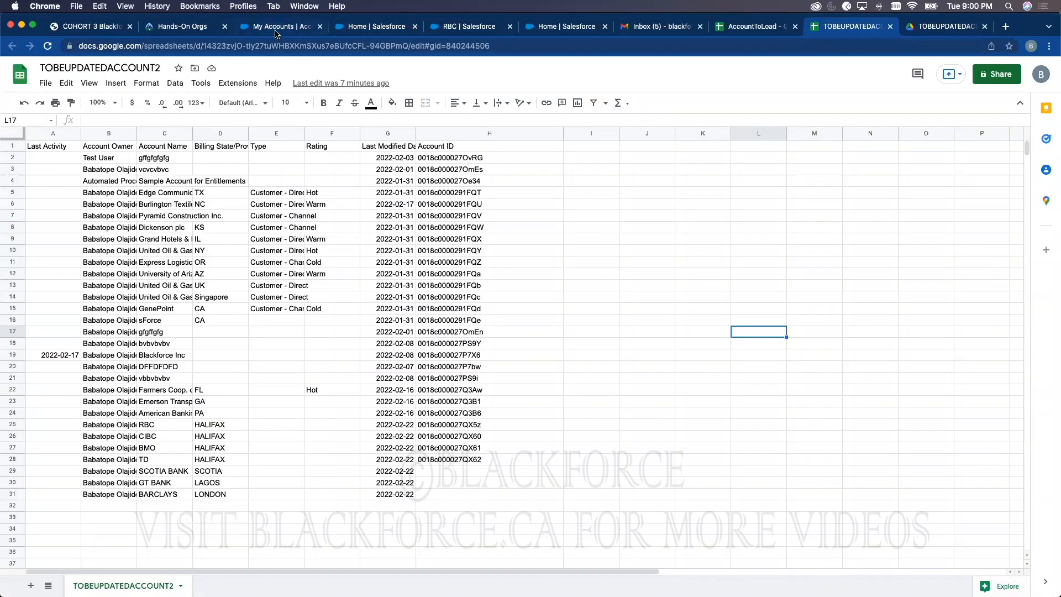
click(366, 27)
Step: Open the Account object in Object Manager and scroll through its 44 Fields & Relationships
click(159, 107)
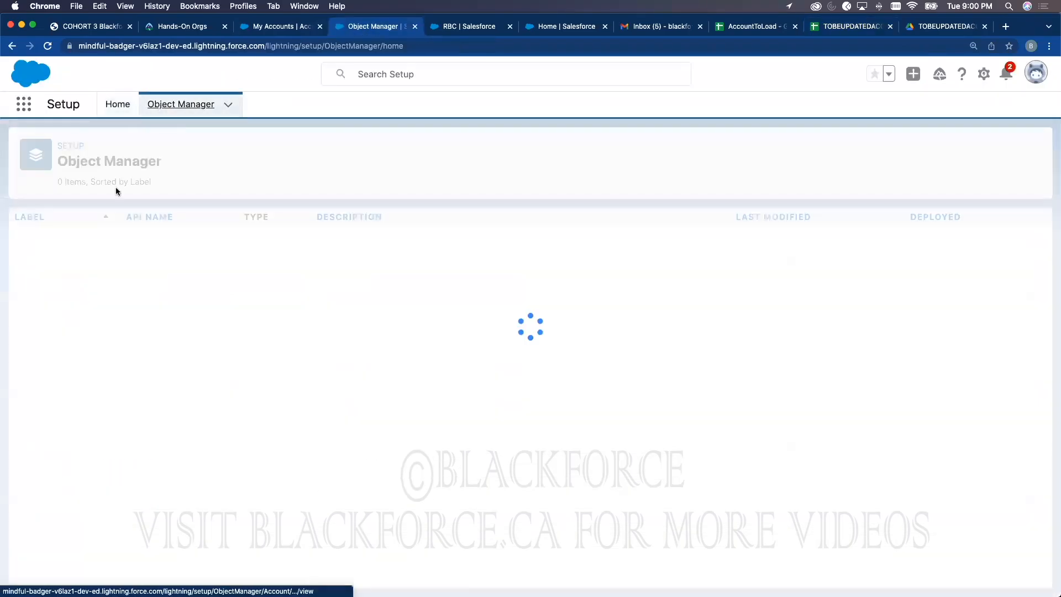
click(33, 243)
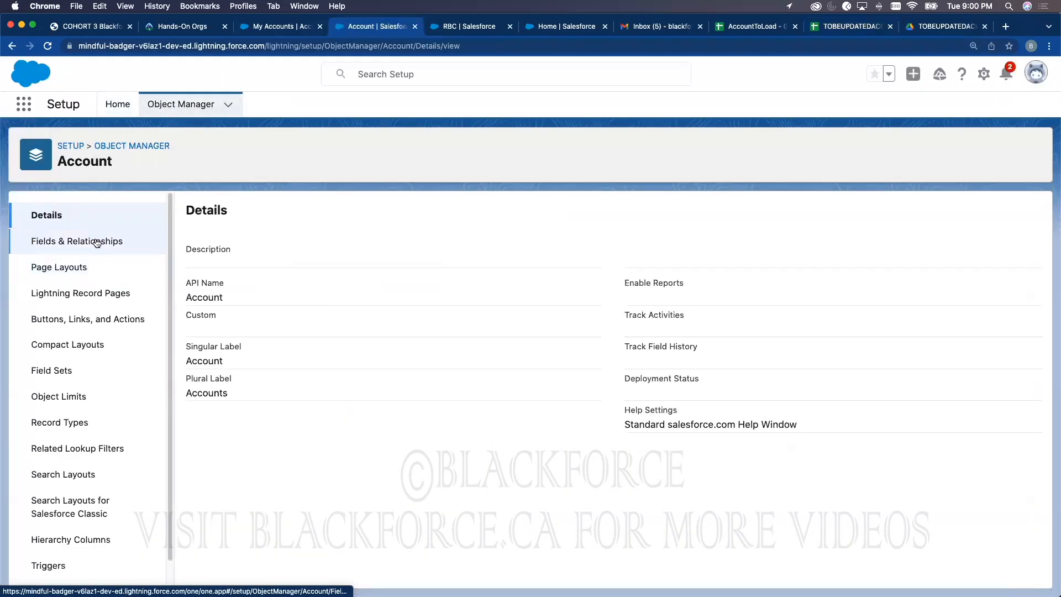
click(94, 242)
scroll(410, 302, down, 10)
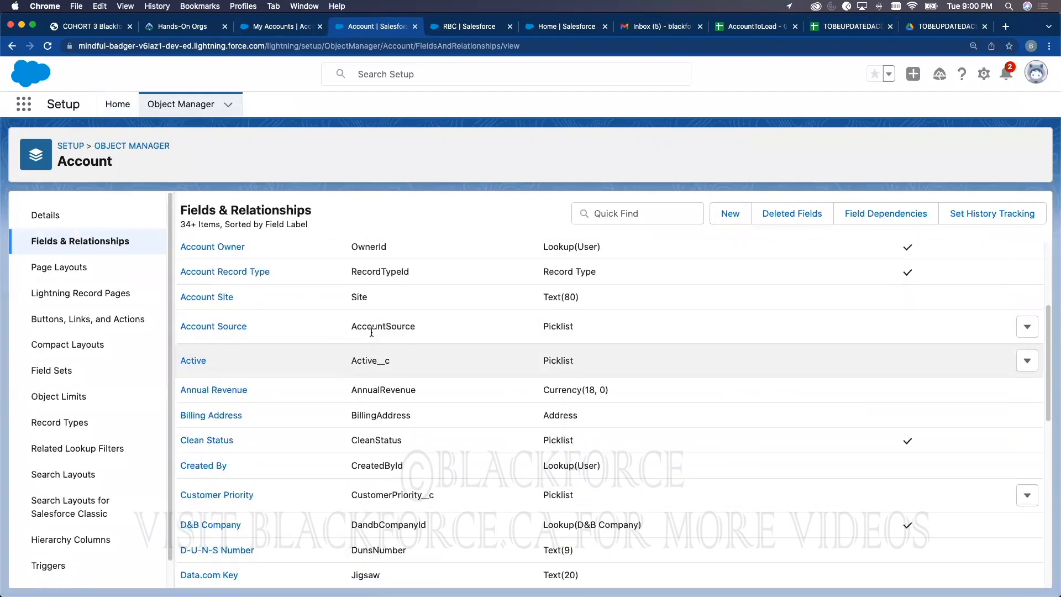
scroll(390, 423, down, 10)
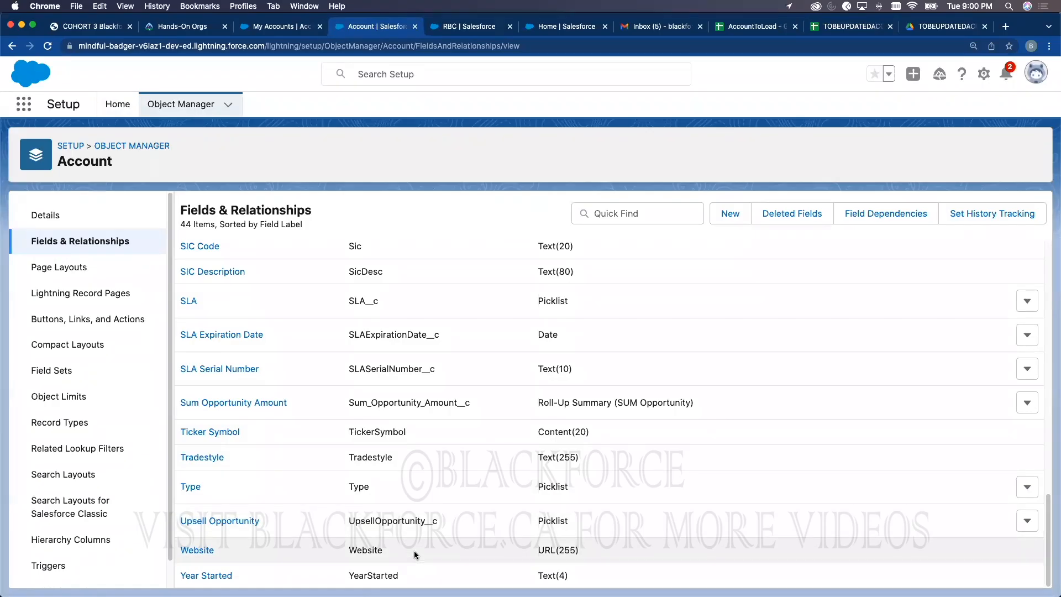
scroll(390, 387, up, 3)
scroll(390, 343, up, 10)
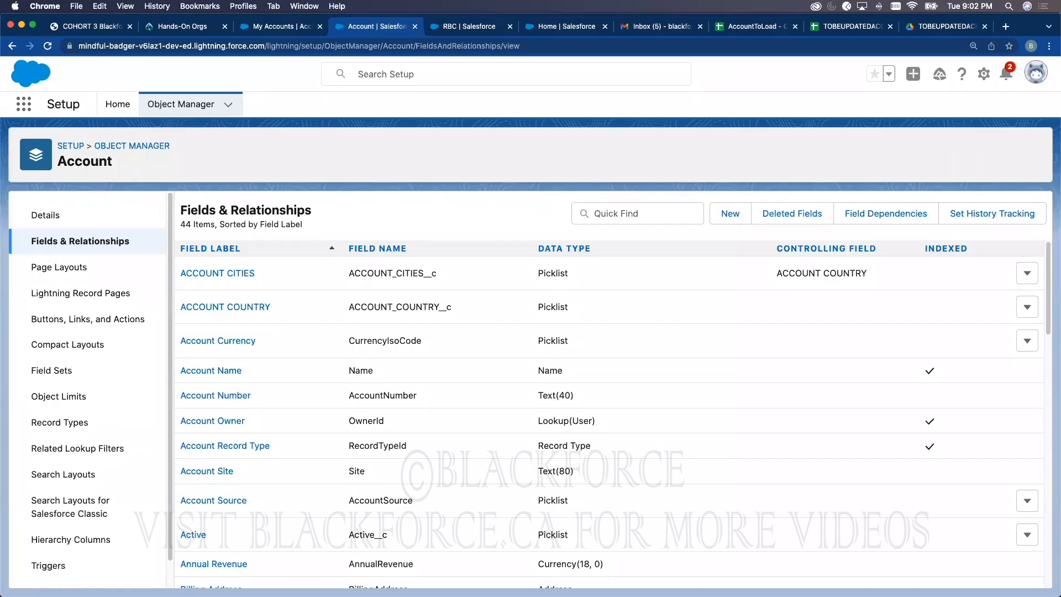
click(838, 29)
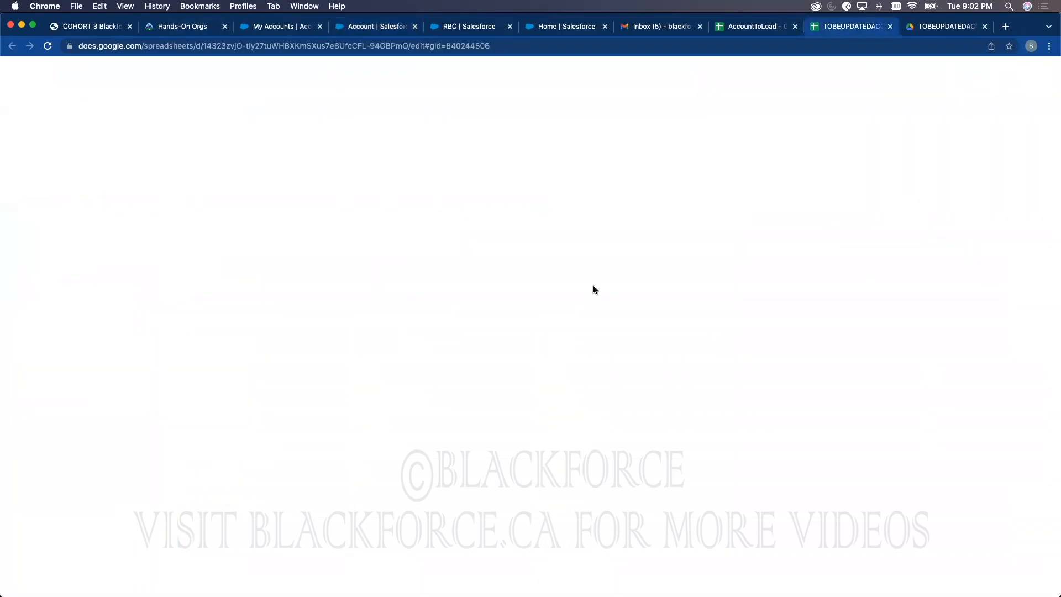
click(449, 461)
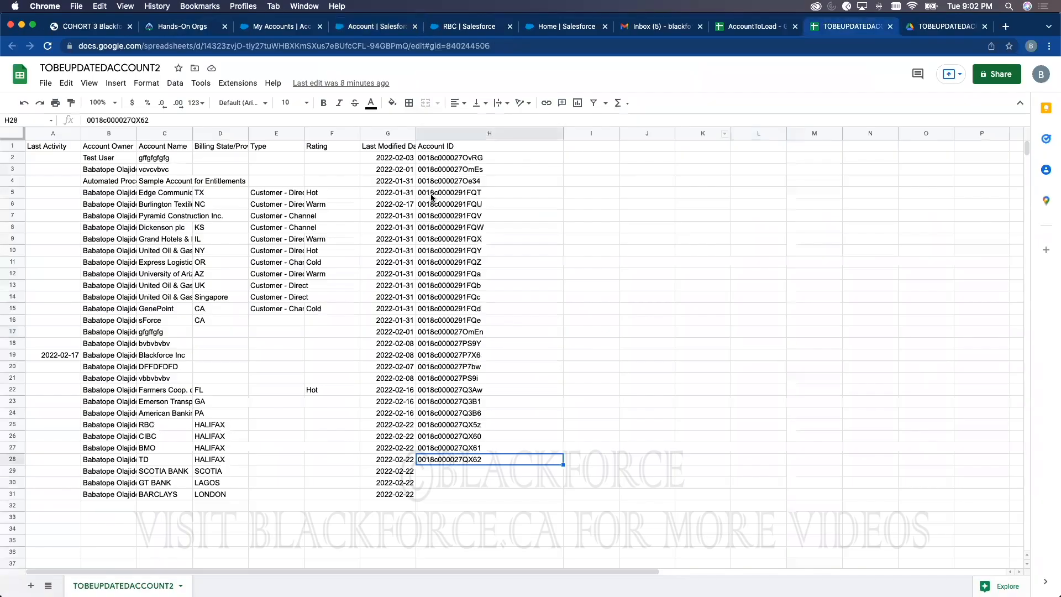
click(436, 471)
click(435, 494)
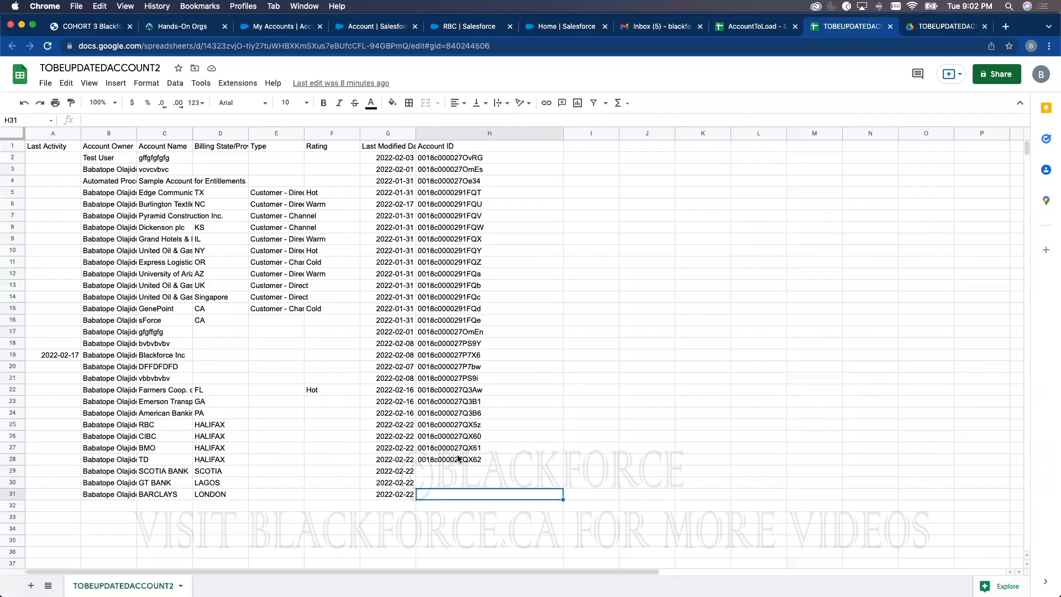
key(super+Up)
click(445, 160)
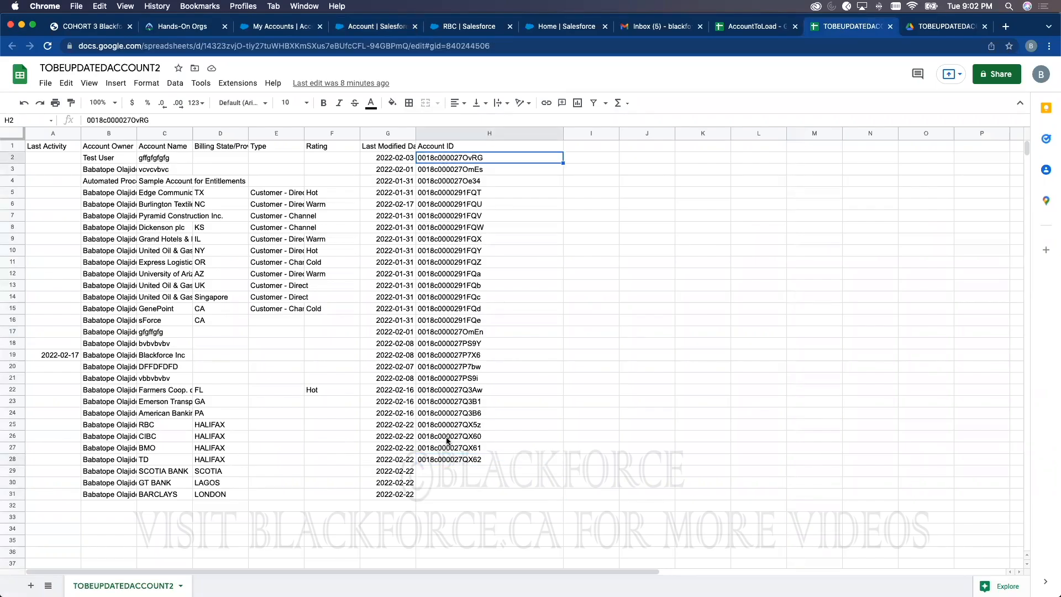
click(436, 469)
click(437, 493)
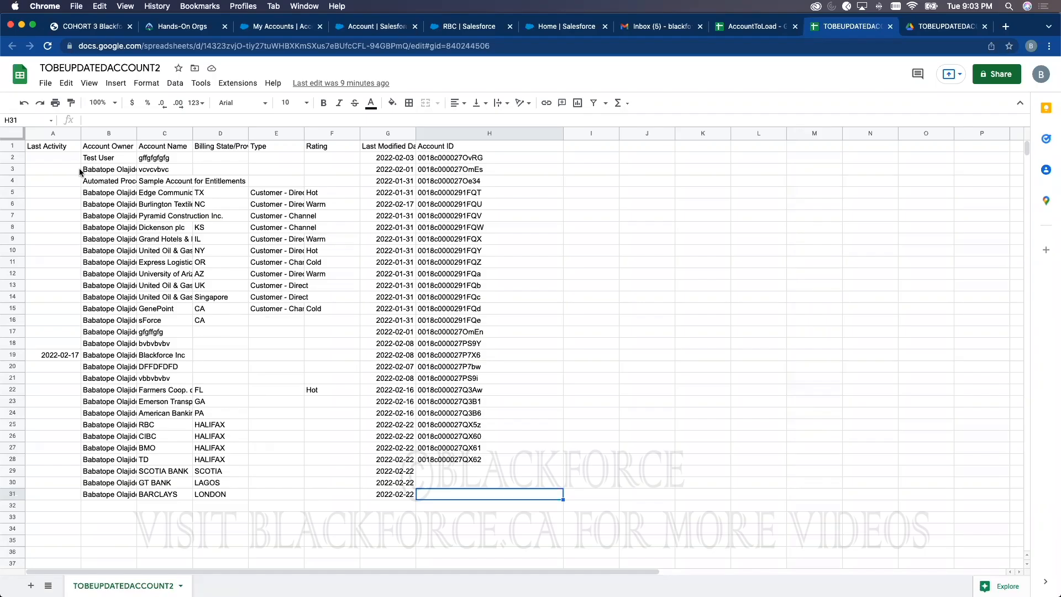
Step: Review billing states in the sheet (NC, KS, GenePoint's CA, RBC's HALIFAX), then return to Salesforce
click(217, 207)
click(216, 227)
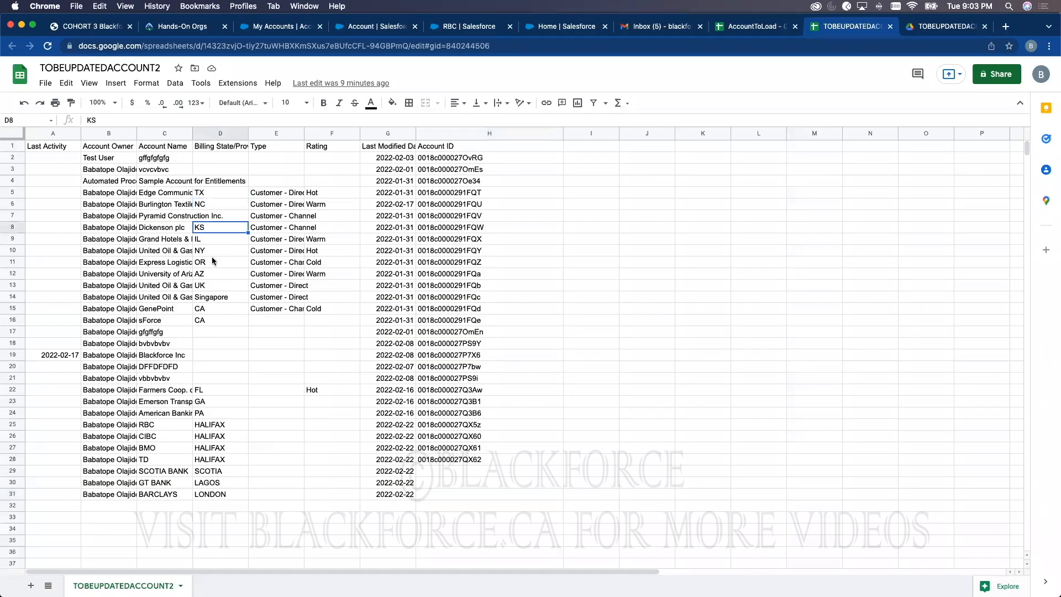
click(163, 313)
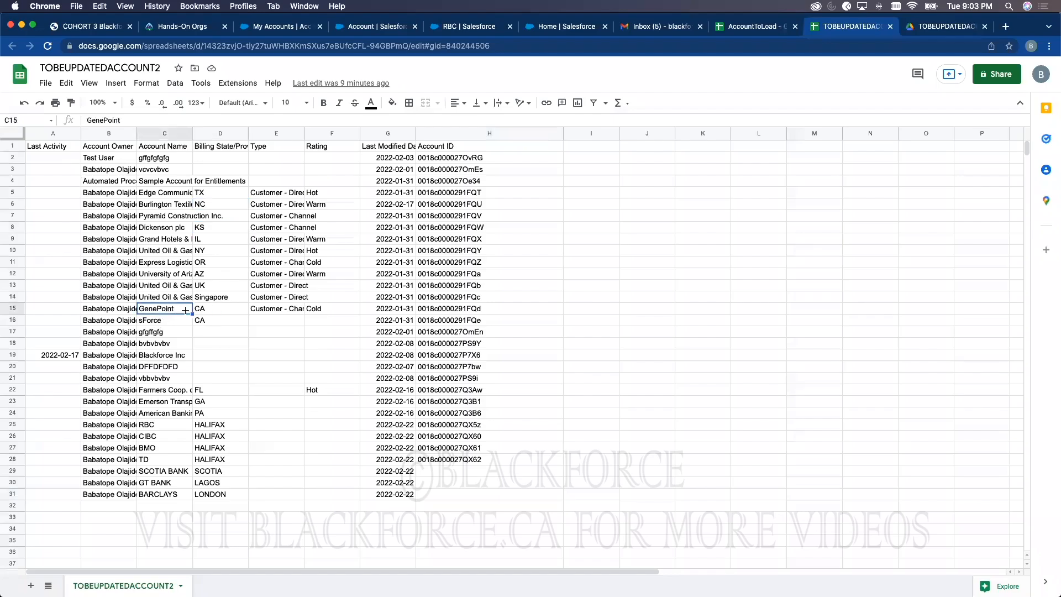
click(207, 313)
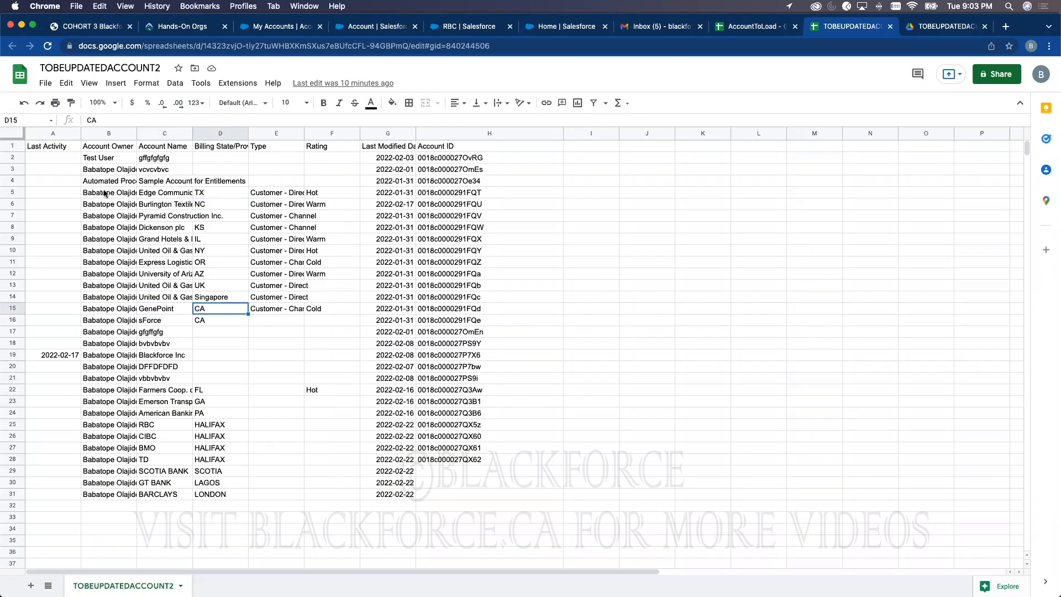
click(60, 159)
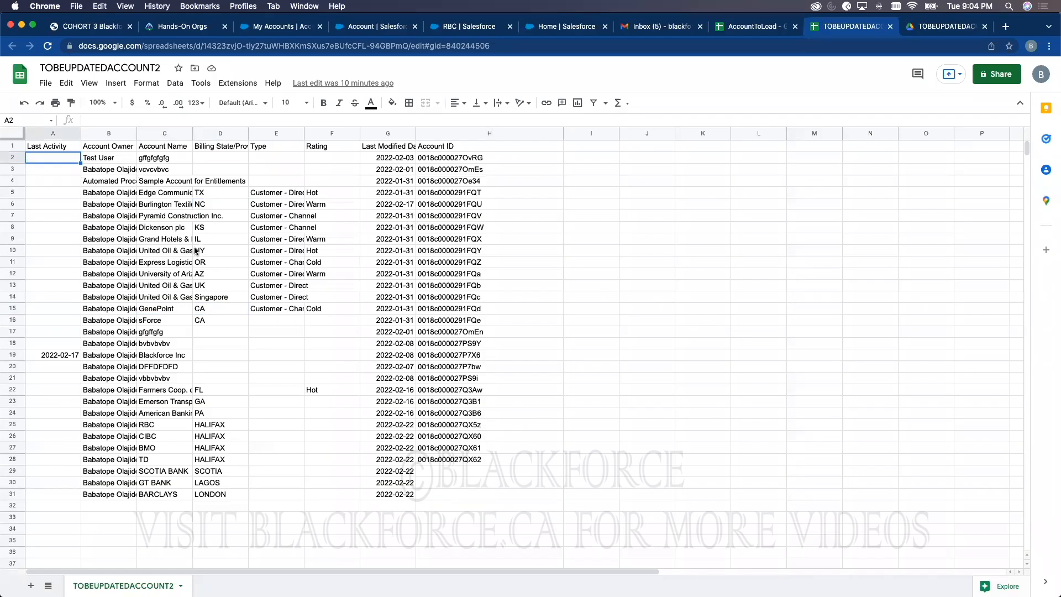
click(155, 428)
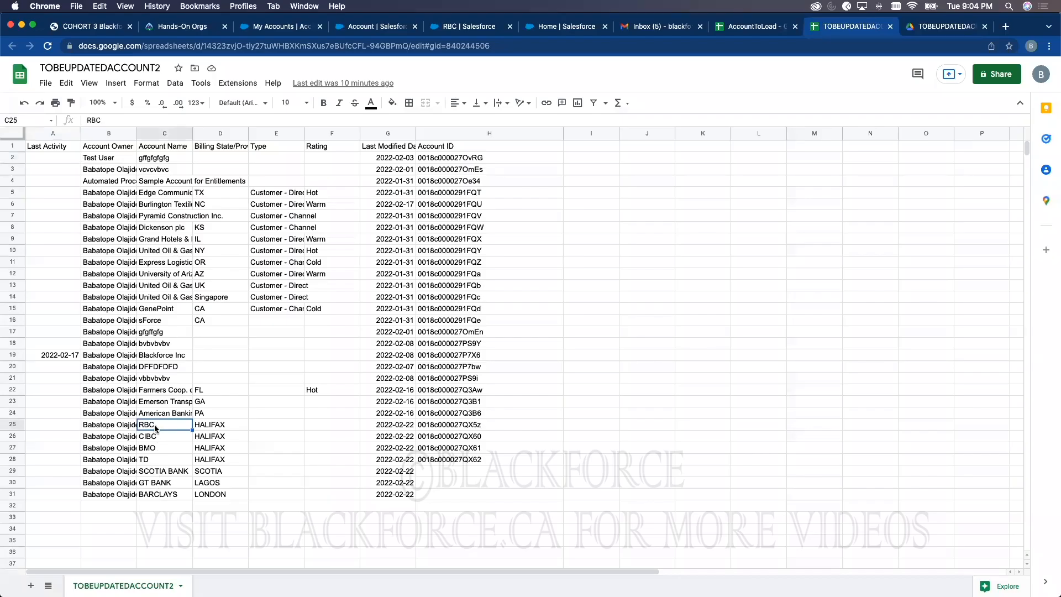
click(211, 425)
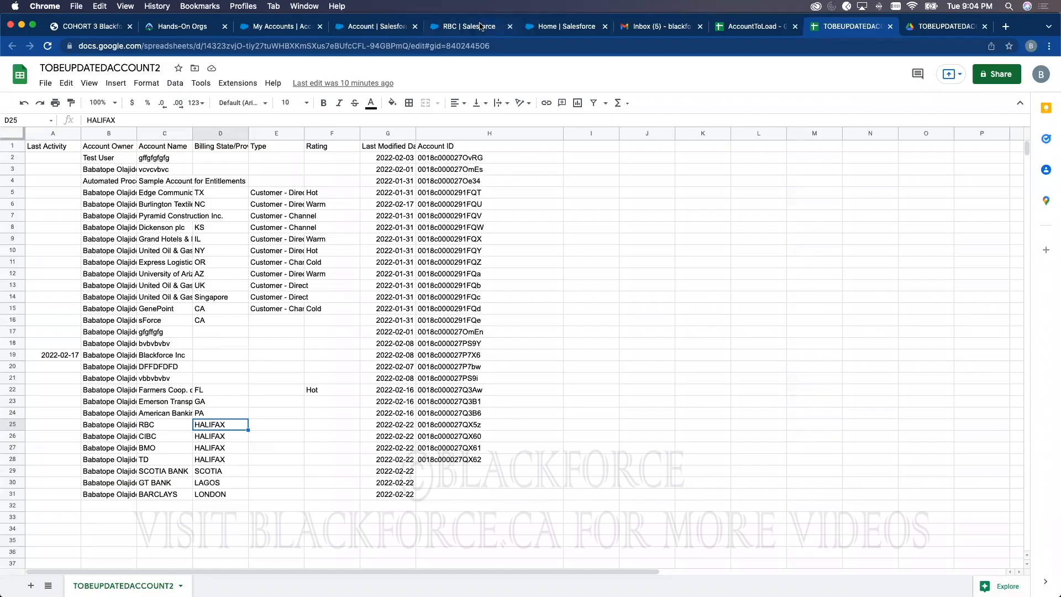
click(459, 25)
Step: Move from the Account setup page to the My Accounts list view
click(362, 25)
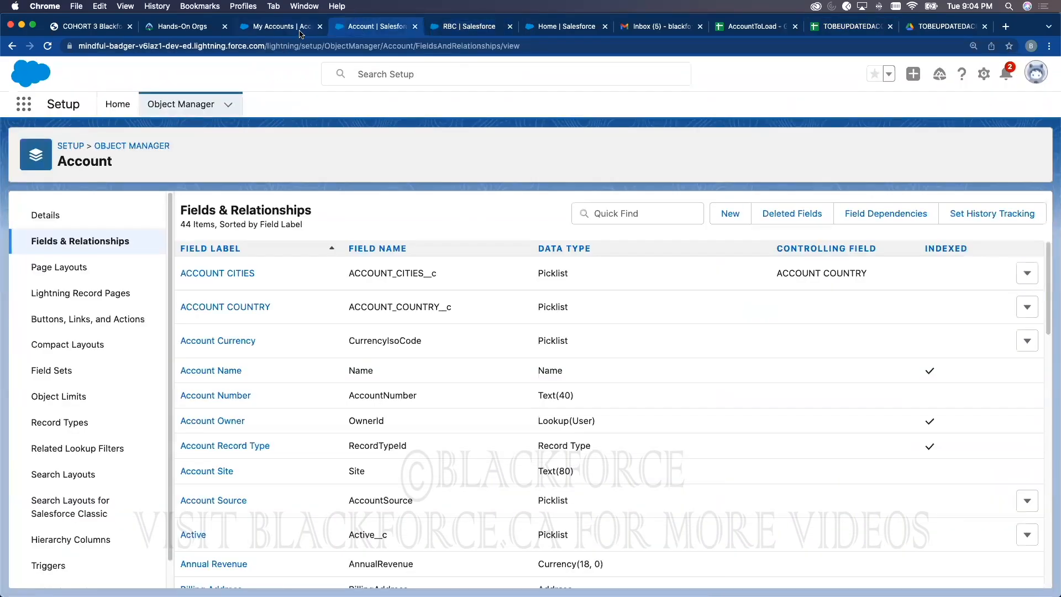
click(298, 32)
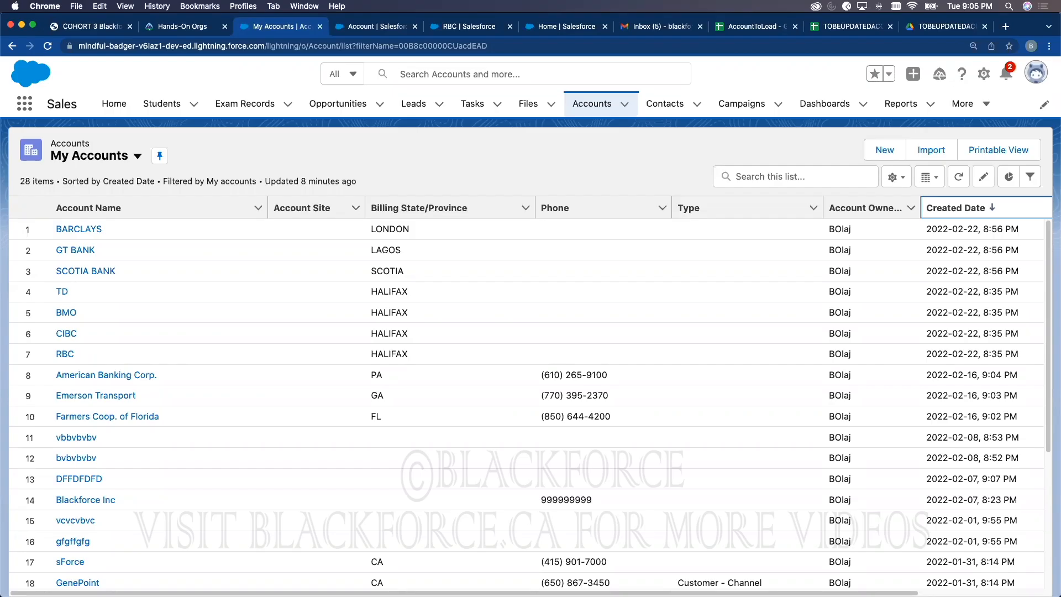
Step: Check the account spreadsheet, then view the Account upsert job: 30 records processed, 0 failed
click(821, 28)
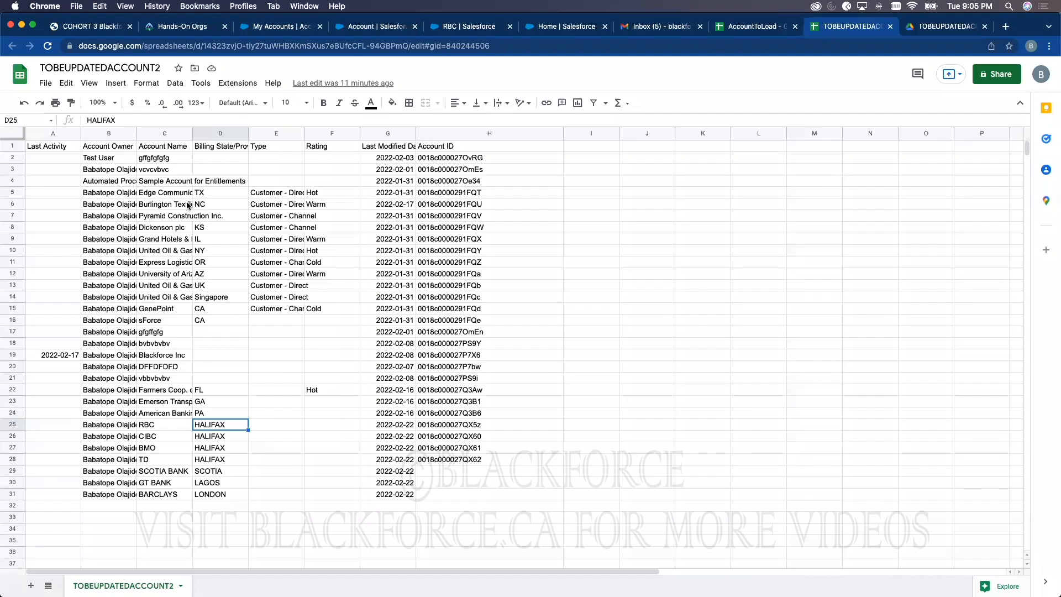
click(533, 28)
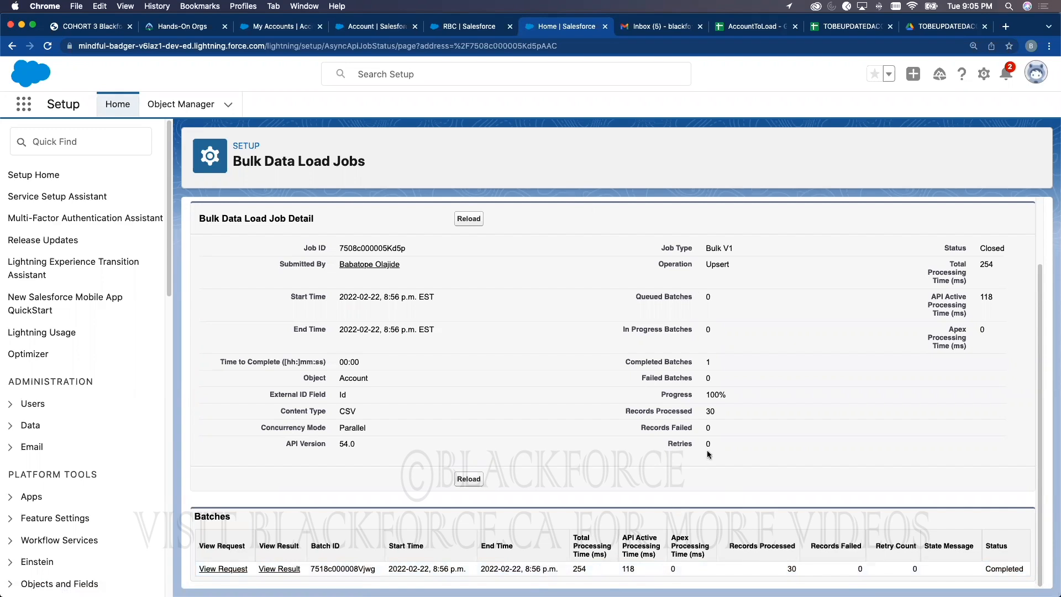
click(465, 31)
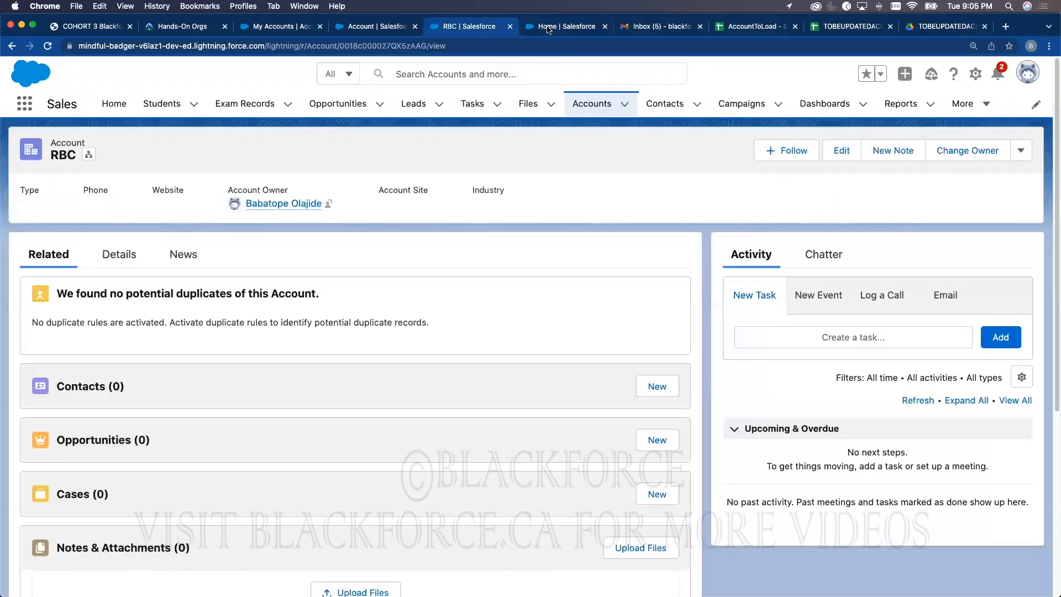
click(549, 28)
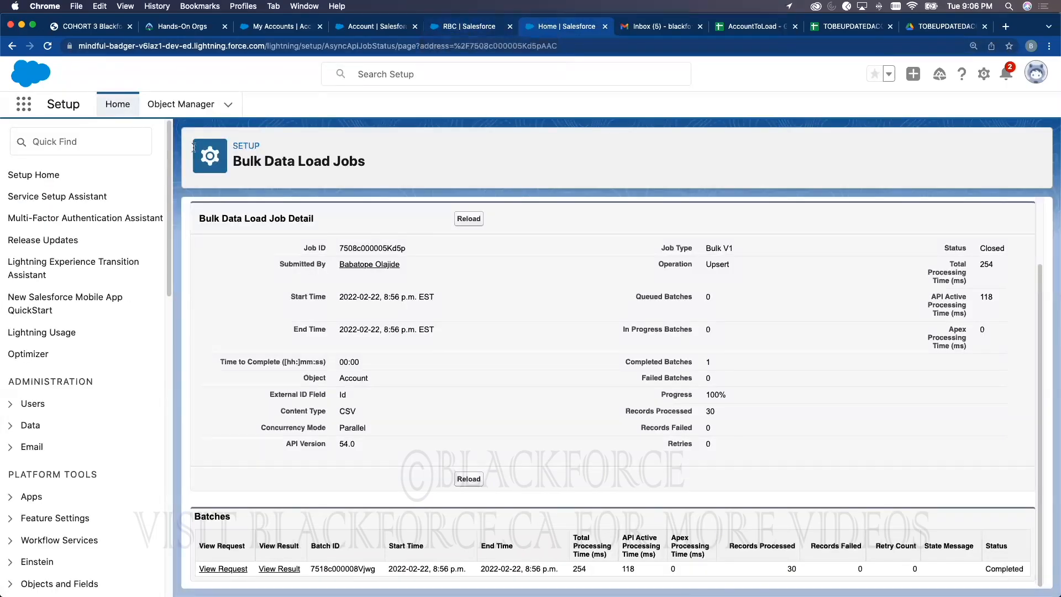
click(84, 144)
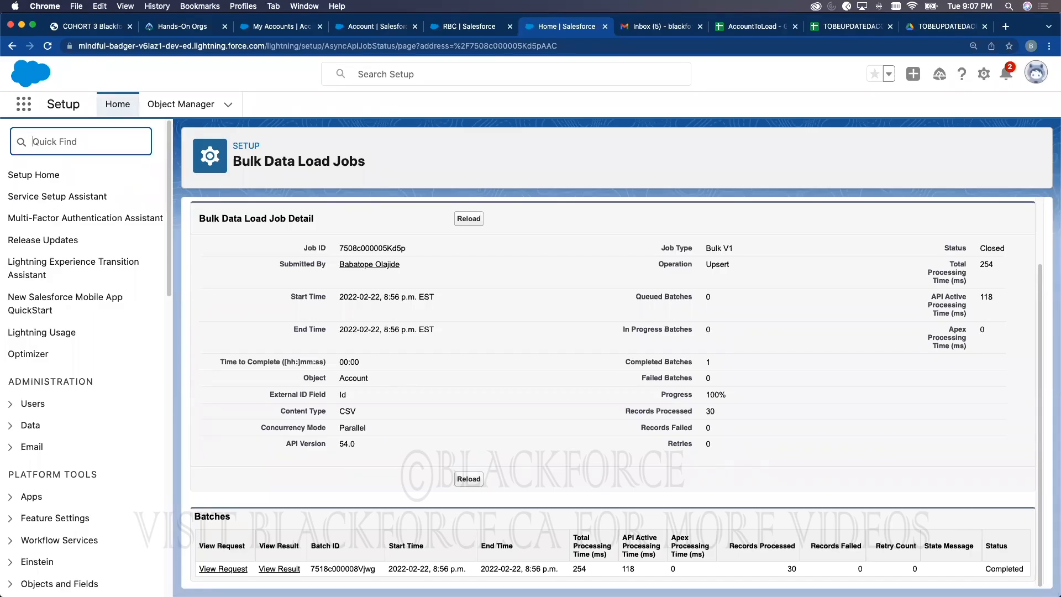
click(474, 161)
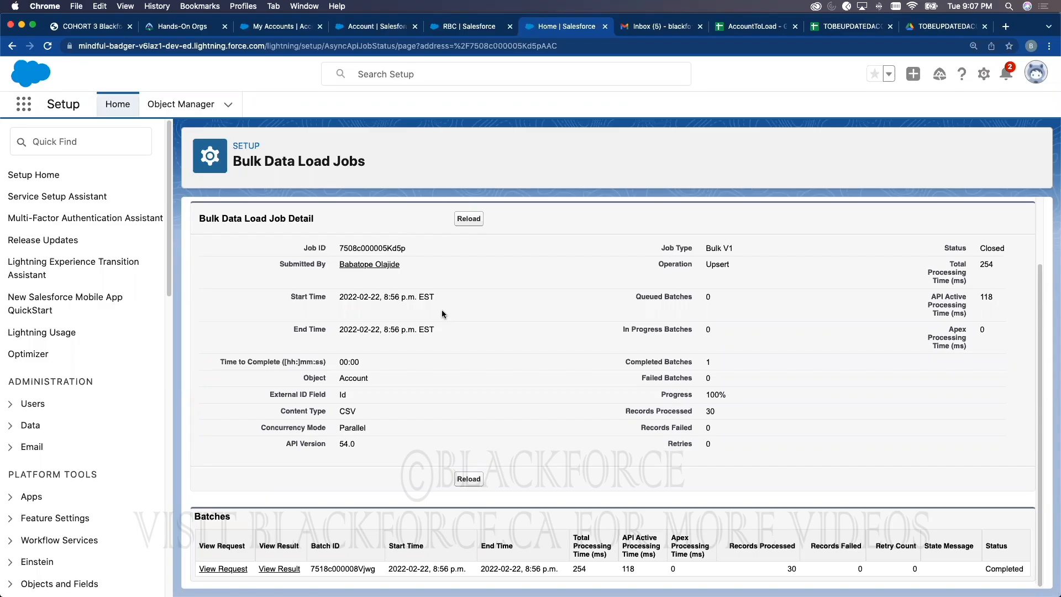
Step: Refresh My Accounts and check the newest created date, 2022-02-22 8:56 PM
click(297, 26)
click(627, 115)
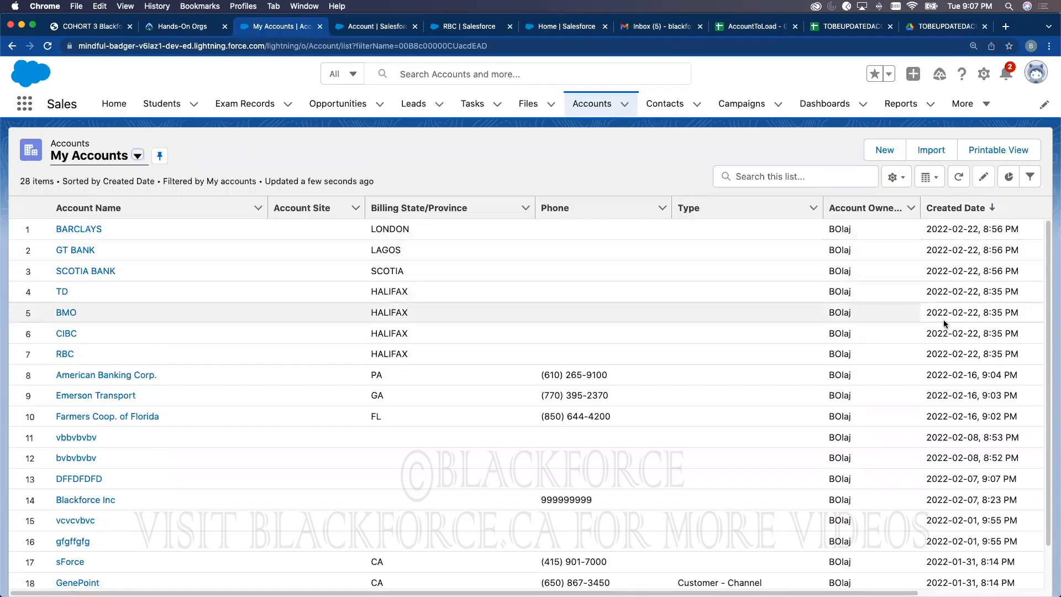
click(997, 230)
Step: Select a created date and start a Created Date greater-than filter on My Accounts
drag(1003, 250, 994, 243)
click(1001, 228)
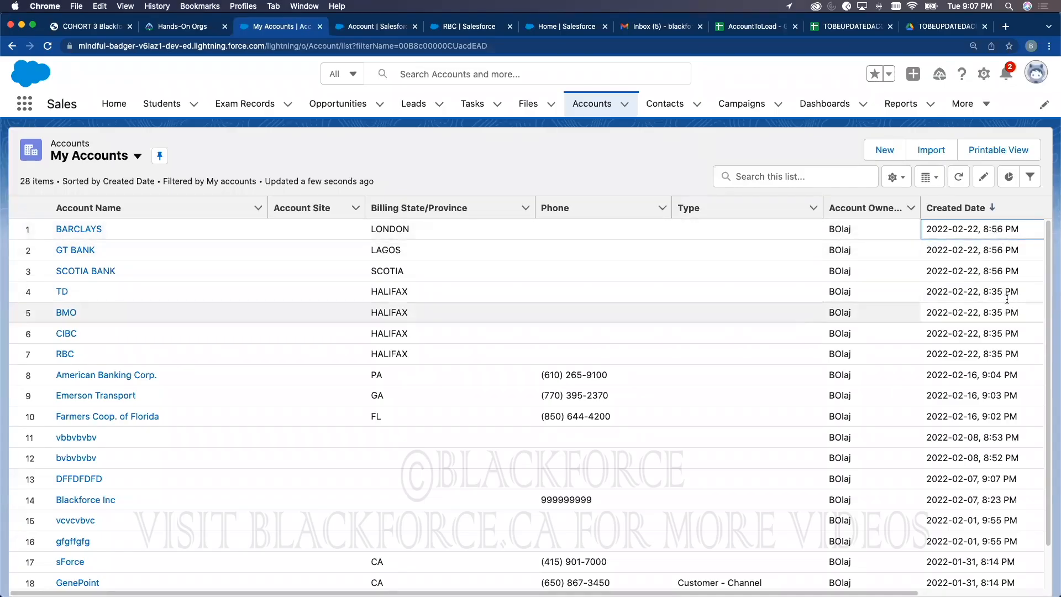
click(1029, 178)
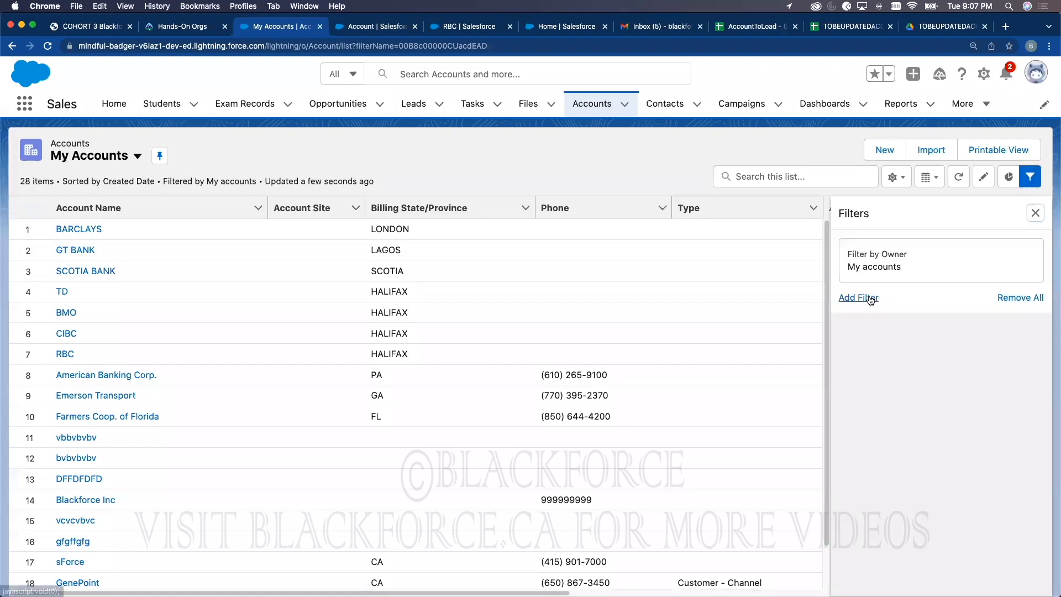
click(872, 298)
click(704, 264)
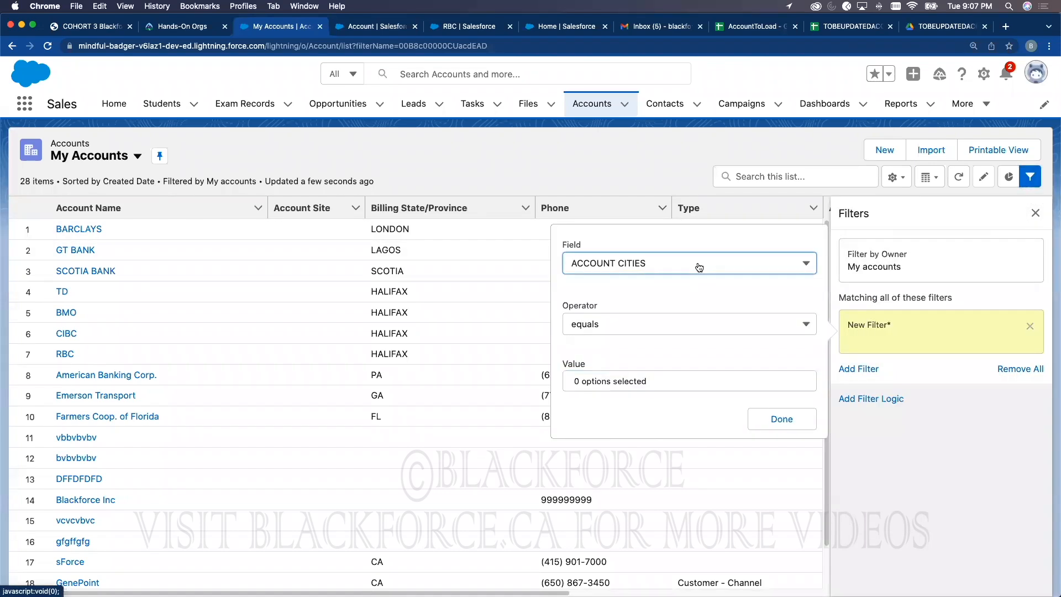
scroll(665, 358, down, 10)
scroll(667, 363, up, 2)
click(616, 325)
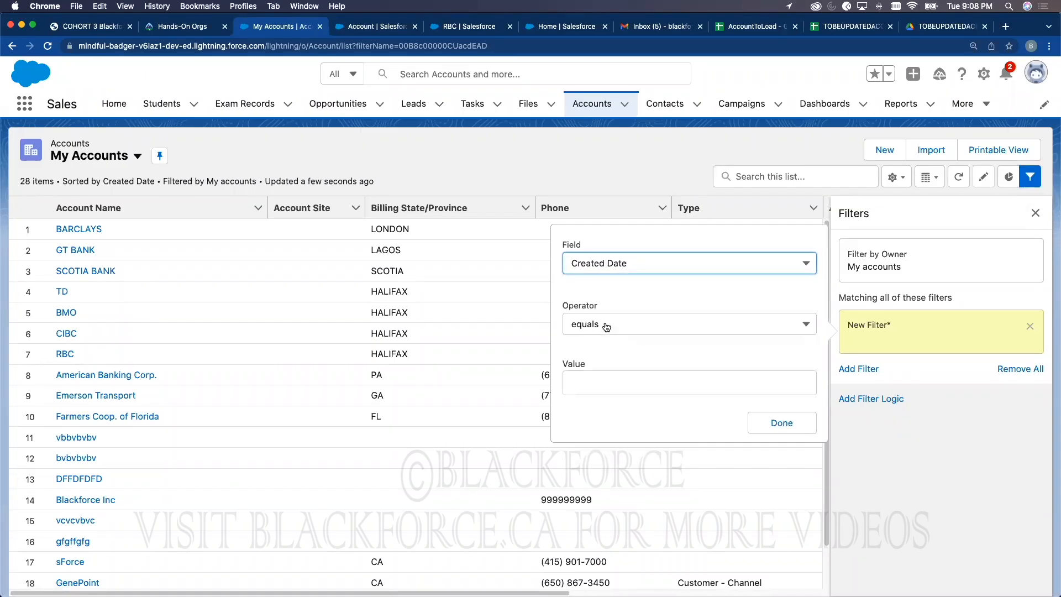
click(606, 326)
click(627, 425)
Step: Leave the filter value unfinished, save the list view and close the Filters panel
click(624, 384)
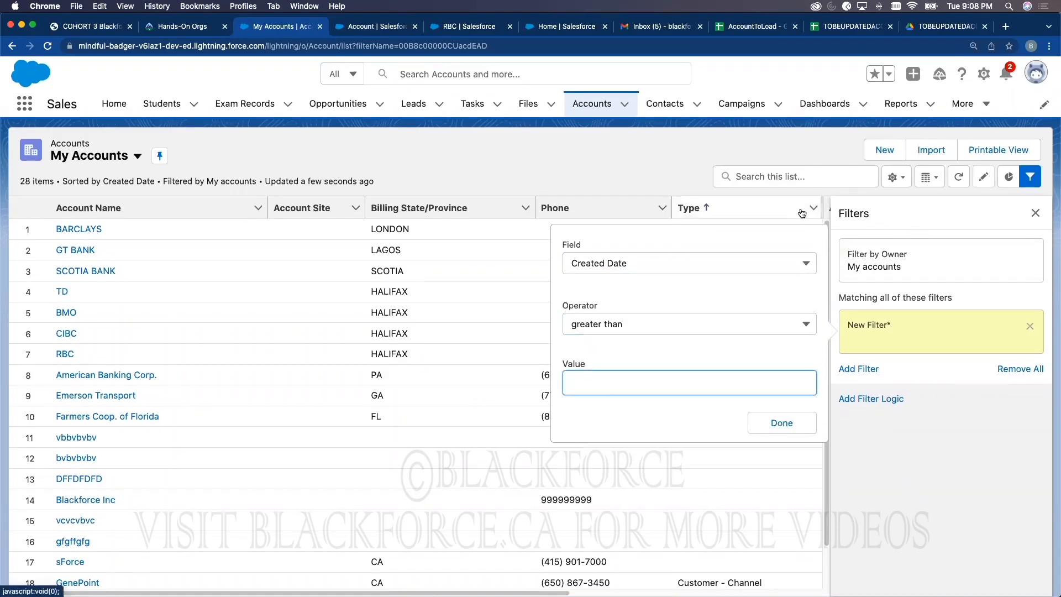
click(1035, 214)
drag(927, 227, 1016, 227)
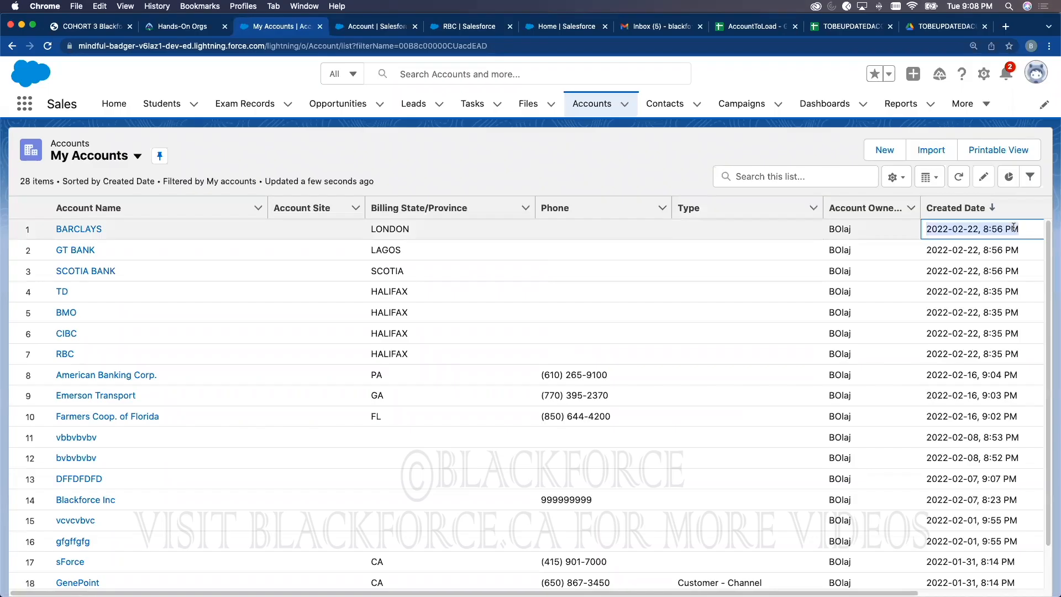
click(1030, 177)
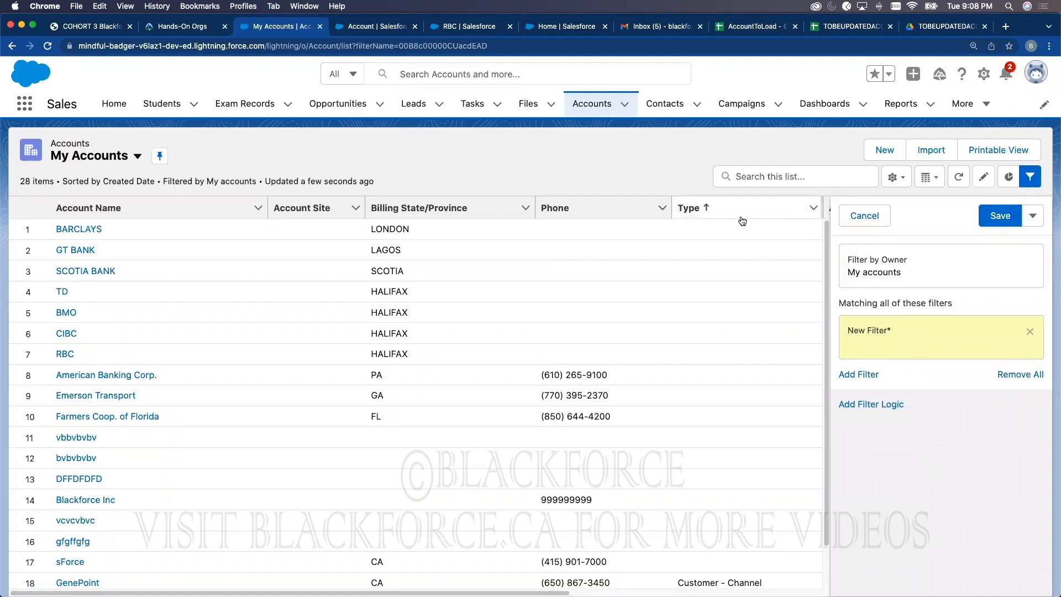
click(1008, 216)
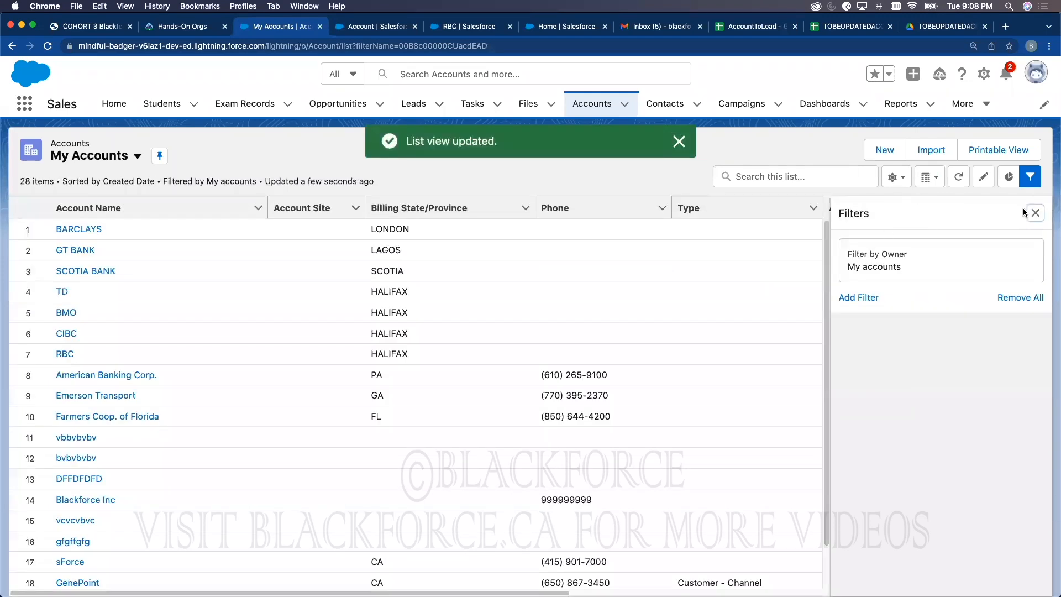
click(1033, 213)
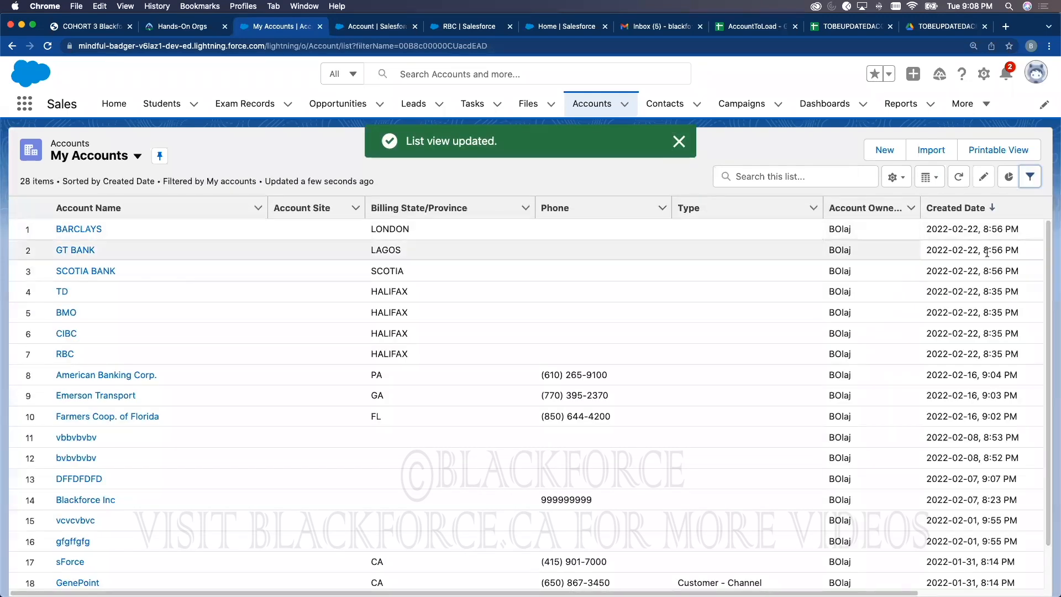
Step: Copy Emerson Transport's created date 2022-02-16, 9:03 PM and add a new list filter
click(1001, 394)
drag(1019, 395, 920, 389)
click(1030, 176)
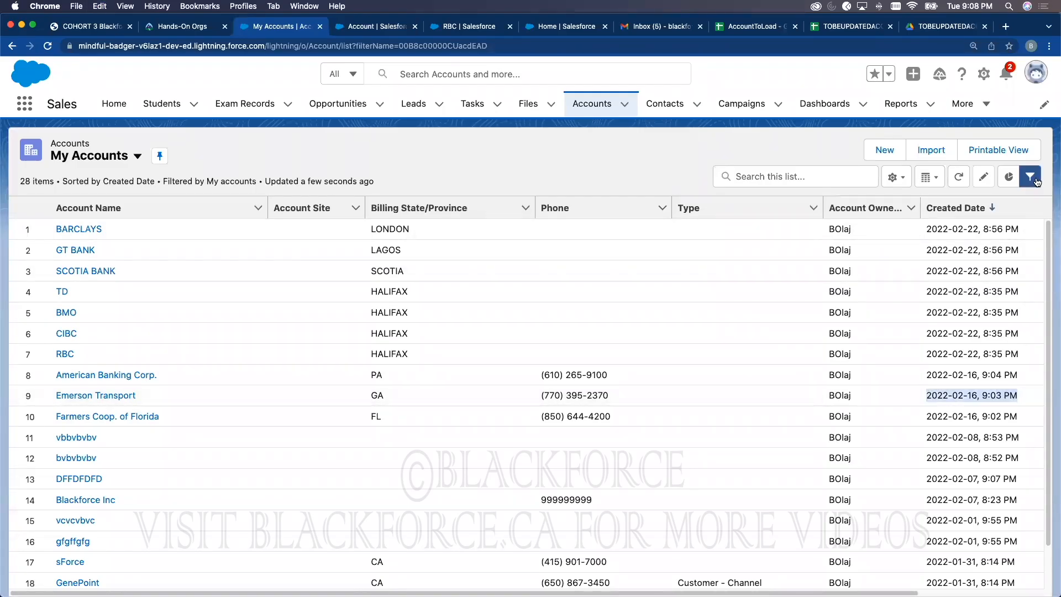
click(868, 301)
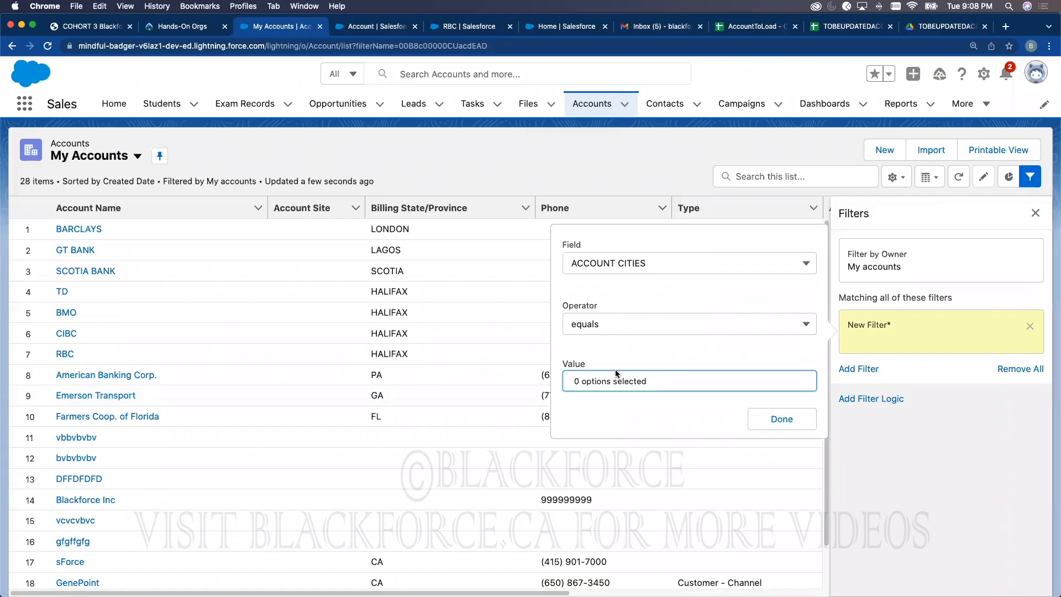
click(621, 381)
click(630, 273)
scroll(627, 328, down, 2)
scroll(628, 329, down, 3)
scroll(626, 340, up, 2)
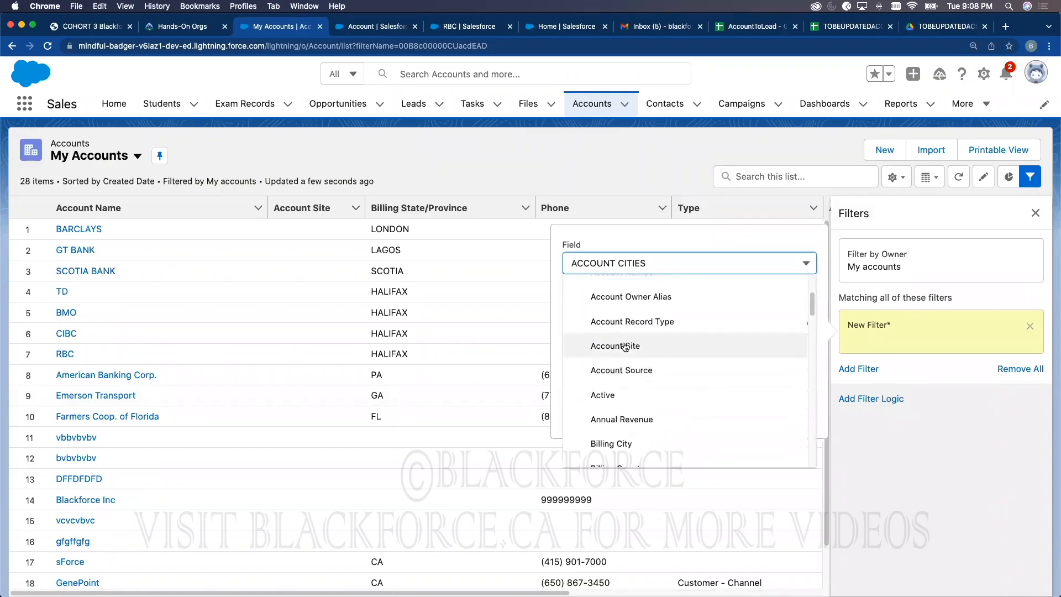
scroll(626, 341, down, 3)
scroll(626, 340, down, 1)
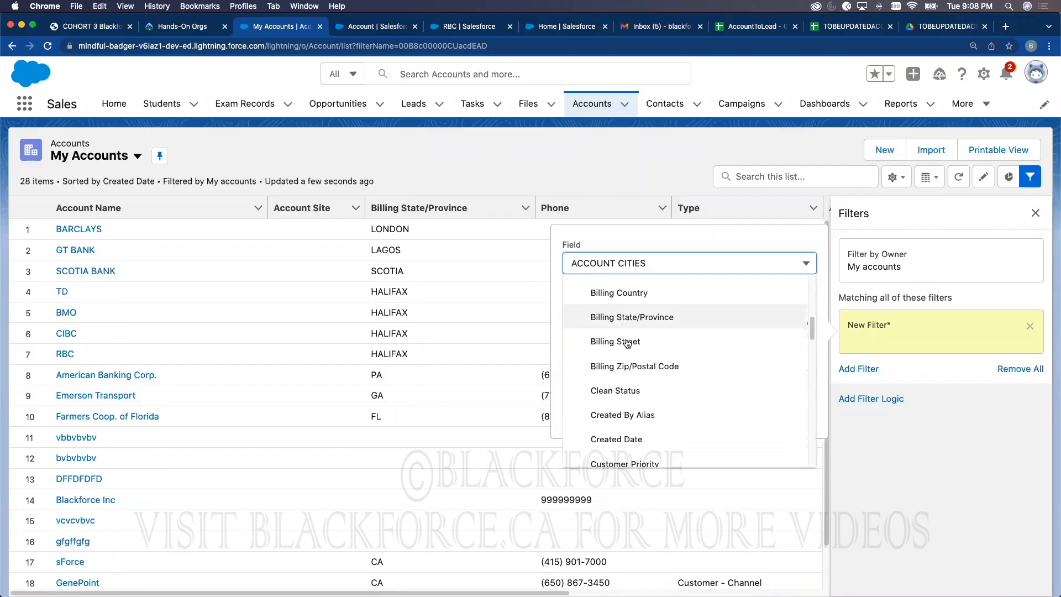
scroll(626, 340, down, 2)
scroll(624, 348, up, 4)
scroll(624, 351, down, 4)
Step: Filter Created Date greater than 2022-02-16, 9:03 PM and save, leaving 8 accounts
click(625, 360)
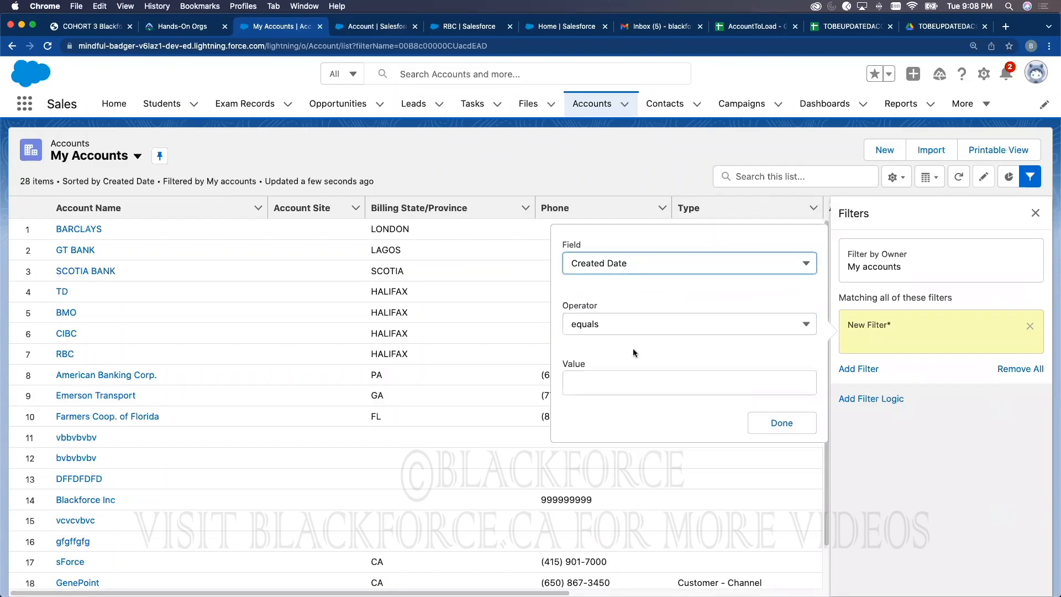
click(602, 329)
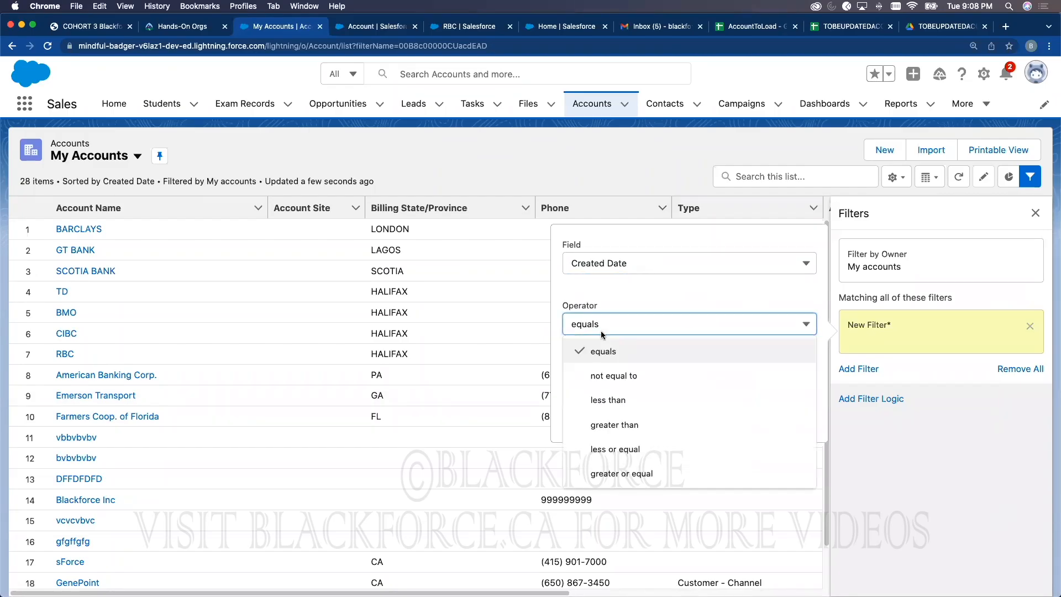
click(621, 426)
click(607, 381)
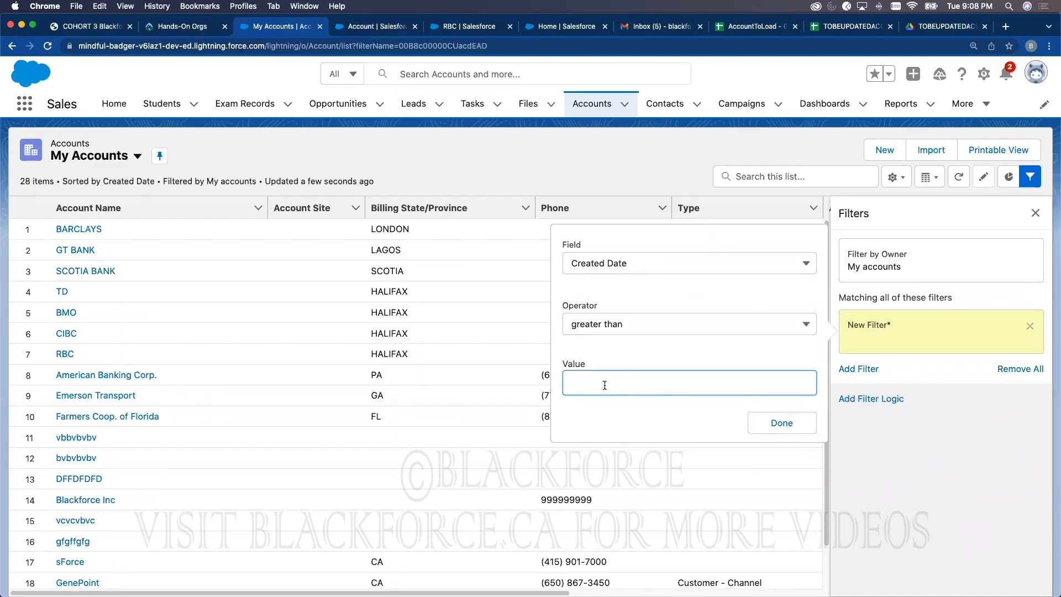
text(2022-02-16, 9:03 PM)
click(771, 423)
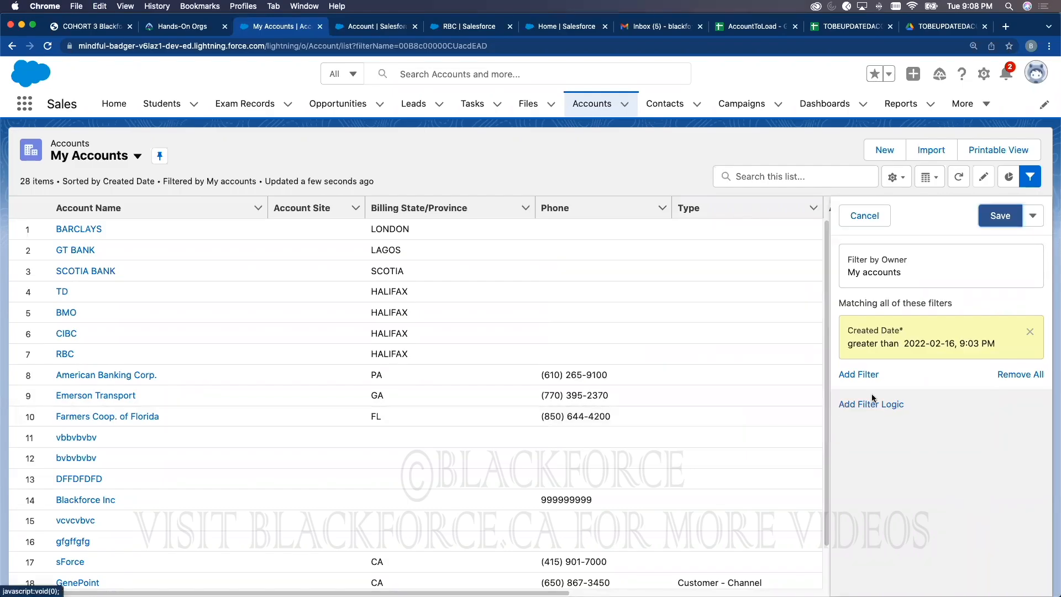
click(997, 217)
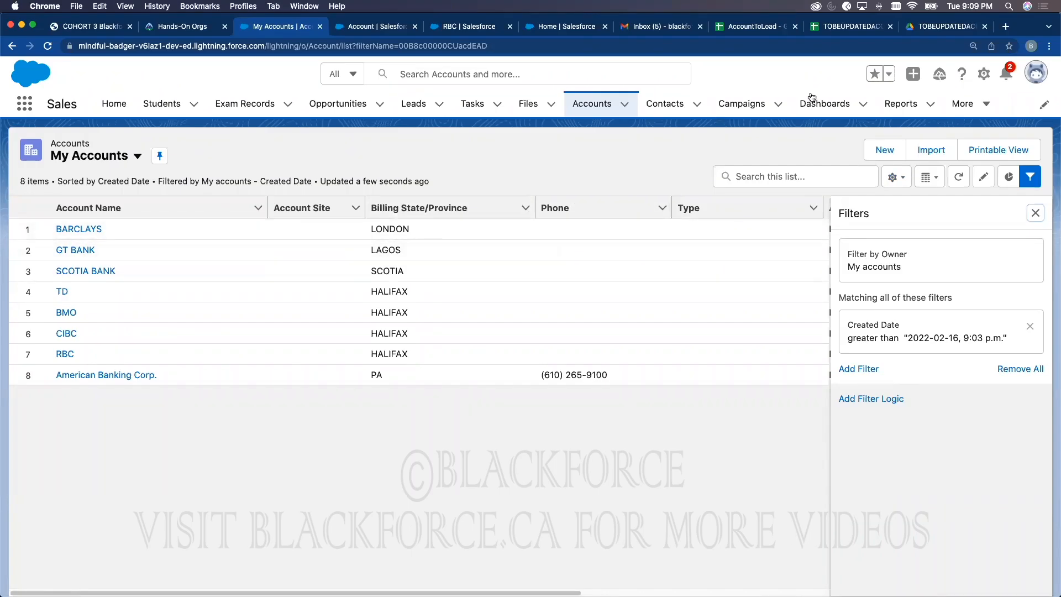
Step: Create a new Accounts report and set its Show Me filter to All accounts
click(887, 105)
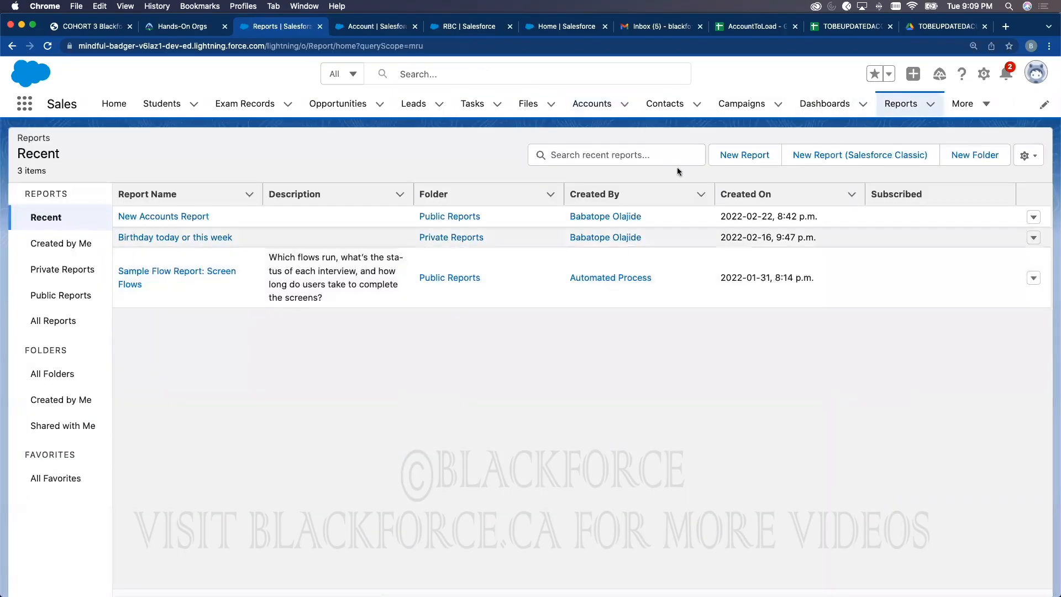
click(744, 157)
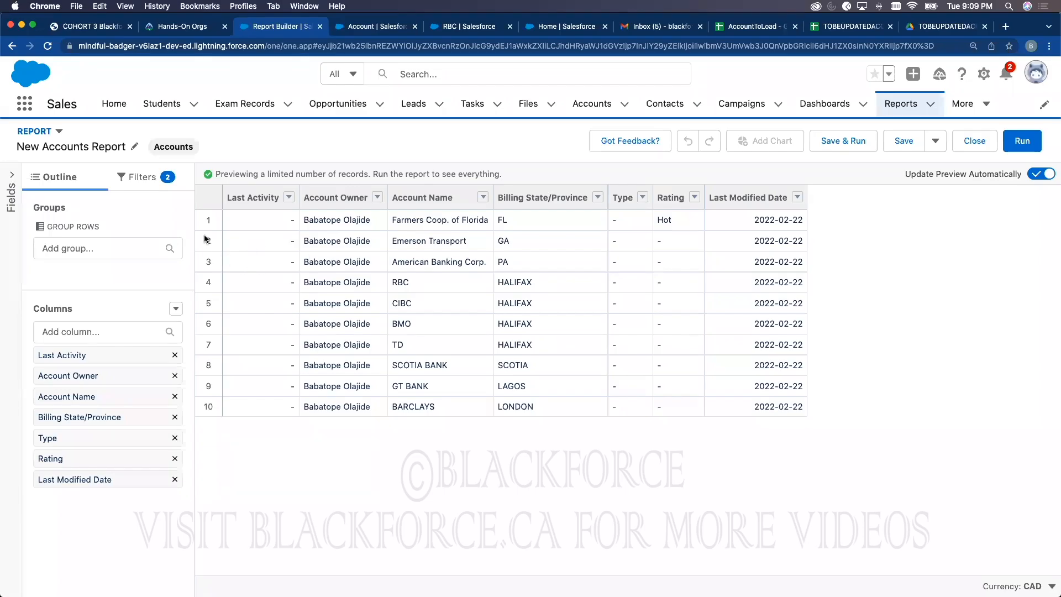
click(145, 177)
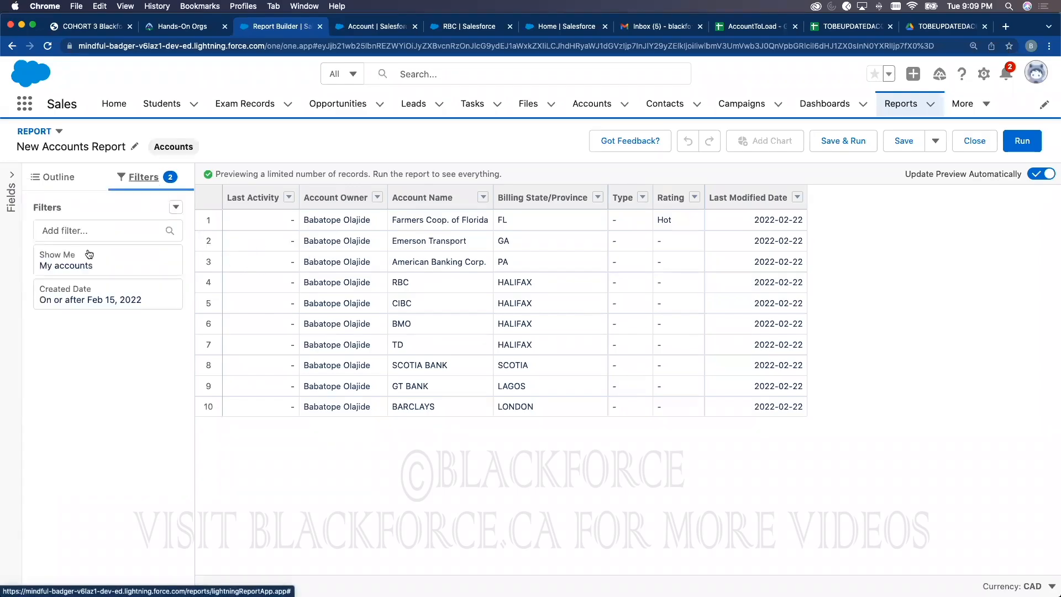
click(158, 272)
click(239, 268)
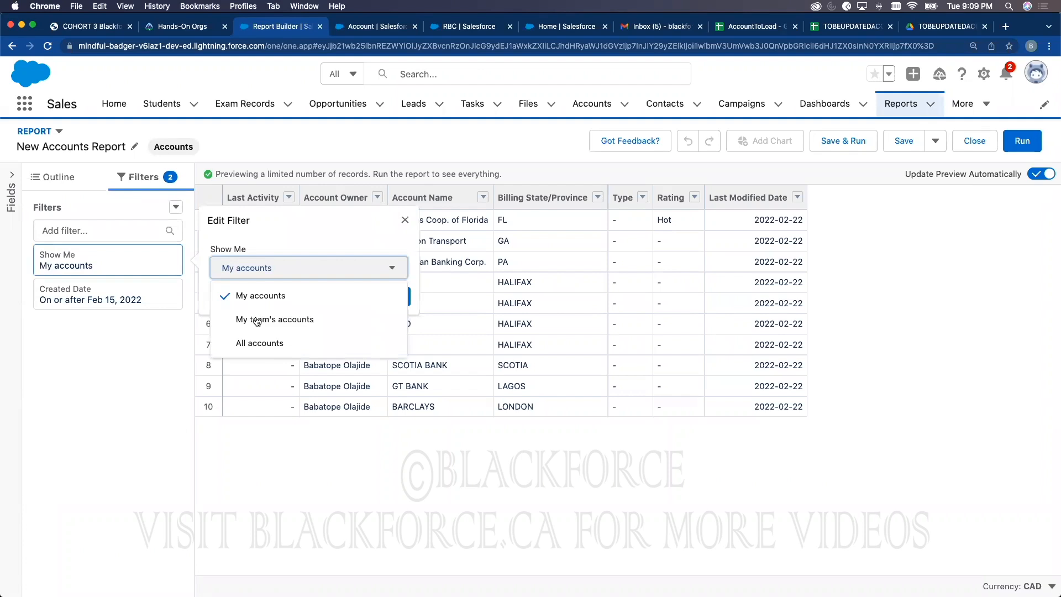
click(260, 352)
click(387, 297)
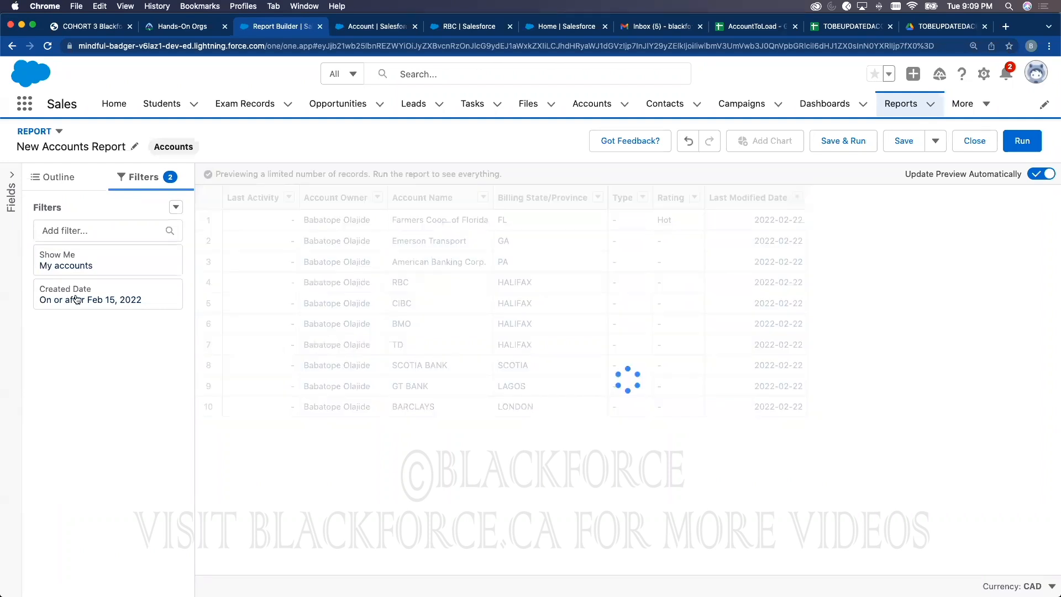
Step: Edit the Created Date filter, trying the start date, Last Activity field and date range options
click(77, 300)
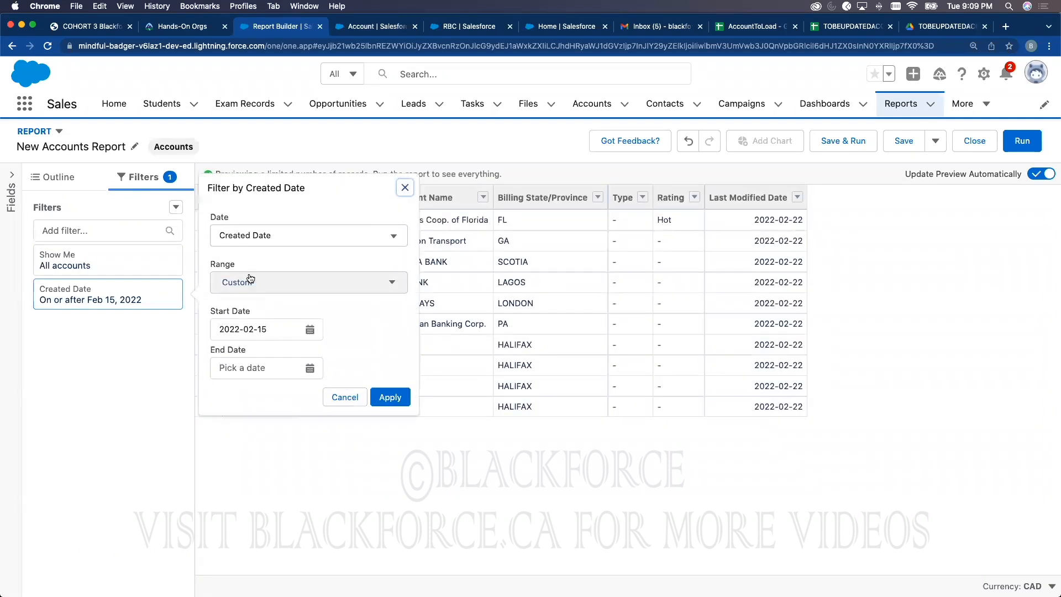
click(293, 329)
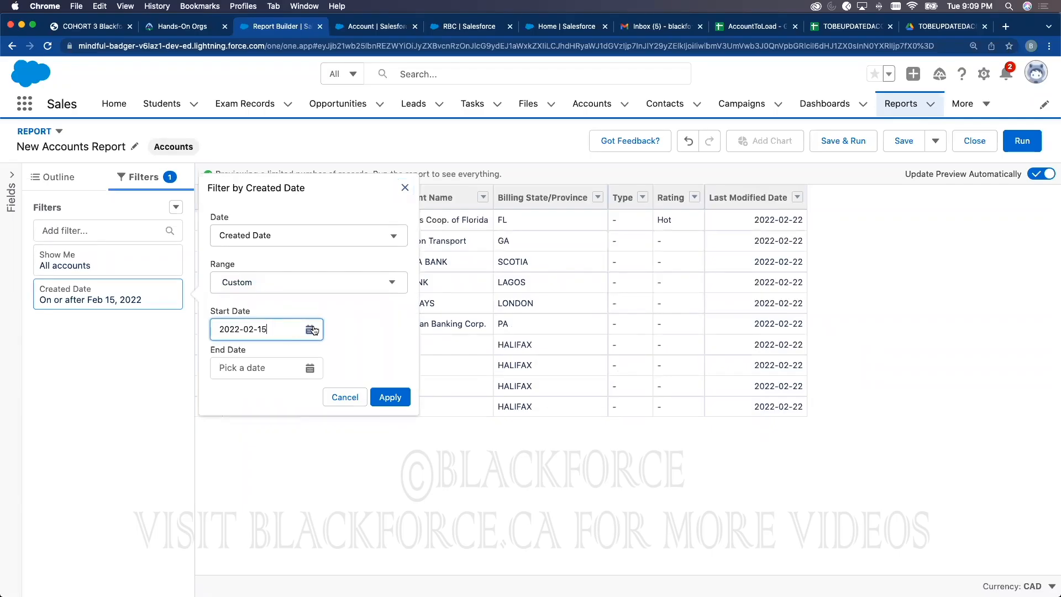
click(308, 330)
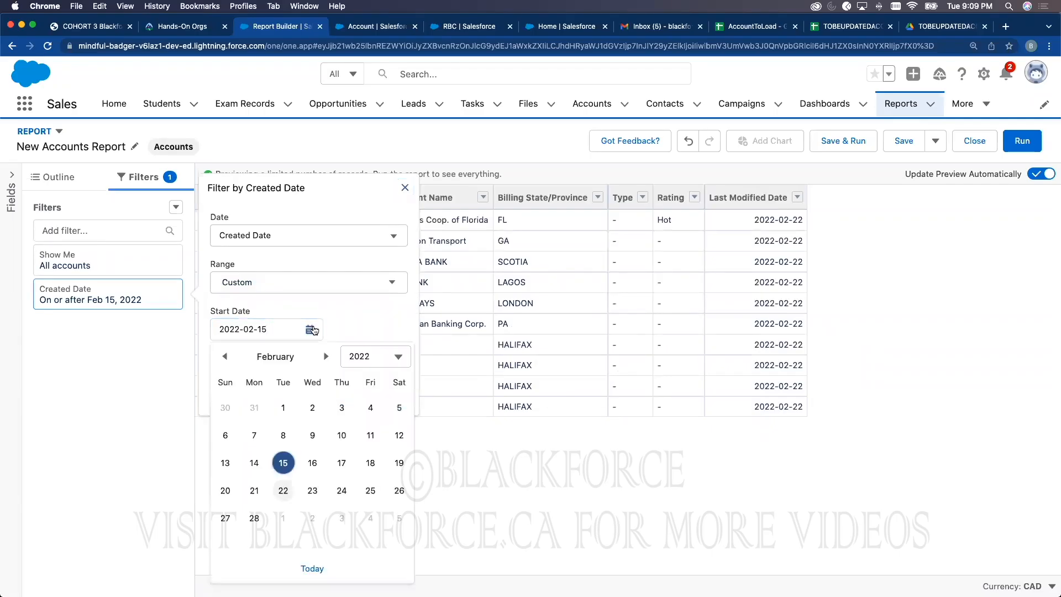
click(277, 229)
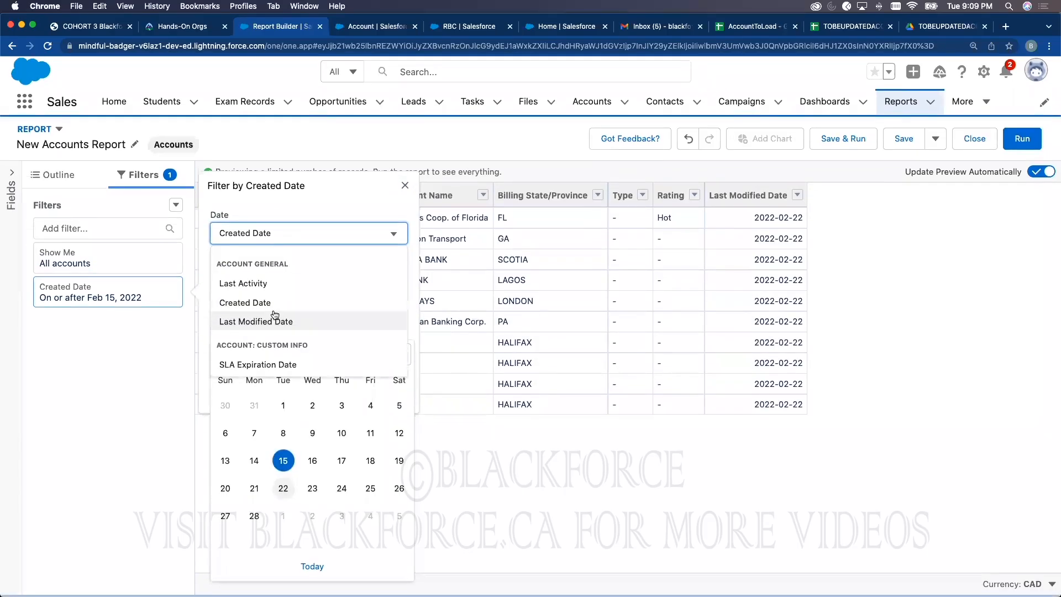
click(277, 286)
click(280, 286)
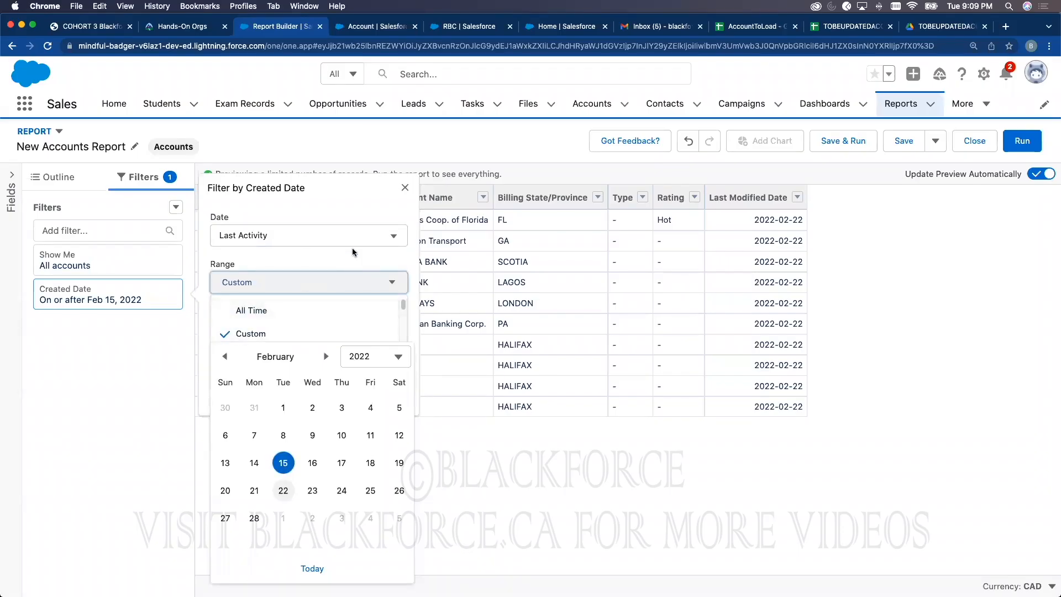
Step: Discard the date filter edit, keeping the 10-account preview, and go to the Account setup tab
click(434, 404)
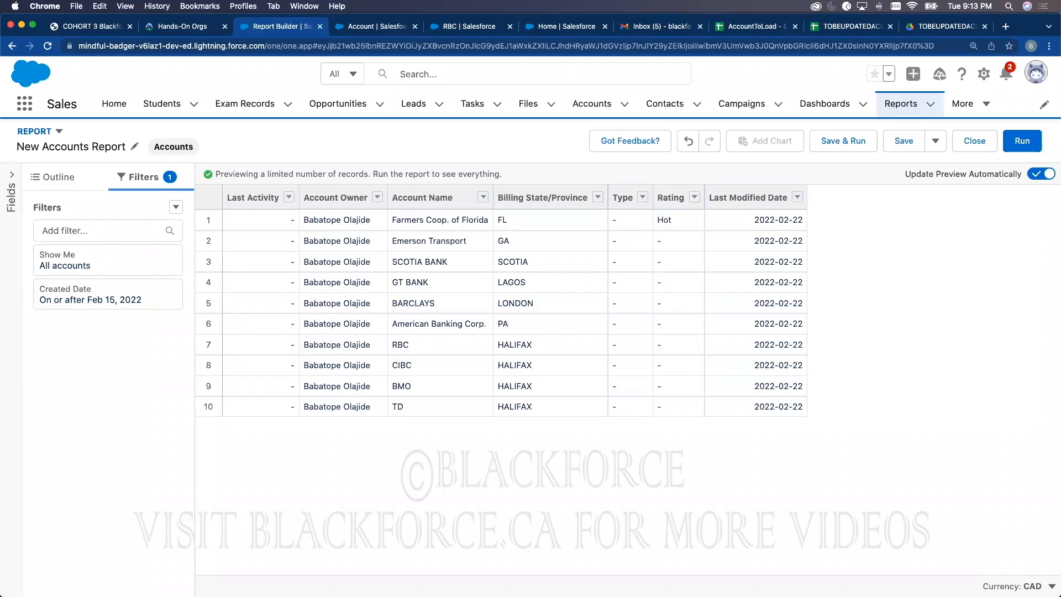
click(382, 26)
Step: From Setup home, open the Data Import Wizard page and scroll to its launch area
click(127, 114)
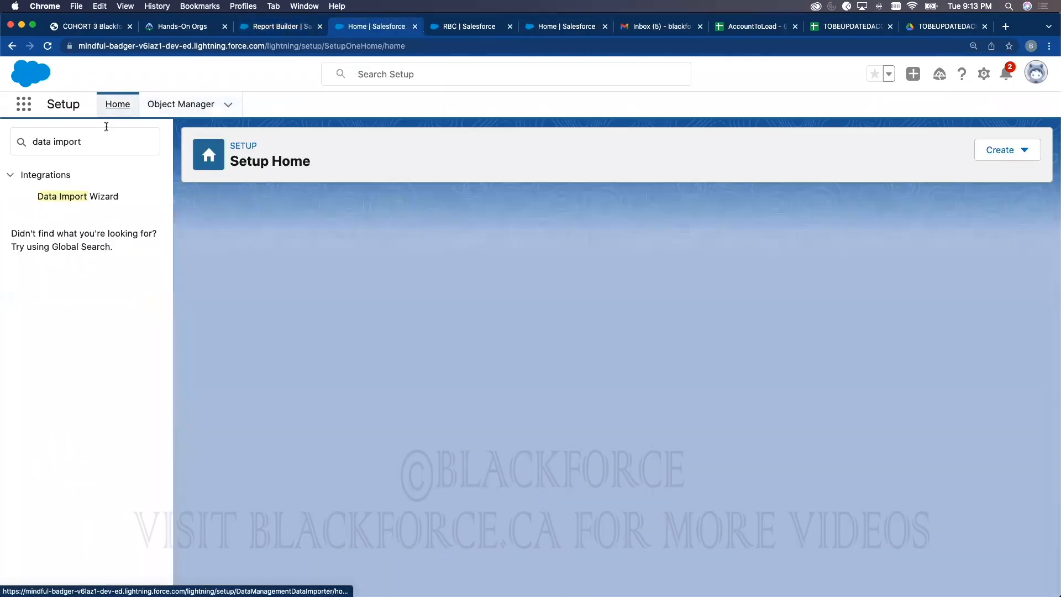
click(81, 263)
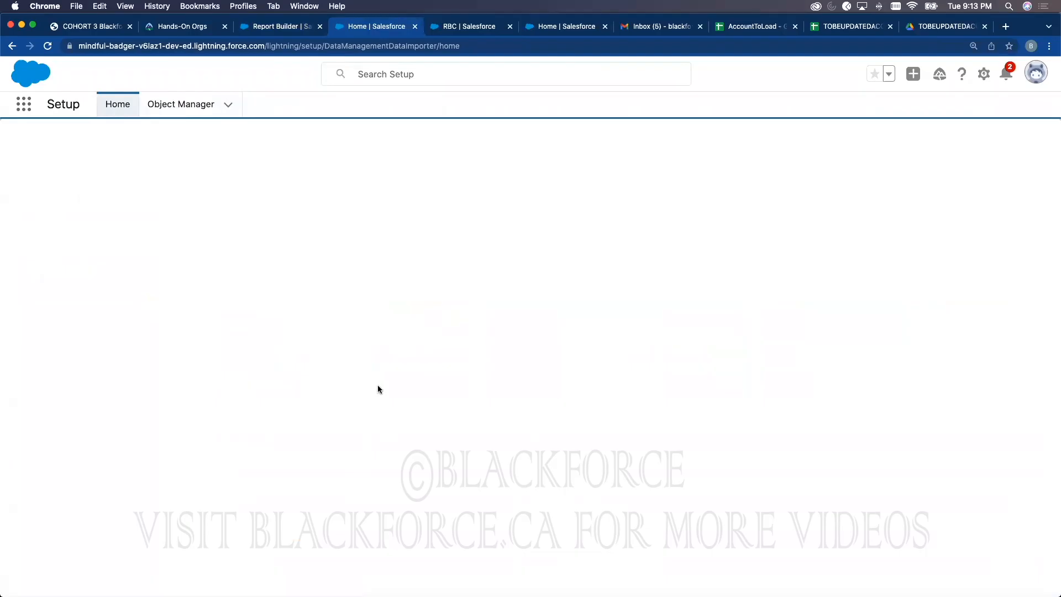
scroll(483, 395, down, 6)
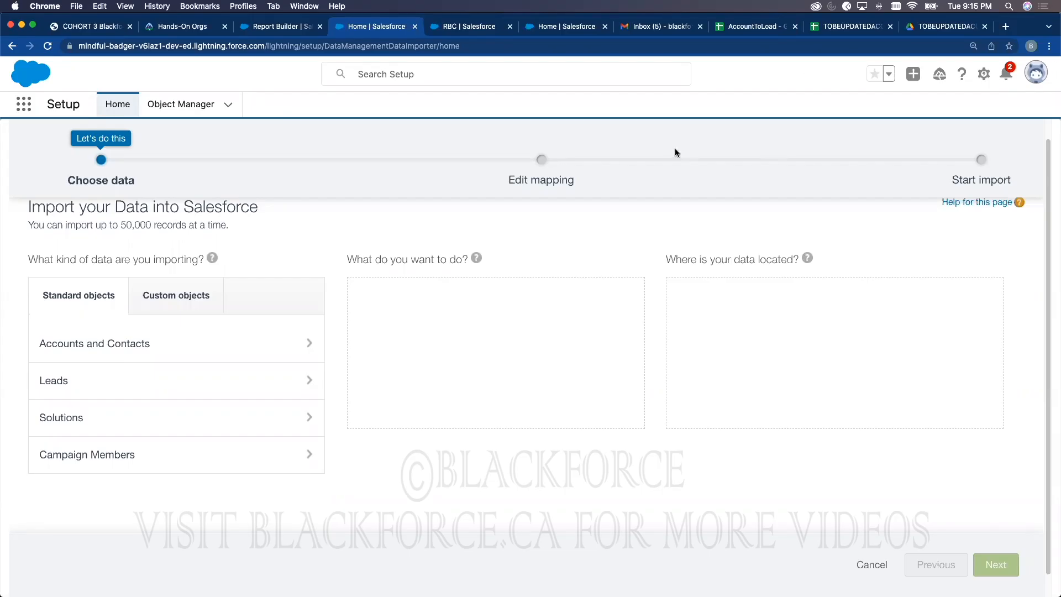
Step: Open the New Accounts Report from the recent reports list for editing
click(455, 26)
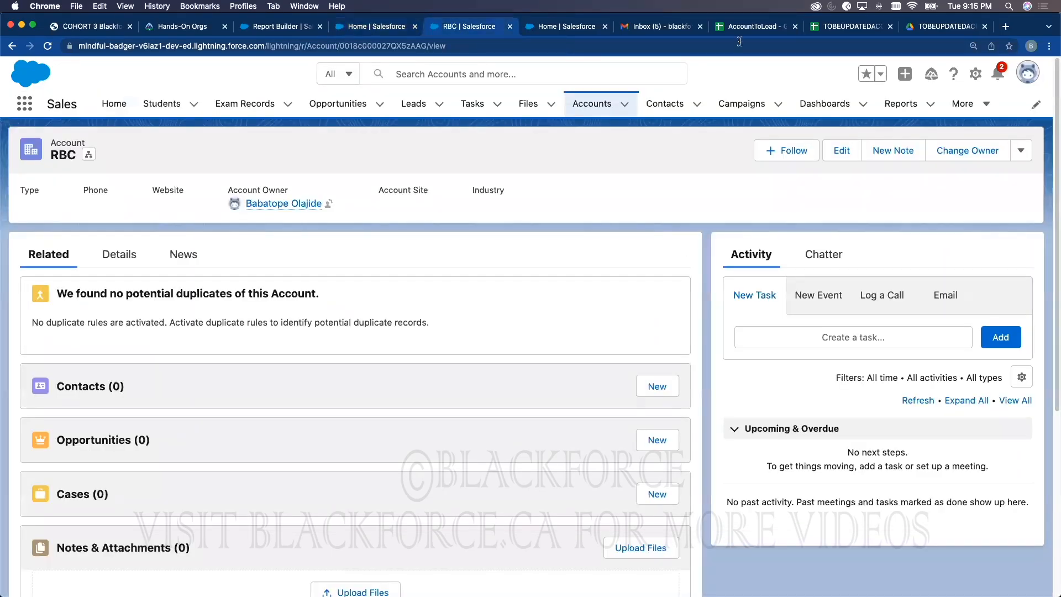
click(902, 104)
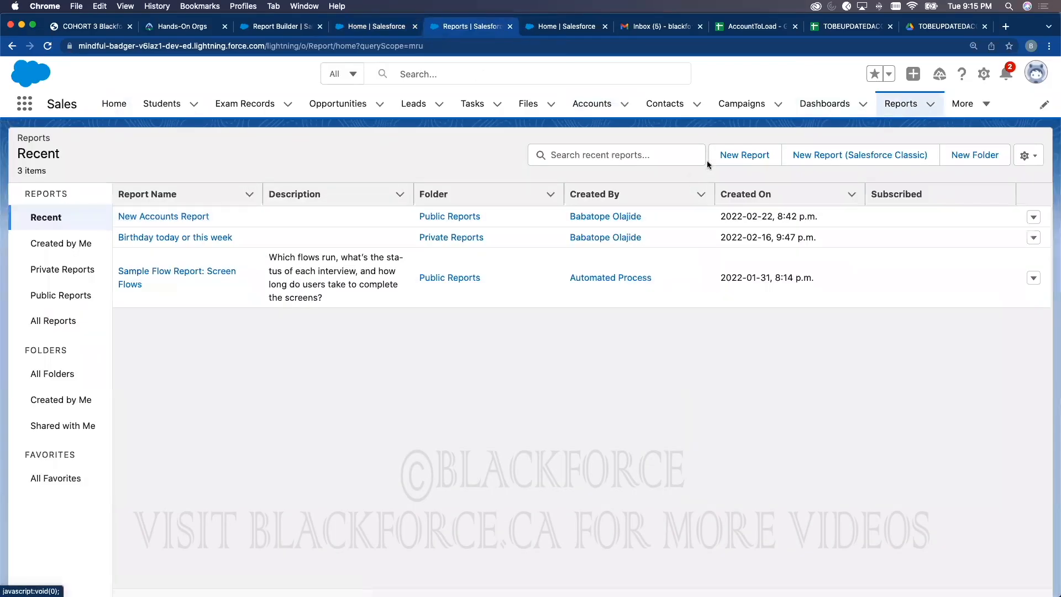
click(742, 154)
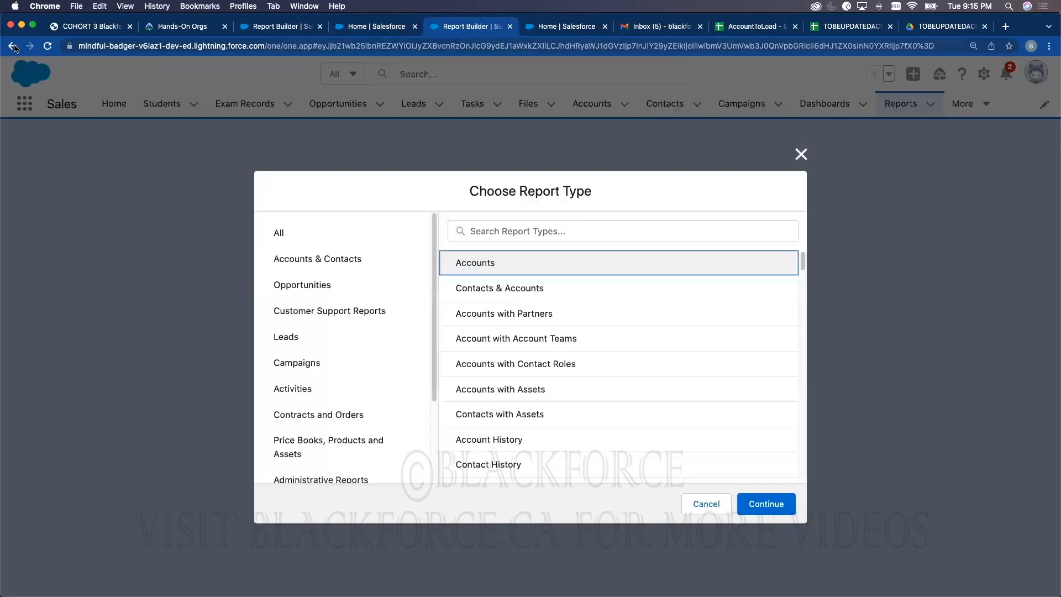
click(12, 46)
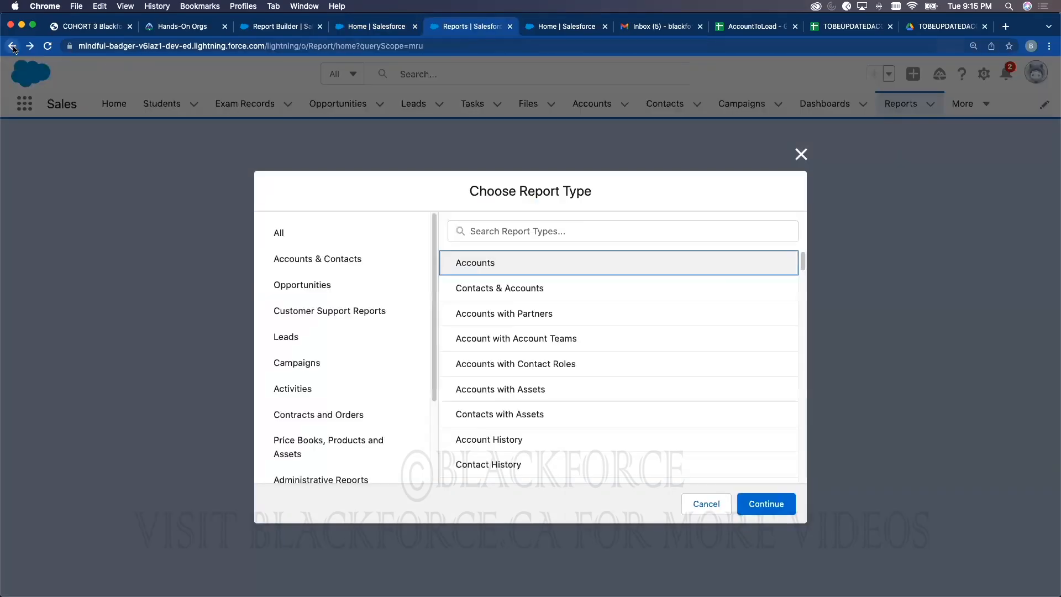
click(190, 217)
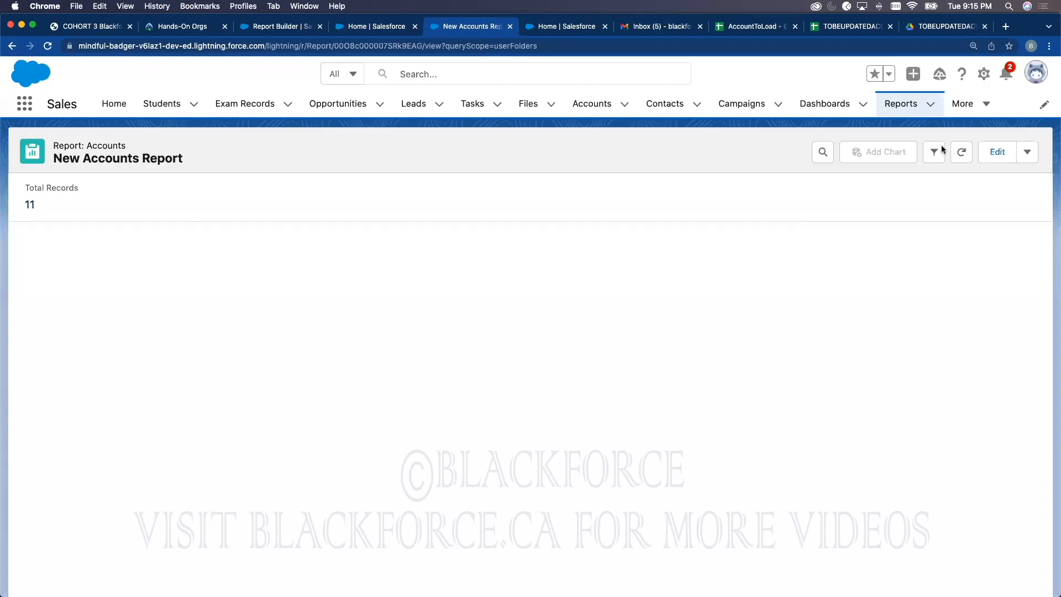
click(997, 152)
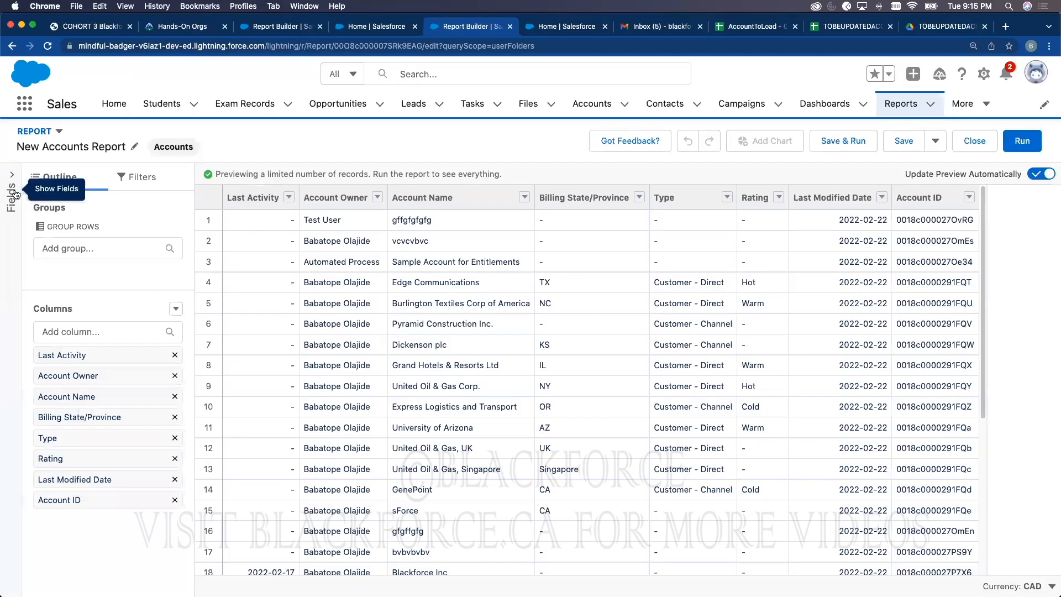
Step: Add NAICS Code, Last Modified Alias and Type as report columns
click(58, 332)
scroll(76, 389, down, 5)
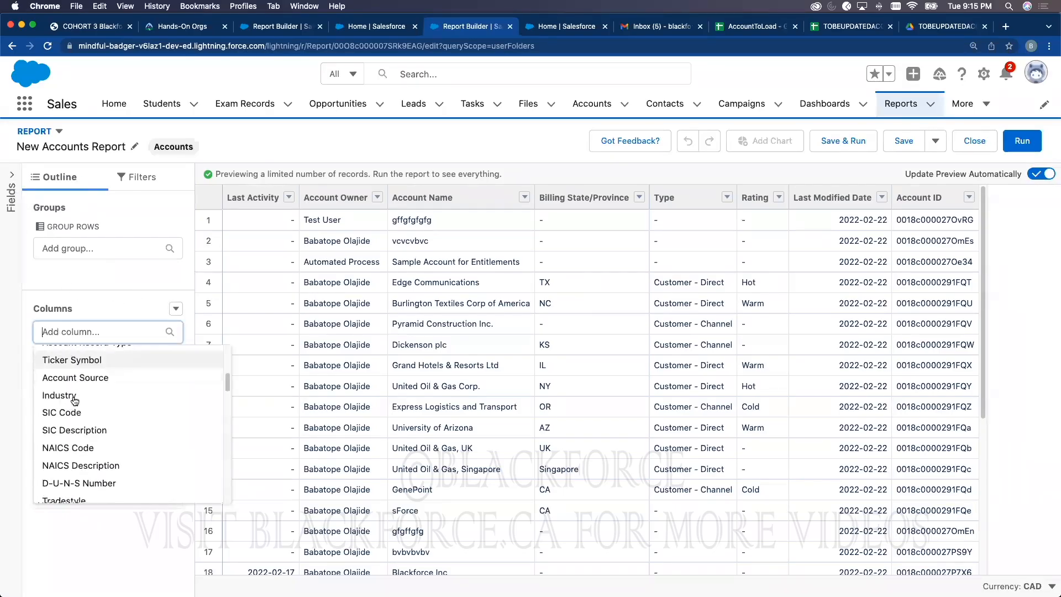
click(76, 390)
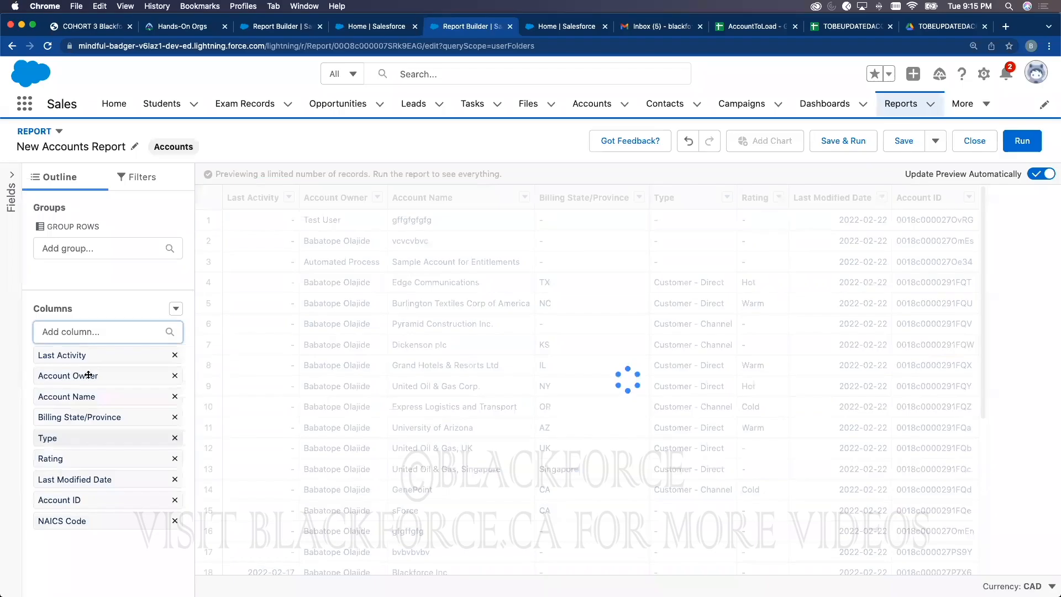
click(86, 332)
click(93, 449)
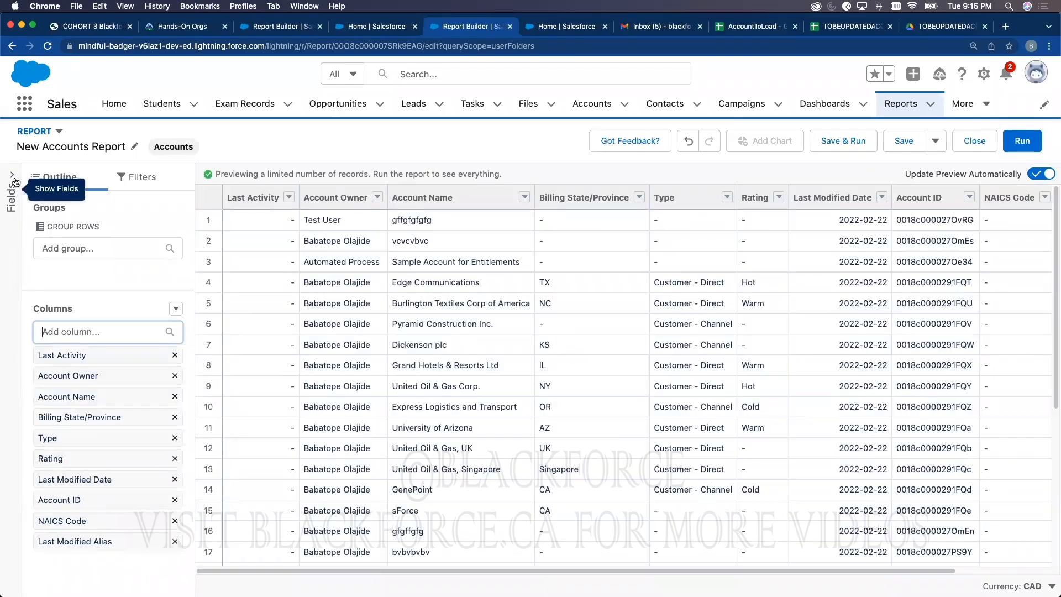
click(13, 183)
scroll(51, 318, down, 3)
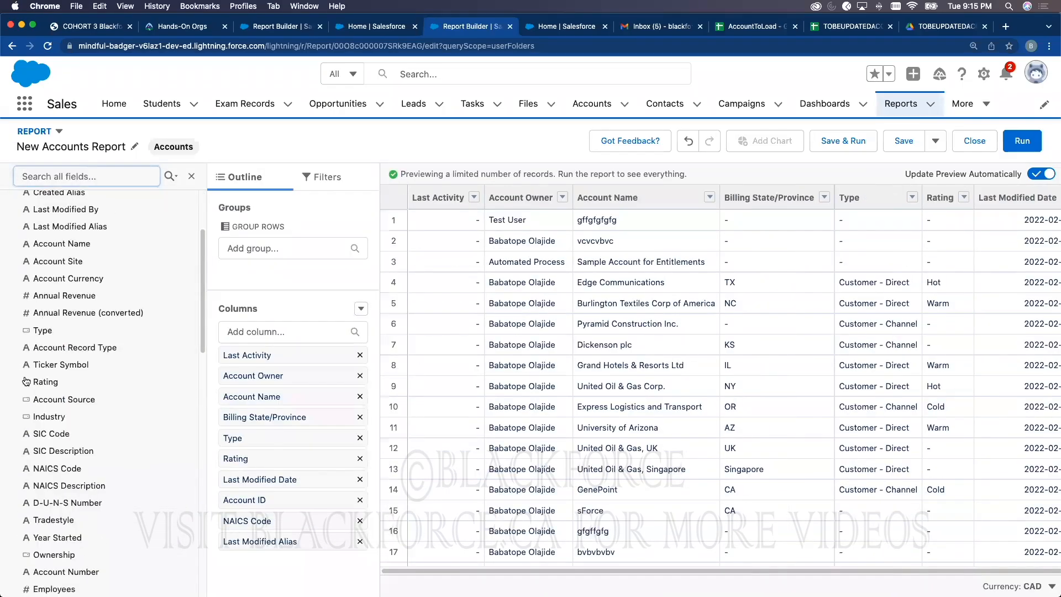
click(46, 334)
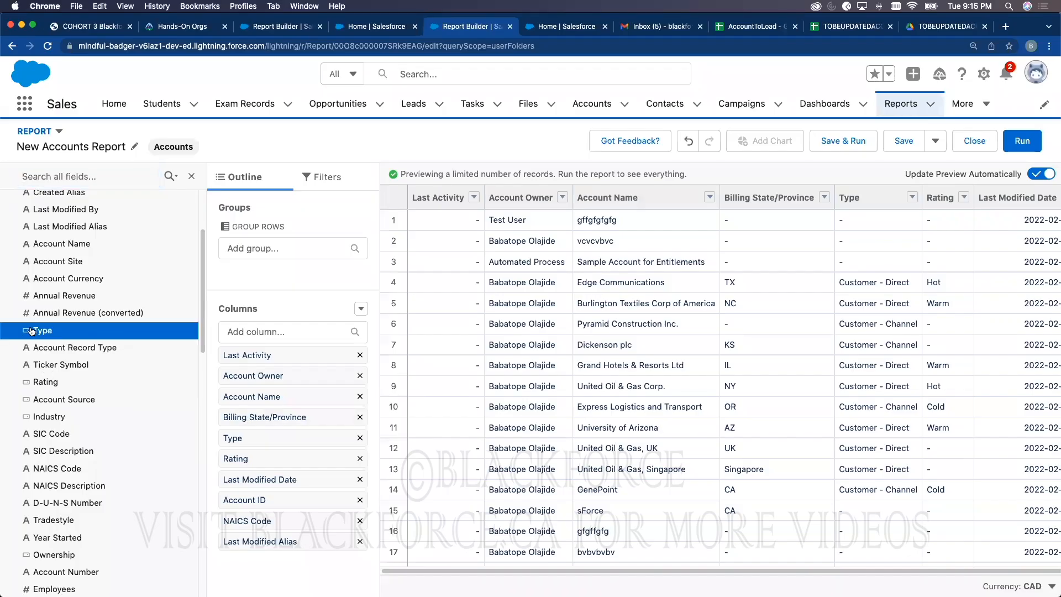
drag(49, 333, 273, 360)
scroll(63, 395, down, 15)
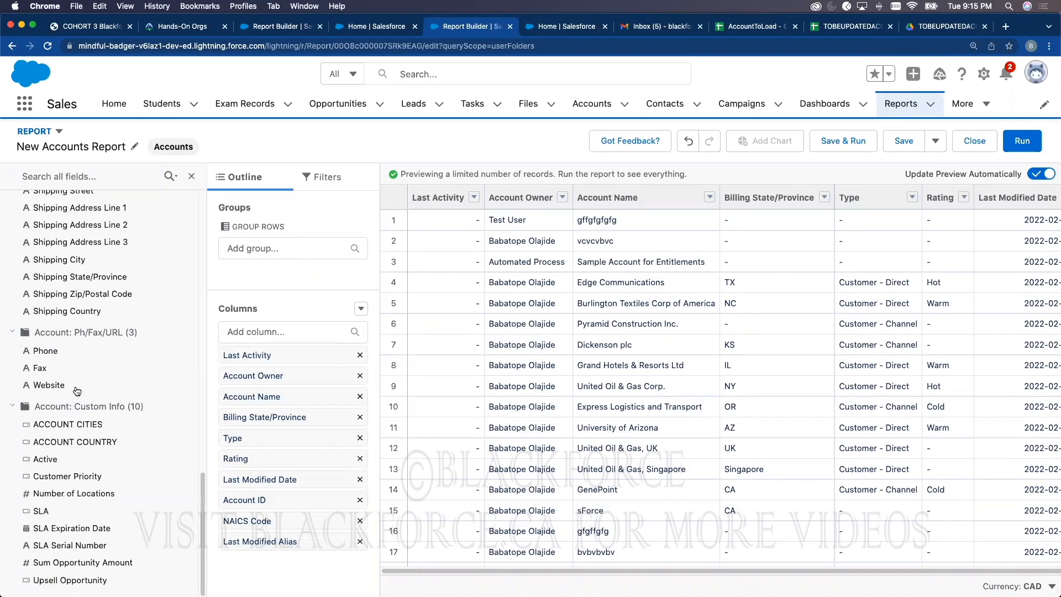
scroll(77, 390, up, 15)
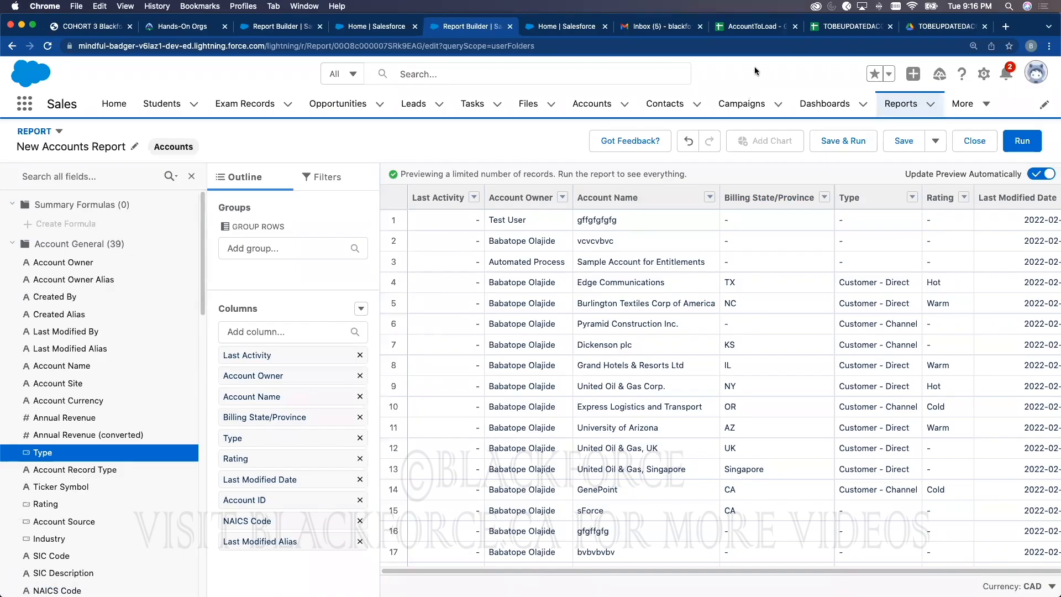
Step: Set the wizard to Accounts and Contacts with Update existing records, then open TOBEUPDATEDACCOUNT2
click(566, 32)
click(348, 31)
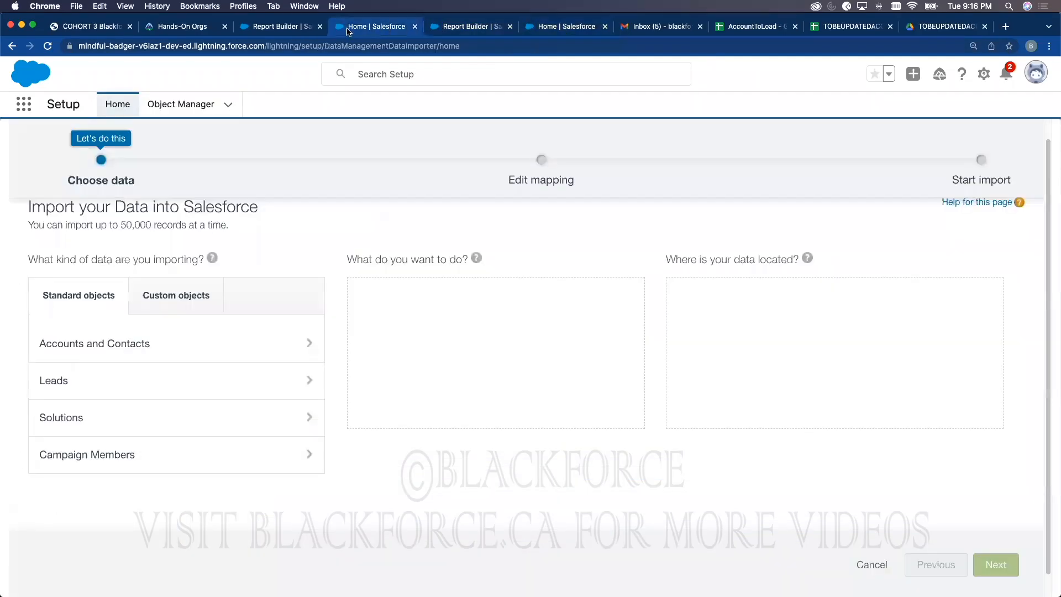
click(157, 348)
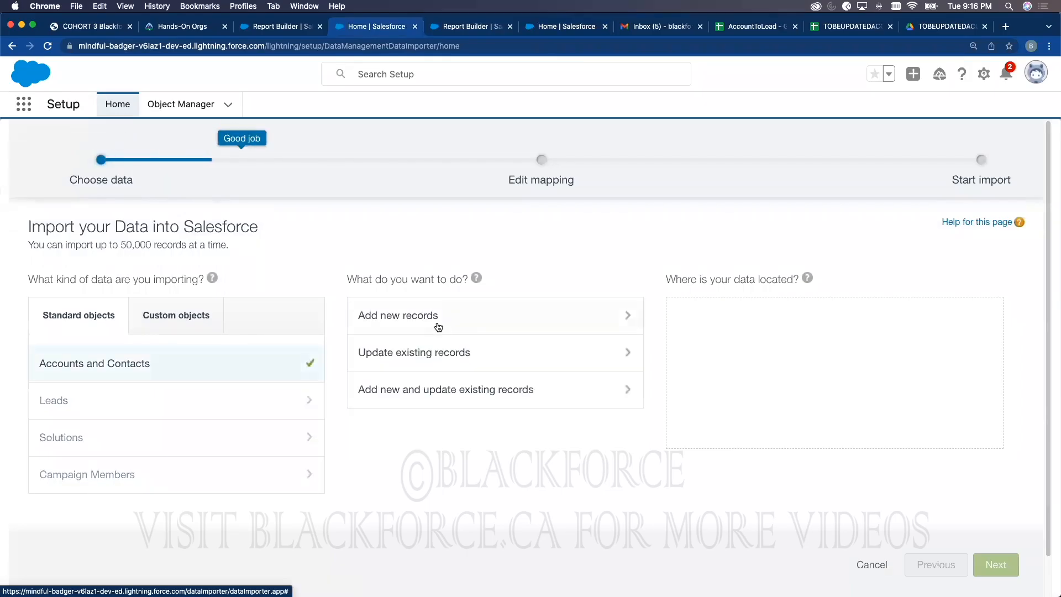
click(434, 316)
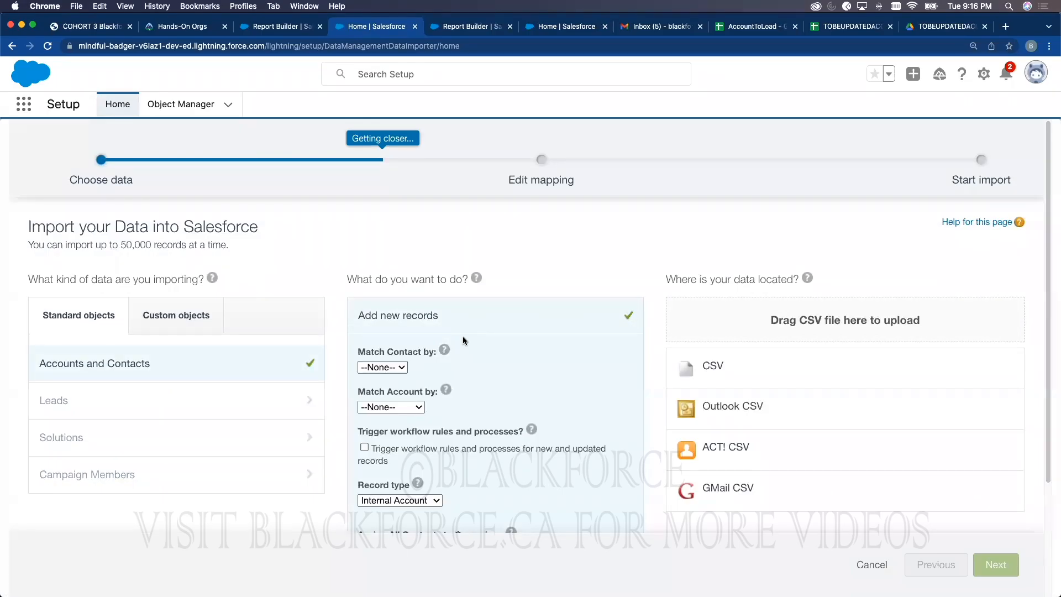
scroll(476, 380, down, 2)
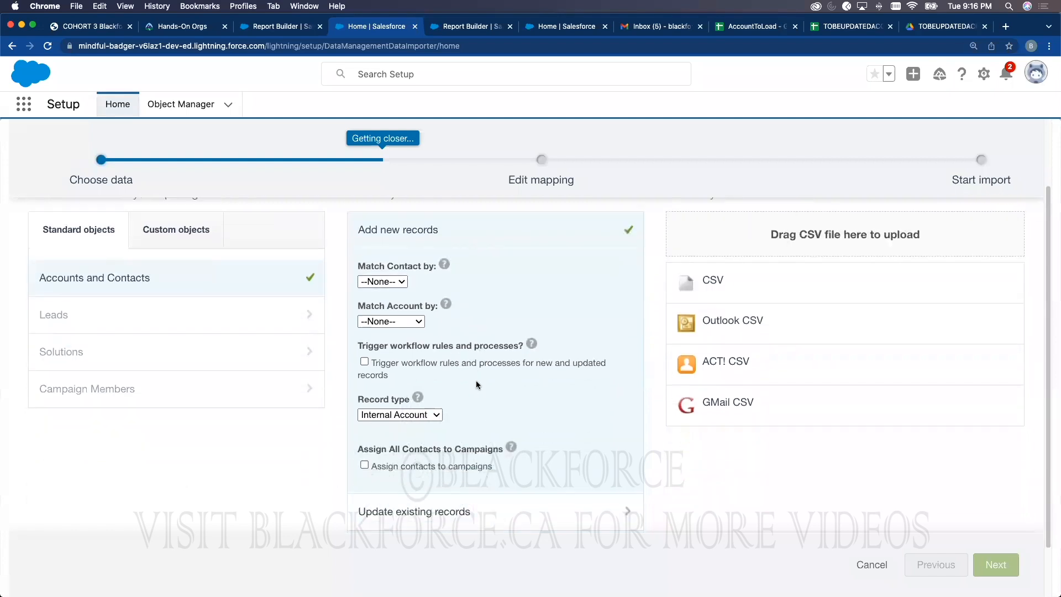
scroll(476, 381, down, 1)
click(437, 446)
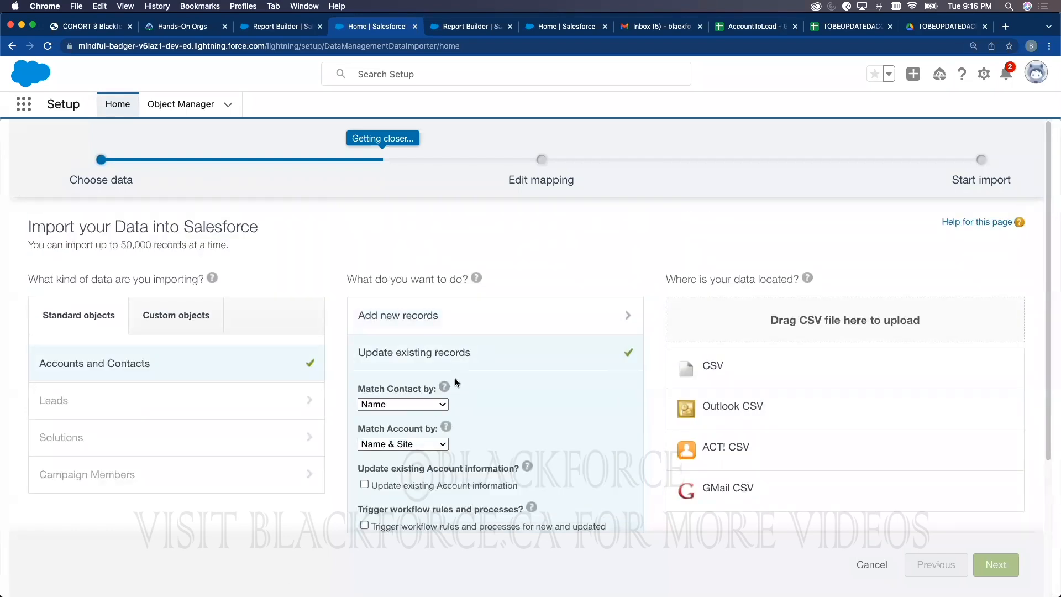
scroll(641, 243, down, 1)
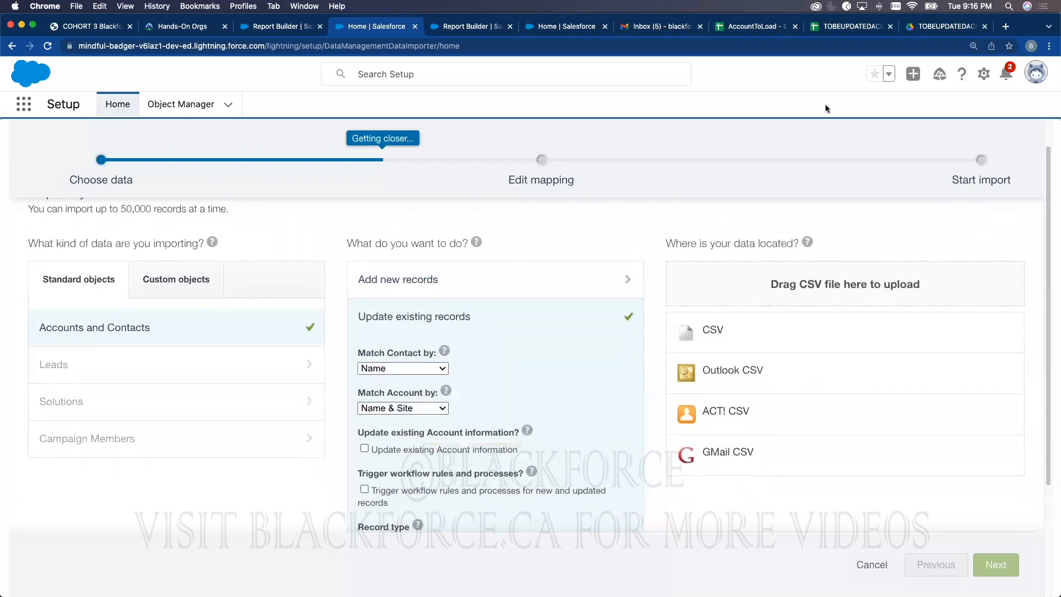
click(833, 27)
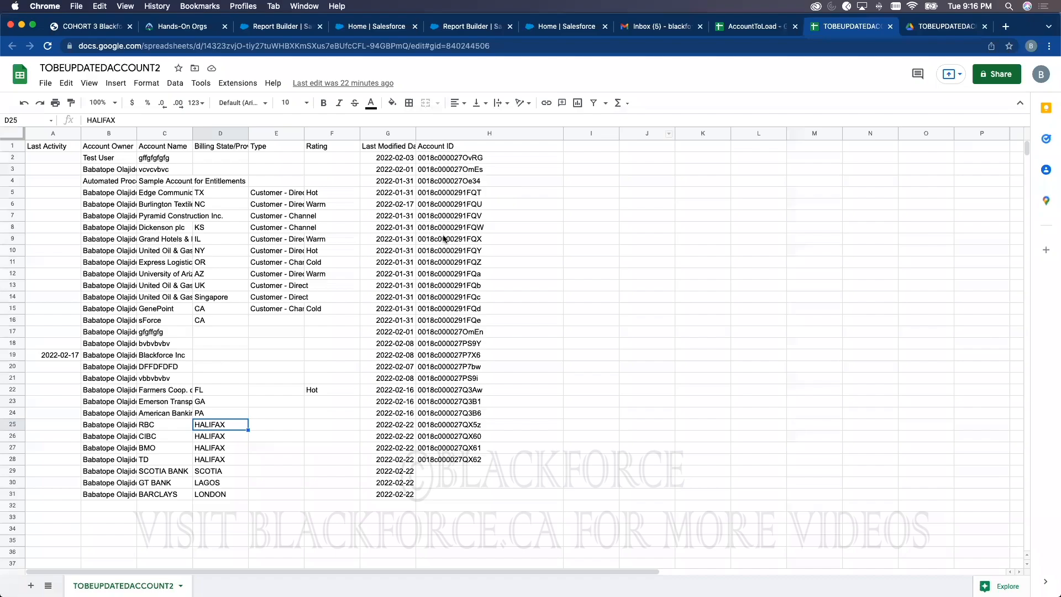
click(349, 28)
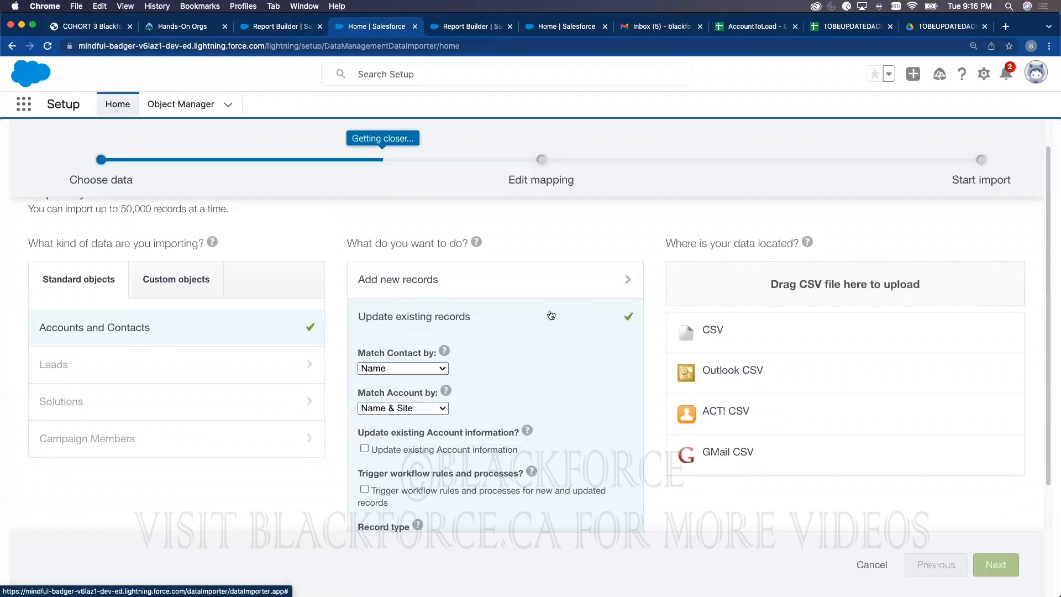
click(845, 27)
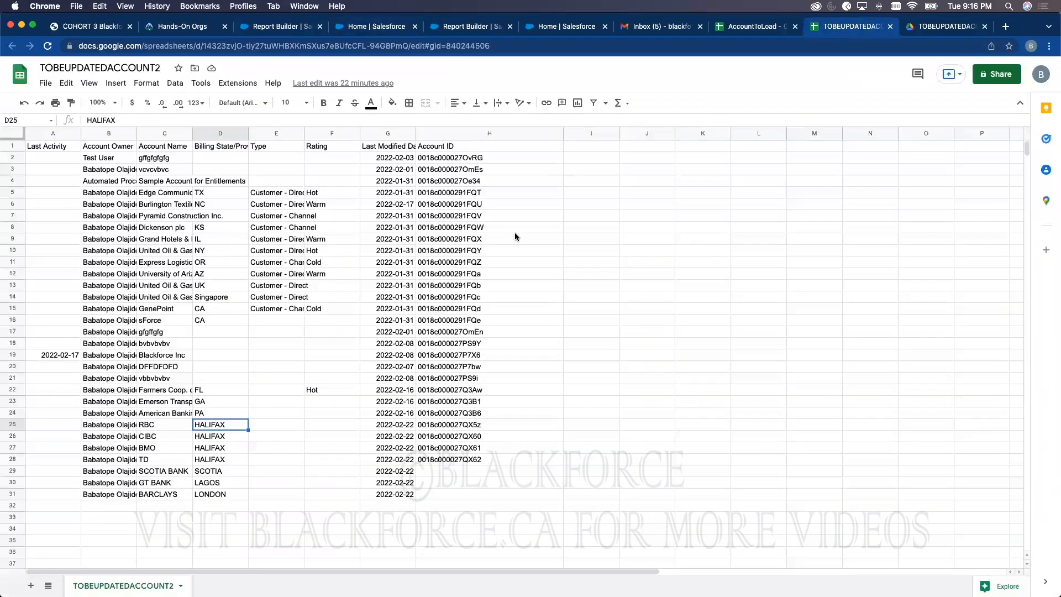
click(446, 459)
shift+click(460, 205)
click(448, 473)
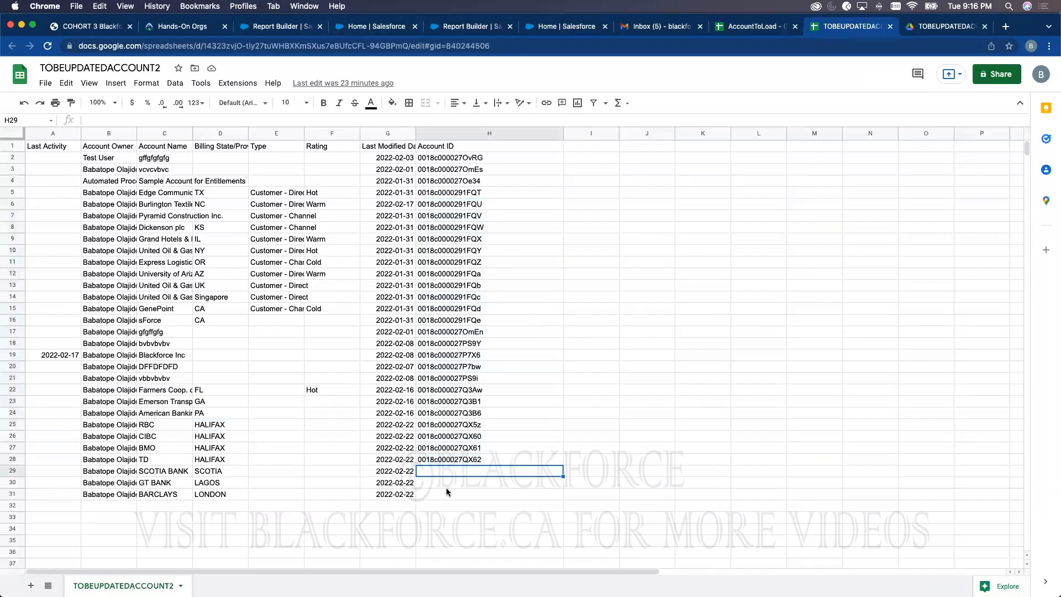
shift+click(447, 493)
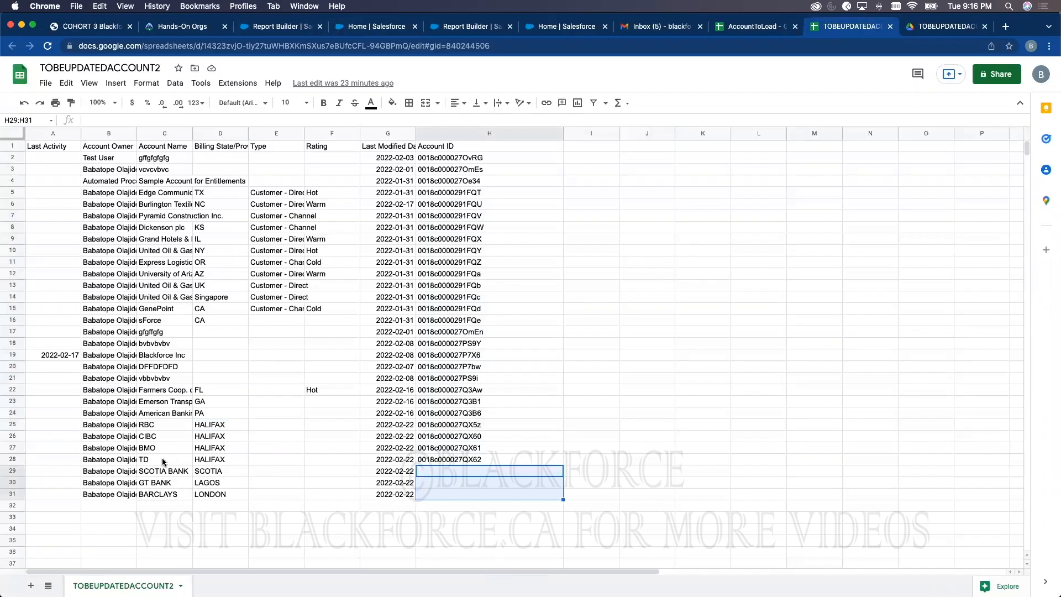
click(466, 462)
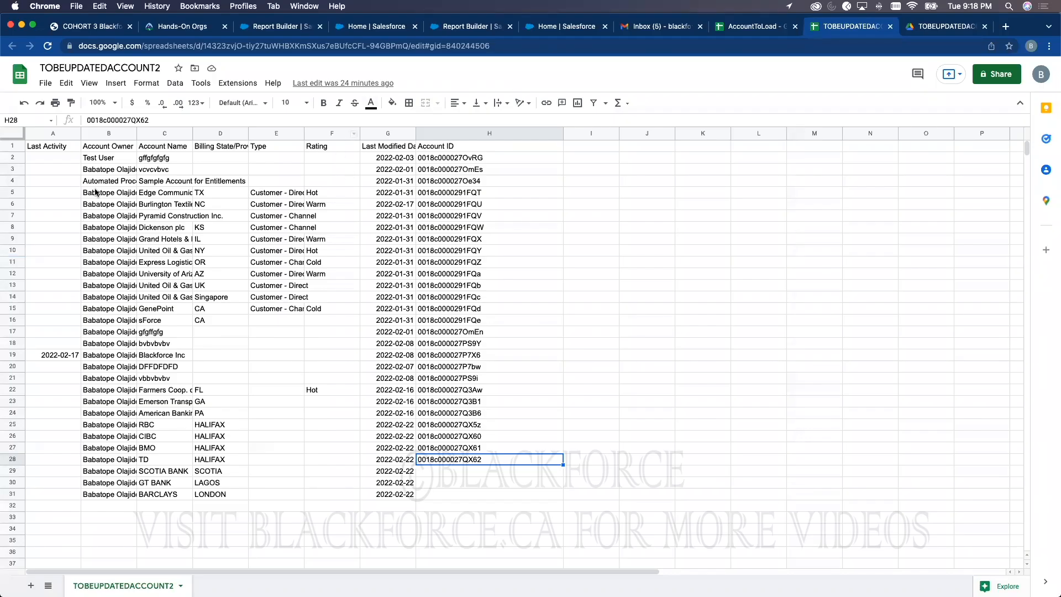
Step: Widen the Last Modified Date column and check the dates in G24, G25 and G31
click(79, 425)
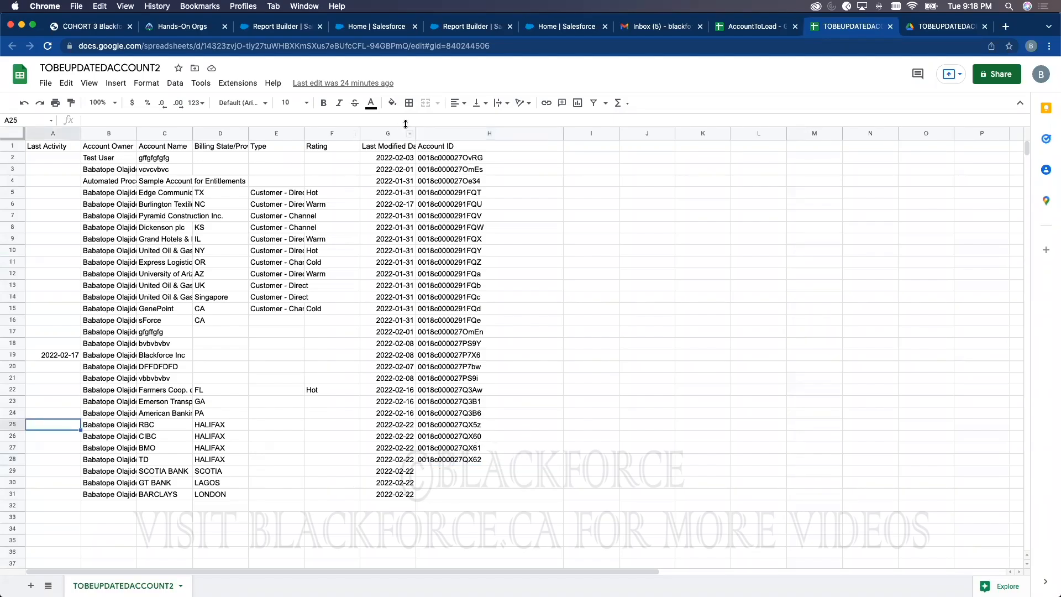
drag(485, 136, 486, 136)
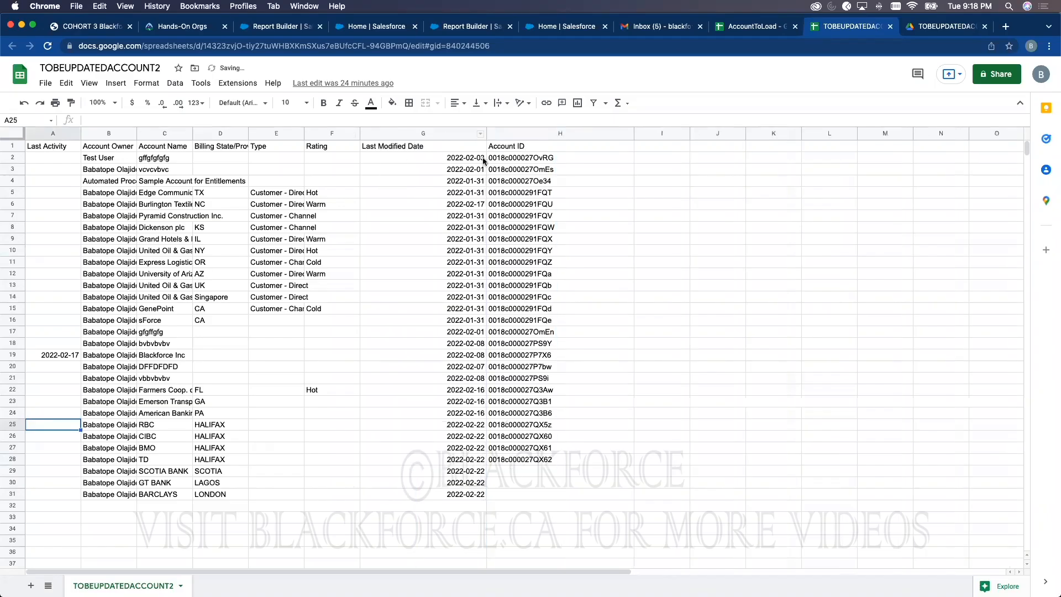
click(436, 158)
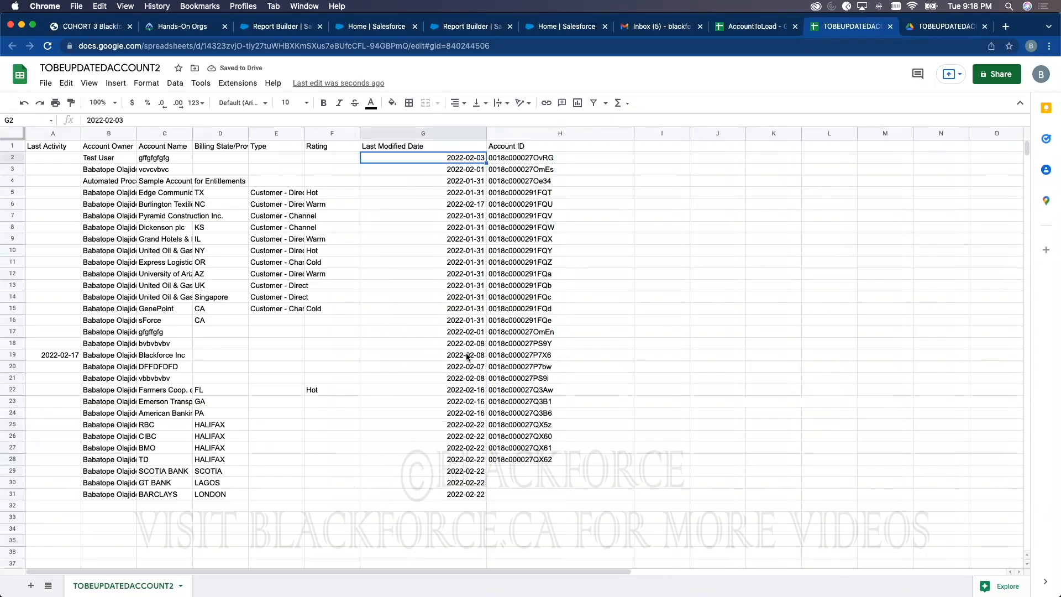
click(476, 426)
click(478, 494)
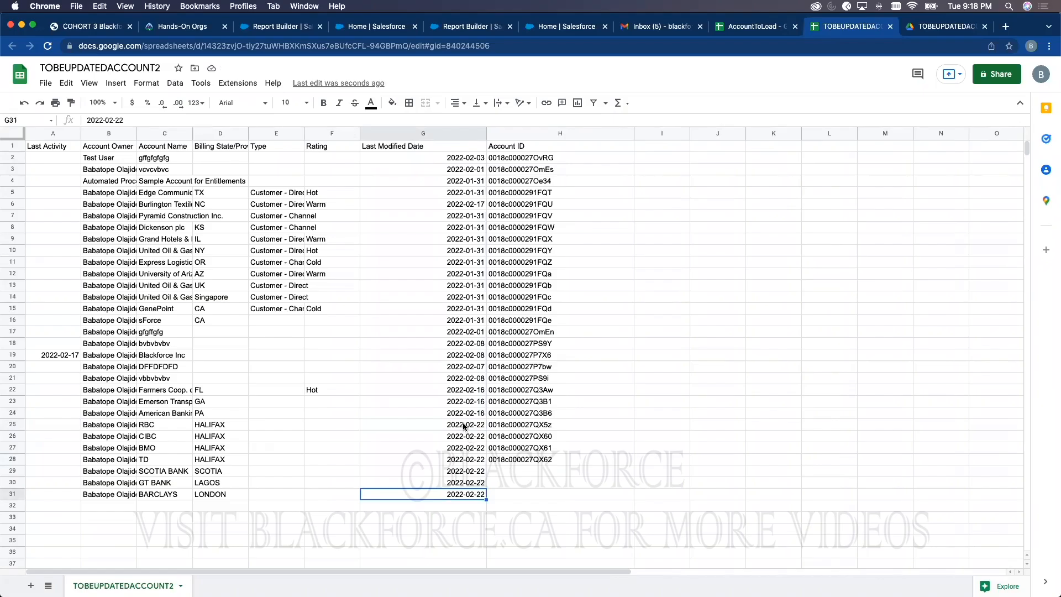
click(463, 426)
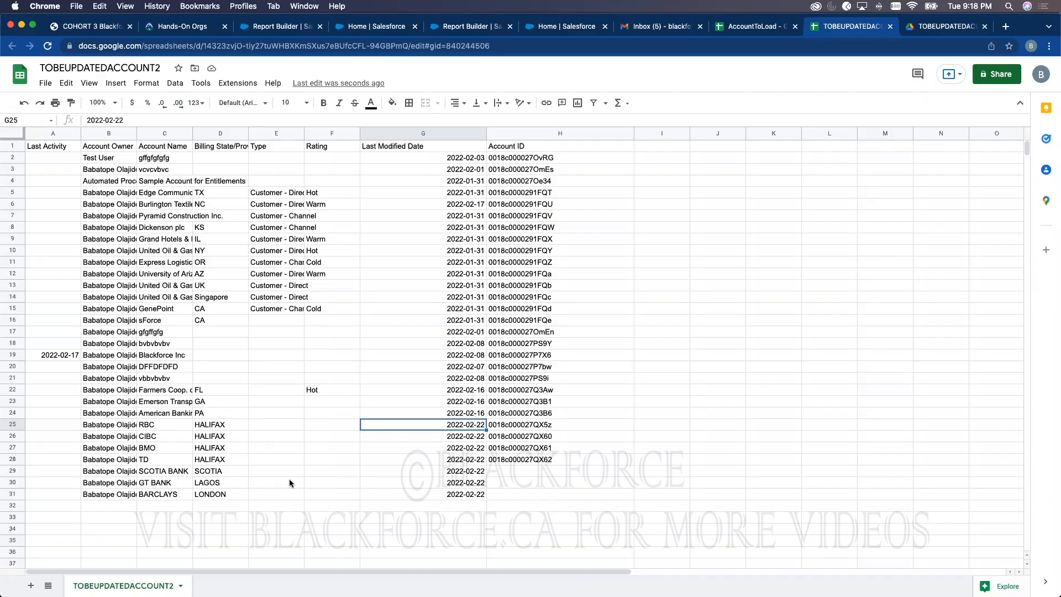
click(478, 415)
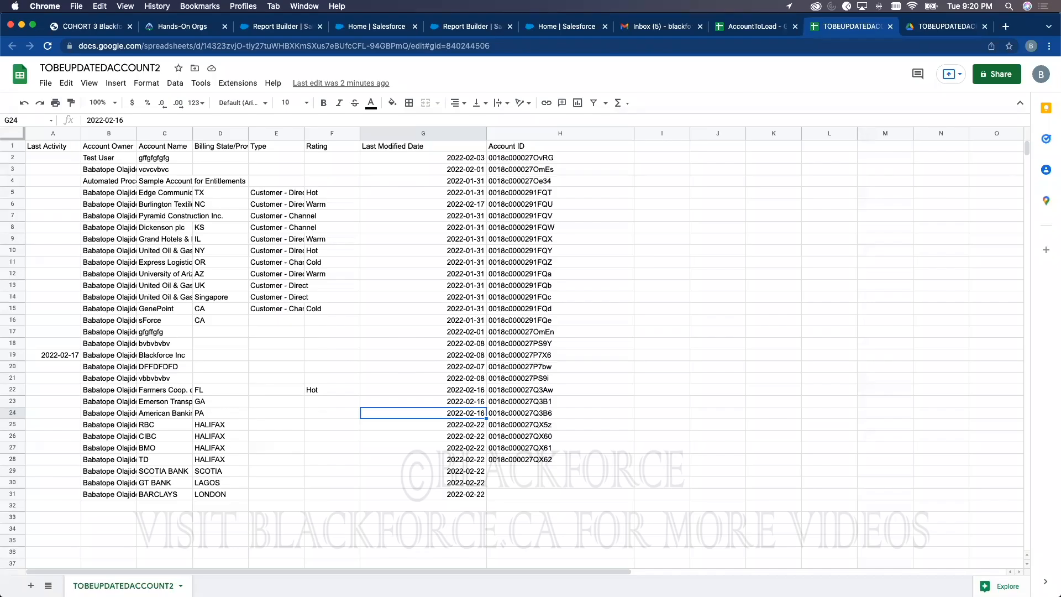
Step: Leave Show Me unchanged and set the Created Date filter range to All Time
click(287, 29)
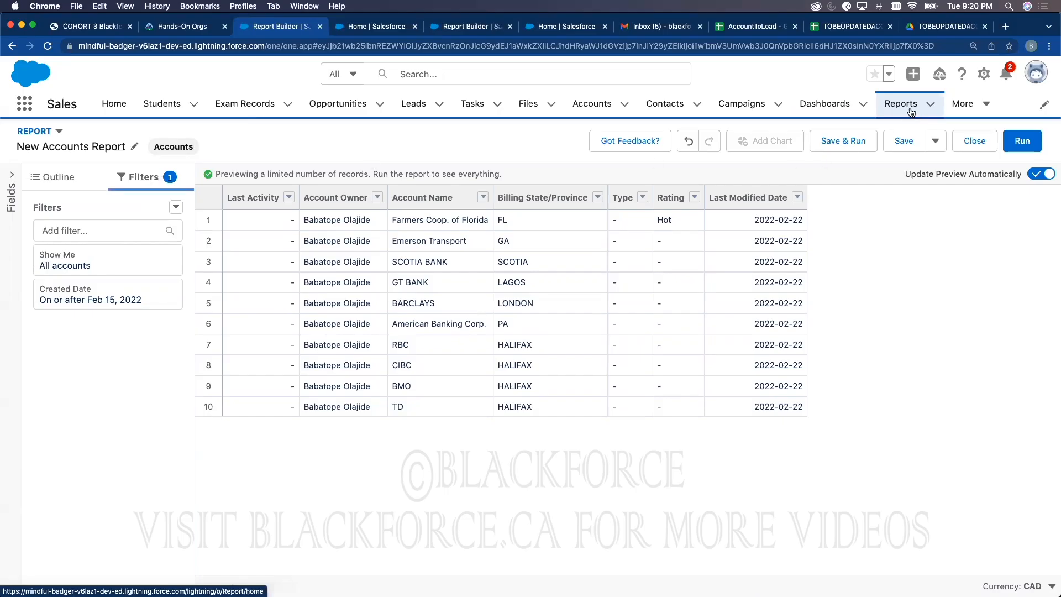
click(84, 263)
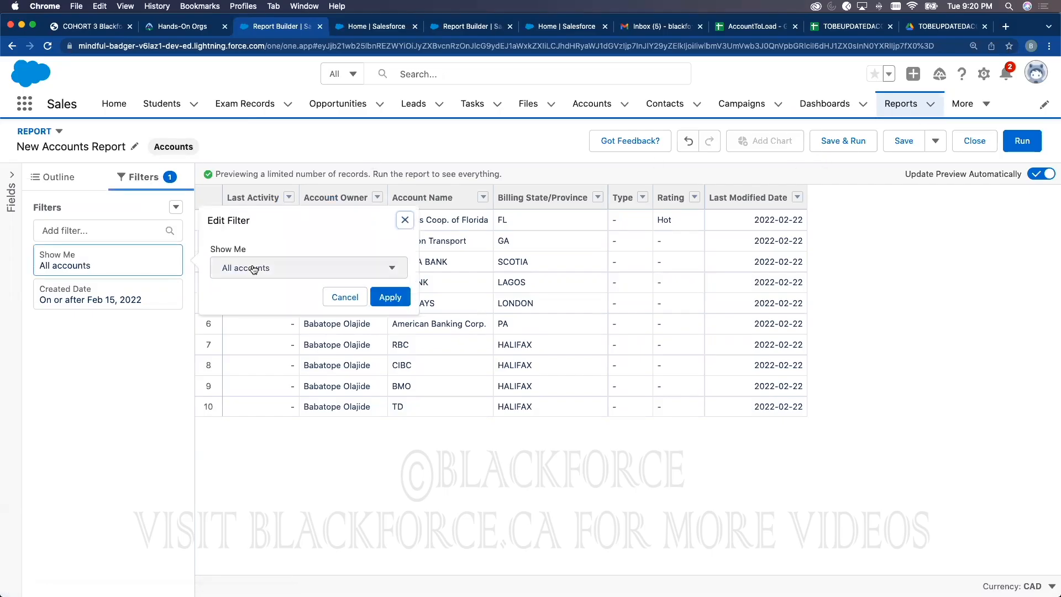
click(254, 269)
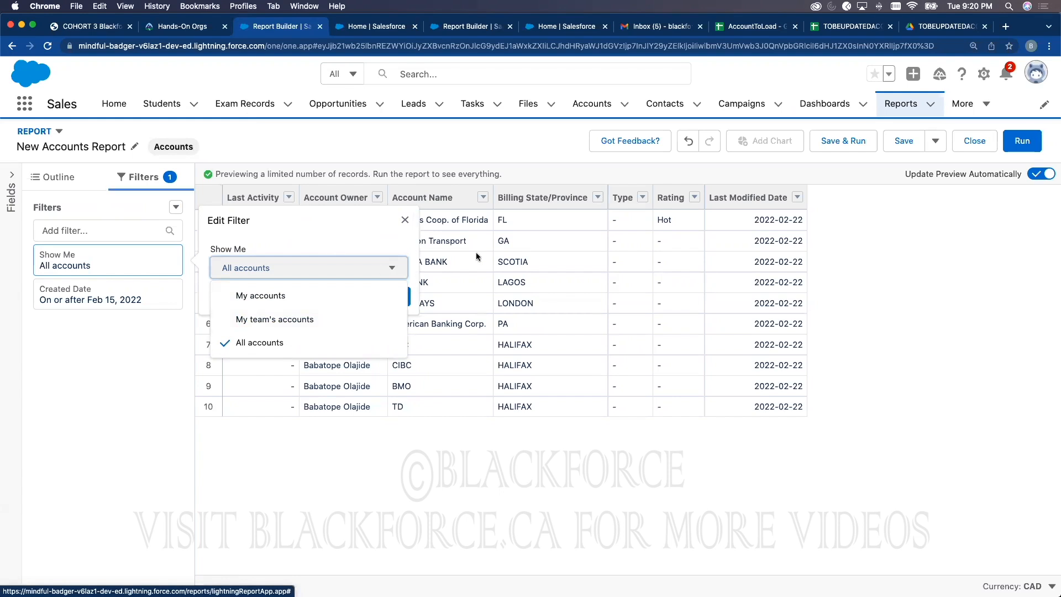
click(876, 274)
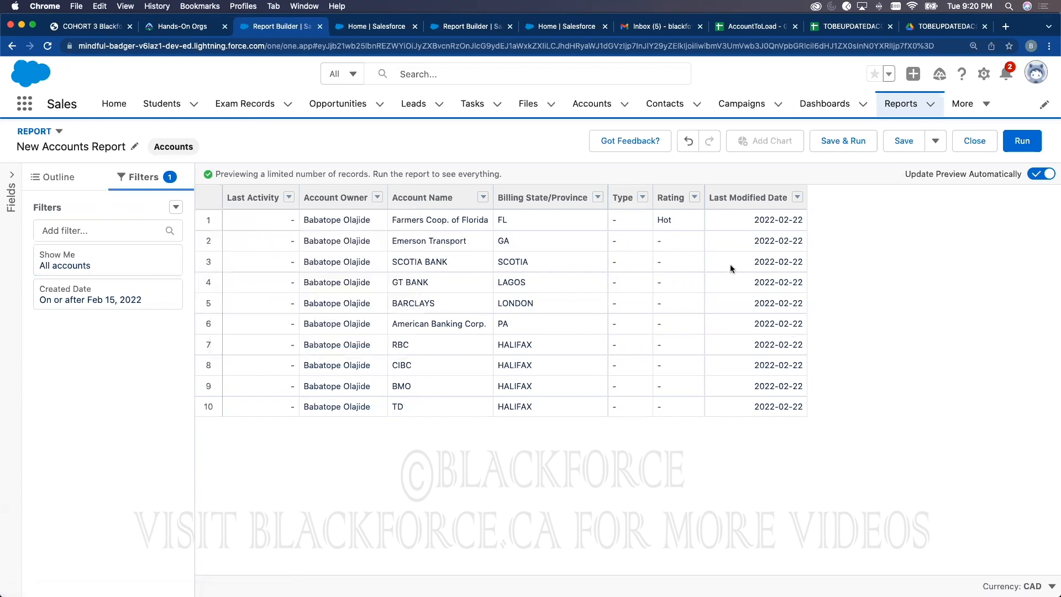
click(94, 309)
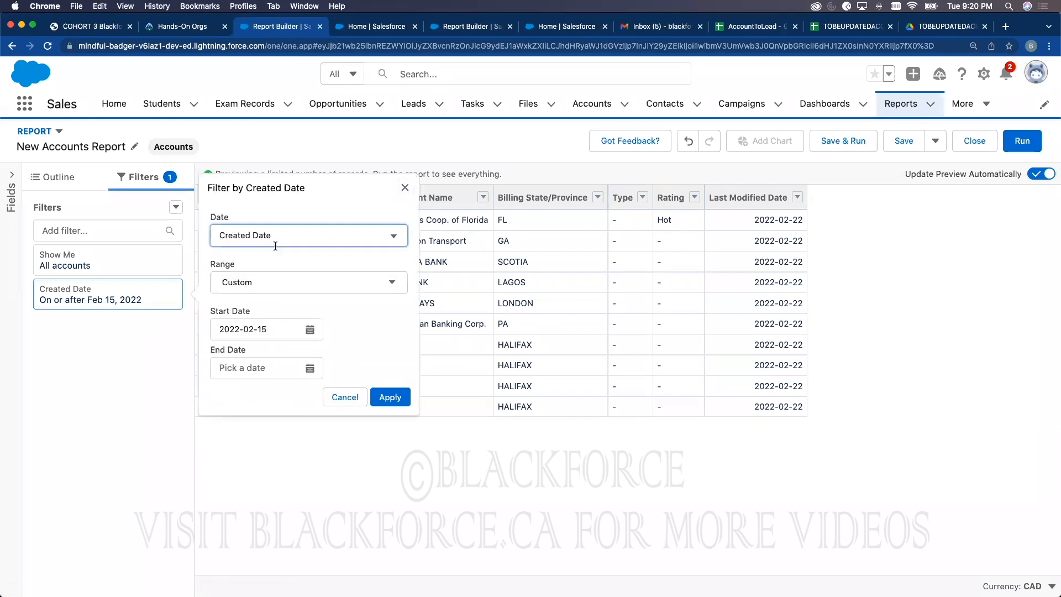
click(289, 237)
click(271, 305)
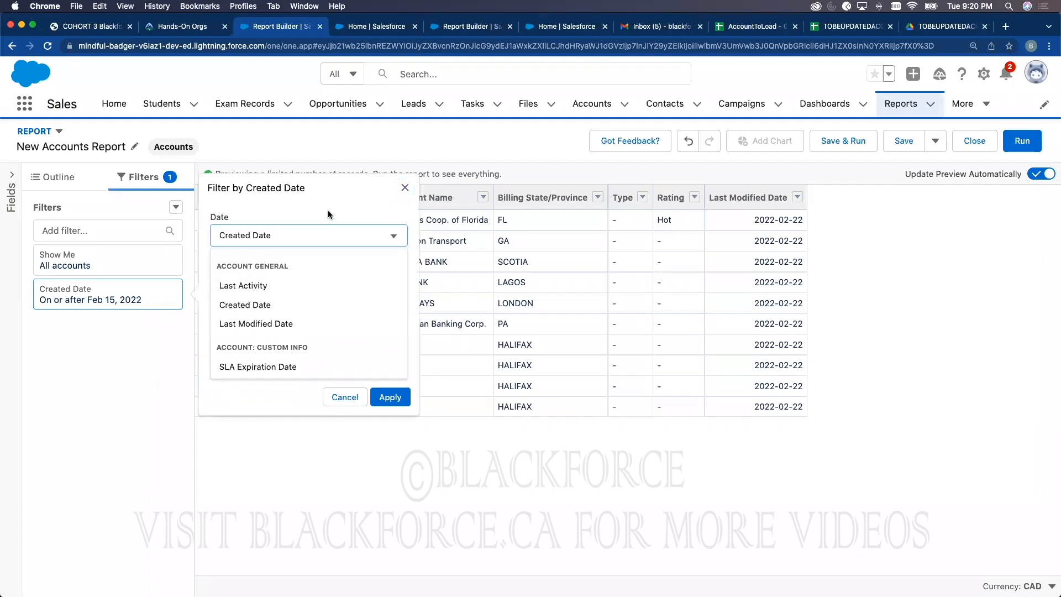
click(280, 291)
click(263, 307)
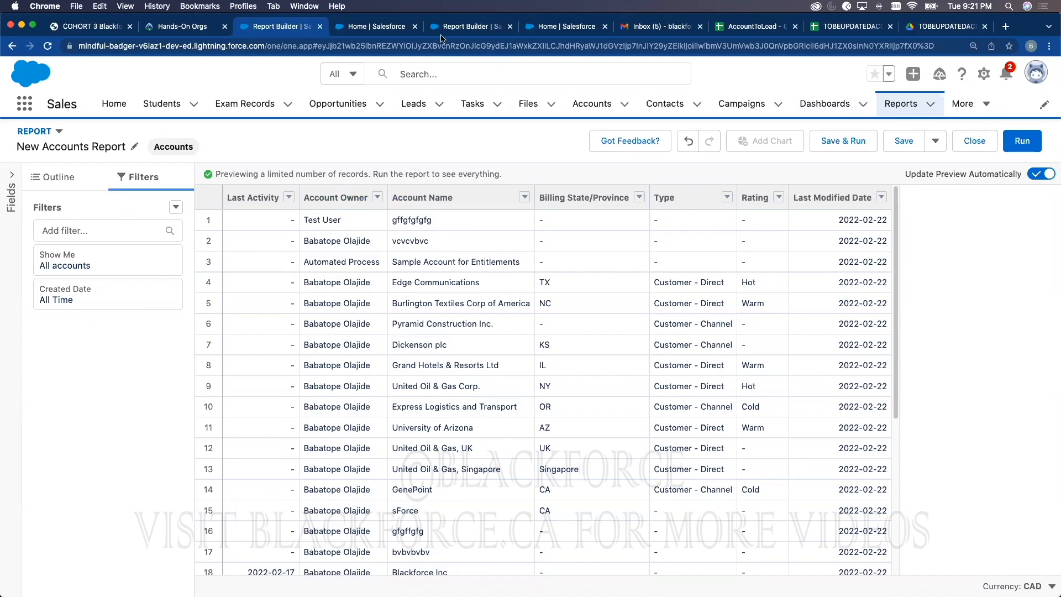
Step: Switch the Accounts import from updating existing records to adding new records
click(391, 27)
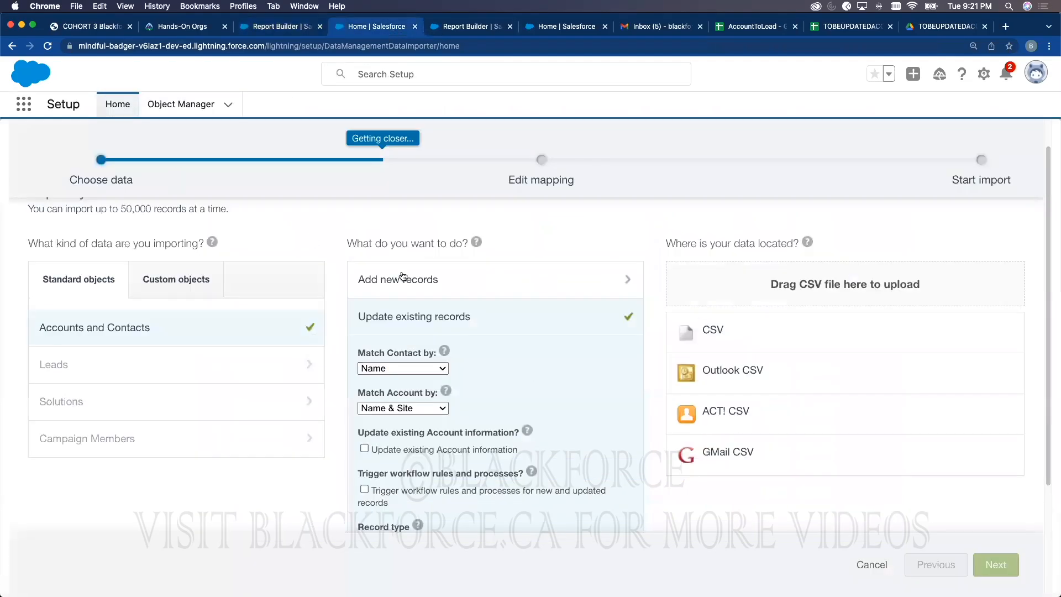
scroll(387, 276, up, 1)
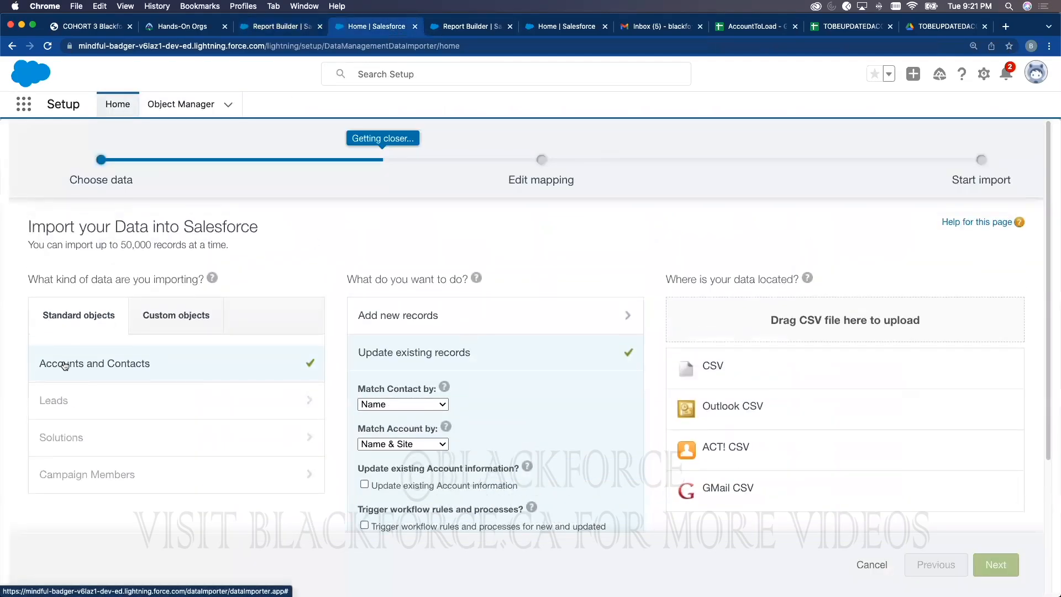
click(127, 362)
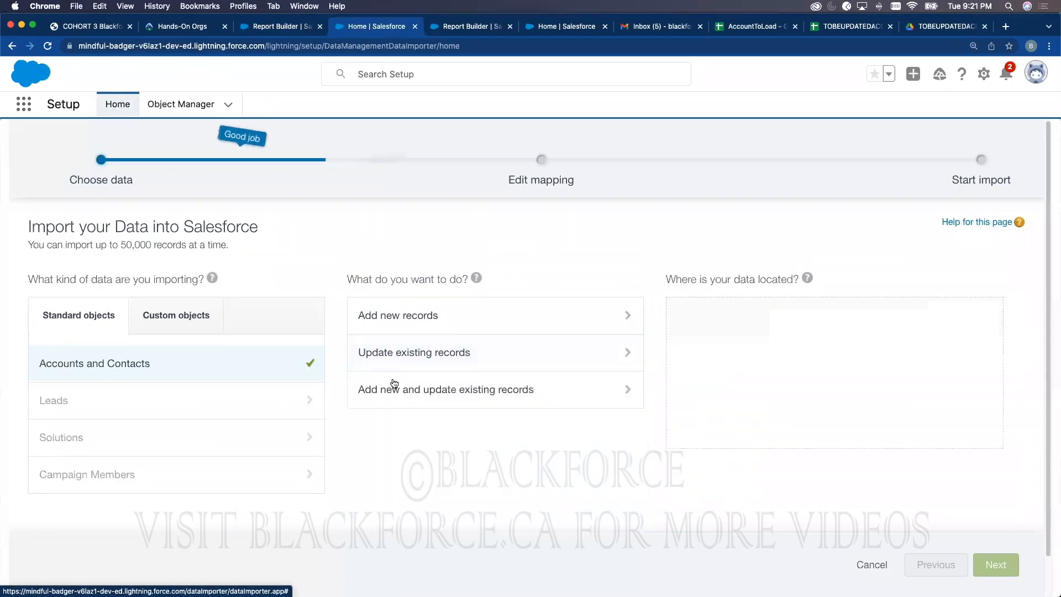
click(409, 320)
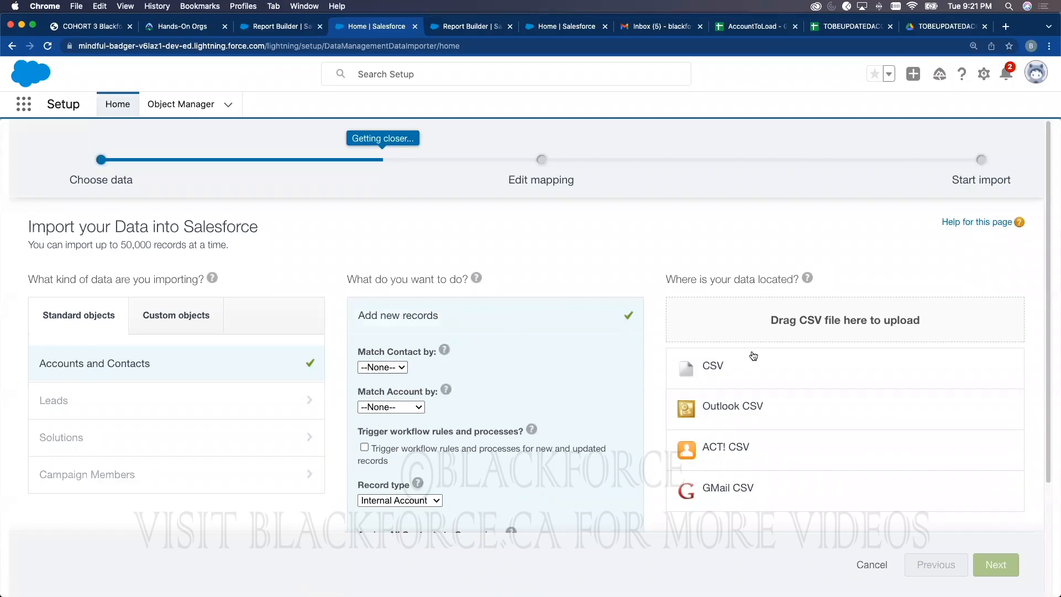
Step: Load TOBEUPDATEDACCOUNT2.csv as the CSV source and continue to field mapping
click(727, 365)
click(714, 407)
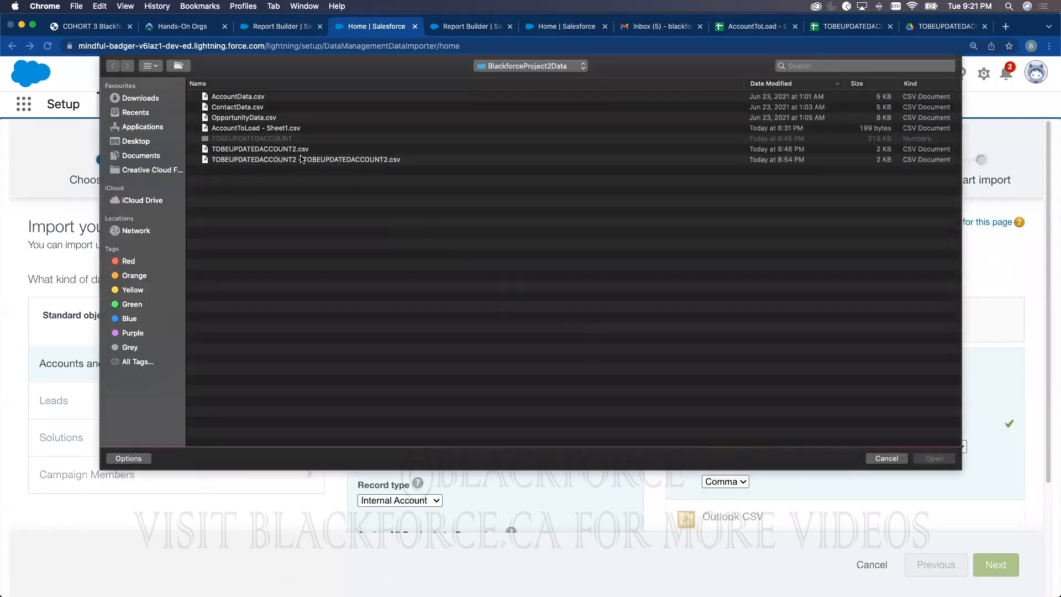
double_click(302, 150)
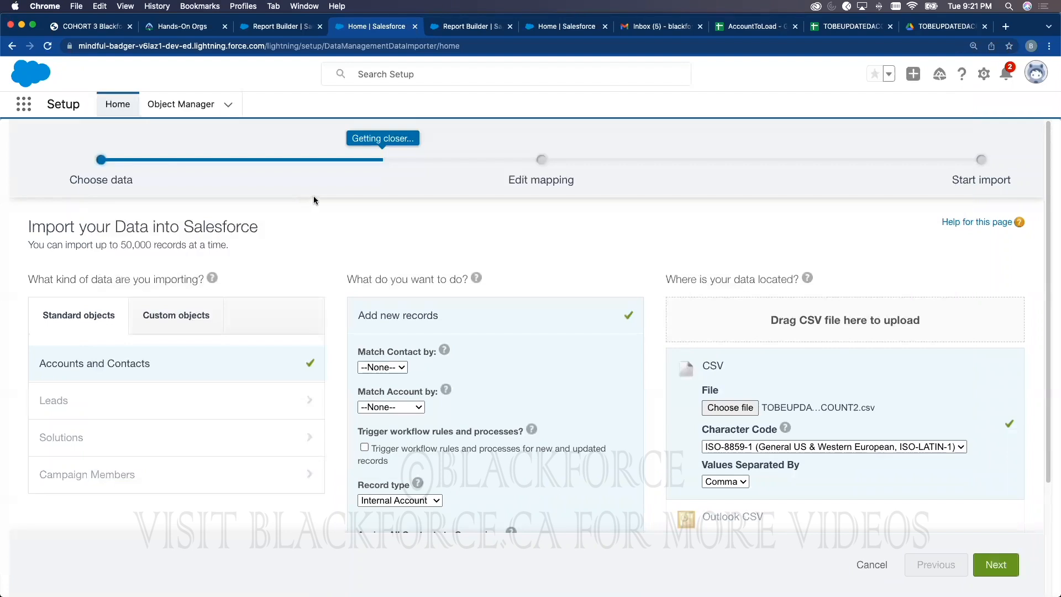
click(995, 563)
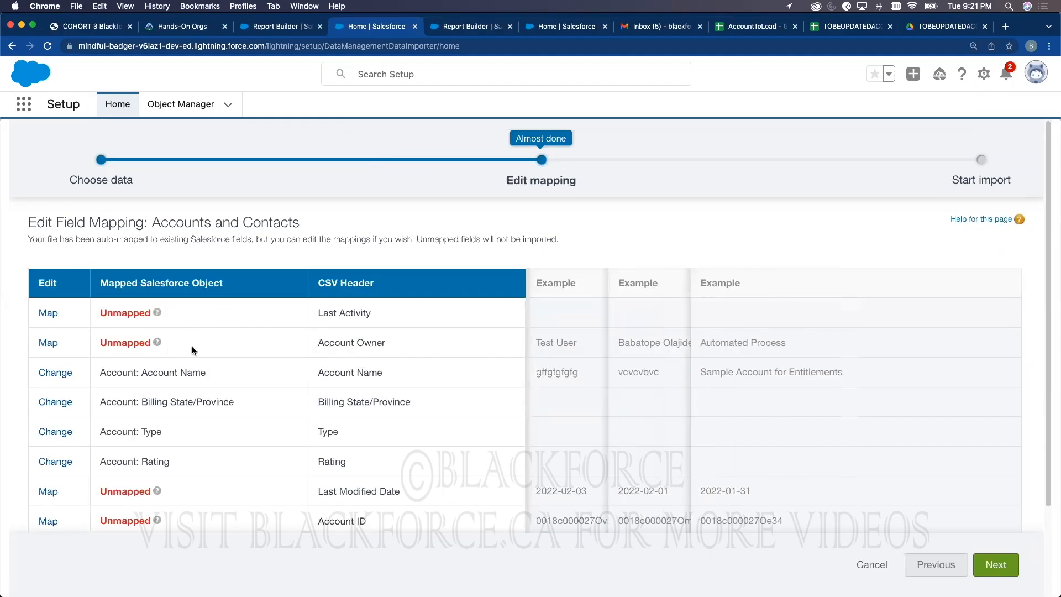
Step: Check the TOBEUPDATEDACCOUNT2 sheet's column headers, including Account ID
click(854, 27)
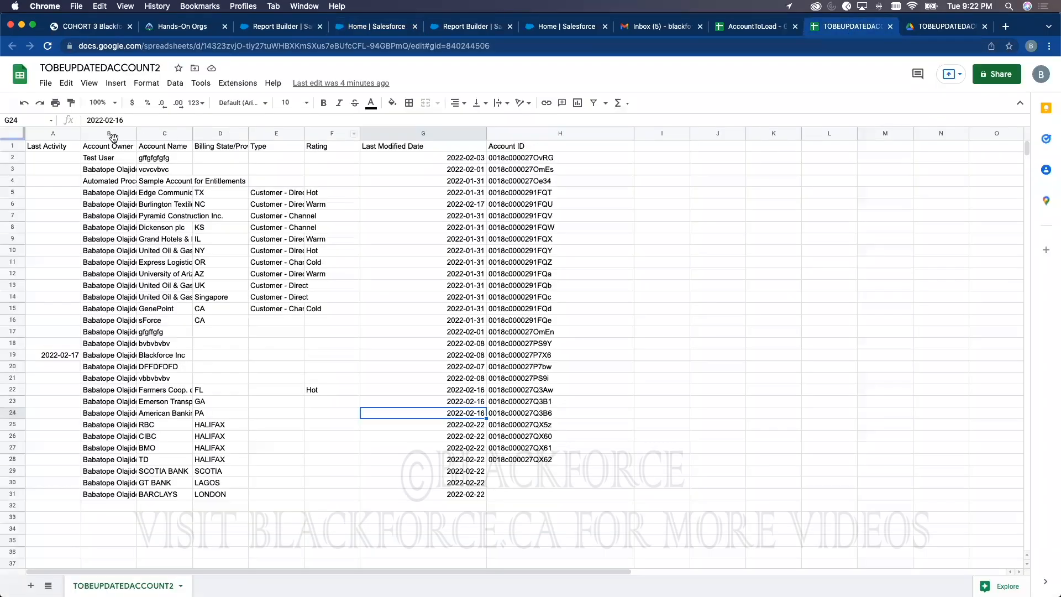
click(51, 149)
click(536, 146)
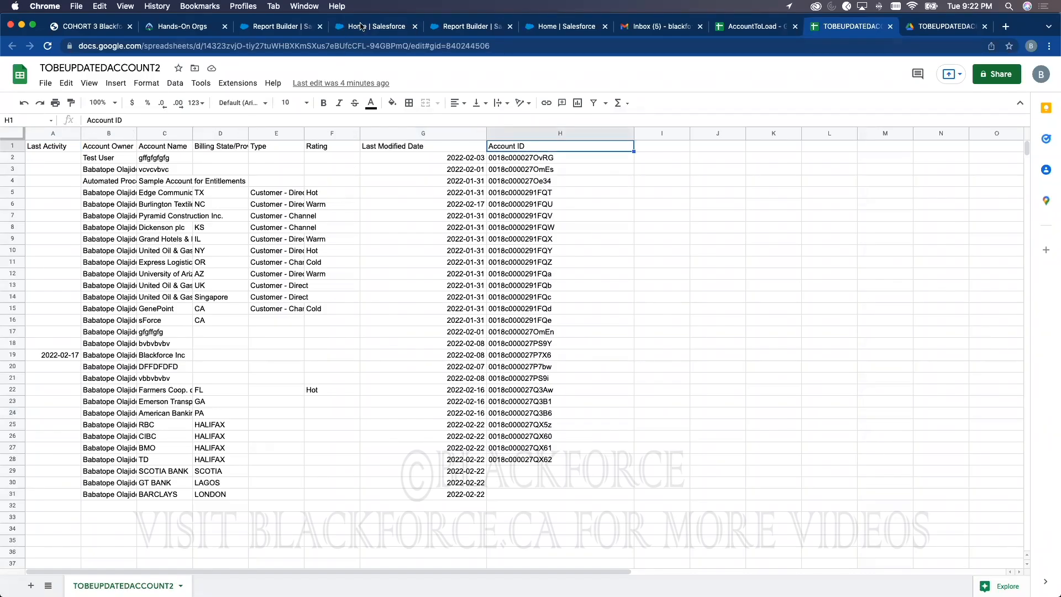
click(361, 27)
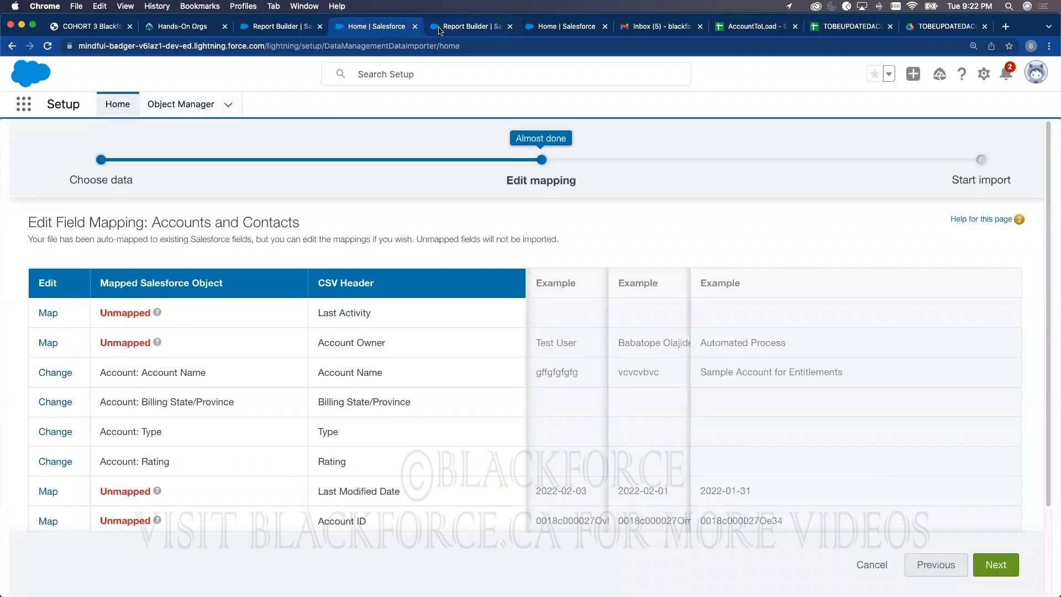
Step: Open Setup in a new tab from the New Accounts Report's gear menu
click(259, 29)
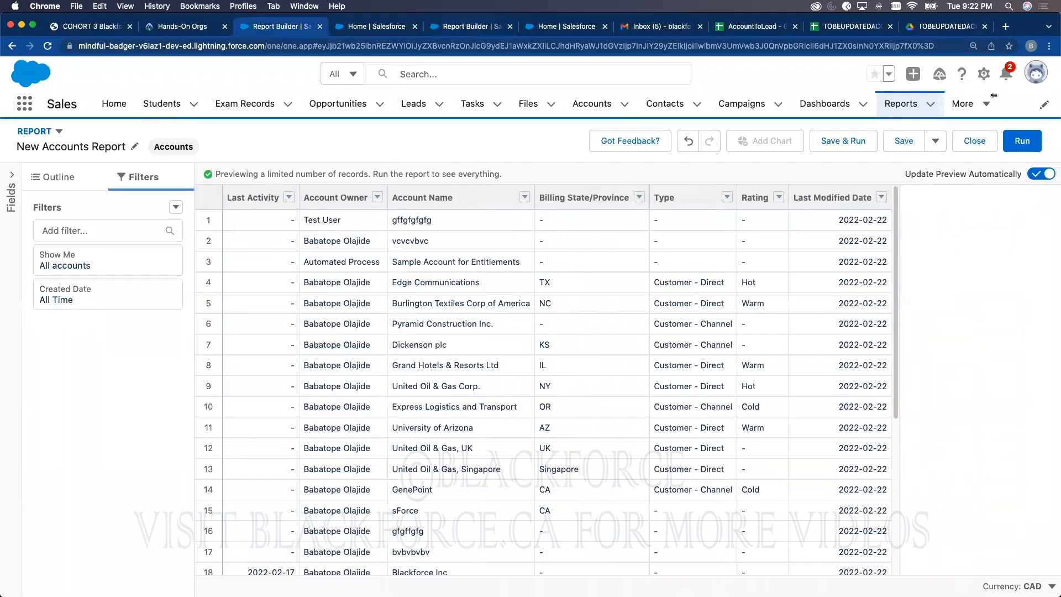
click(984, 73)
click(916, 105)
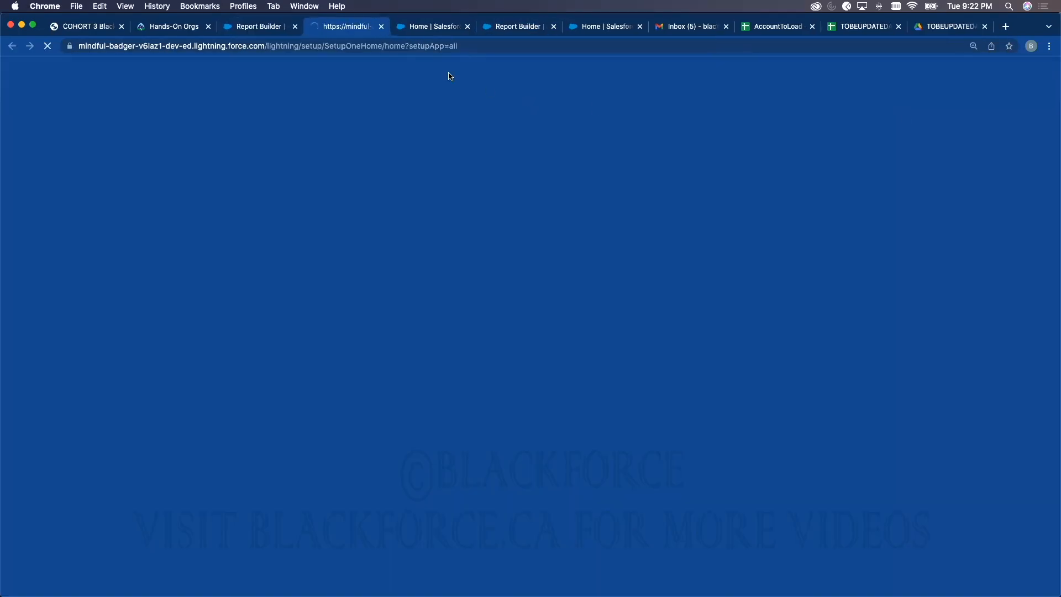
Step: Discard the unsaved report changes and open the BARCLAYS account's Details
click(249, 27)
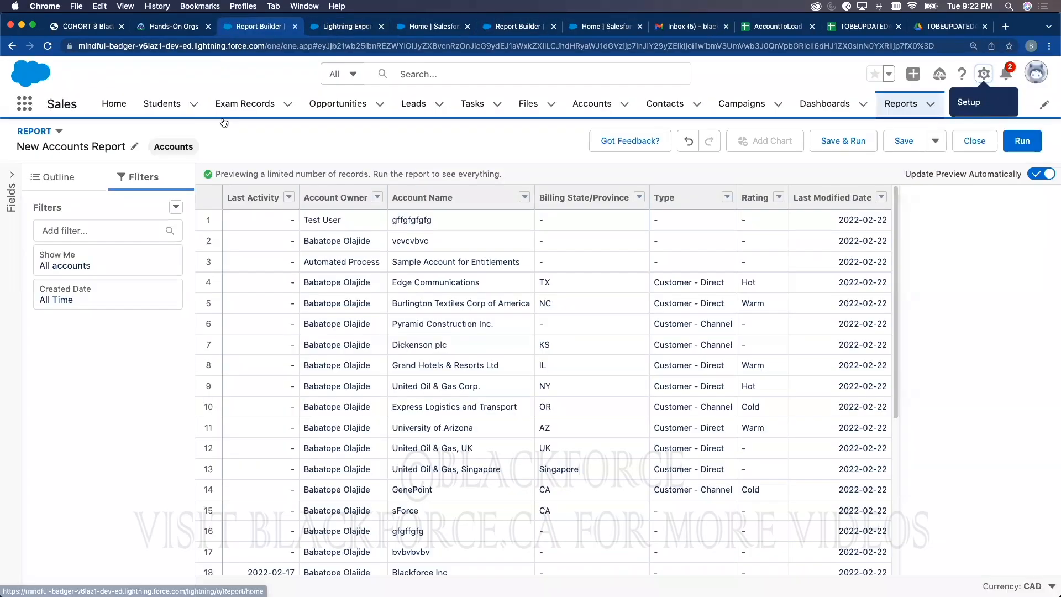
click(588, 104)
click(782, 396)
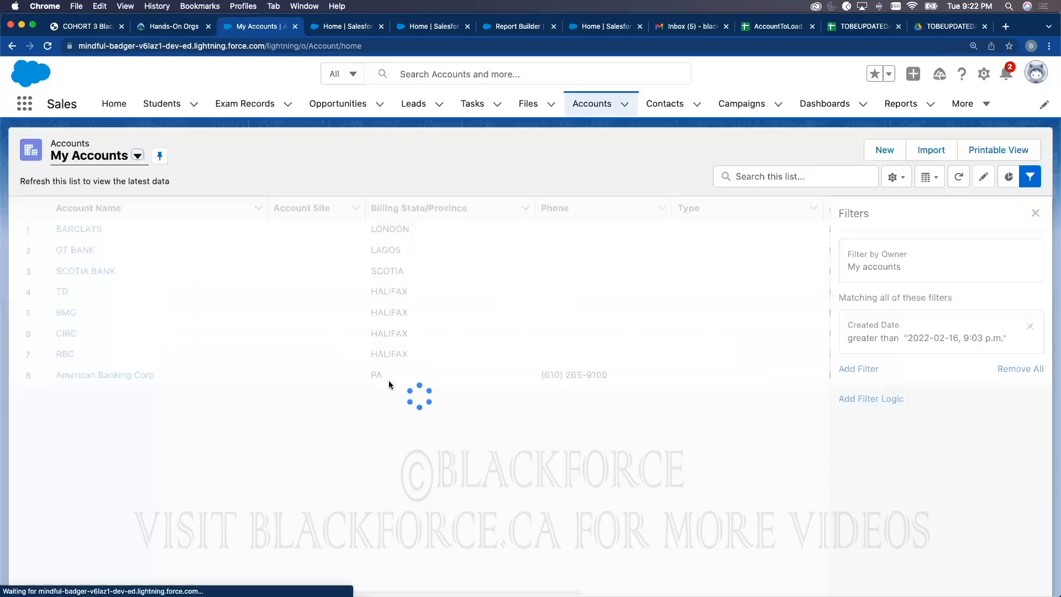
click(82, 228)
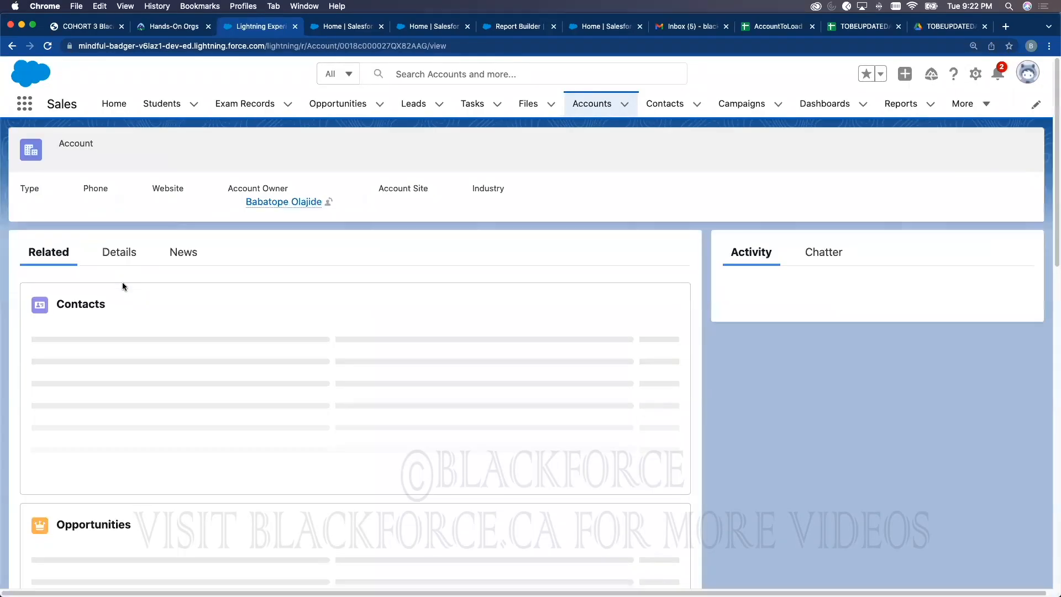
click(118, 253)
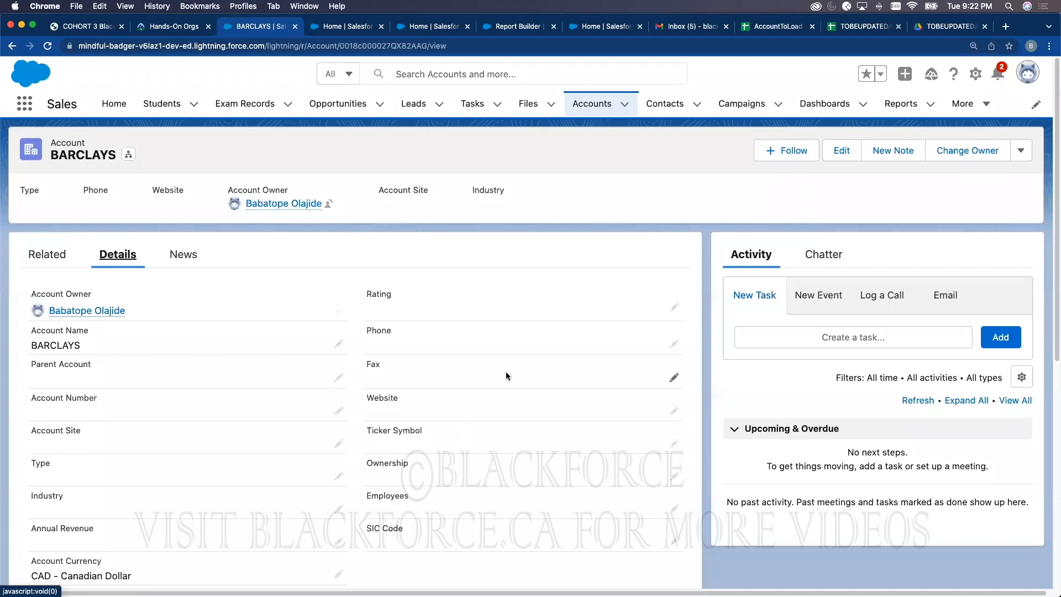
Step: Open another Setup tab from the BARCLAYS account's gear menu
click(354, 28)
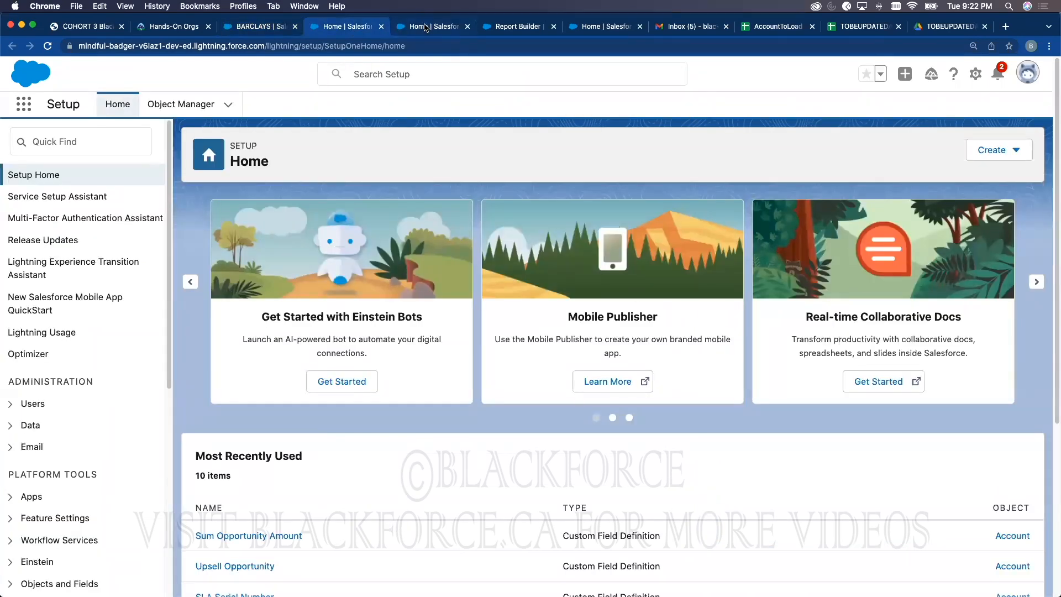
click(425, 27)
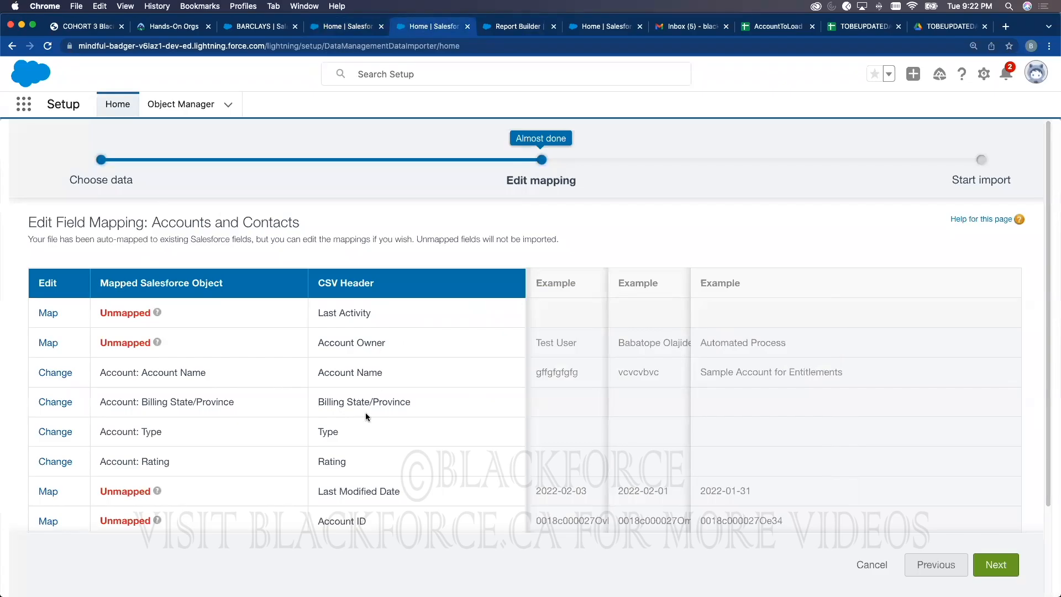
click(262, 26)
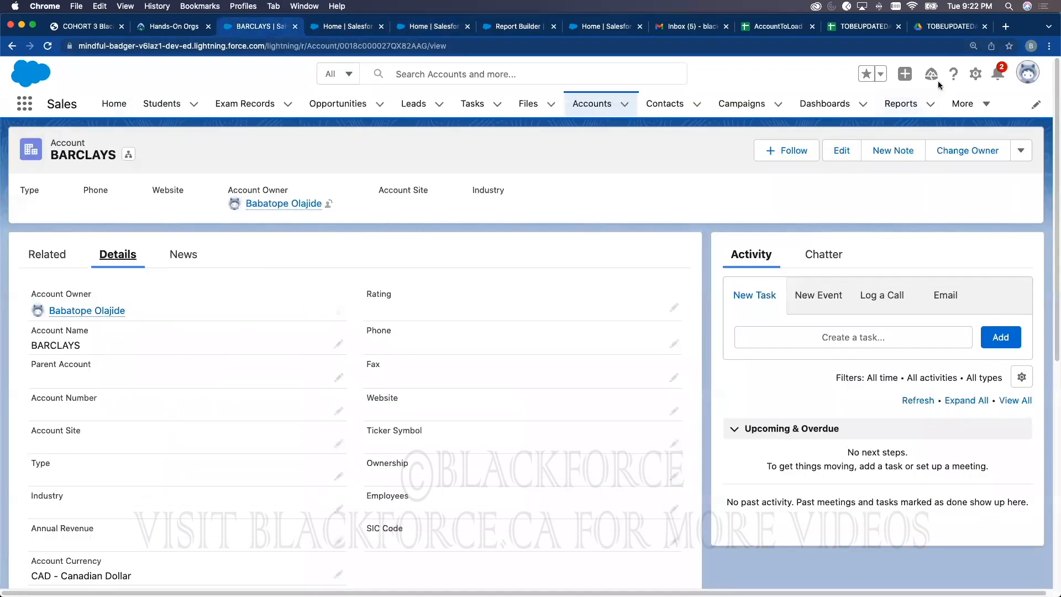
click(975, 73)
click(920, 106)
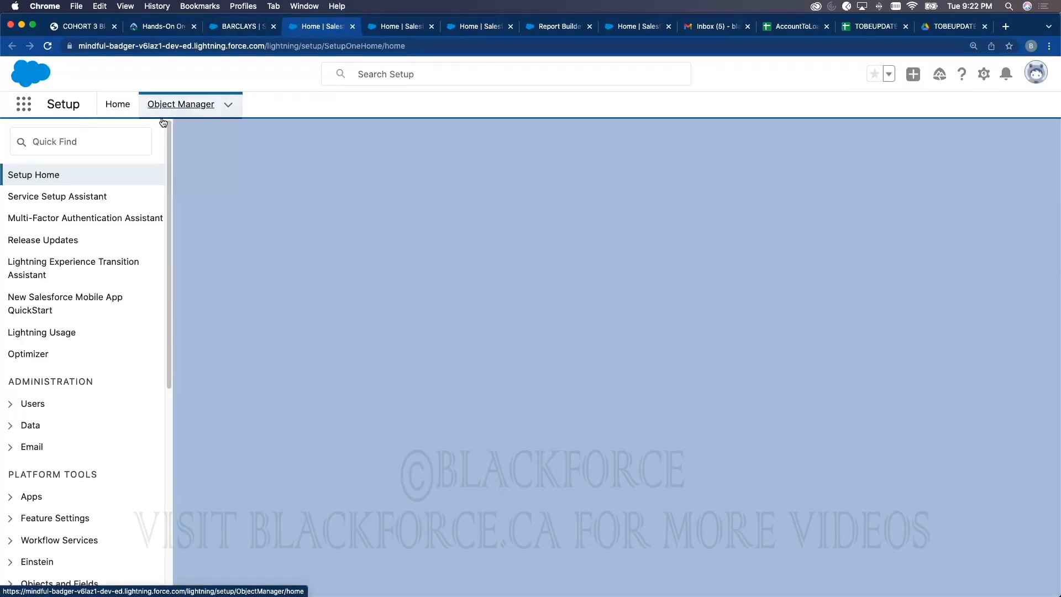
Step: View Object Manager > Account > Fields & Relationships, then return to the import mapping page
click(163, 118)
click(34, 232)
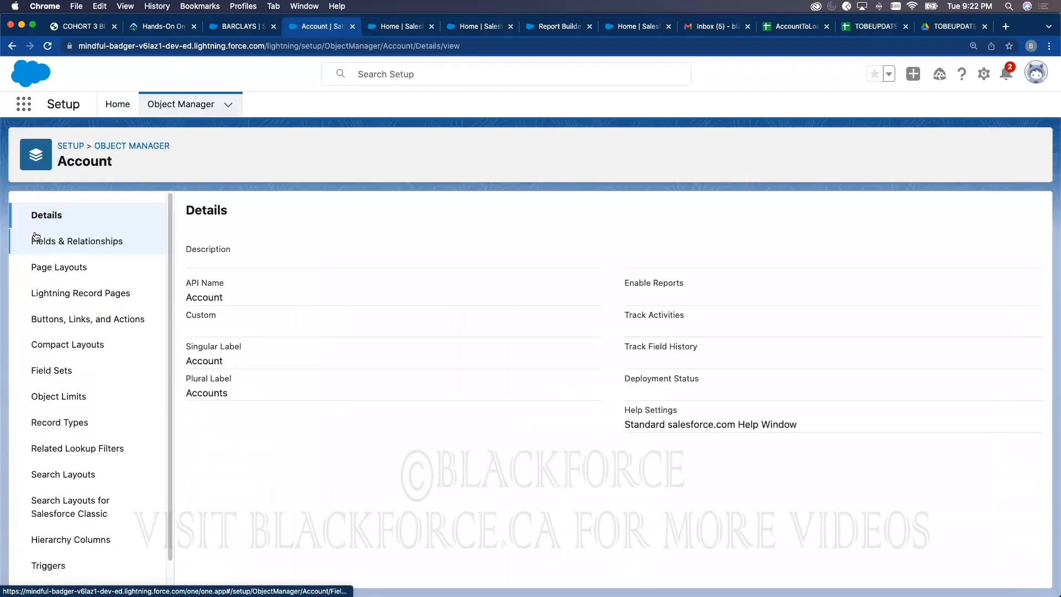
click(94, 243)
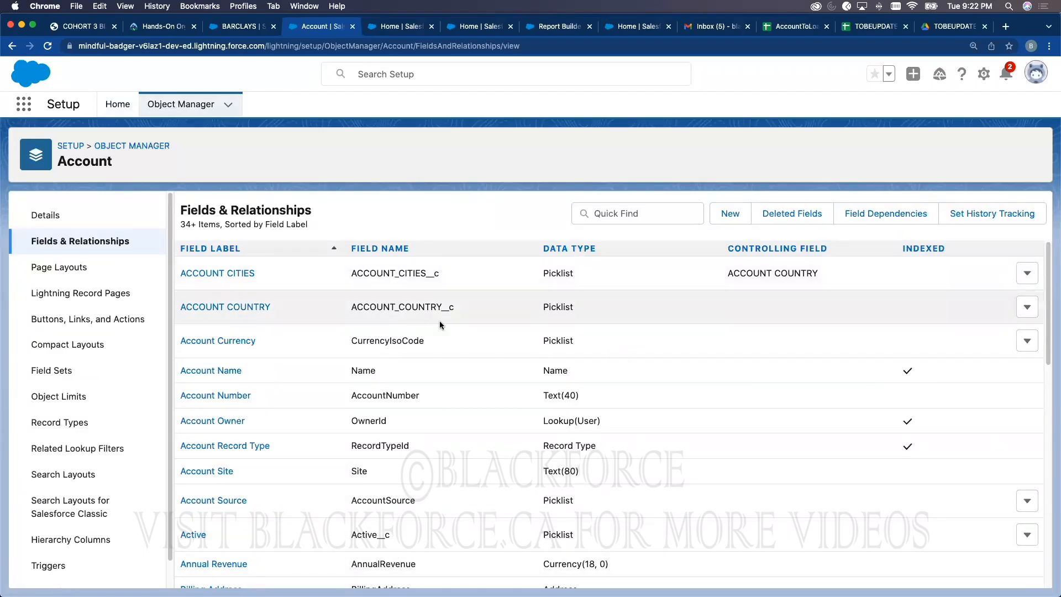
click(421, 27)
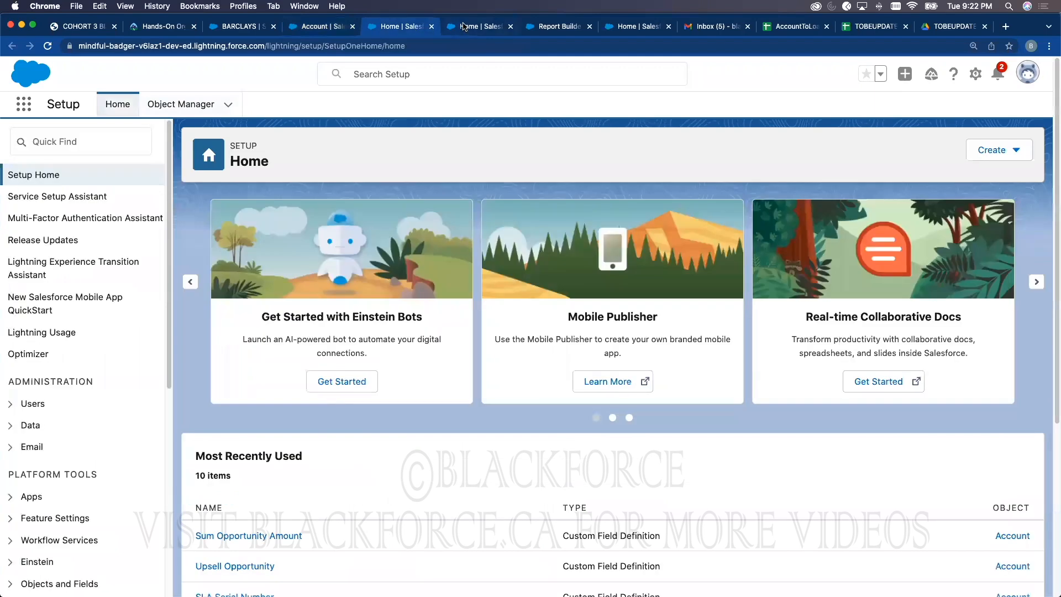
click(464, 27)
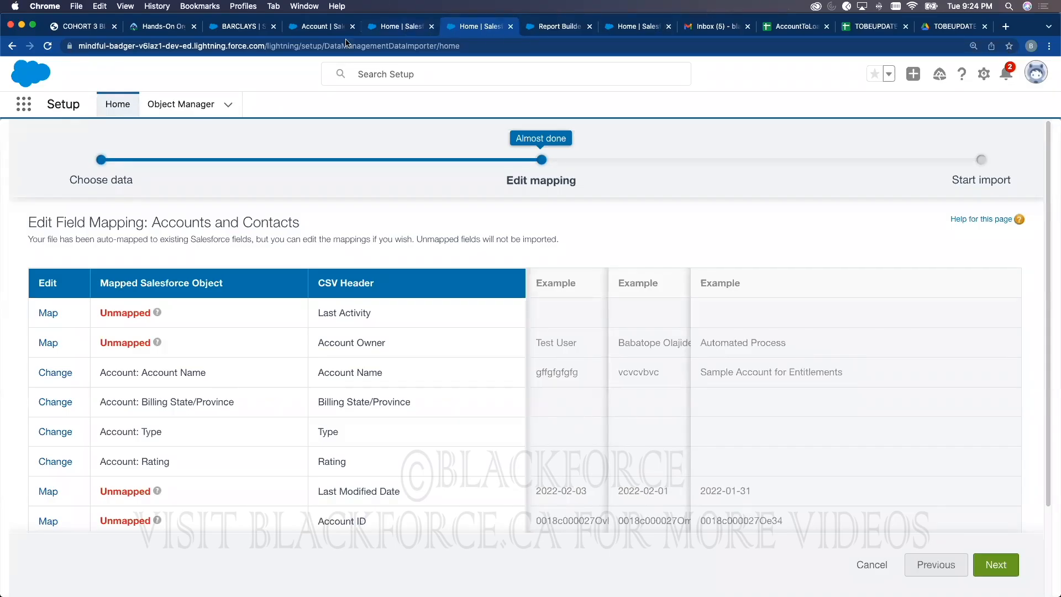
click(394, 27)
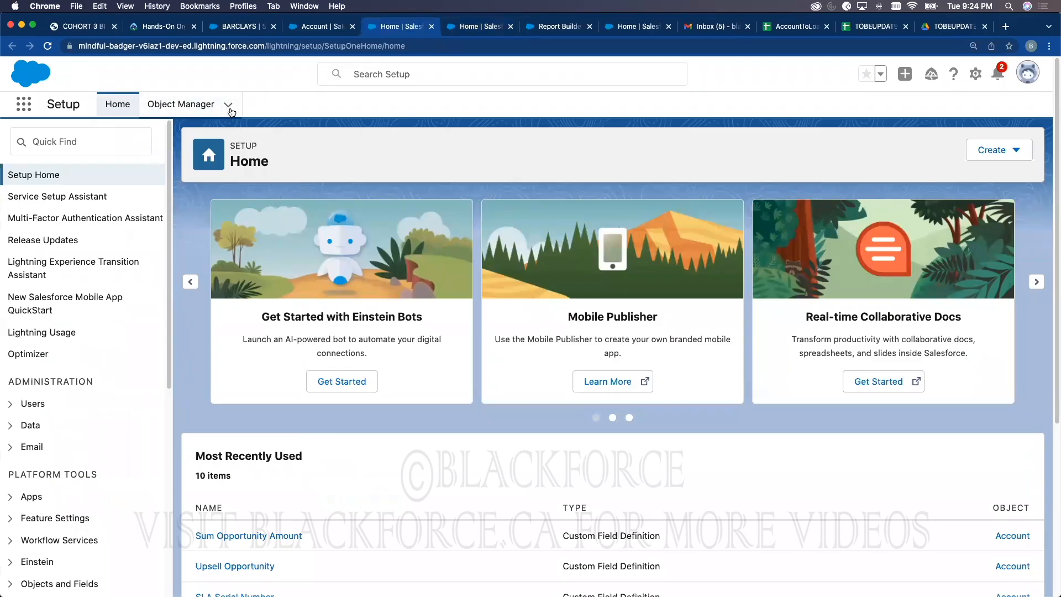
click(98, 146)
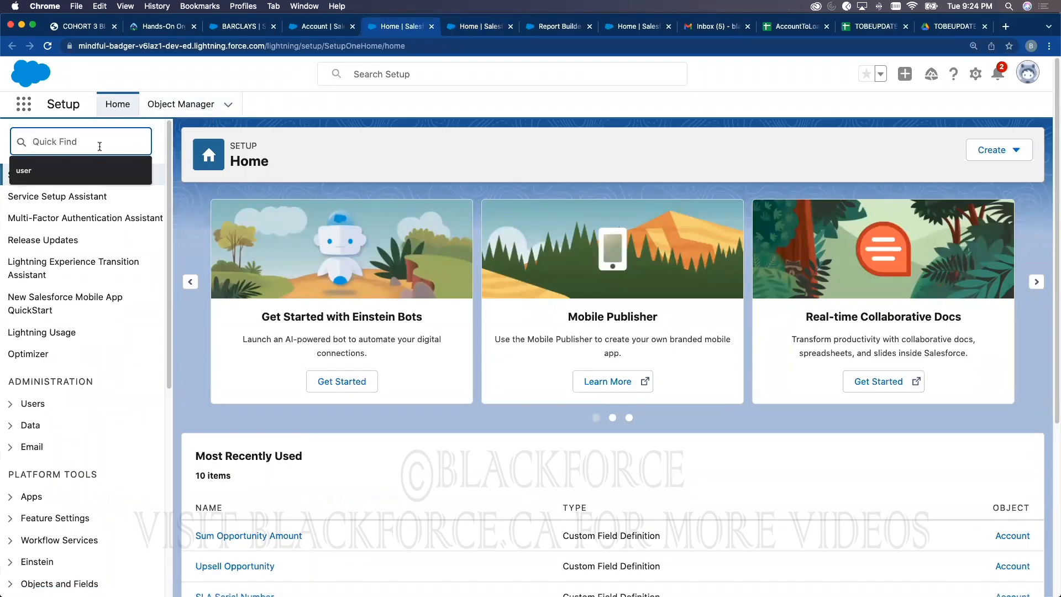
text(e)
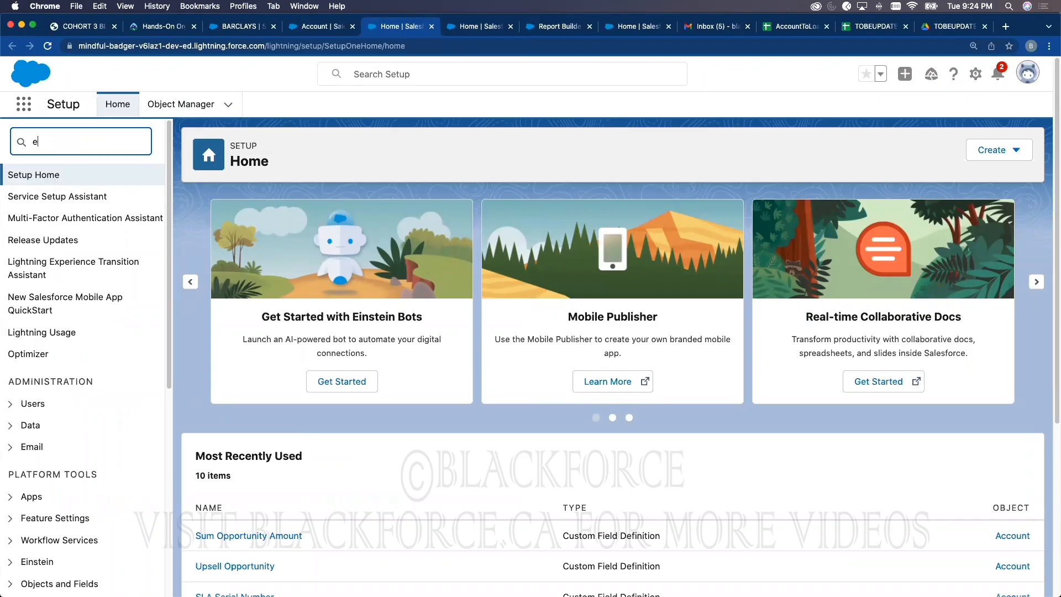
text(xport)
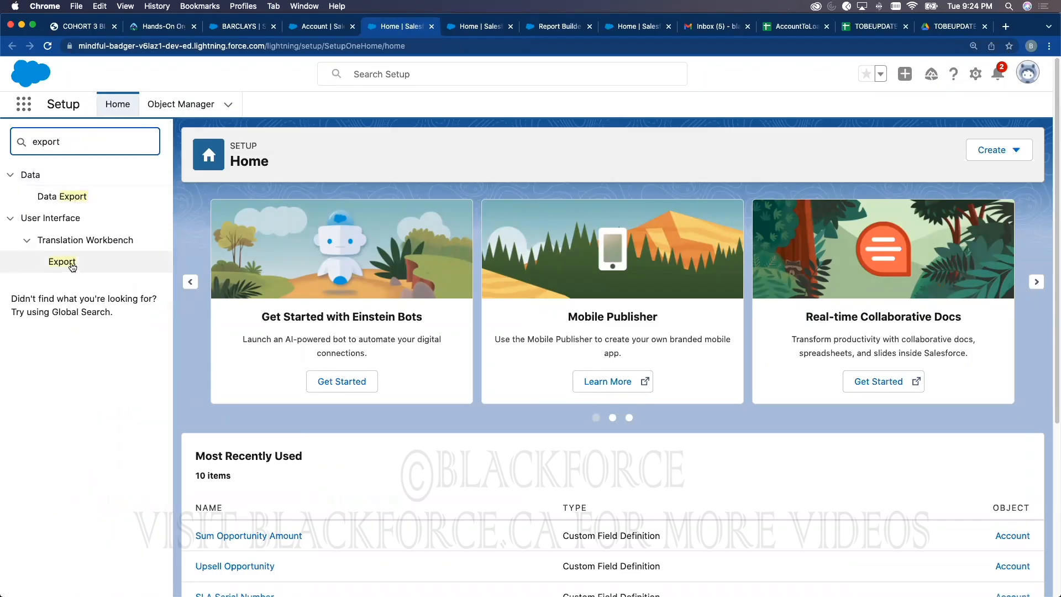
click(65, 197)
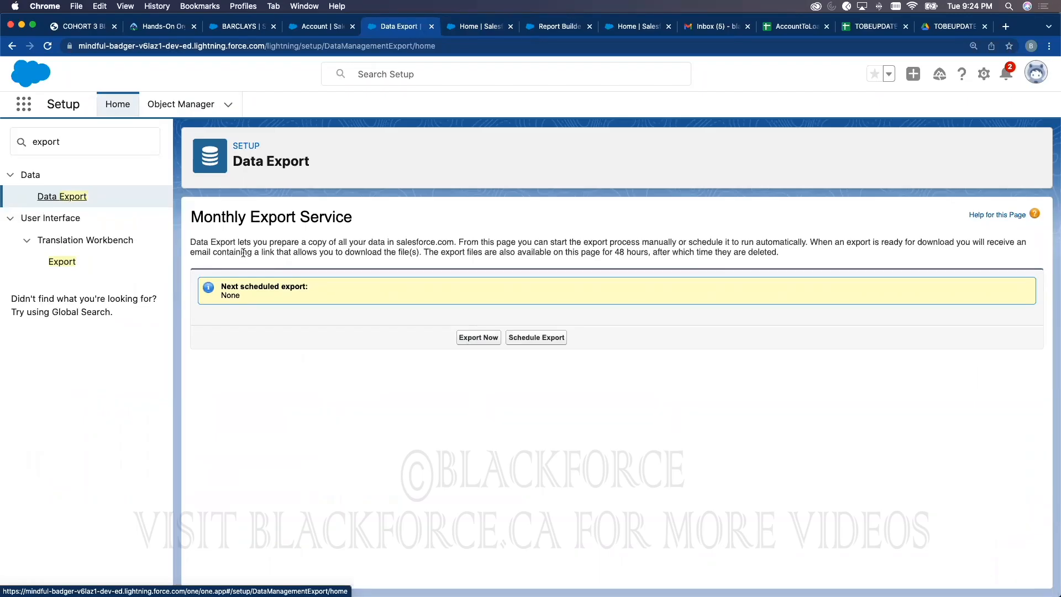
click(479, 337)
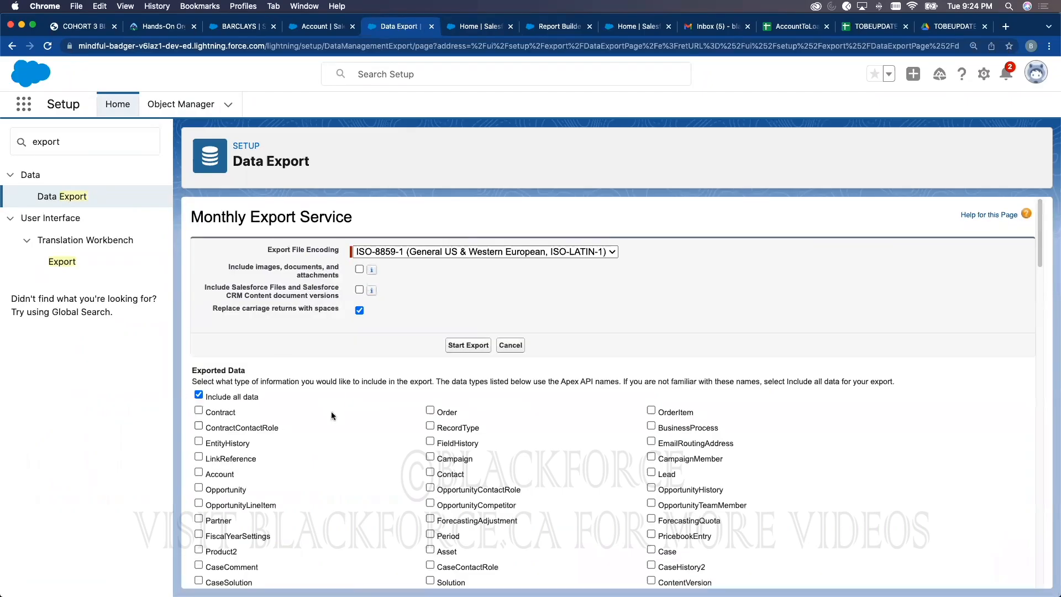
scroll(326, 415, down, 6)
scroll(374, 408, down, 15)
scroll(423, 330, up, 20)
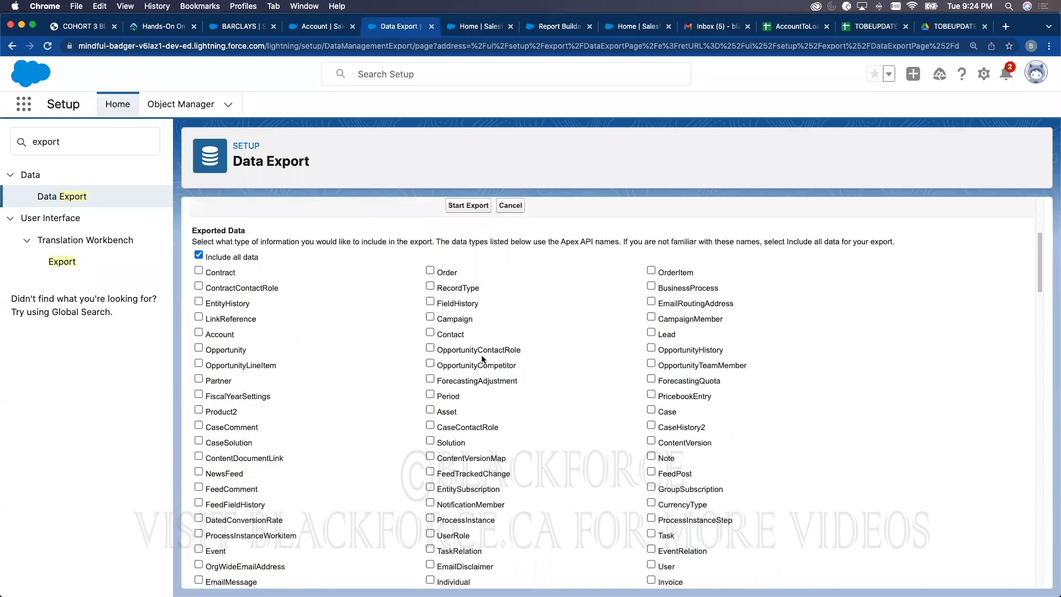
scroll(481, 360, up, 3)
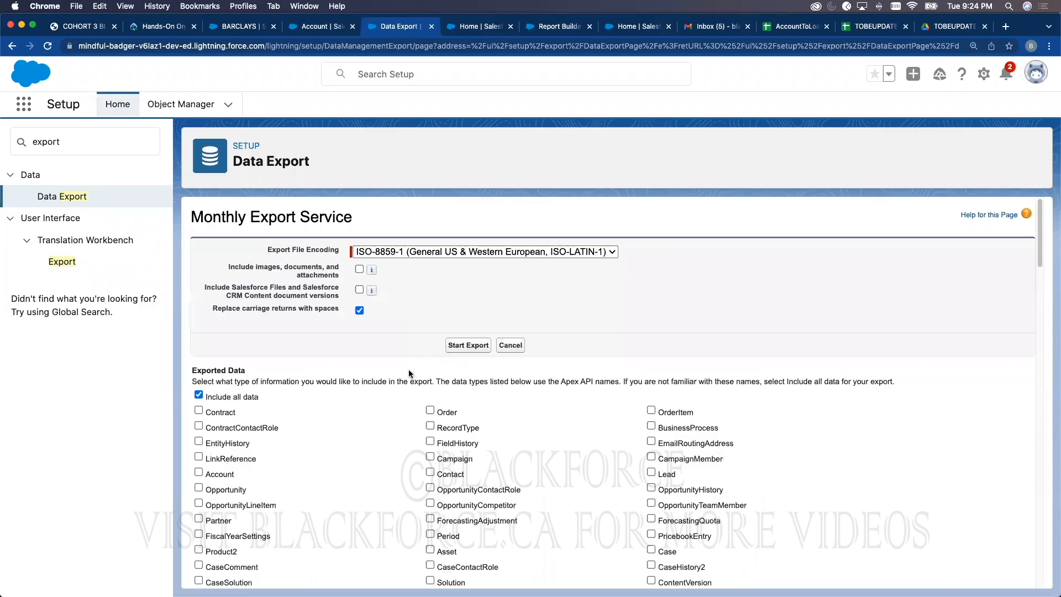
click(74, 199)
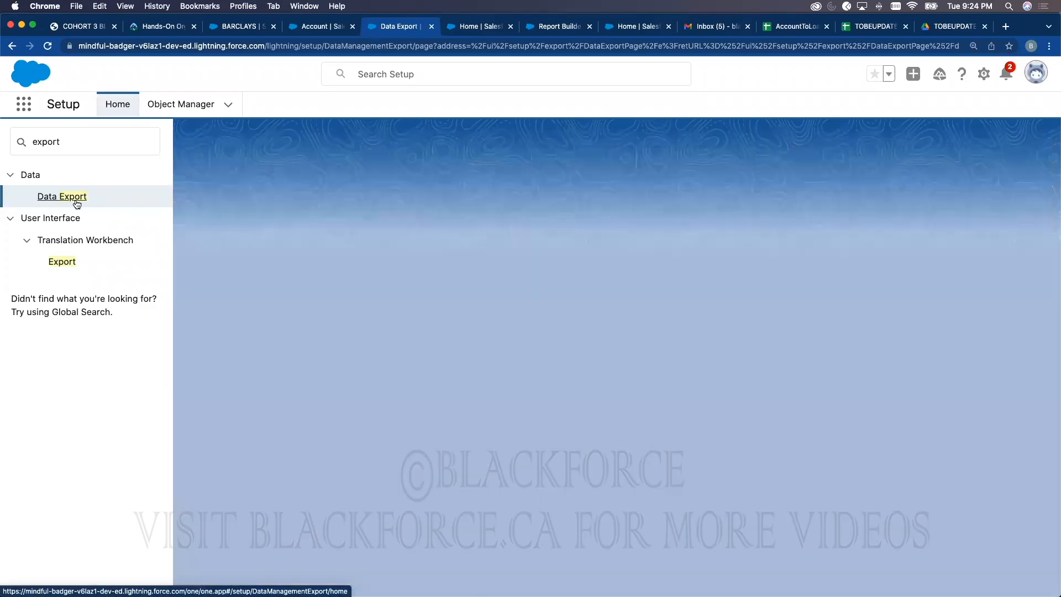
click(527, 338)
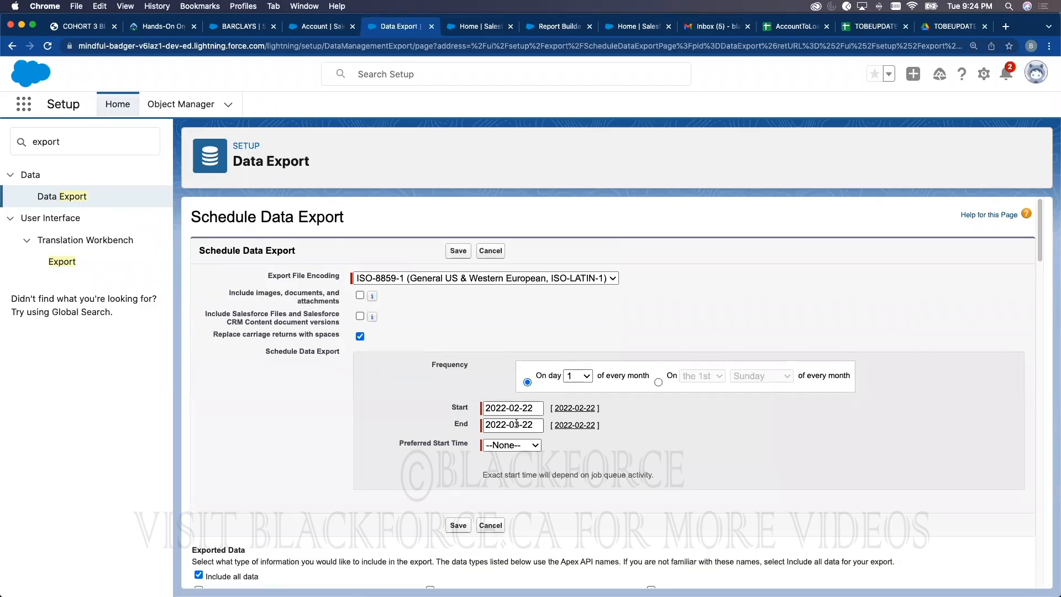
click(658, 382)
click(739, 377)
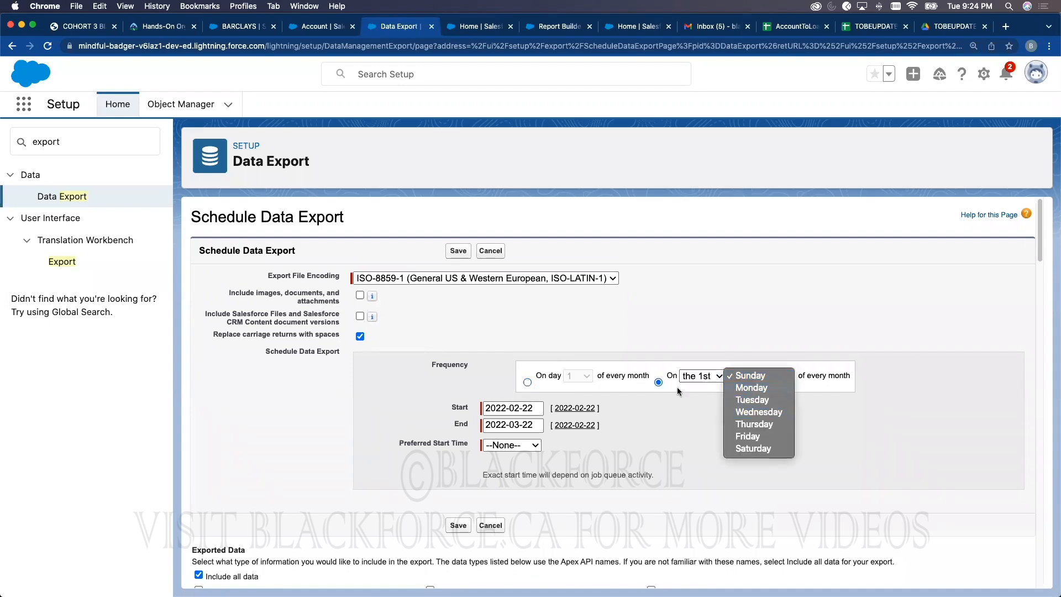
click(671, 408)
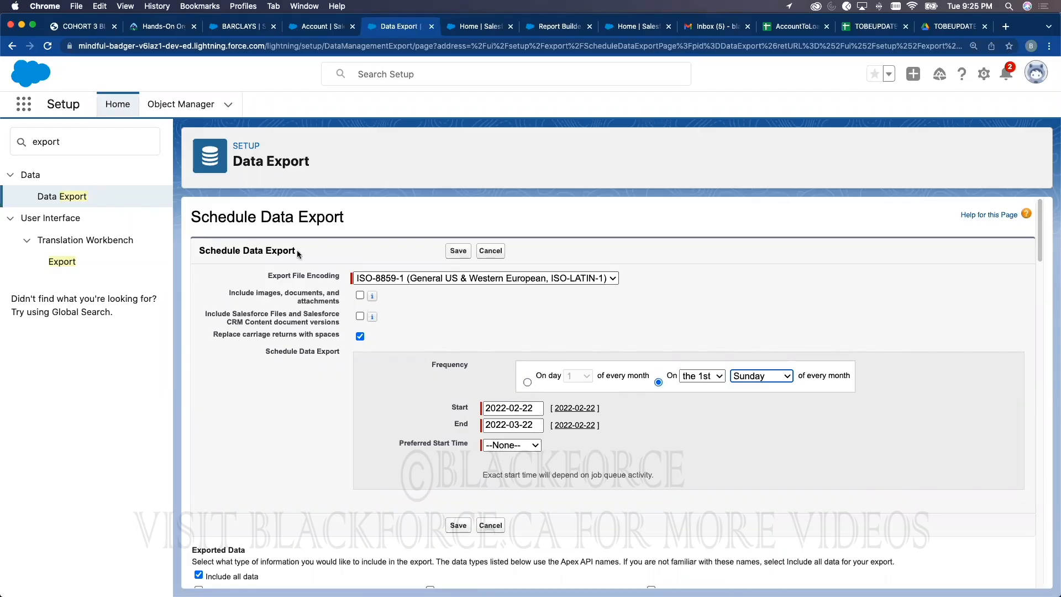
click(62, 196)
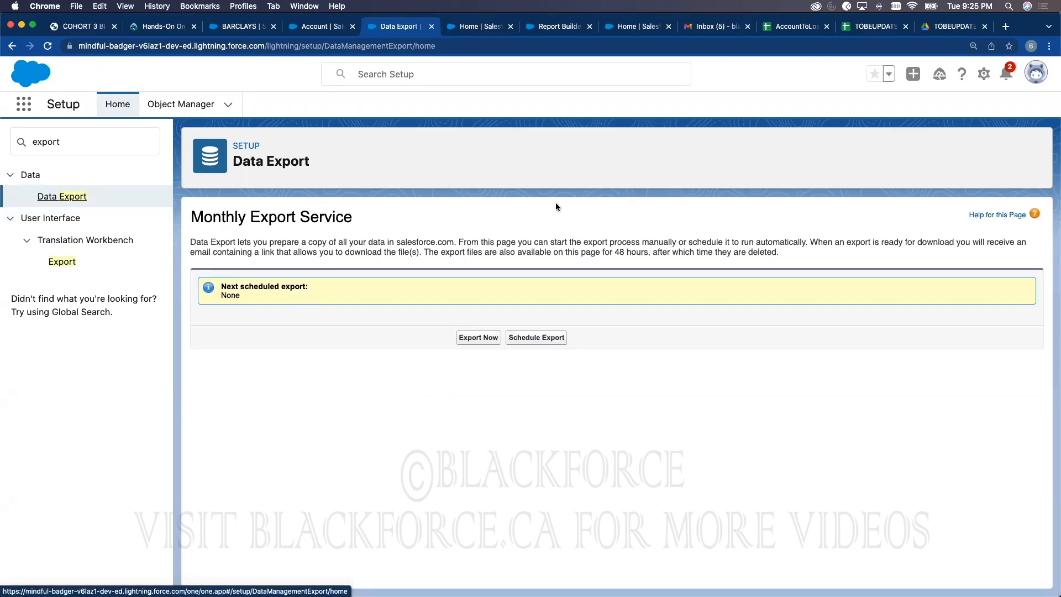
Step: Search Setup Quick Find for 'data loader' and open the Data Loader page
double_click(103, 144)
text(data d)
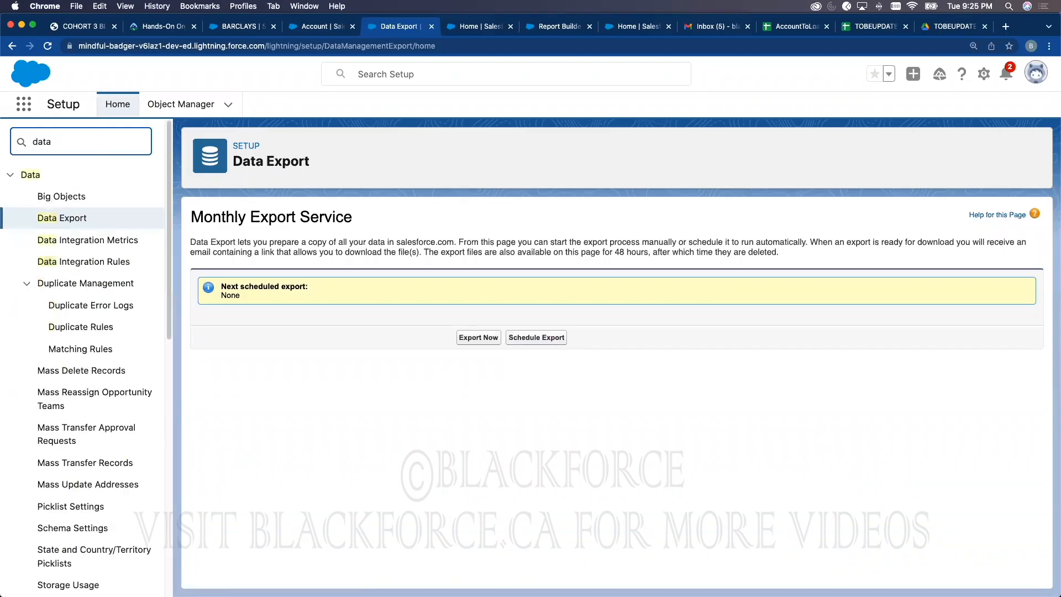
key(BackSpace)
text(loader)
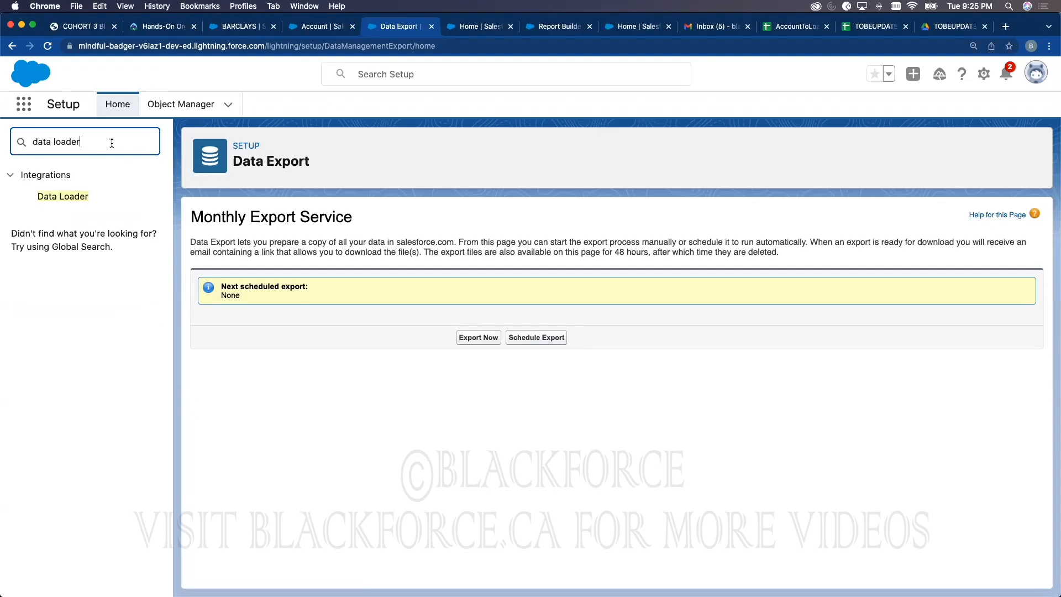
click(85, 196)
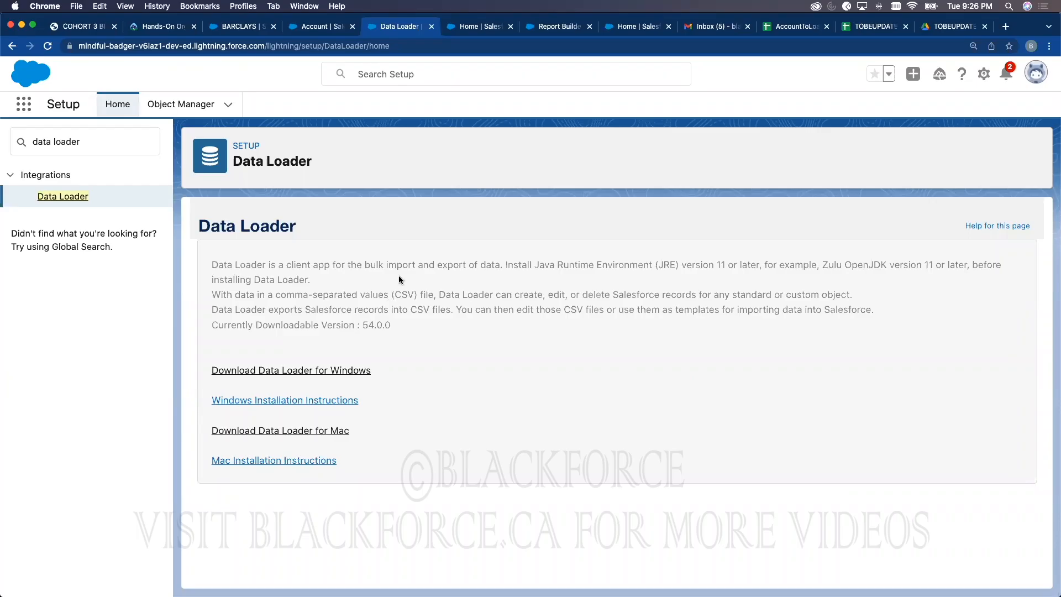
Step: Look at the BARCLAYS account record, then return to the Data Loader page
click(313, 27)
click(221, 27)
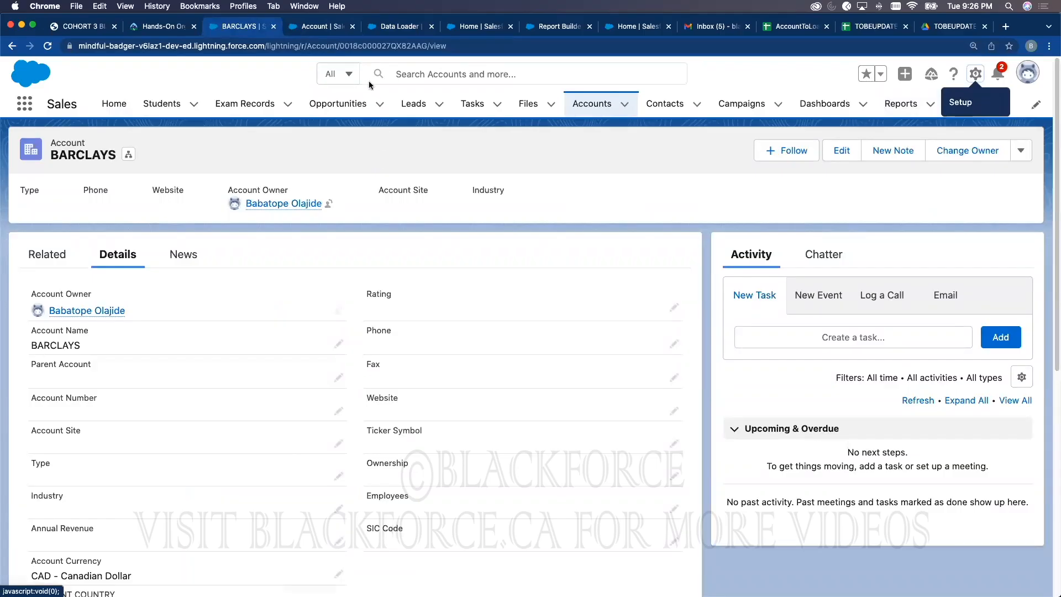
click(398, 26)
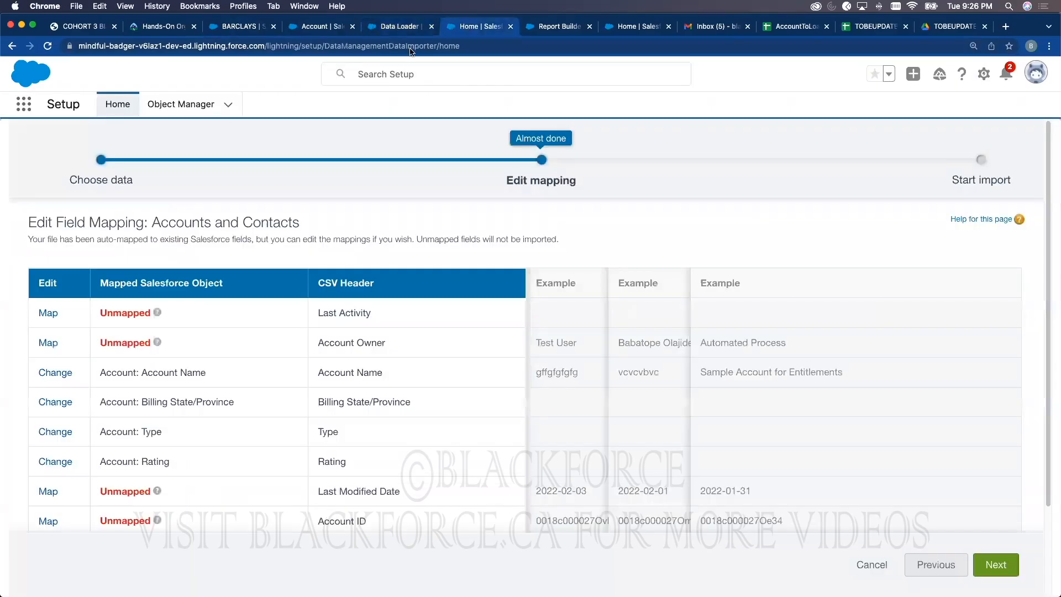
Step: Launch the Data Import Wizard from Setup and choose Accounts and Contacts
click(467, 27)
click(119, 110)
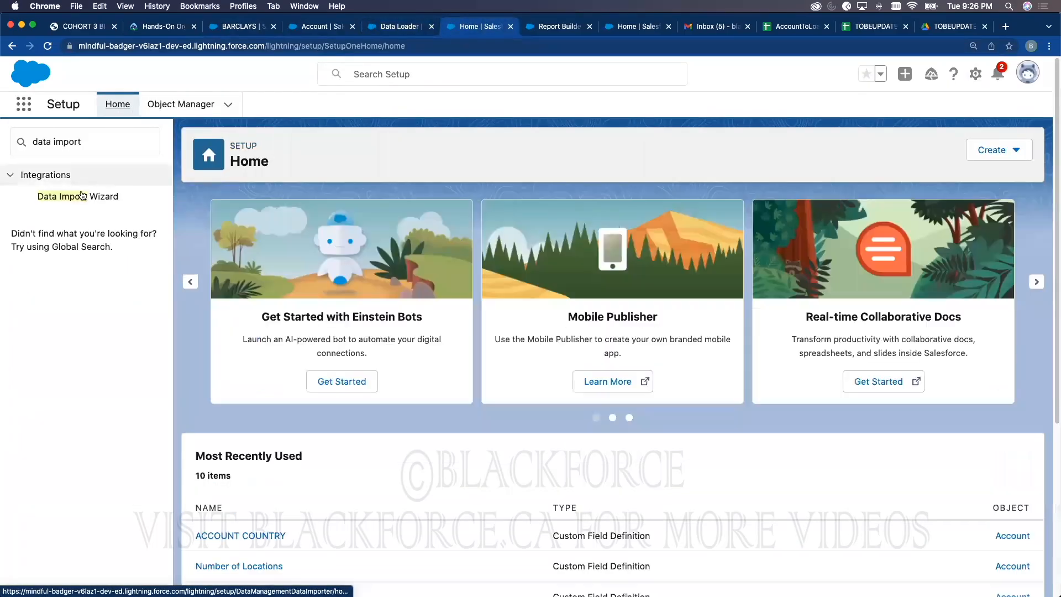
click(89, 205)
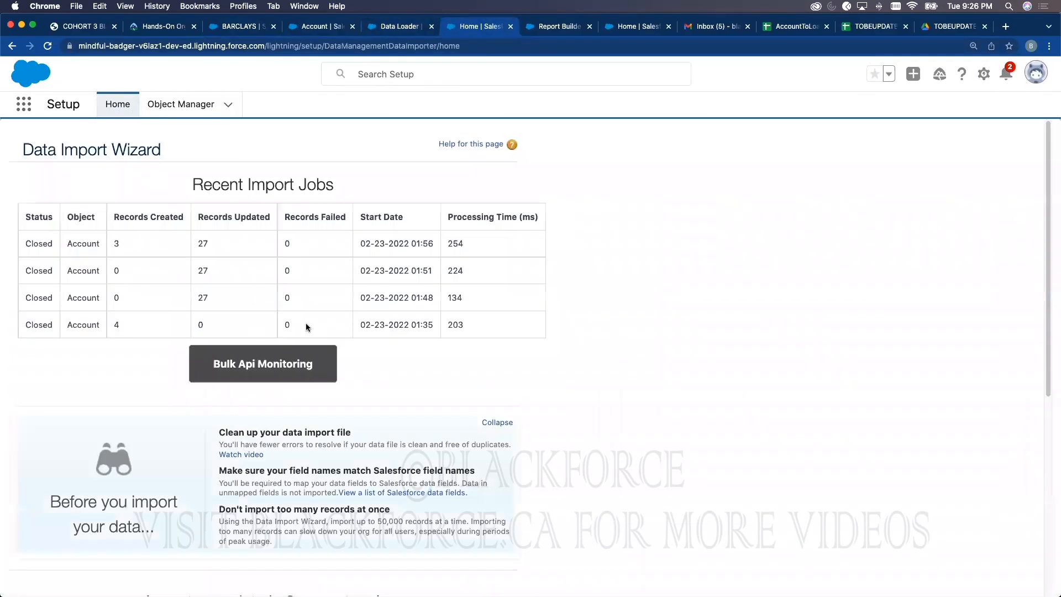
scroll(334, 332, down, 7)
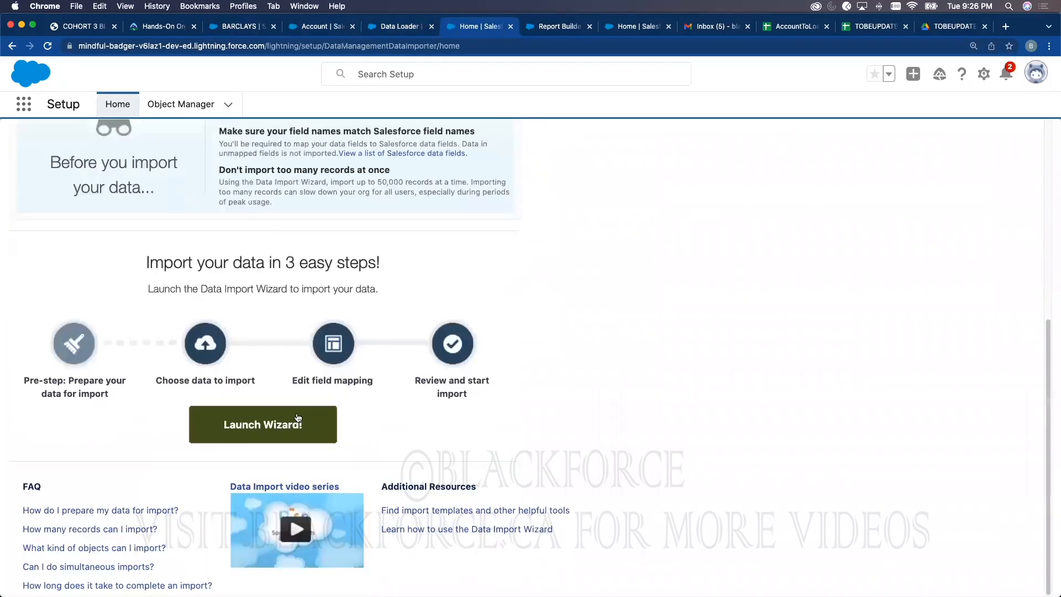
click(299, 417)
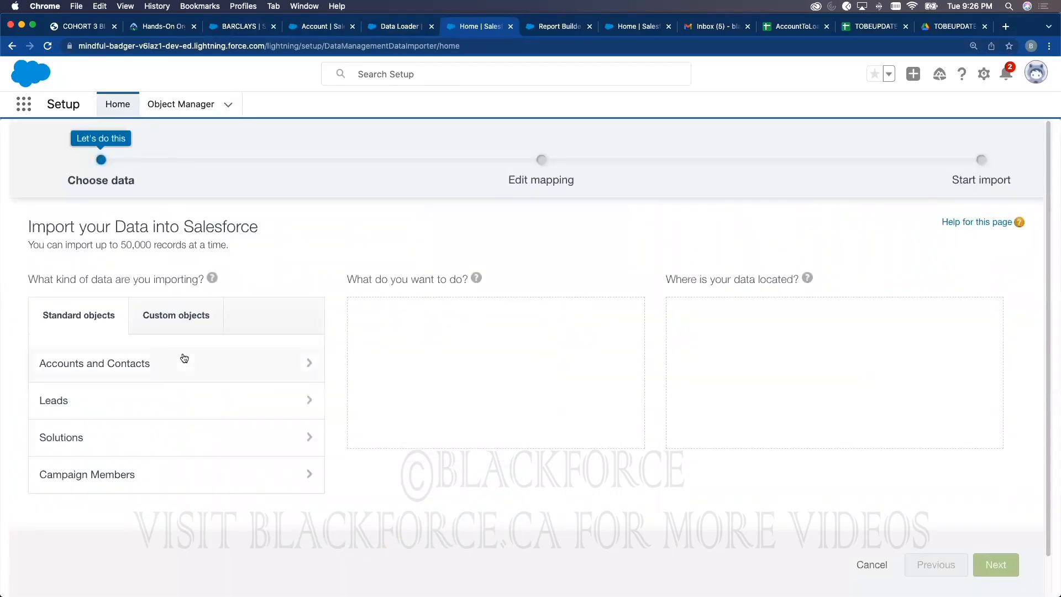
click(183, 359)
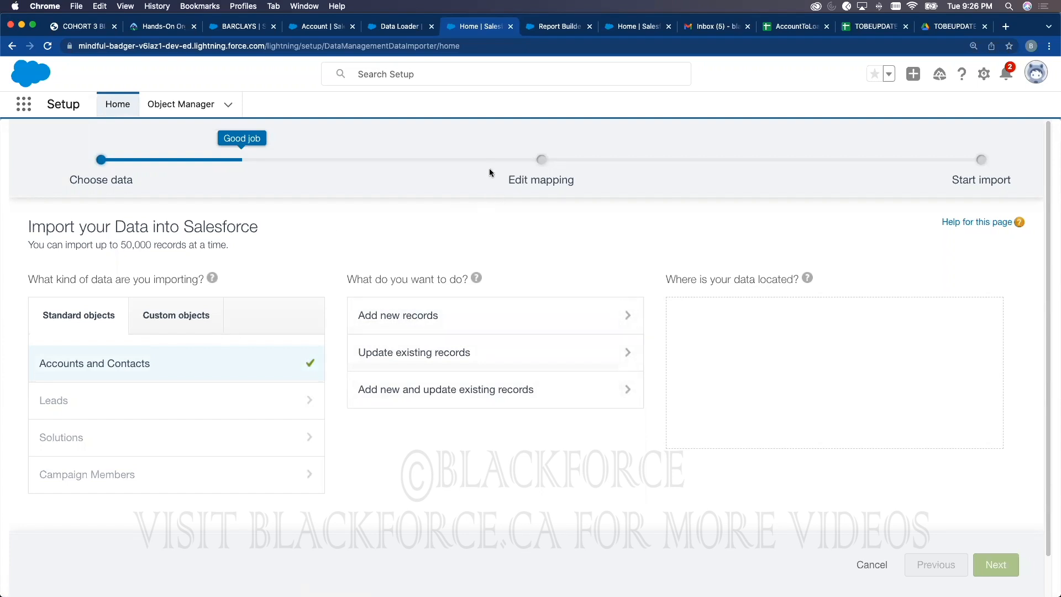
key(super+Tab)
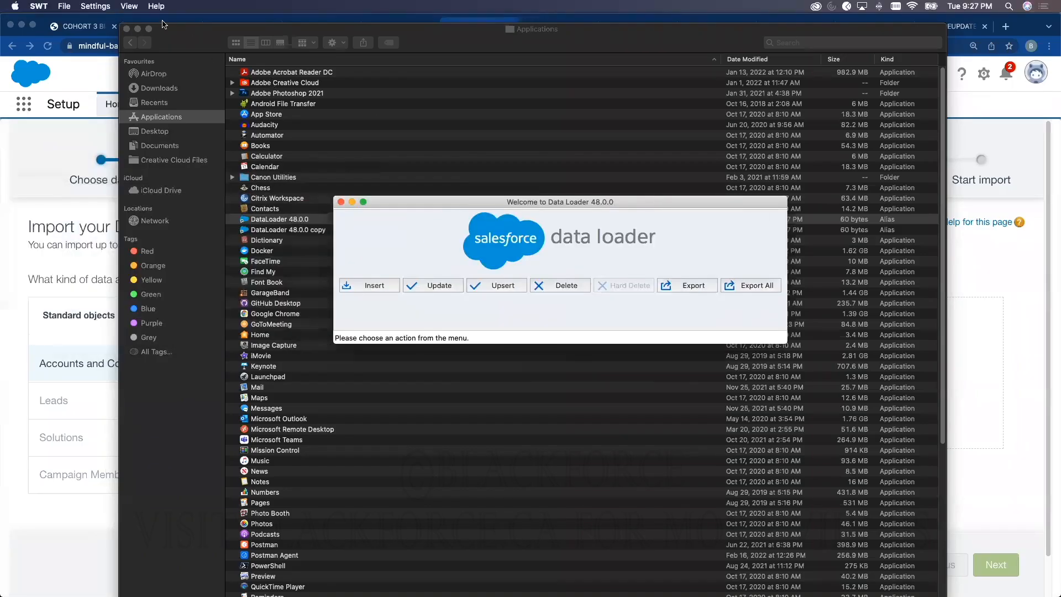
Step: Minimise the Applications window and reposition the Data Loader welcome window on screen
click(138, 29)
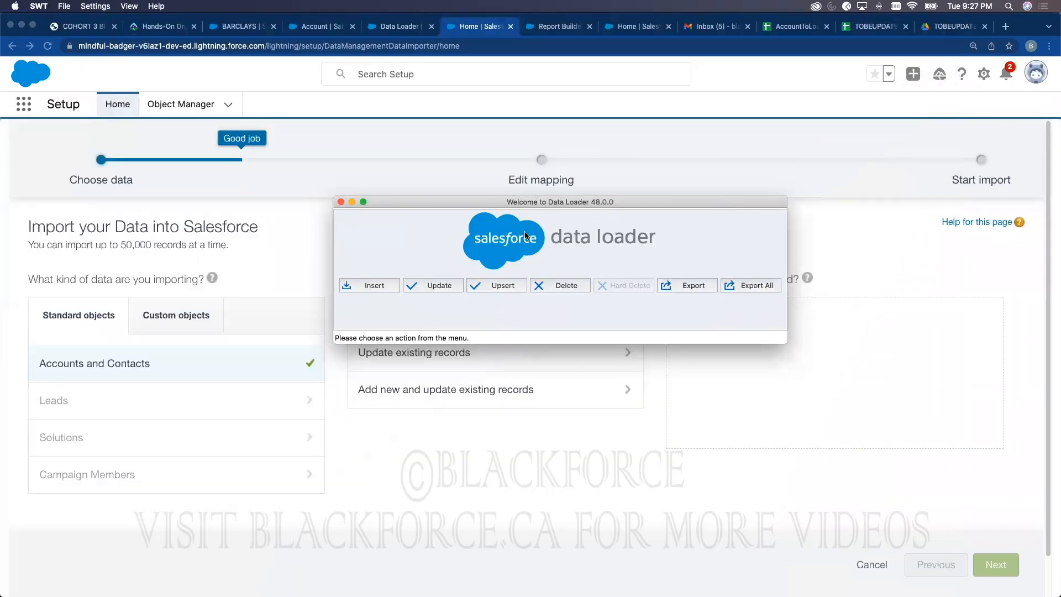
drag(532, 209, 604, 129)
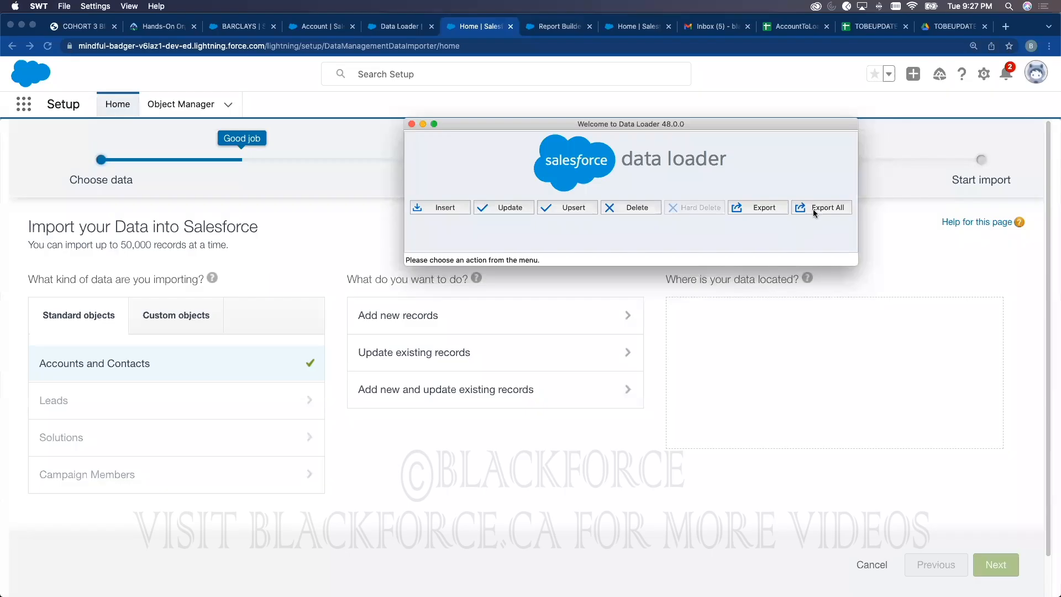
drag(616, 124, 596, 223)
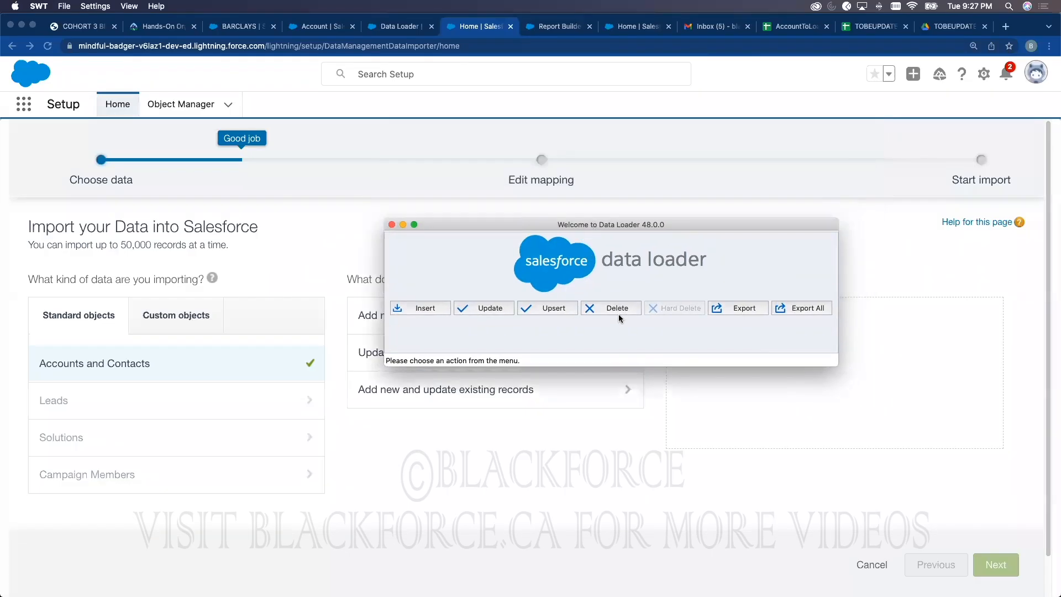
Step: Bring Chrome back to the front and select part of the record ID in the address bar
click(243, 27)
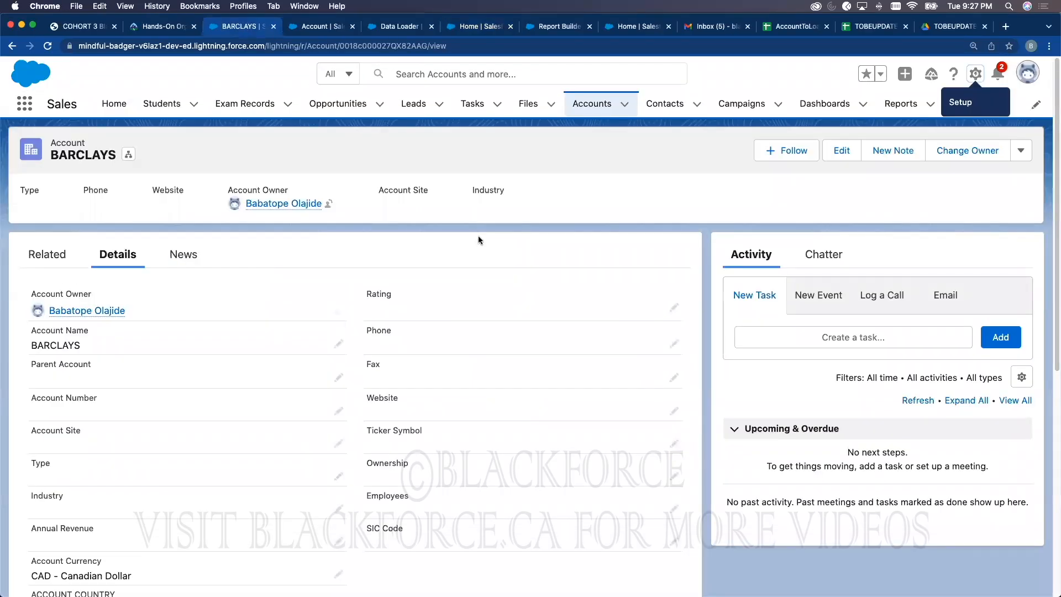
key(ctrl+Up)
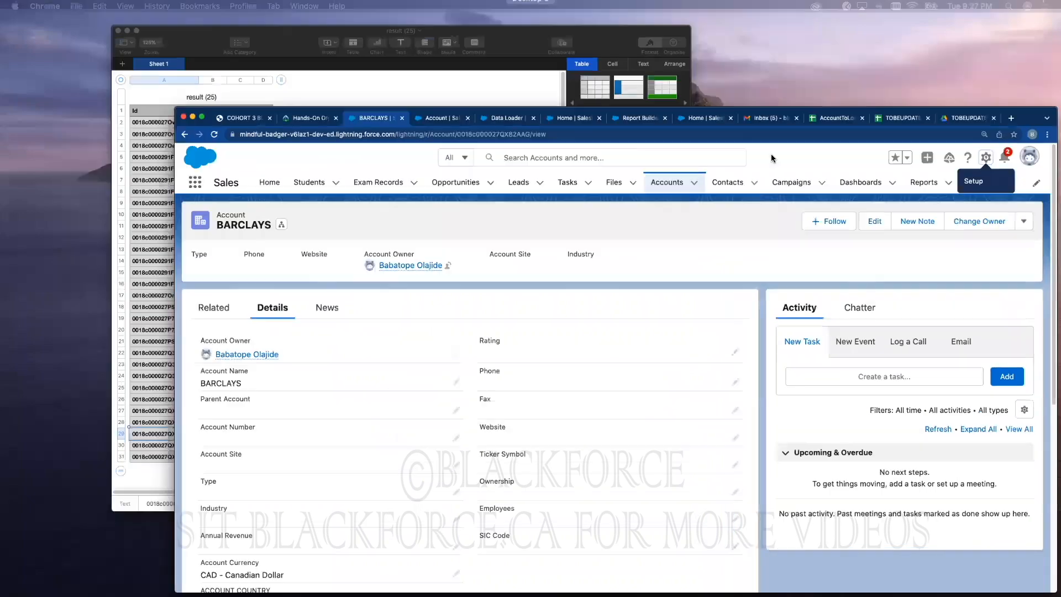
key(ctrl+Up)
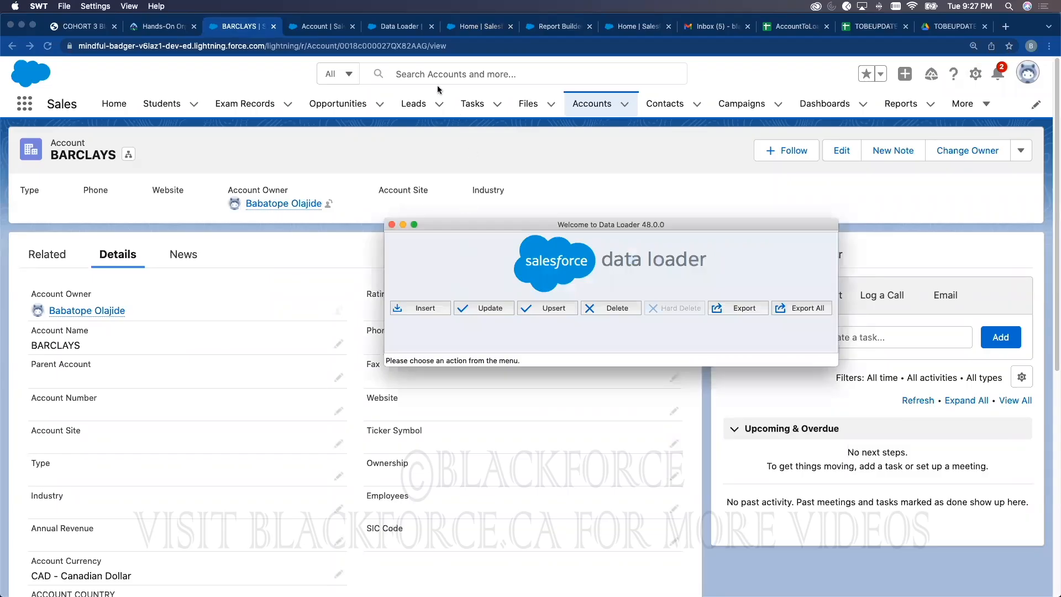
click(341, 46)
click(341, 46)
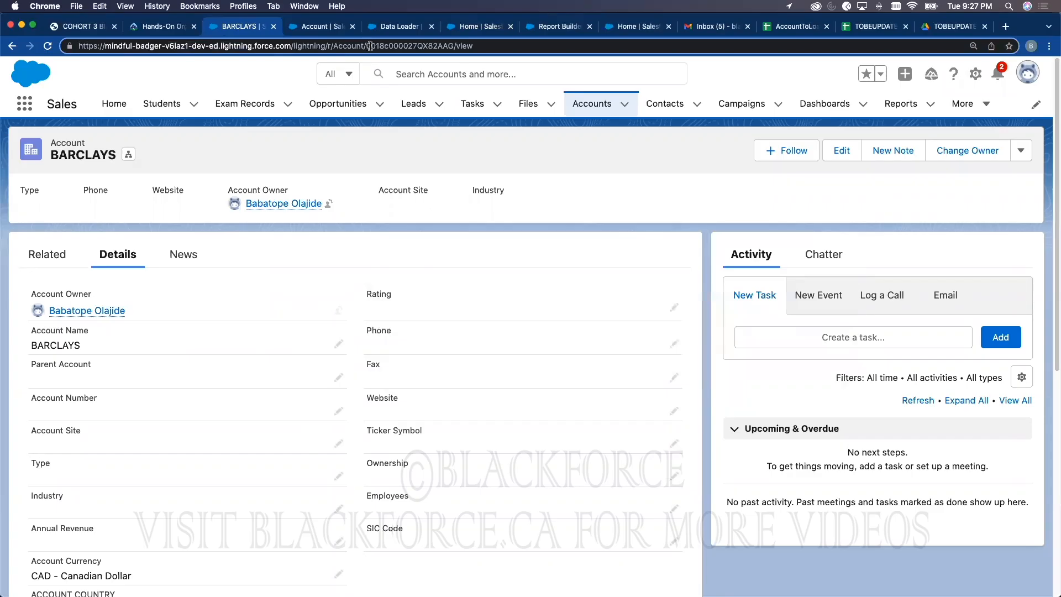
drag(370, 45, 443, 44)
Step: Switch to the TOBEUPDATEDACCOUNT2 spreadsheet and select rows 25–28
click(805, 32)
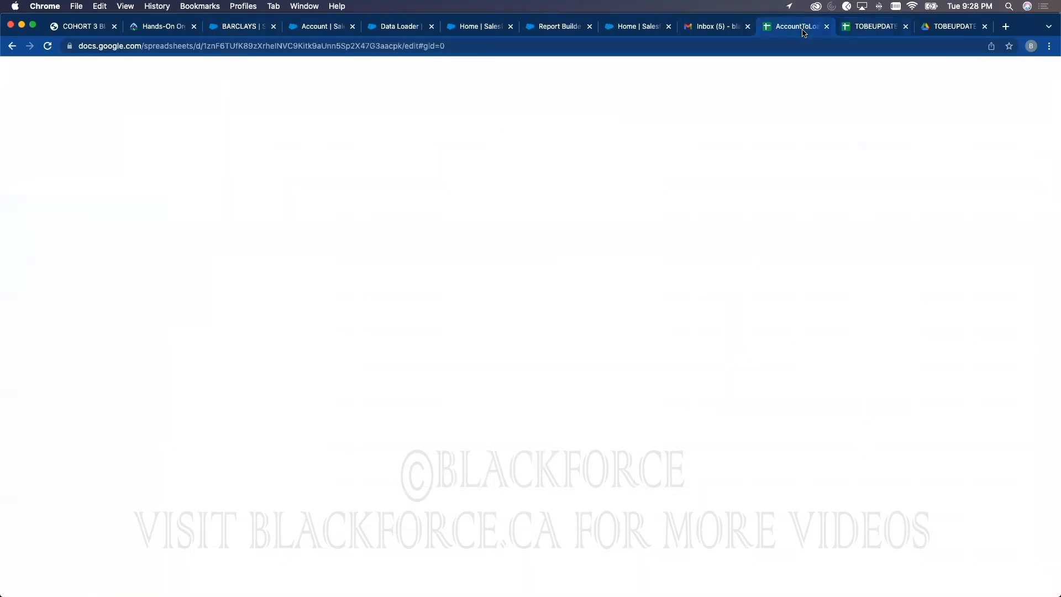
click(854, 26)
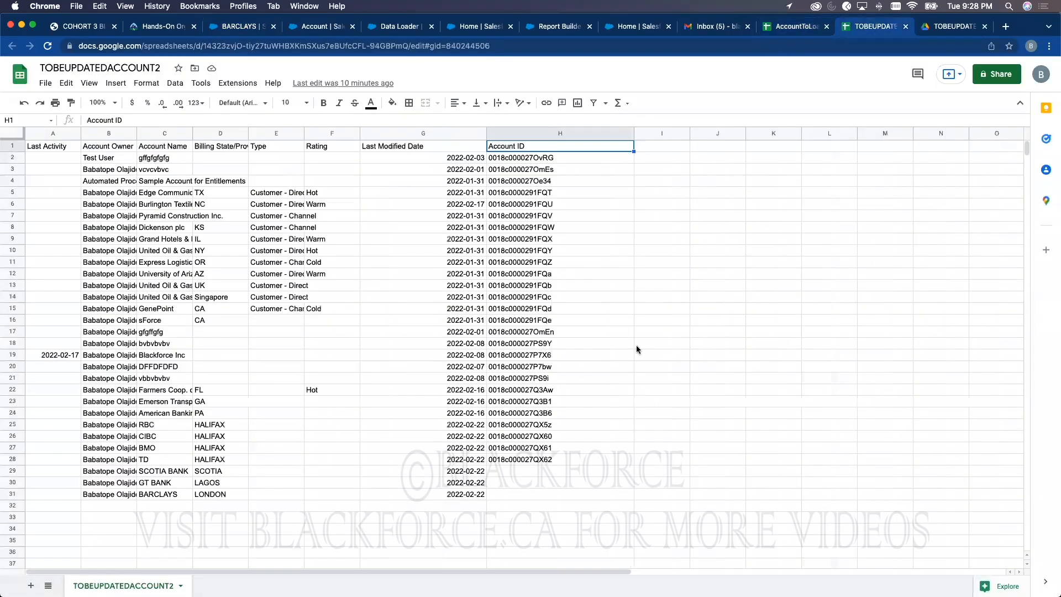
click(14, 424)
drag(13, 425, 12, 470)
shift+click(13, 471)
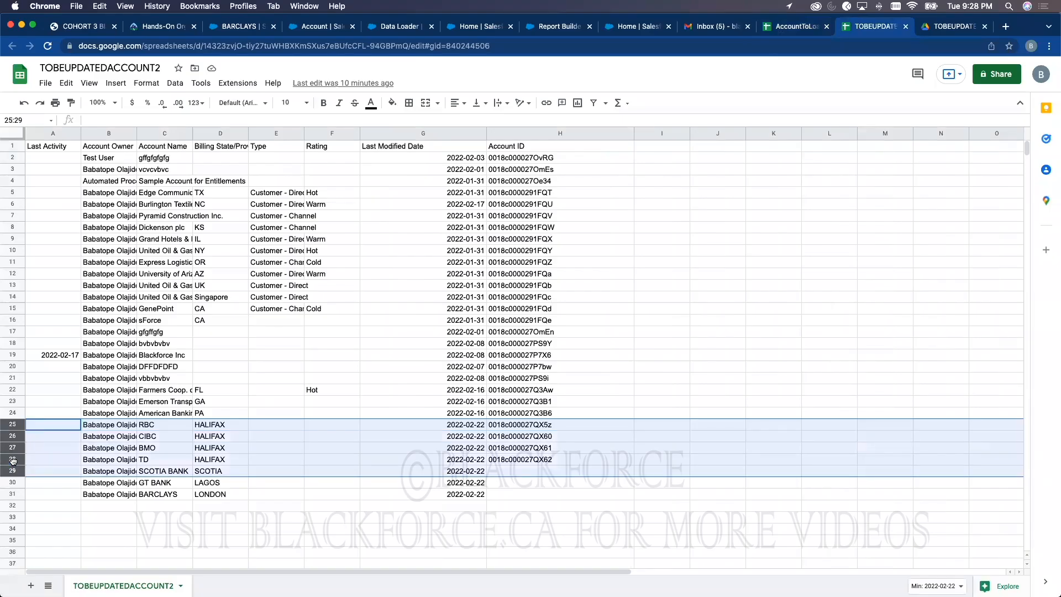
click(104, 464)
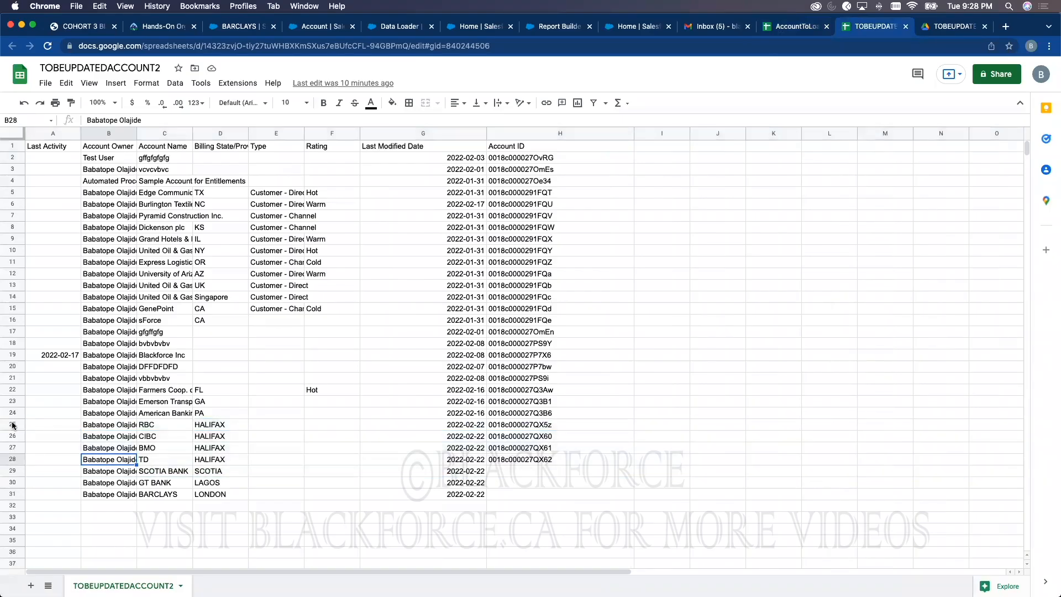
click(13, 425)
shift+click(12, 460)
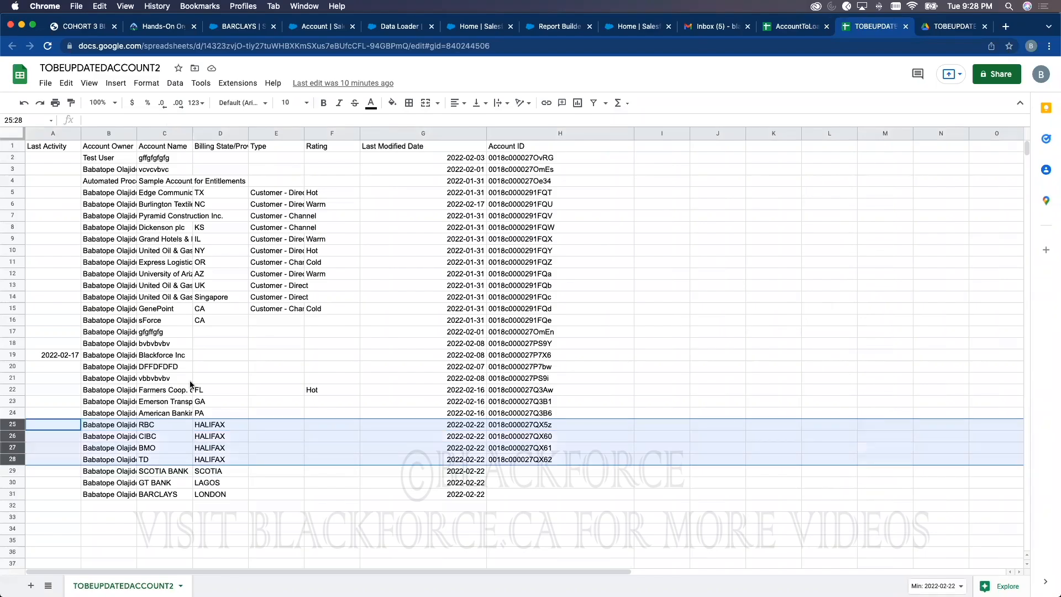
Step: Fill the RBC, CIBC, BMO and TD rows red, then bring Data Loader to the front
click(392, 103)
click(408, 208)
click(507, 425)
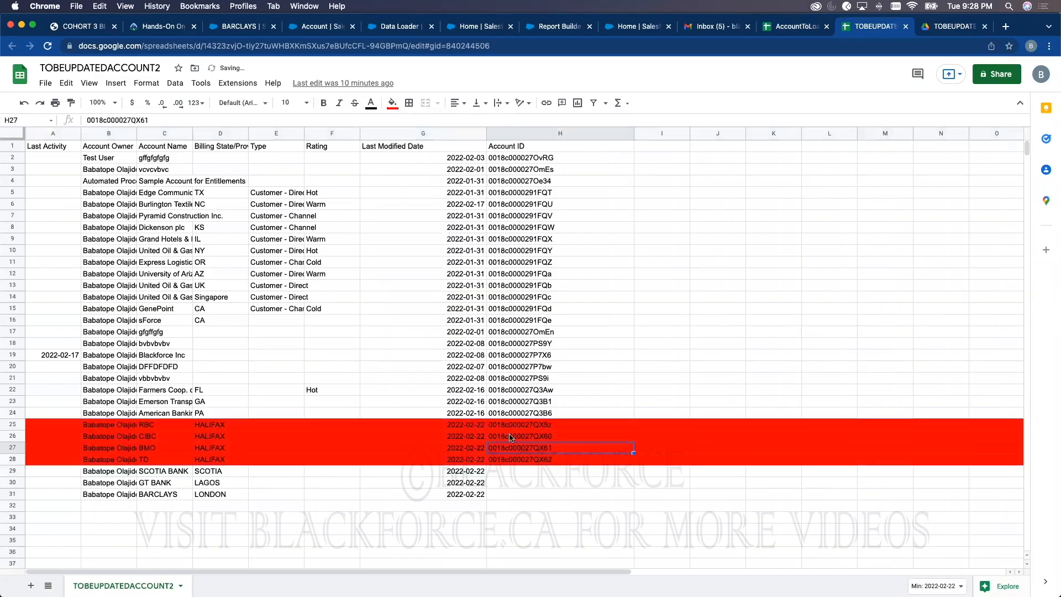
click(508, 459)
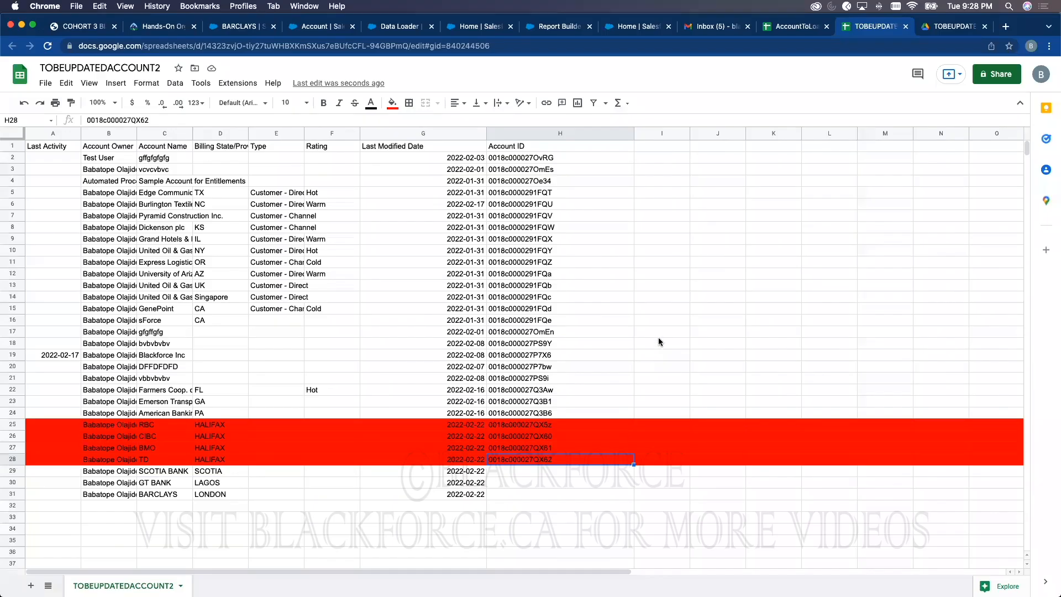
key(ctrl+Up)
click(774, 144)
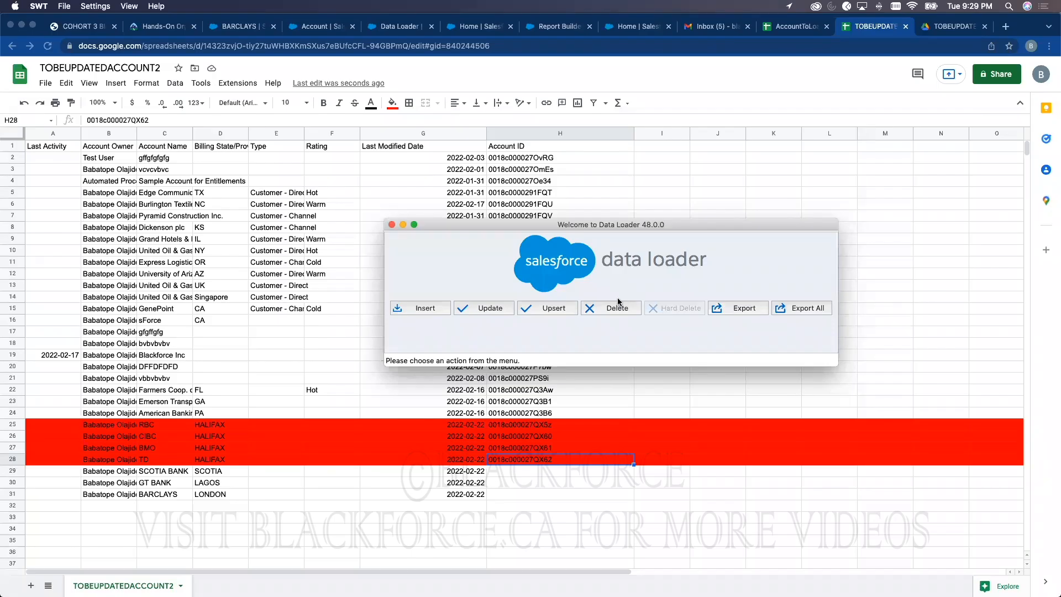
Step: Find the Recycle Bin through an App Launcher search for 'recy' and switch to the Org Recycle Bin view
click(243, 28)
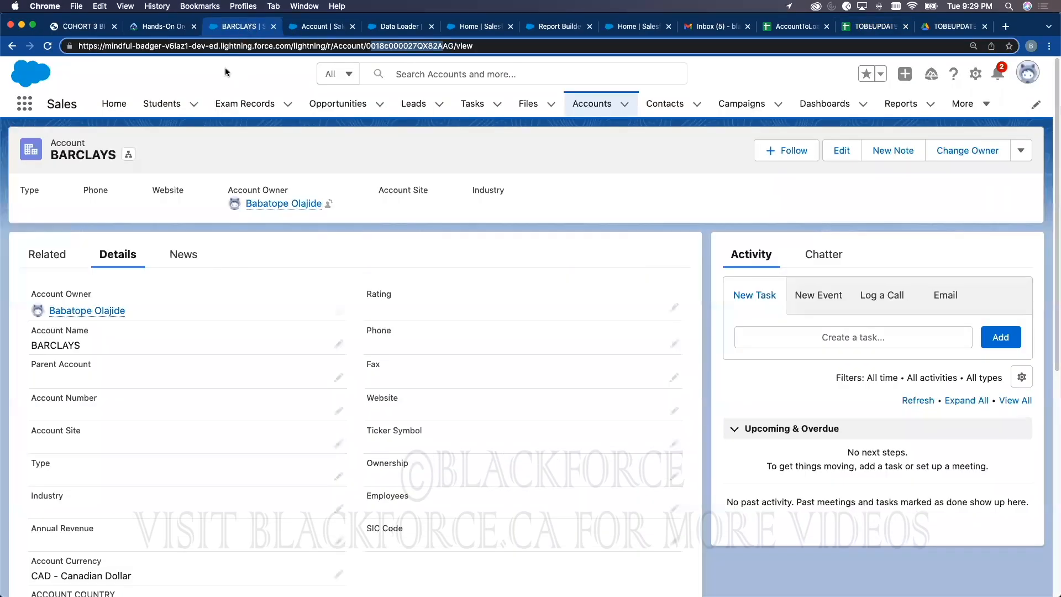
click(22, 103)
text(r)
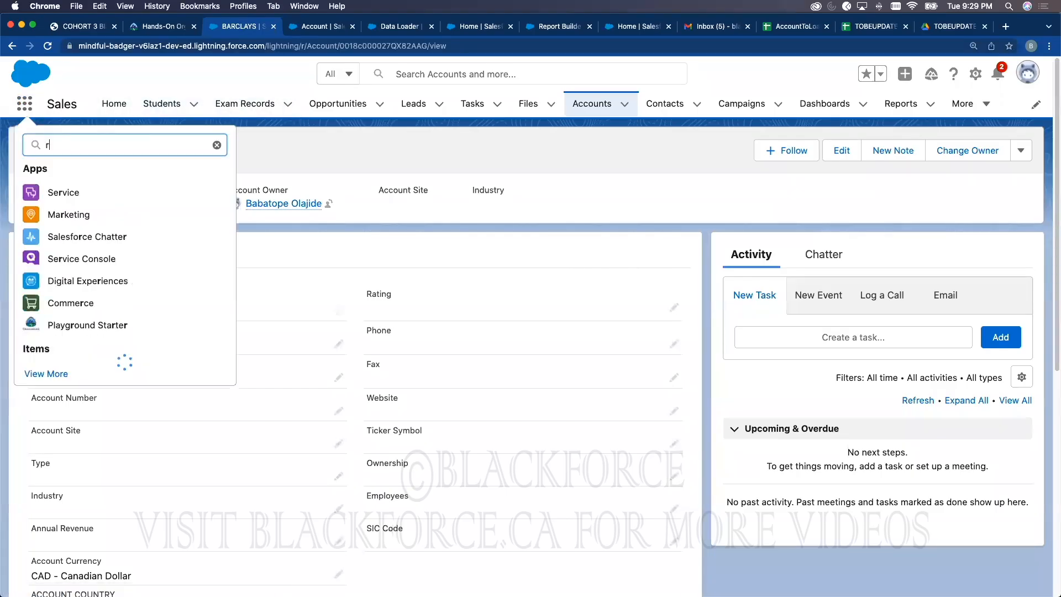
text(ecy)
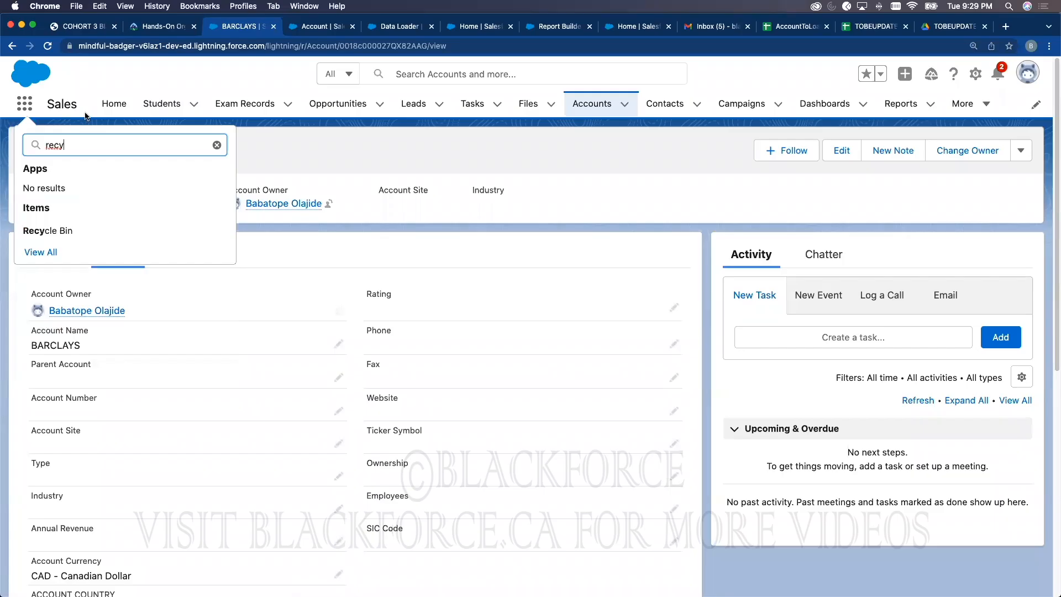
click(54, 229)
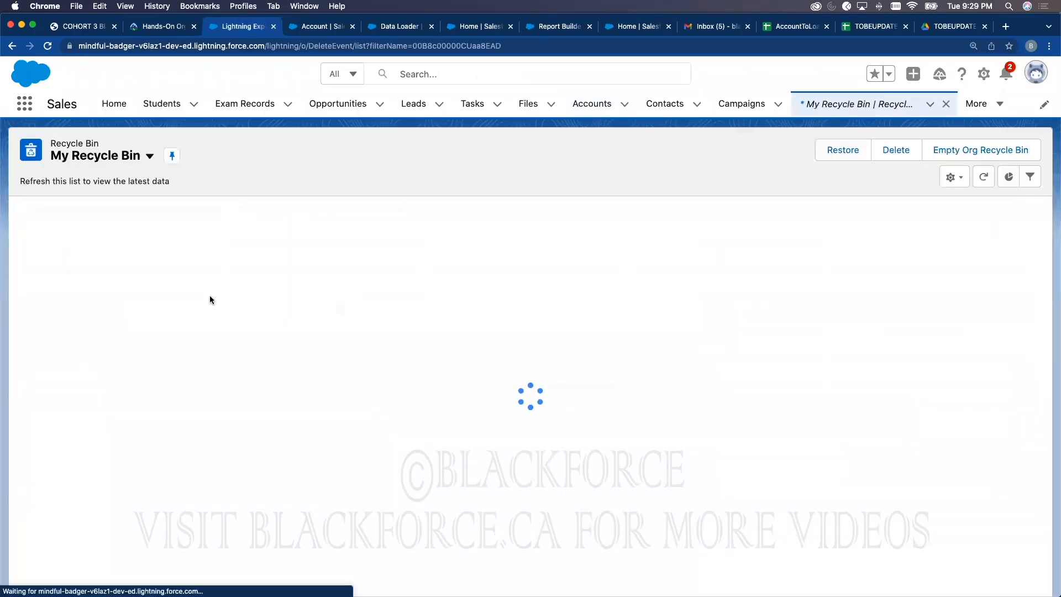
click(135, 158)
click(115, 227)
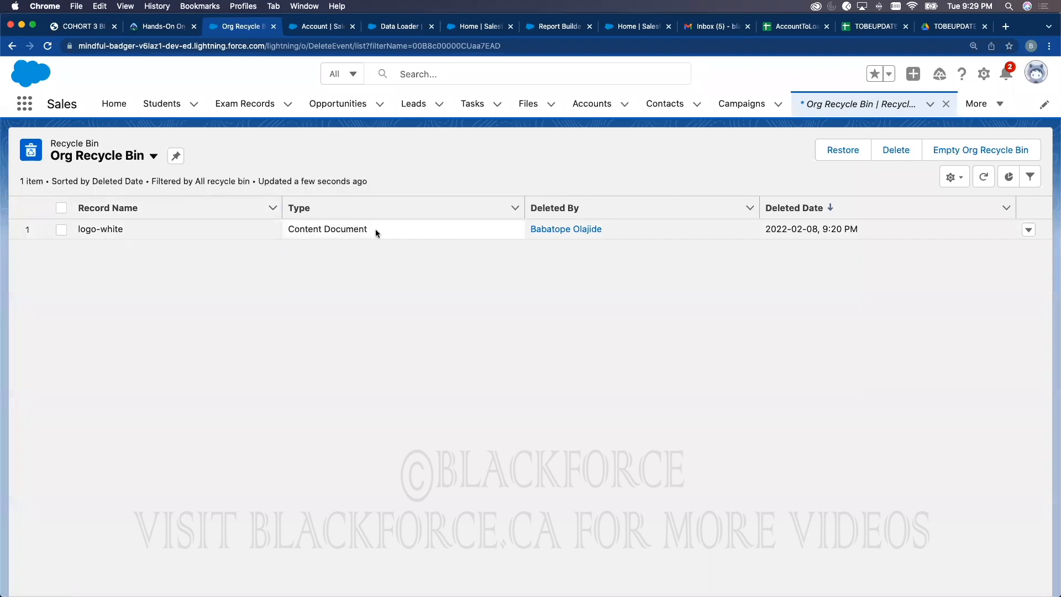
Step: Open the American Banking Corp. account from the Accounts list in the Sales app
click(307, 29)
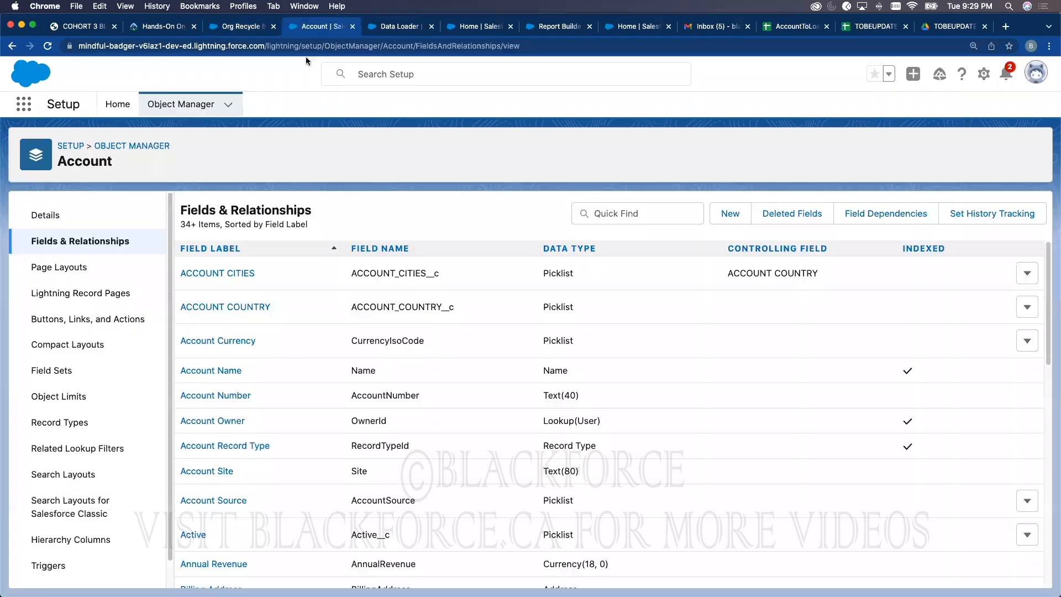
click(24, 104)
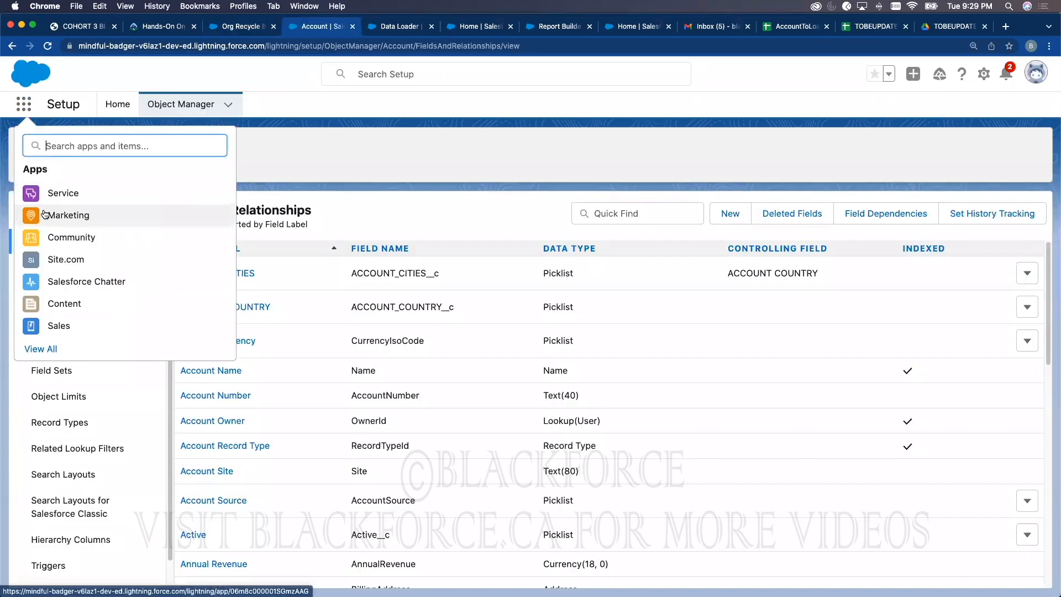
click(52, 325)
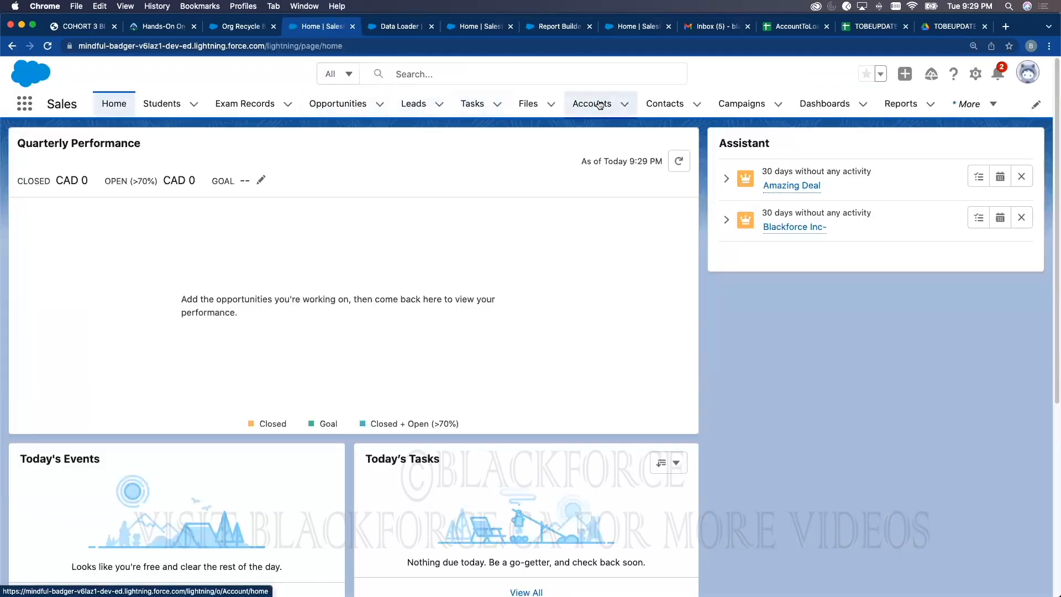
click(593, 104)
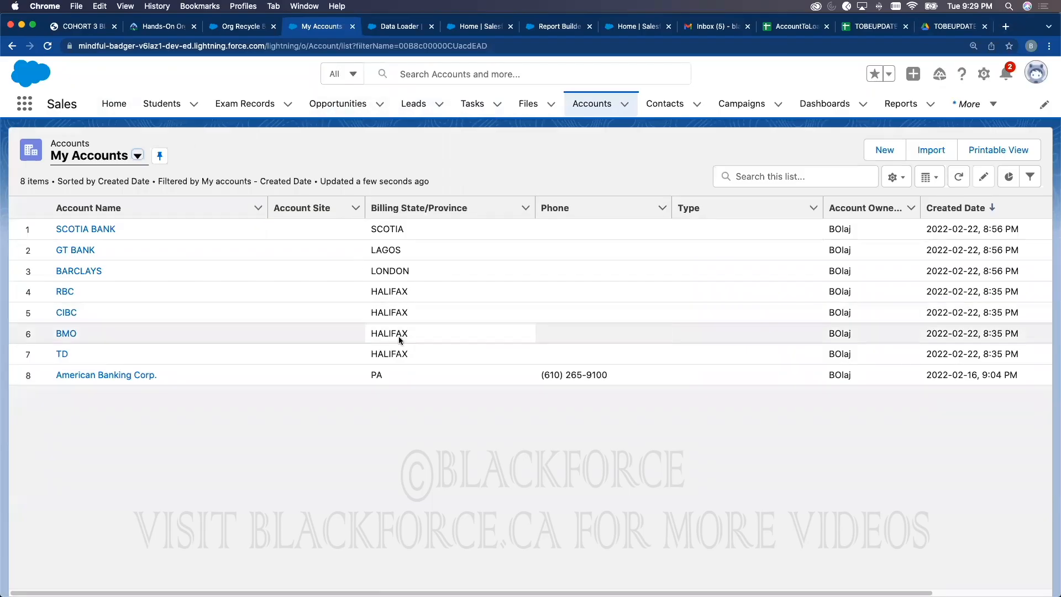
click(106, 375)
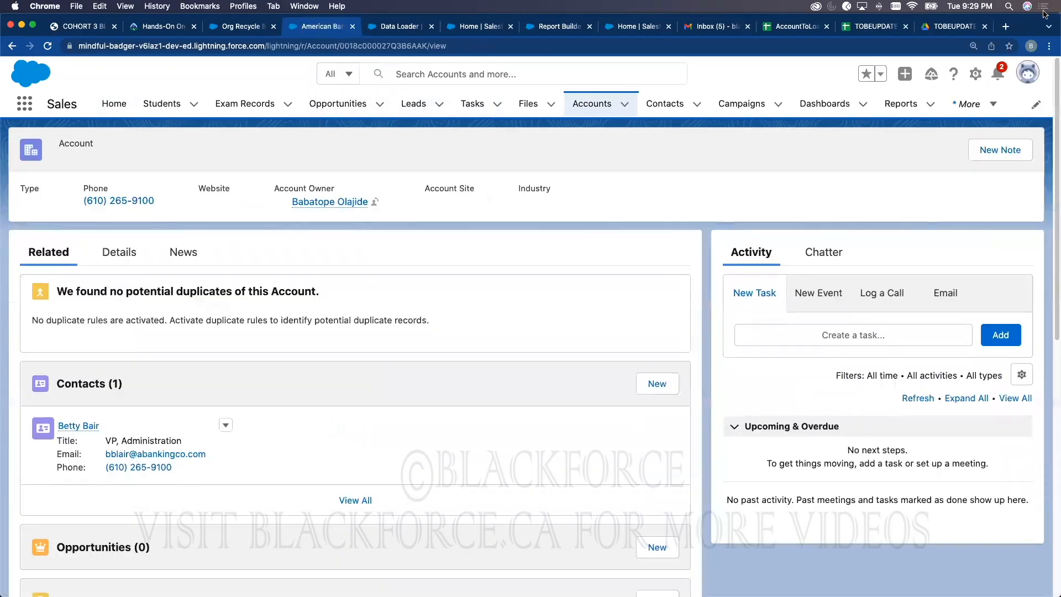
Step: Delete American Banking Corp. and reload the Org Recycle Bin to show it
click(1022, 151)
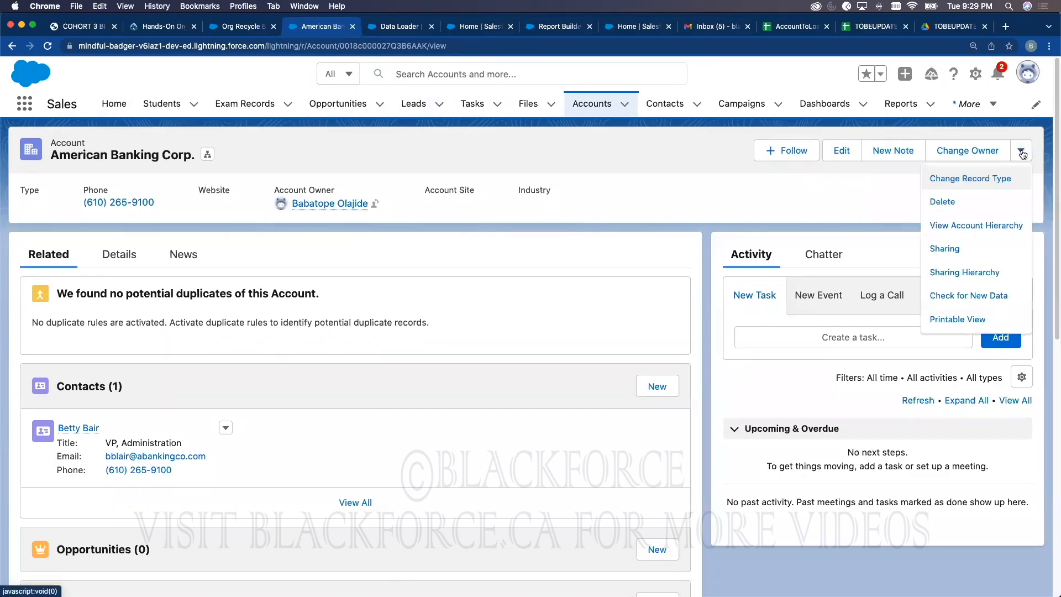
click(968, 201)
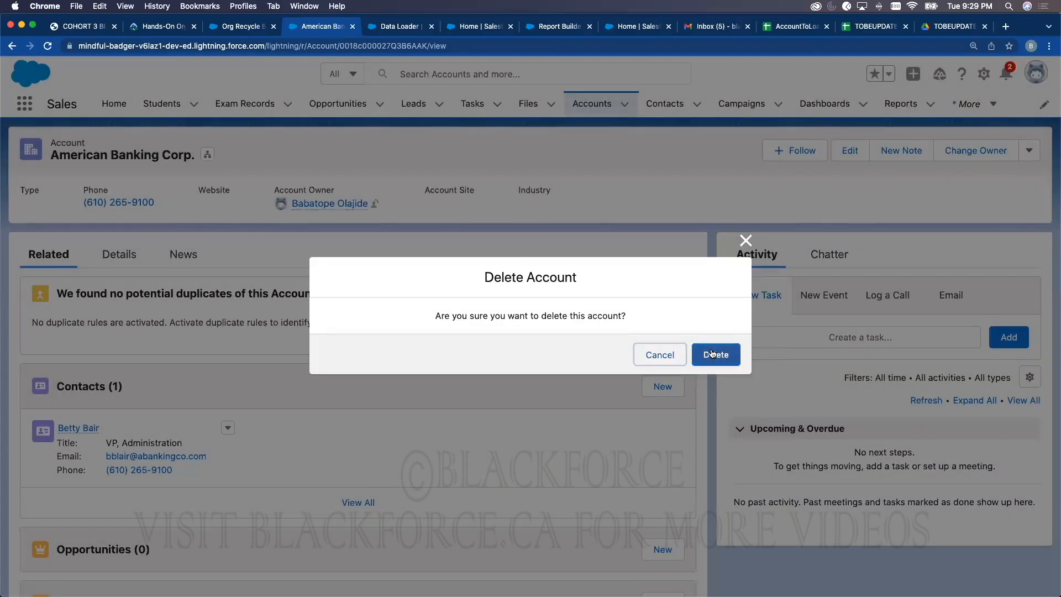
click(713, 355)
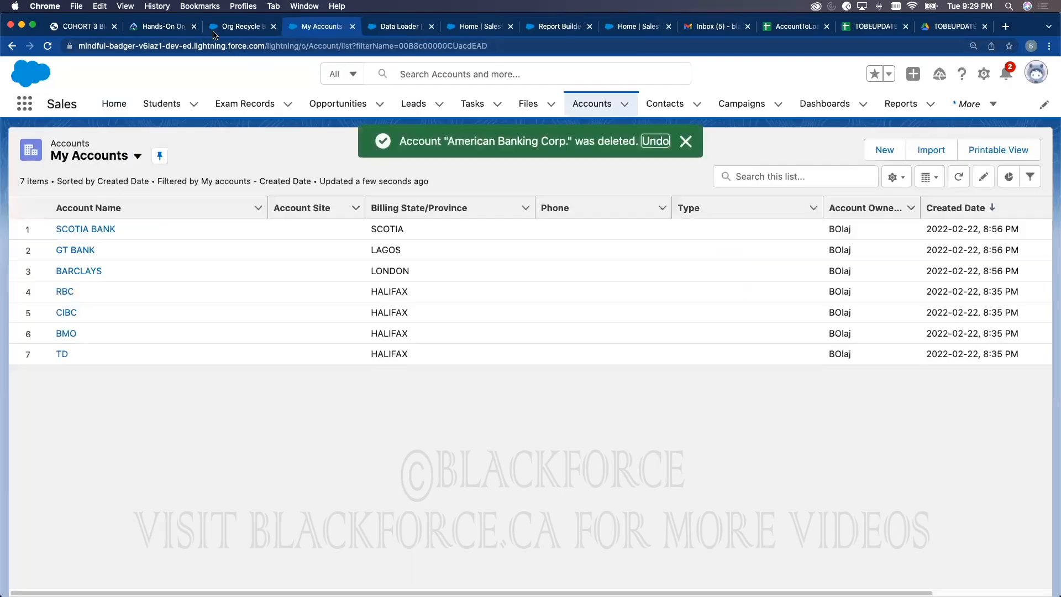
click(241, 26)
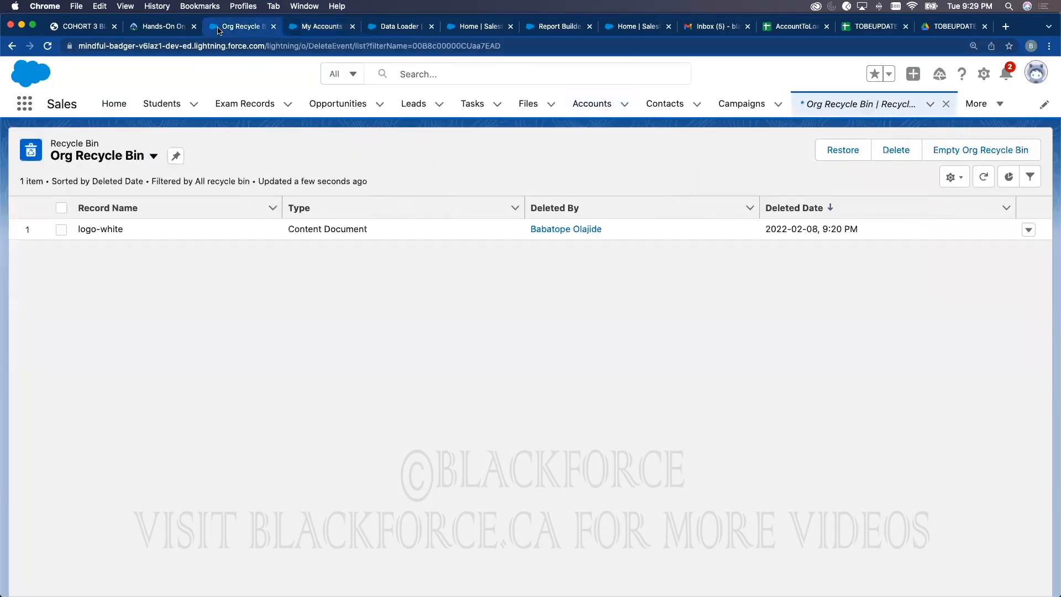
click(47, 46)
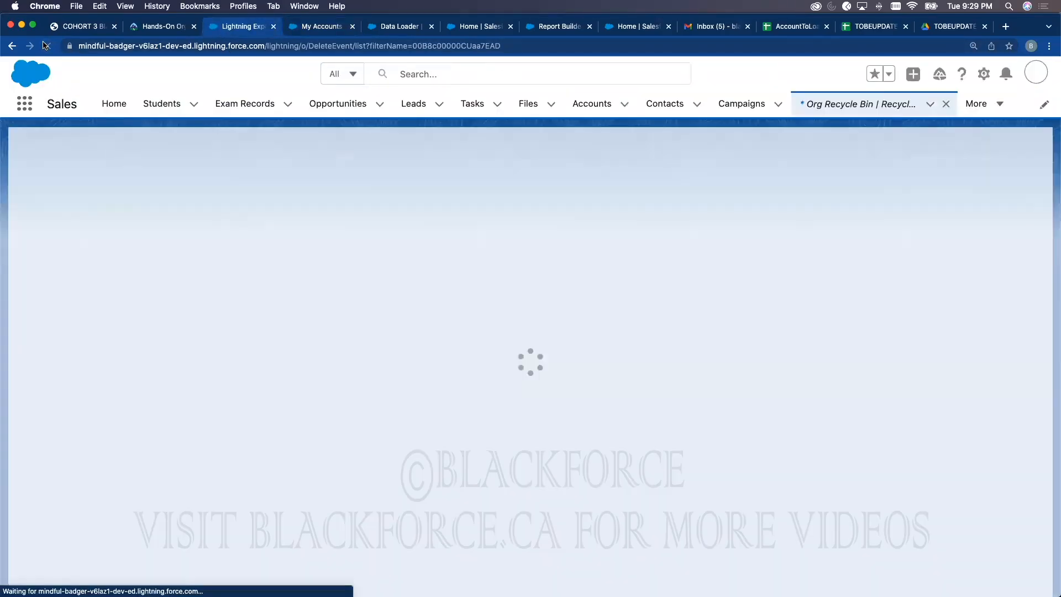
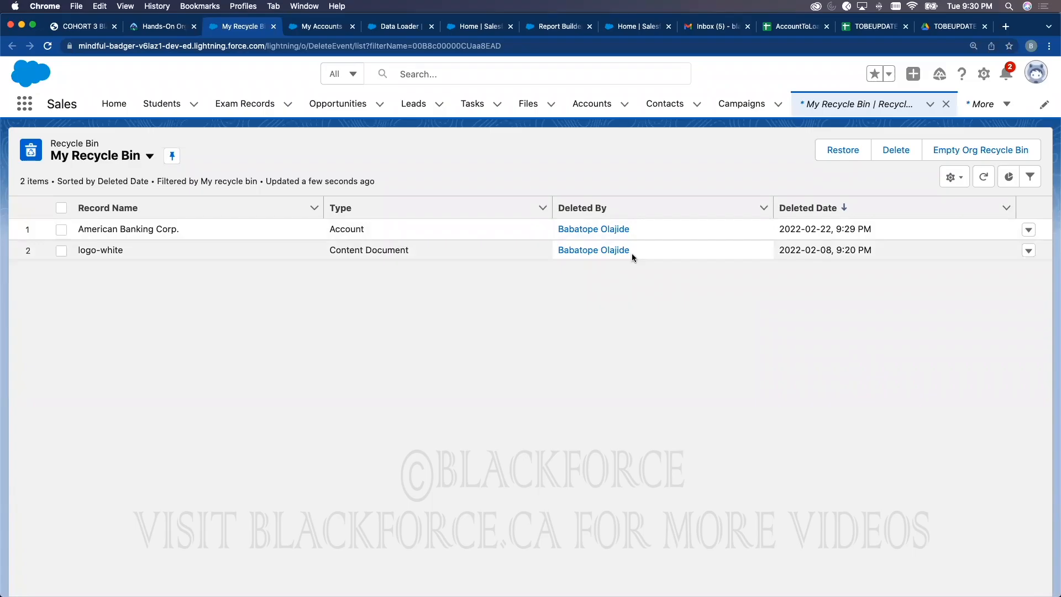
Step: Tick the American Banking Corp. row in the Recycle Bin without restoring it, then bring Data Loader forward
click(1028, 231)
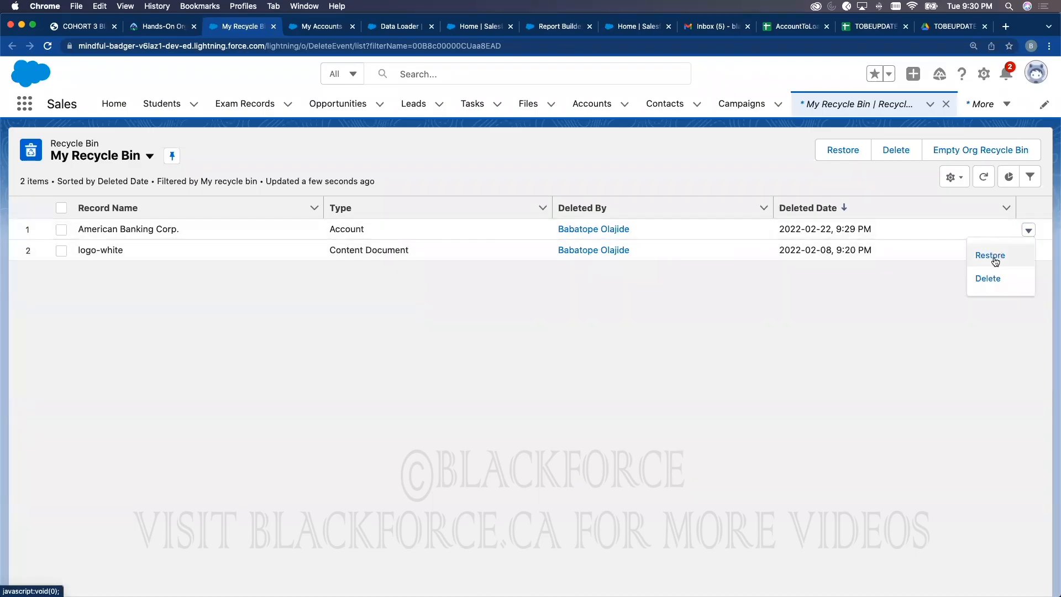
click(61, 229)
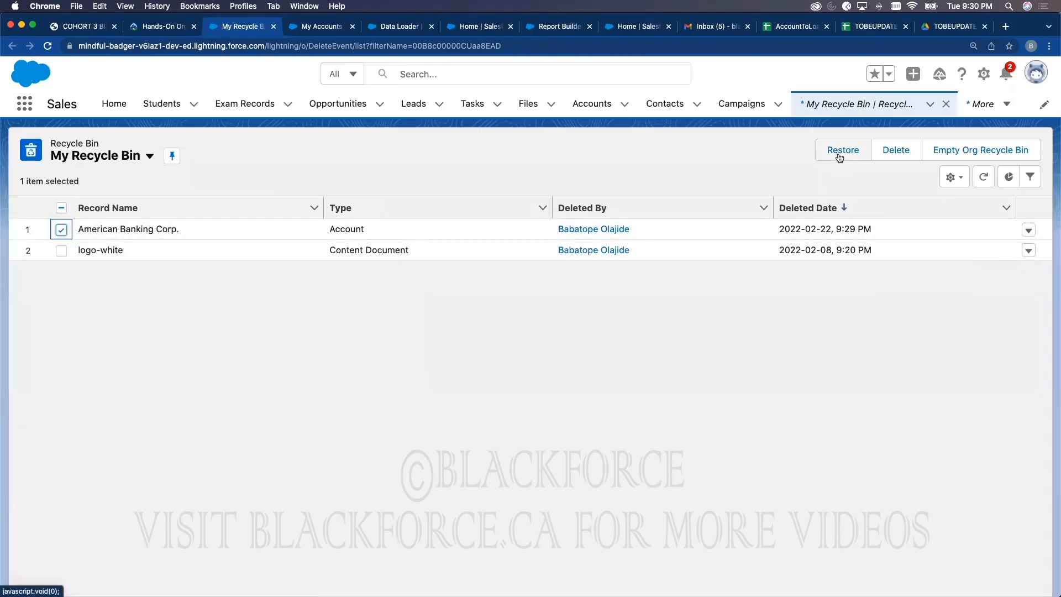
click(1027, 230)
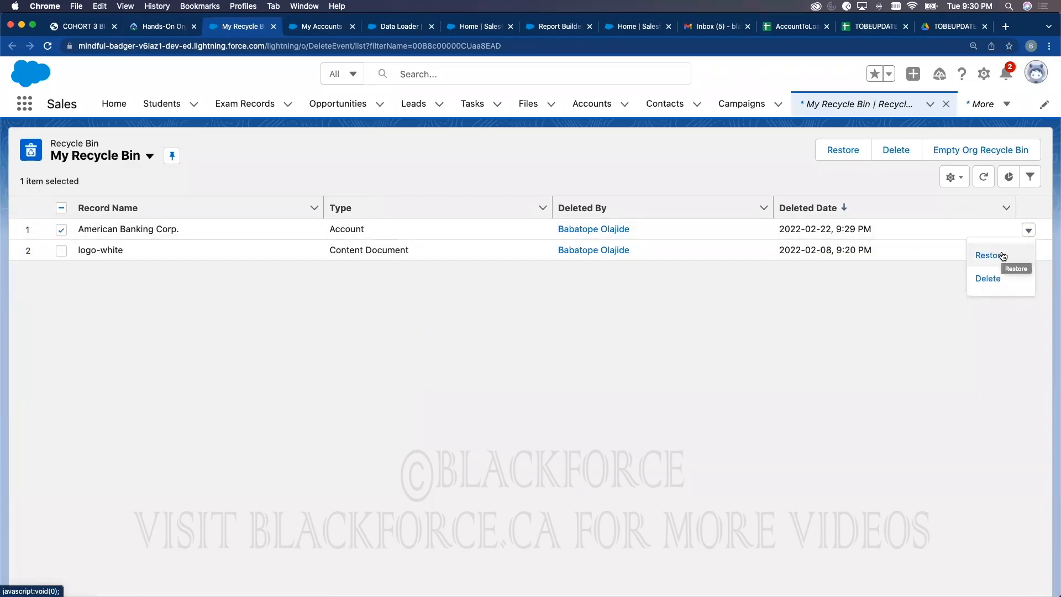
click(624, 144)
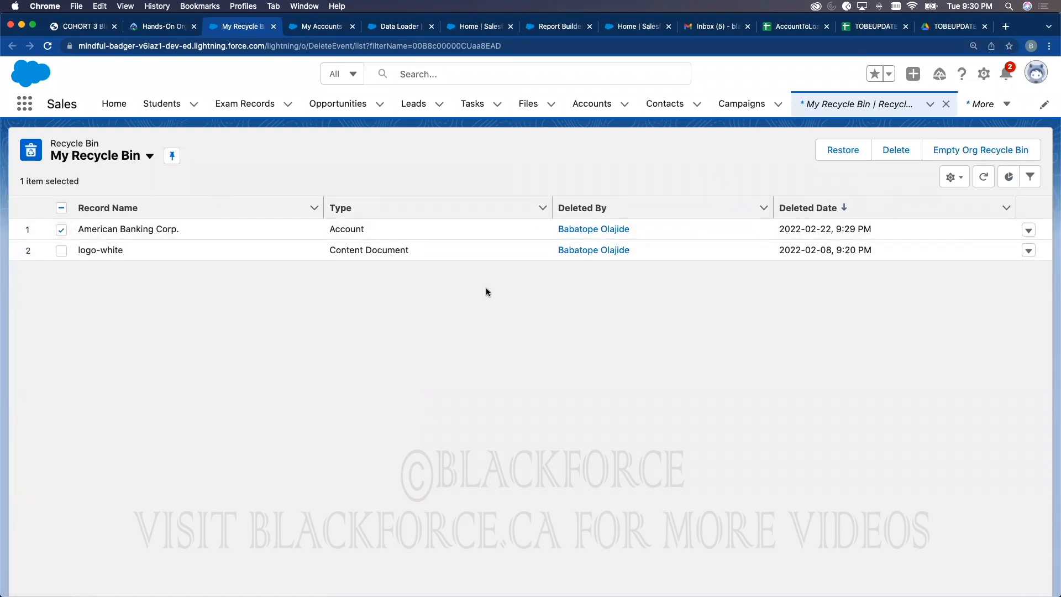
key(ctrl+Up)
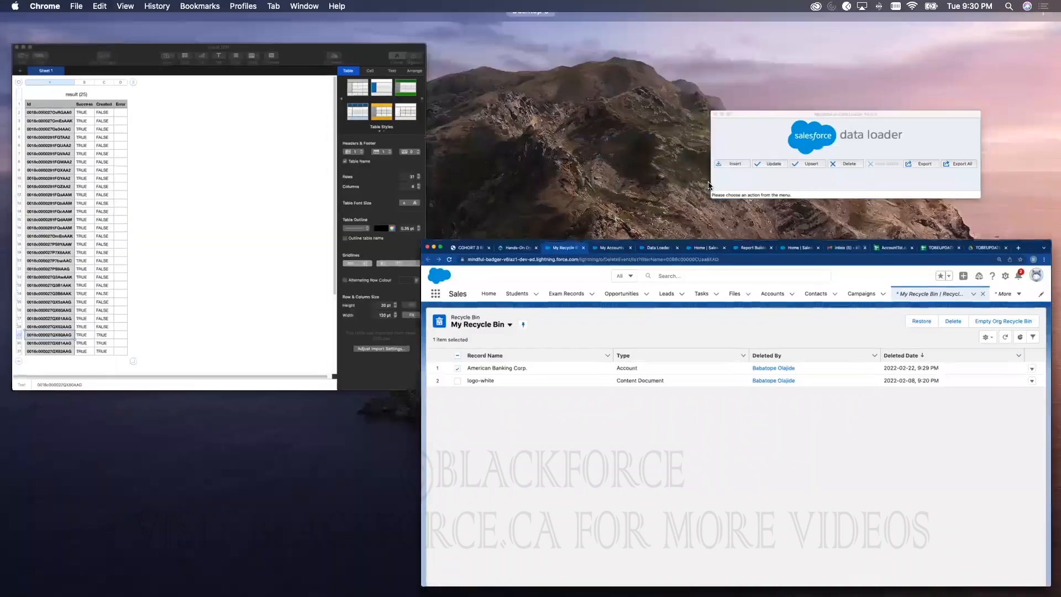
click(768, 145)
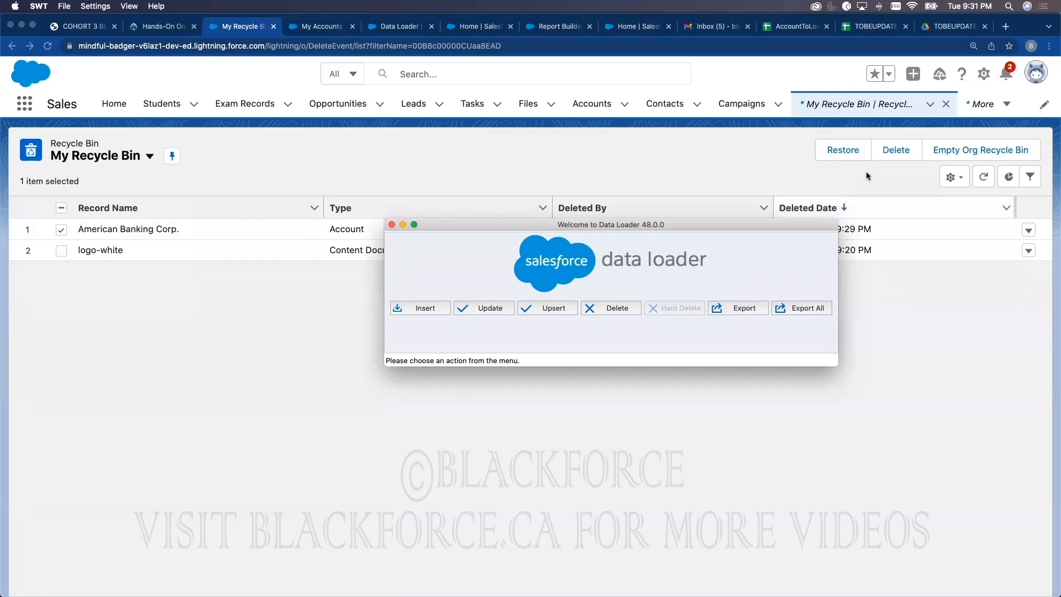
Step: Open the New Accounts Report from More > Reports in the browser
click(464, 131)
click(981, 104)
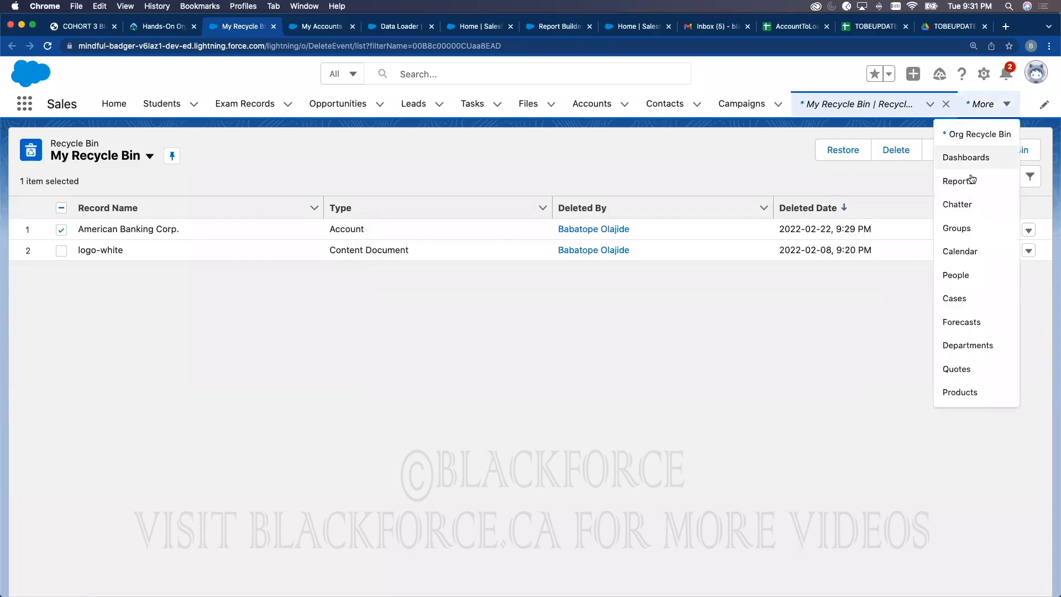
click(959, 180)
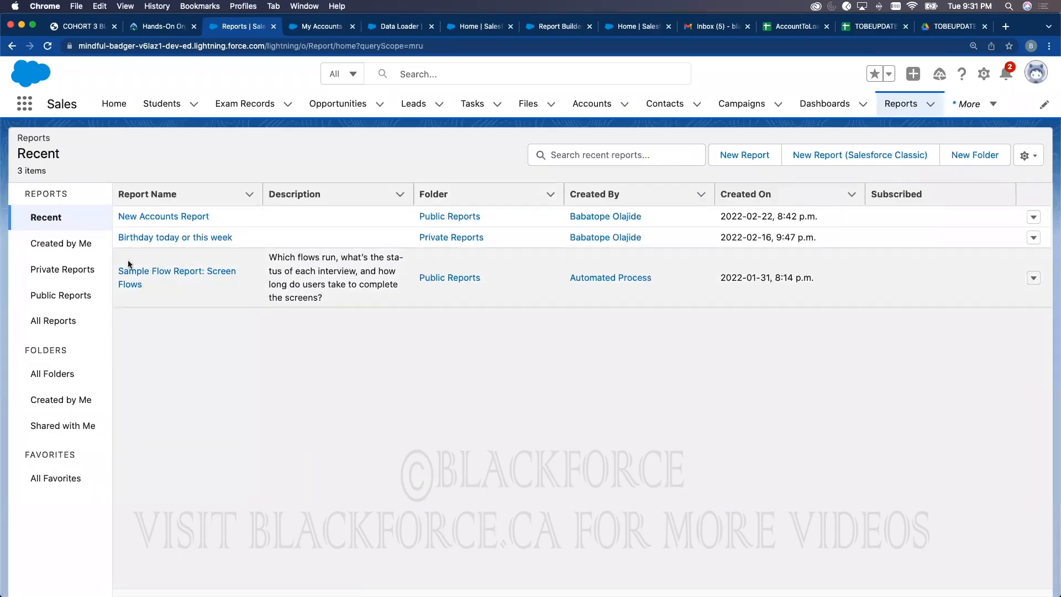
click(128, 217)
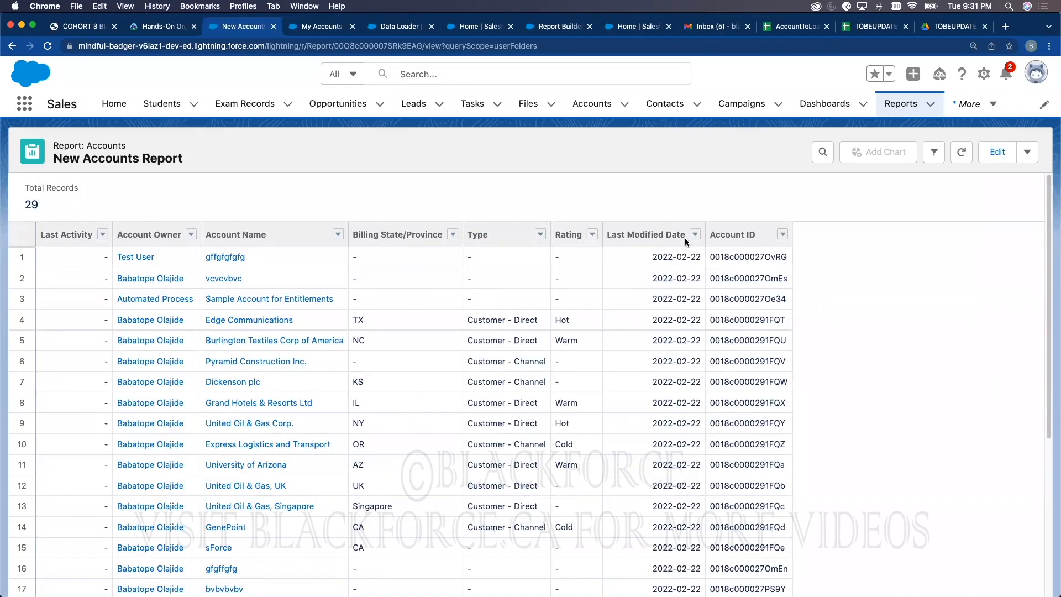
Step: Switch to Data Loader and start an Export
key(ctrl+Up)
click(738, 186)
click(731, 307)
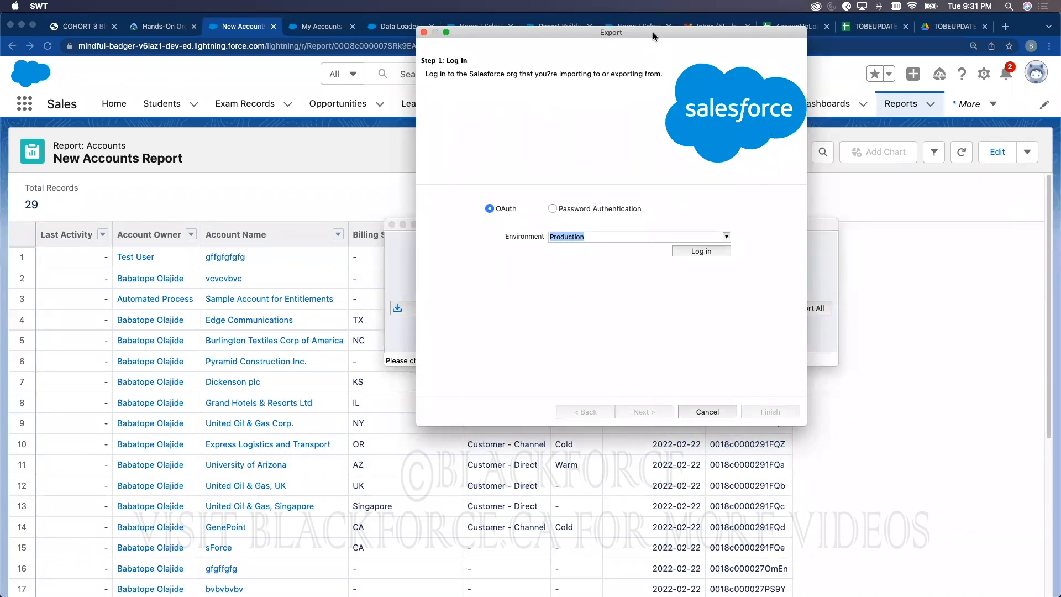
Step: Restart the Data Loader export and log in with Production as the environment
drag(652, 32, 474, 49)
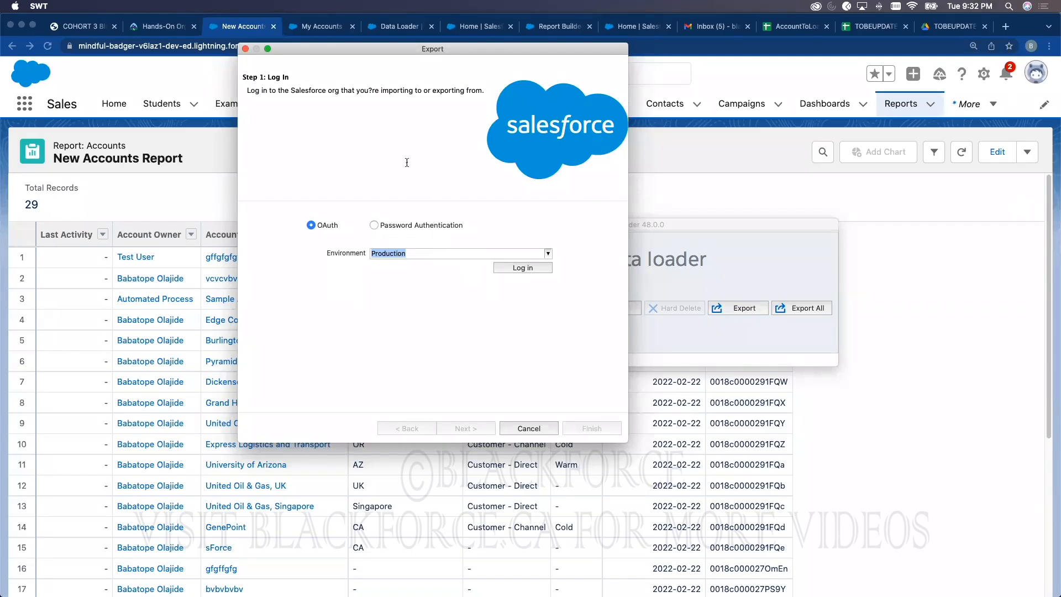
click(245, 49)
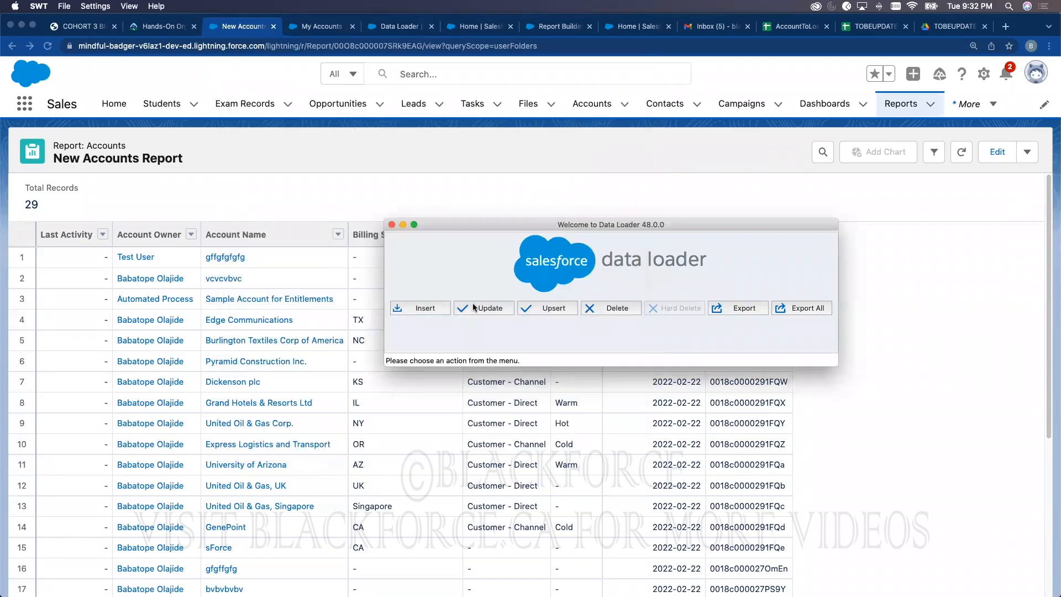
click(399, 304)
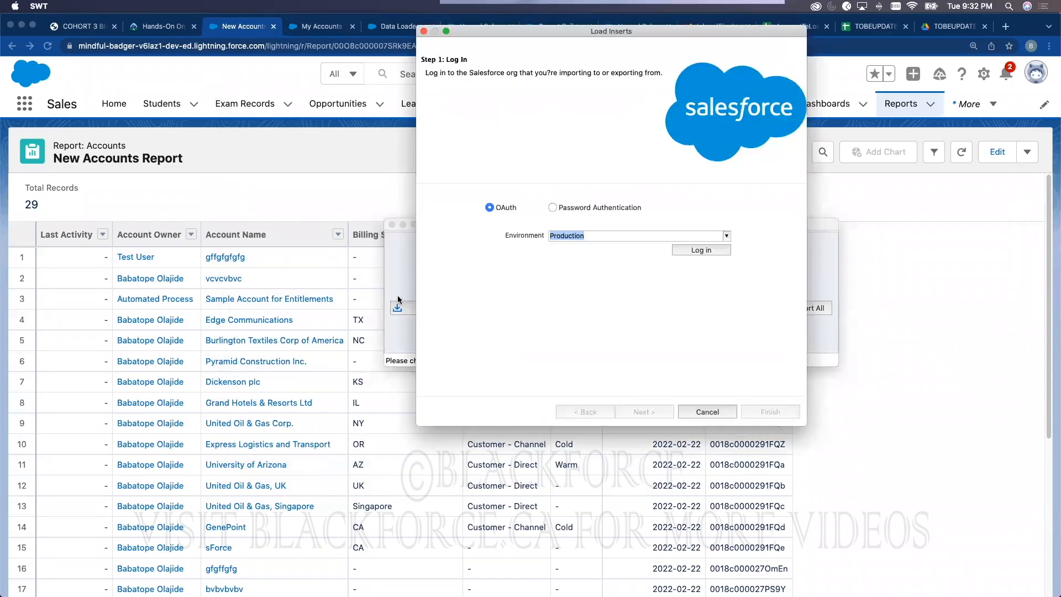
click(424, 31)
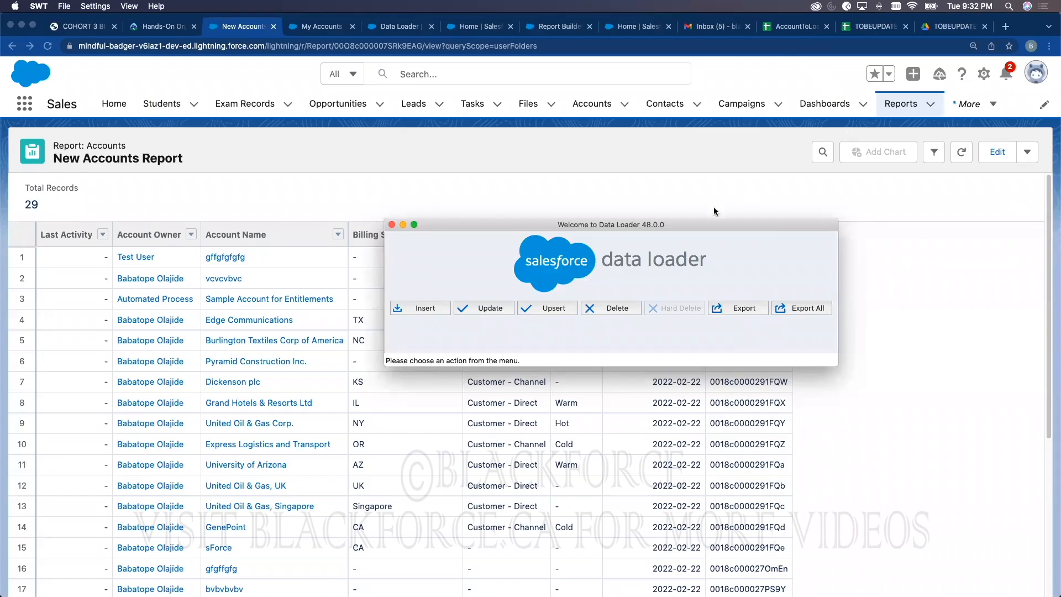
click(732, 307)
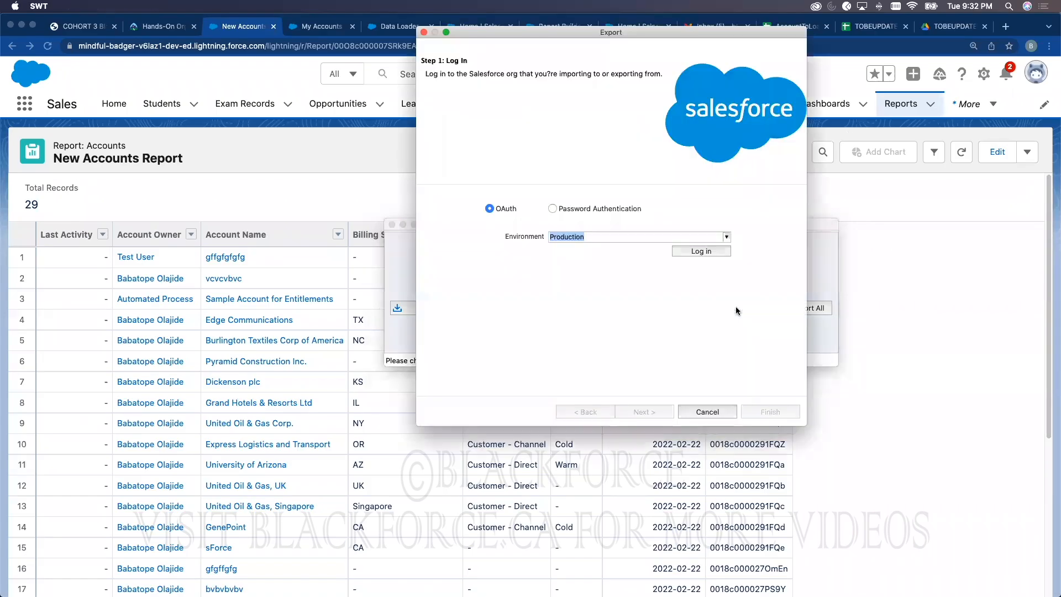
click(727, 238)
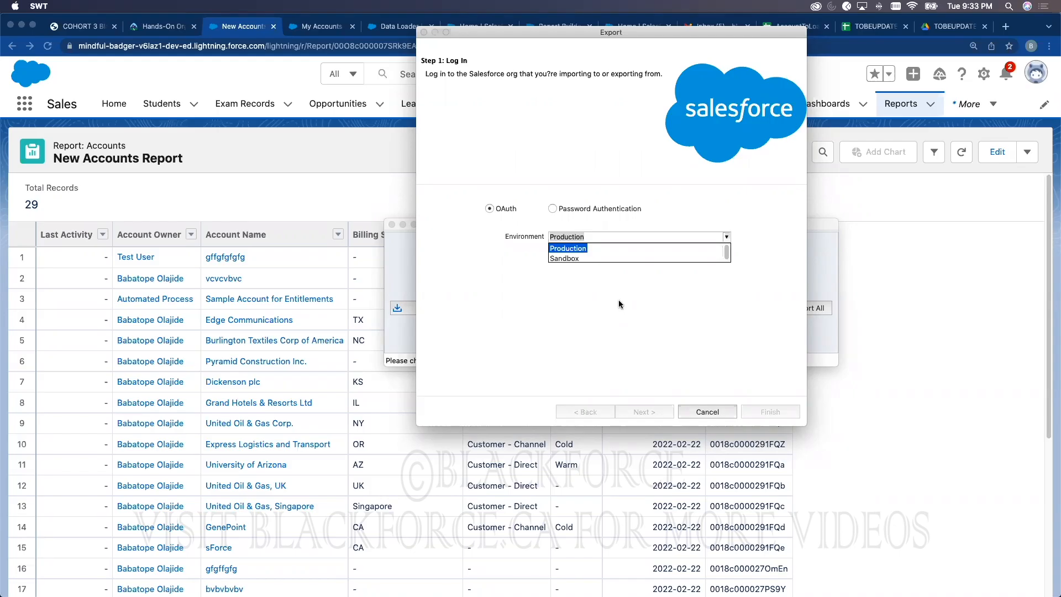
click(605, 175)
click(687, 251)
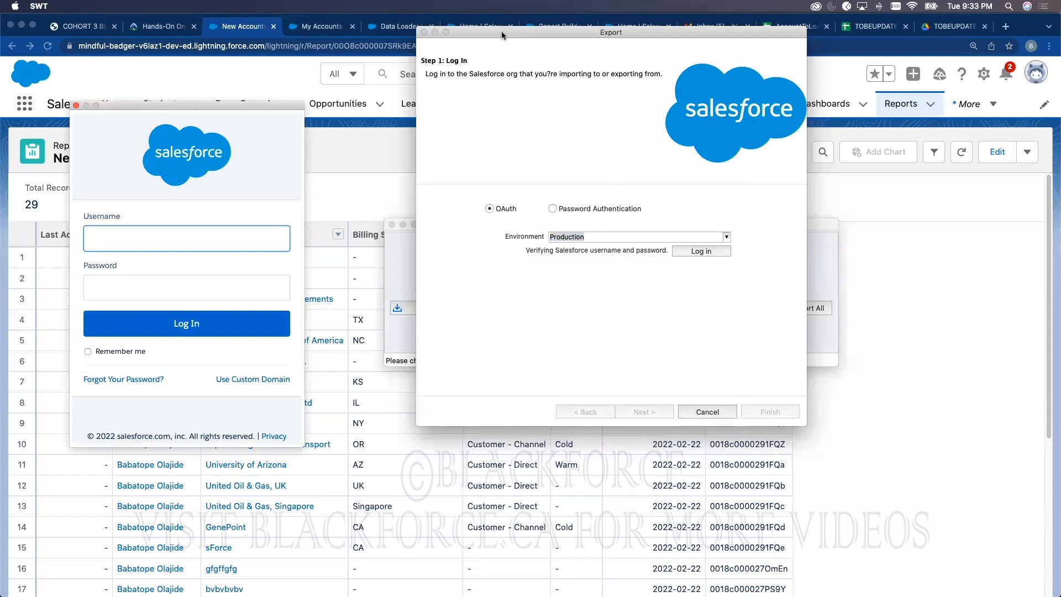
Step: Open the user's personal Settings page in the Salesforce browser tab
drag(502, 29, 573, 123)
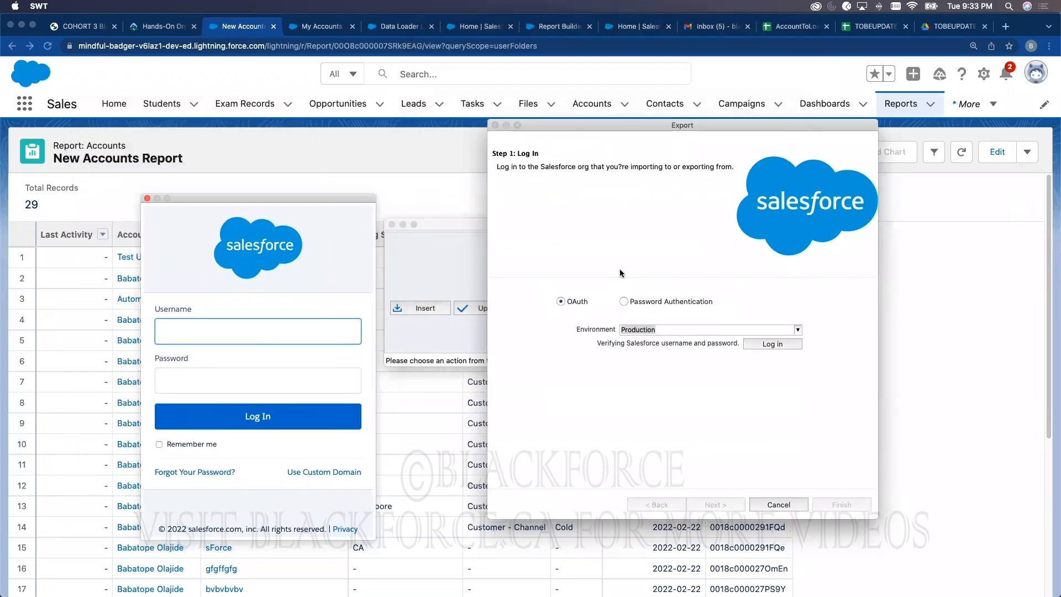
click(1035, 77)
click(1035, 78)
click(868, 146)
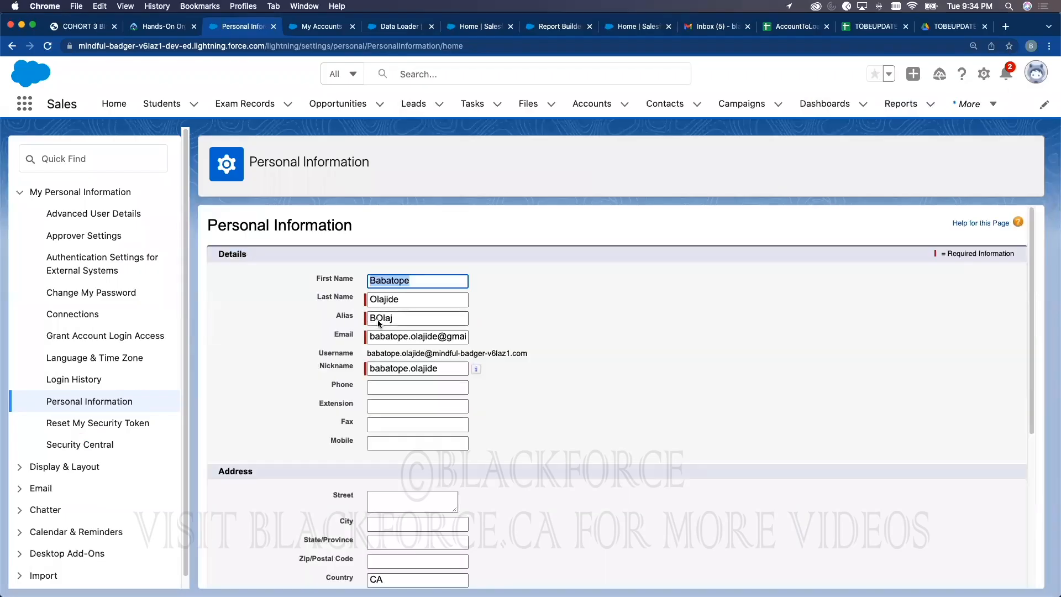
Step: Copy the Username into the Data Loader sign-in, enter the account password and submit
triple_click(436, 352)
key(super+c)
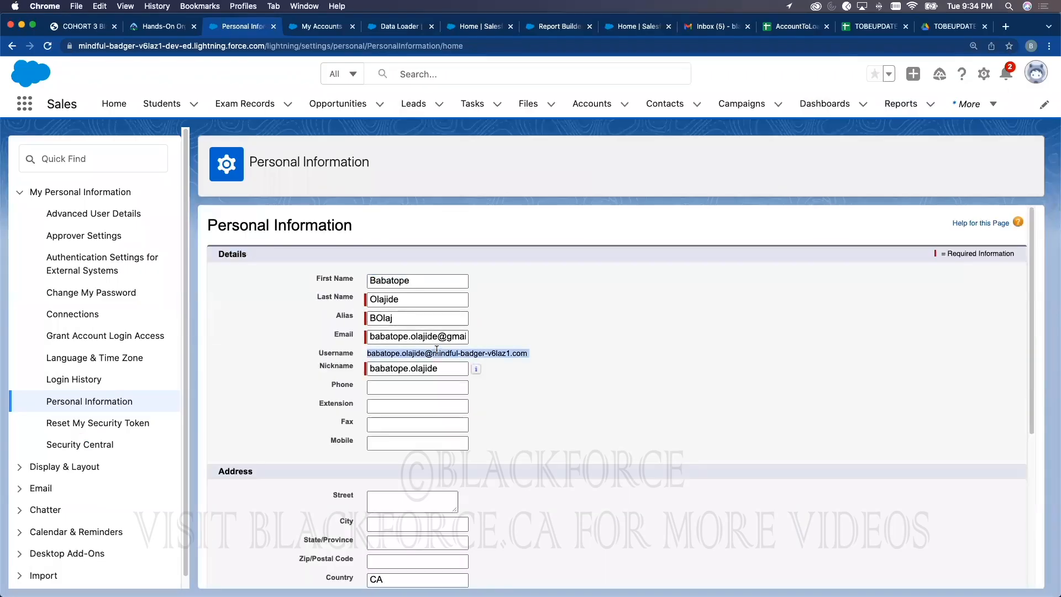
key(super+Tab)
click(256, 329)
key(super+v)
click(278, 378)
text(*********)
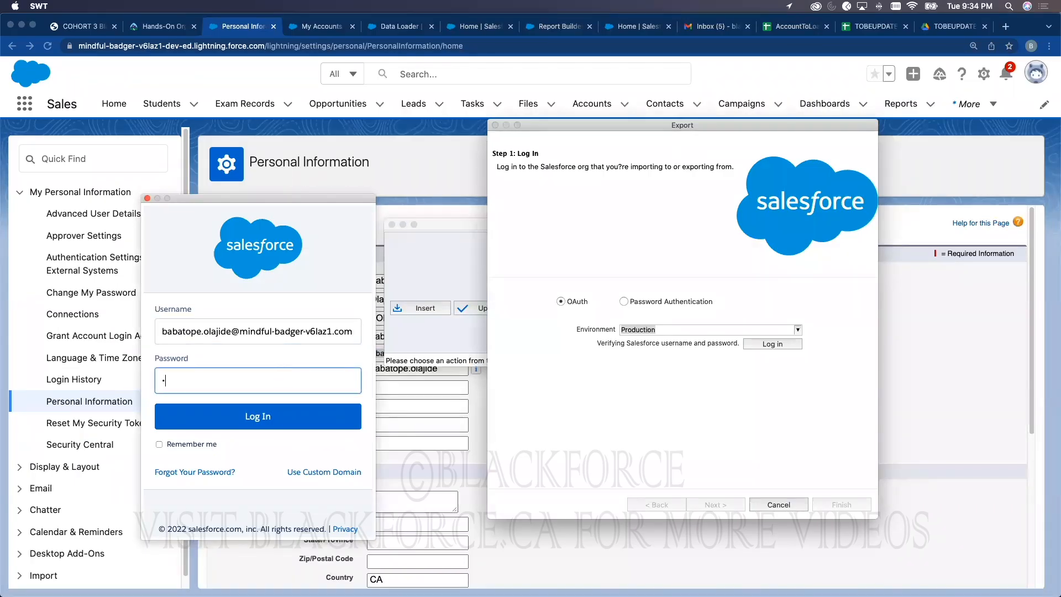
text(******)
key(Return)
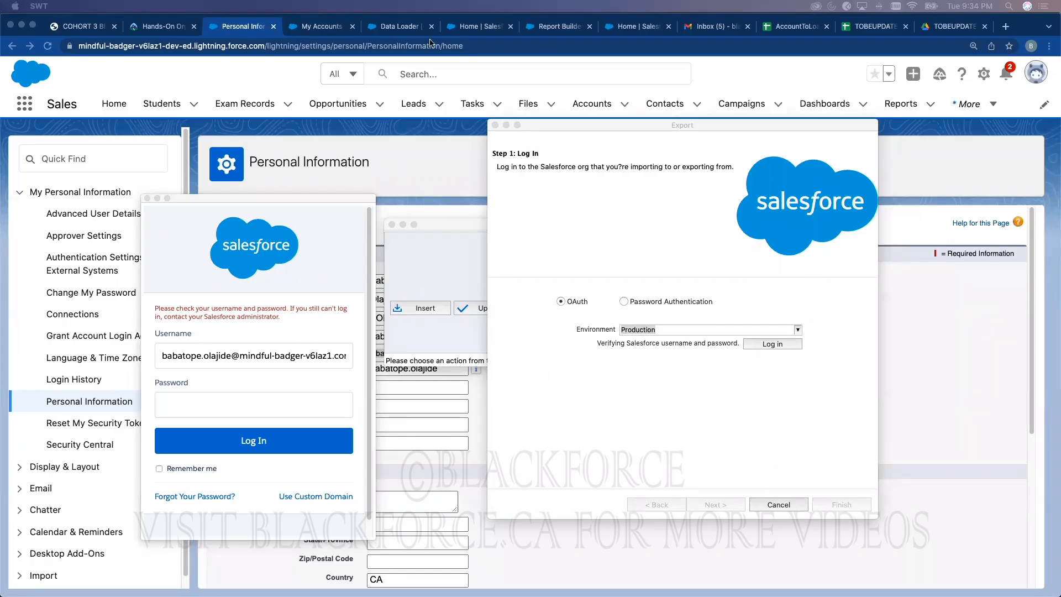
Step: Open Setup from the gear menu in the browser
click(412, 146)
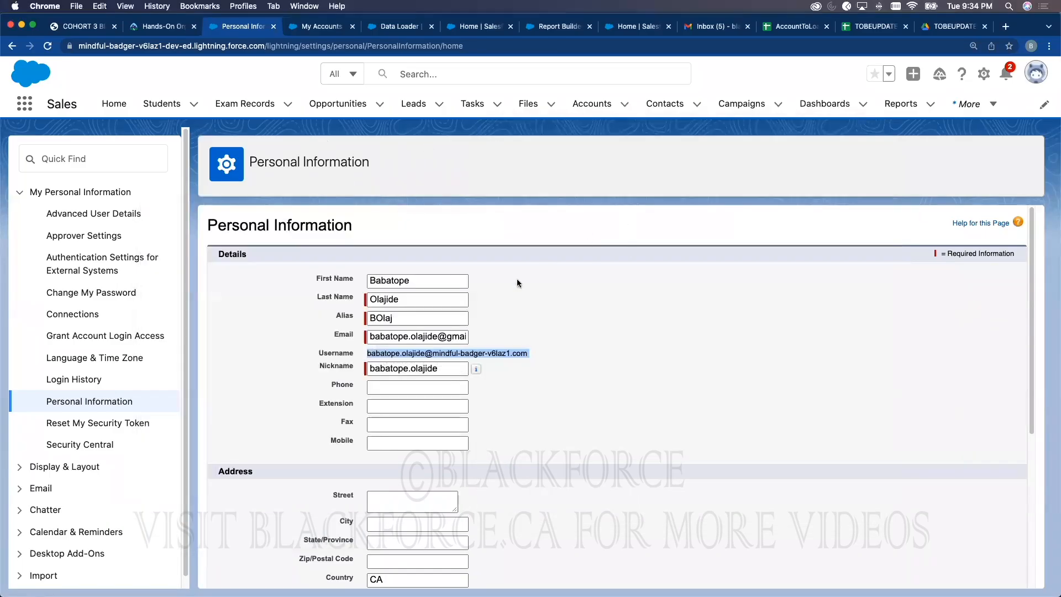
click(983, 76)
click(922, 112)
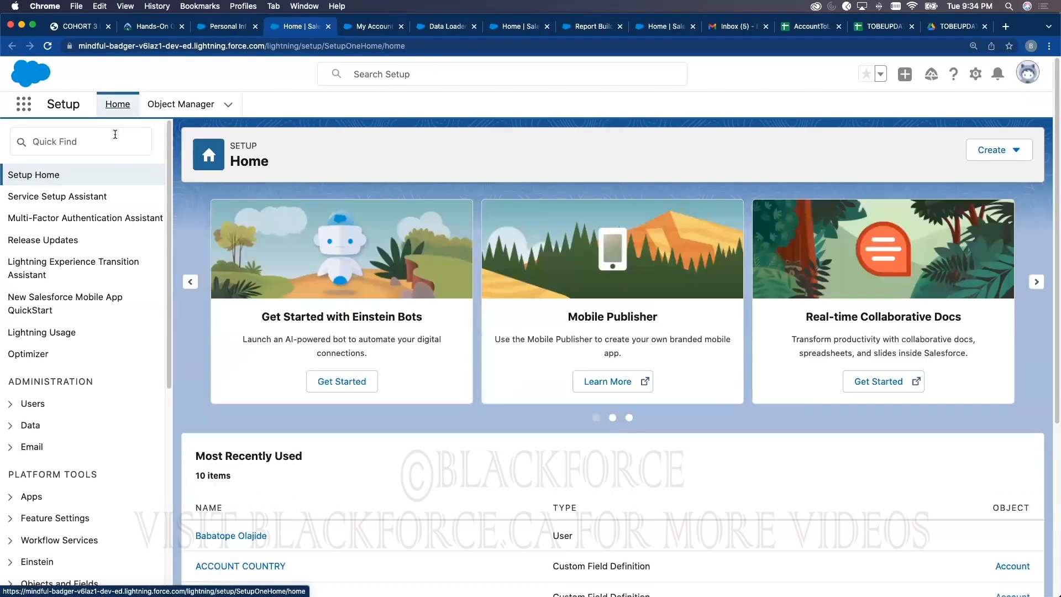
Step: Find the administrator under Setup > Users and confirm a password reset for them
click(115, 136)
text(Us)
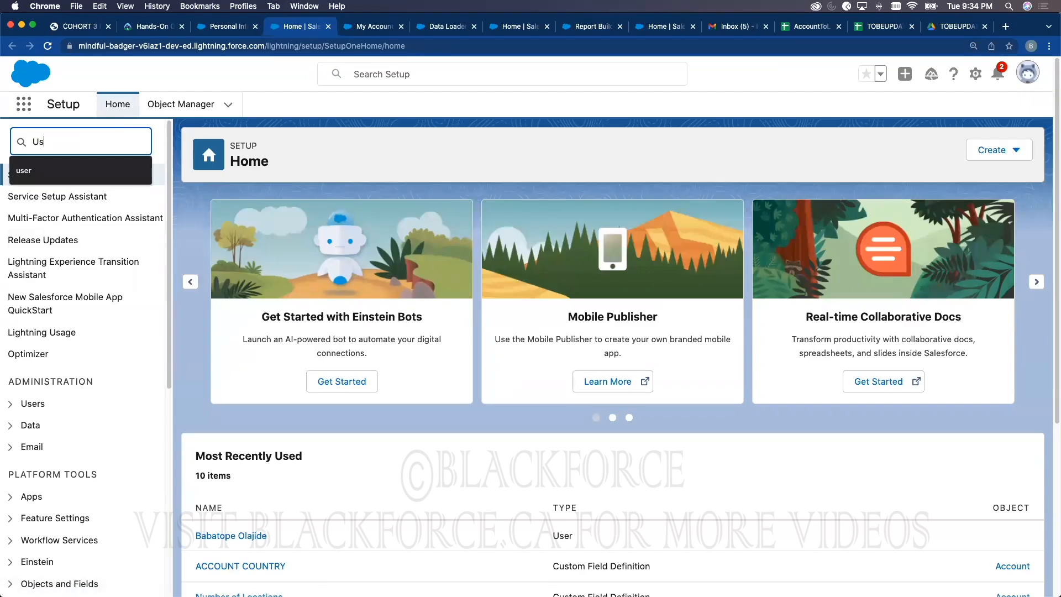
text(er)
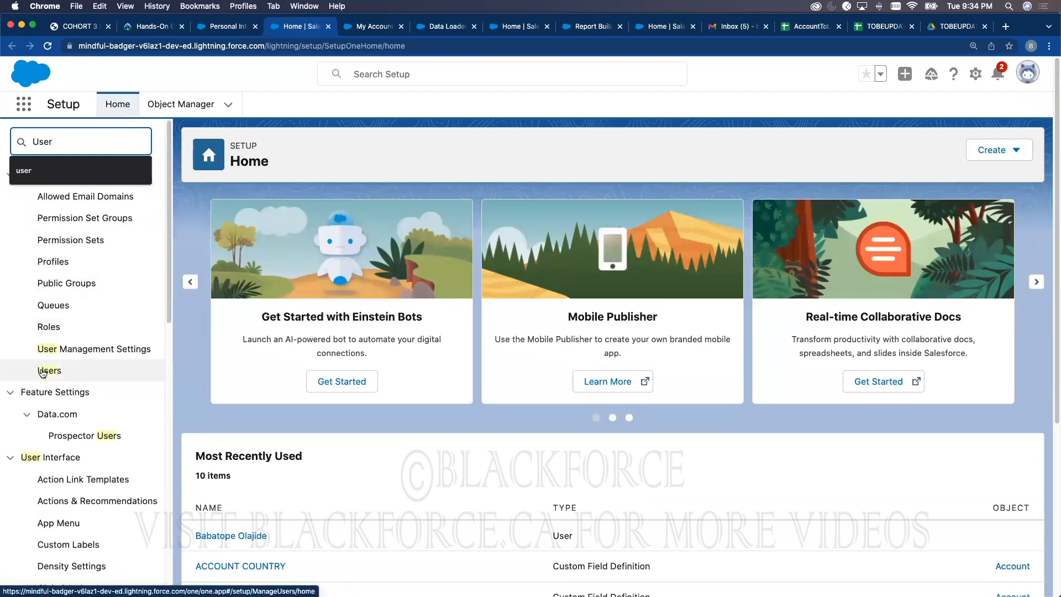
click(42, 371)
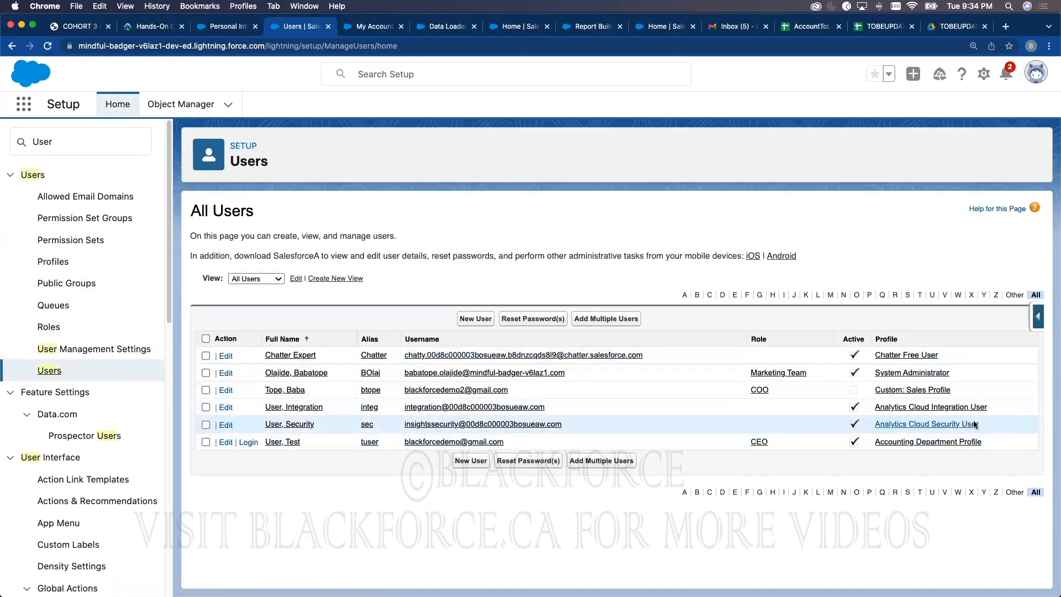
click(316, 373)
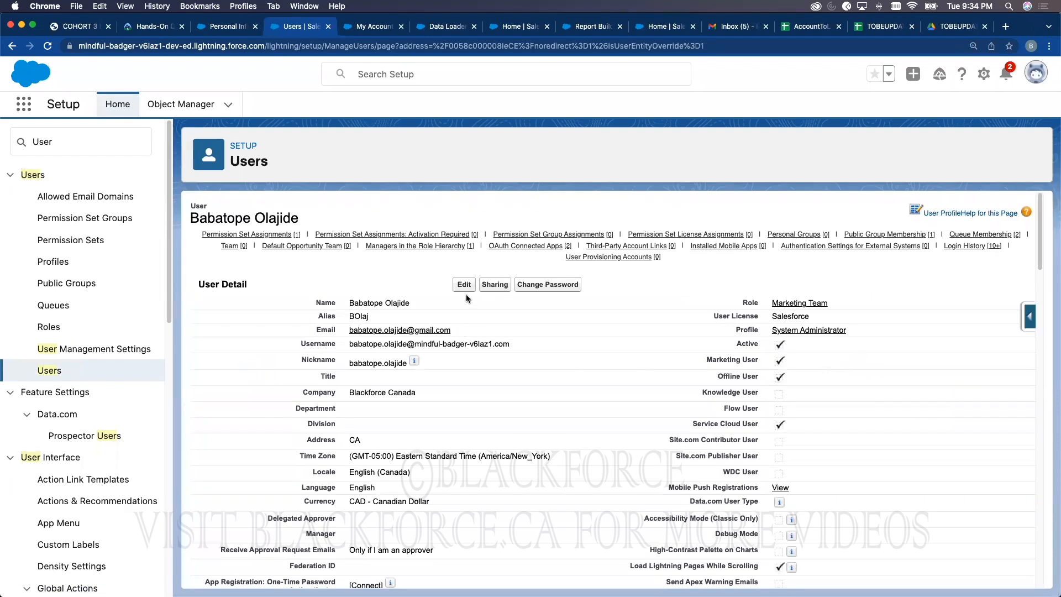
click(49, 370)
click(207, 373)
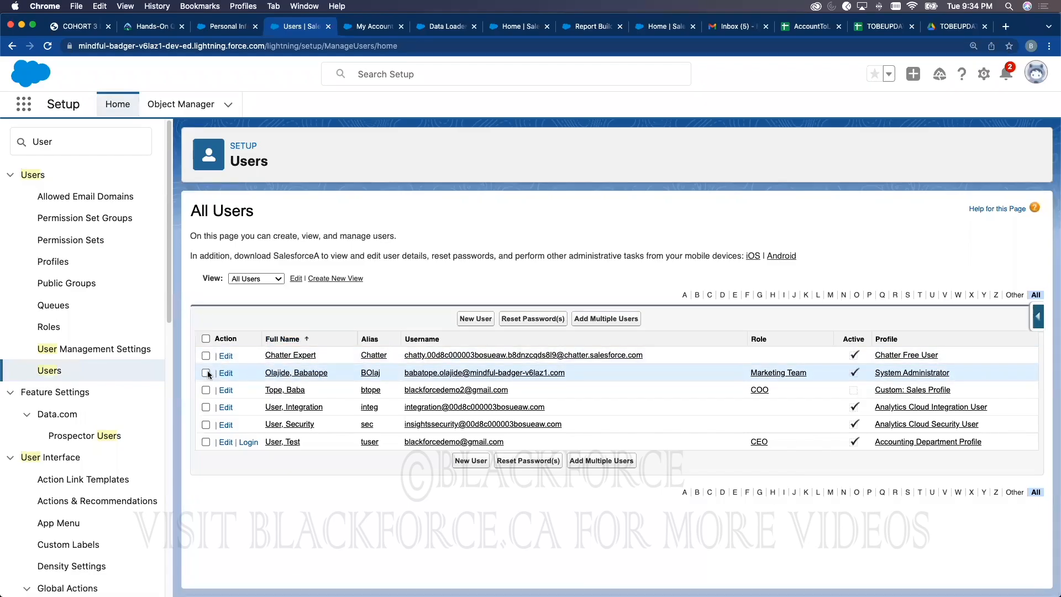
click(549, 318)
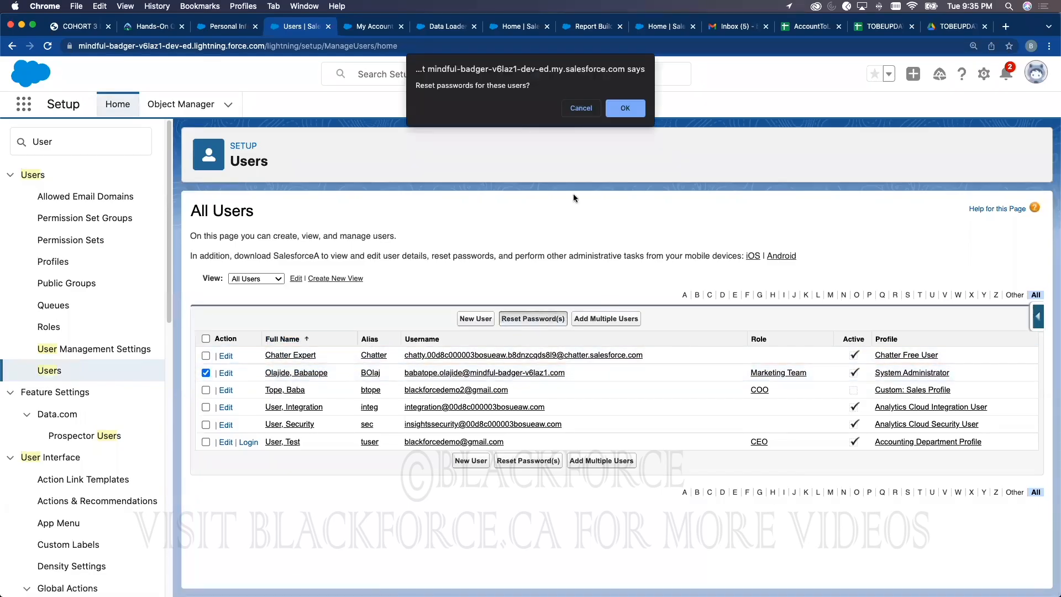
click(623, 110)
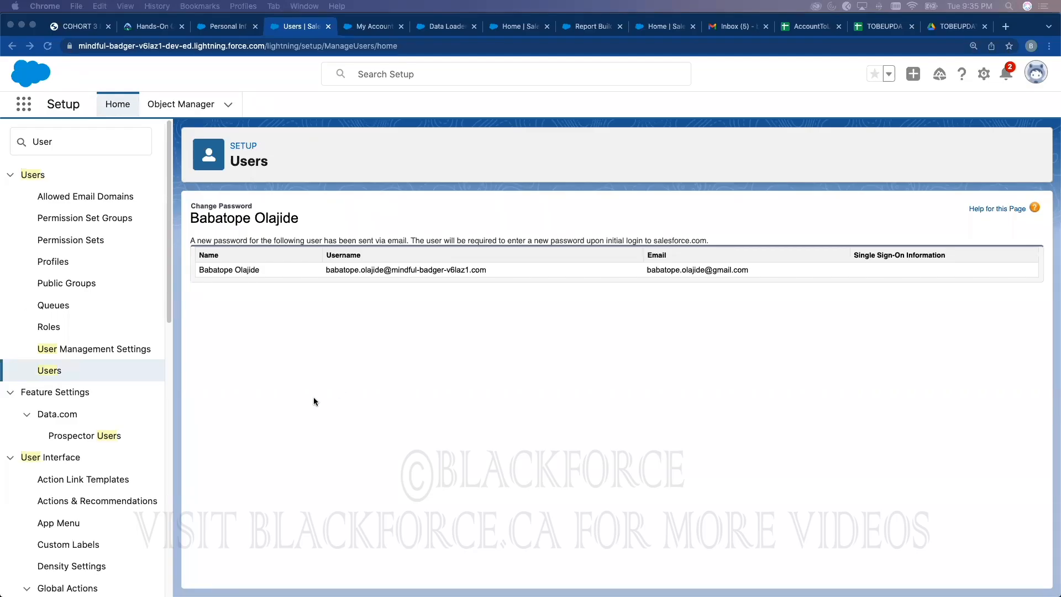
Step: Sign in to Data Loader with the account password, allow org access, and continue to Step 2
key(ctrl+Up)
click(332, 421)
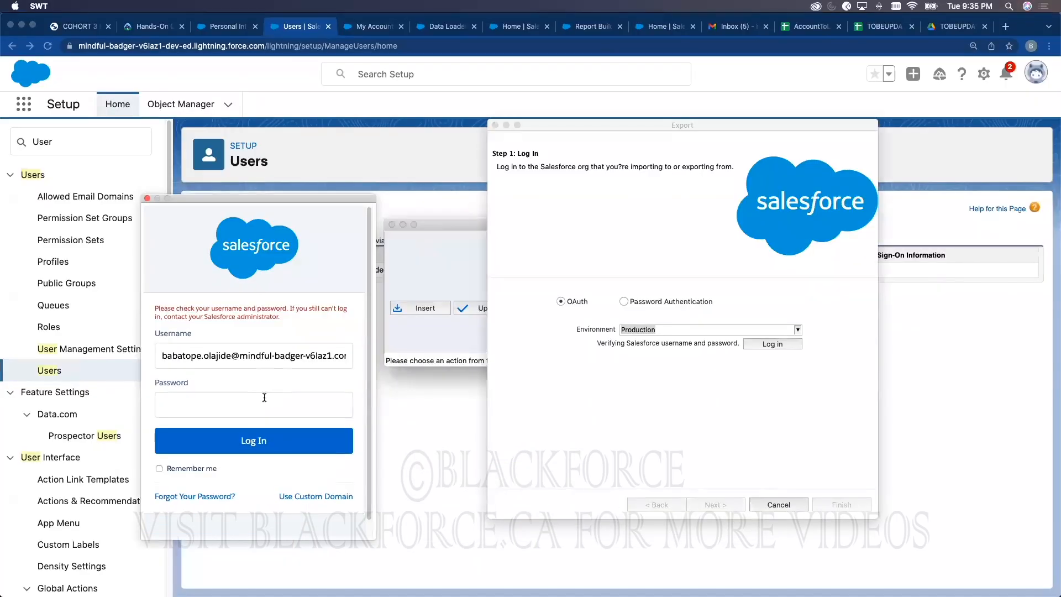
text(•••••••)
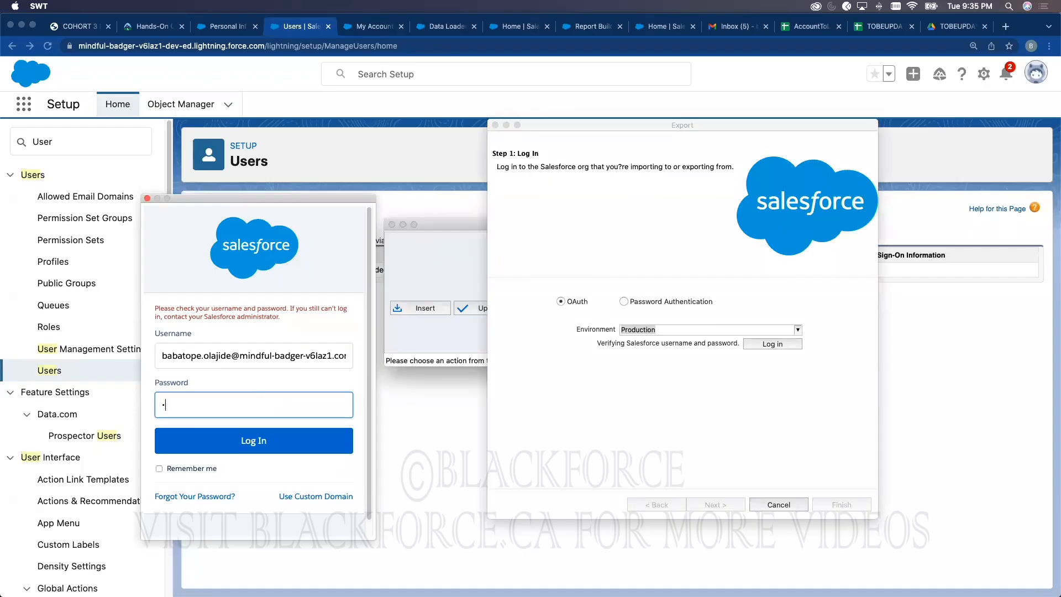
text(•••••••)
key(Return)
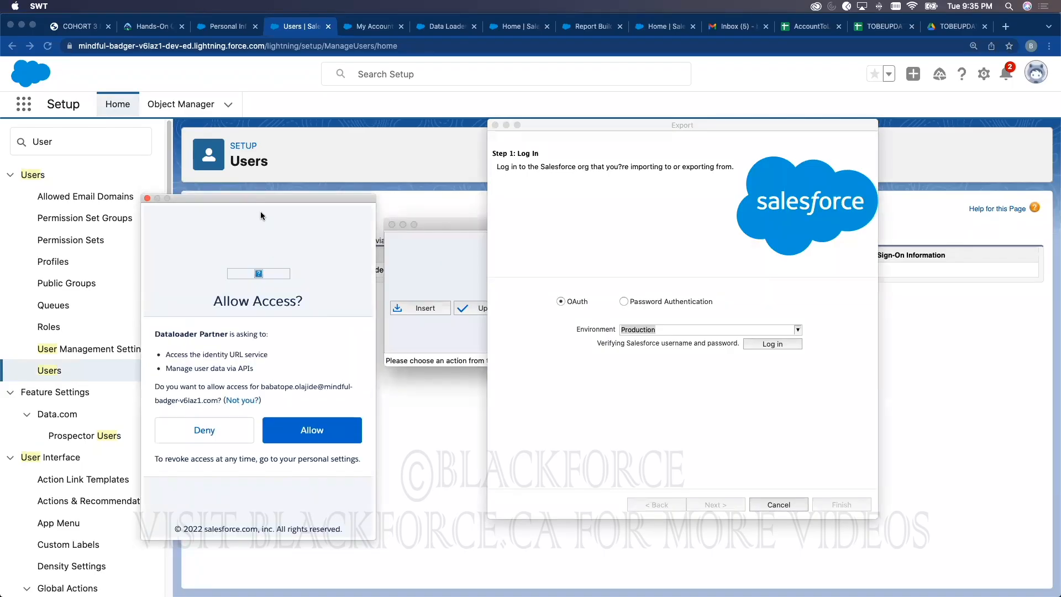
drag(261, 199, 536, 143)
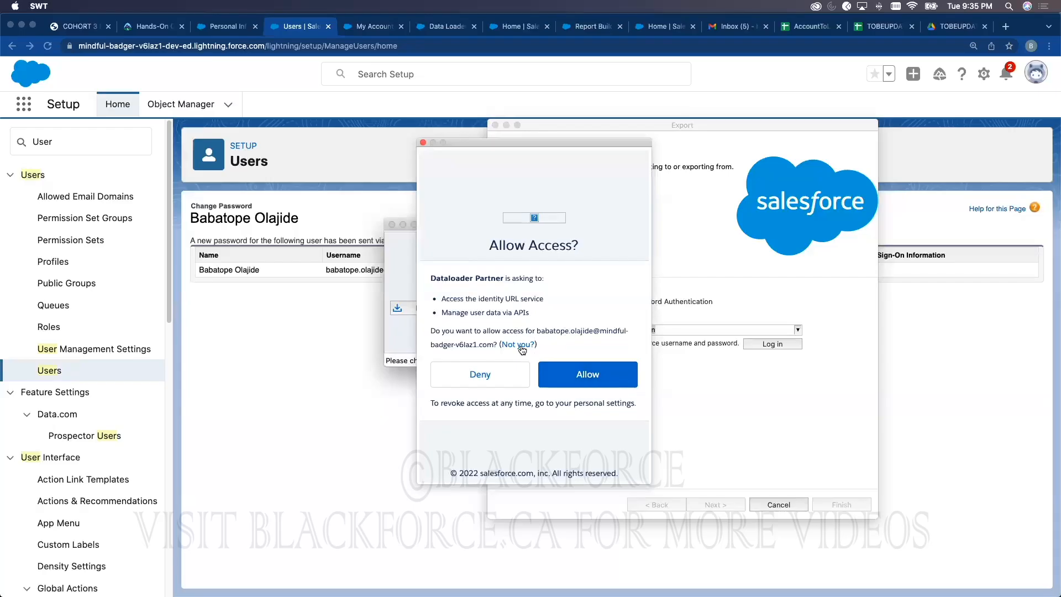
click(577, 376)
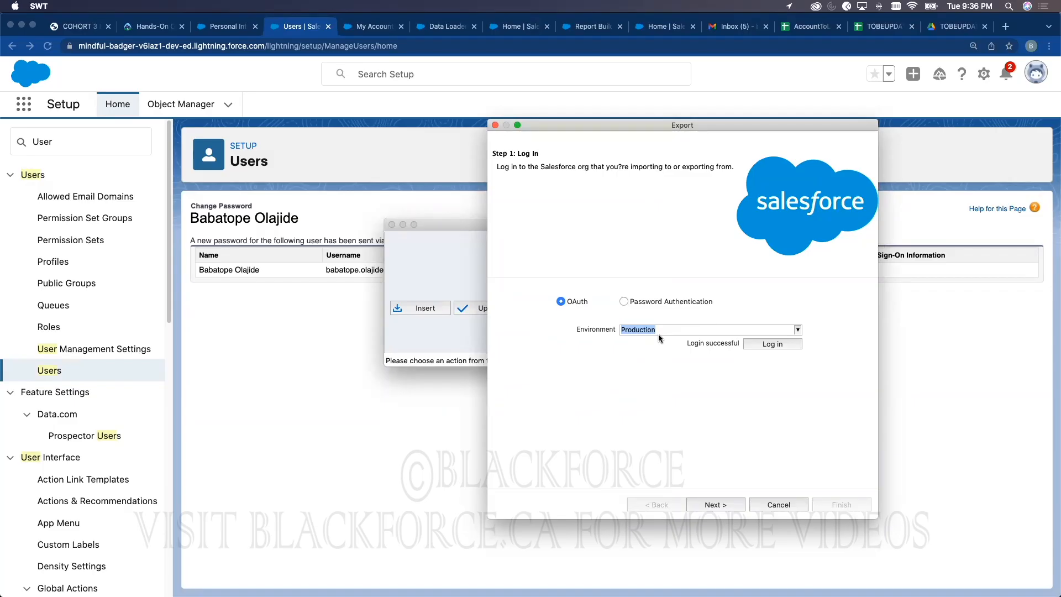
click(717, 505)
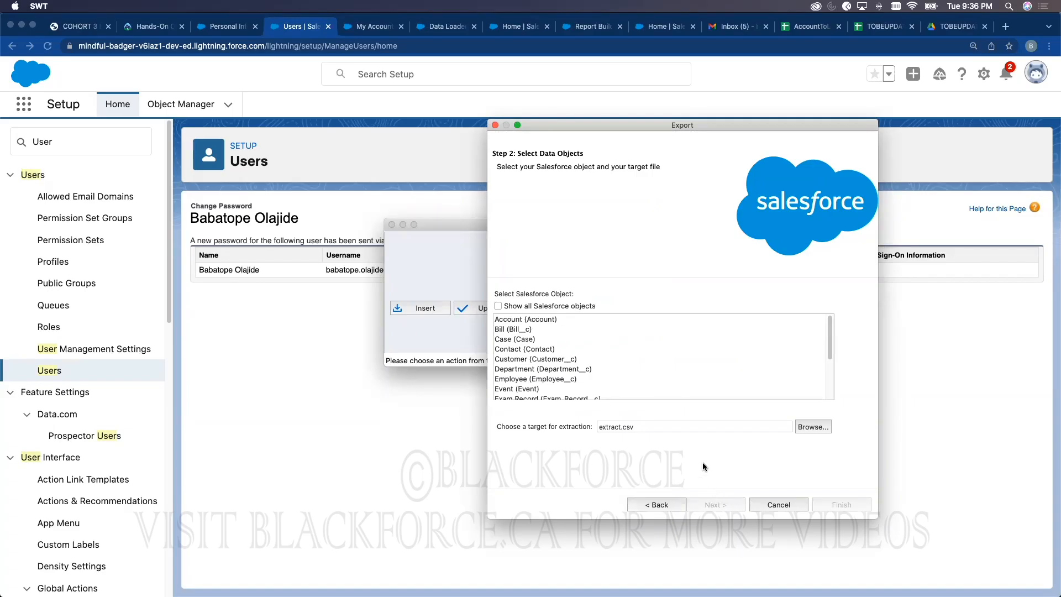
Step: Select Account (Account) as the object to export
click(520, 320)
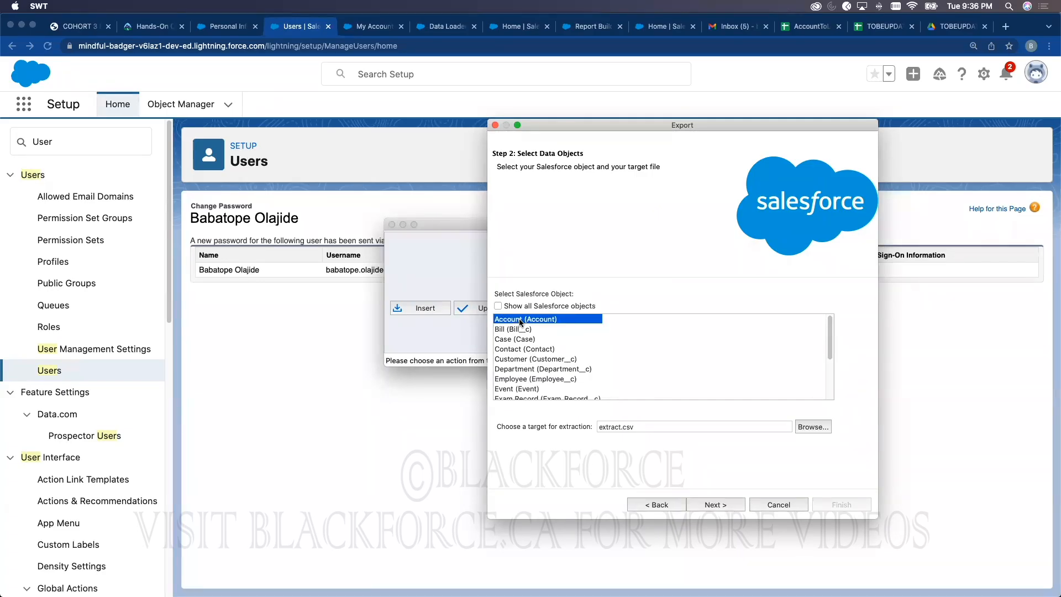
click(217, 28)
click(217, 29)
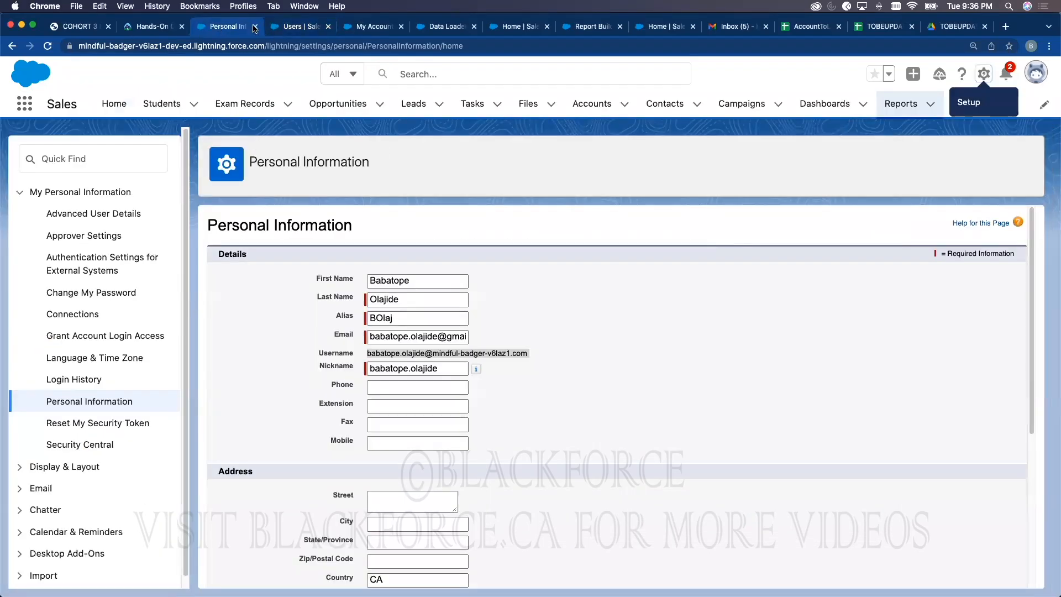
click(358, 27)
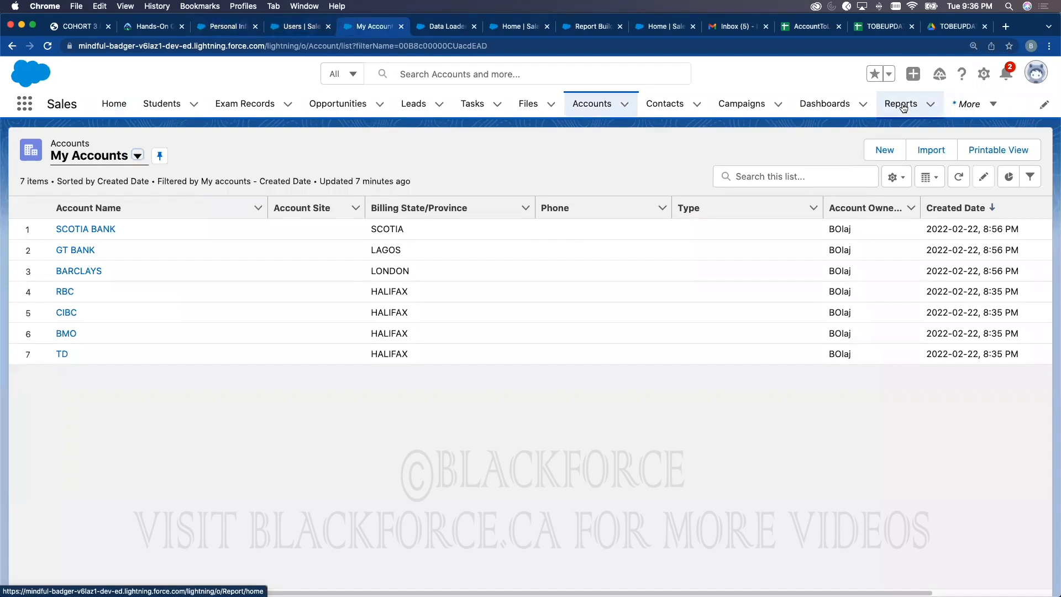
key(ctrl+Up)
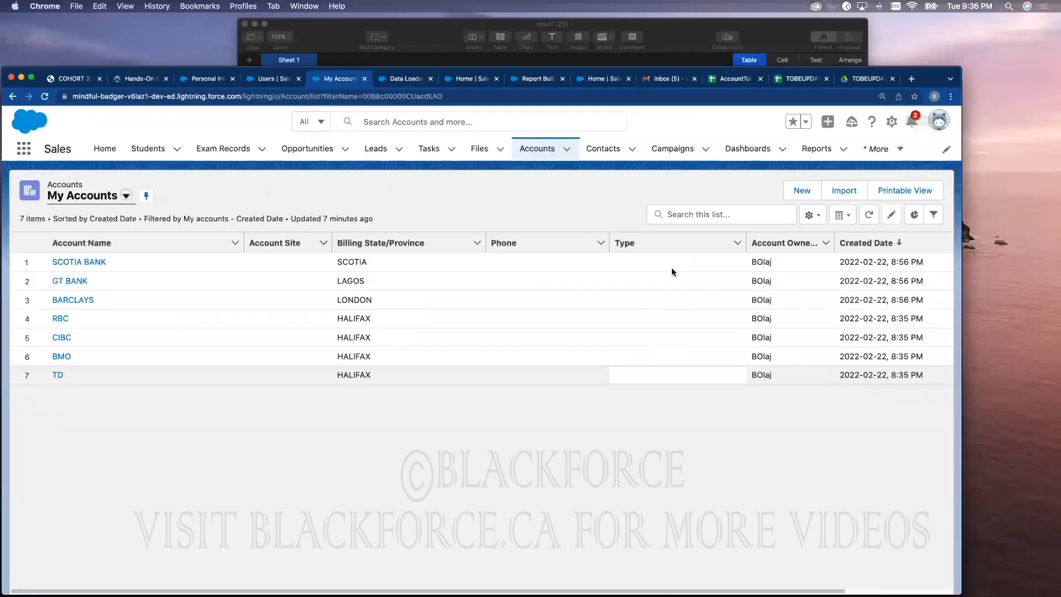
click(913, 215)
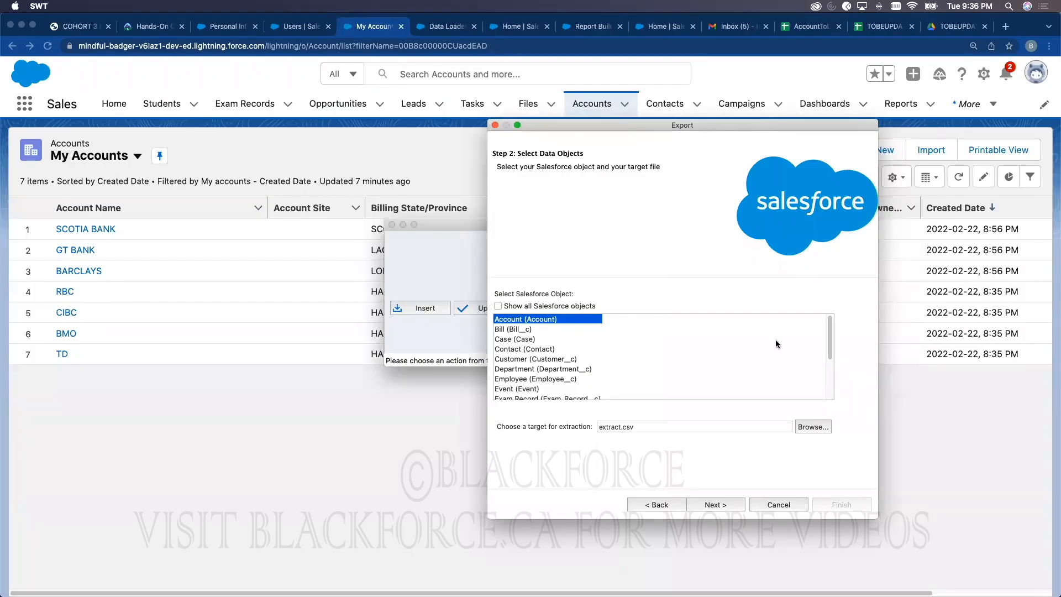
Step: Toggle 'Show all Salesforce objects' on and off, ending on the standard object list
drag(829, 332, 774, 303)
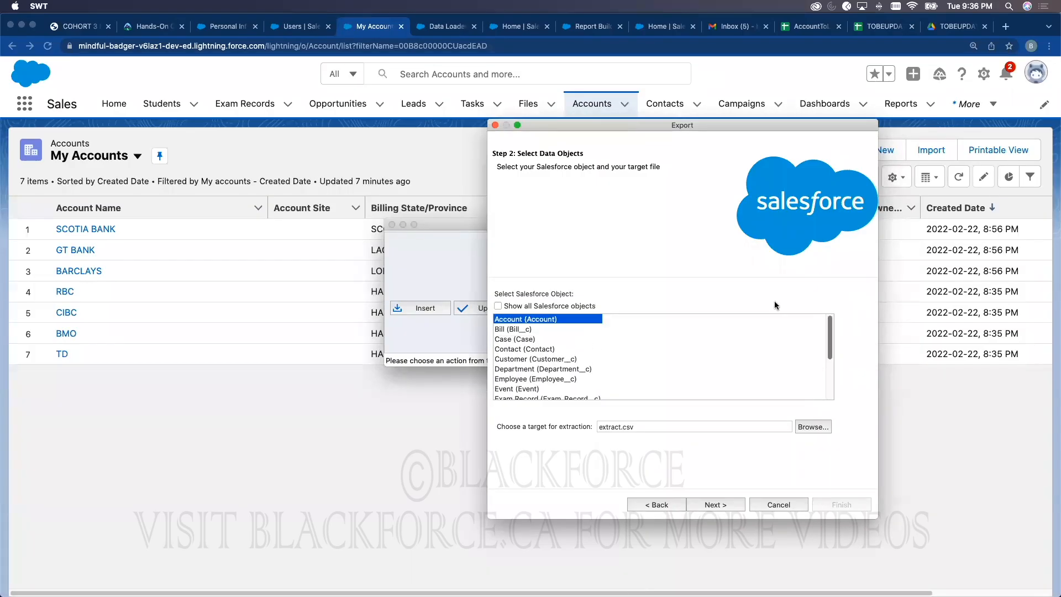
click(551, 308)
drag(829, 322, 796, 307)
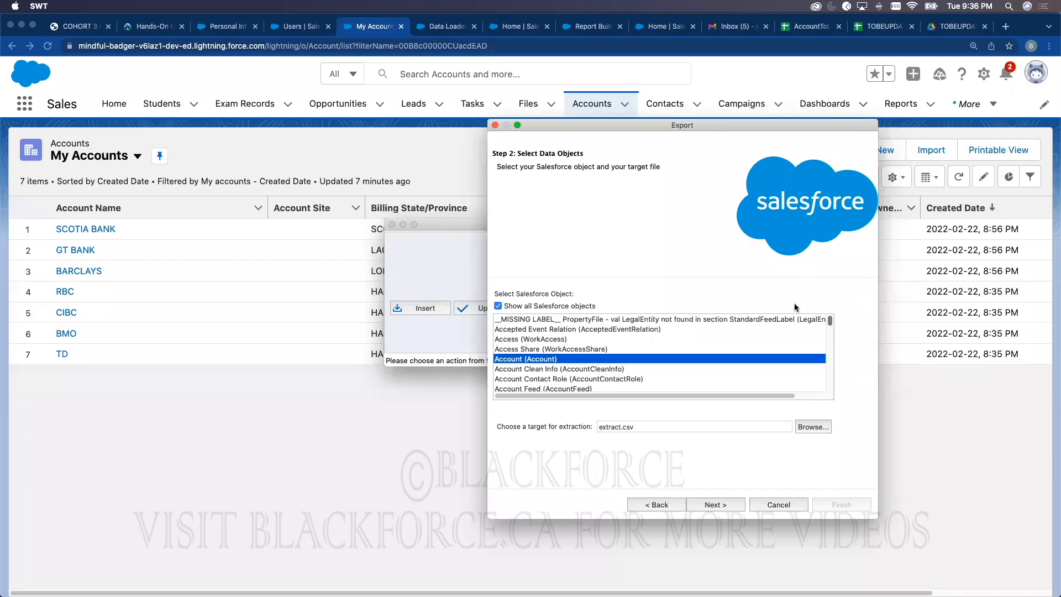
click(499, 306)
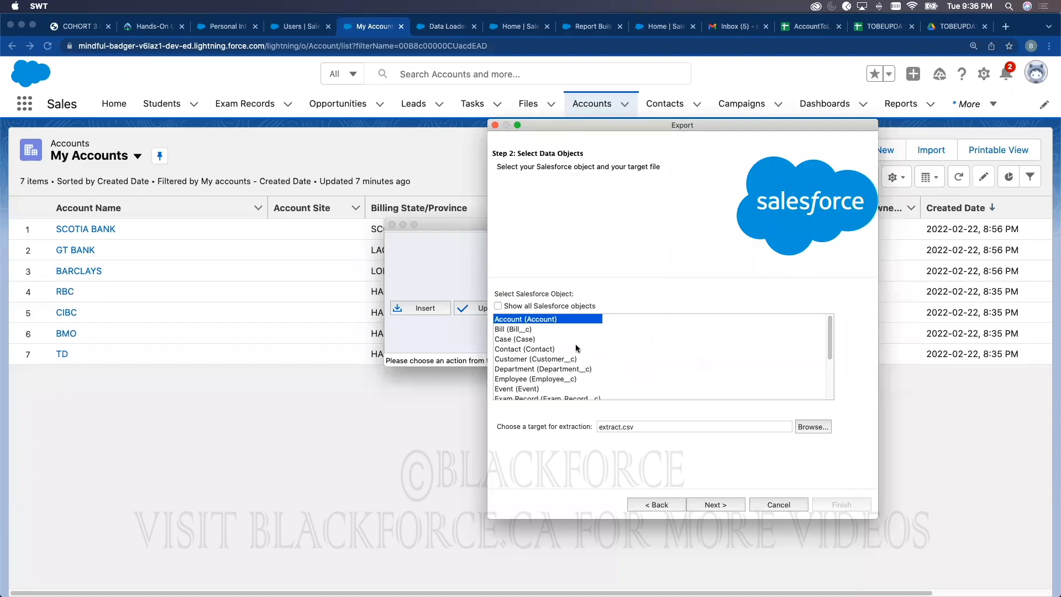
click(498, 307)
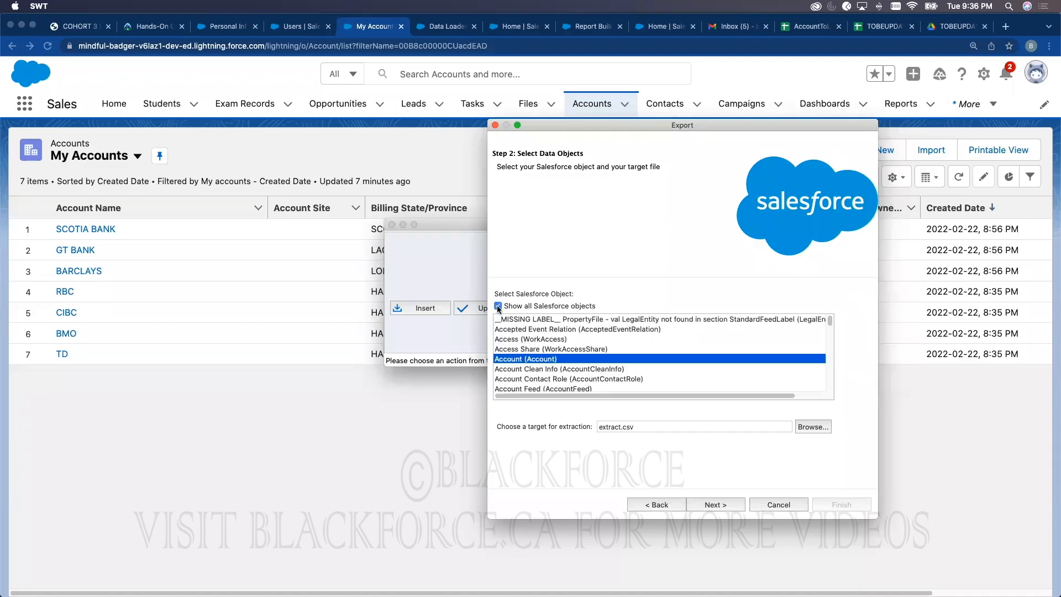
mouse_move(829, 321)
mouse_down()
mouse_move(830, 391)
mouse_move(830, 320)
mouse_up()
click(498, 306)
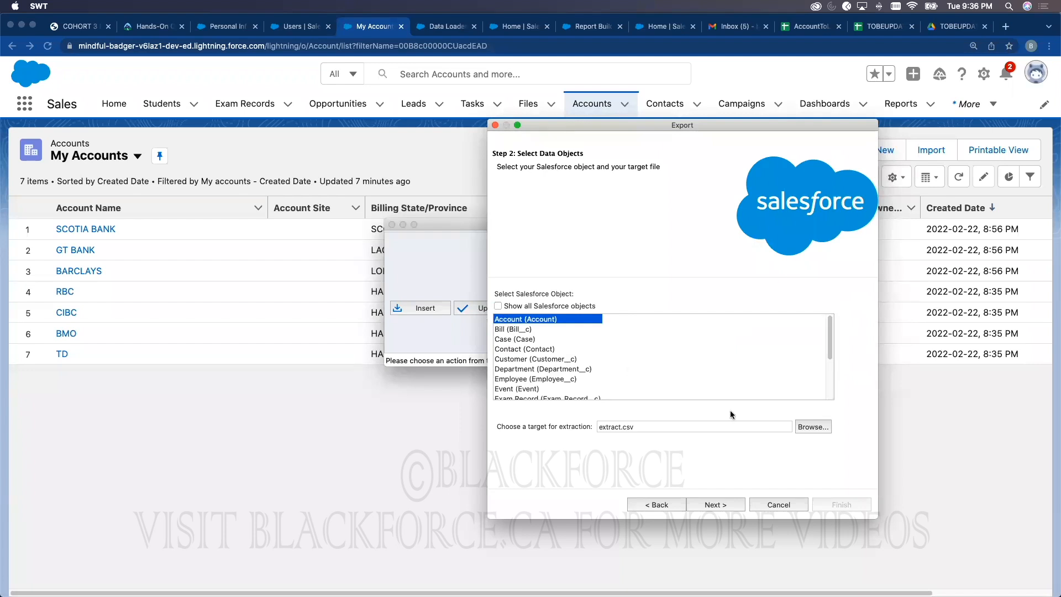
Step: Save the export target as AccountExtract.csv in Desktop > Blackforce > BlackforceProject2Data
click(806, 427)
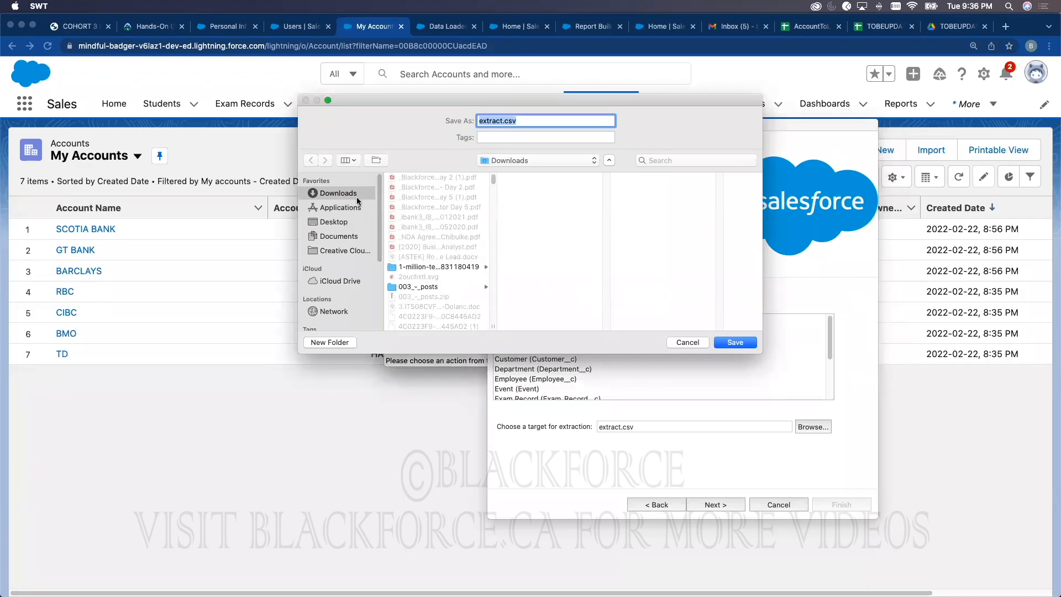
click(345, 220)
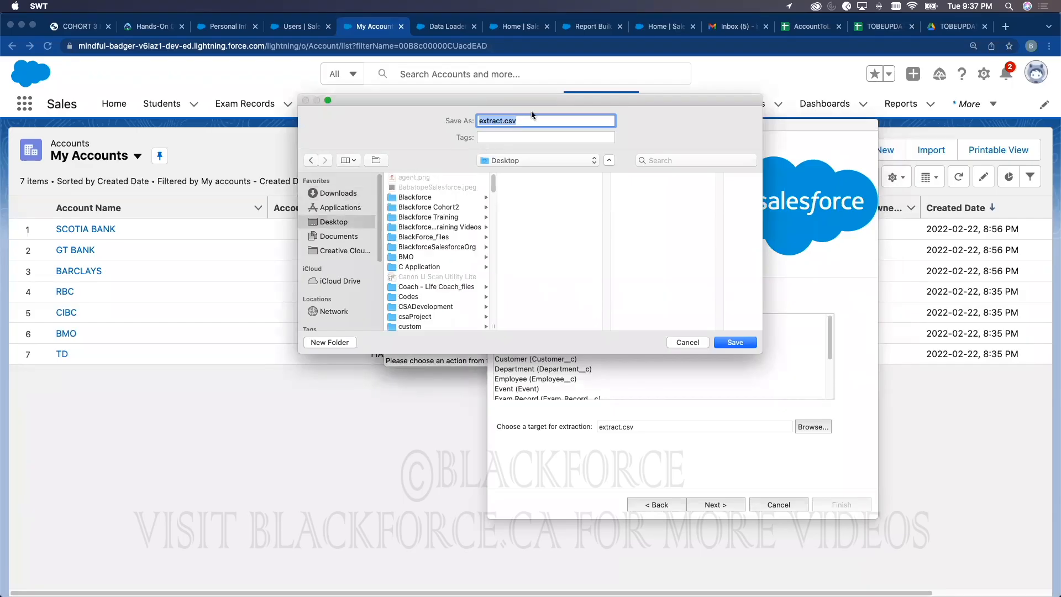
text(AccountExtract)
click(444, 198)
scroll(546, 293, up, 3)
scroll(546, 295, down, 5)
click(546, 248)
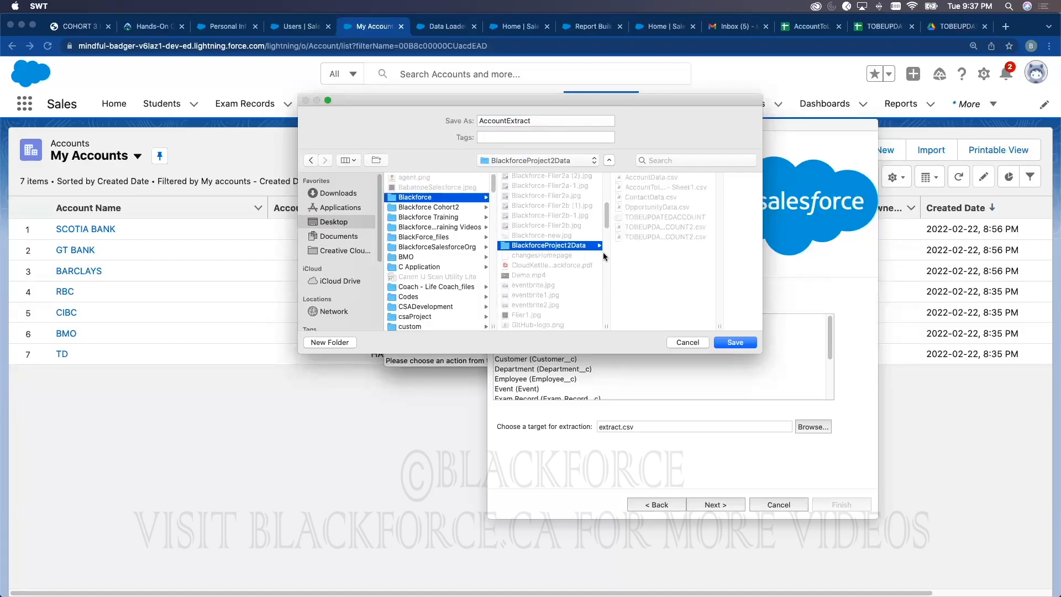
click(551, 124)
text(.cs)
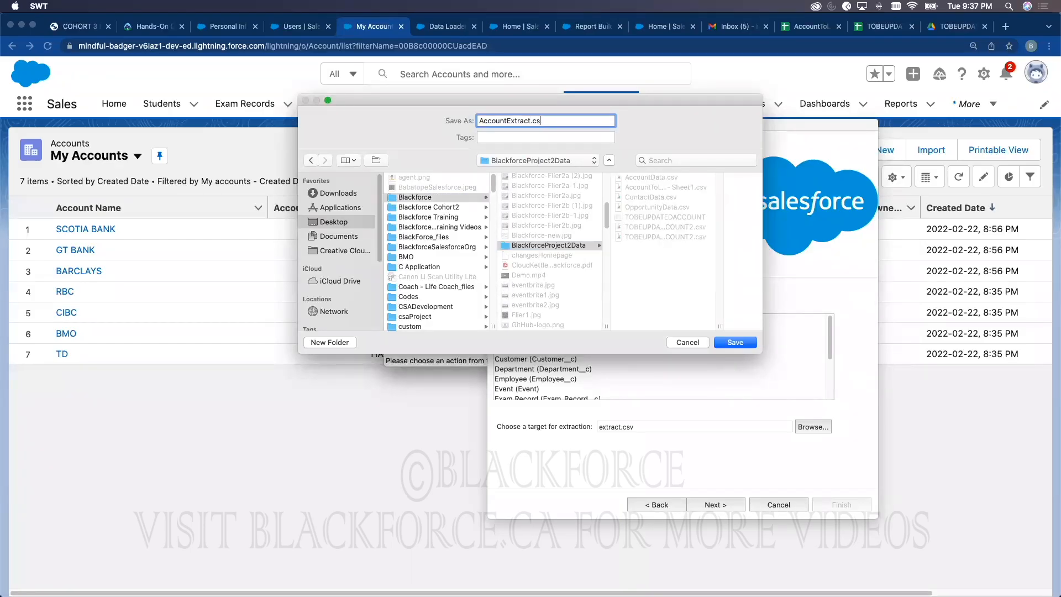
click(730, 342)
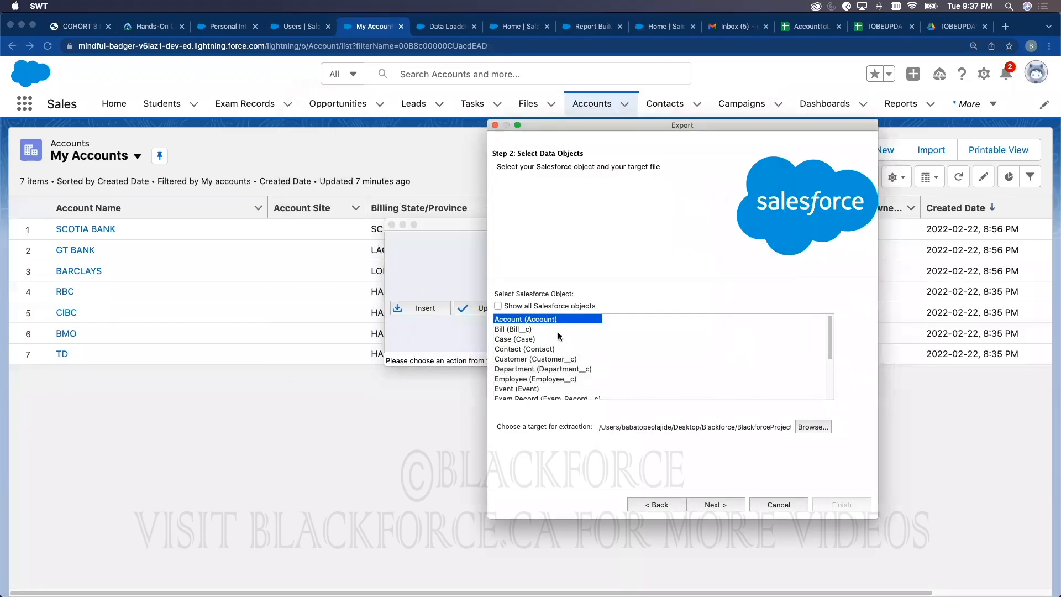
Step: At Step 3, select all Account fields, then delete the generated query text
click(733, 512)
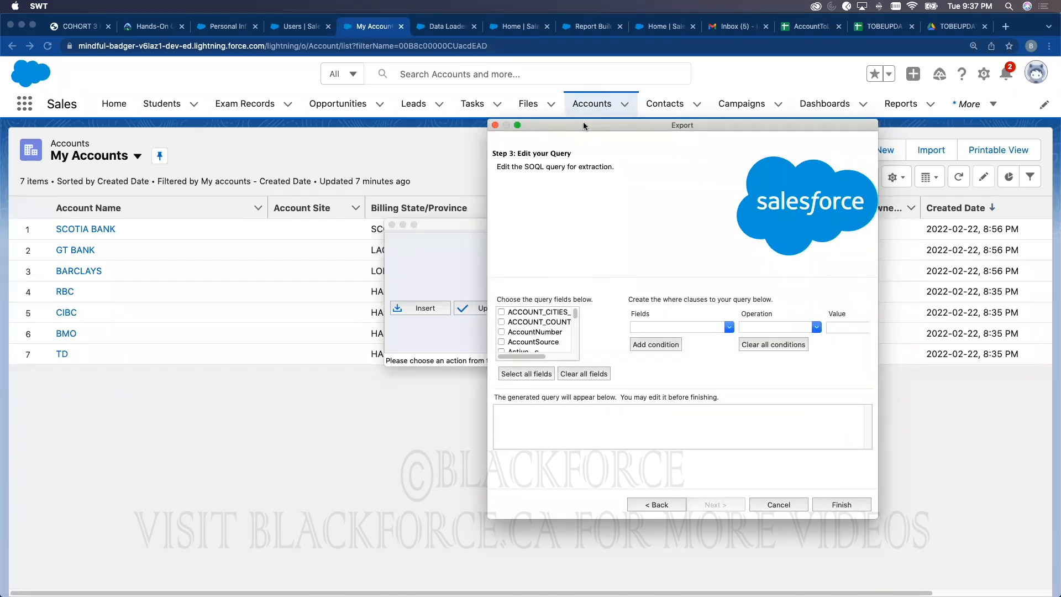
drag(592, 126, 503, 78)
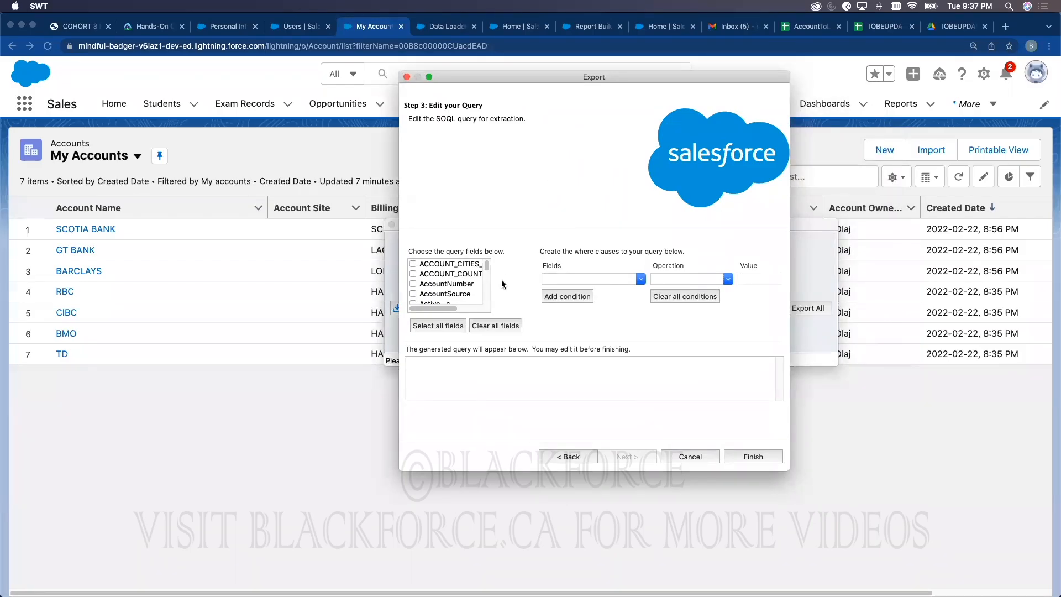
click(439, 326)
mouse_move(777, 380)
mouse_down()
mouse_move(776, 402)
mouse_move(778, 359)
mouse_up()
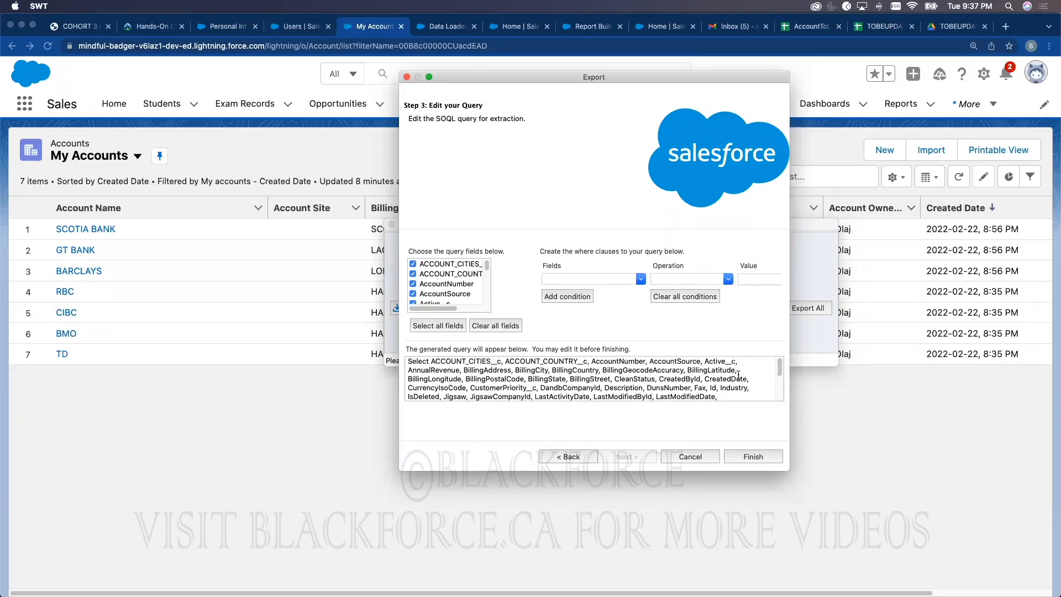
key(super+a)
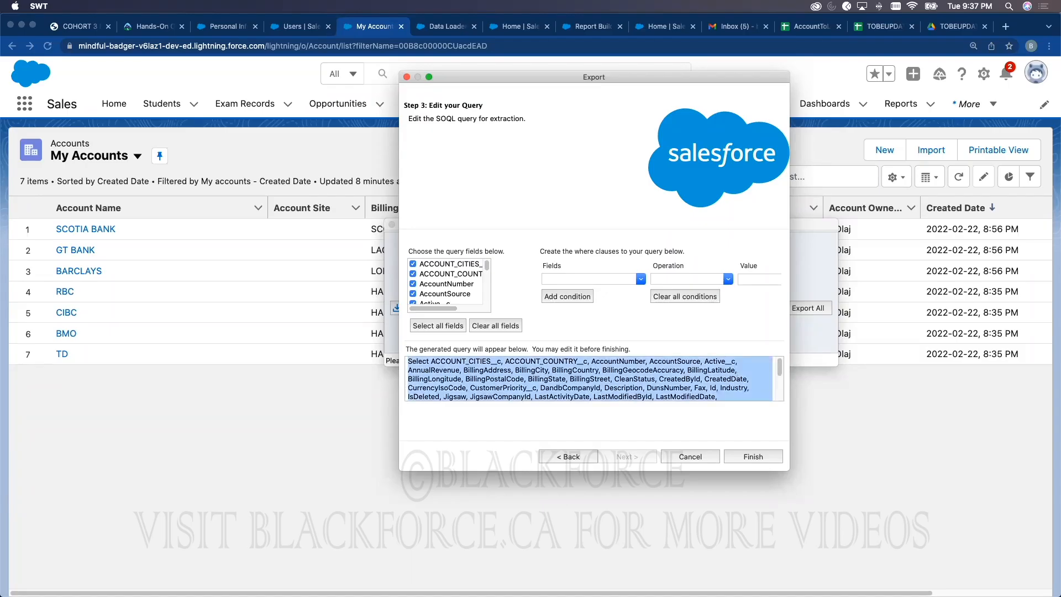
key(BackSpace)
Step: Query only ACCOUNT_CITIES__c, ACCOUNT_COUNTRY__c, AccountNumber, AccountSource, Active__c, AnnualRevenue and BillingAddress
click(492, 325)
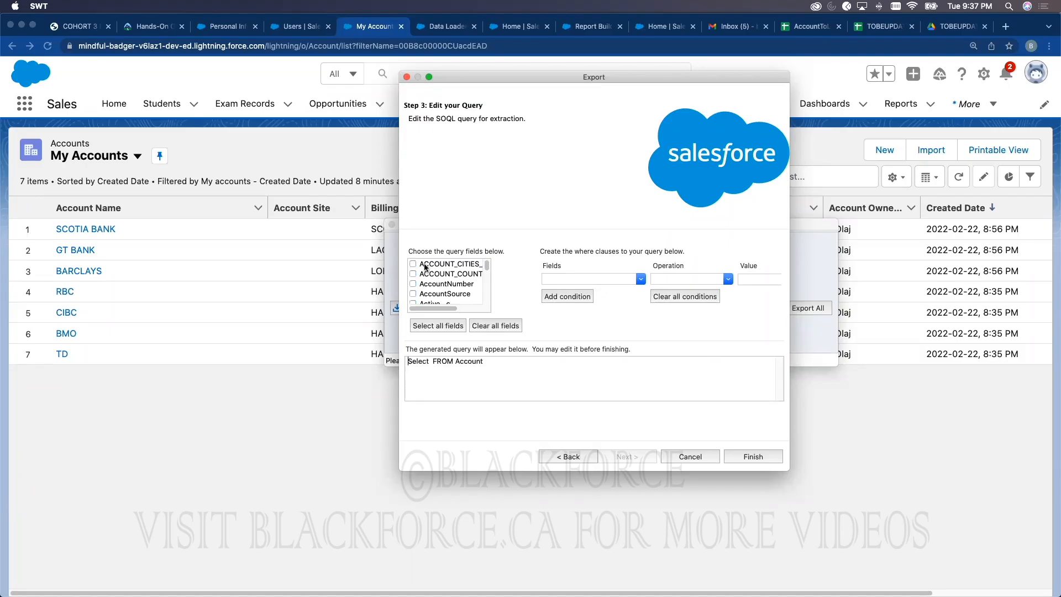
click(413, 264)
click(413, 273)
click(413, 284)
click(413, 293)
scroll(414, 298, down, 3)
click(413, 267)
click(412, 277)
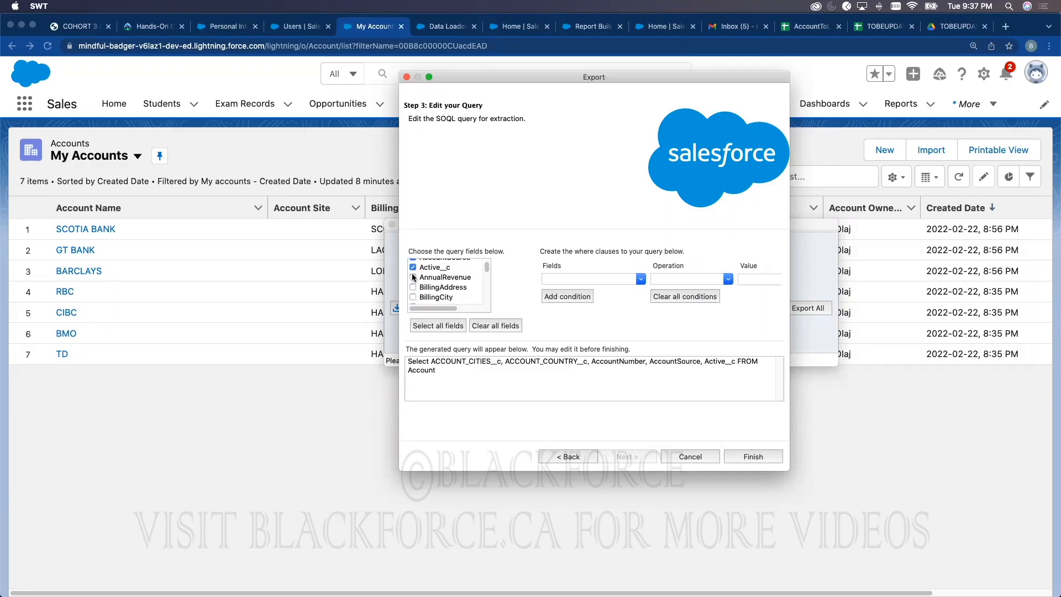
click(414, 287)
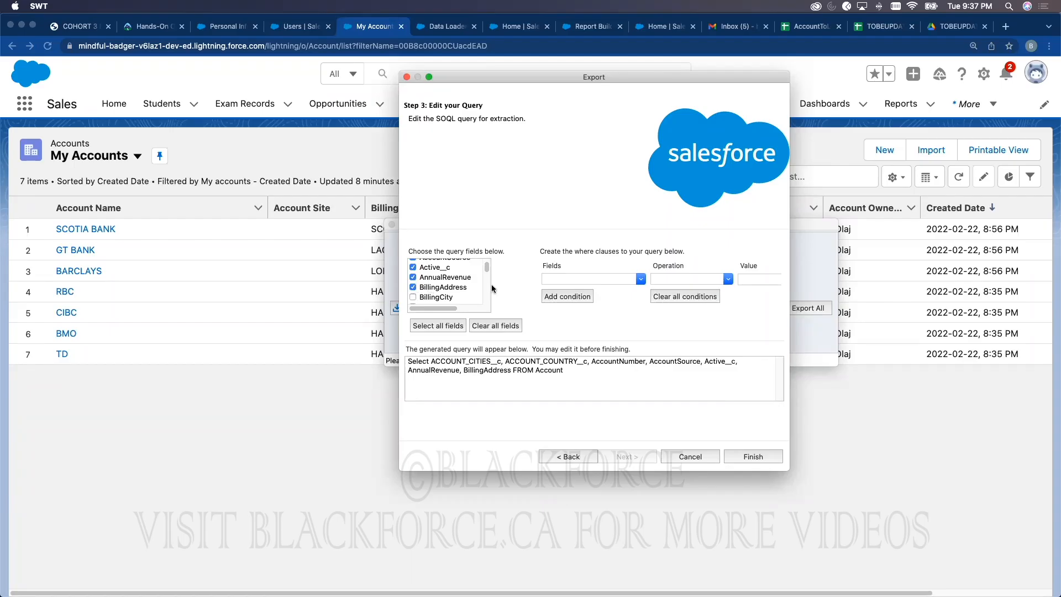
Step: Add a BillingCity equals Lagos condition to the query
click(579, 282)
click(640, 279)
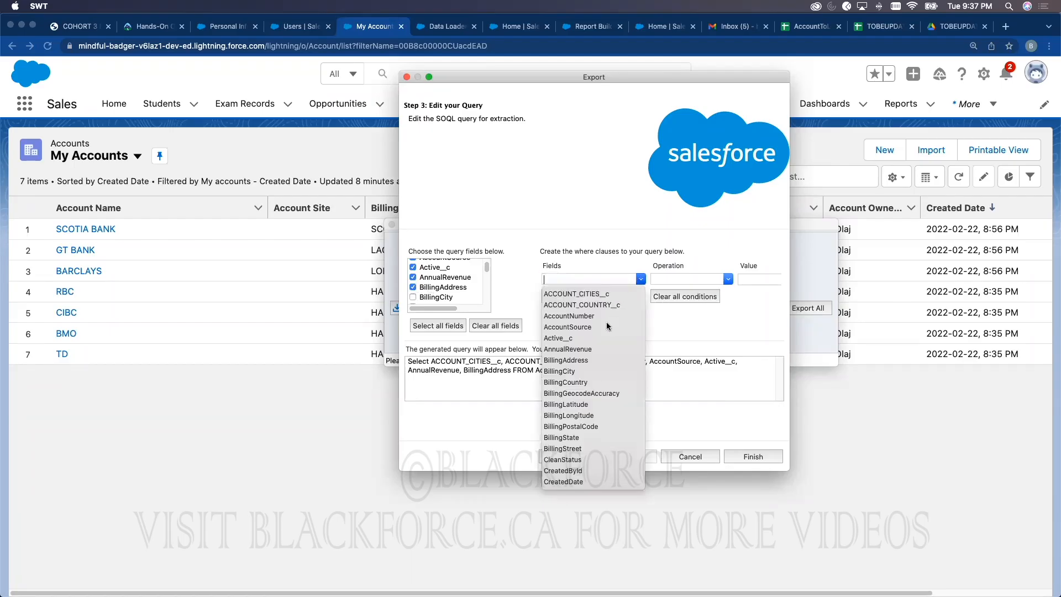
click(575, 372)
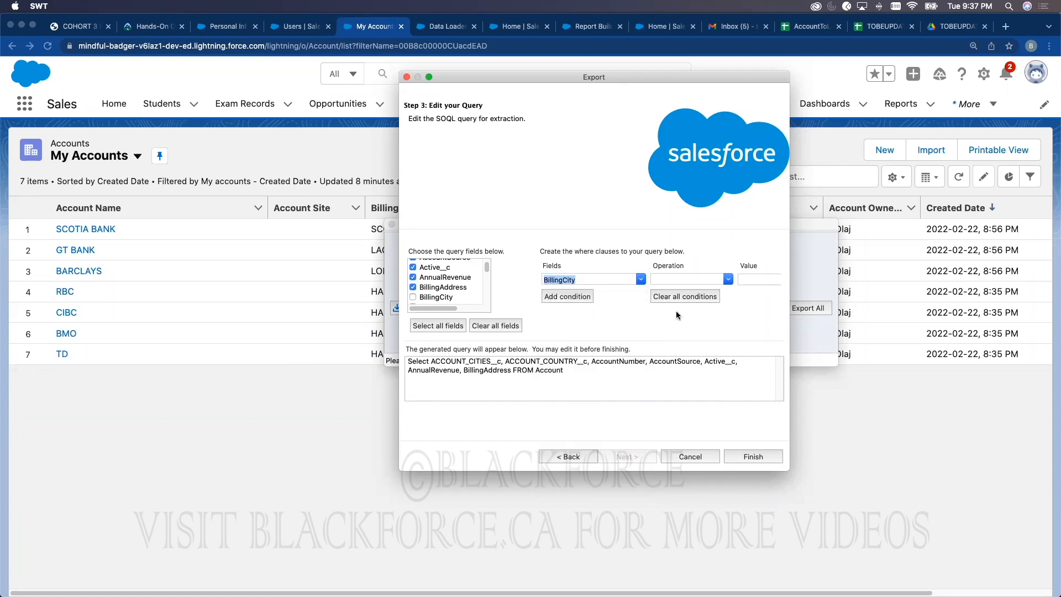
click(728, 279)
click(691, 291)
click(746, 280)
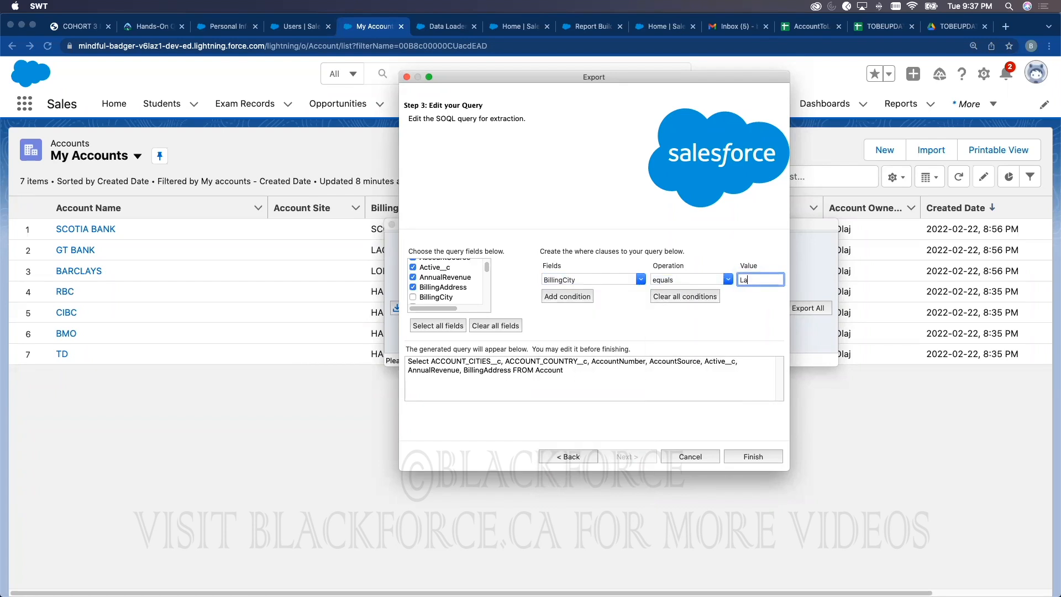
click(579, 298)
Step: Highlight the new WHERE clause, then clear the whole query text
drag(660, 372, 551, 375)
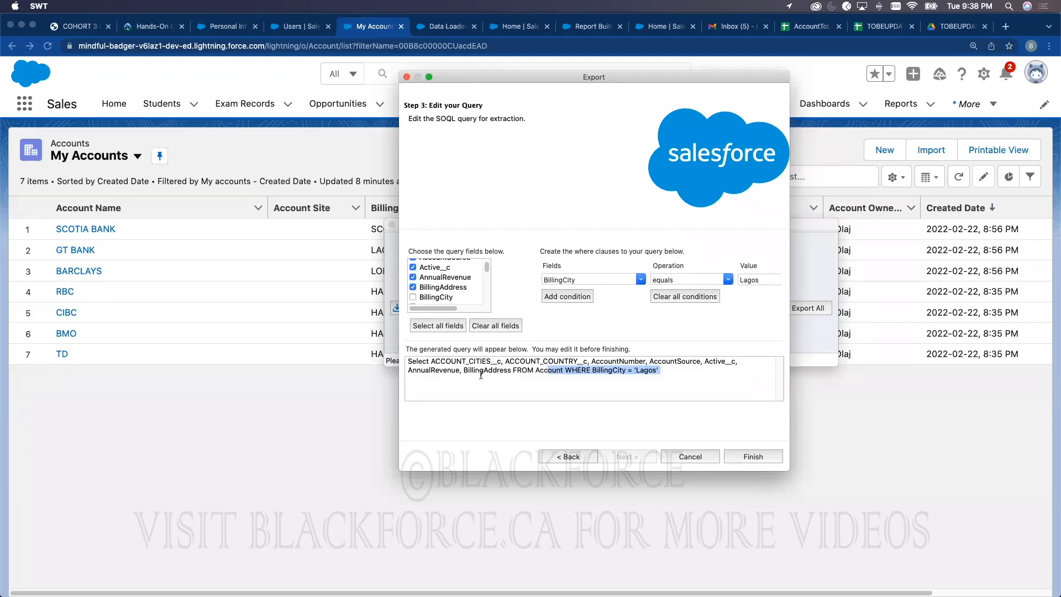
click(543, 367)
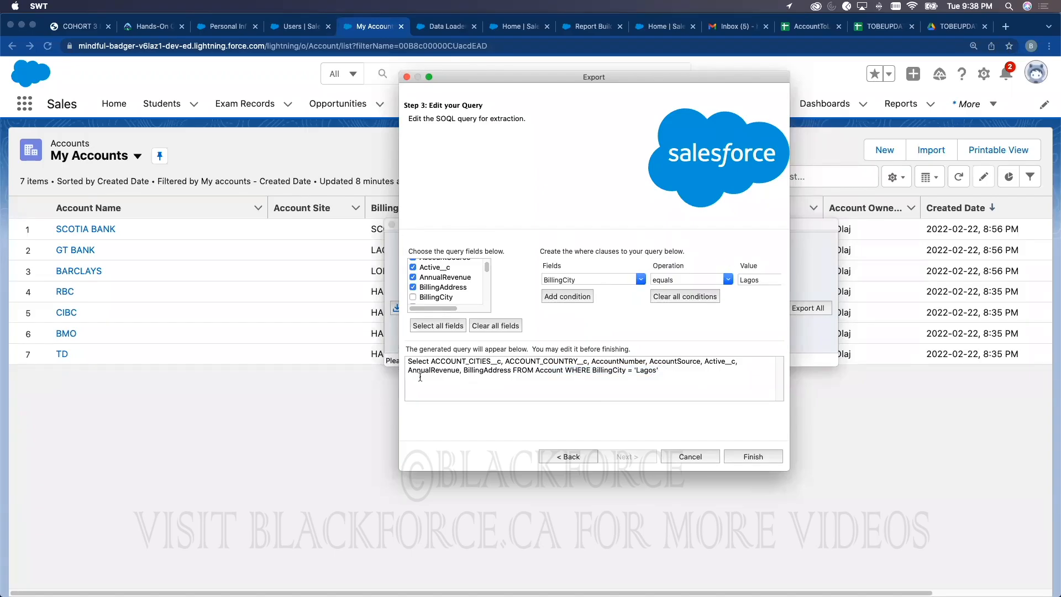
key(super+a)
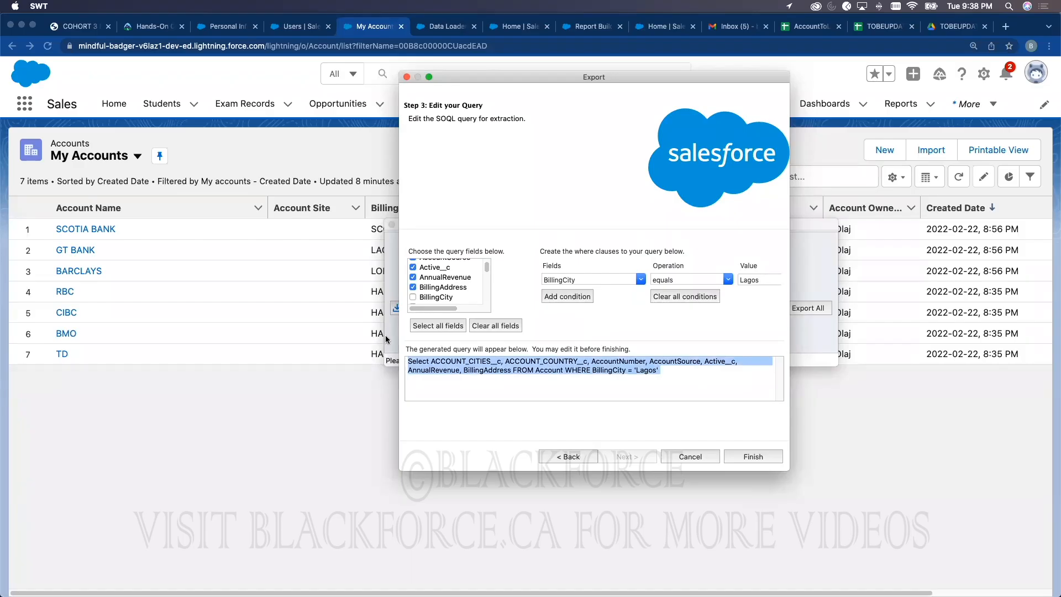
key(BackSpace)
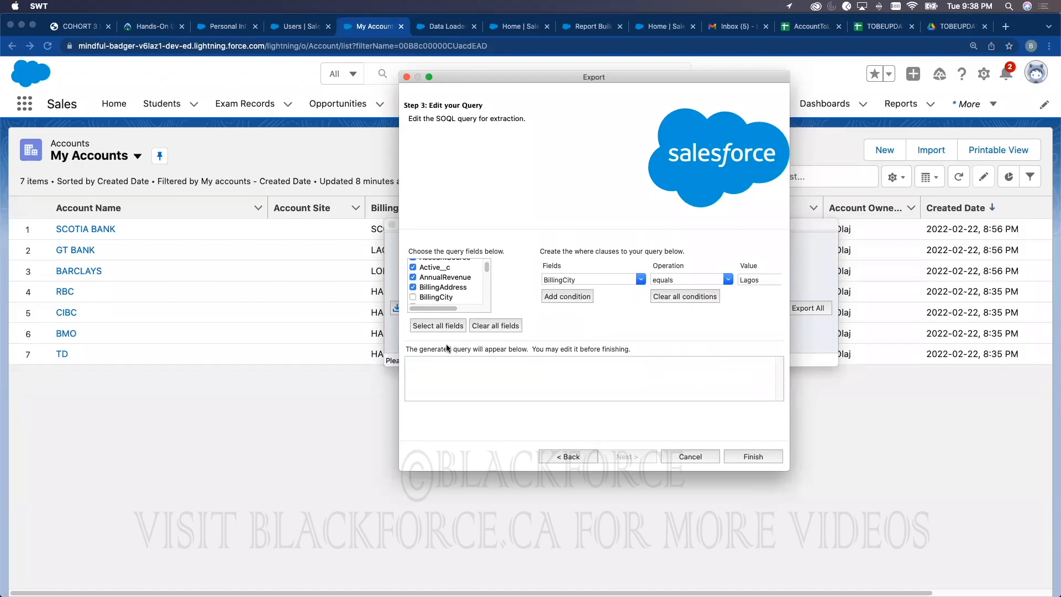
Step: Include every Account field in the export query
double_click(447, 118)
scroll(479, 271, up, 3)
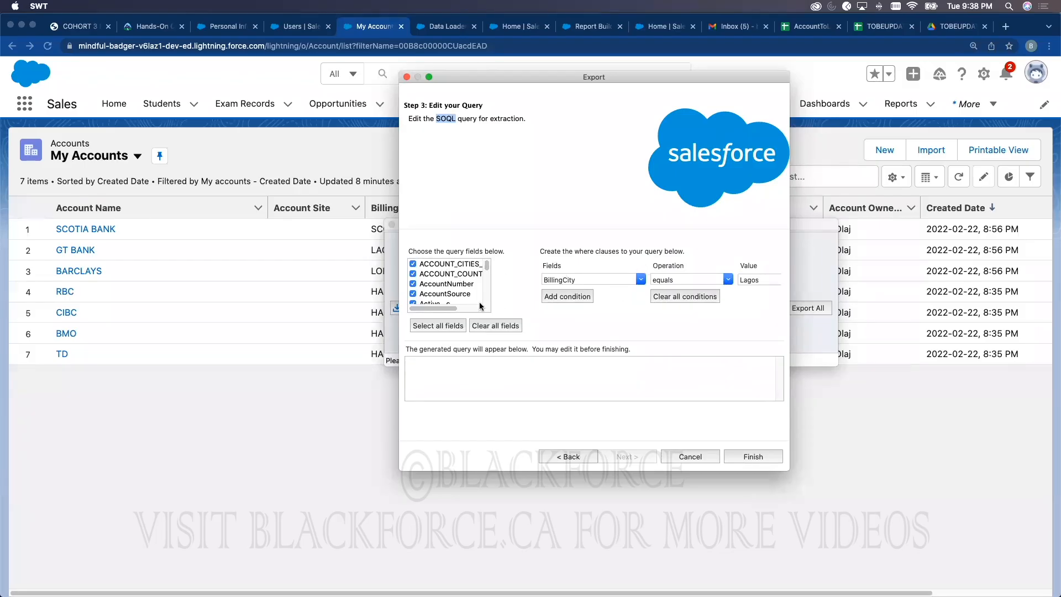
click(437, 326)
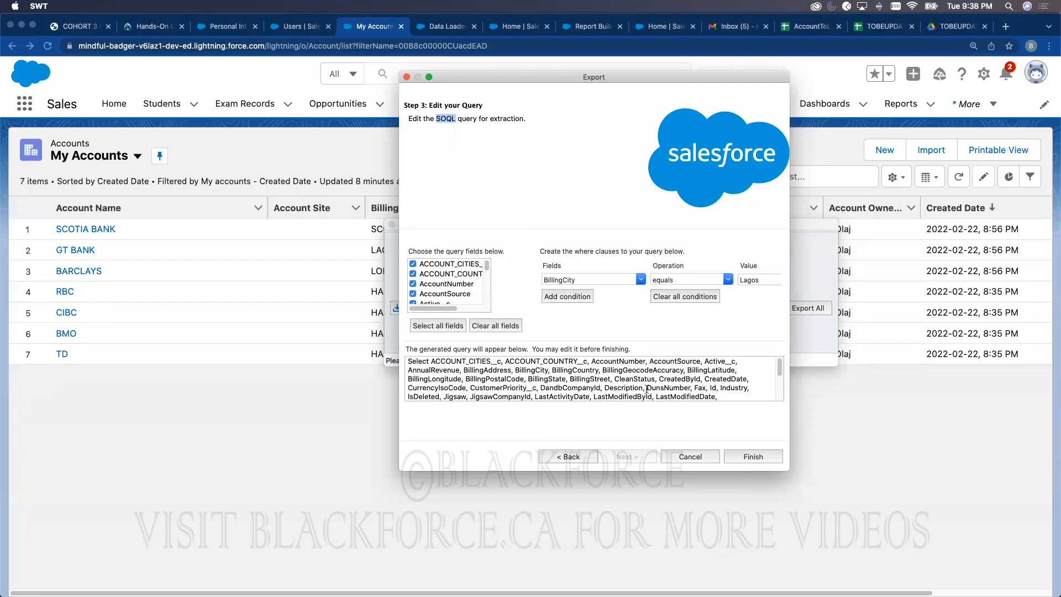
Step: Run the Account export, confirm it, and dismiss the 0-records result notice
click(767, 456)
click(613, 206)
drag(255, 132, 482, 127)
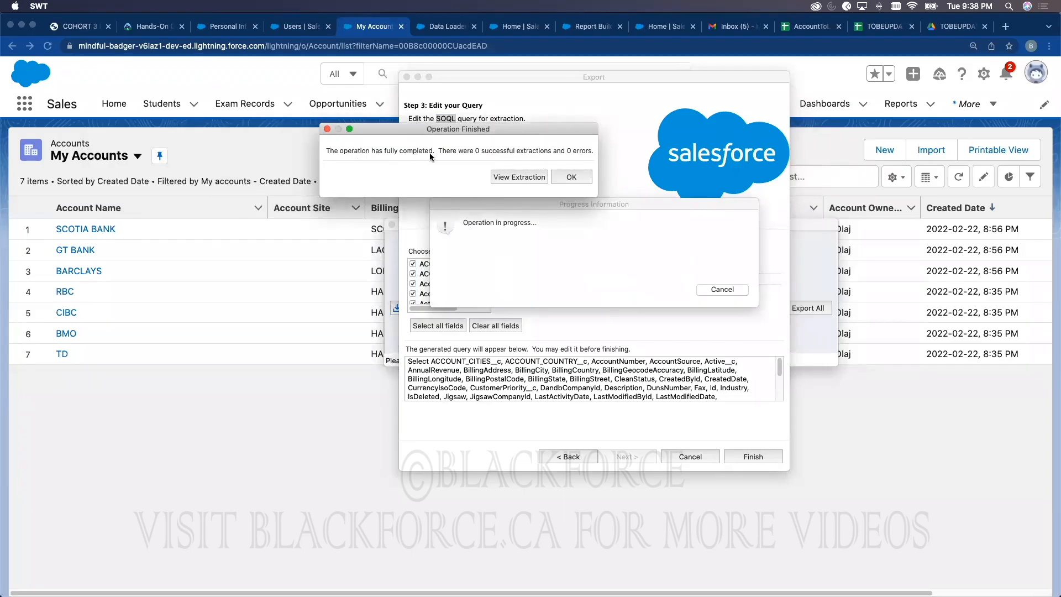
click(566, 178)
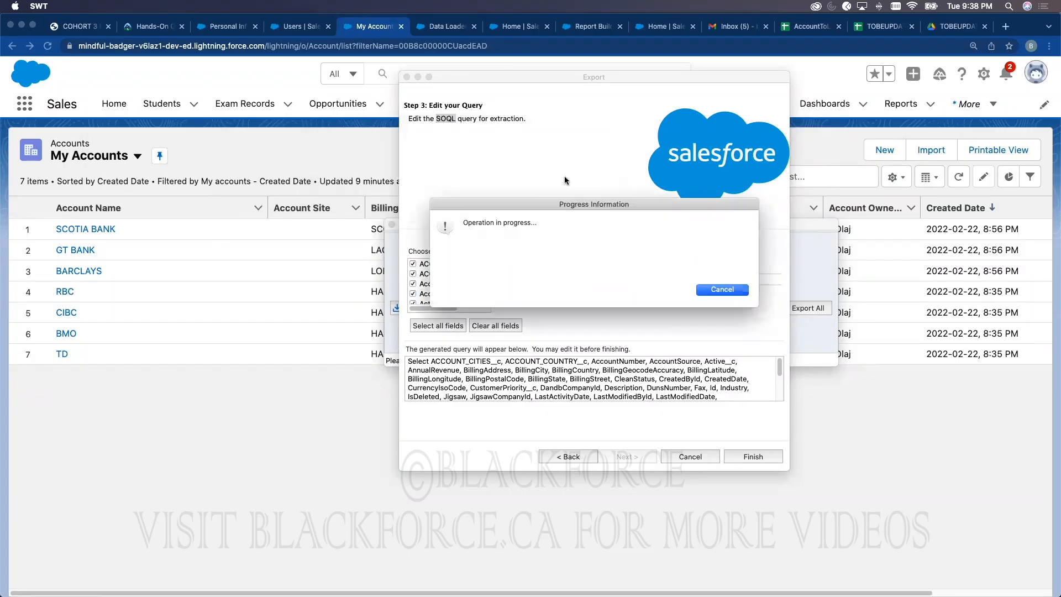
Step: Start an Account export and set AccountExtract.csv as the output file, overwriting the old one
click(752, 309)
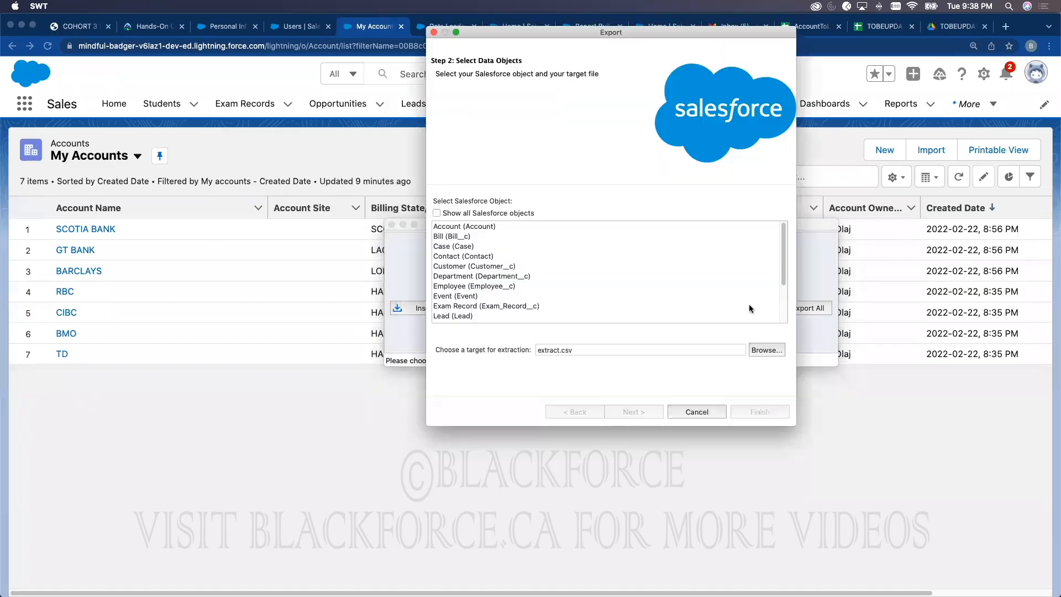
click(479, 227)
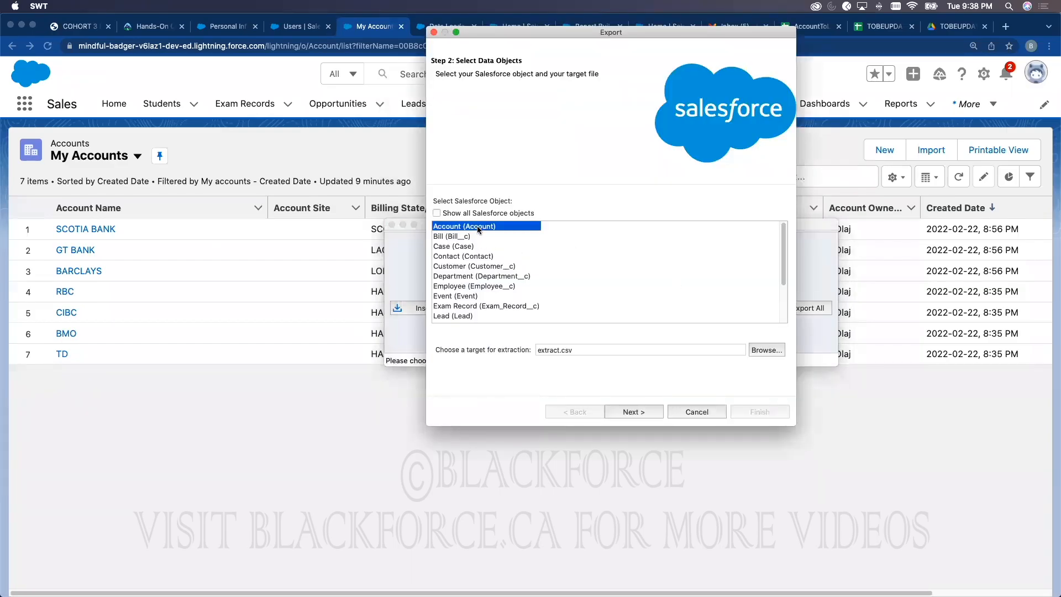
click(762, 350)
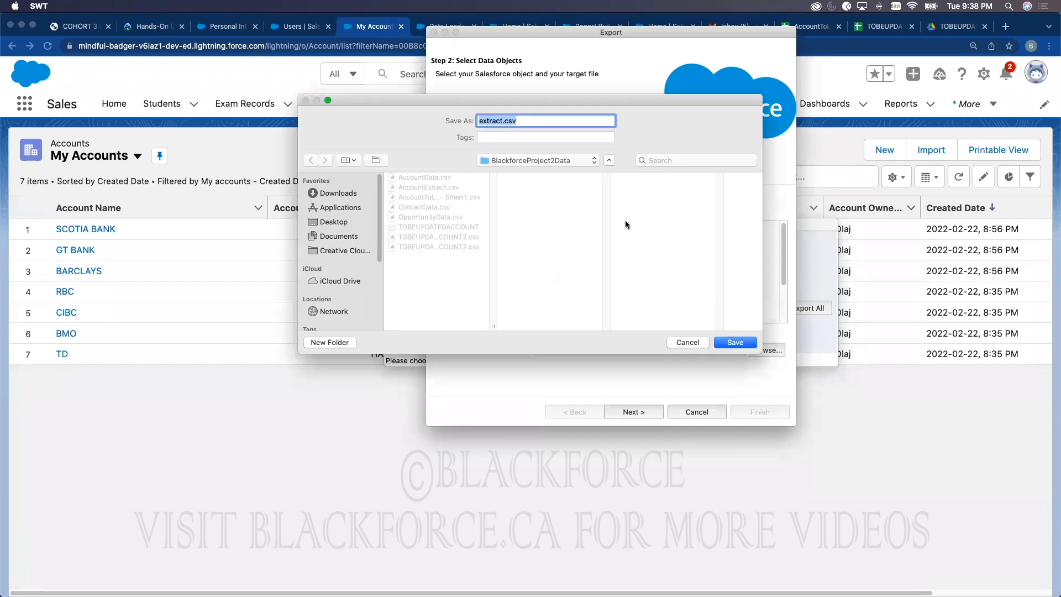
click(440, 189)
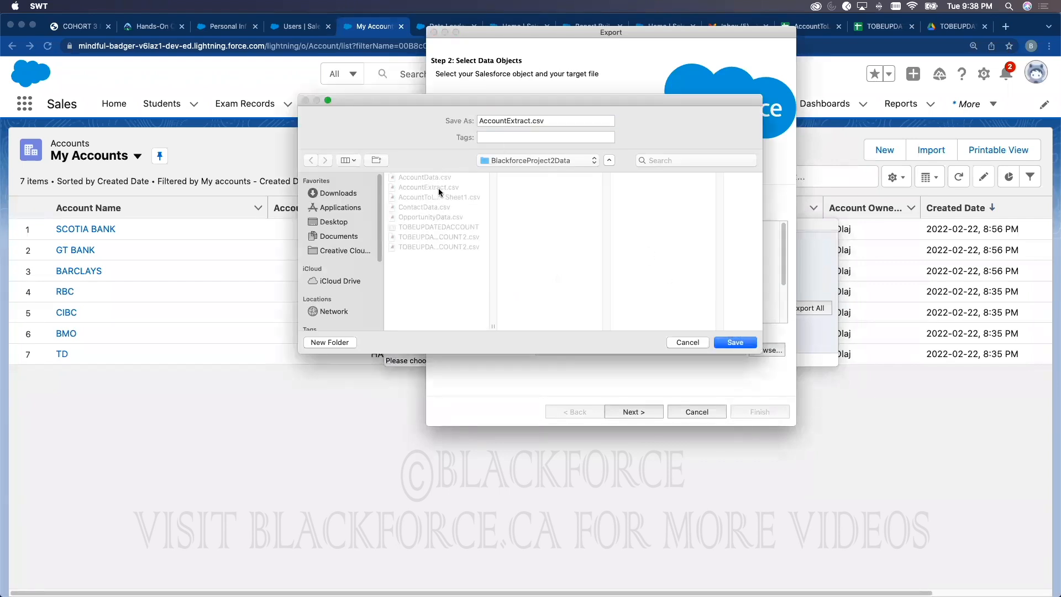
click(739, 343)
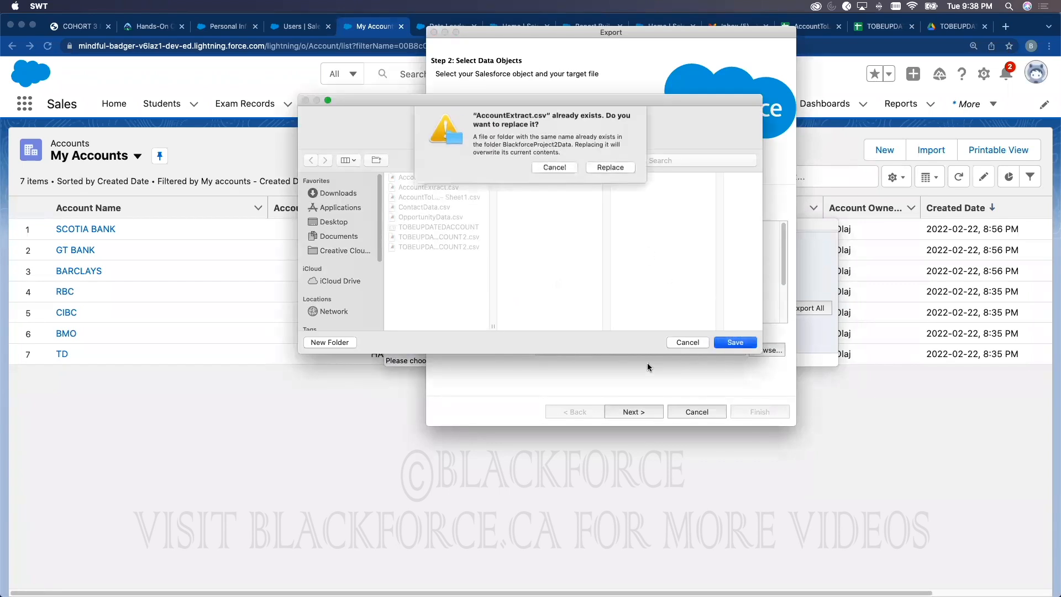
click(608, 172)
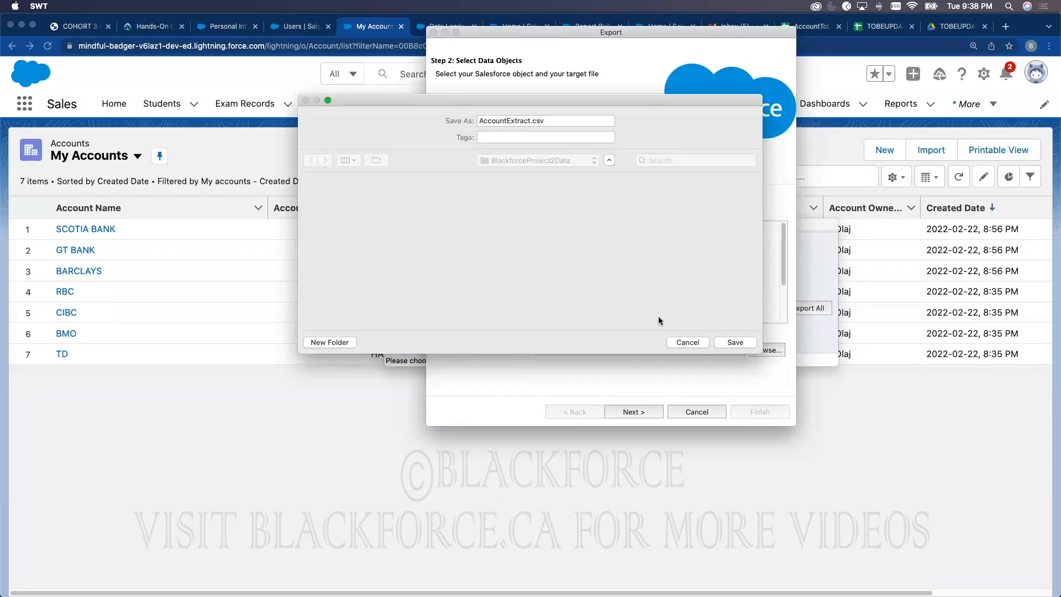
Step: Select every Account field and run the export, extracting 29 records with 0 errors
click(649, 409)
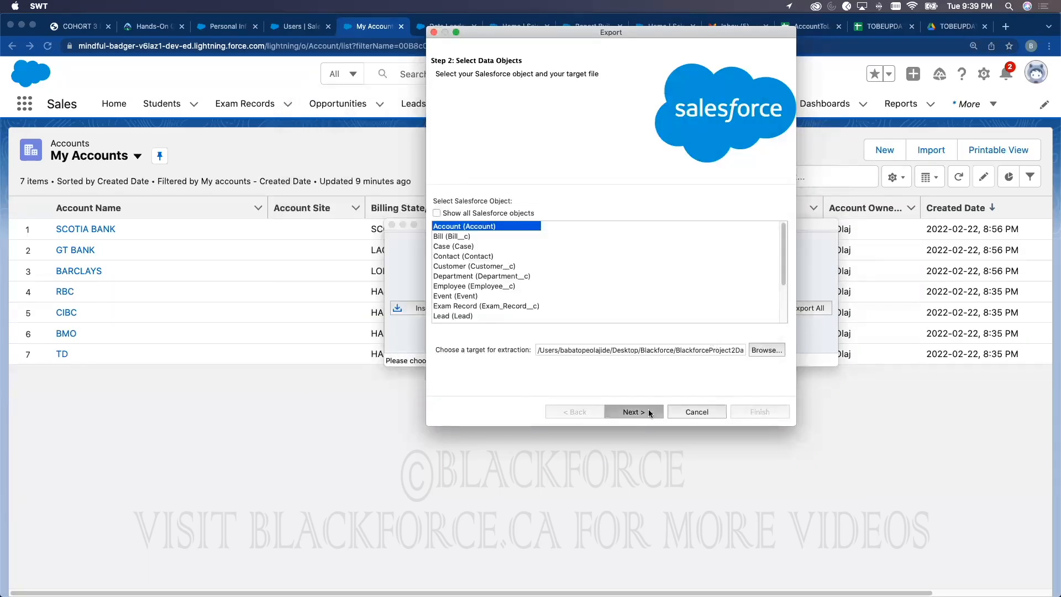
click(619, 205)
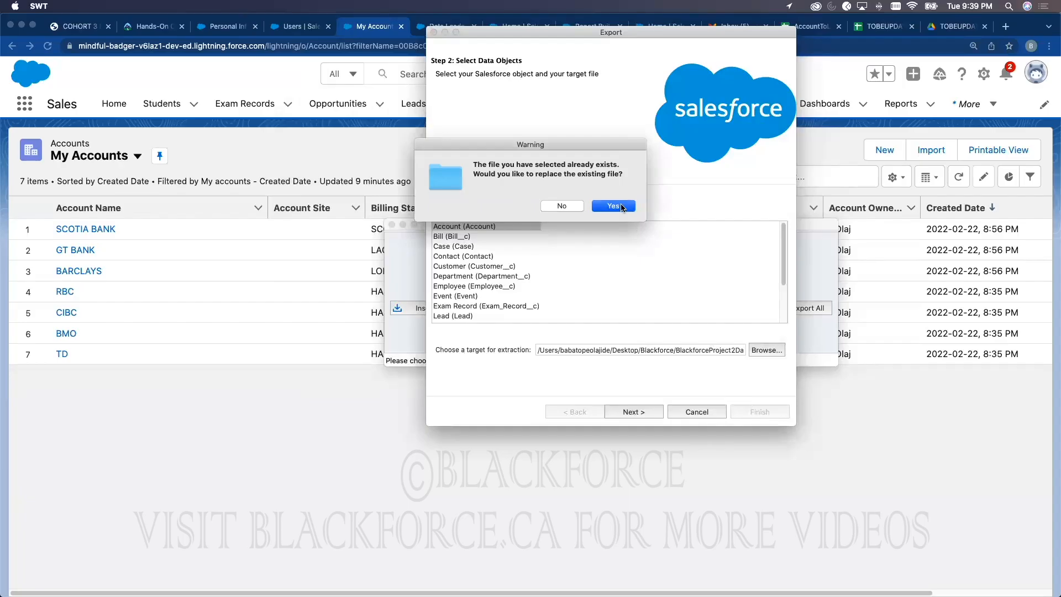
click(458, 280)
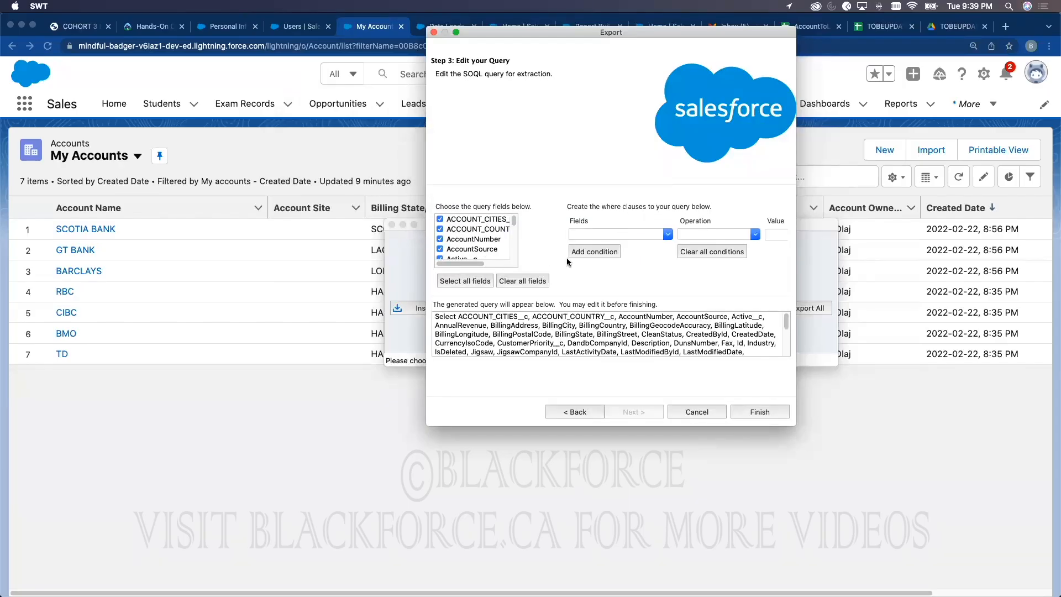
click(760, 412)
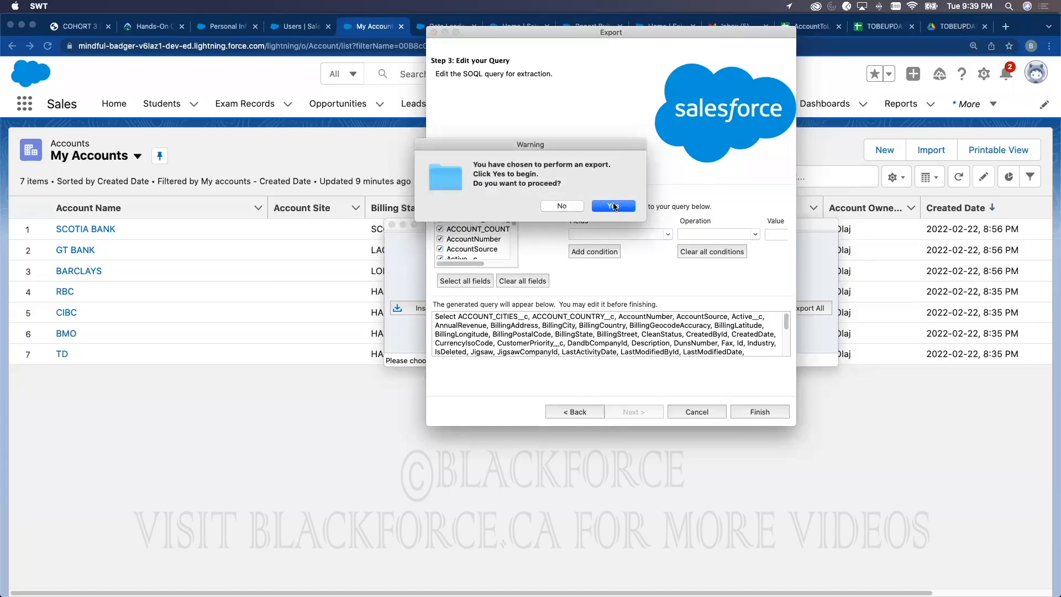
click(613, 206)
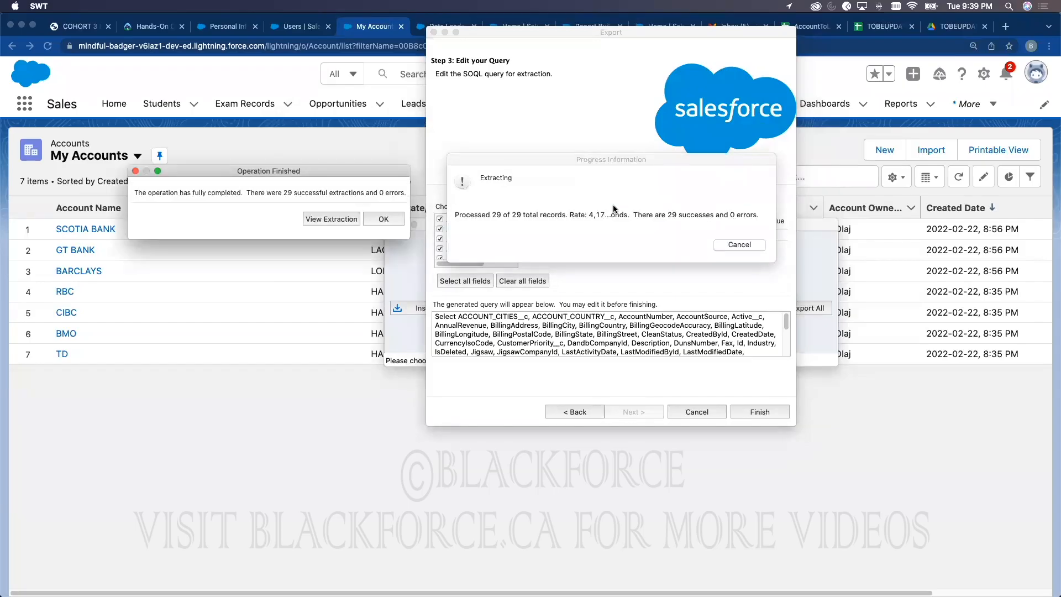
Step: View the 29 extracted account rows in the CSV Viewer
drag(362, 171, 674, 127)
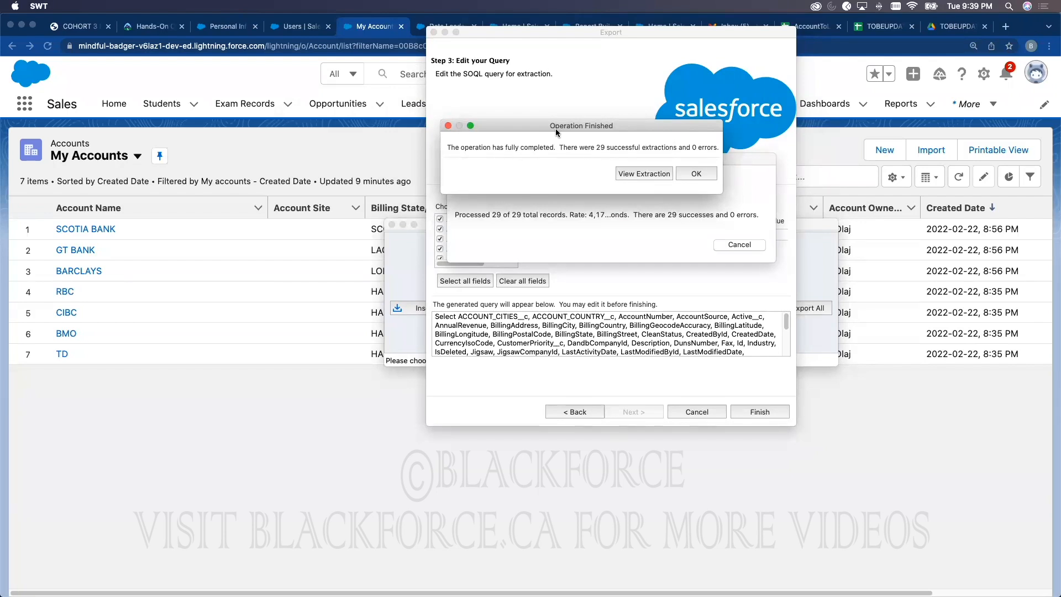
drag(568, 121, 622, 177)
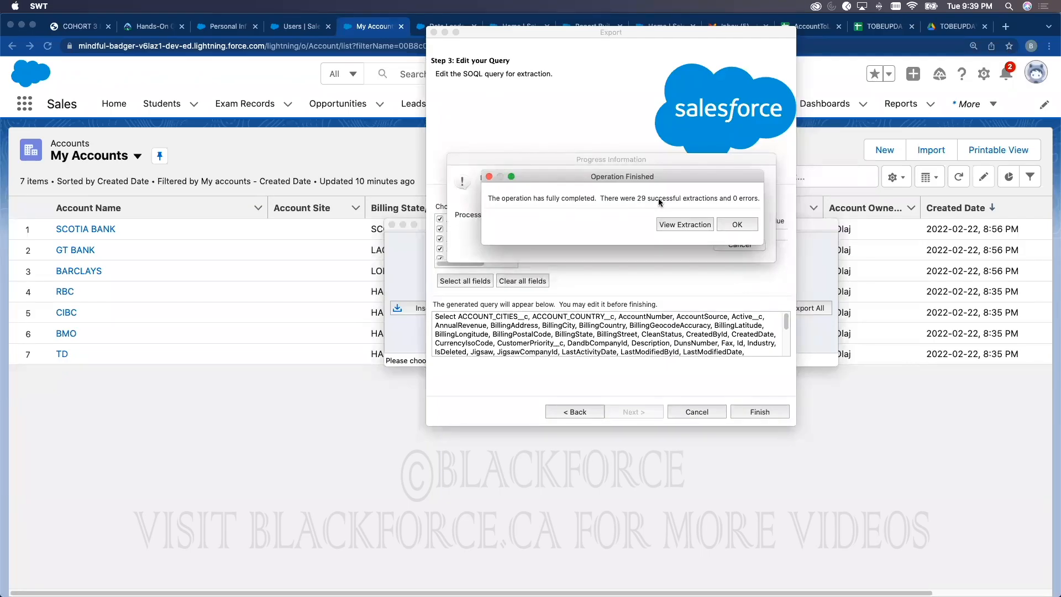
click(677, 224)
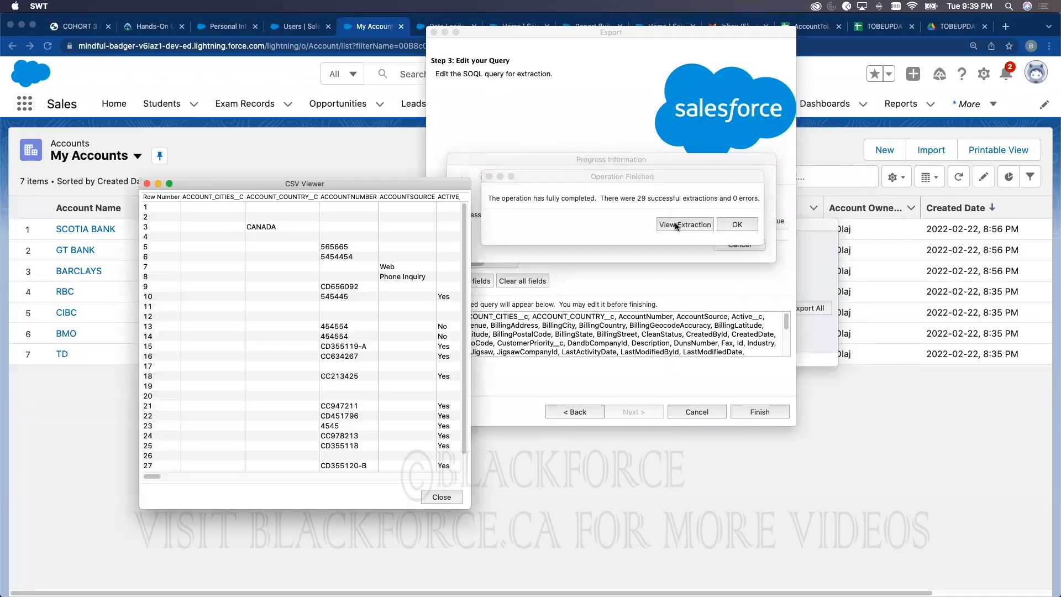
drag(372, 176, 400, 95)
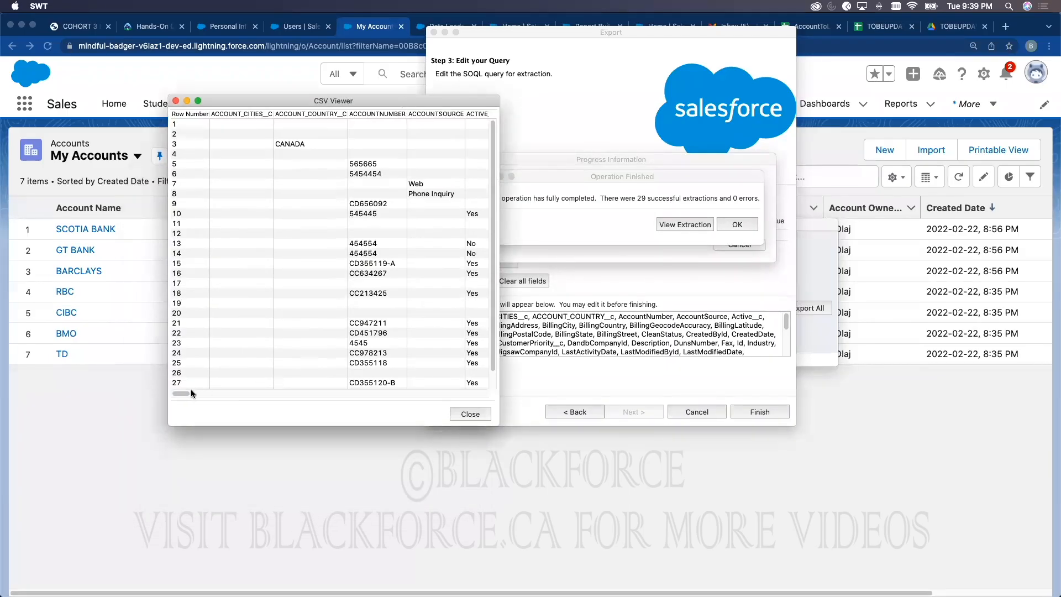
drag(188, 394, 449, 390)
scroll(481, 360, right, 5)
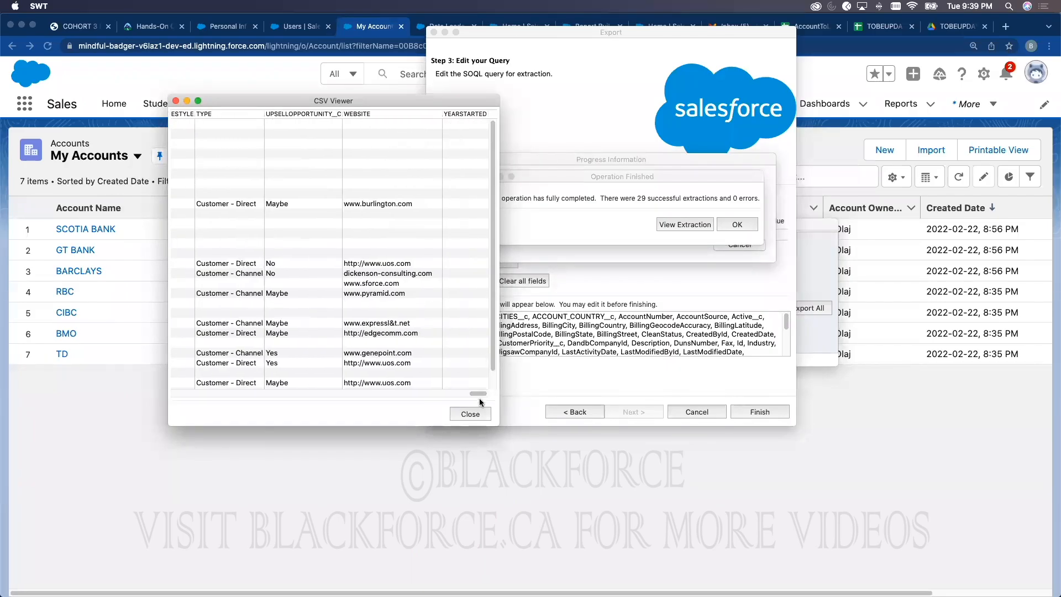
Step: Close the CSV Viewer and finished-export notice, returning to the Salesforce My Accounts list
click(470, 414)
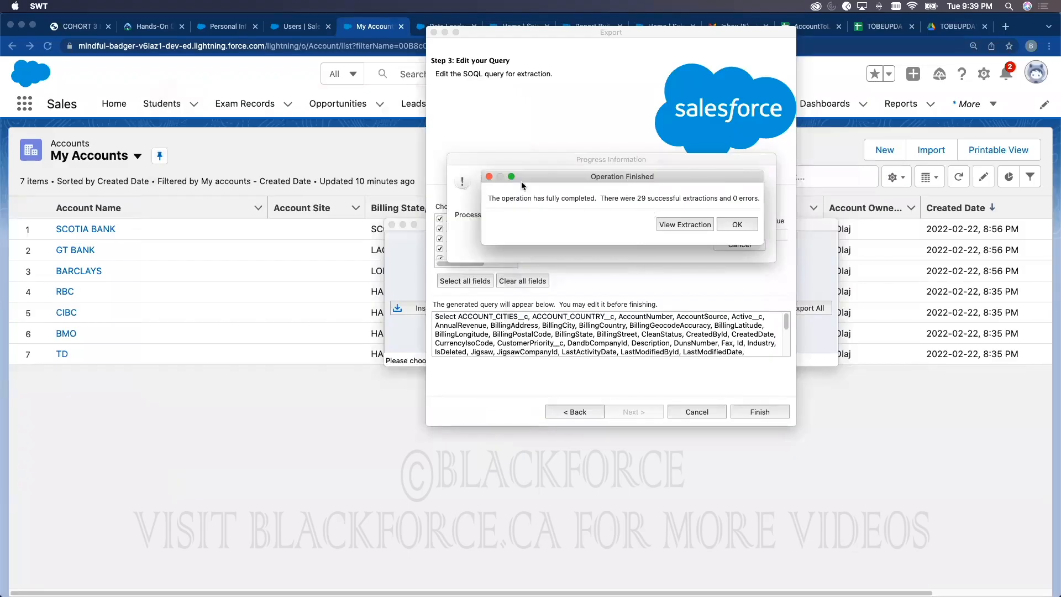
click(727, 221)
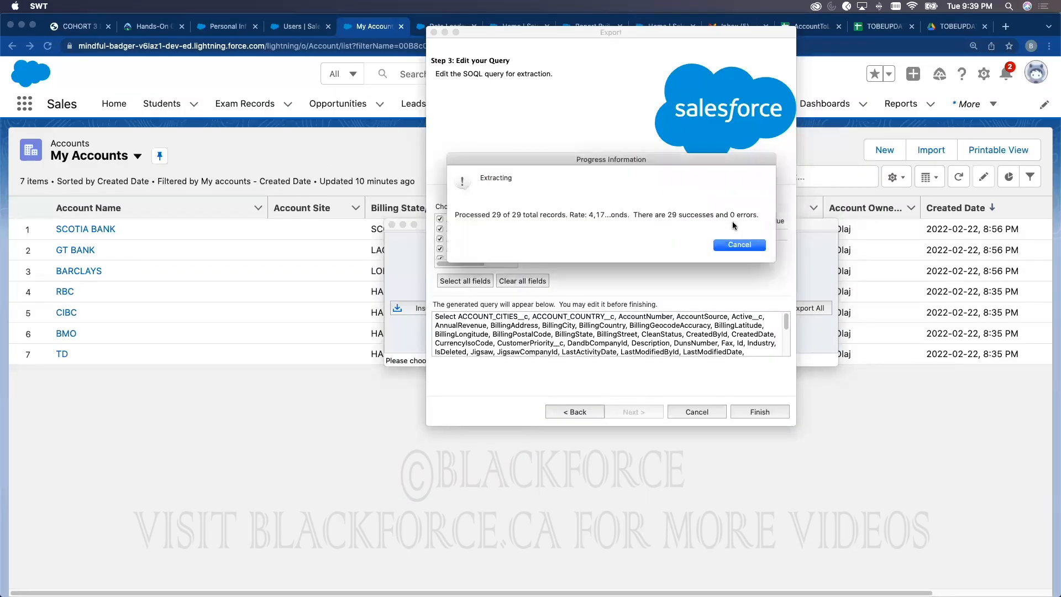
click(244, 194)
Step: Switch the list view from My Accounts to All Accounts (29 items), then return to Data Loader
click(612, 105)
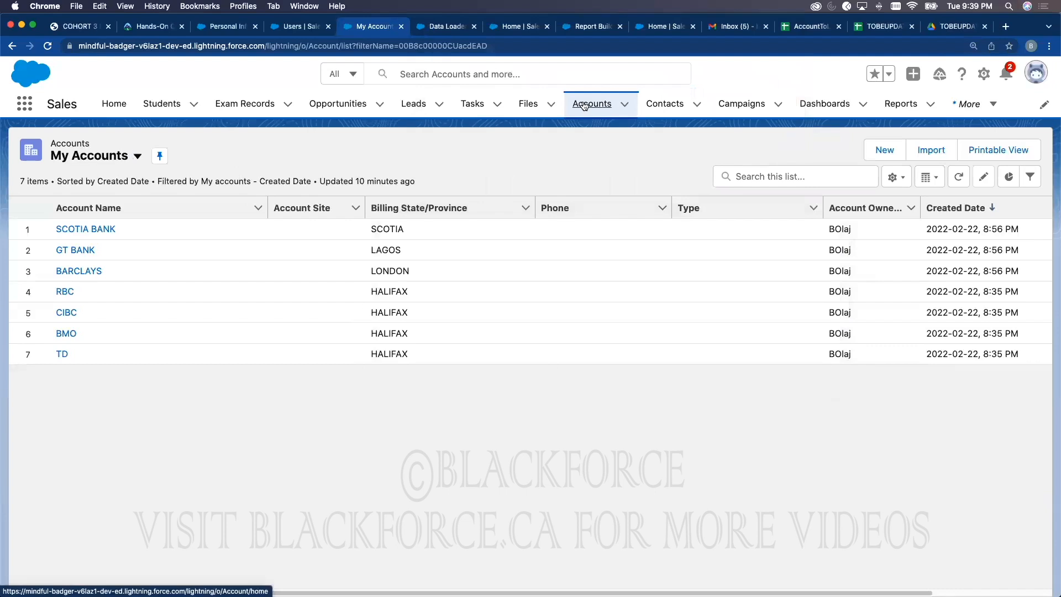
click(138, 155)
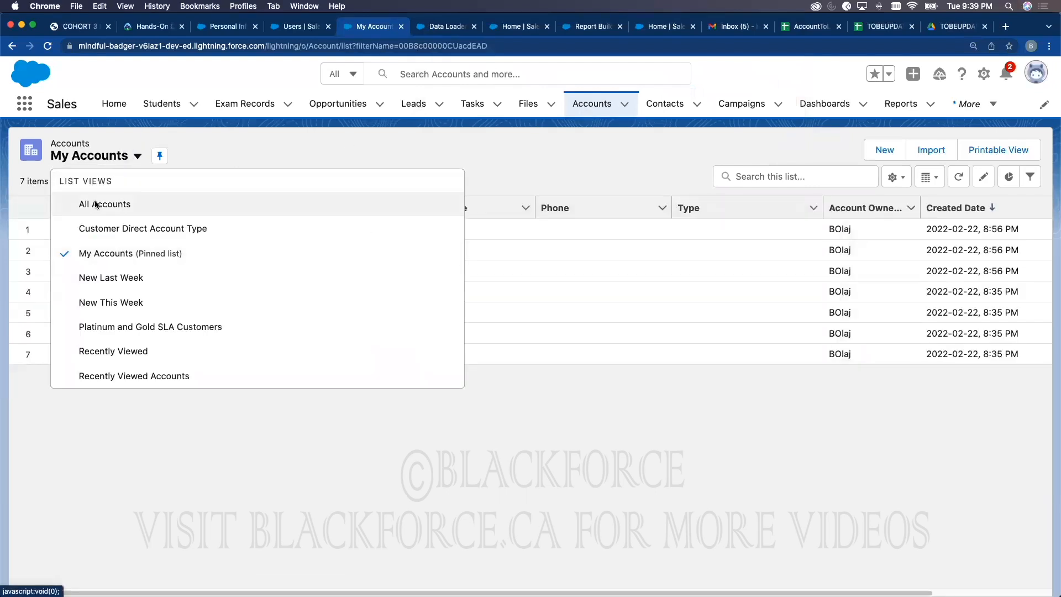
click(95, 204)
drag(31, 180, 17, 181)
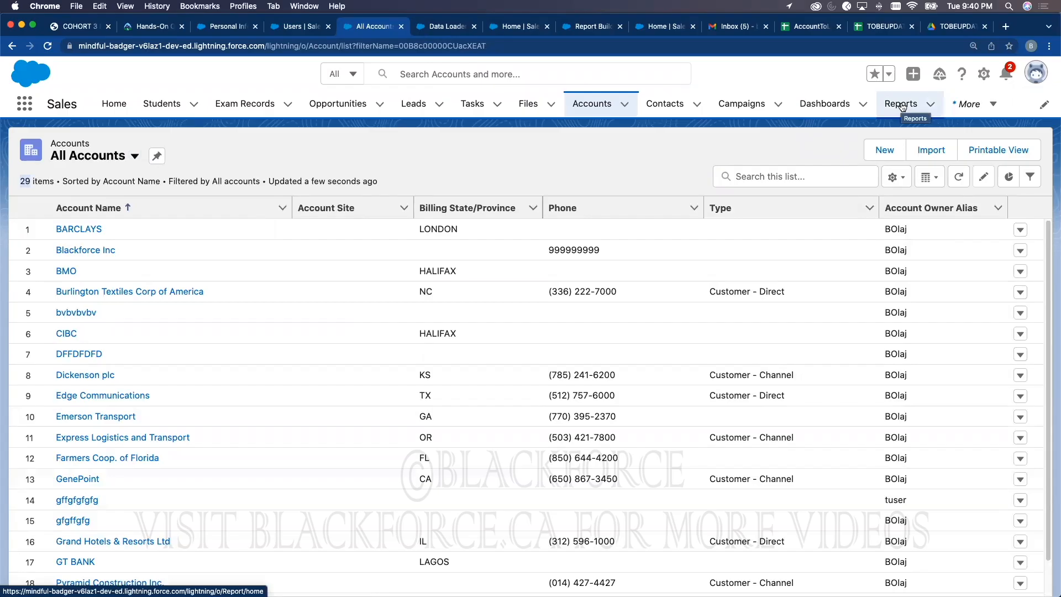
key(ctrl+Up)
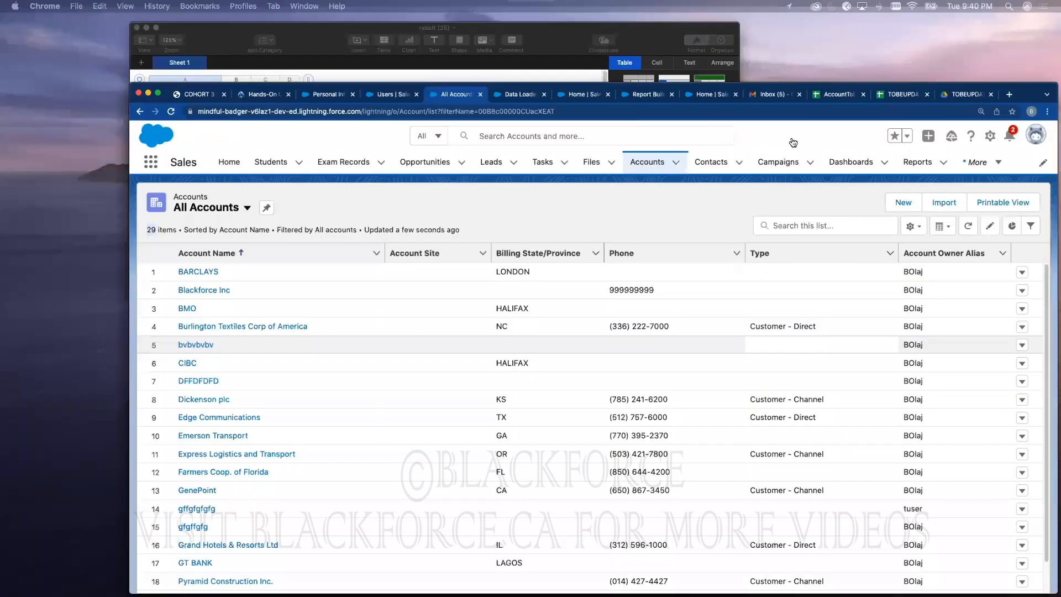
click(796, 163)
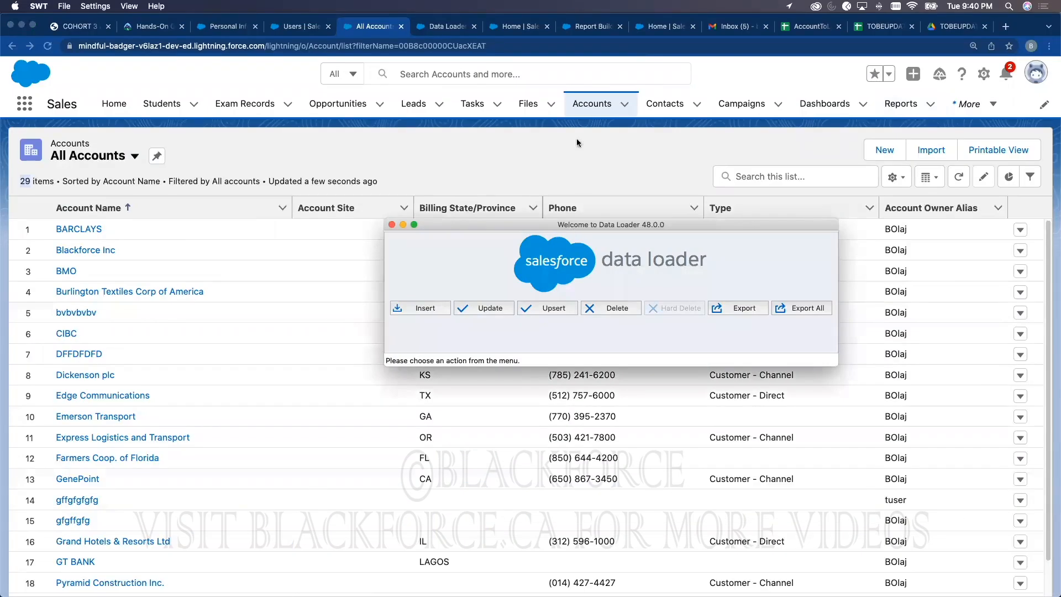
Step: From the TOBEUPDATEDACCOUNT2 sheet, upload AccountExtract.csv from the BlackforceProject2Data folder via File > Open
click(882, 26)
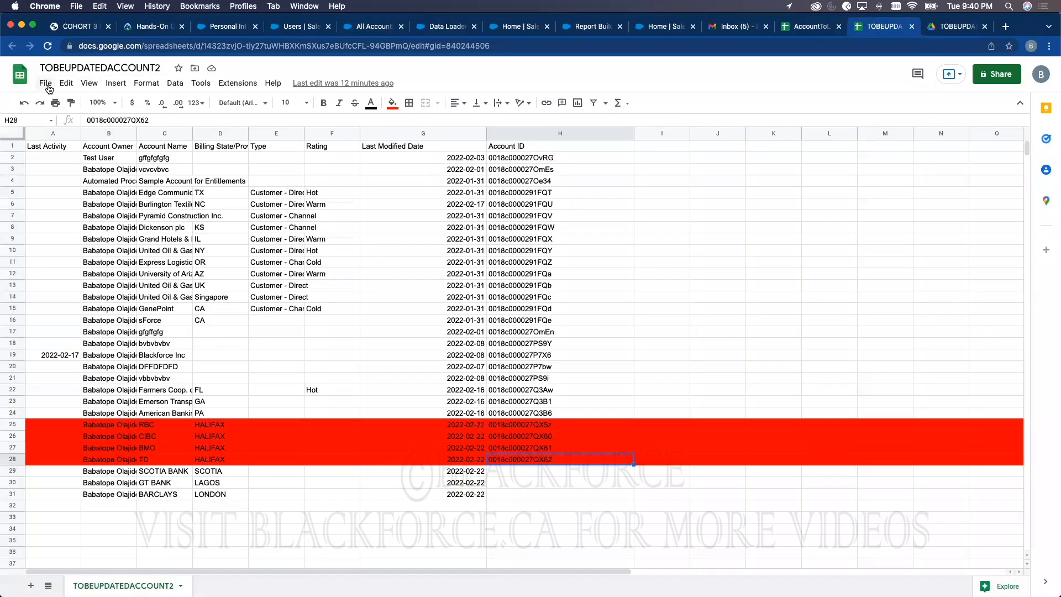
click(47, 85)
click(61, 121)
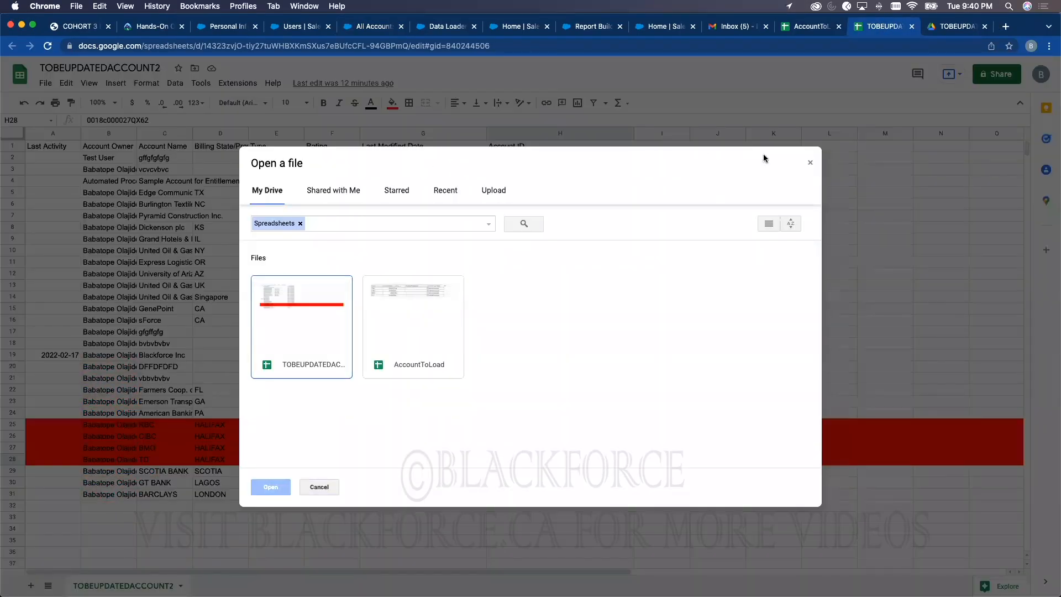
click(807, 163)
click(45, 83)
click(61, 121)
click(492, 188)
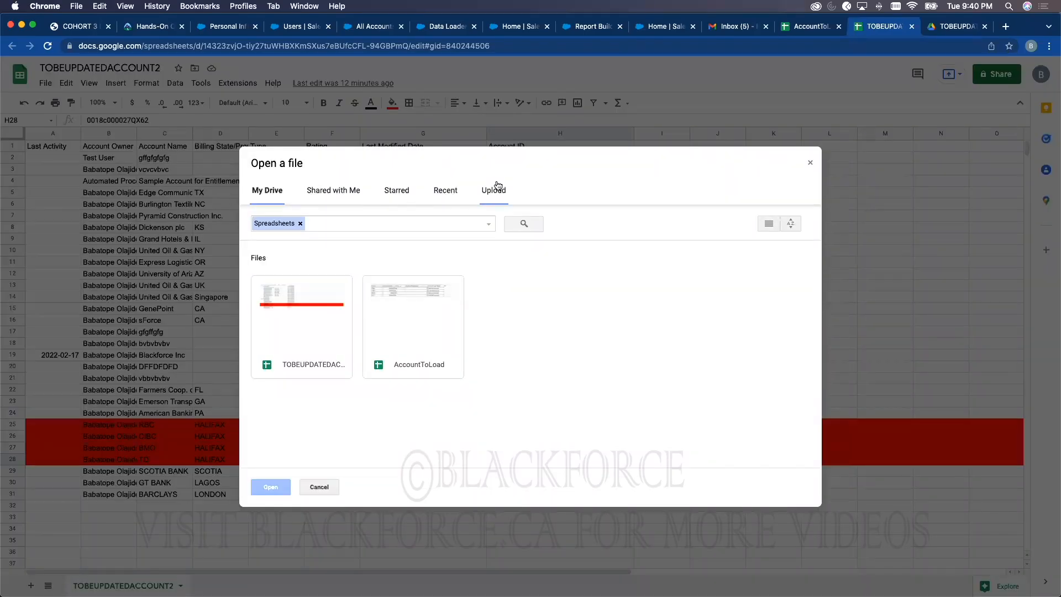
click(533, 354)
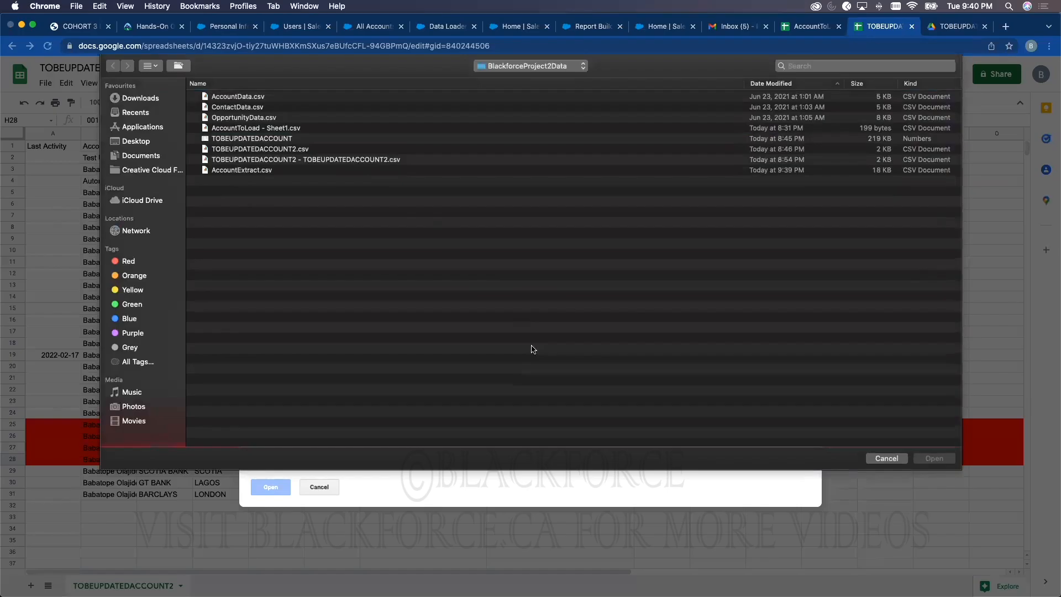
double_click(271, 170)
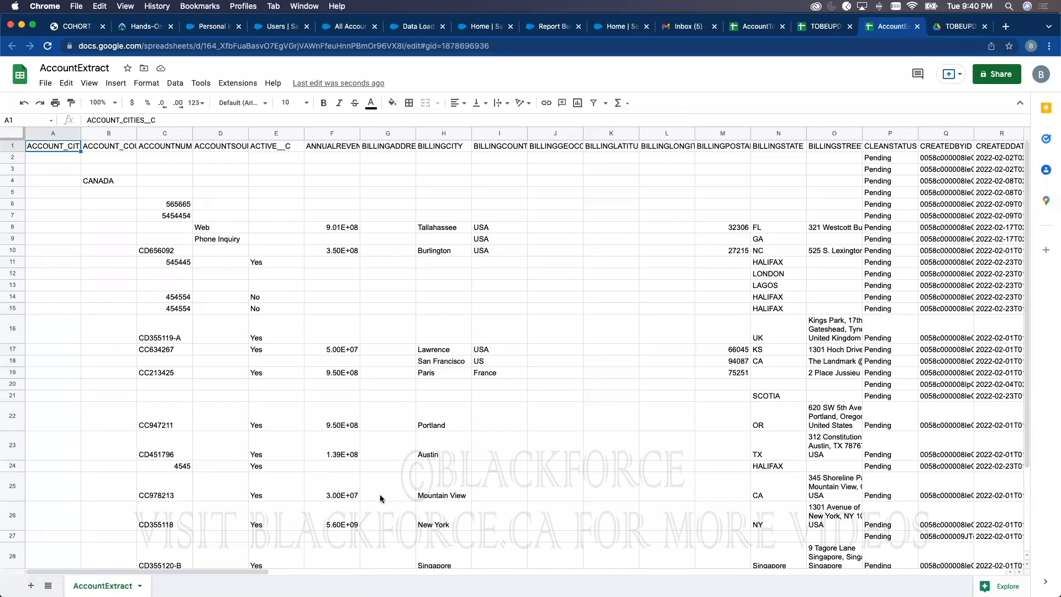
Step: Scroll across the AccountExtract sheet to reach the ID column in column Y
scroll(553, 575, right, 15)
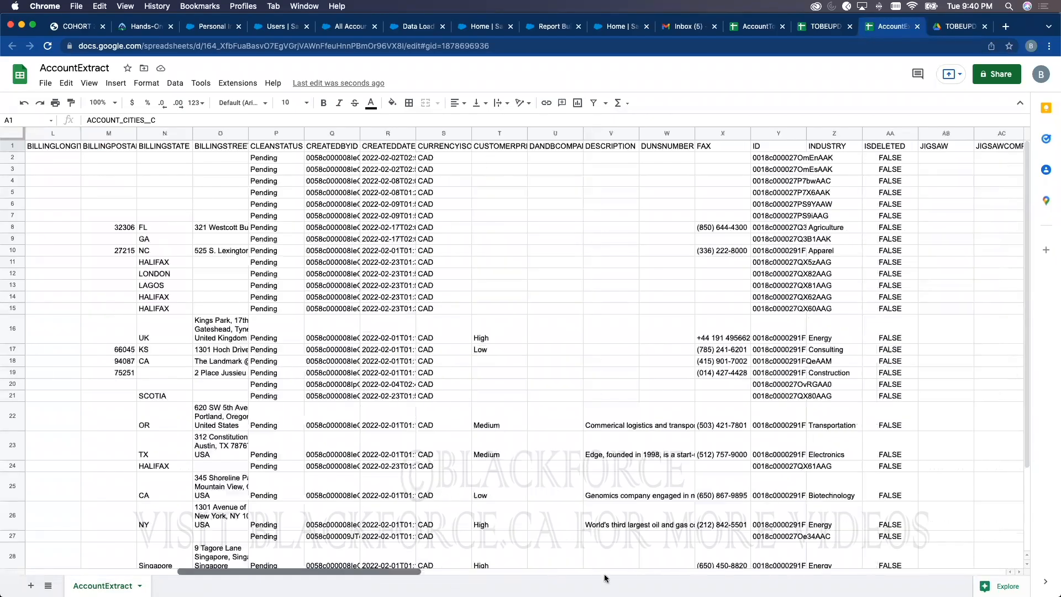
click(829, 572)
drag(827, 573, 973, 573)
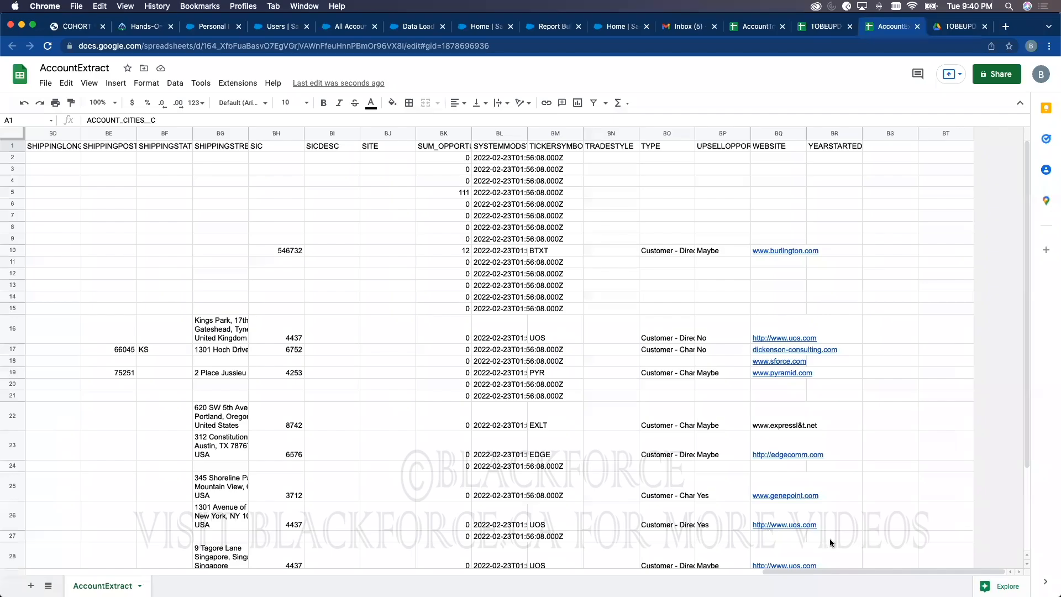
drag(836, 572, 84, 531)
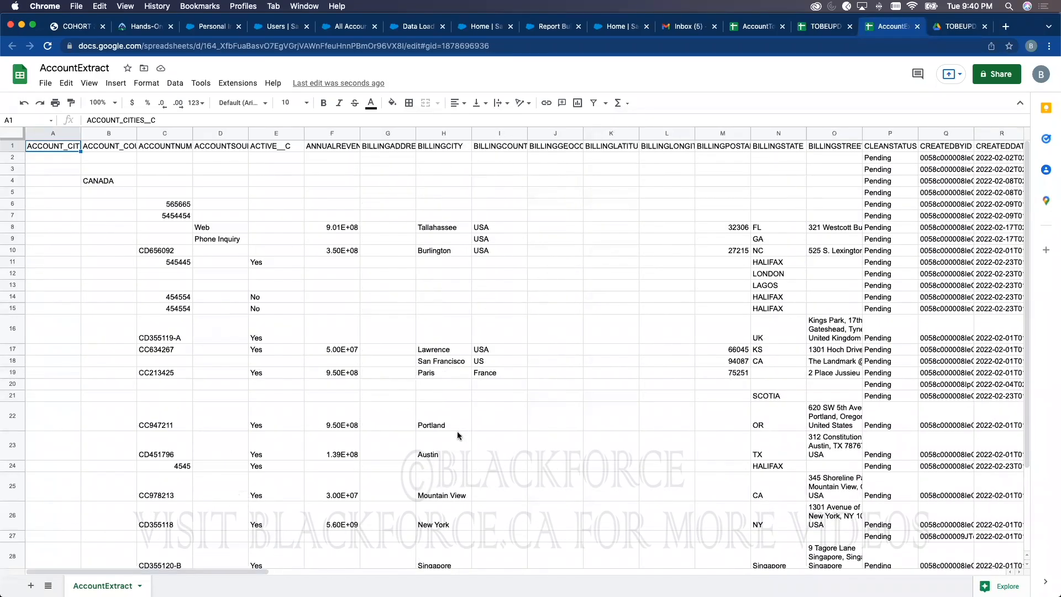
scroll(268, 575, right, 5)
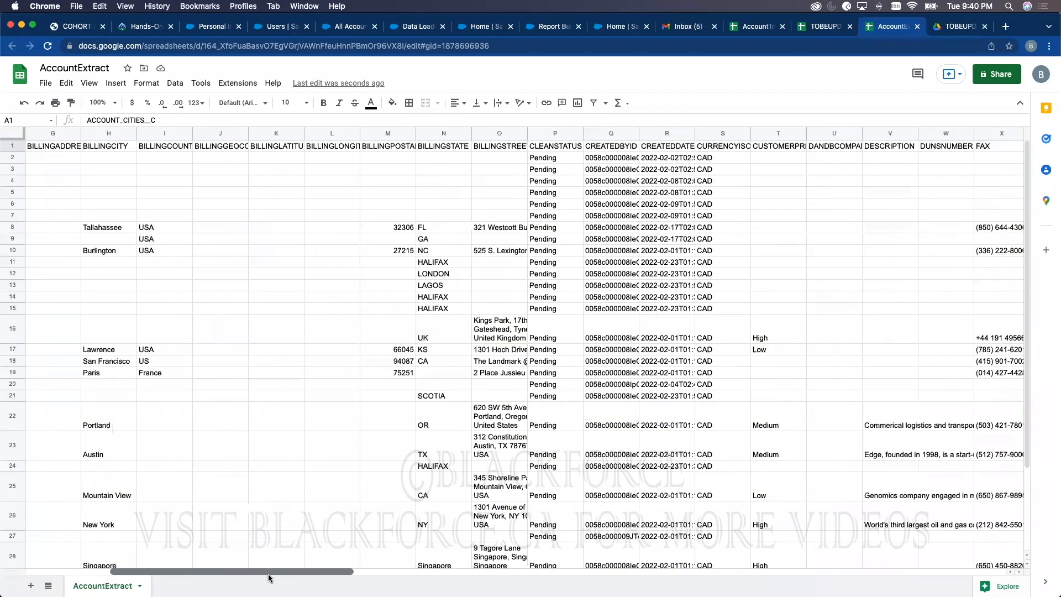
drag(269, 576, 369, 578)
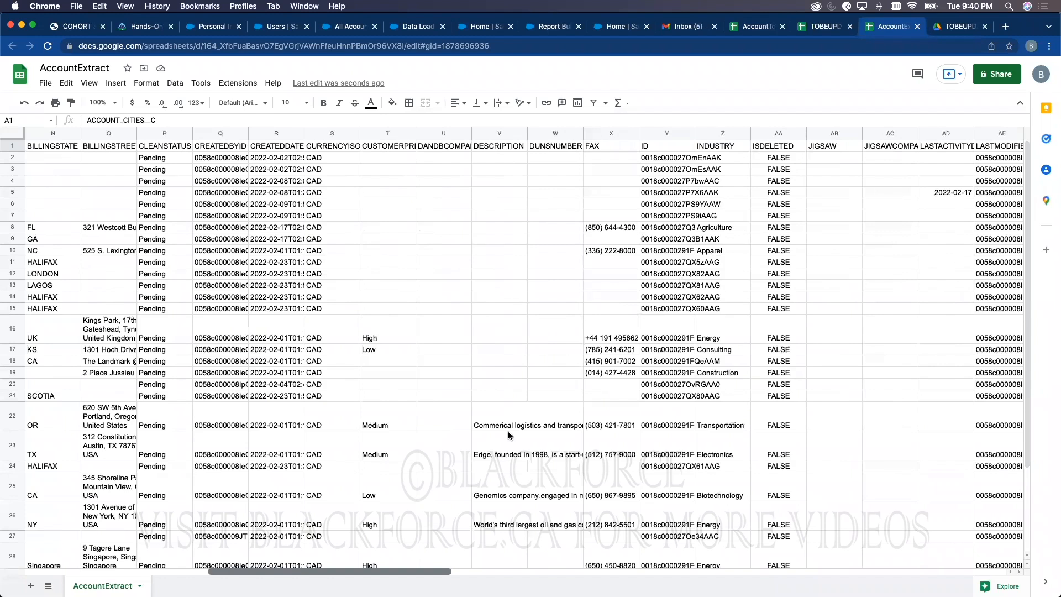
Step: Fill column Y (ID) orange and widen it to show full IDs, then return to TOBEUPDATEDACCOUNT2
click(679, 146)
click(681, 135)
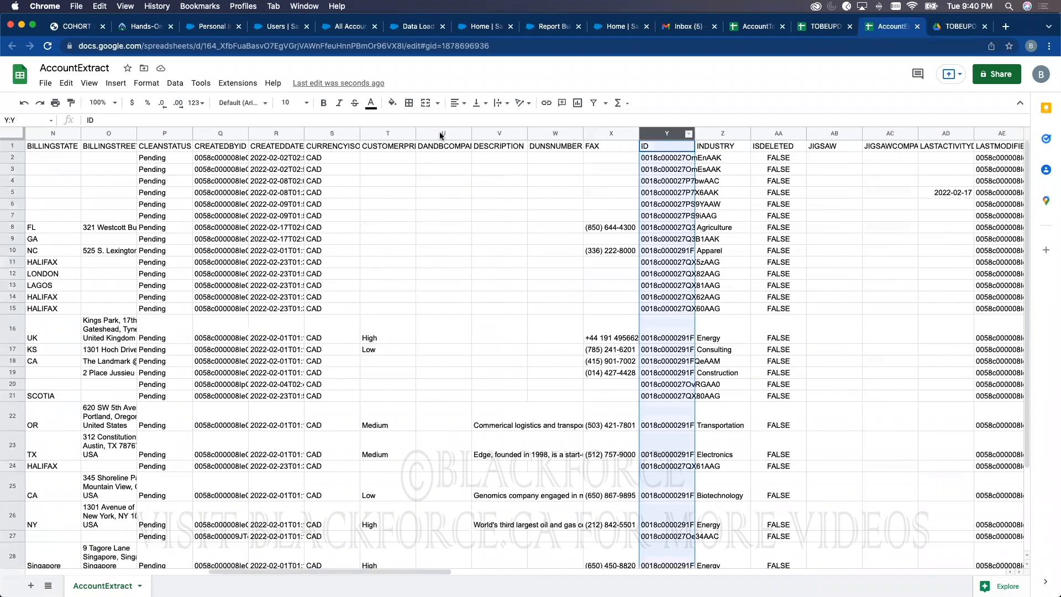
click(392, 103)
click(421, 209)
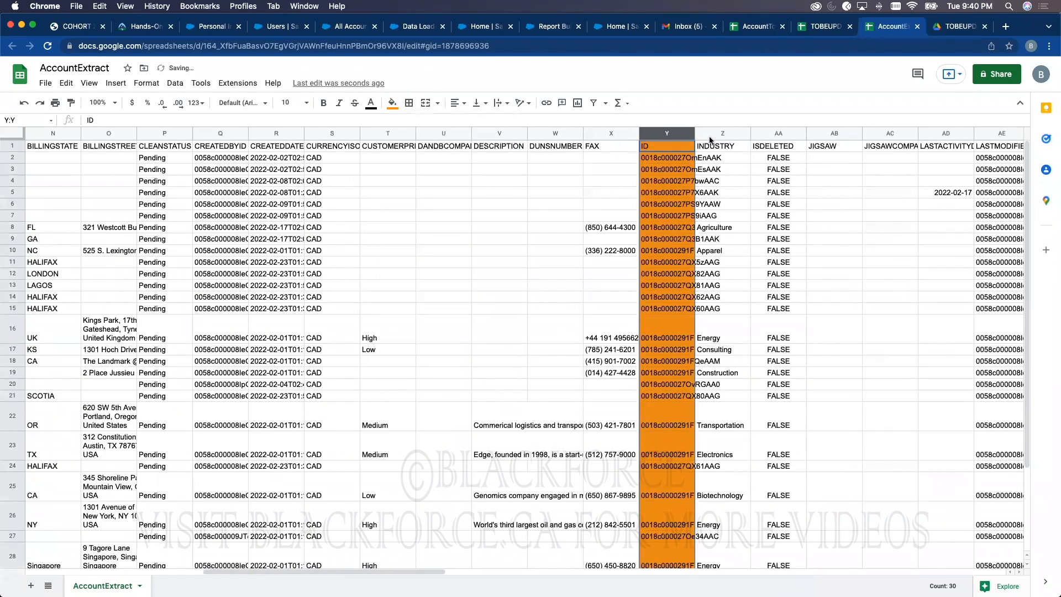
drag(695, 131, 802, 133)
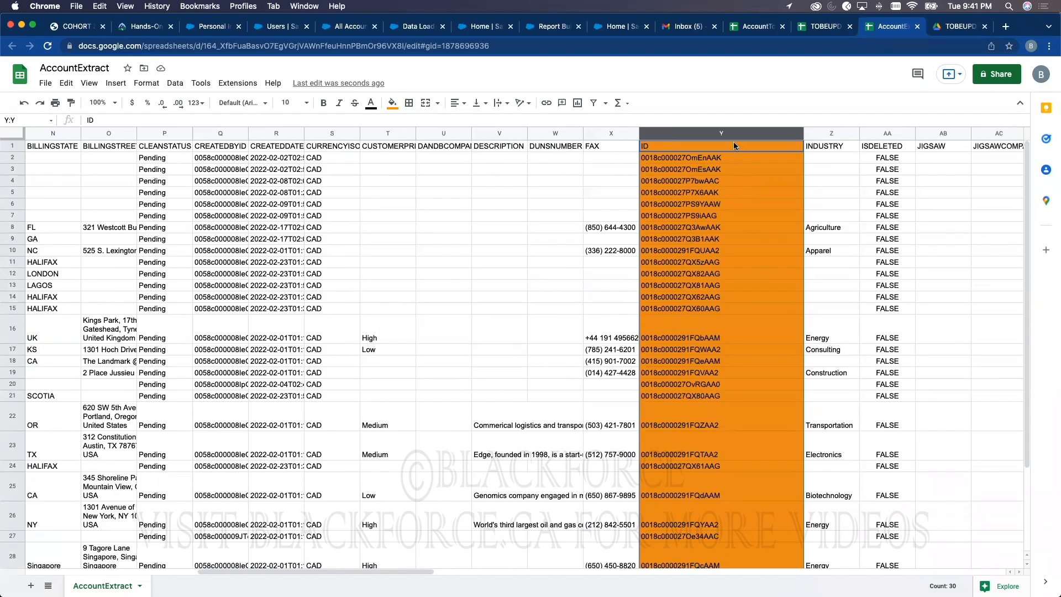
drag(1027, 148, 955, 478)
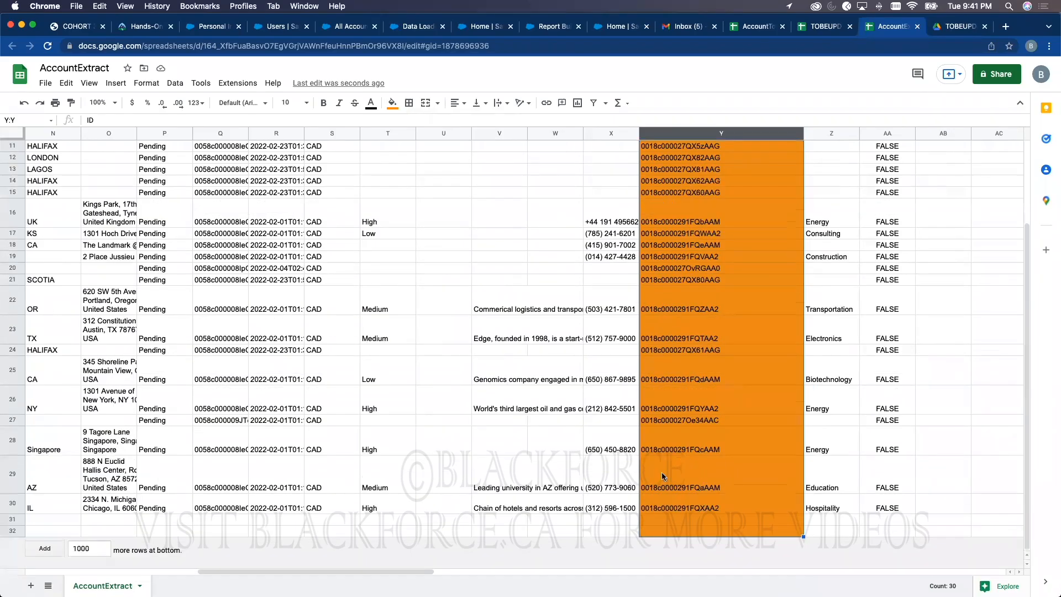
click(823, 27)
Step: Copy the four red-row Account IDs in H25:H28
click(502, 433)
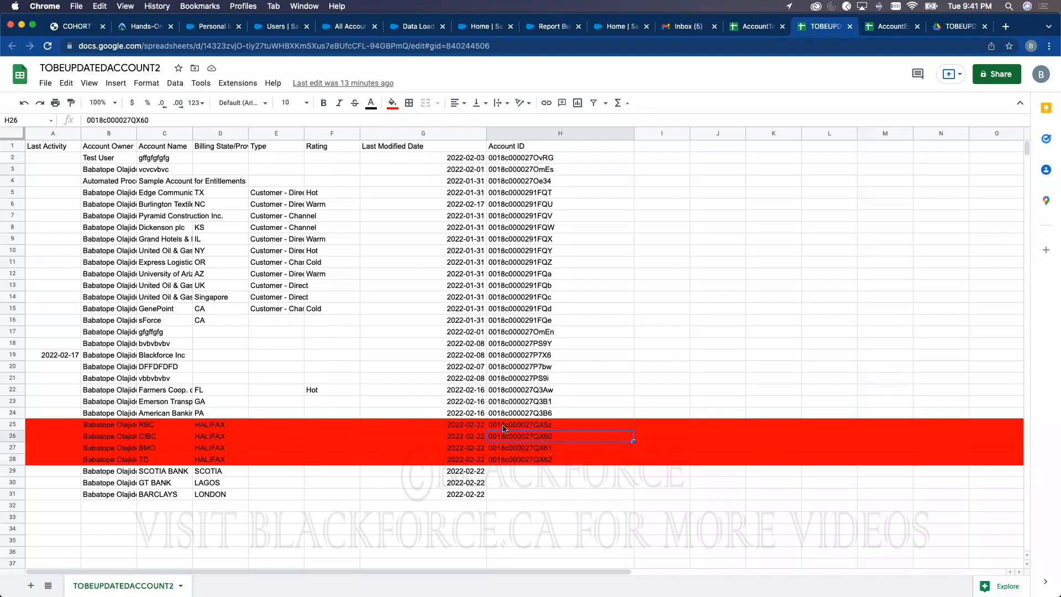
click(504, 427)
shift+click(509, 460)
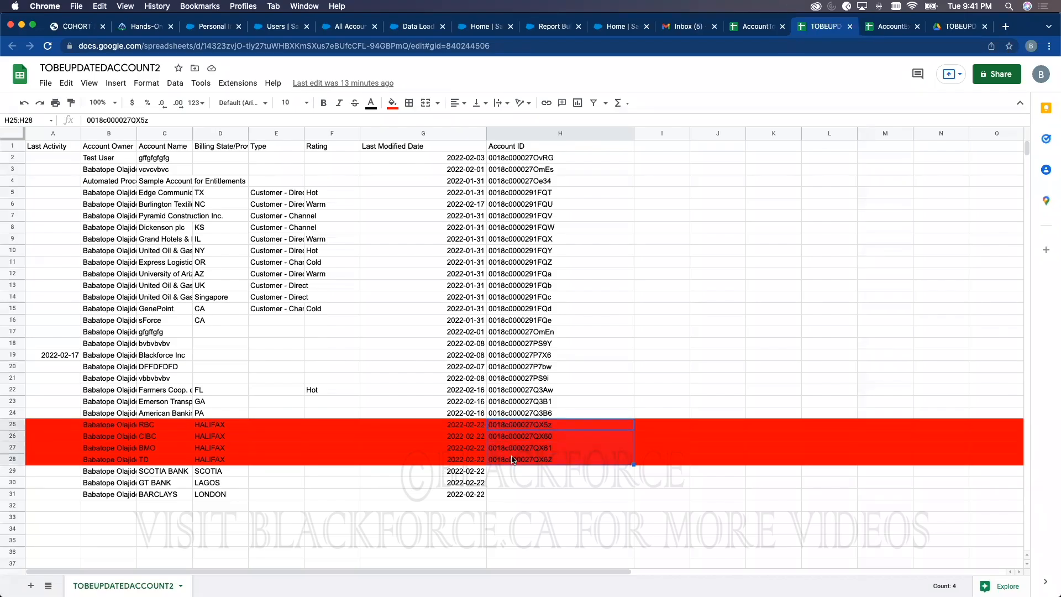
key(super+c)
Step: Create a new blank spreadsheet with the heading ID in cell A1
click(46, 82)
mouse_move(64, 102)
click(256, 102)
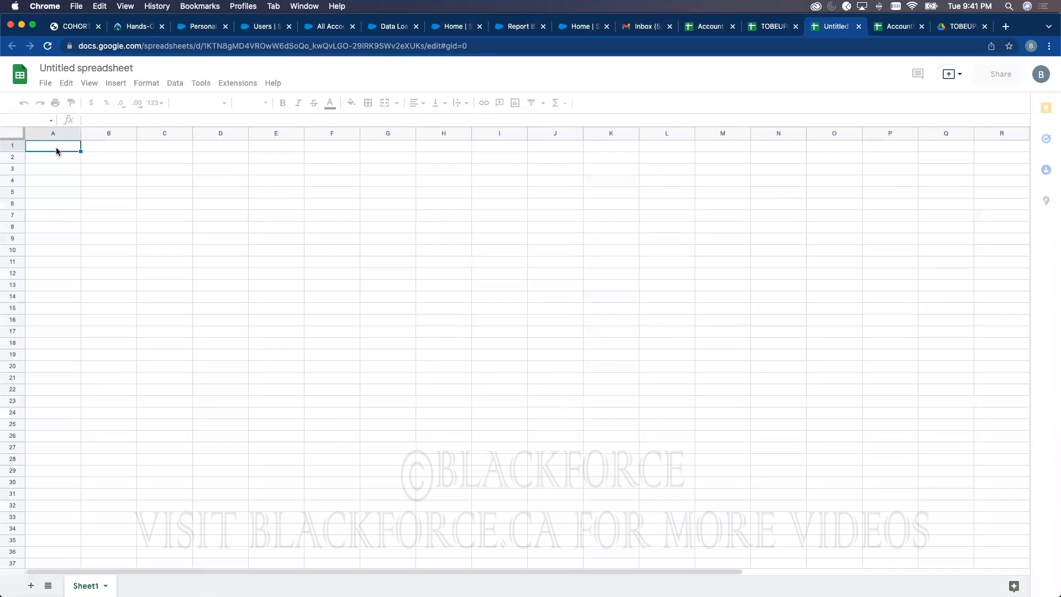
text(ID)
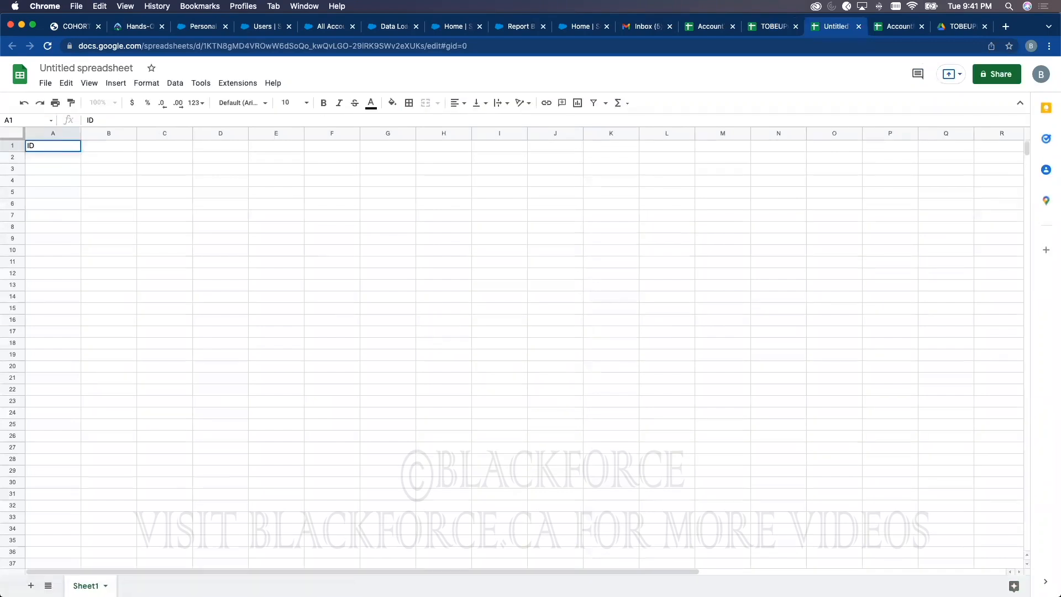
key(Return)
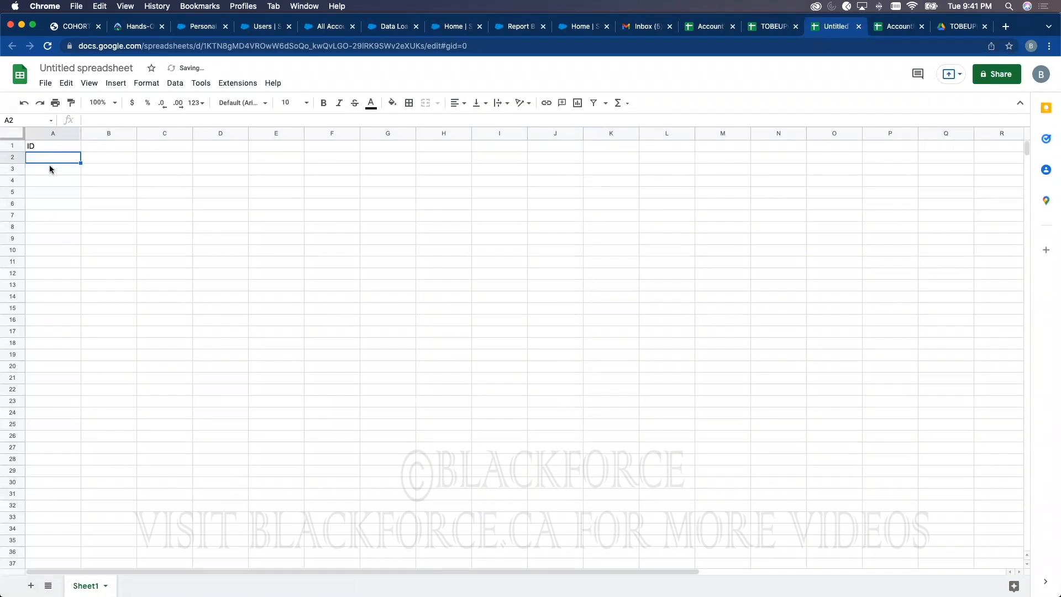
Step: Paste the four account IDs into A2:A5 and widen column A to show them fully
key(super+v)
double_click(54, 158)
key(super+c)
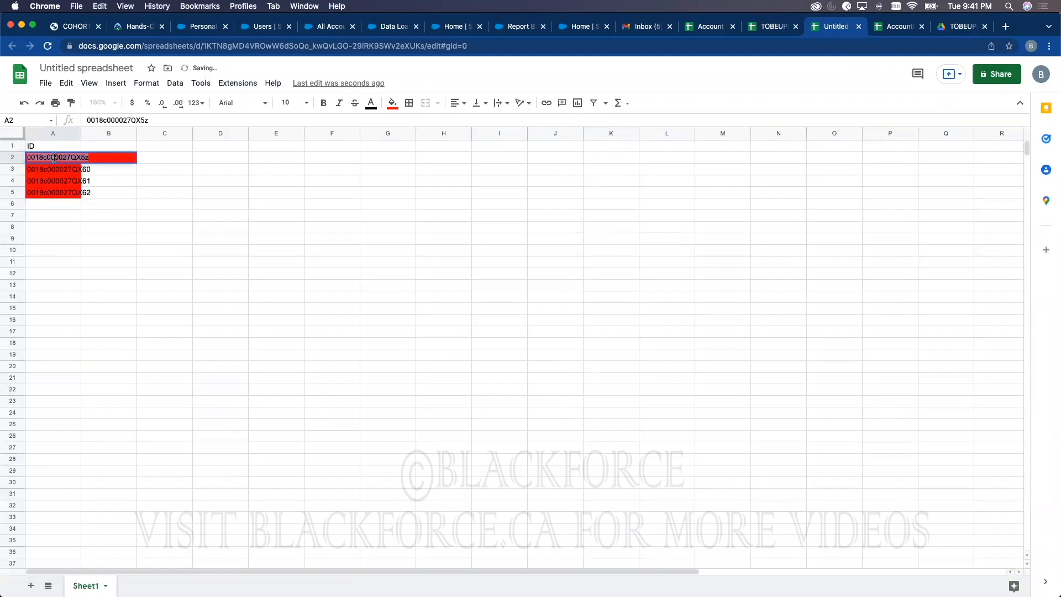
drag(80, 130, 128, 133)
Step: Open the RBC account record by pasting the first copied ID into a record URL
click(248, 26)
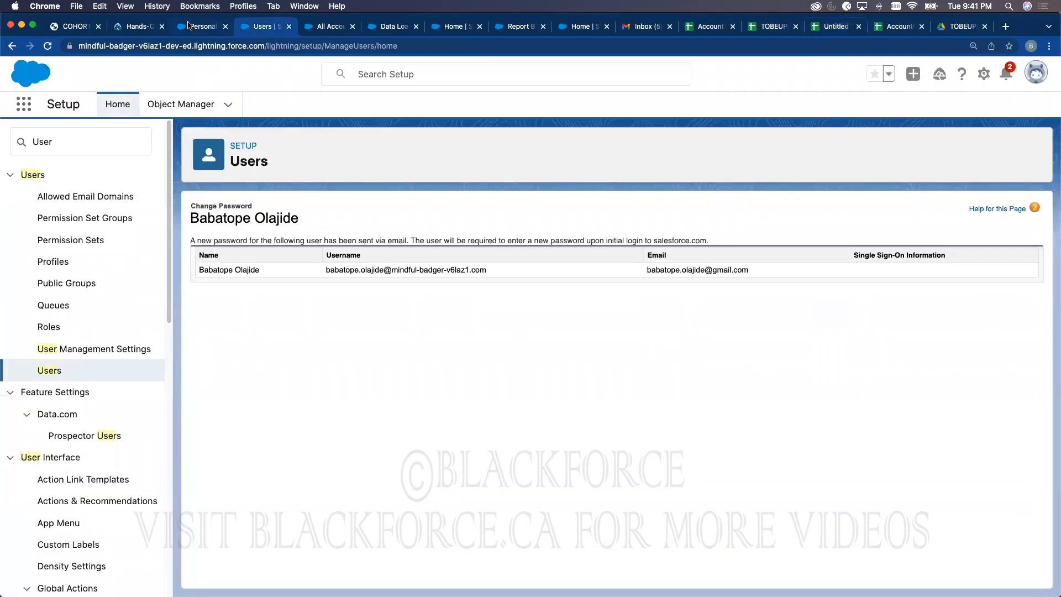
click(194, 26)
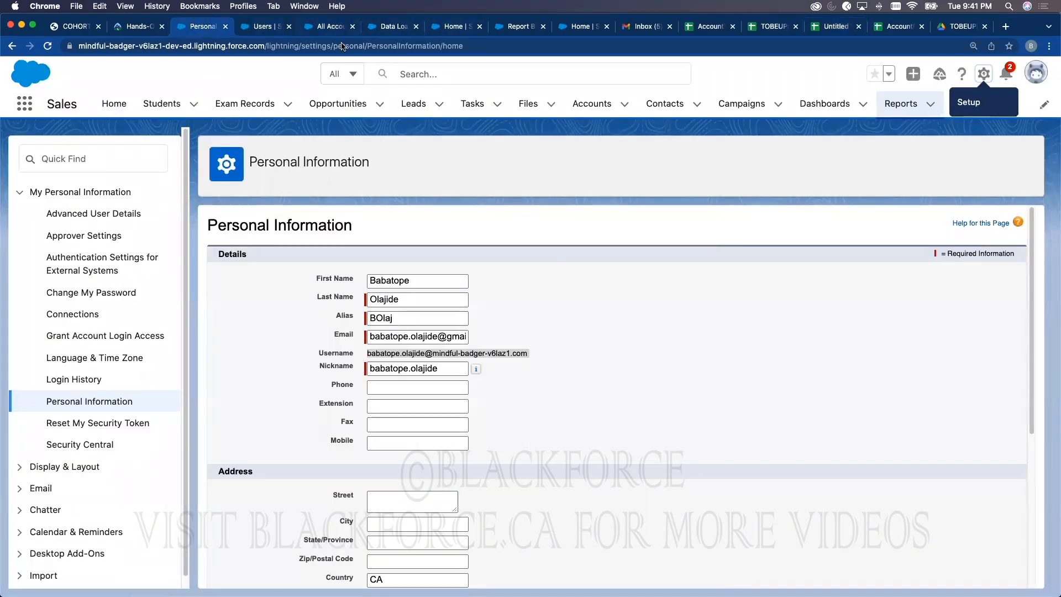
click(330, 26)
click(79, 227)
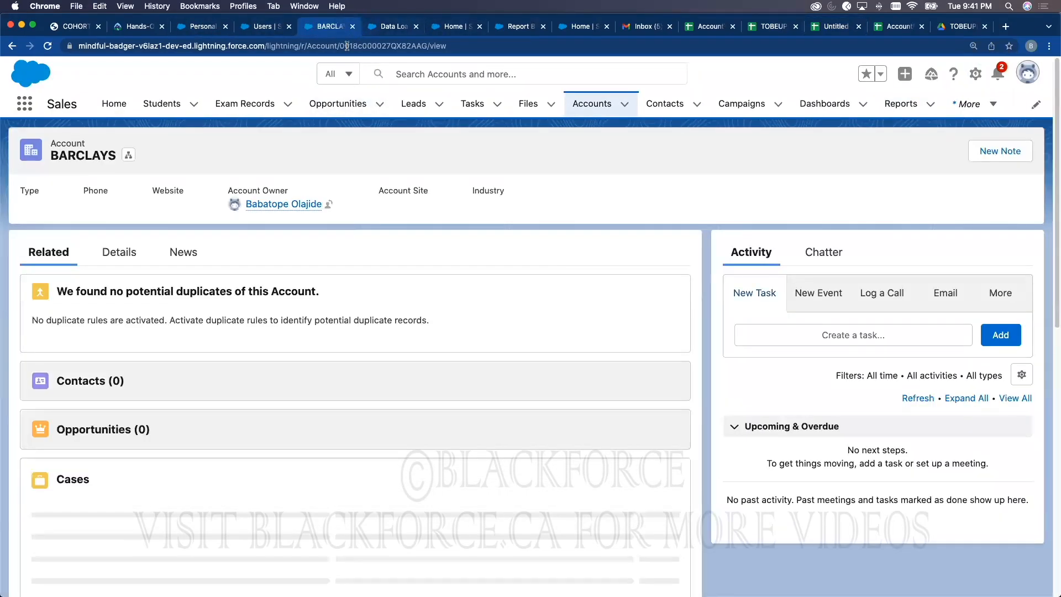
drag(339, 46, 420, 43)
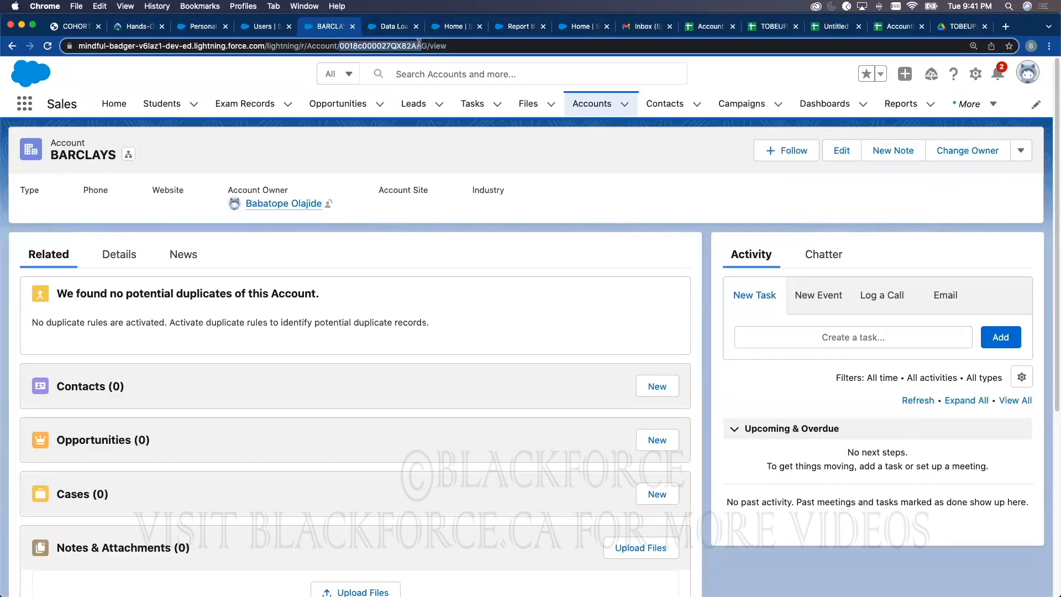
key(super+v)
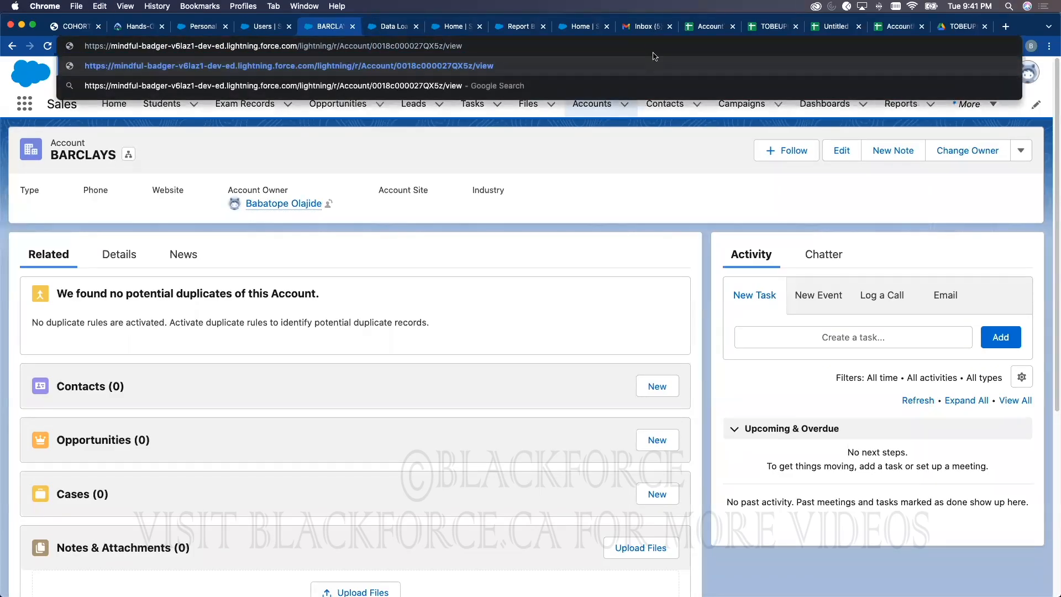
key(Return)
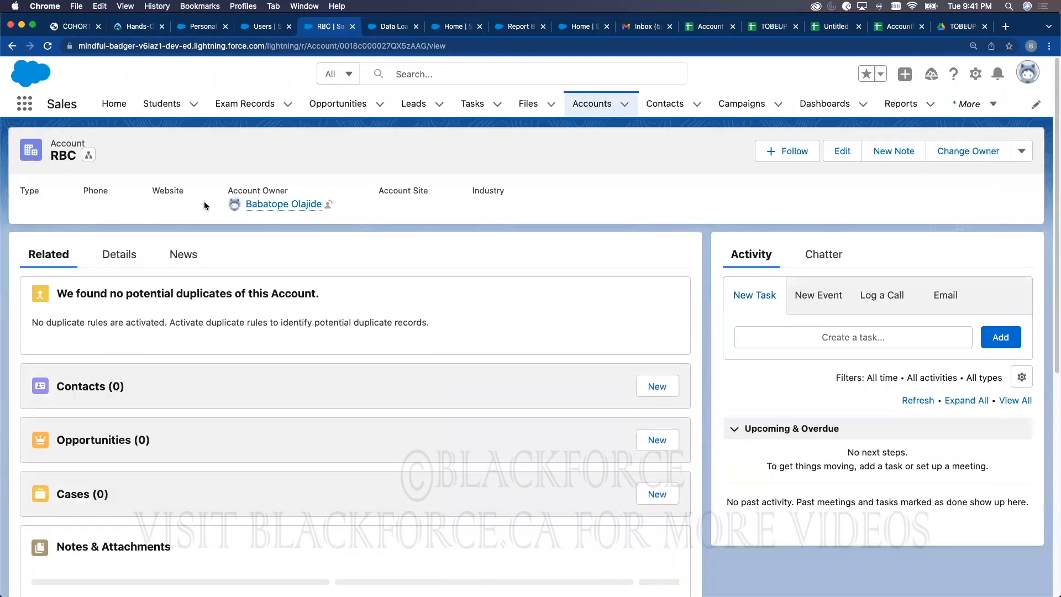
Step: Open the CIBC account record using the second ID from cell A3
click(899, 27)
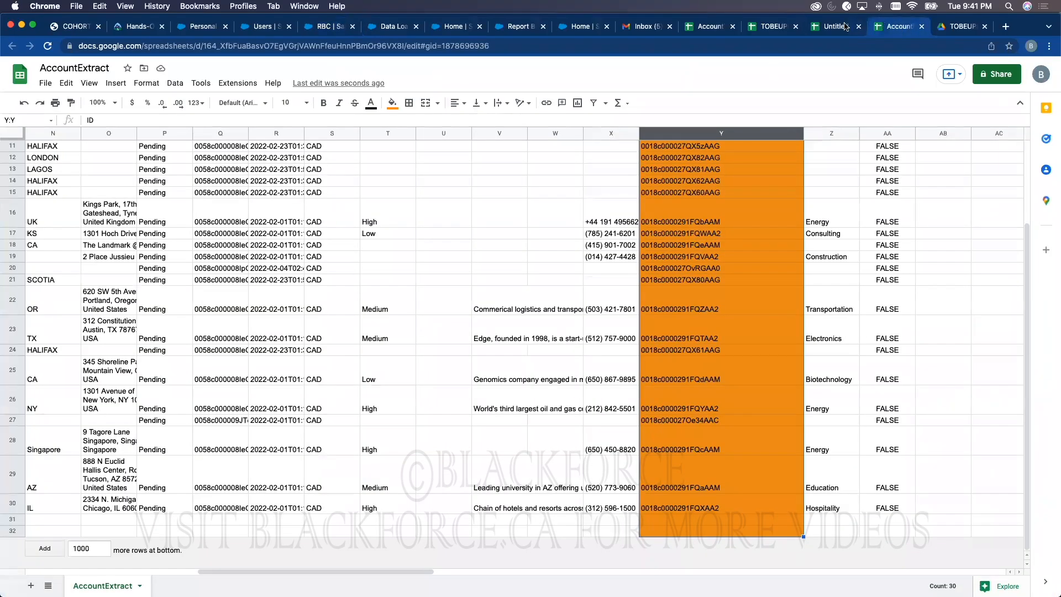
click(834, 26)
click(69, 168)
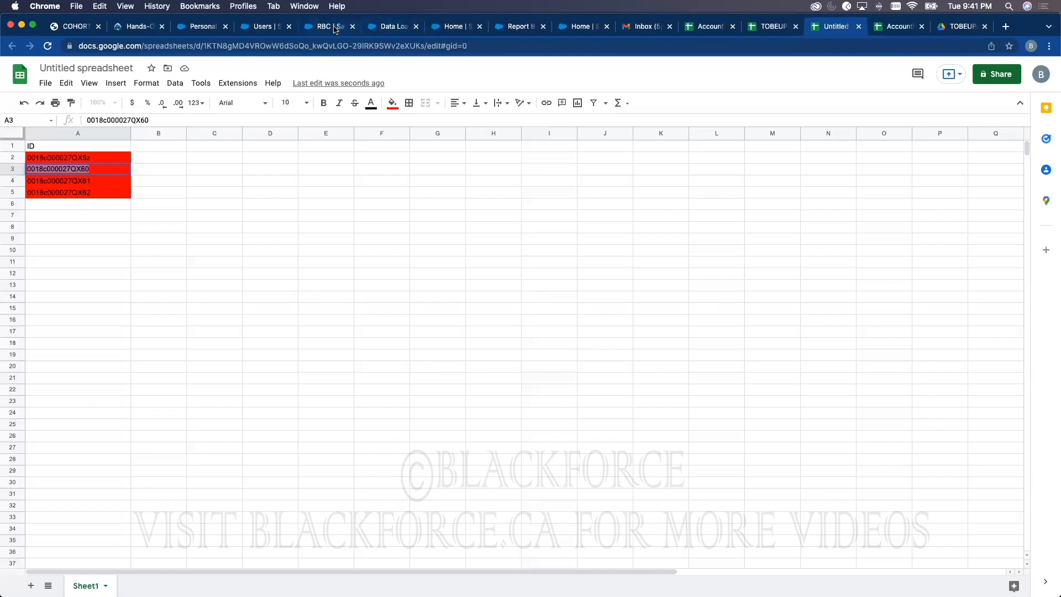
click(332, 27)
drag(339, 45, 425, 45)
text(0018c000027QX60)
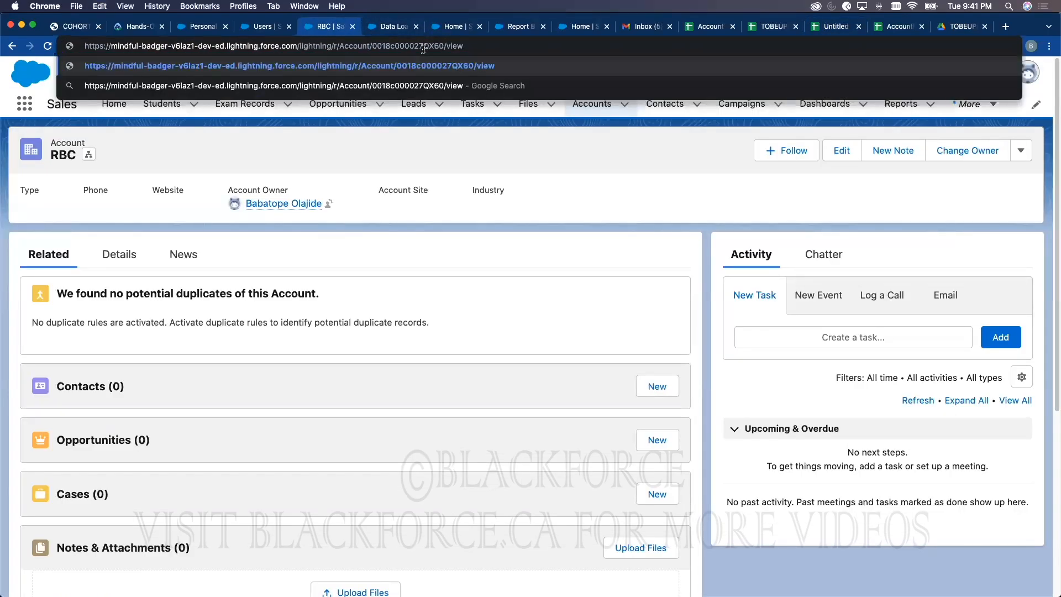
key(Return)
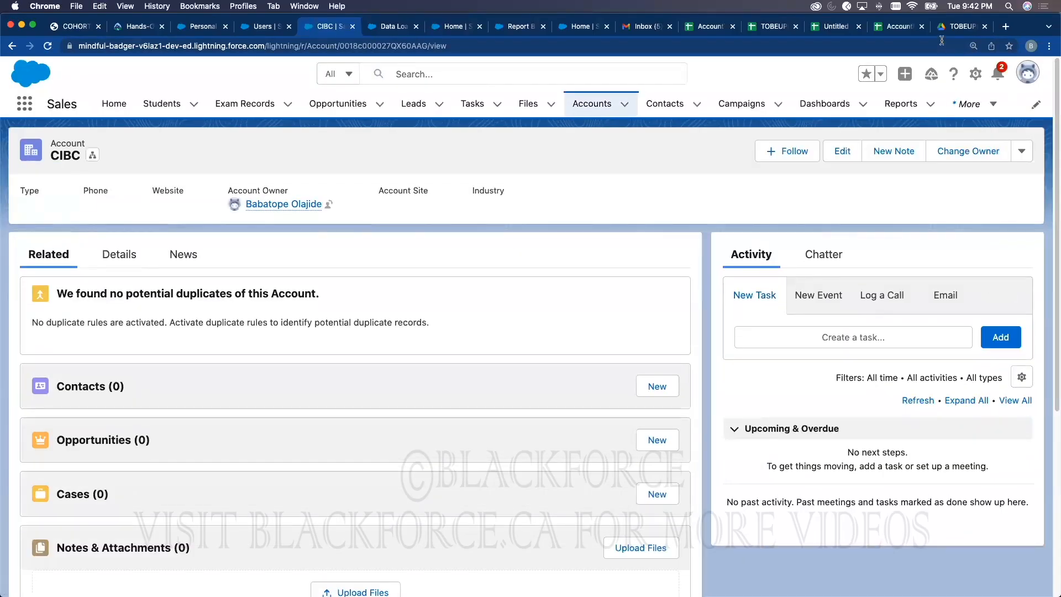
Step: Open the TD account record using the fourth ID from cell A5, then return to the ID sheet
click(884, 27)
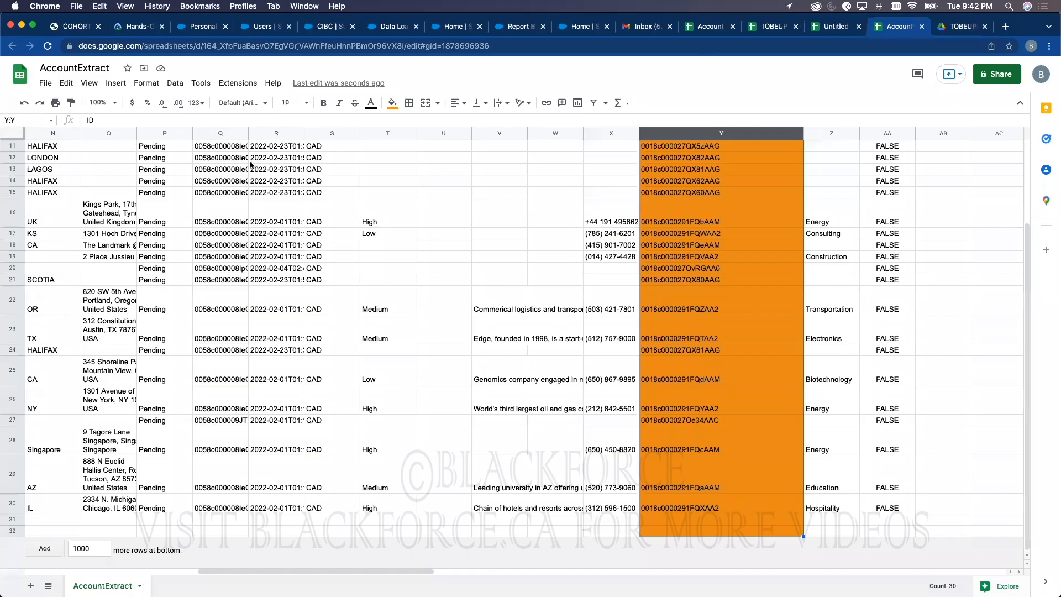
key(ctrl+shift+Tab)
double_click(61, 191)
key(super+c)
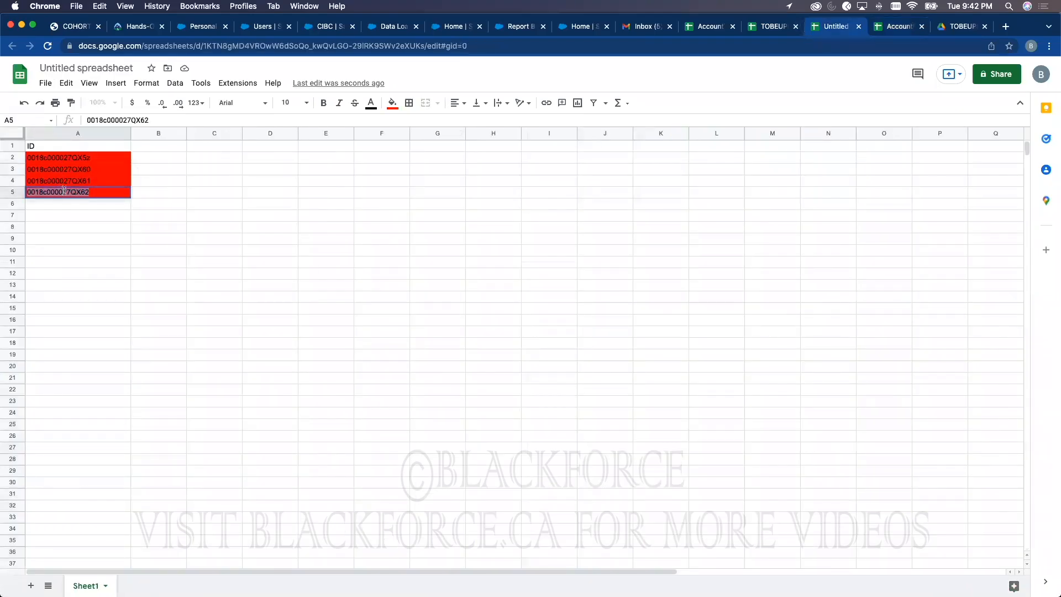
click(335, 33)
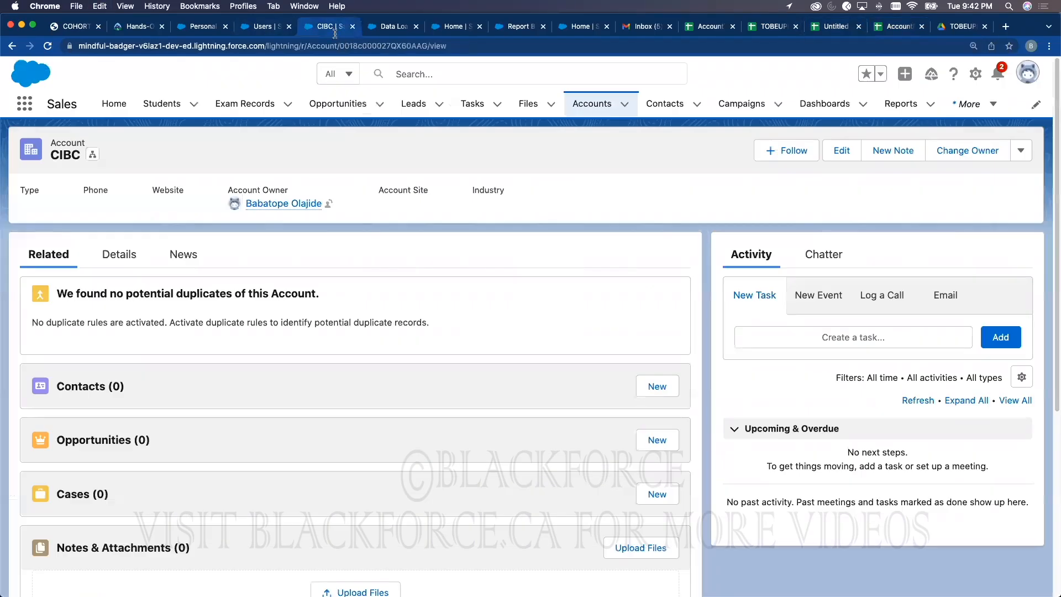
click(424, 47)
double_click(424, 47)
key(super+v)
key(Return)
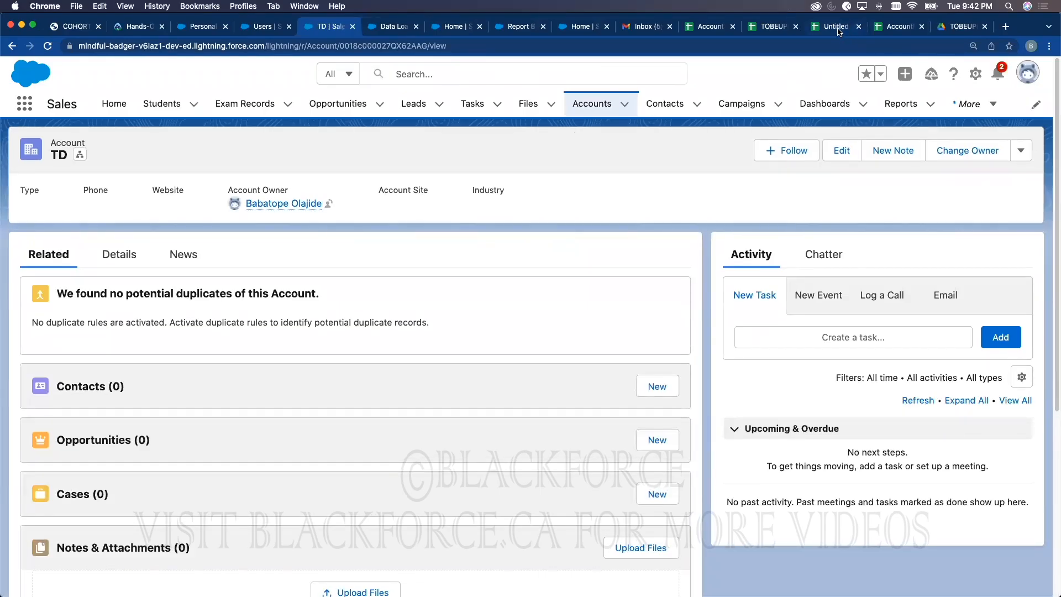
click(839, 31)
click(142, 230)
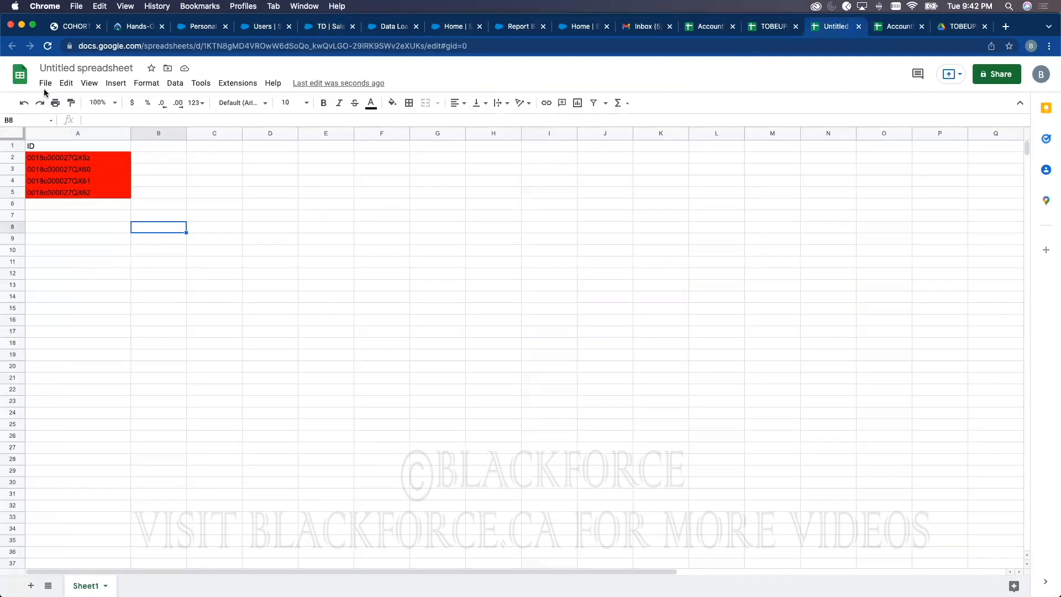
Step: Rename the spreadsheet to AccountTobeDeleted
click(57, 69)
text(AccountTobeDeleted.)
key(BackSpace)
click(306, 183)
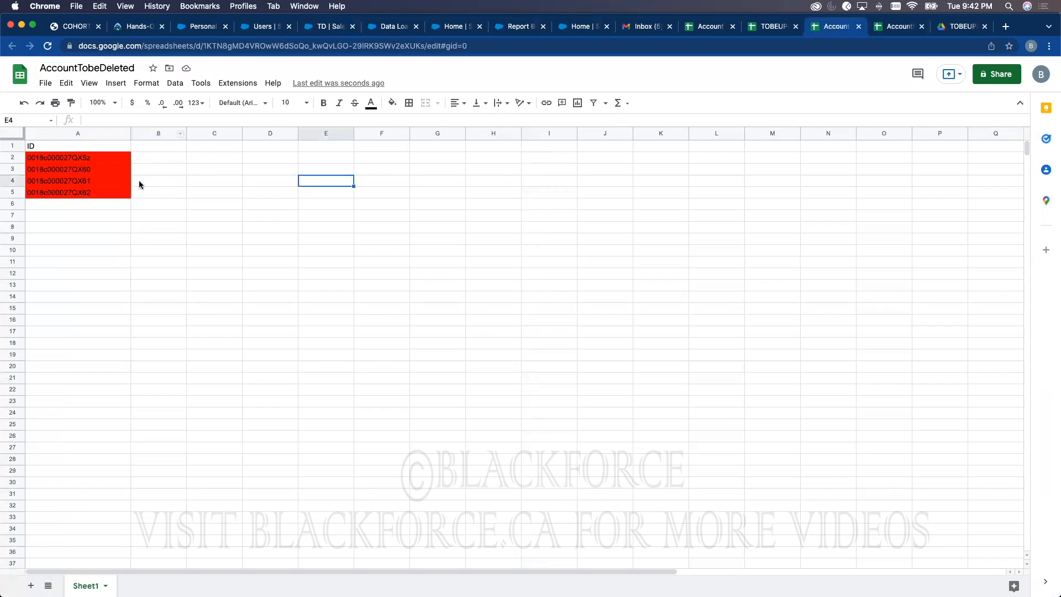
Step: Download the sheet as Comma Separated Values (.csv)
click(45, 86)
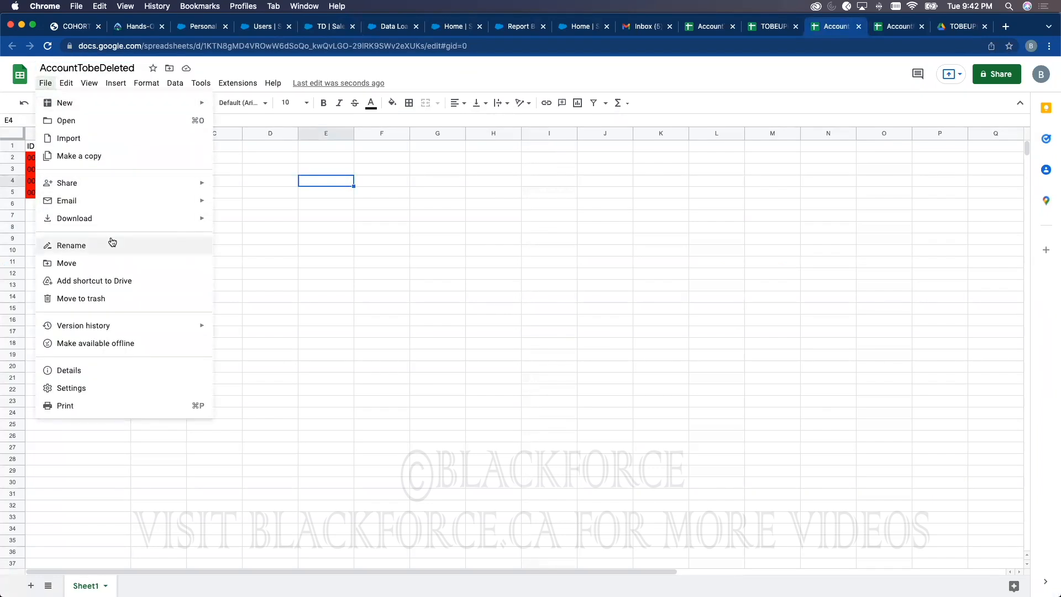
mouse_move(148, 226)
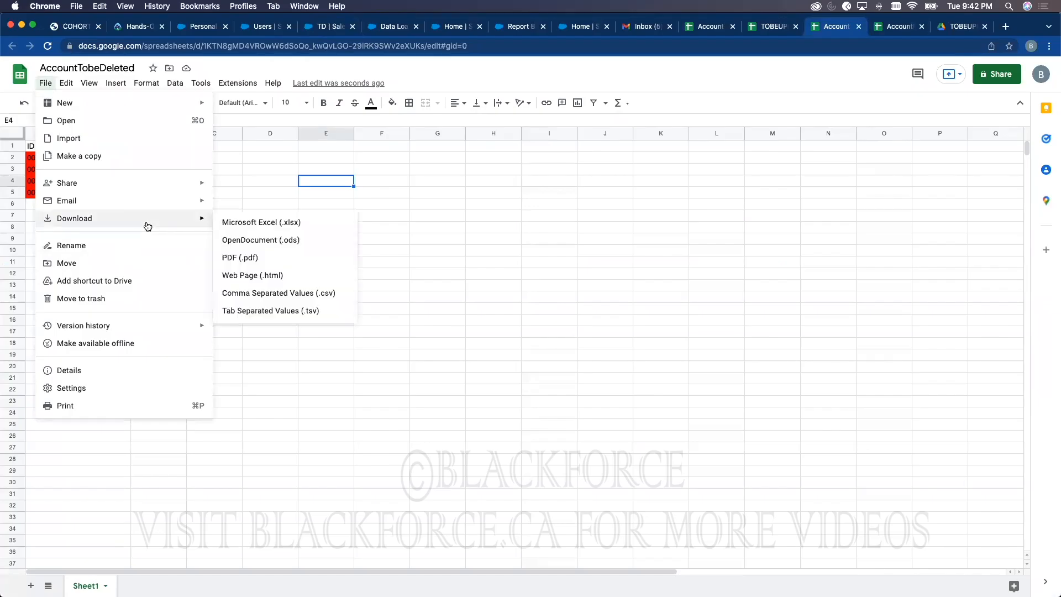
click(244, 293)
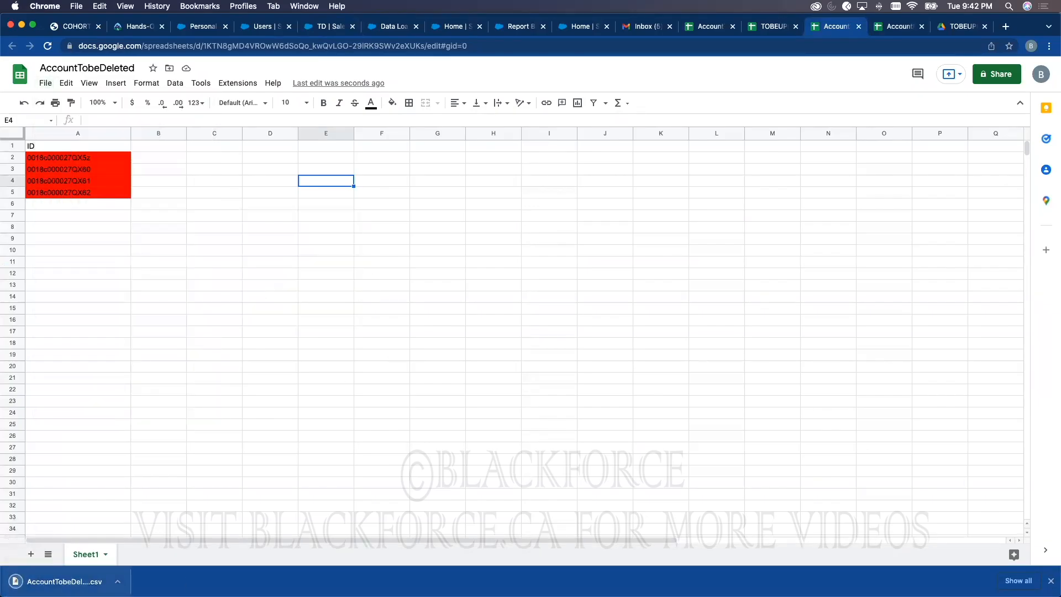
Step: Start a Data Loader delete operation on the Account object
key(ctrl+Up)
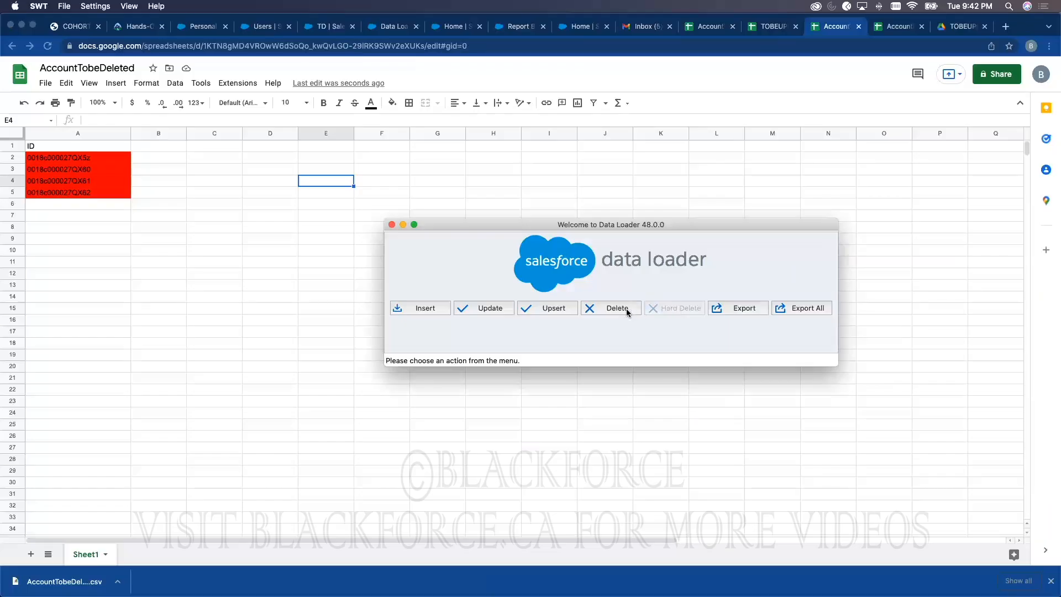
click(625, 308)
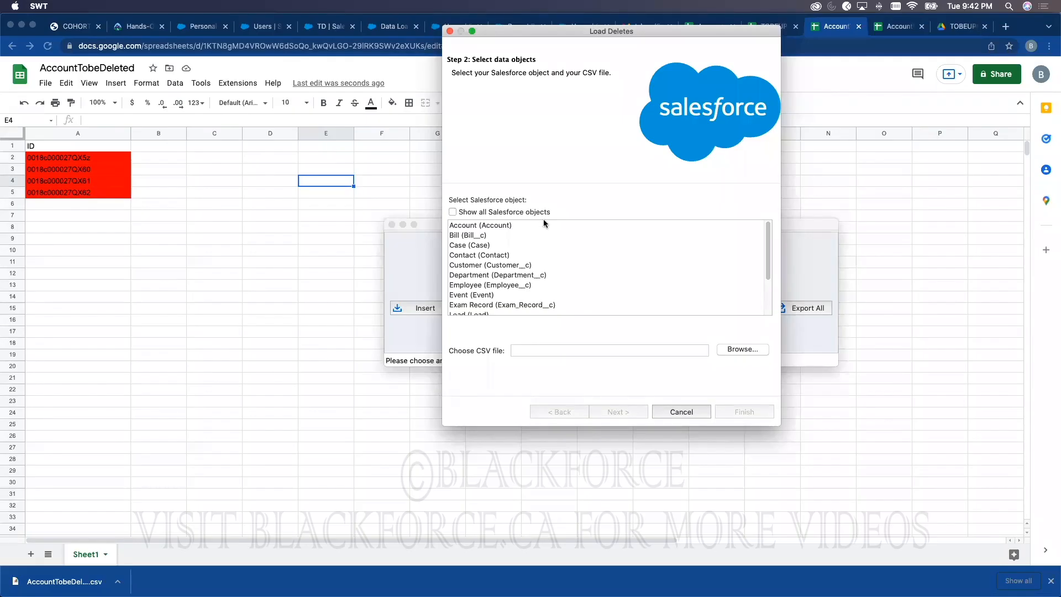
click(502, 226)
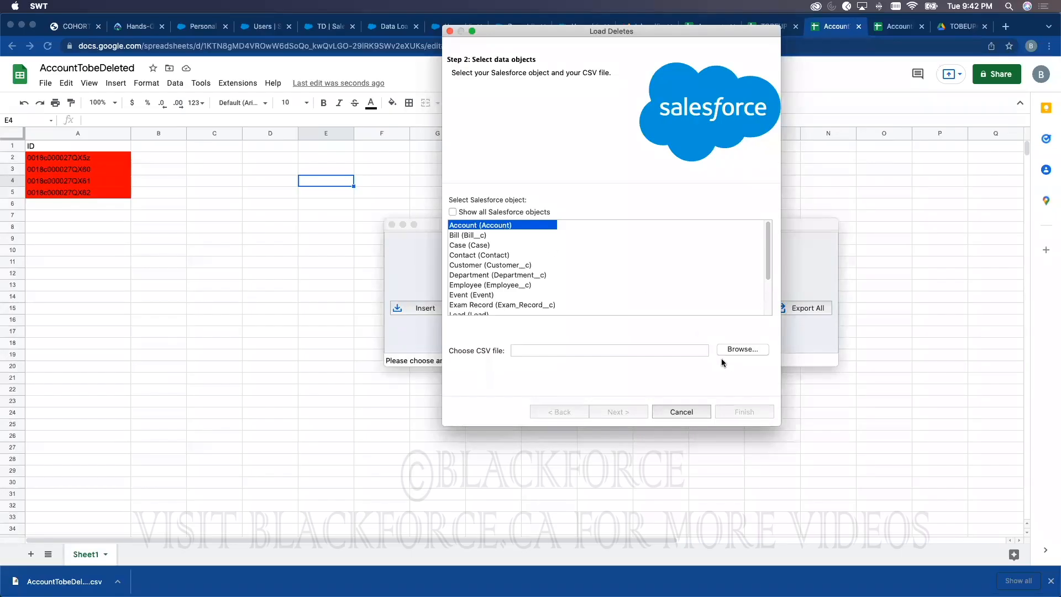
Step: Choose AccountTobeDeleted - Sheet1.csv as the source file, confirming 4 records
click(731, 349)
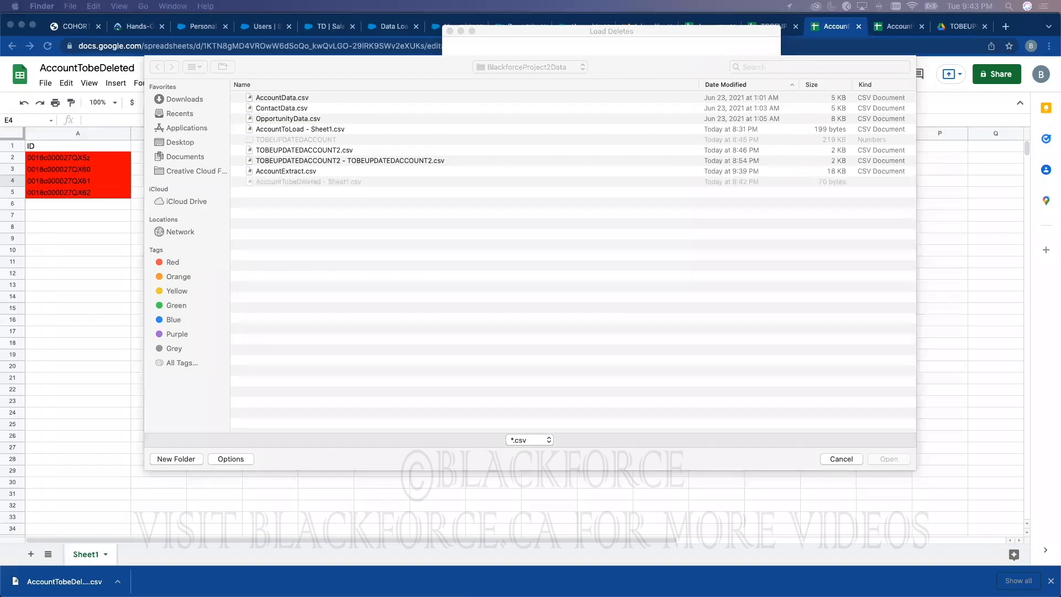
click(319, 196)
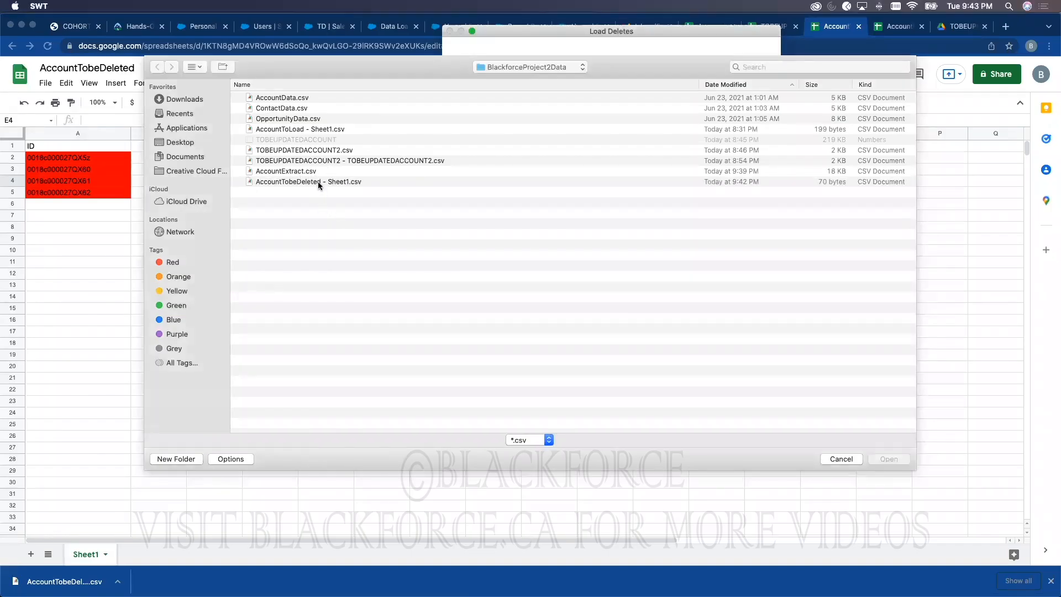
double_click(317, 181)
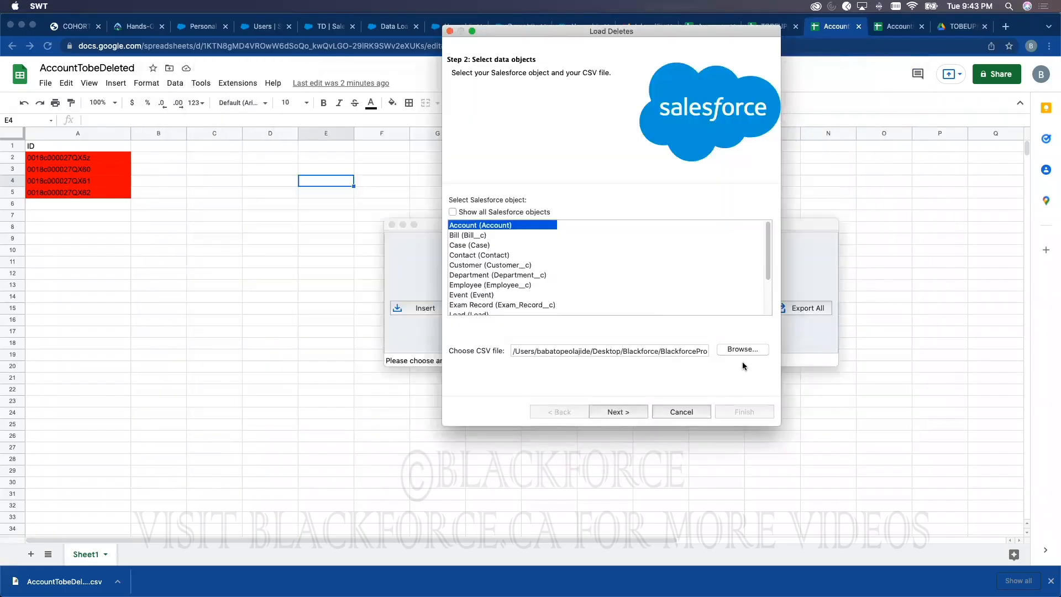
click(618, 413)
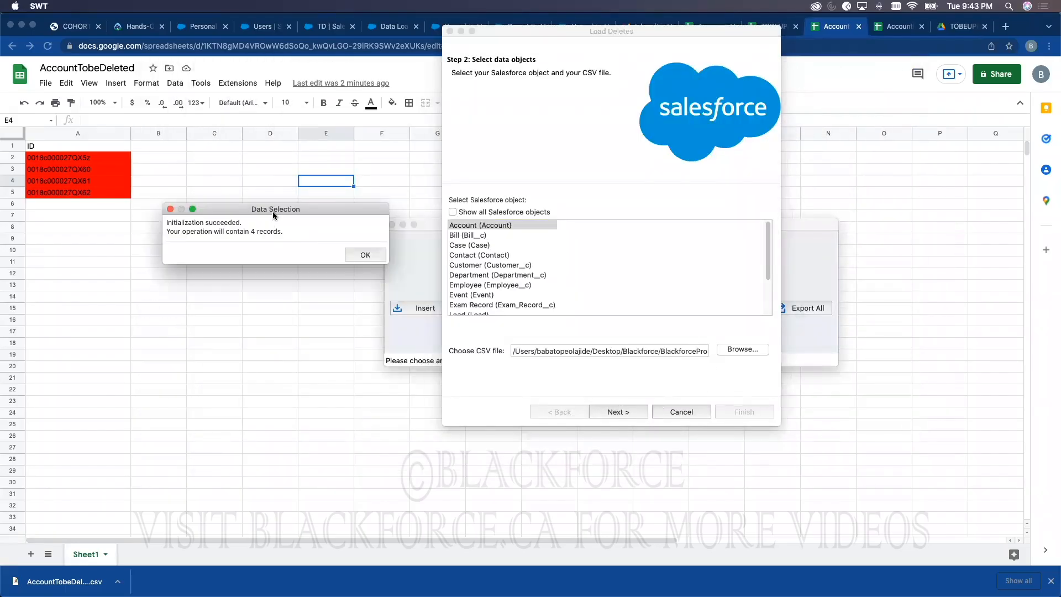
drag(273, 214, 565, 155)
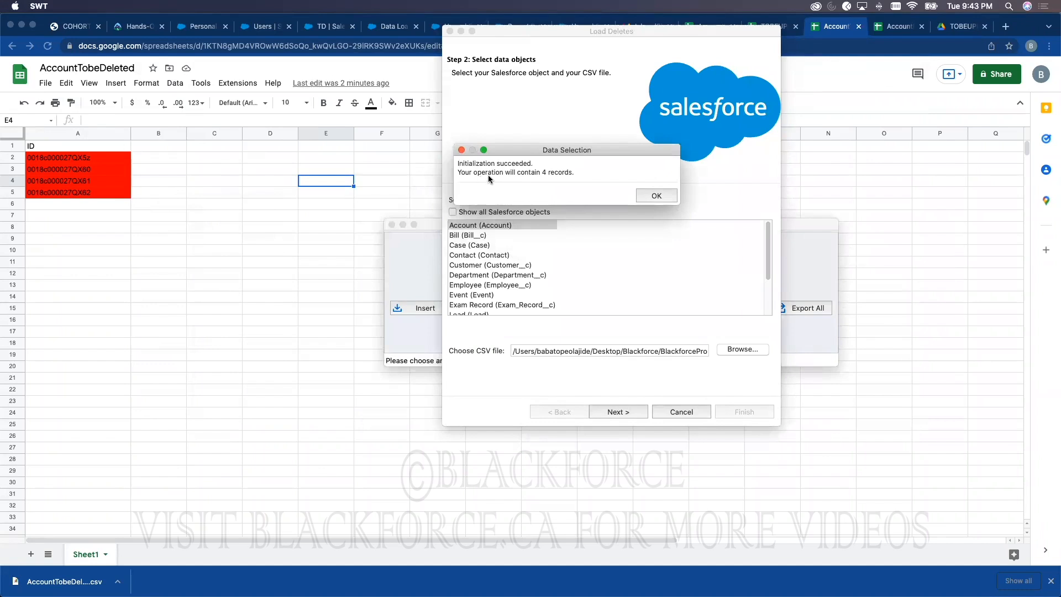
Step: Accept the 4-record count and open the Create or Edit a Map editor showing Id and ID
click(654, 196)
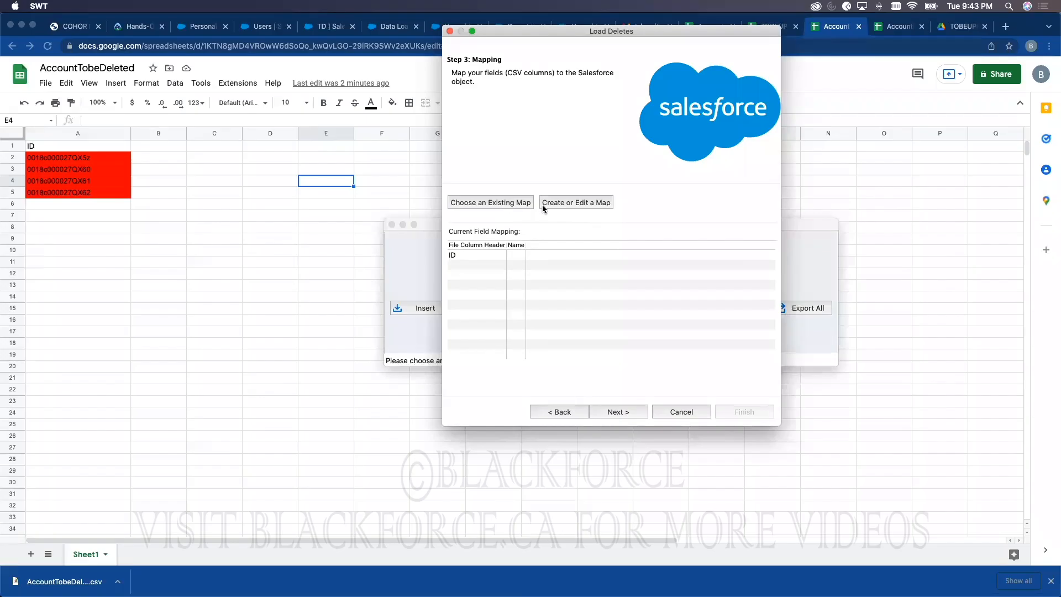
click(570, 202)
drag(369, 228, 552, 145)
click(365, 144)
click(485, 203)
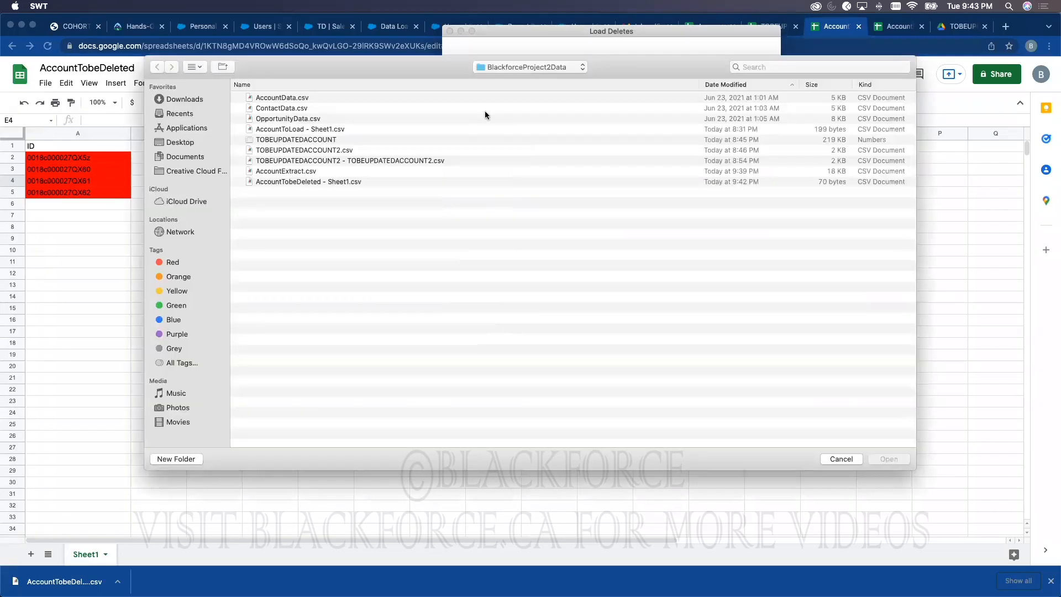
click(842, 460)
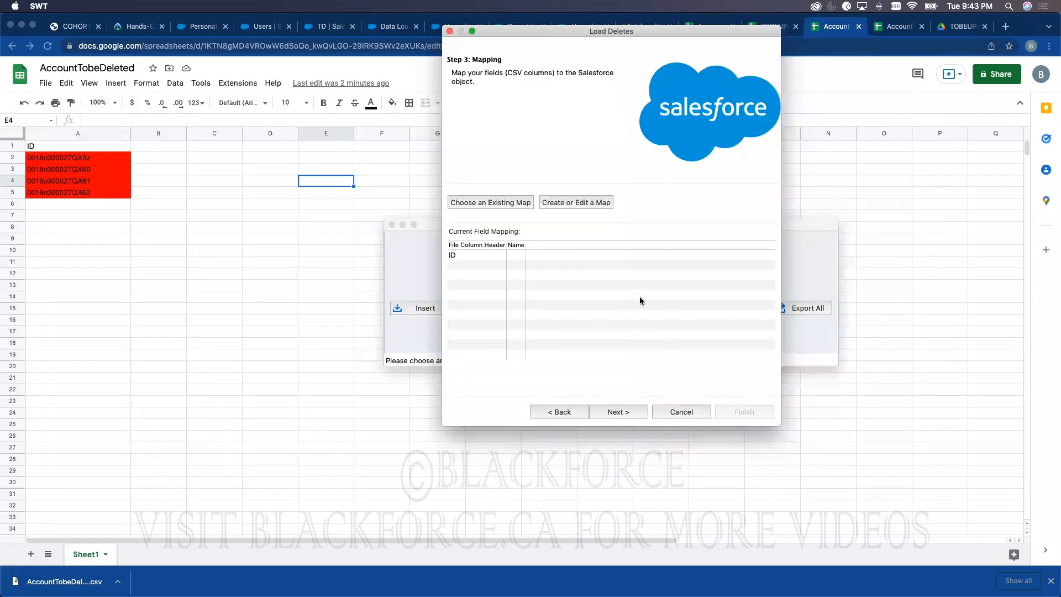
click(576, 204)
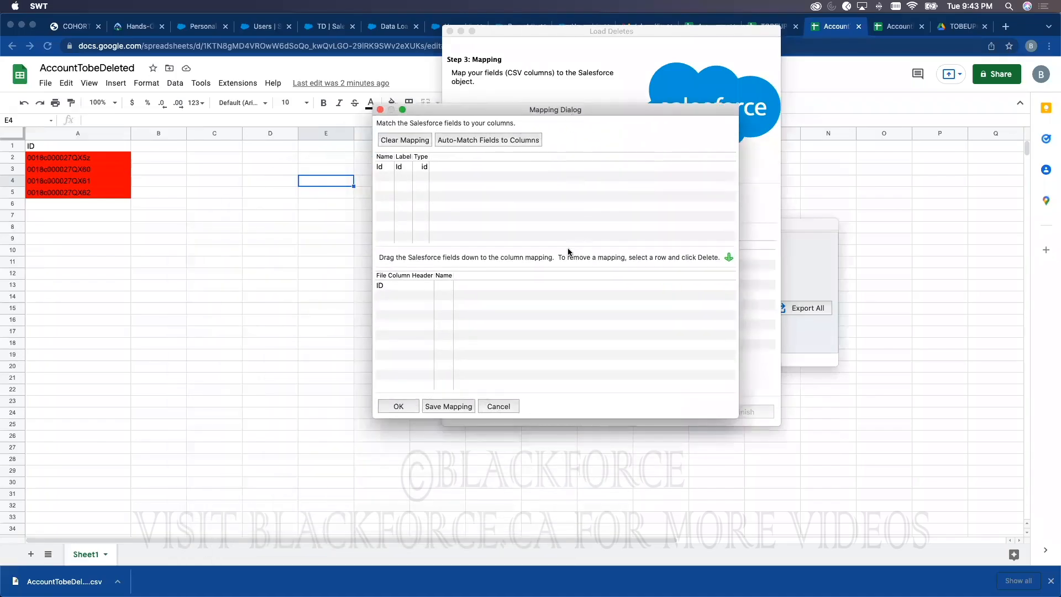
Step: Map the CSV's ID column to the Salesforce Id field, using drag and Auto-Match Fields to Columns
drag(542, 111, 680, 80)
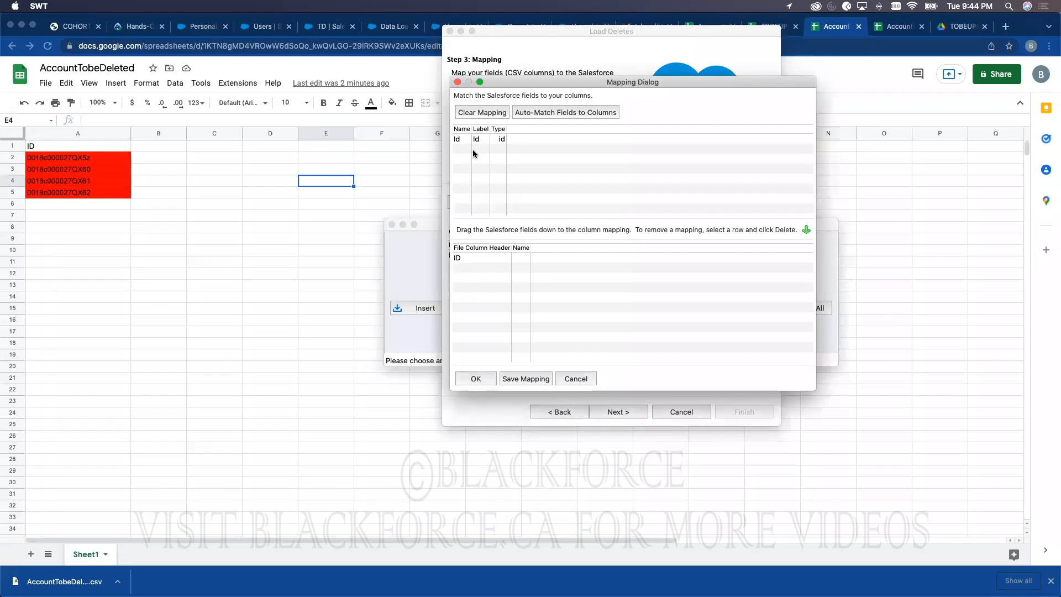
drag(498, 140, 522, 260)
click(519, 259)
drag(518, 261, 511, 193)
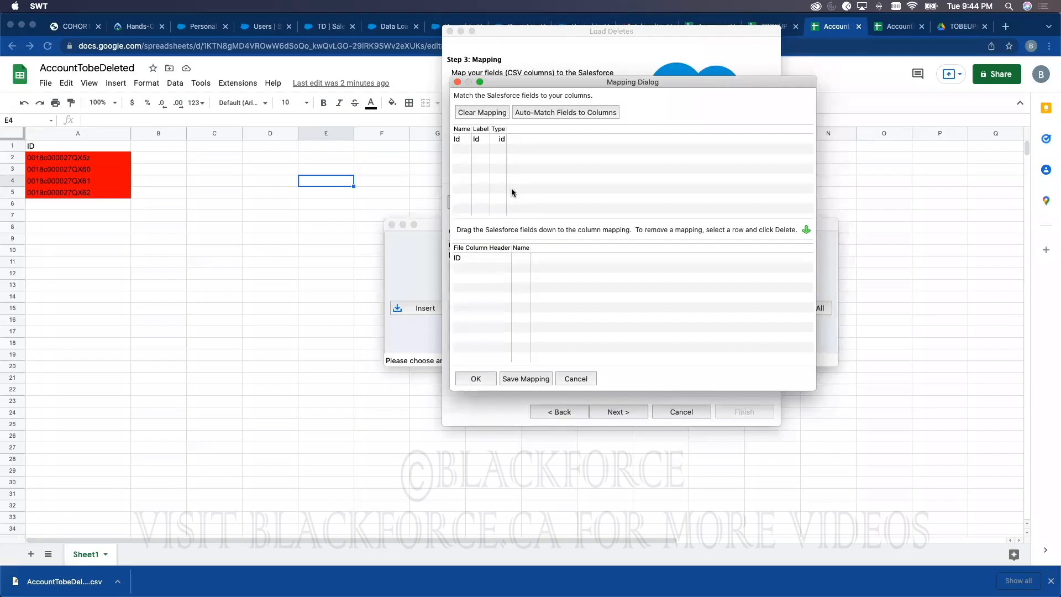
click(567, 114)
click(573, 116)
mouse_move(515, 257)
mouse_down()
mouse_move(503, 156)
mouse_move(522, 258)
mouse_up()
Step: Save the ID-to-Id mapping as AccountMapping and accept it
click(525, 379)
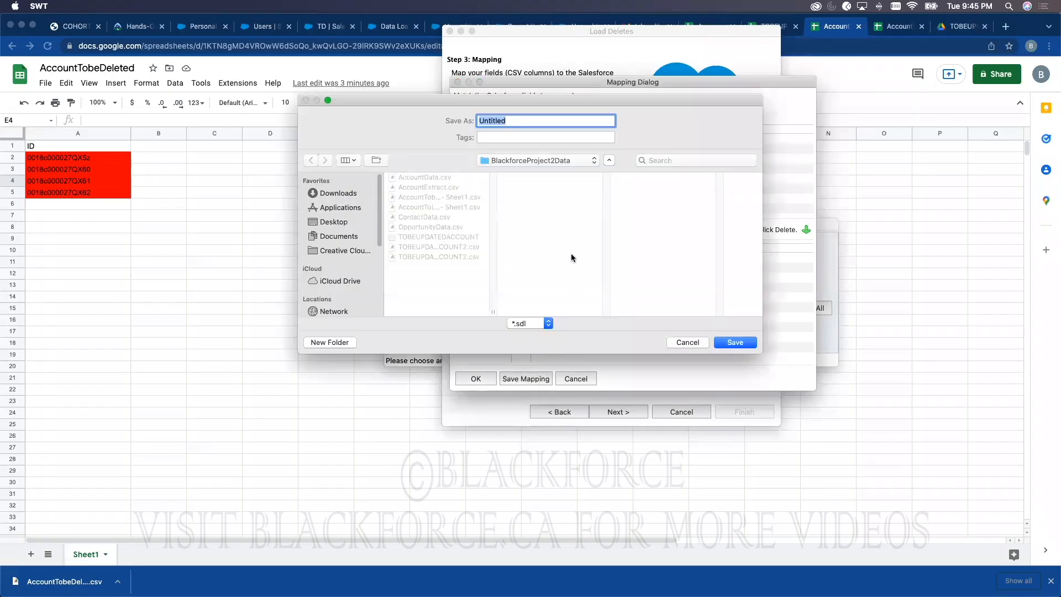
text(AccountMapping)
click(735, 342)
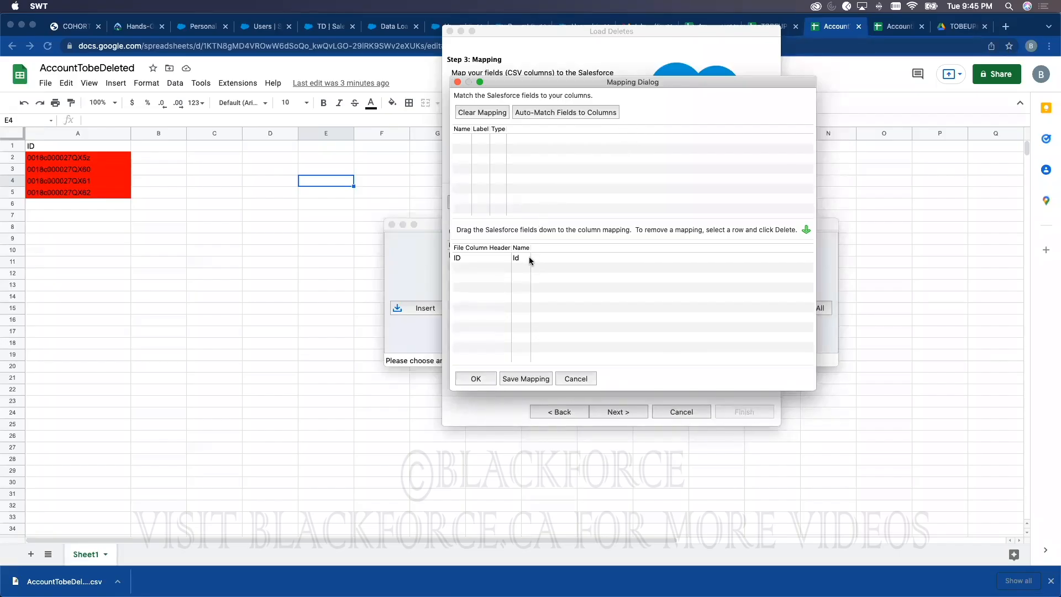
click(476, 380)
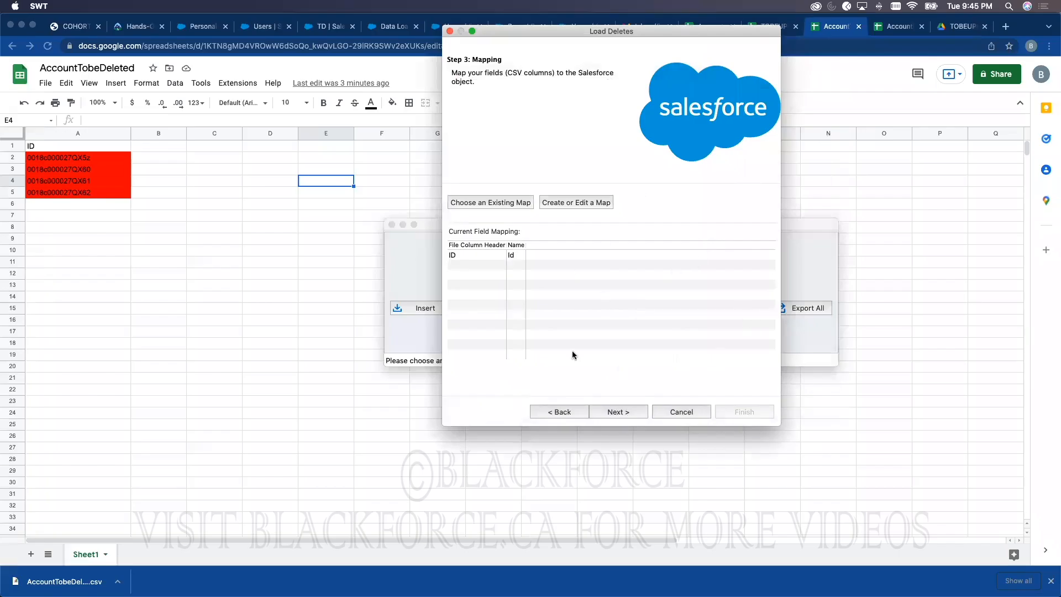
Step: Load the saved AccountMapping.sdl map and run the delete from the Finish step
click(475, 204)
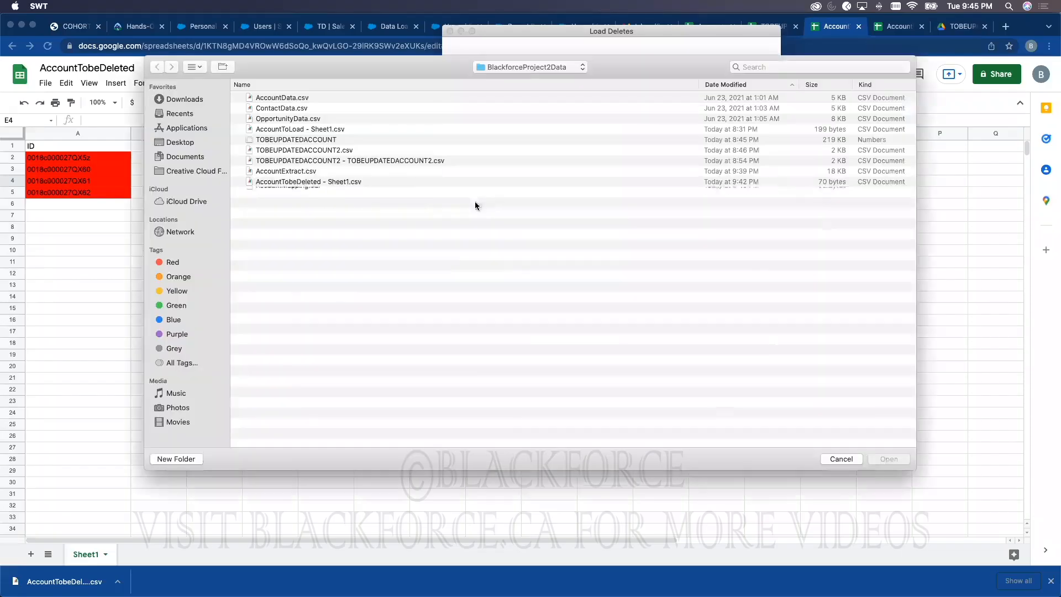
double_click(289, 190)
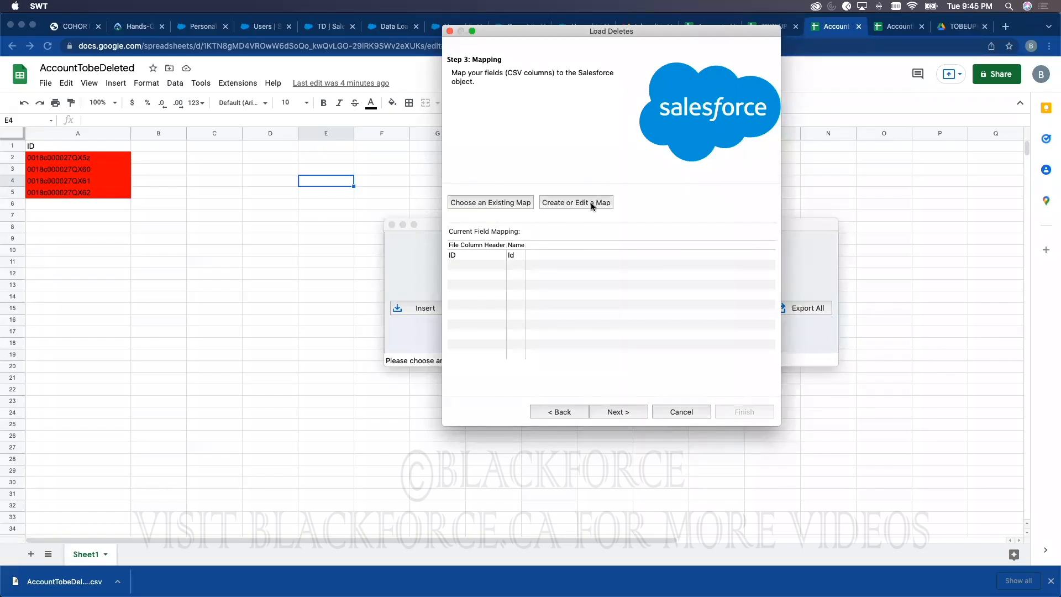
click(608, 412)
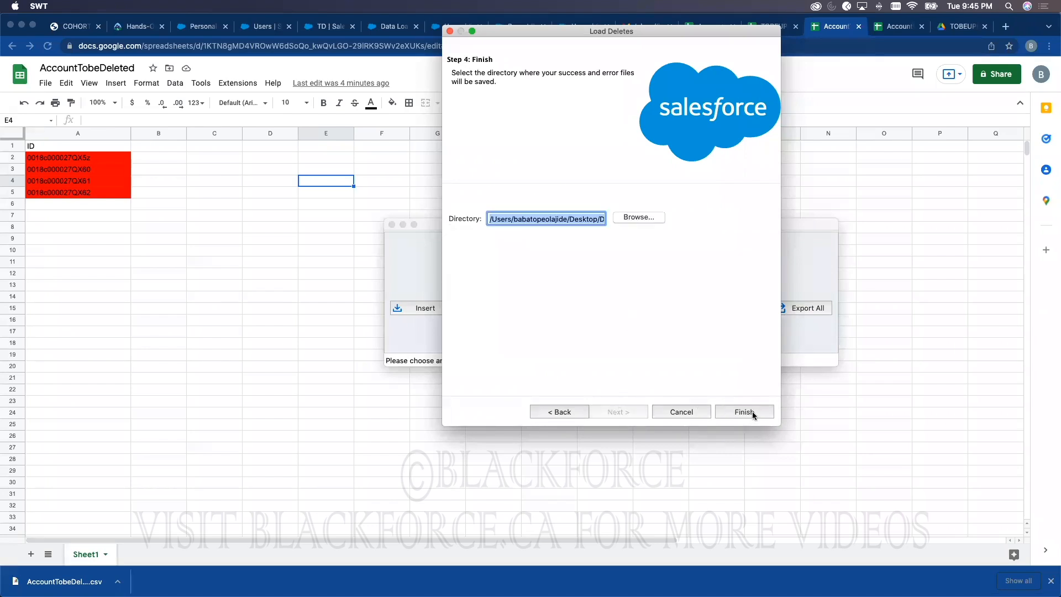
click(751, 411)
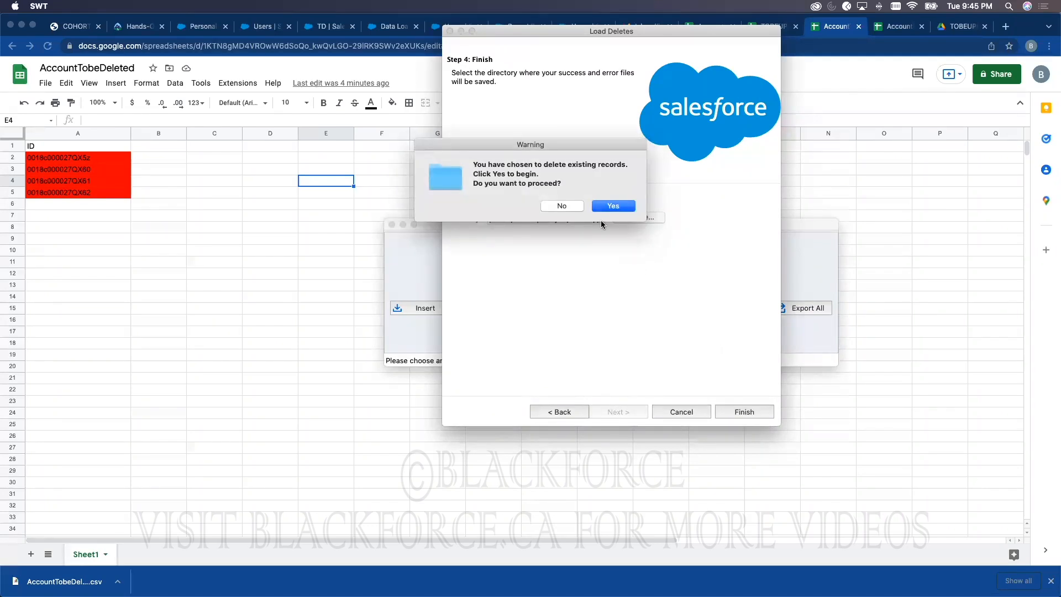
Step: Confirm both warnings to delete the four Account records
click(633, 207)
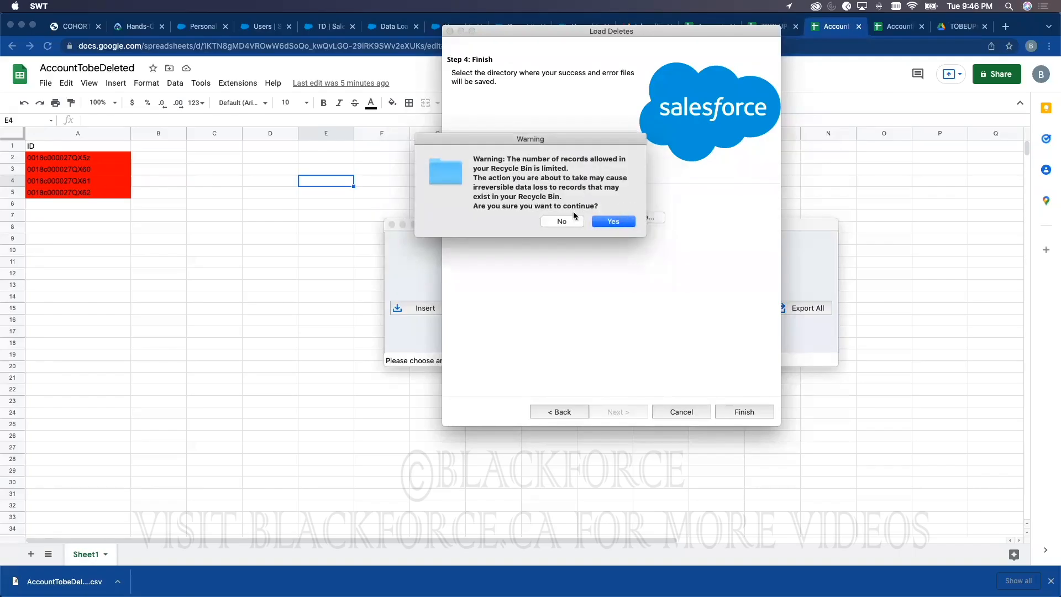
click(629, 225)
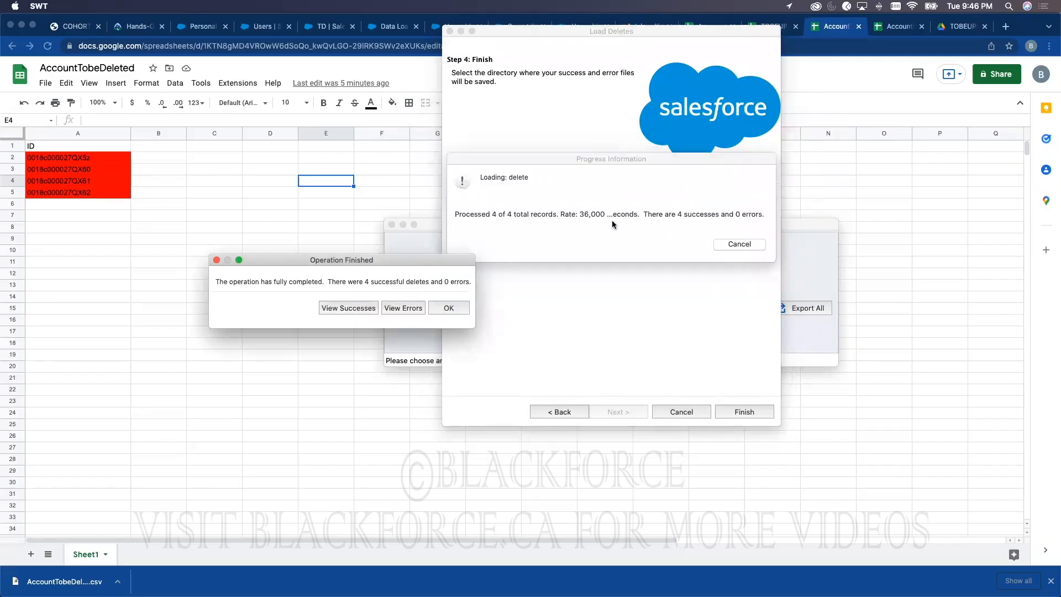
drag(368, 261, 657, 273)
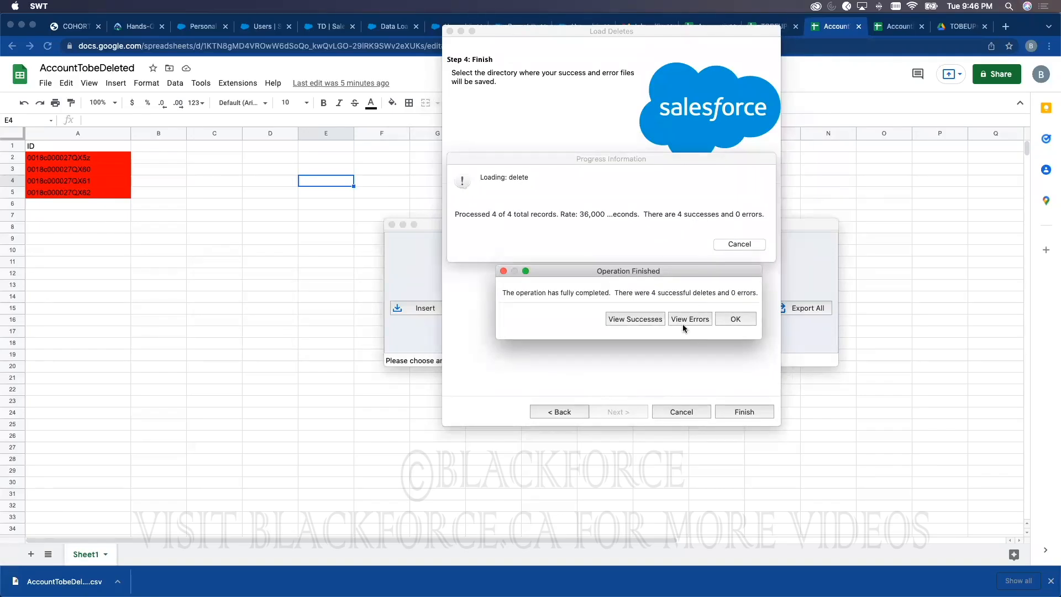
Step: Review the 4 successful deletions in the results list and close the delete wizard
click(637, 319)
drag(419, 274, 527, 95)
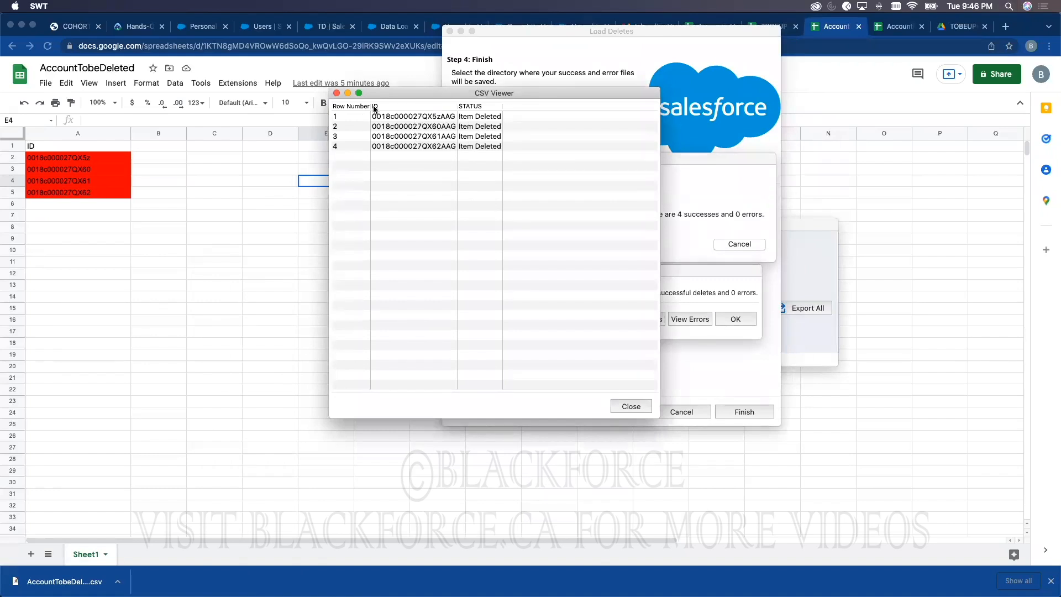
click(336, 93)
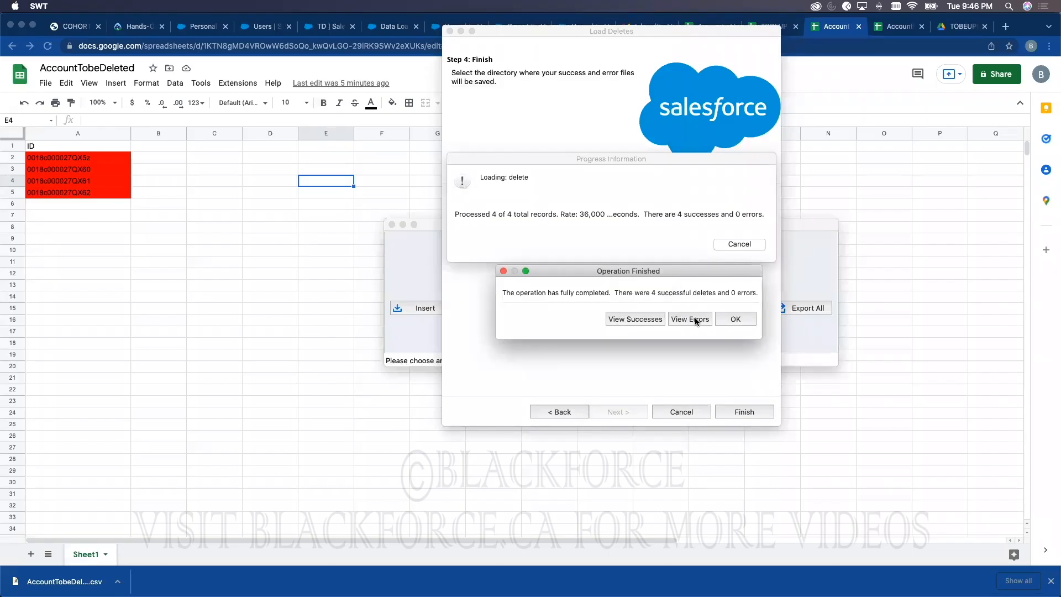
click(735, 320)
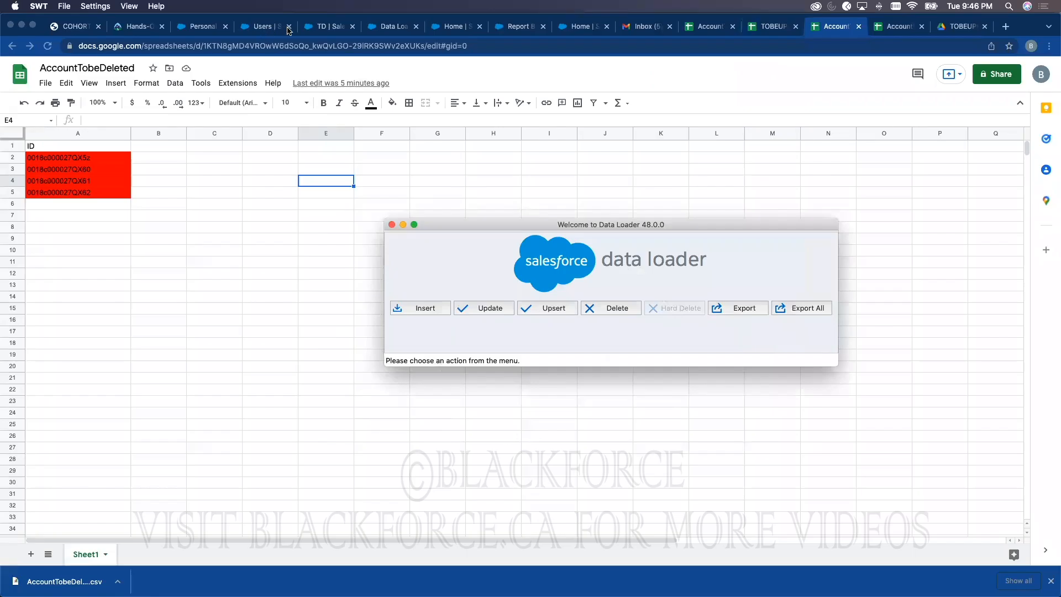
Step: Reload Accounts, switch to the All Accounts view showing 25 items, then bring Data Loader forward
click(307, 27)
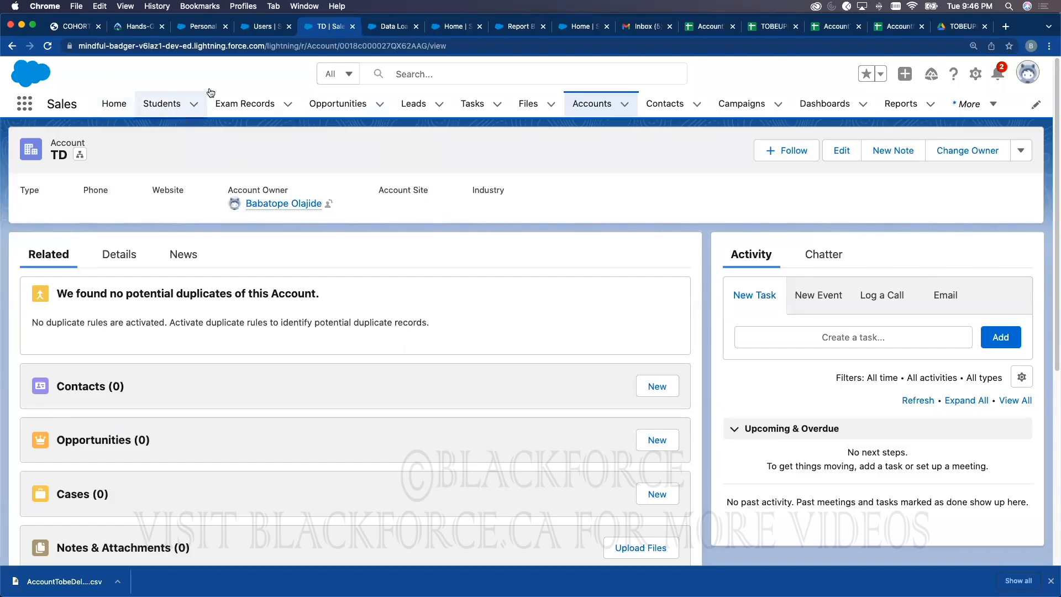
click(46, 46)
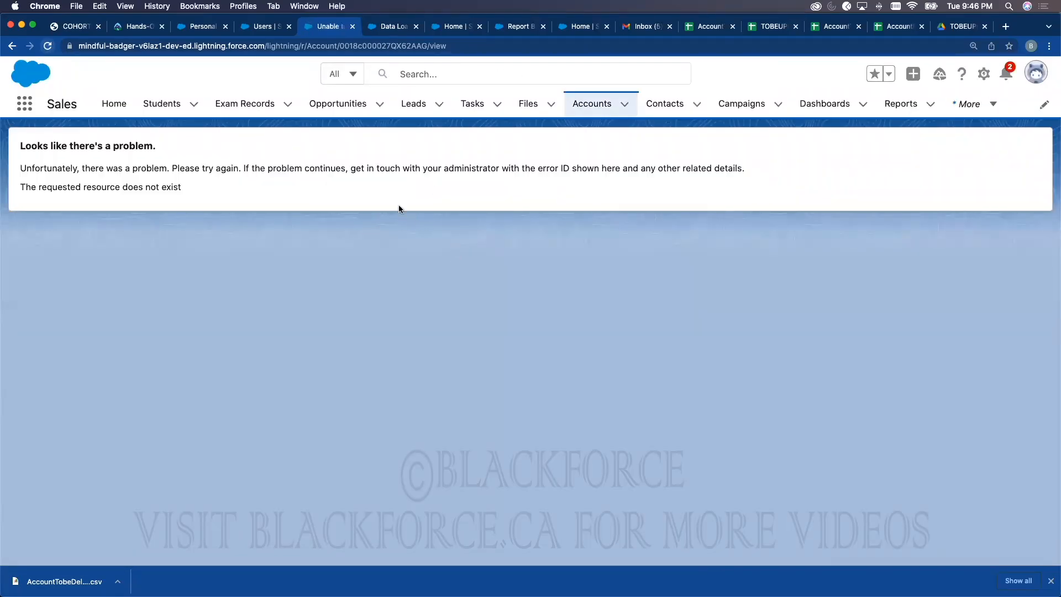
click(584, 112)
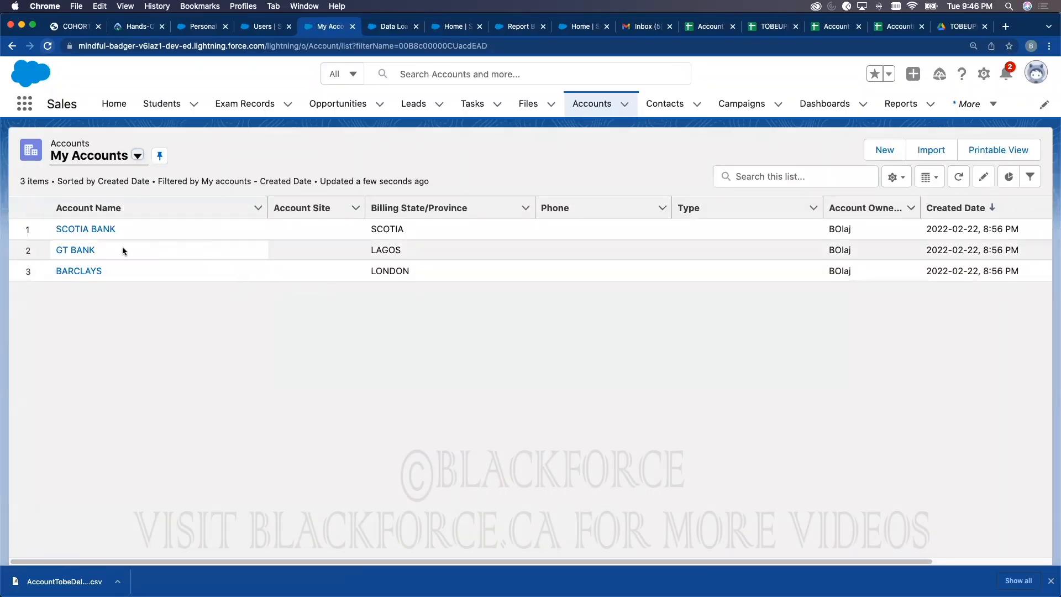
click(79, 159)
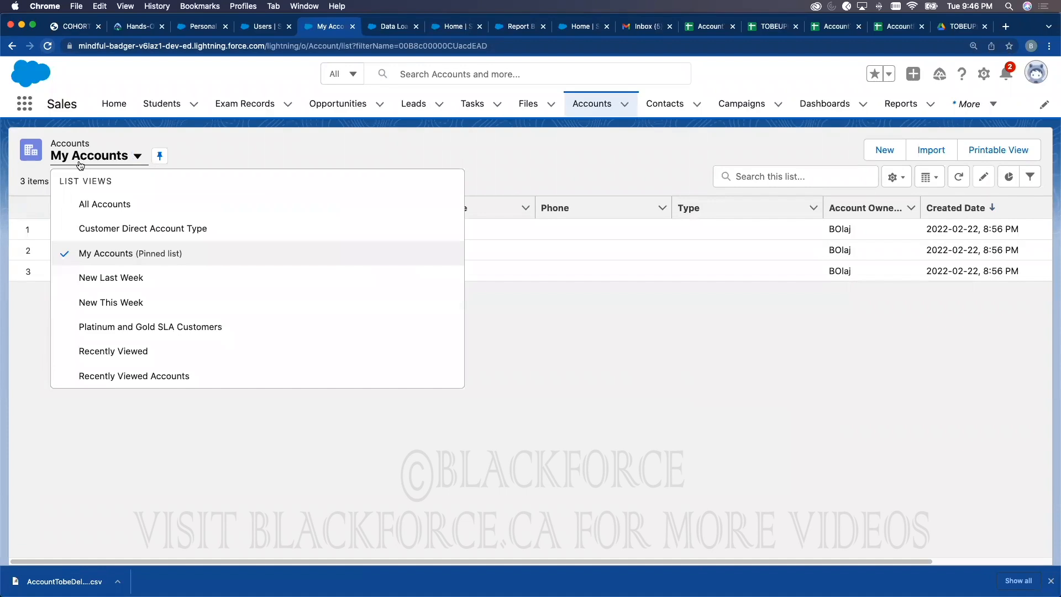
click(86, 205)
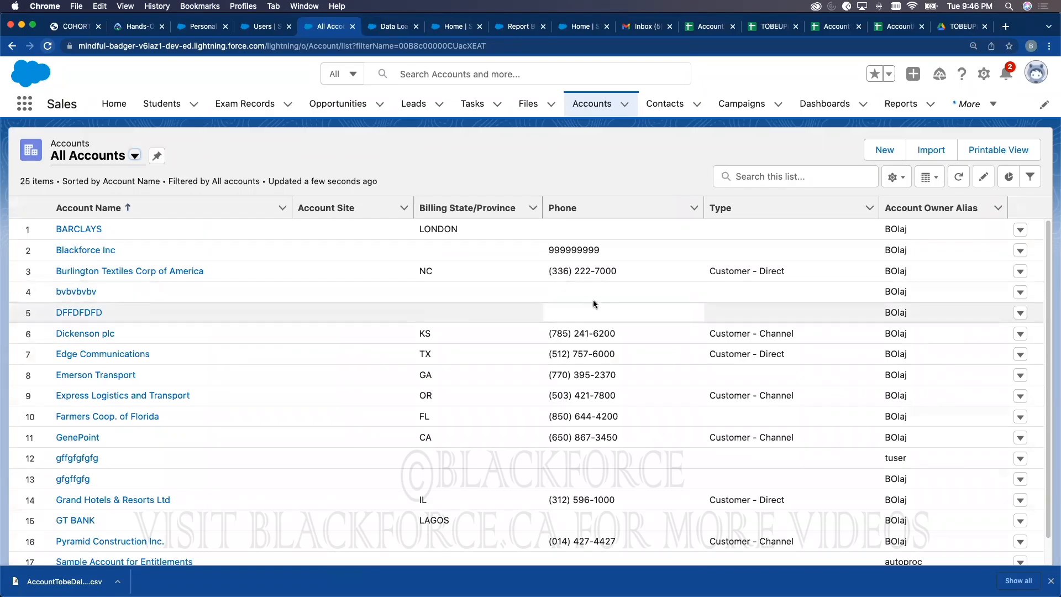
key(ctrl+Up)
click(787, 161)
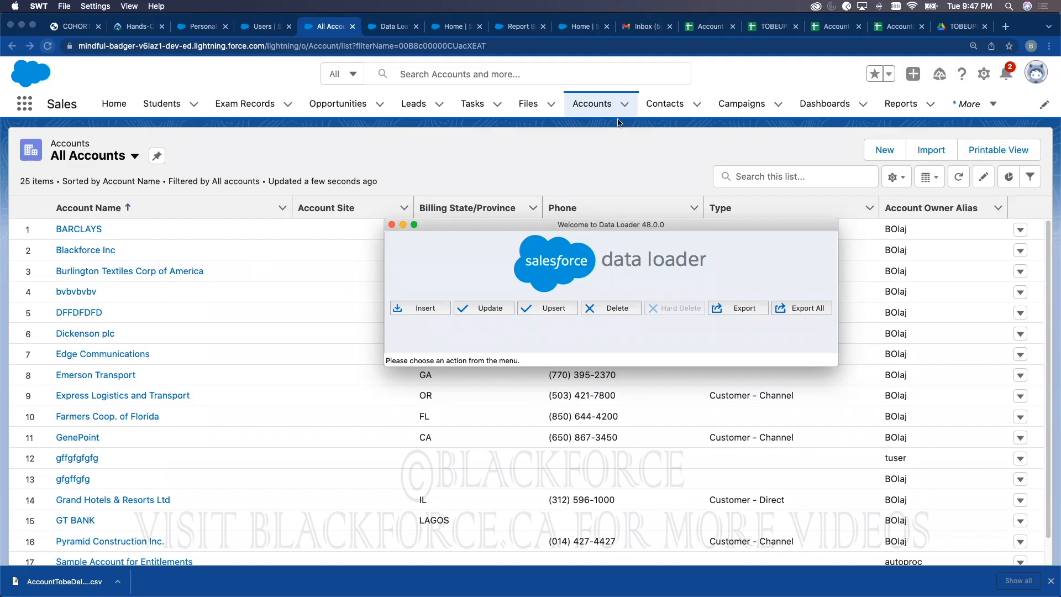
Step: Reposition the Data Loader window lower and to the right beside the browser
click(594, 125)
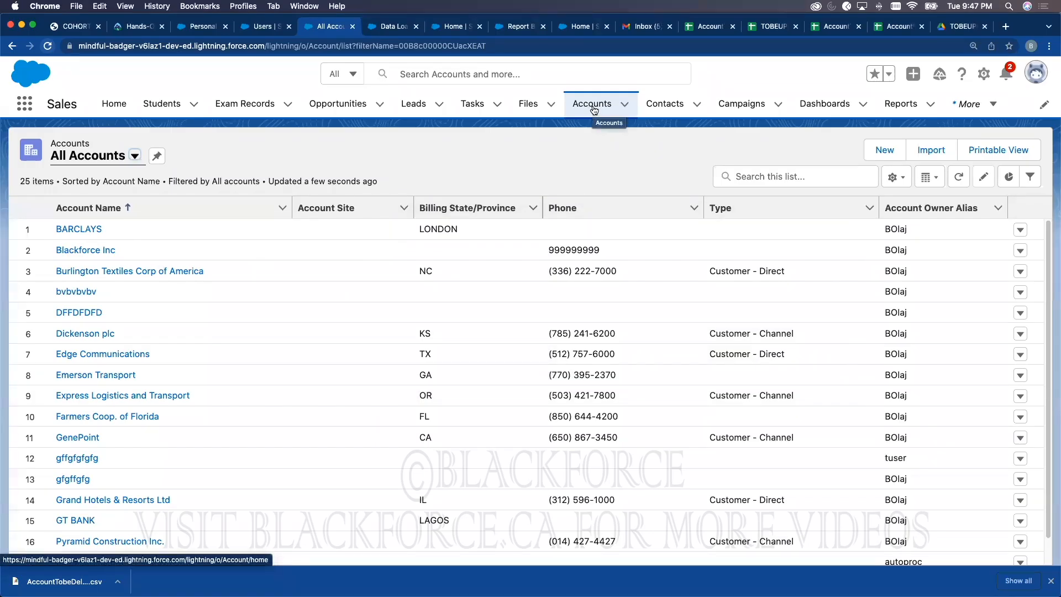
scroll(695, 218, down, 3)
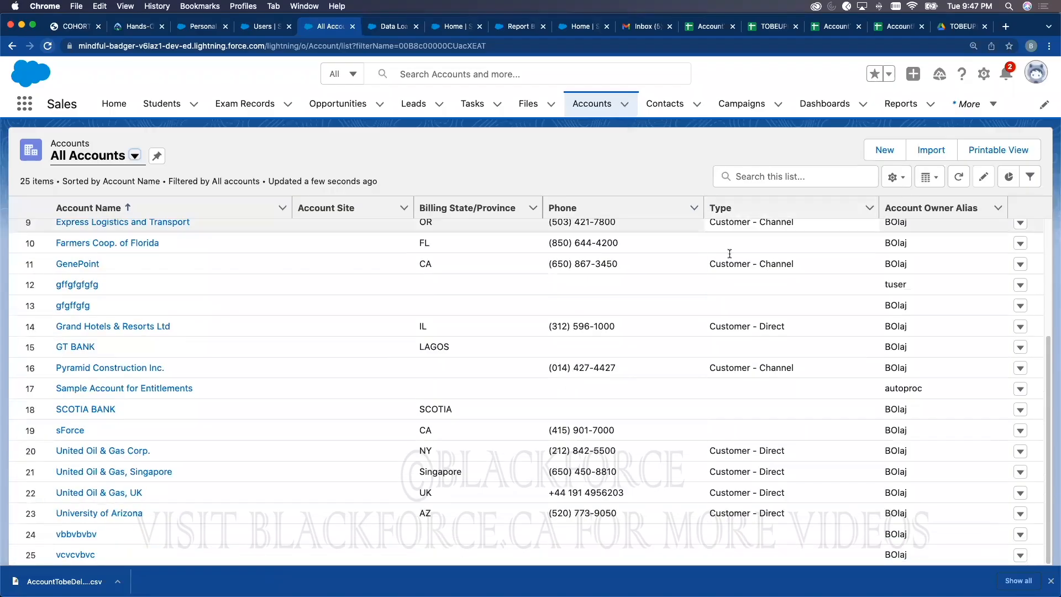
key(ctrl+Up)
click(759, 158)
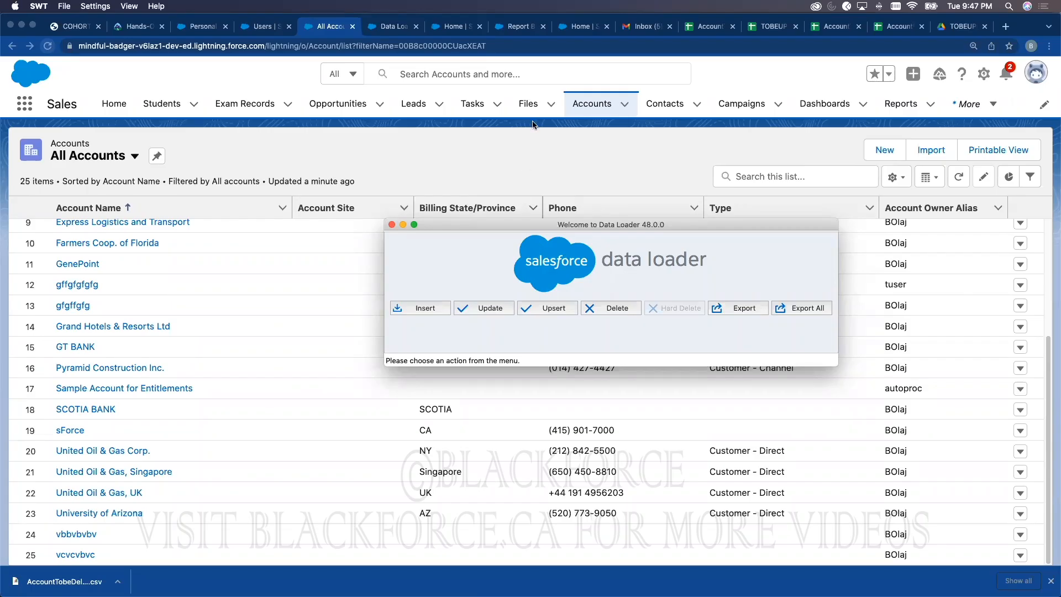
drag(501, 224, 555, 267)
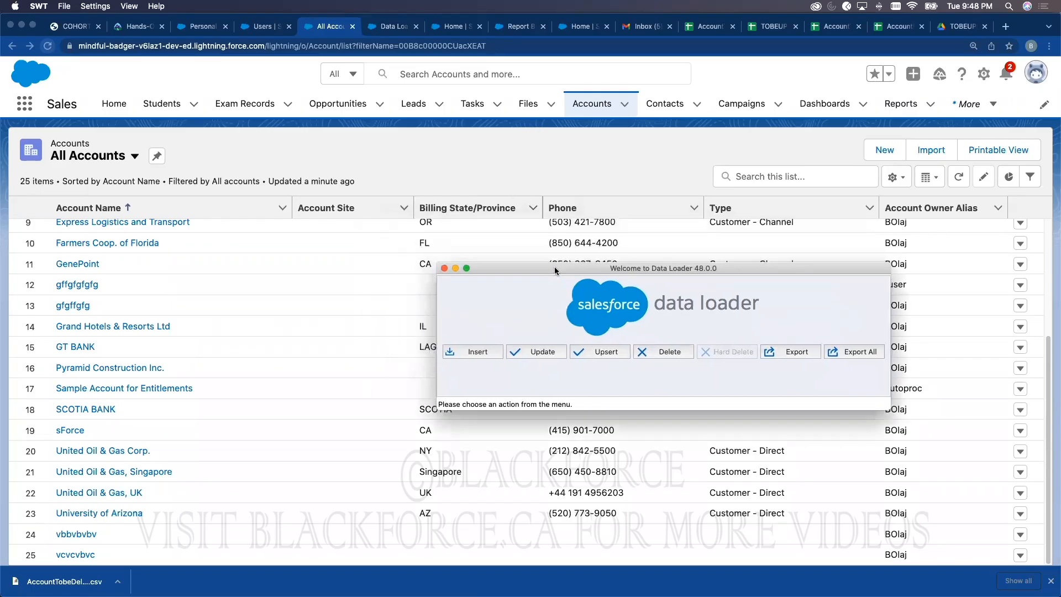
Step: Reload My Accounts in the browser and open the SCOTIA BANK account record
click(549, 159)
click(579, 111)
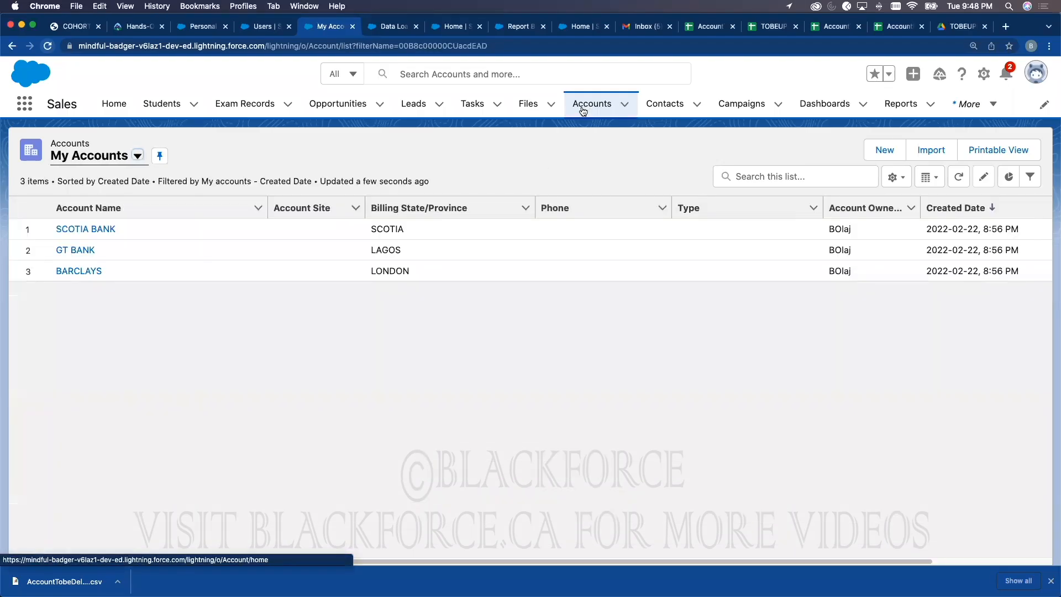
click(85, 229)
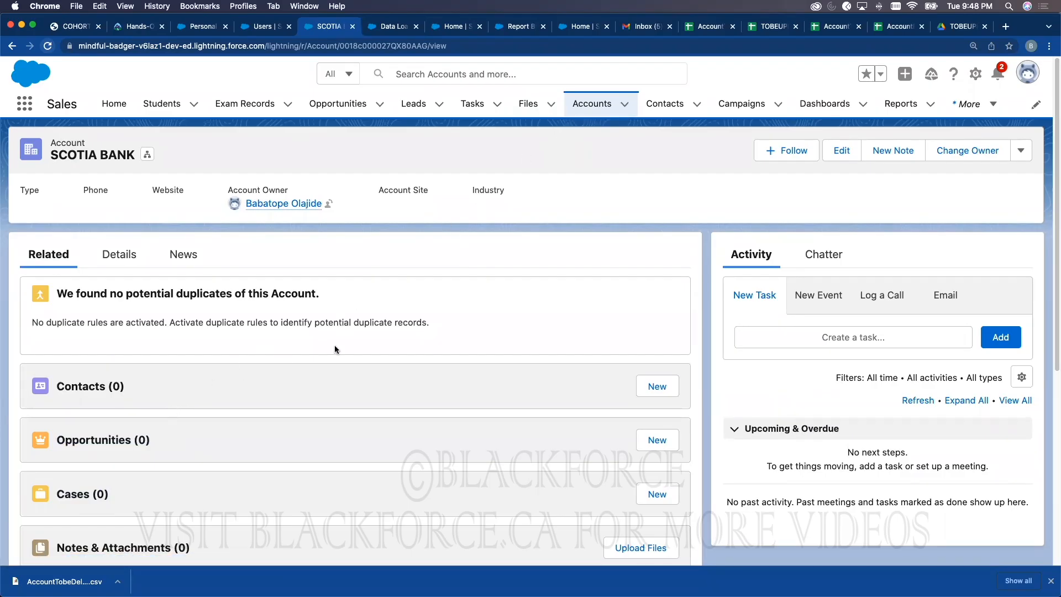
Step: Reopen SCOTIA BANK from My Accounts and view its Opportunities (0) related list
click(594, 108)
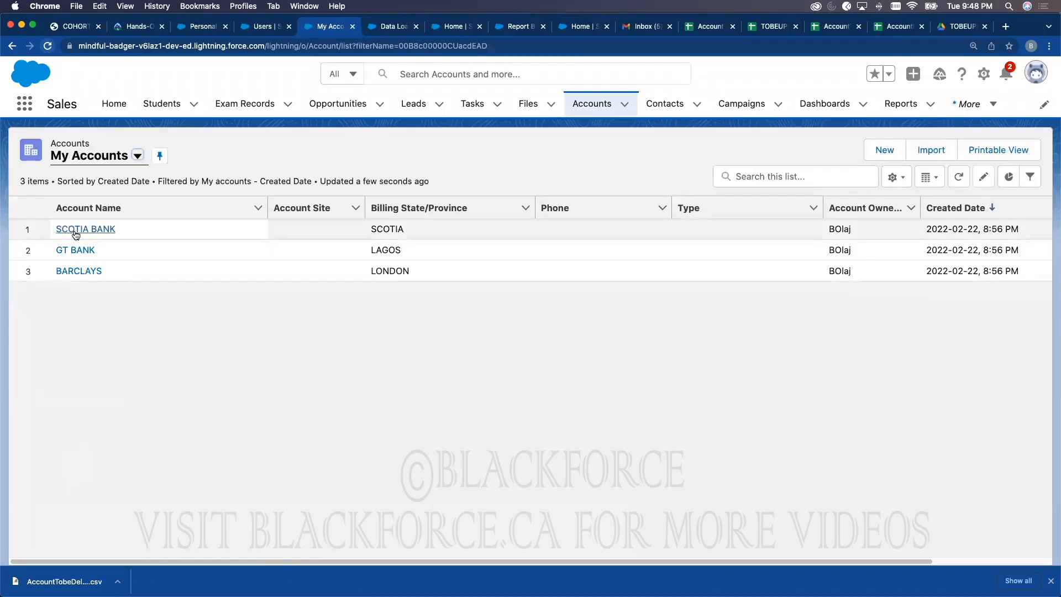
click(579, 107)
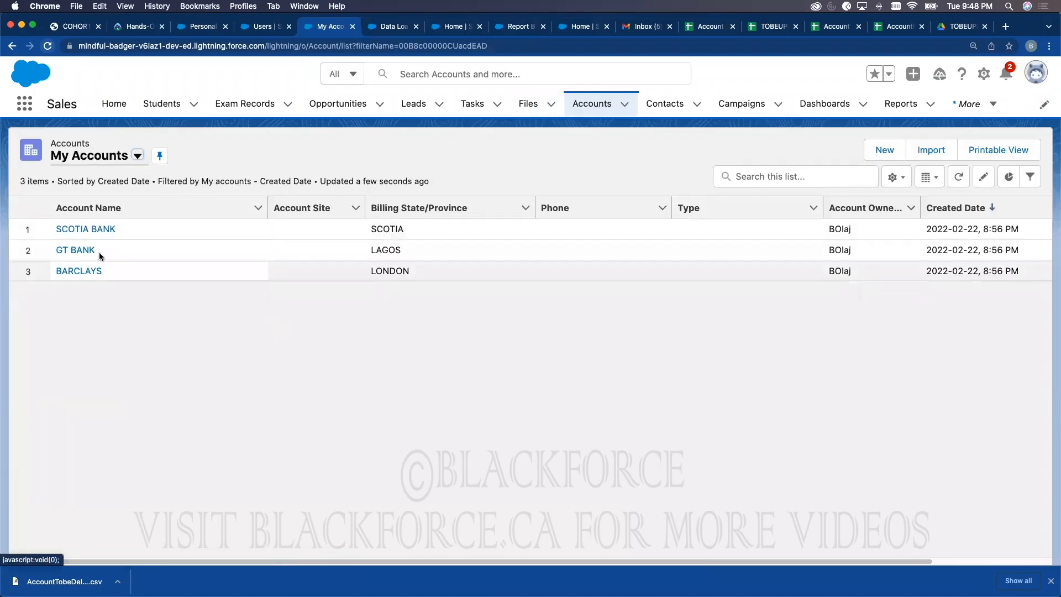
click(91, 230)
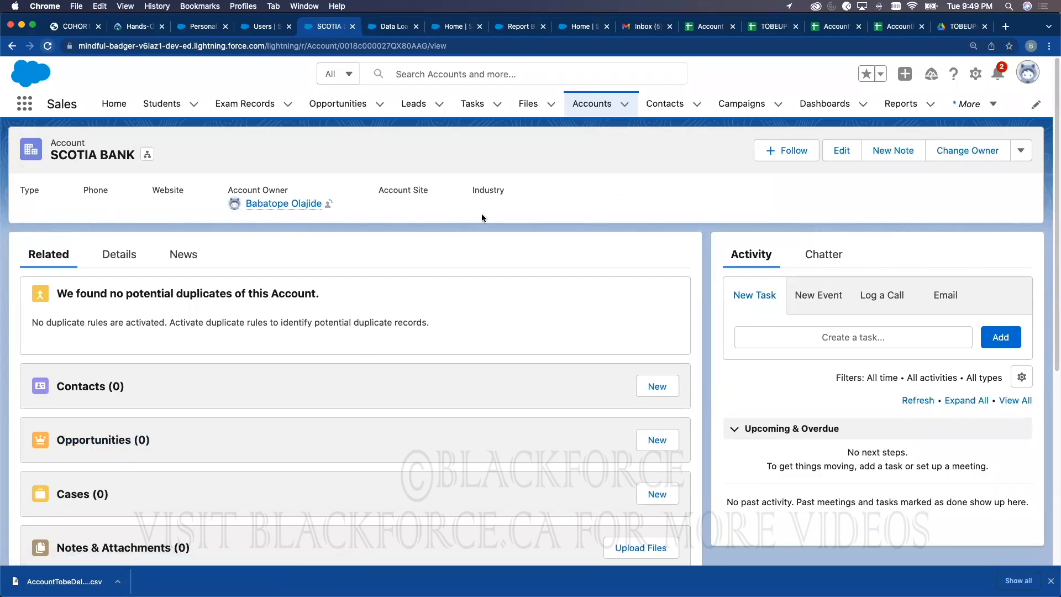
click(594, 105)
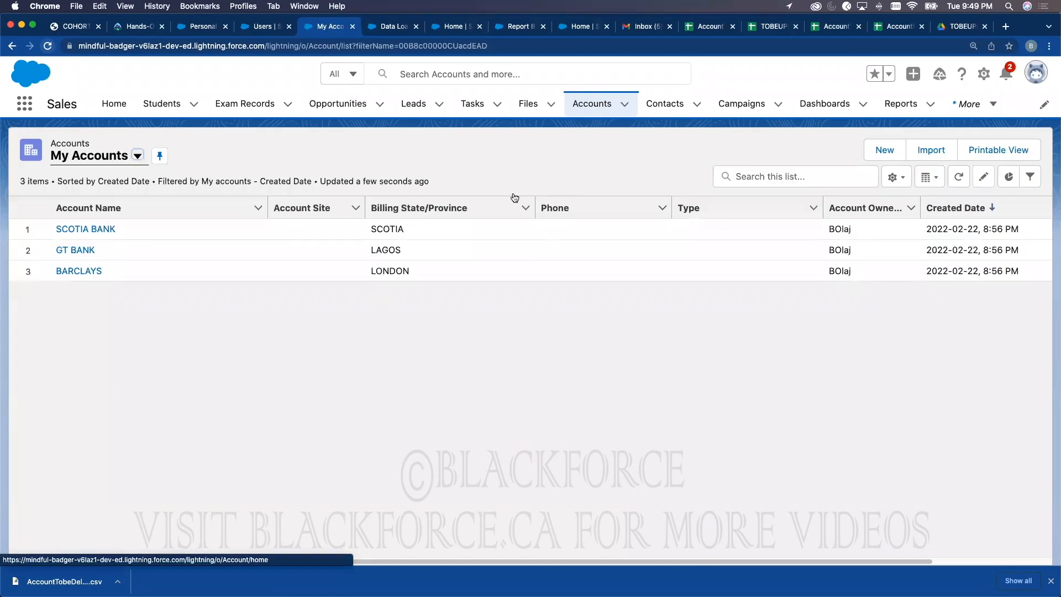
click(97, 230)
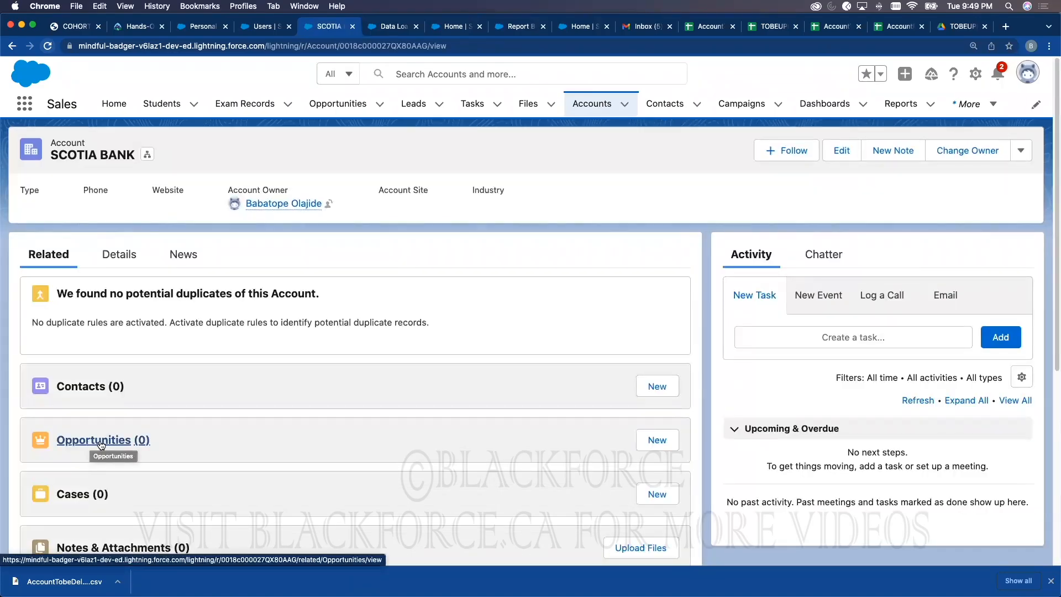
click(101, 441)
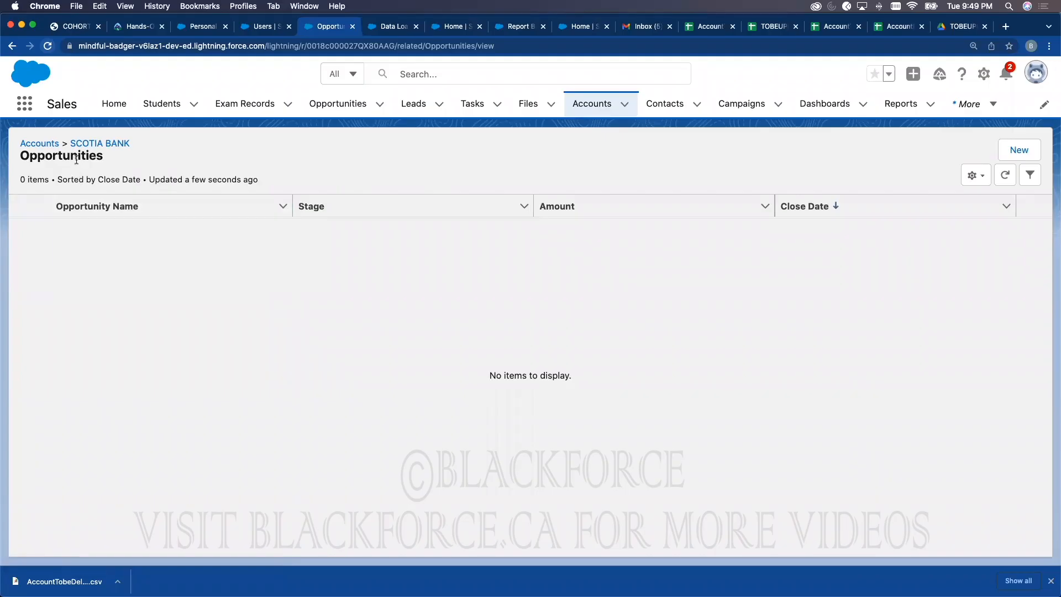
Step: Go to Setup's Object Manager and open the Account object's Fields & Relationships
click(397, 32)
click(180, 110)
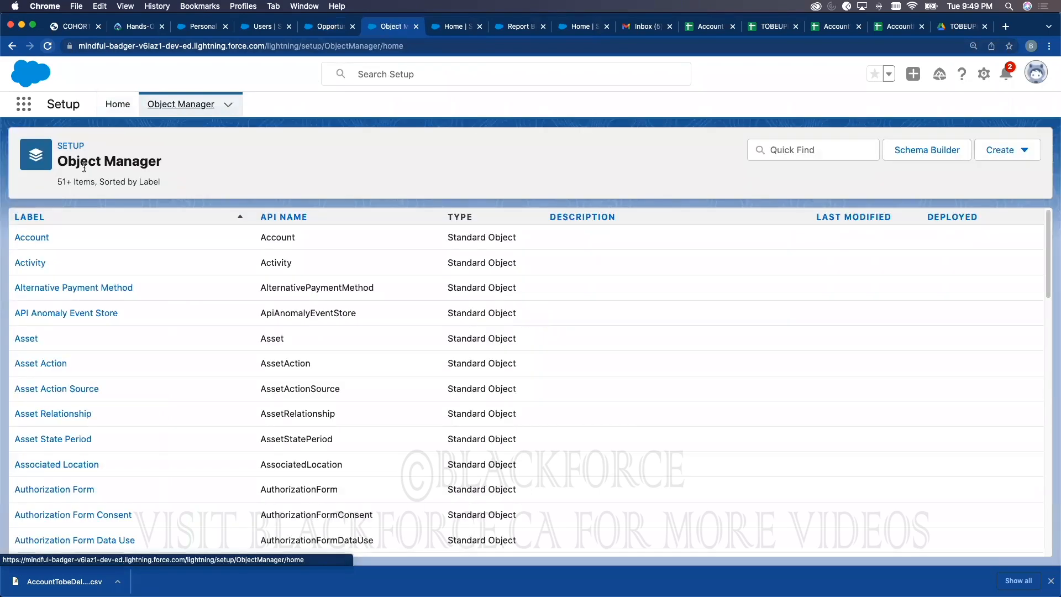
click(41, 236)
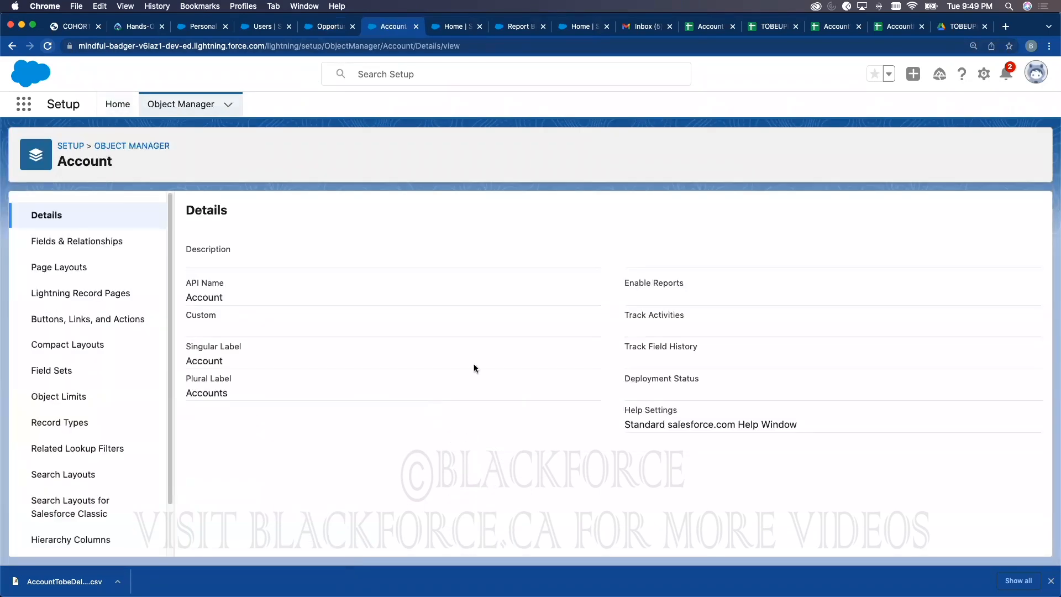
click(72, 243)
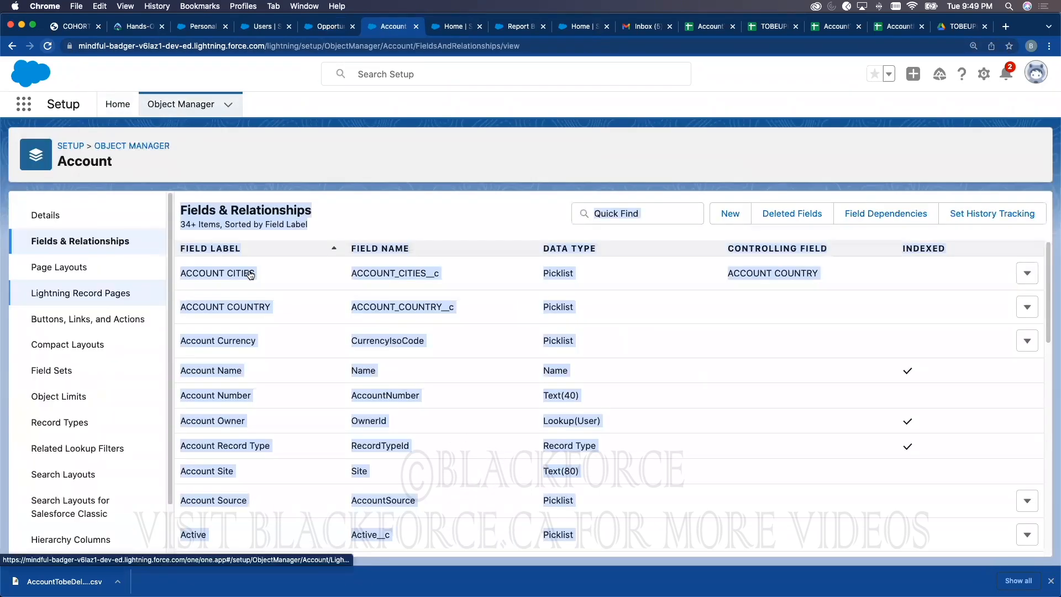
click(458, 173)
Step: Start a new Text custom field up to its details form, then return to SCOTIA BANK's opportunities
click(730, 216)
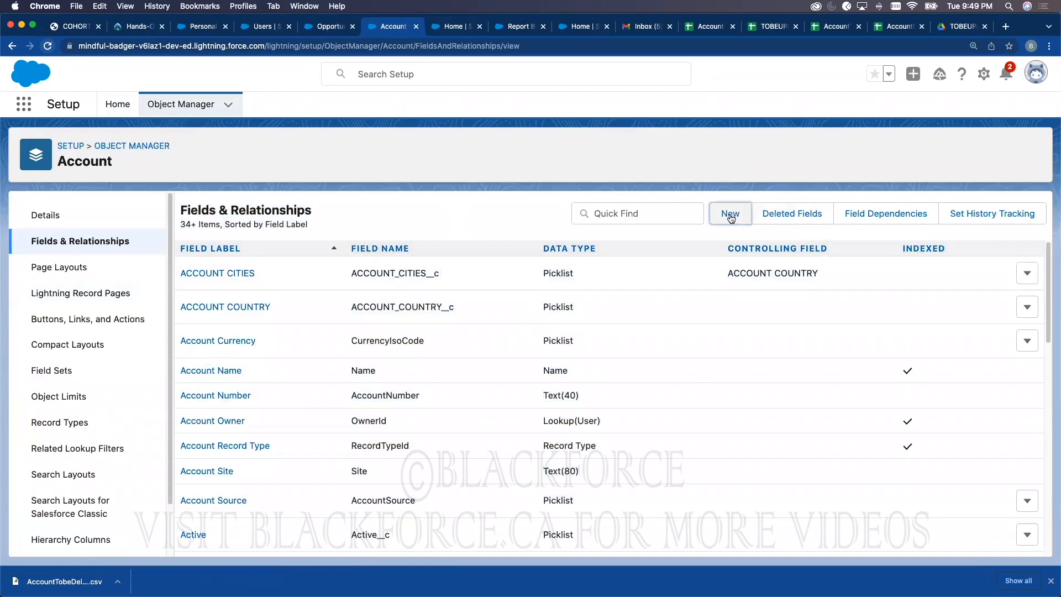
scroll(350, 440, down, 10)
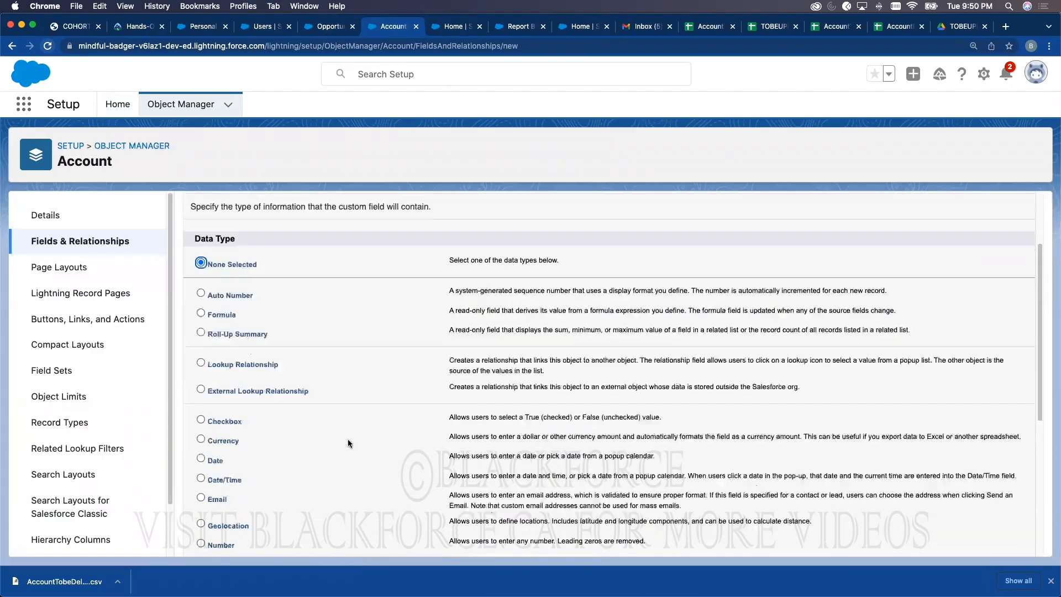
click(200, 389)
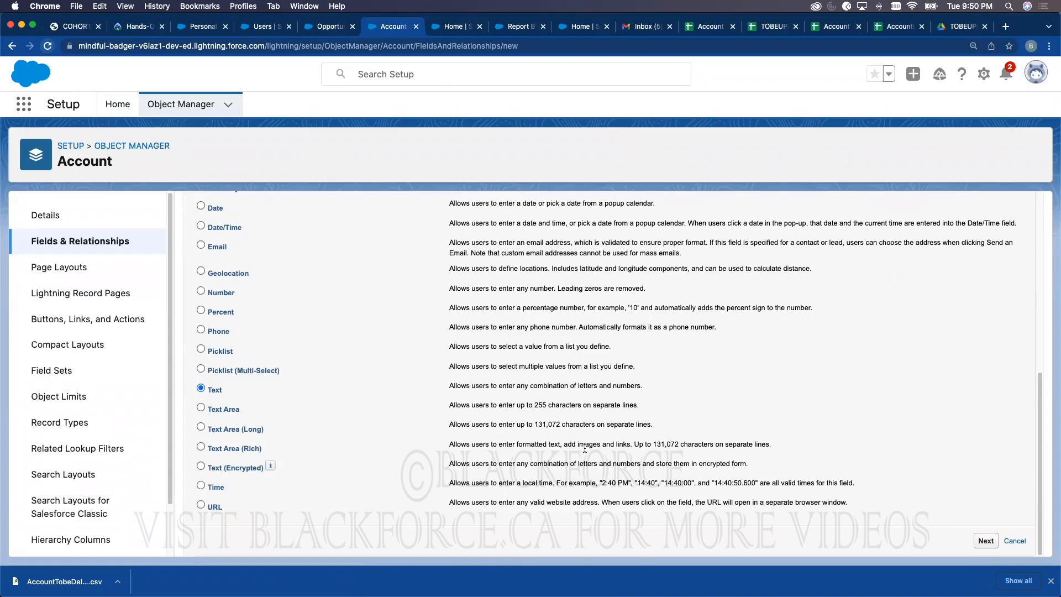
click(987, 541)
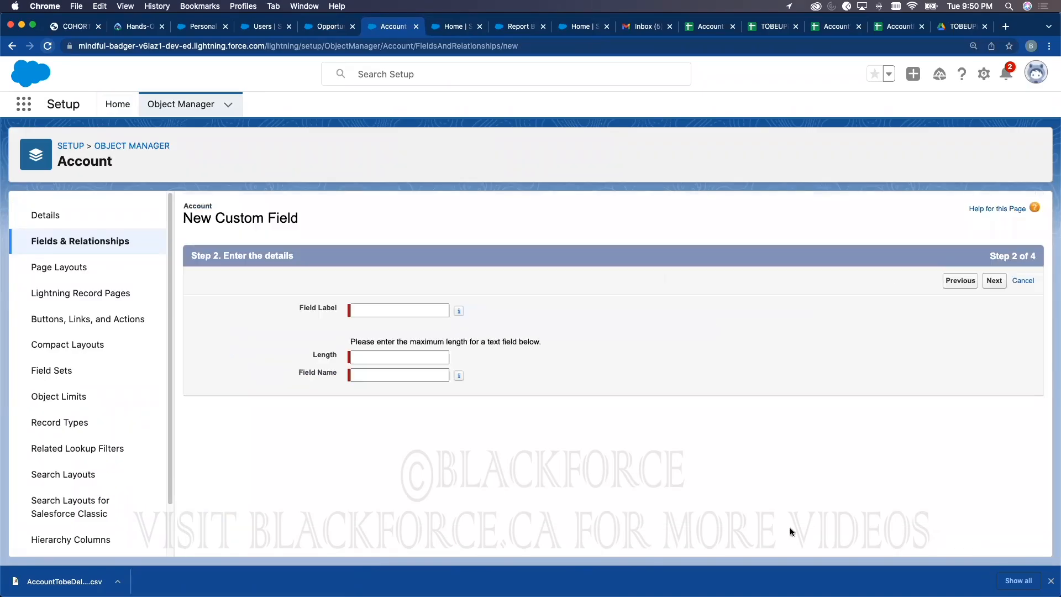
scroll(525, 475, down, 3)
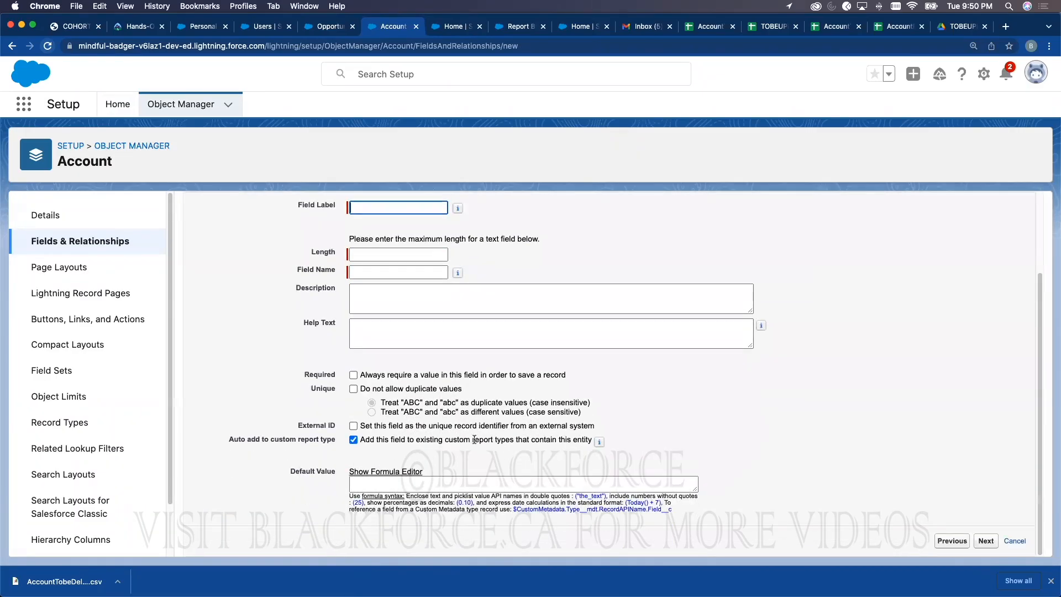
click(311, 430)
drag(299, 426, 339, 426)
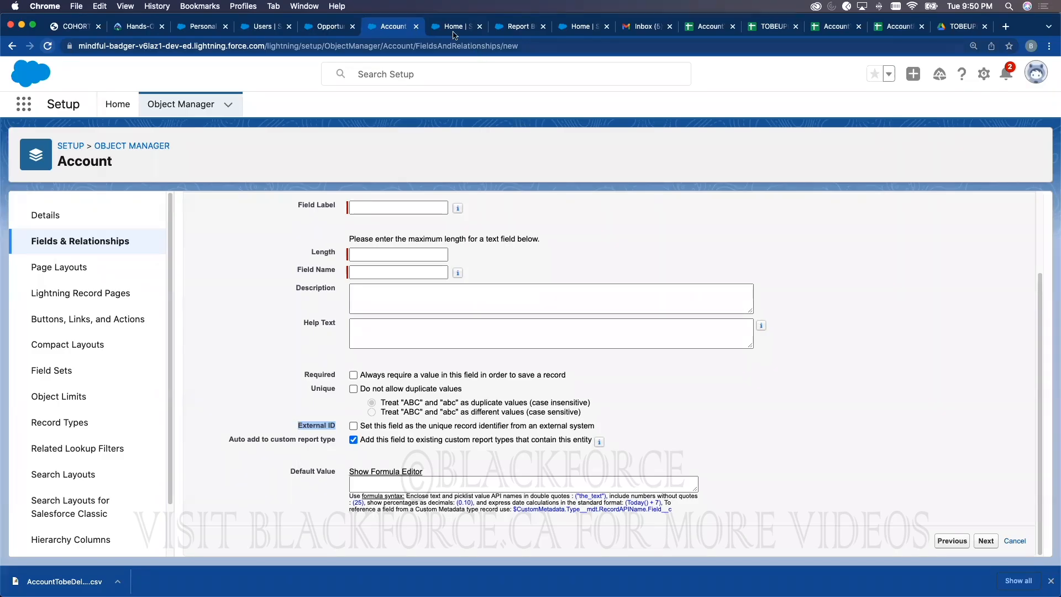
click(305, 31)
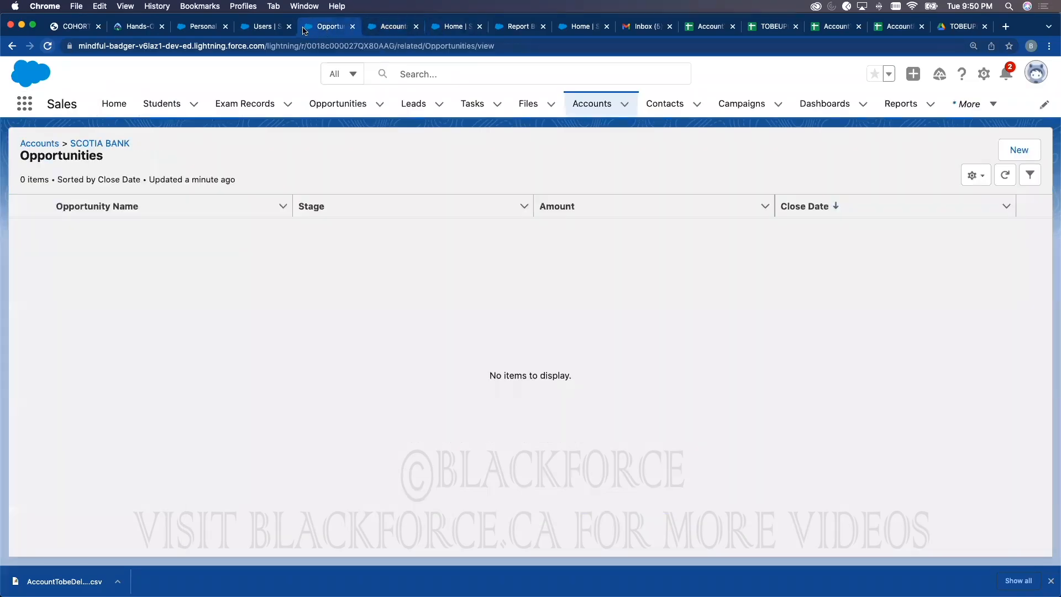
Step: Open SCOTIA BANK from My Accounts, select its record id in the address bar, then return to the field form
click(594, 104)
click(115, 229)
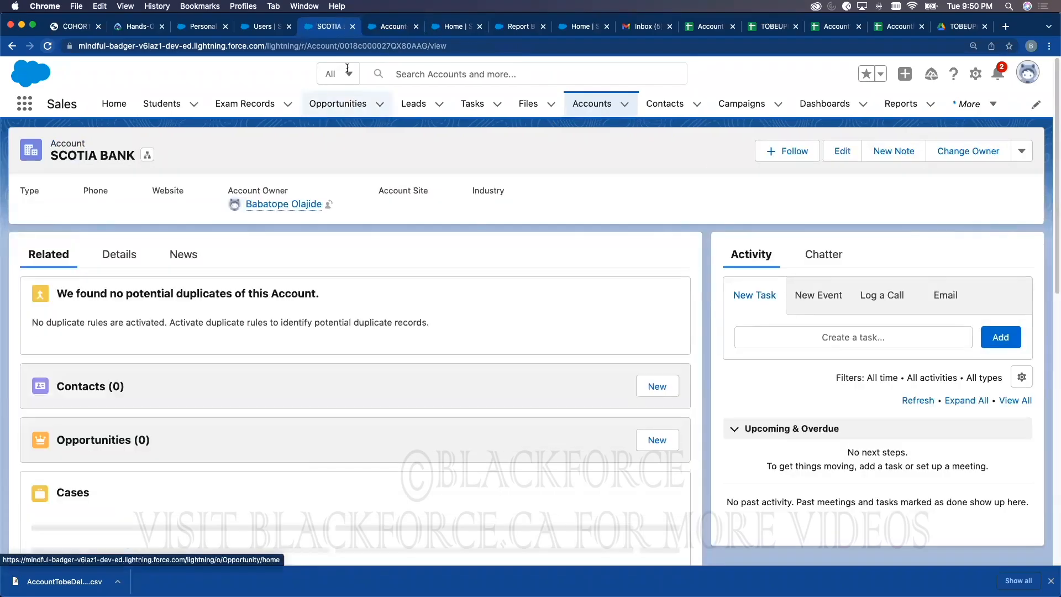
drag(340, 46, 446, 47)
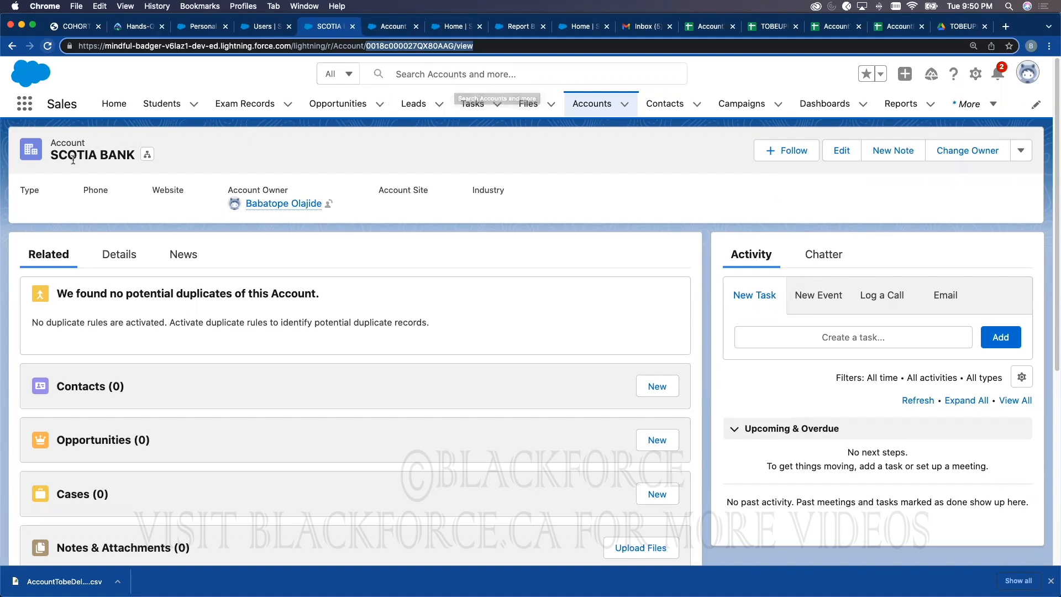
click(391, 27)
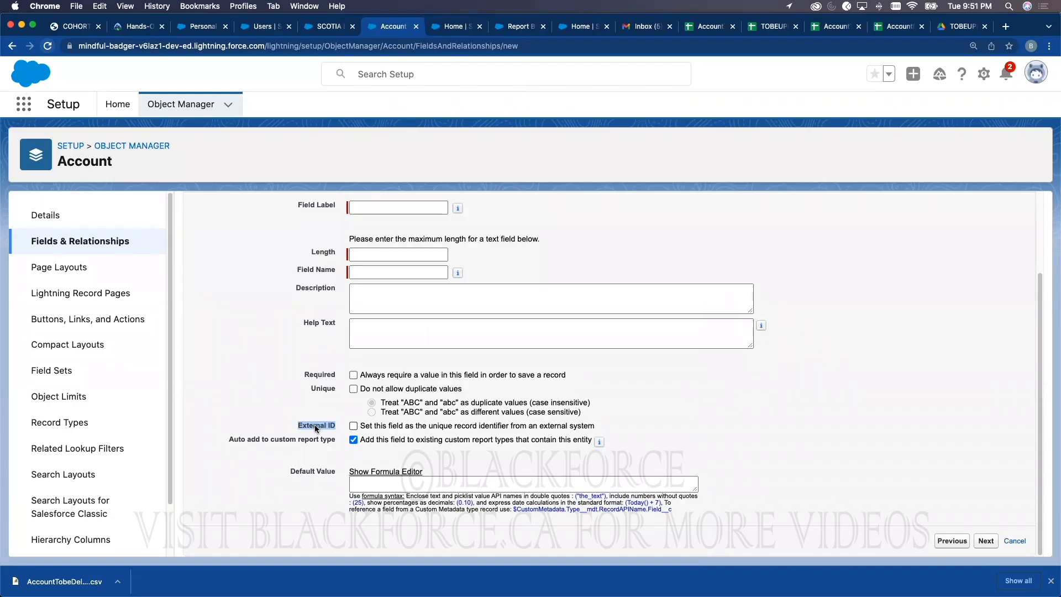
Step: Bring Data Loader forward and start an Upsert on the Account object
key(ctrl+Up)
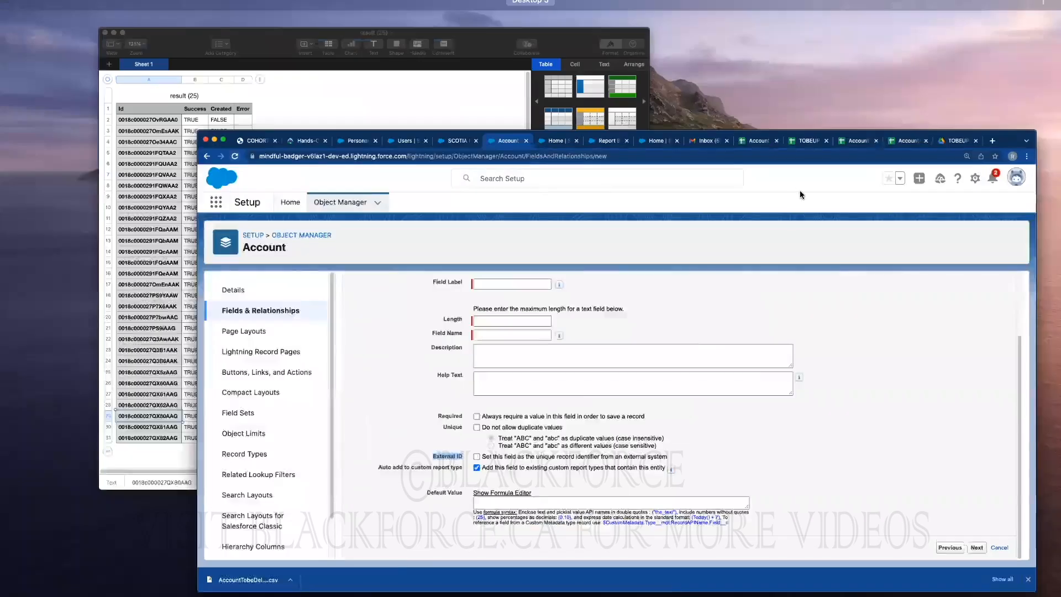
click(829, 201)
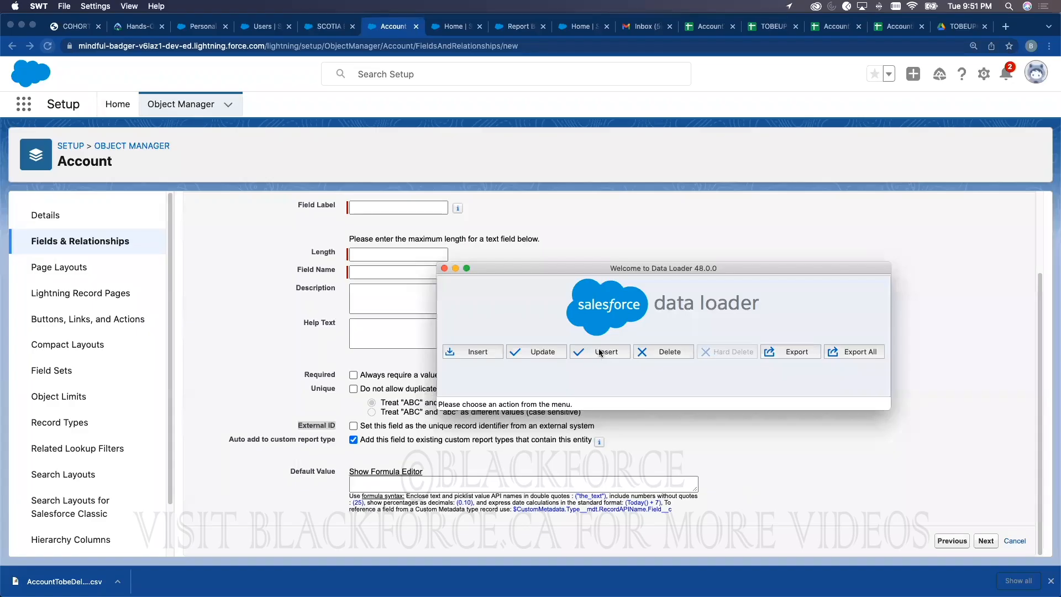
drag(588, 266, 595, 168)
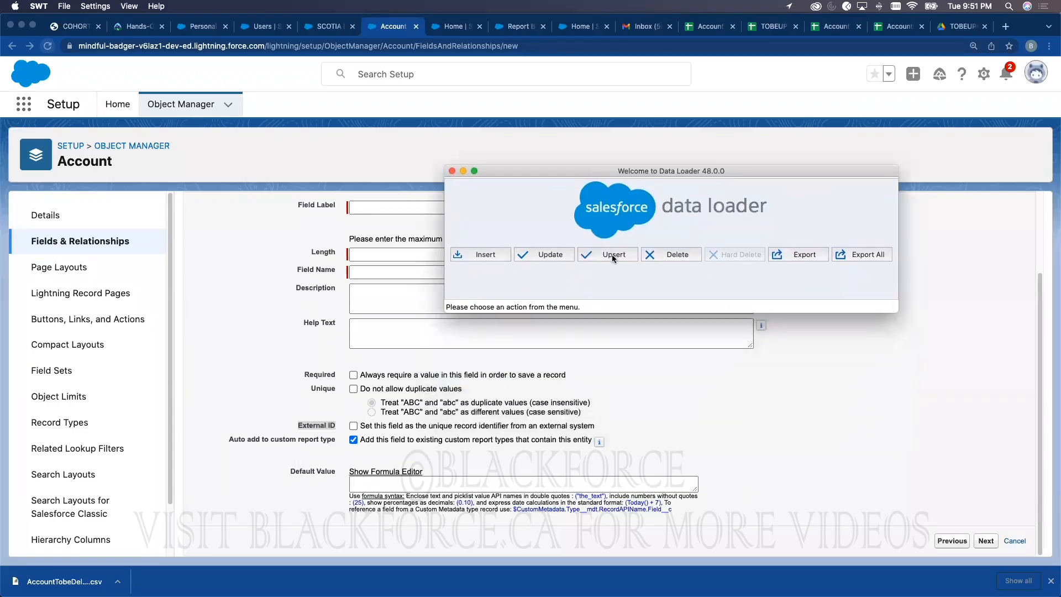
click(612, 255)
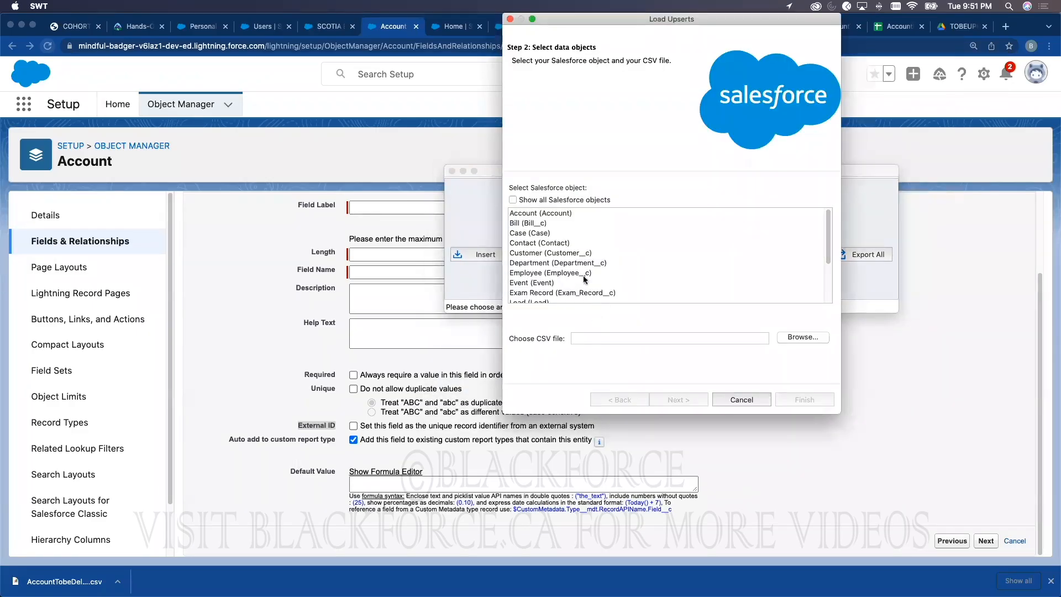
click(554, 214)
Step: Load AccountData.csv, initializing 32 records, and reach the matching-field step
click(798, 338)
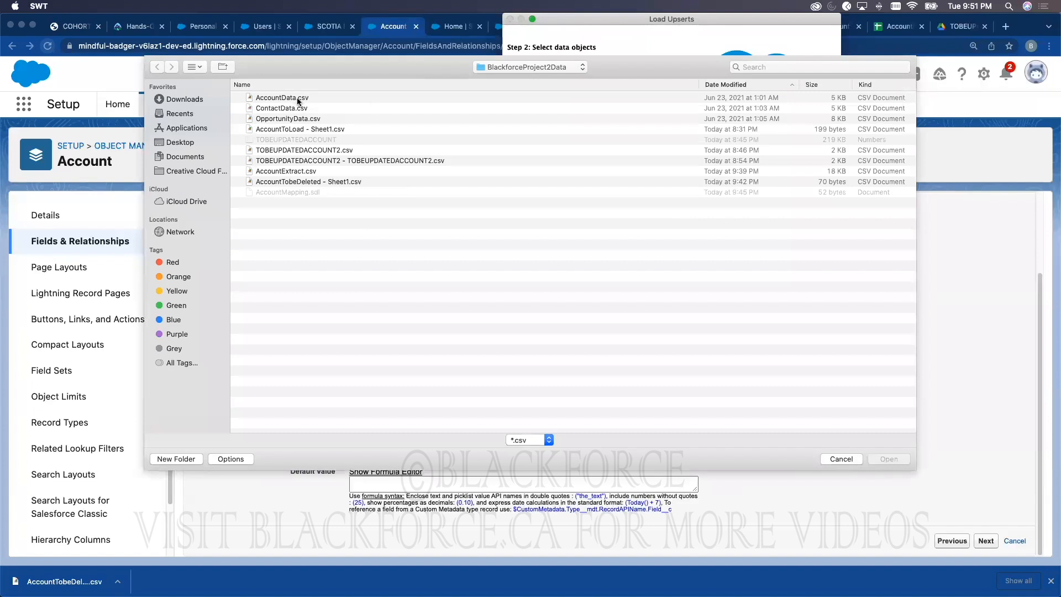
click(297, 99)
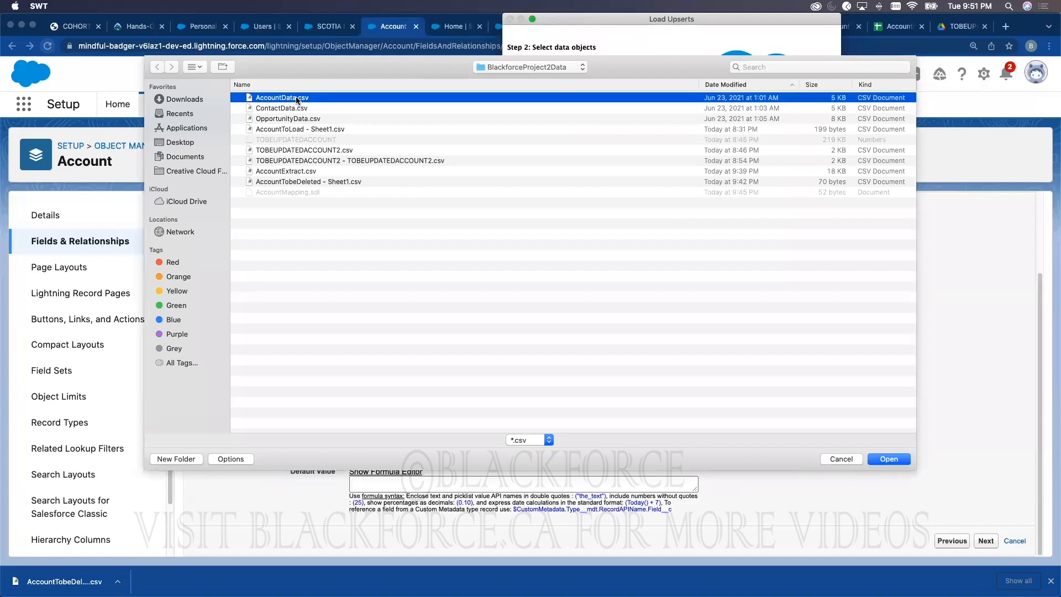
double_click(296, 98)
click(675, 400)
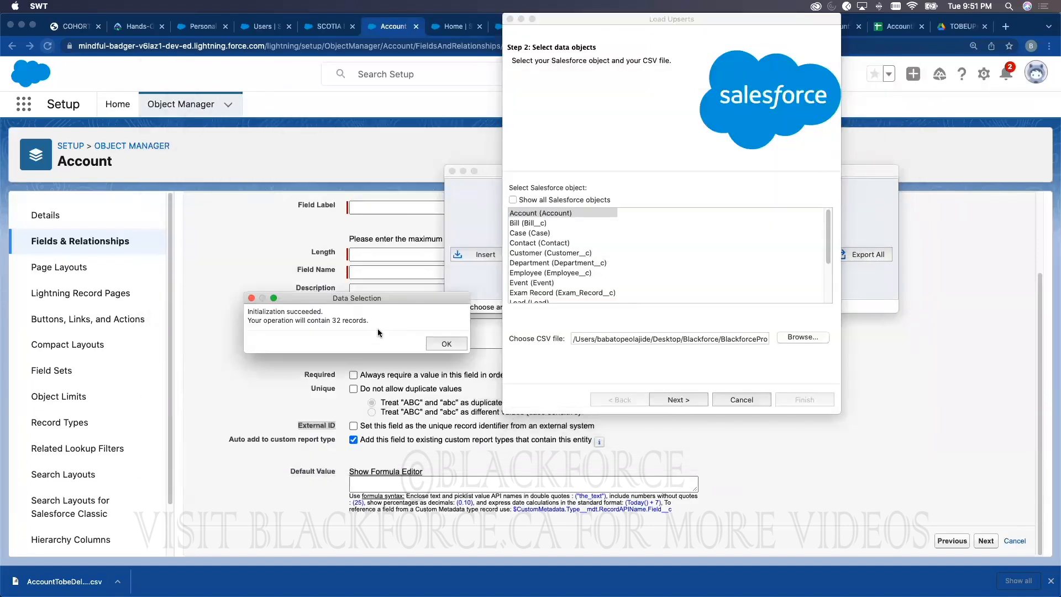
click(437, 343)
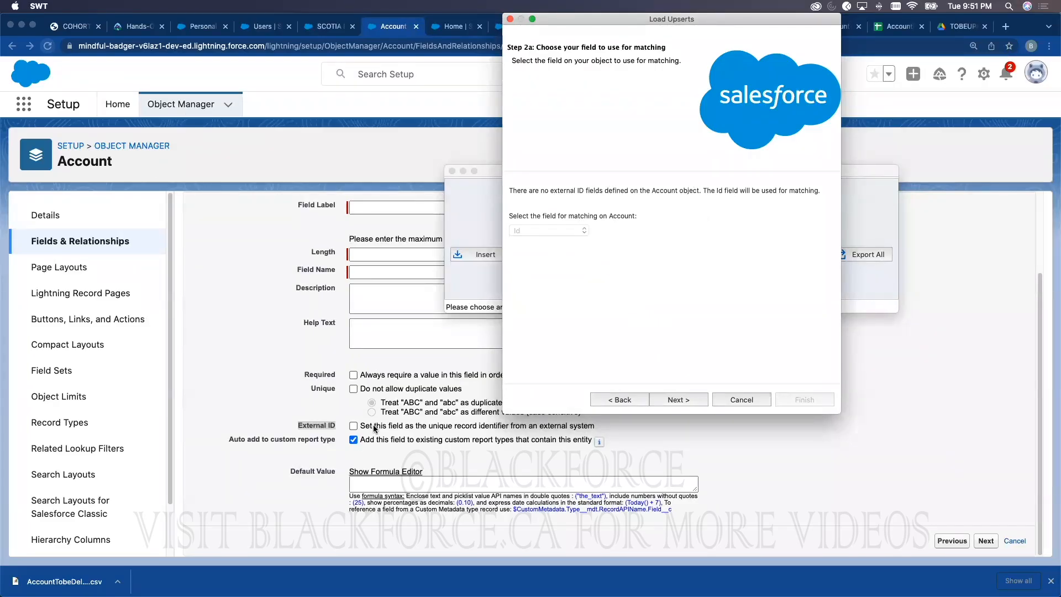
click(307, 426)
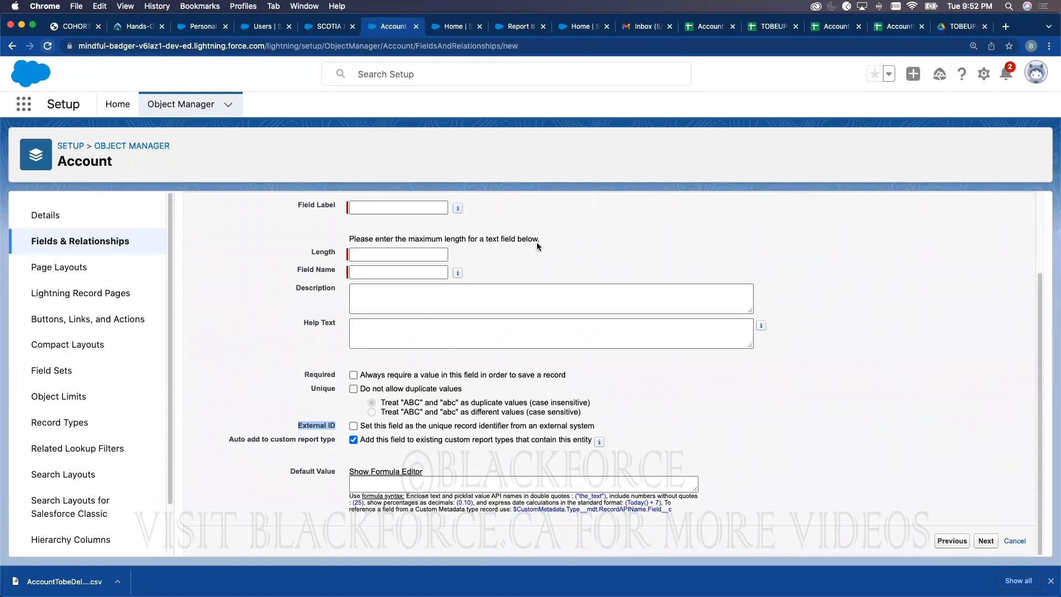
key(ctrl+Up)
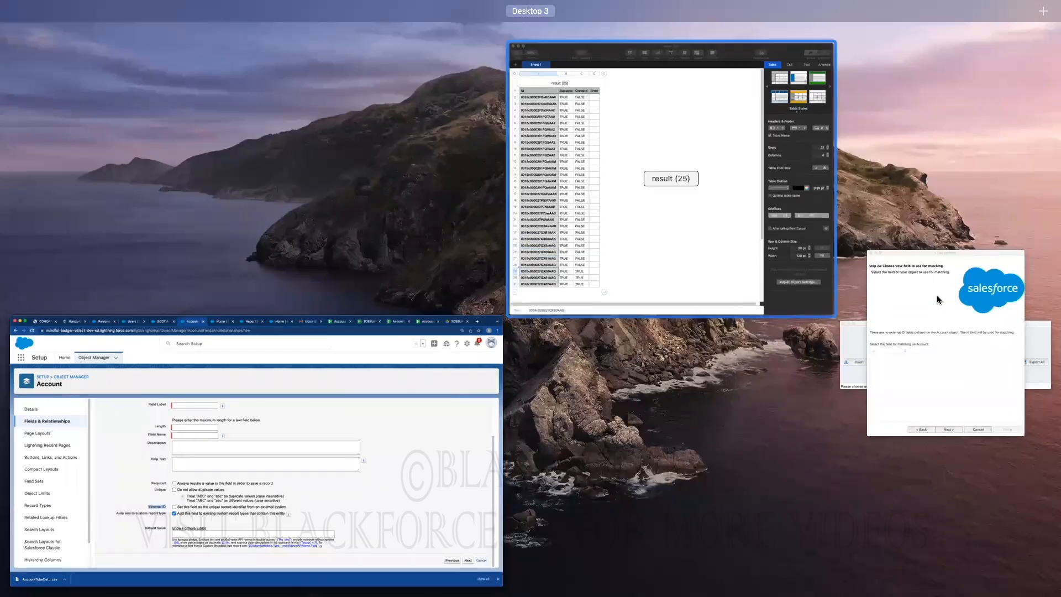
Step: Cancel the upsert and start an Update on the Account object
click(937, 299)
click(753, 399)
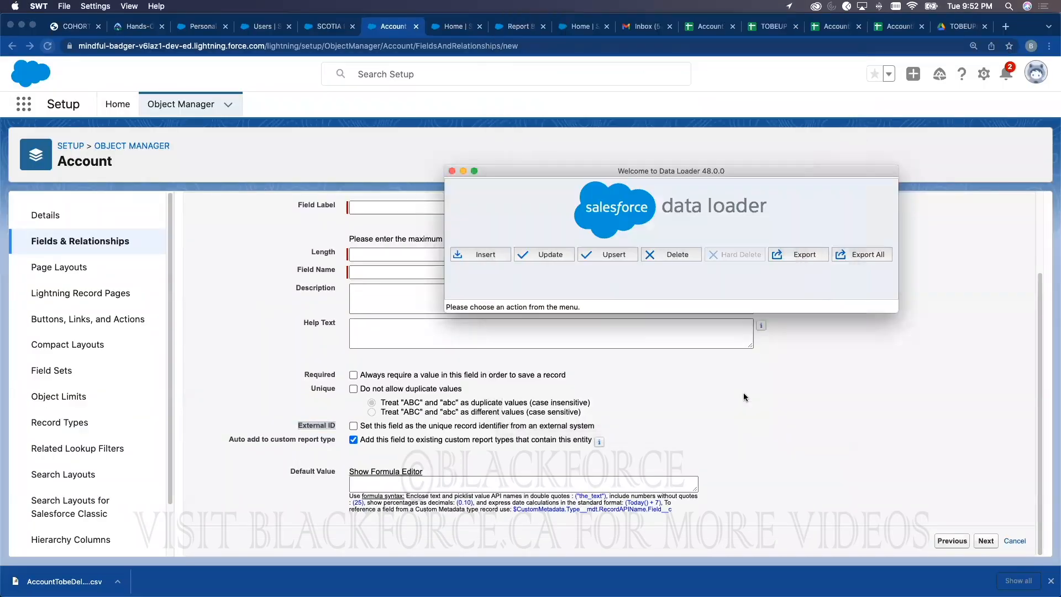
click(554, 256)
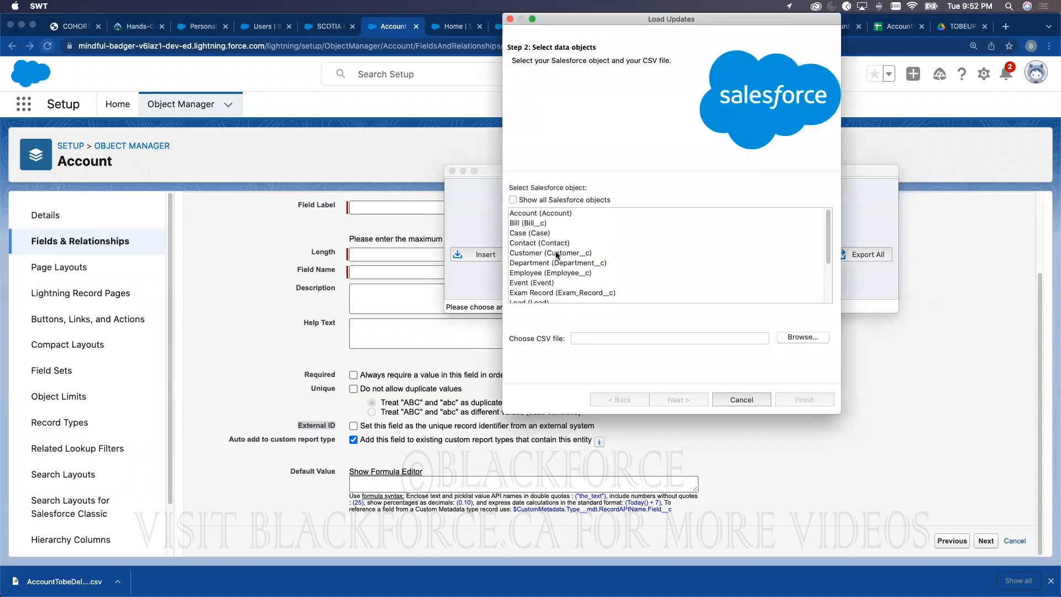
click(566, 215)
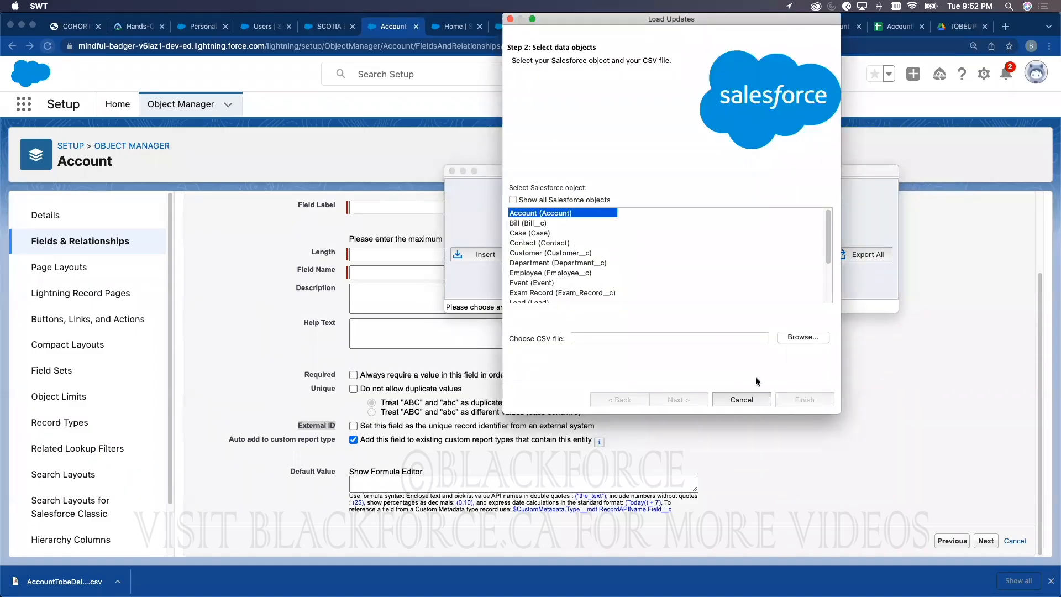
Step: Load TOBEUPDATEDACCOUNT2.csv, initializing 27 records, and reach Step 3: Mapping
click(803, 337)
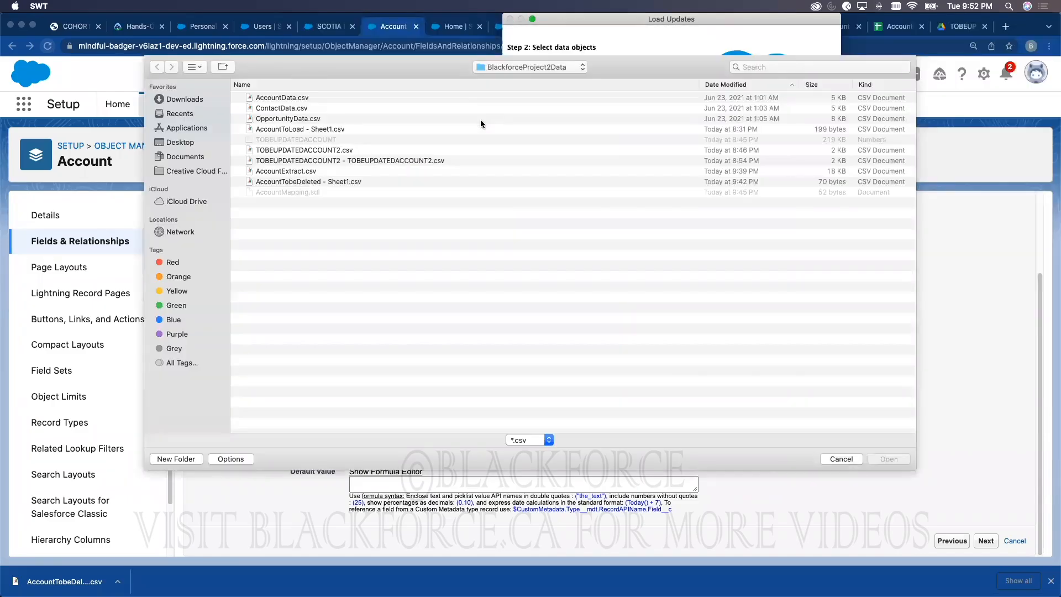
click(480, 120)
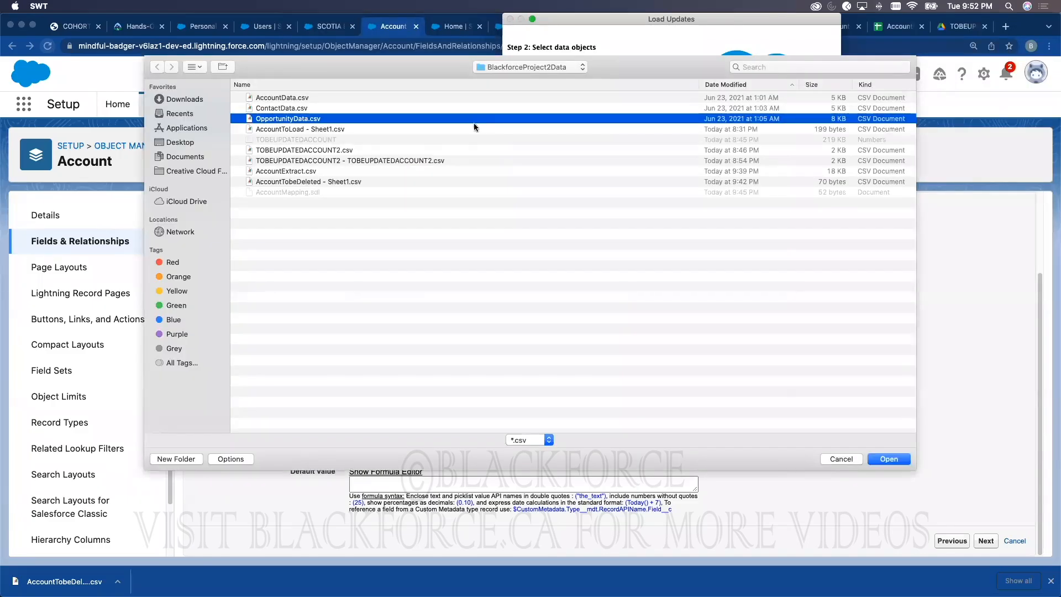
click(331, 150)
key(Return)
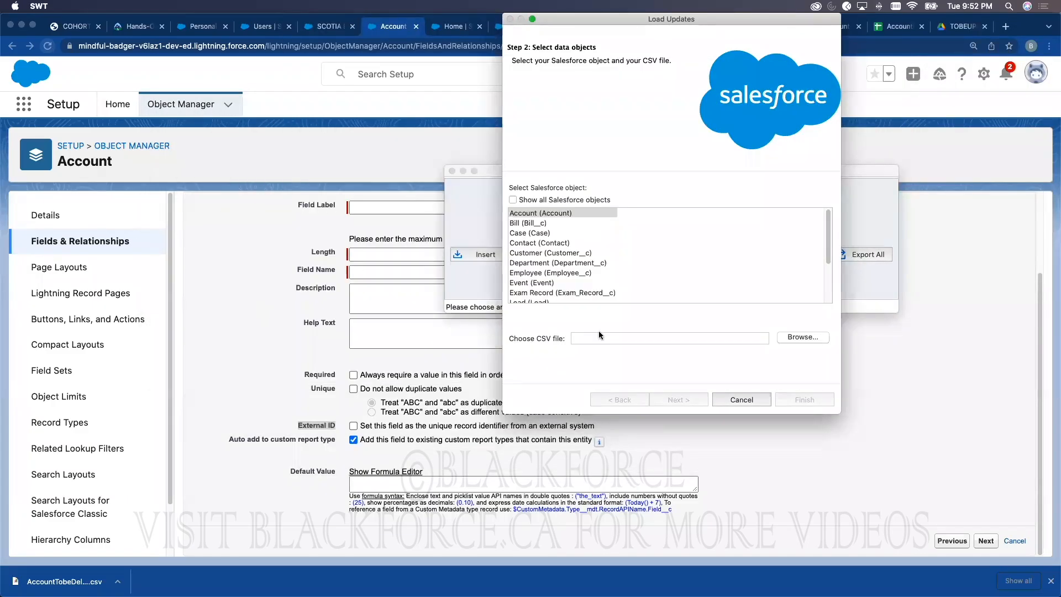
click(679, 400)
click(468, 369)
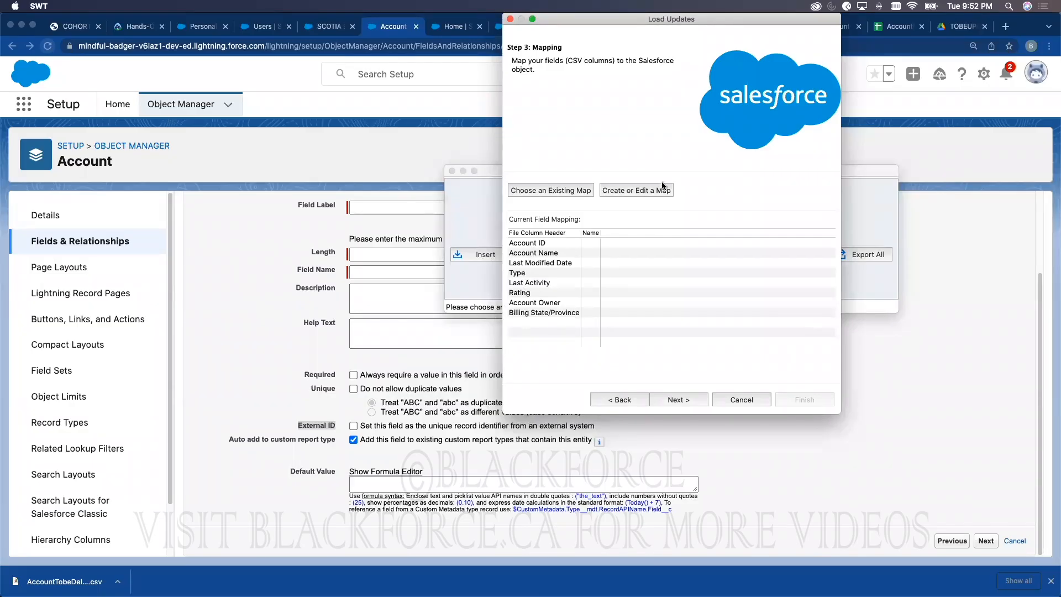
Step: Open the column mapping editor and map BillingState to the Billing State/Province column
click(642, 190)
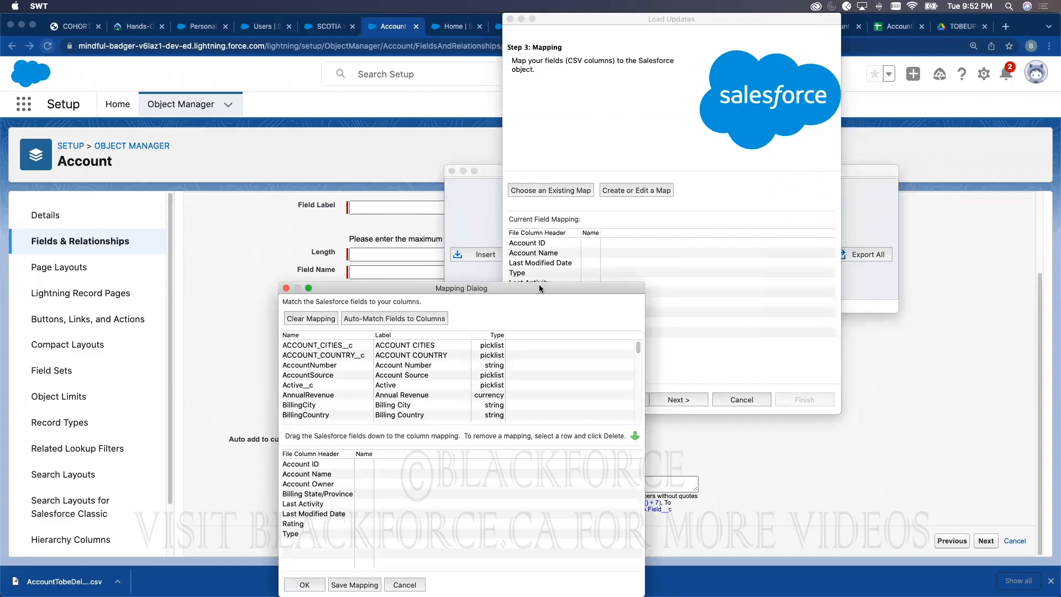
drag(539, 288, 538, 89)
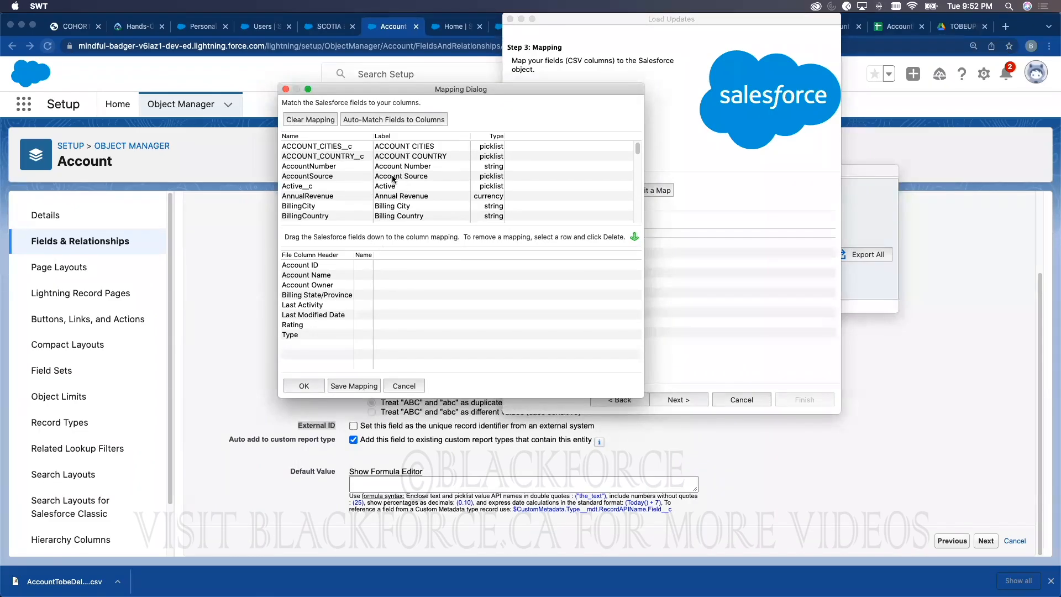
scroll(375, 215, down, 2)
scroll(387, 205, down, 5)
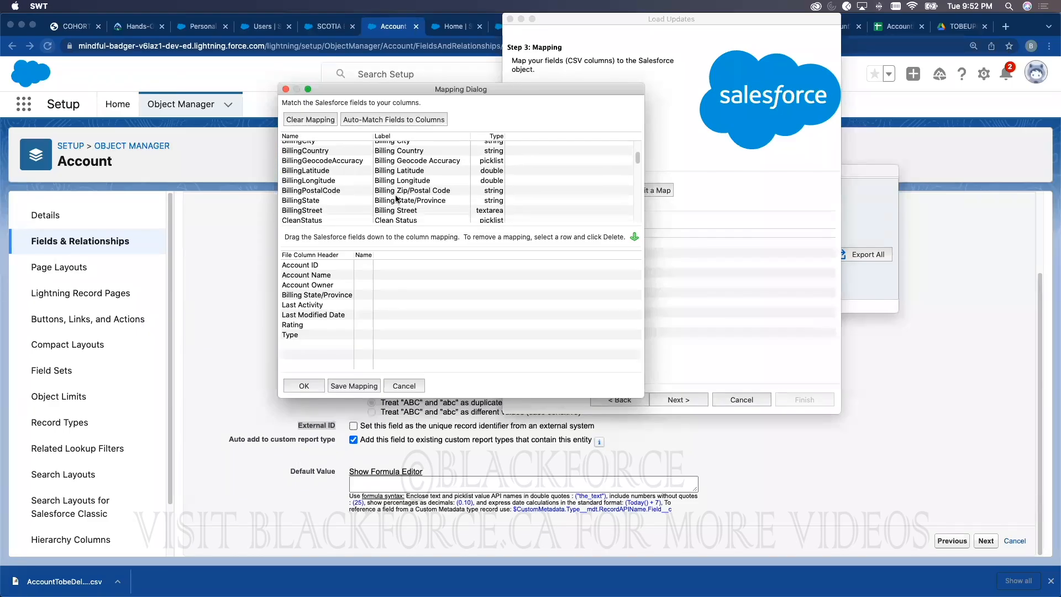
drag(400, 194, 363, 292)
Step: Map the Id field to the Account ID column
scroll(416, 201, down, 1)
scroll(415, 202, down, 5)
scroll(409, 199, up, 5)
scroll(408, 199, up, 5)
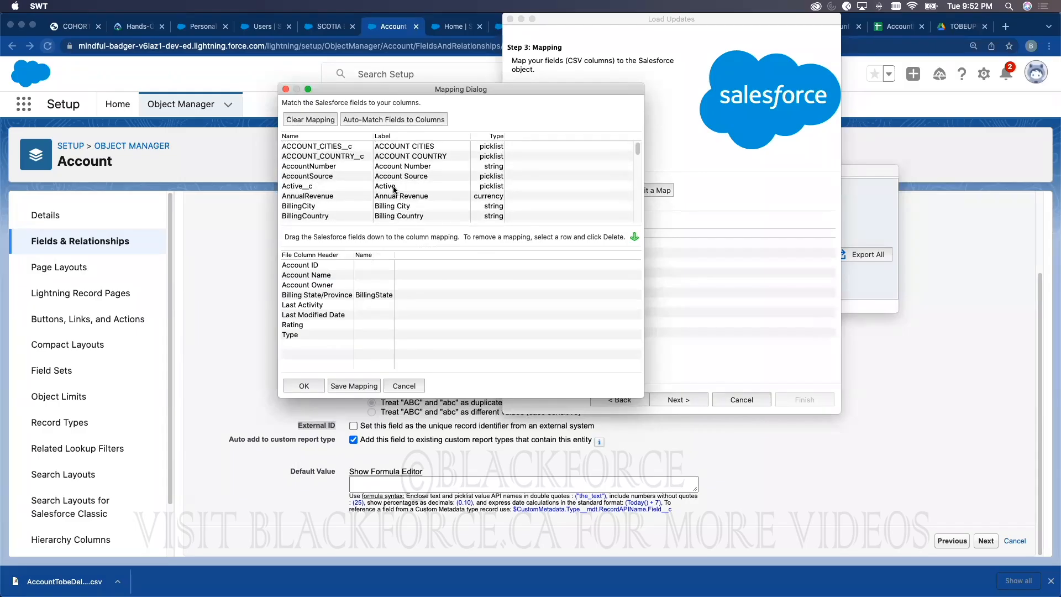
scroll(396, 176, down, 10)
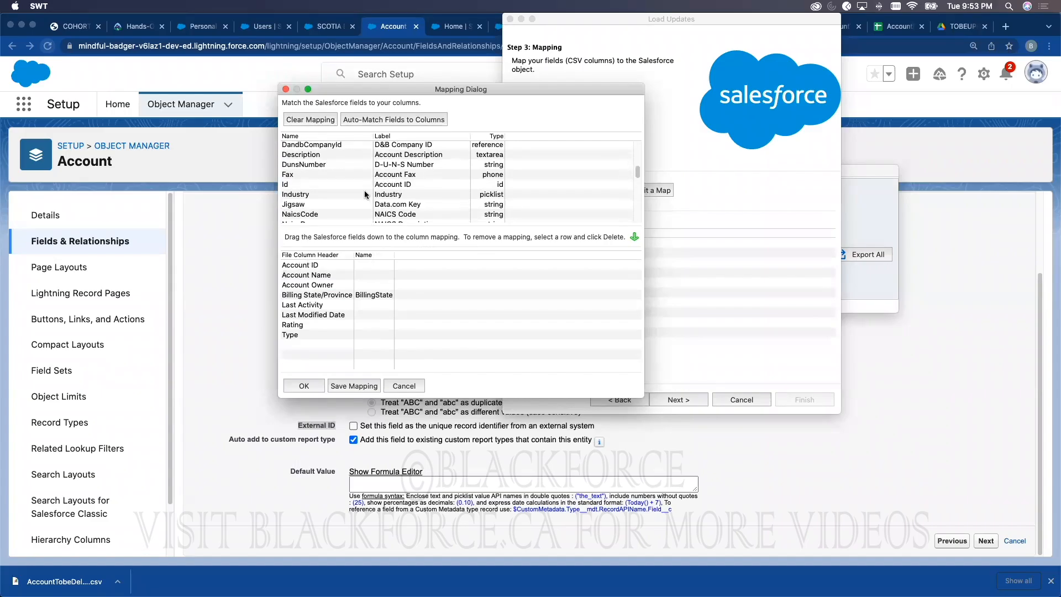
scroll(381, 171, down, 3)
click(387, 159)
drag(387, 159, 369, 268)
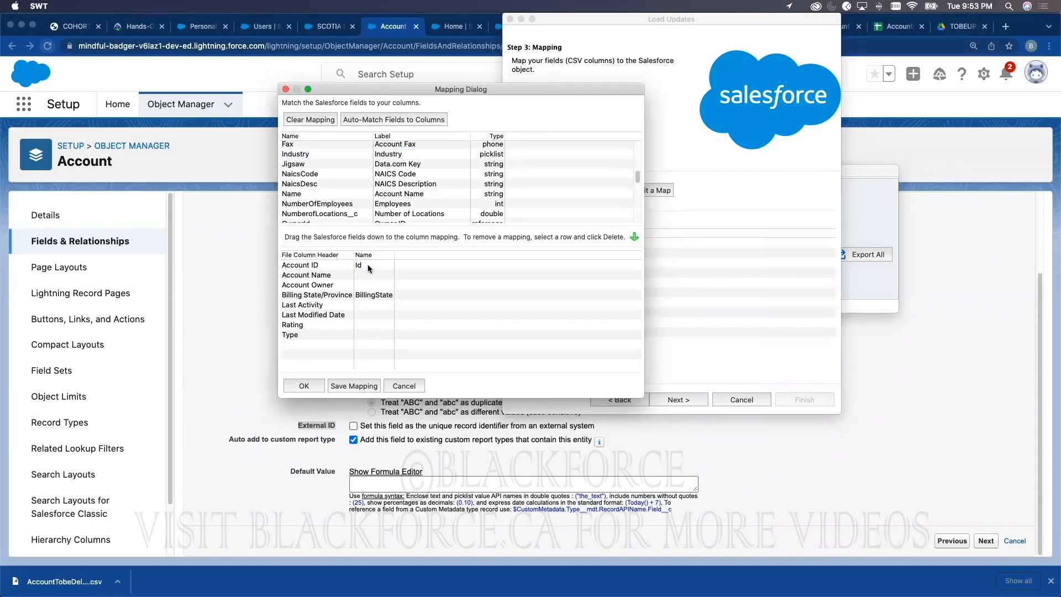
Step: Auto-match the remaining fields, then clear every column mapping
click(377, 120)
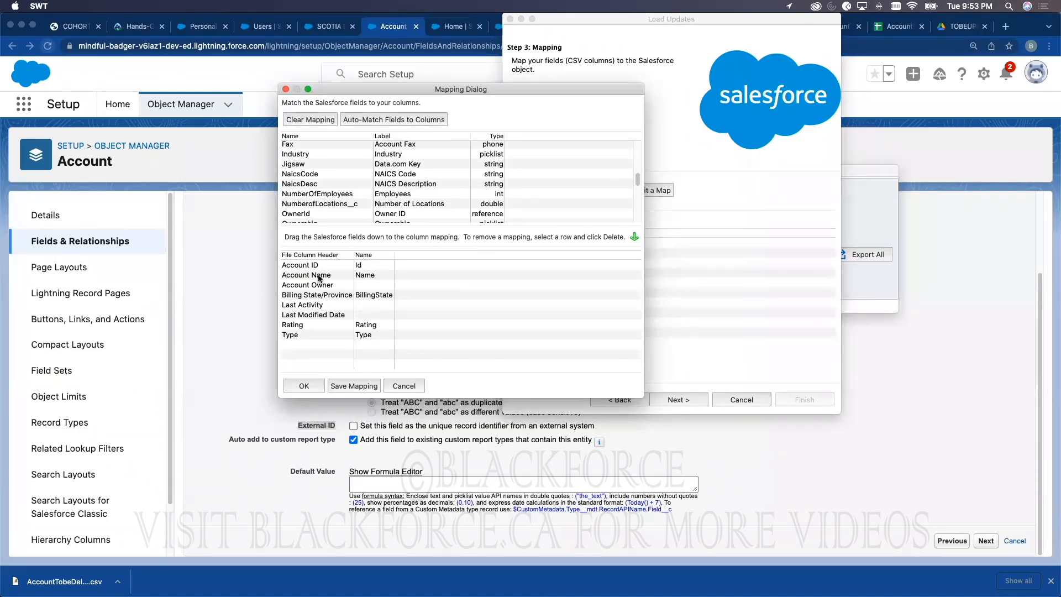
click(375, 277)
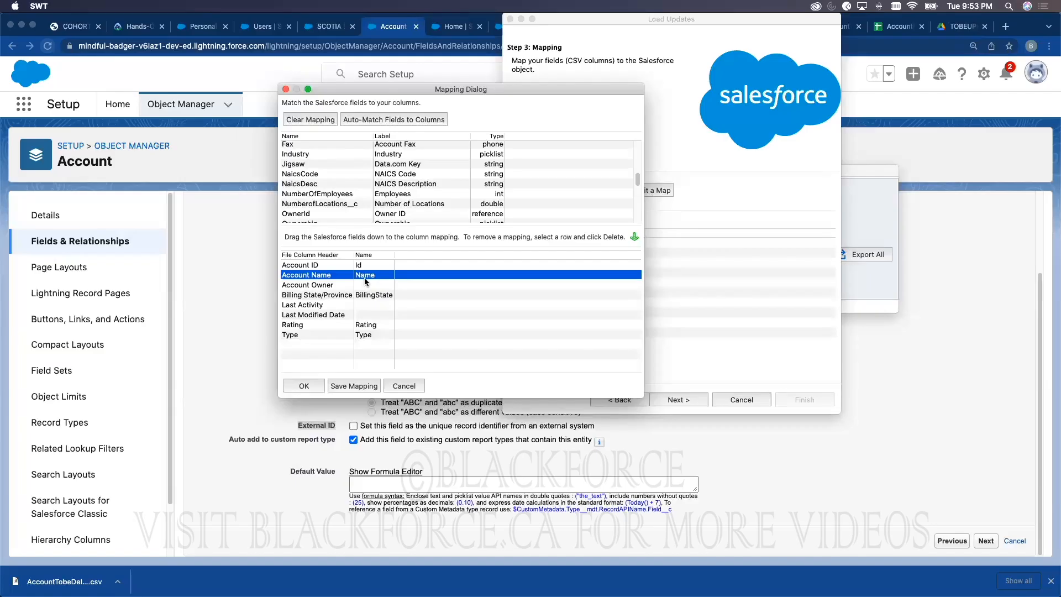
click(307, 119)
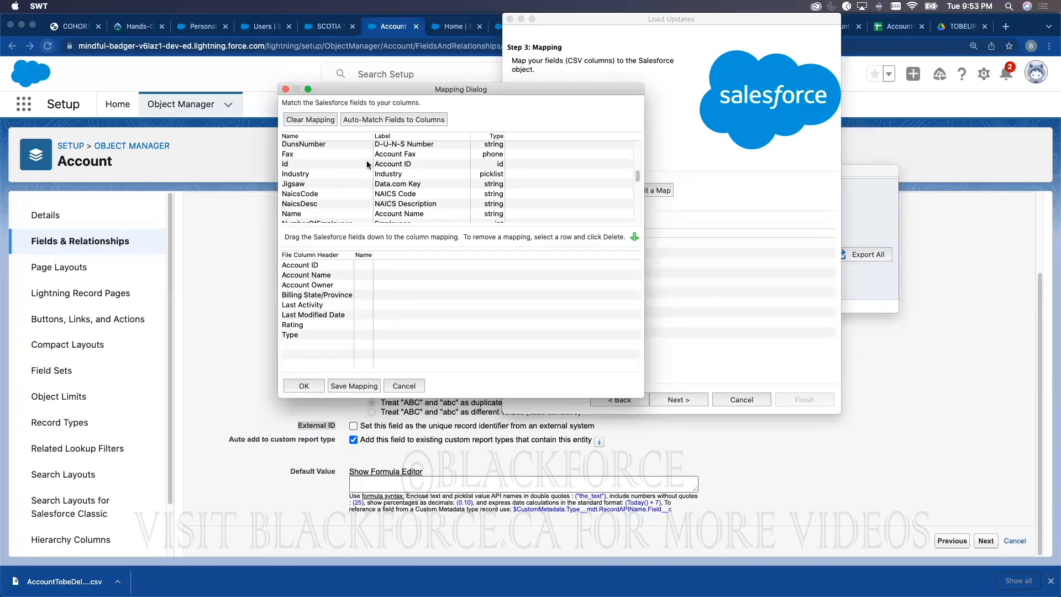
Step: Cancel the Mapping Dialog without saving and switch to the SCOTIA BANK account page
click(404, 386)
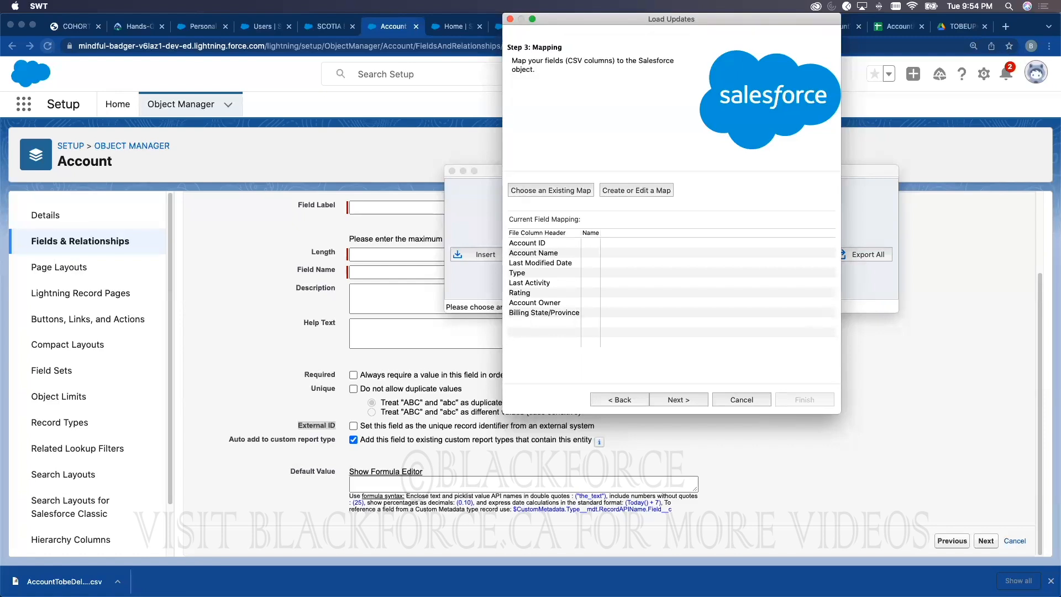
click(332, 30)
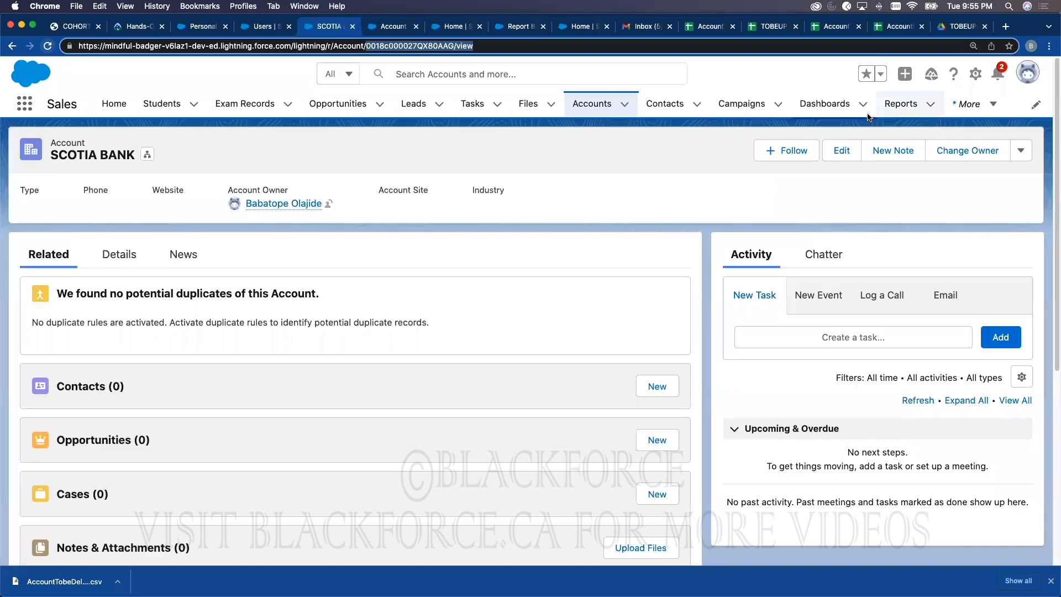
Step: Glance at Dashboards and Reports, then bring up the Recently Viewed Opportunities list
click(854, 104)
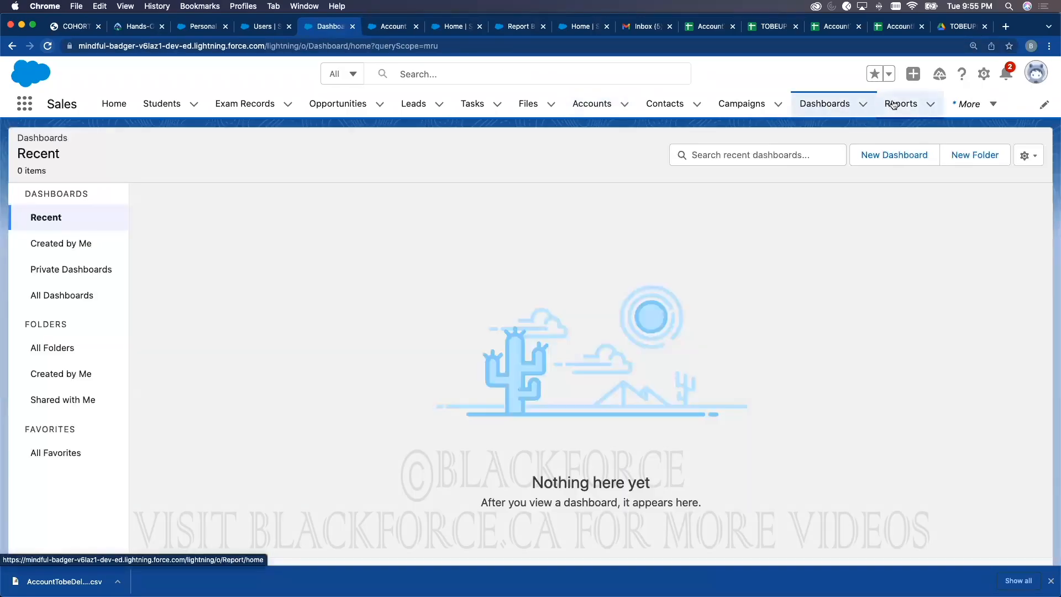
click(894, 105)
click(837, 108)
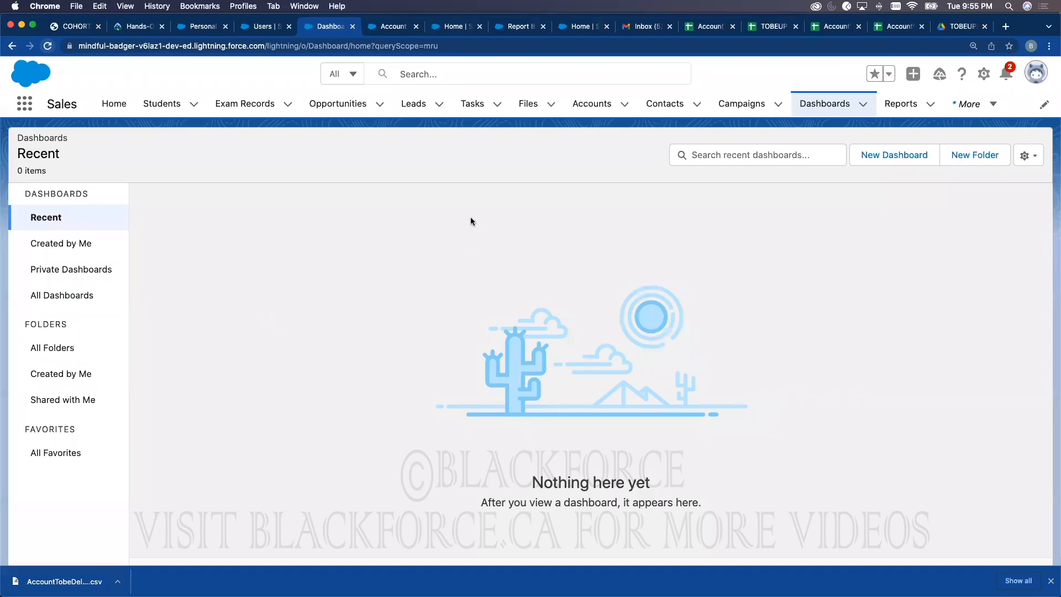
click(345, 105)
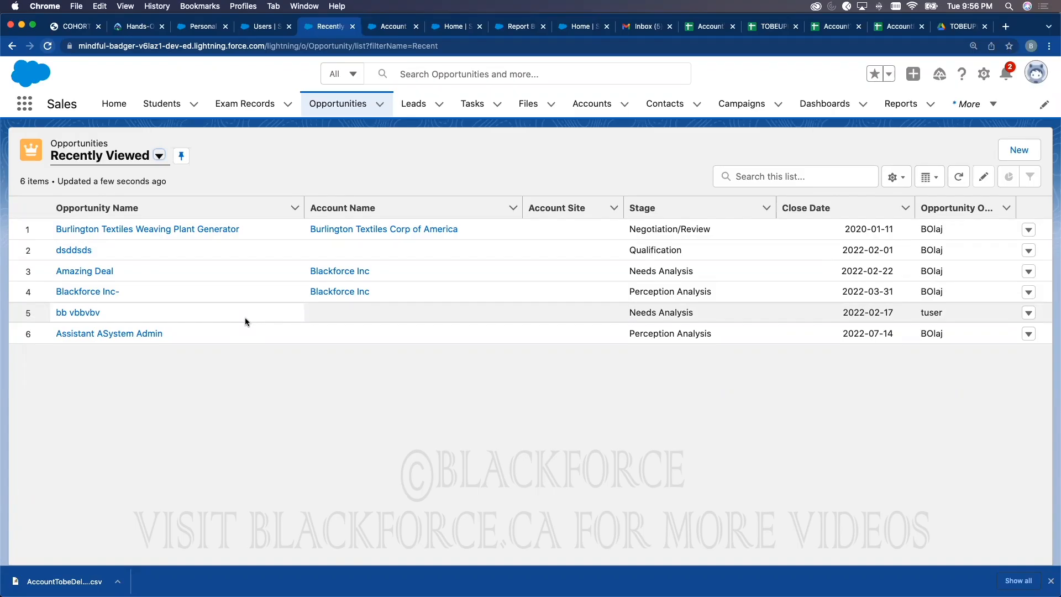
Step: Open the Burlington Textiles Weaving Plant Generator opportunity from the Opportunity Name column
click(162, 231)
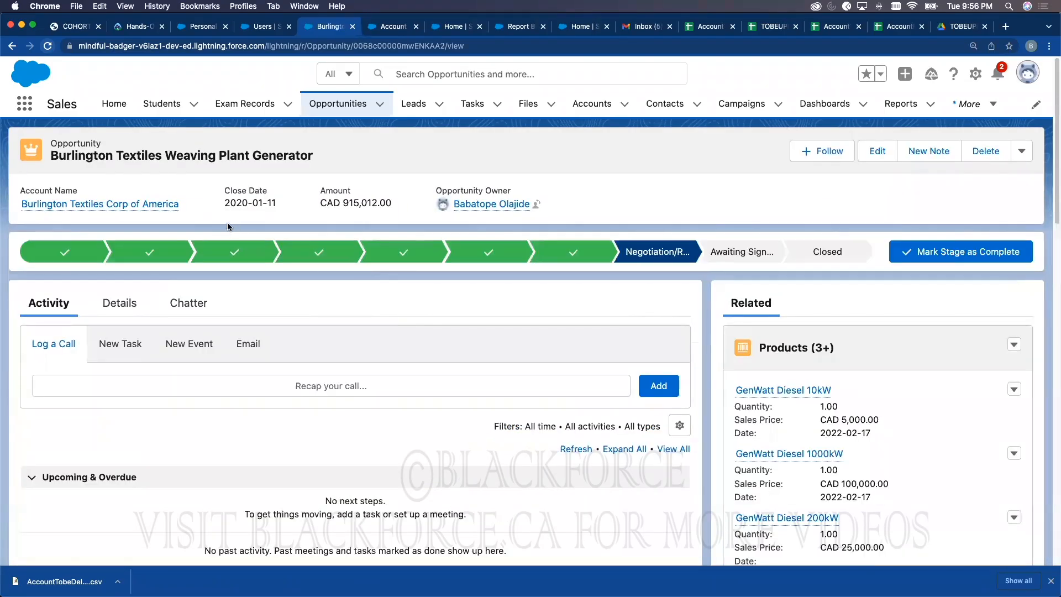
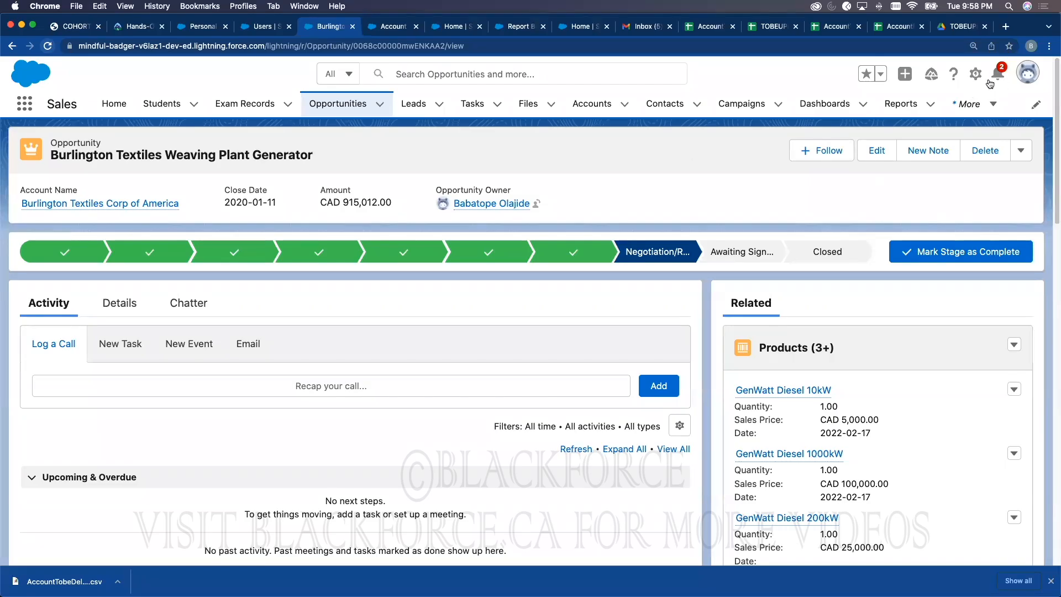
Step: Start a new Text custom field on the Account object and advance to its details step
click(975, 75)
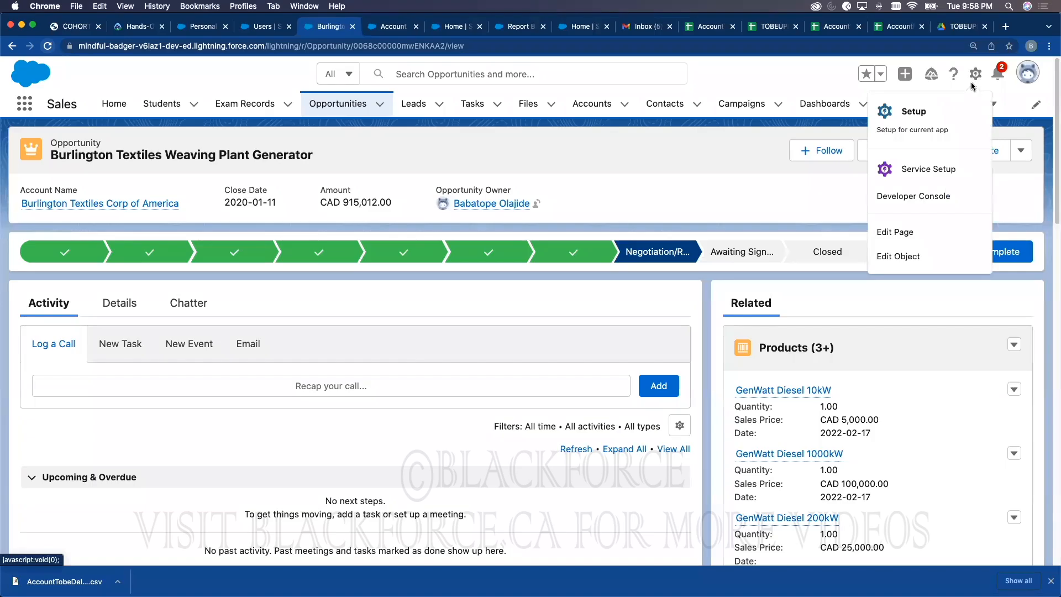
click(910, 119)
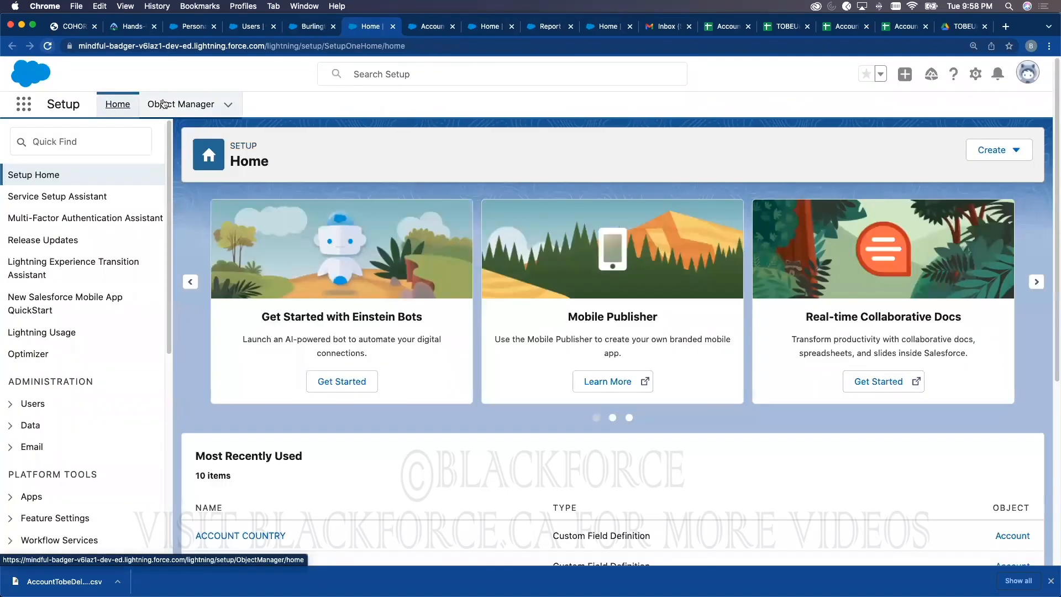
click(177, 104)
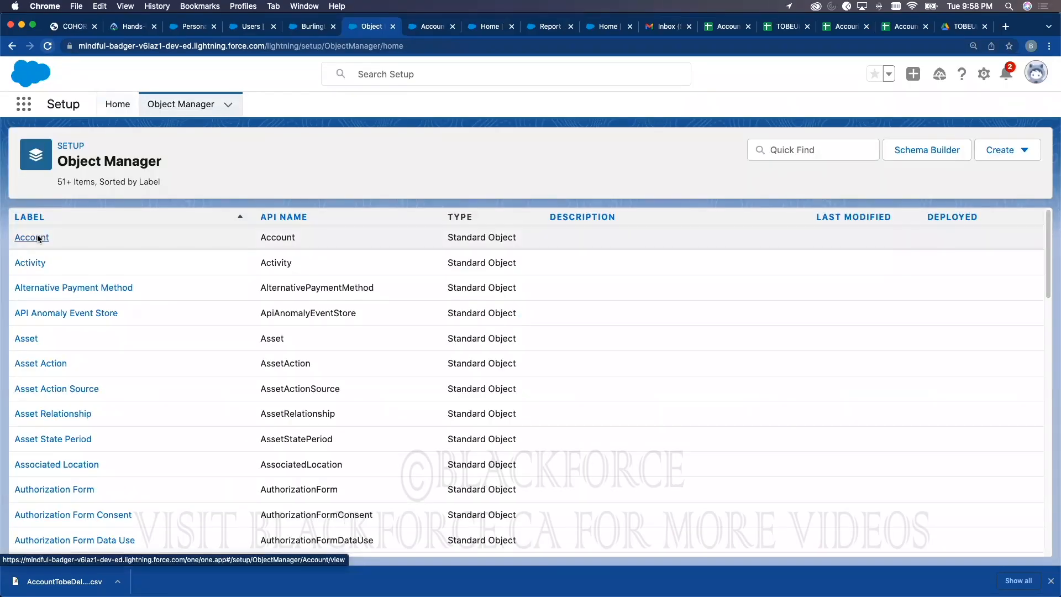
click(35, 239)
click(138, 241)
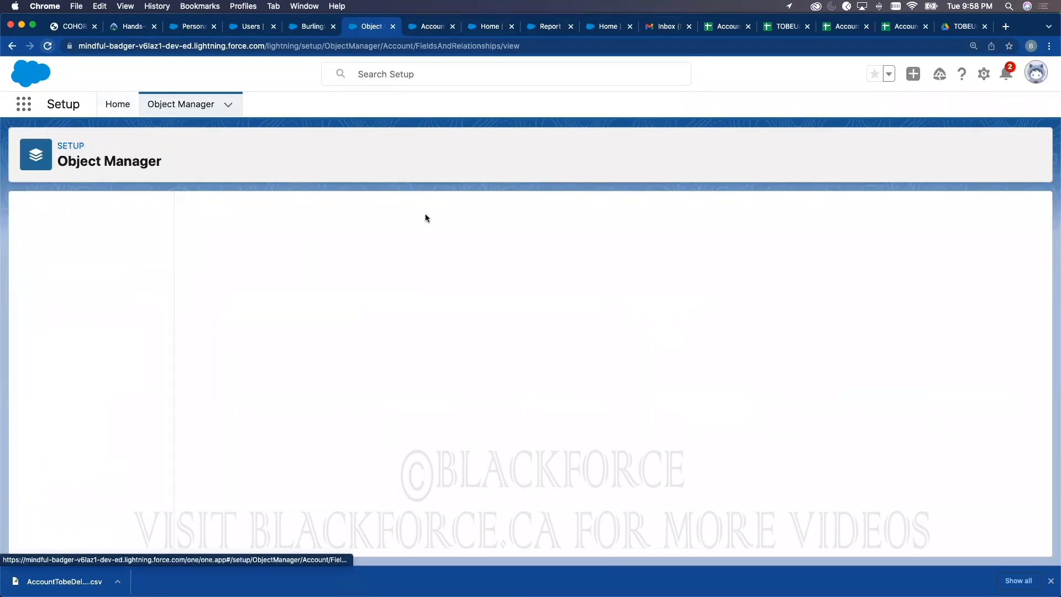
click(730, 213)
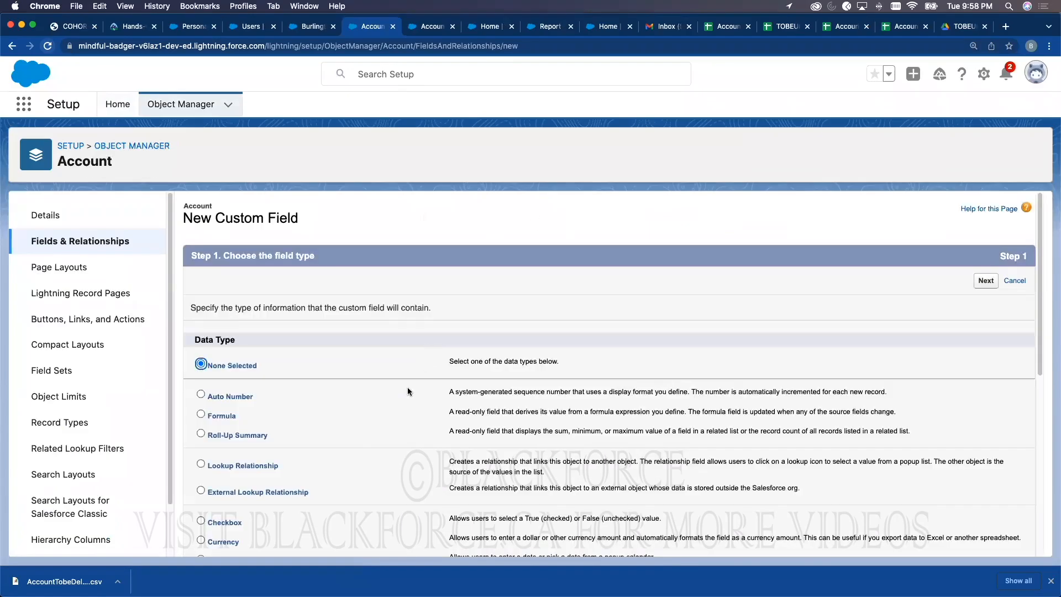
scroll(342, 441, down, 10)
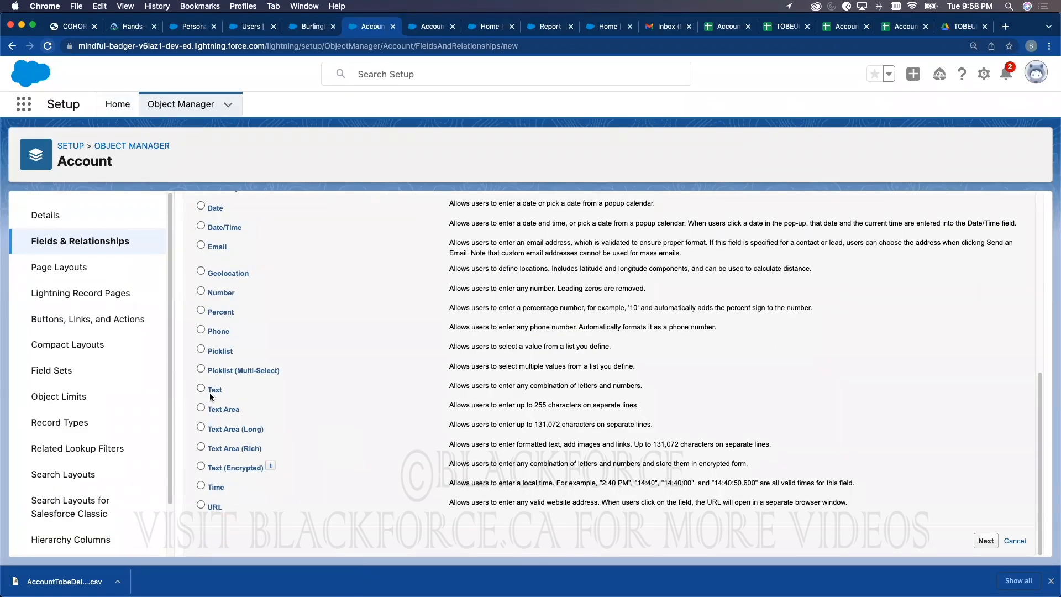
click(987, 541)
Step: Label the field AccountExternalID with length 70 and flag it as an External ID
scroll(407, 438, down, 2)
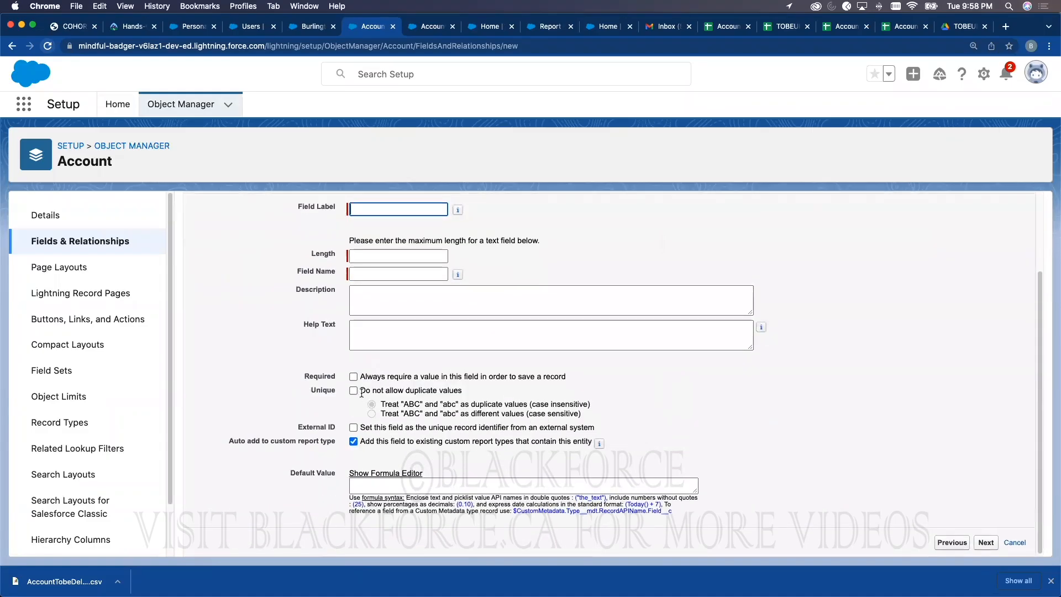
click(354, 427)
scroll(370, 251, up, 1)
click(370, 240)
text(AccountExternalID)
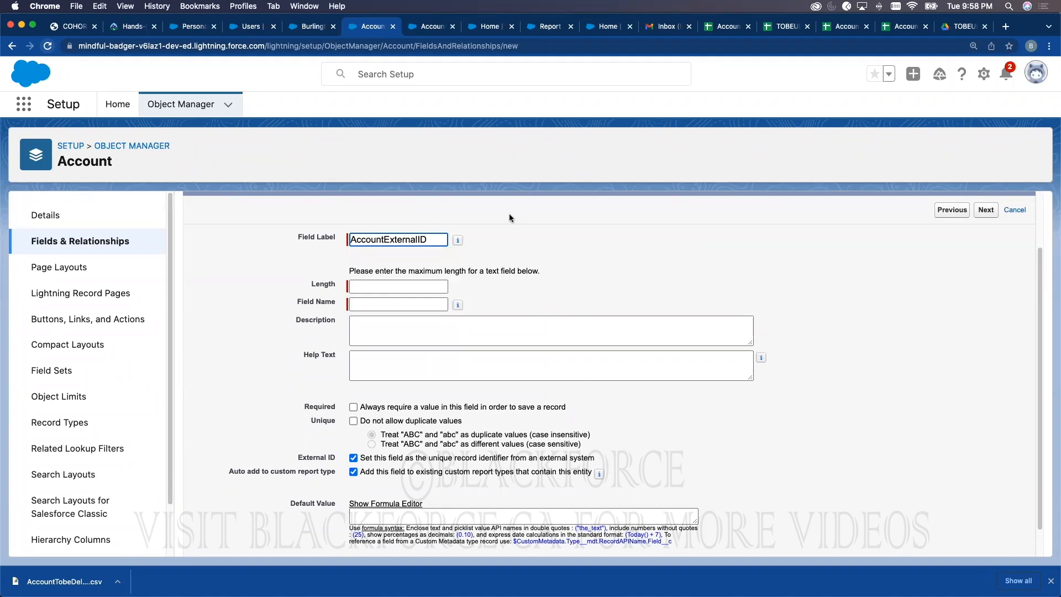
click(517, 274)
click(434, 283)
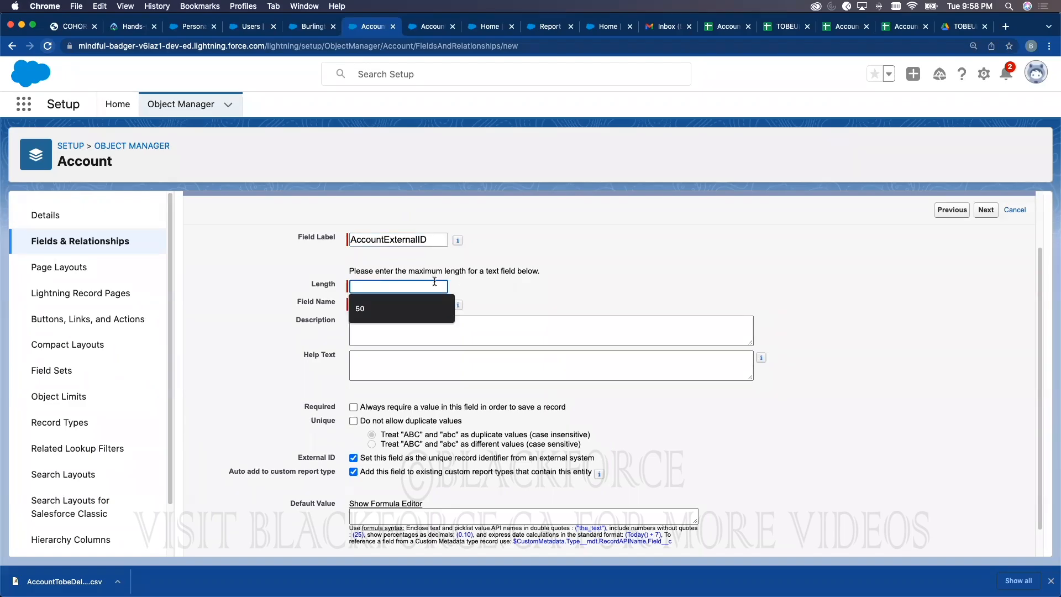
text(70)
scroll(934, 498, down, 2)
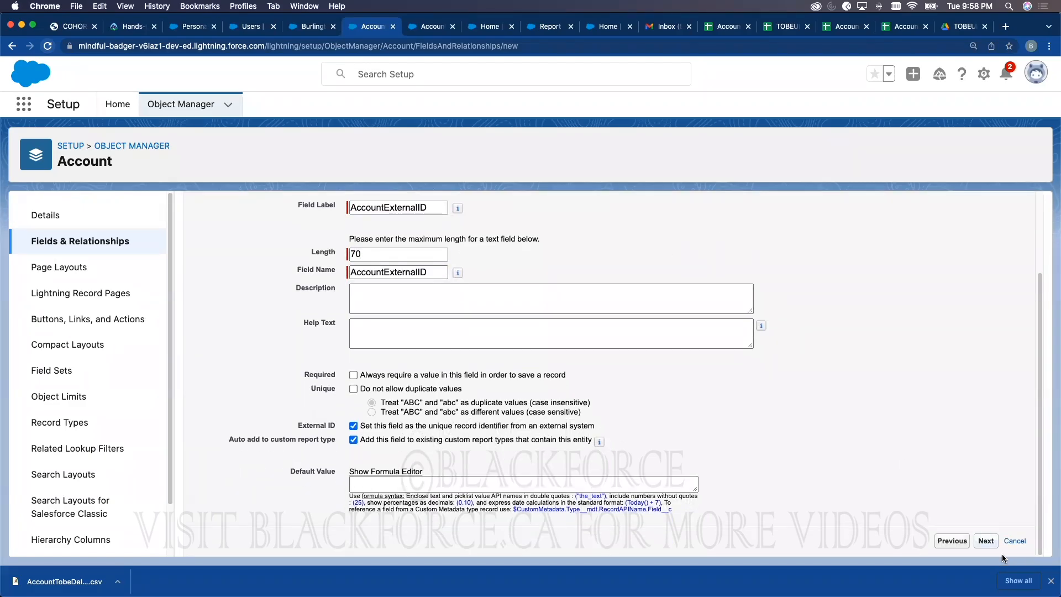
Step: Accept the default security and layouts, save, and copy the AccountExternalID__c API name
click(984, 541)
scroll(862, 367, down, 12)
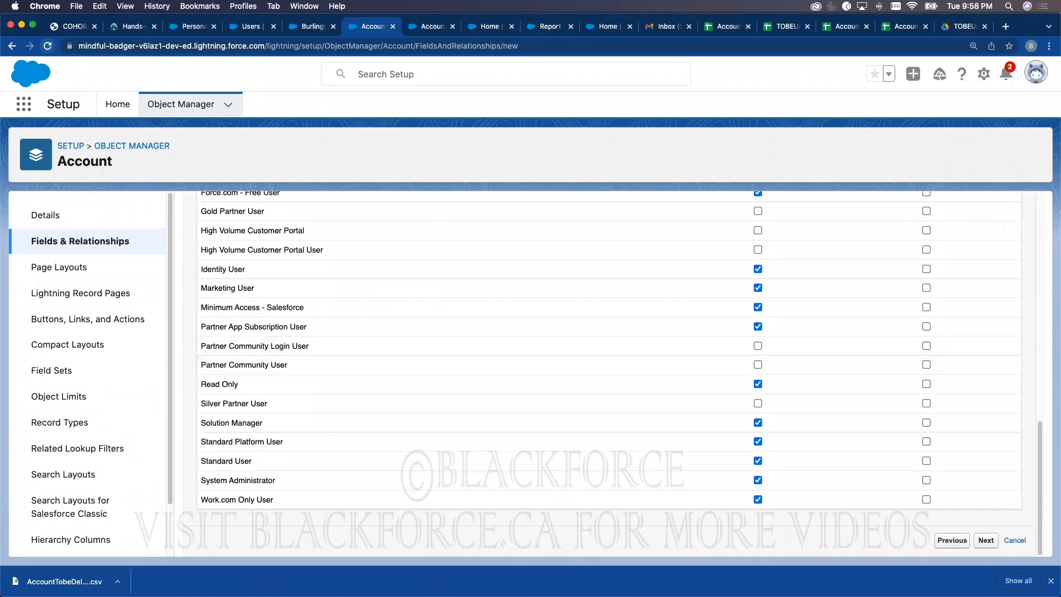
click(987, 541)
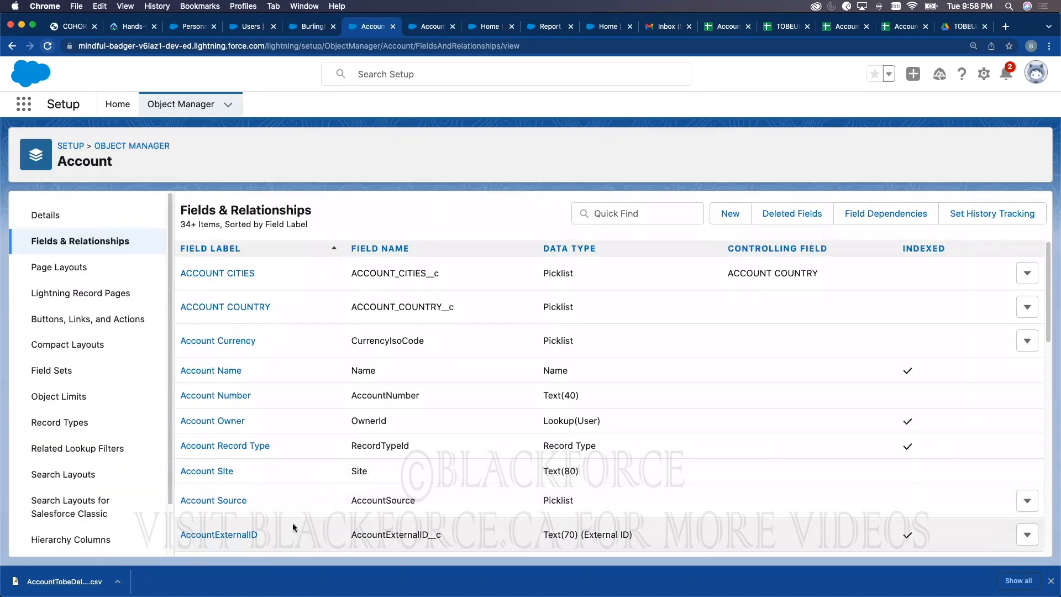
scroll(332, 497, down, 3)
double_click(381, 433)
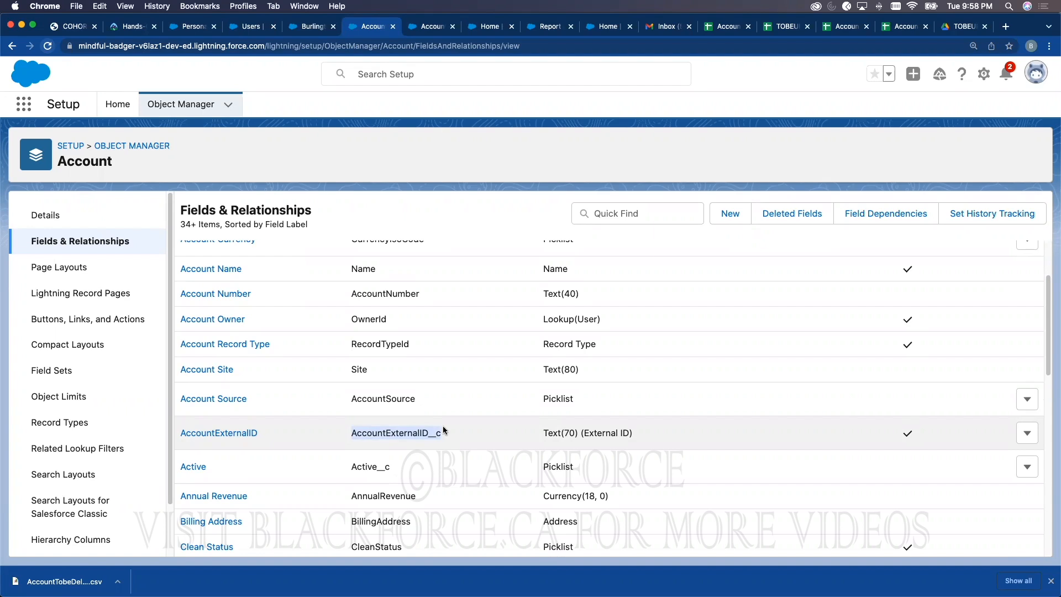
click(843, 25)
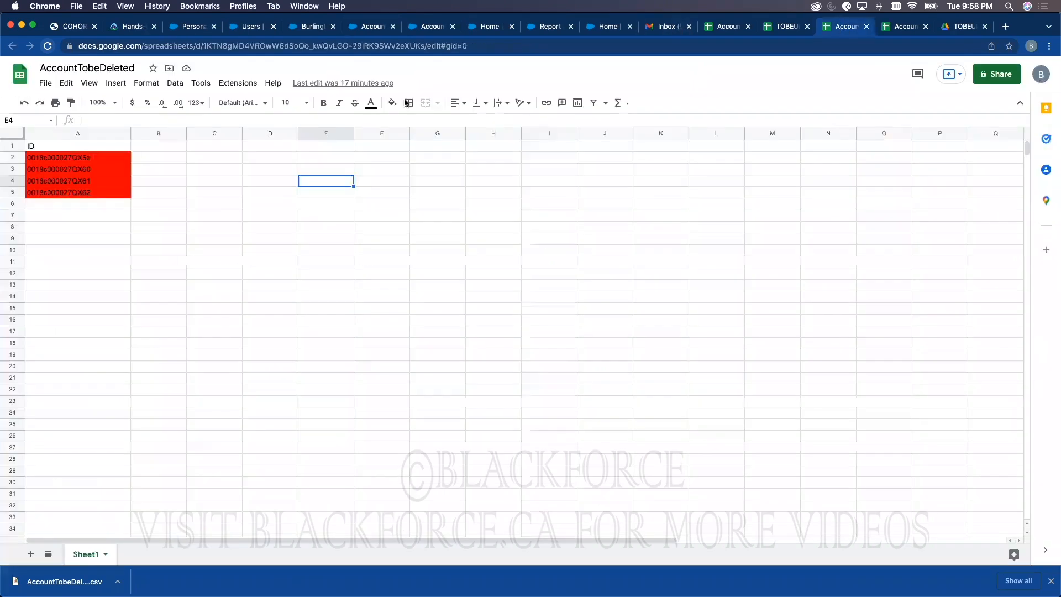
Step: Open the AccountToLoad spreadsheet and rename the E1 header to ID
click(909, 27)
click(784, 27)
click(725, 27)
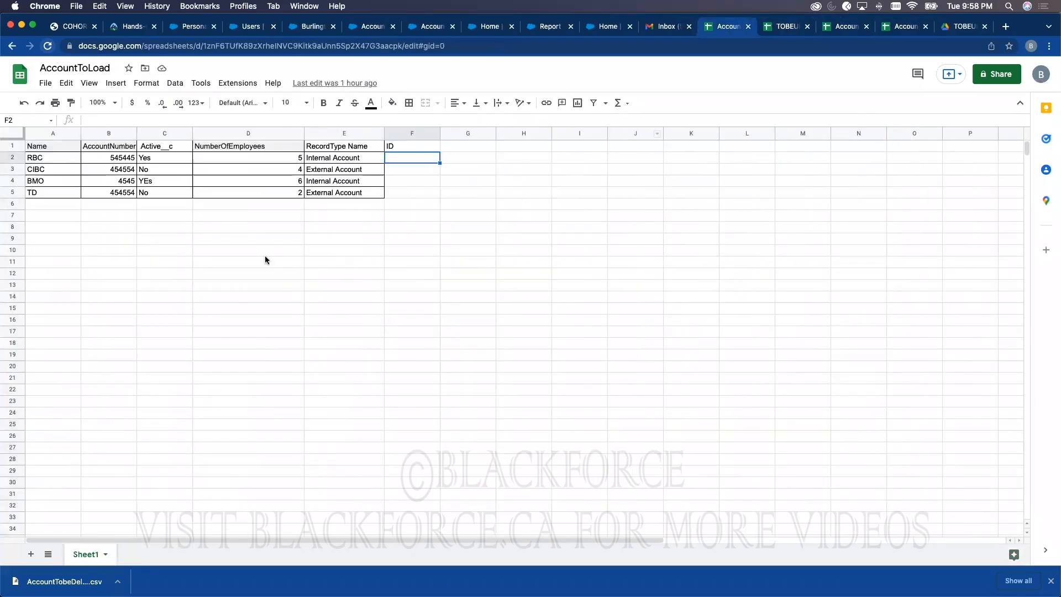
click(60, 159)
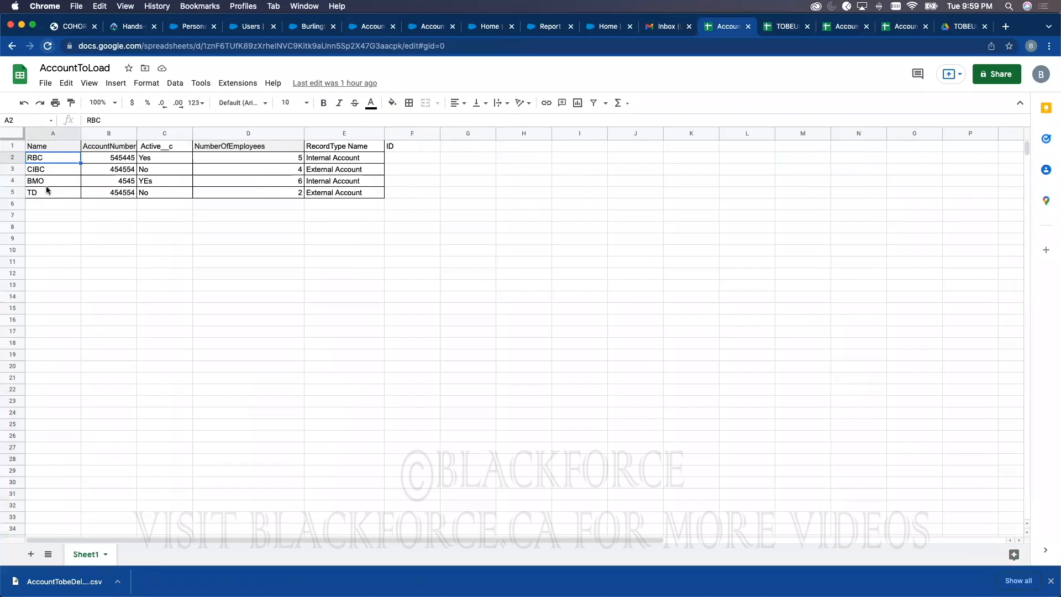
click(345, 148)
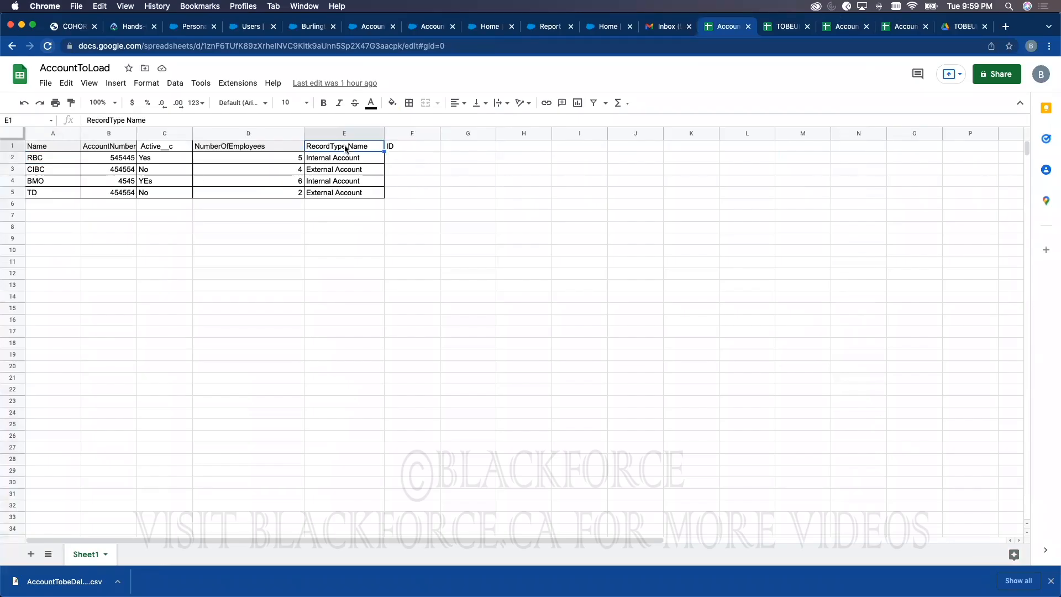
text(Account)
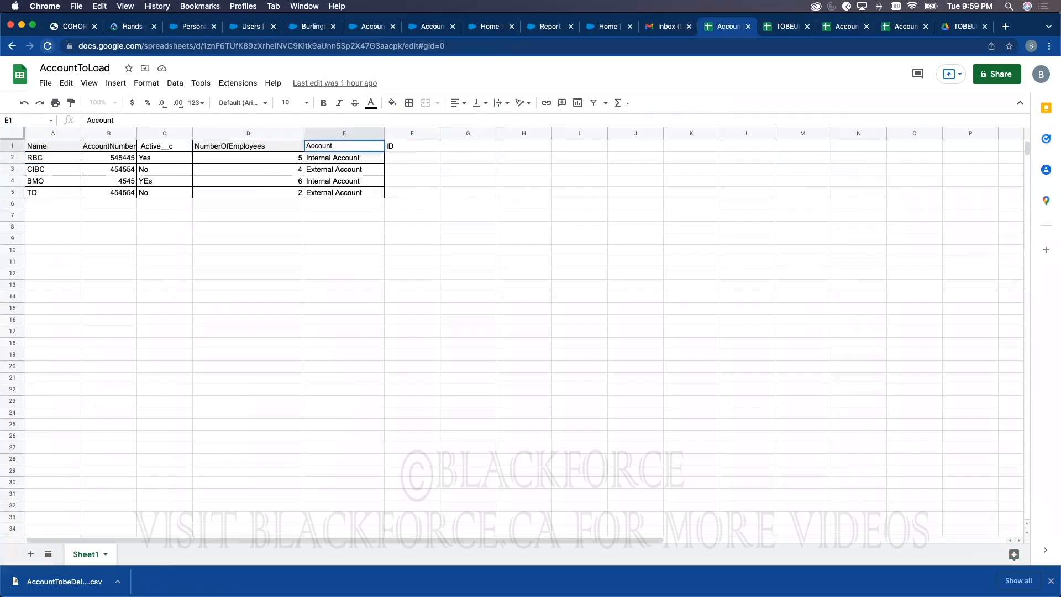
key(BackSpace)
key(BackSpace)
key(BackSpace)
key(BackSpace)
key(BackSpace)
key(BackSpace)
key(BackSpace)
text(ID)
click(366, 159)
text(343454455443534)
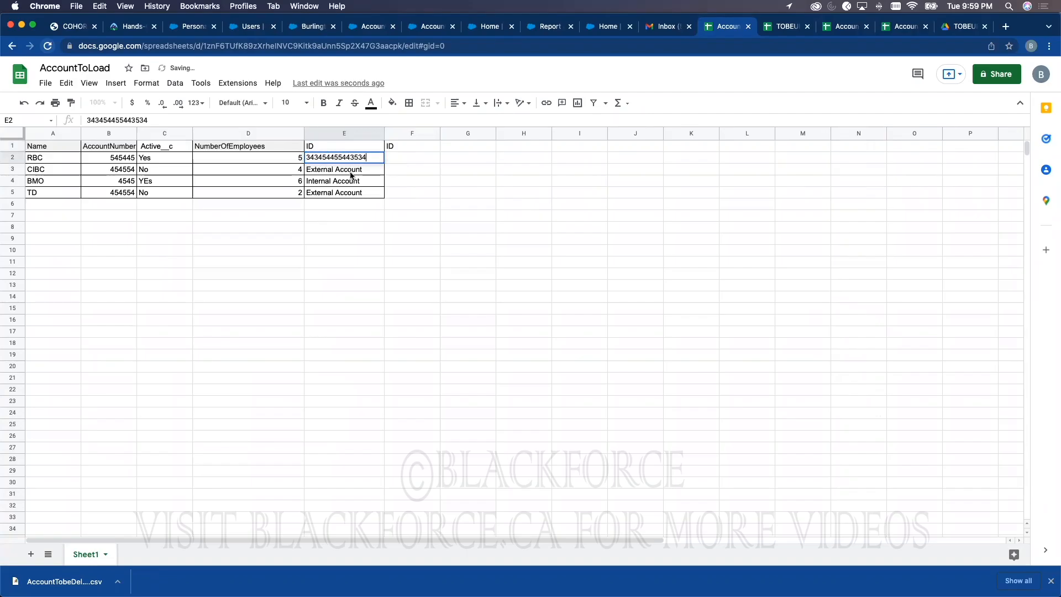
key(Return)
text(3443434)
key(Up)
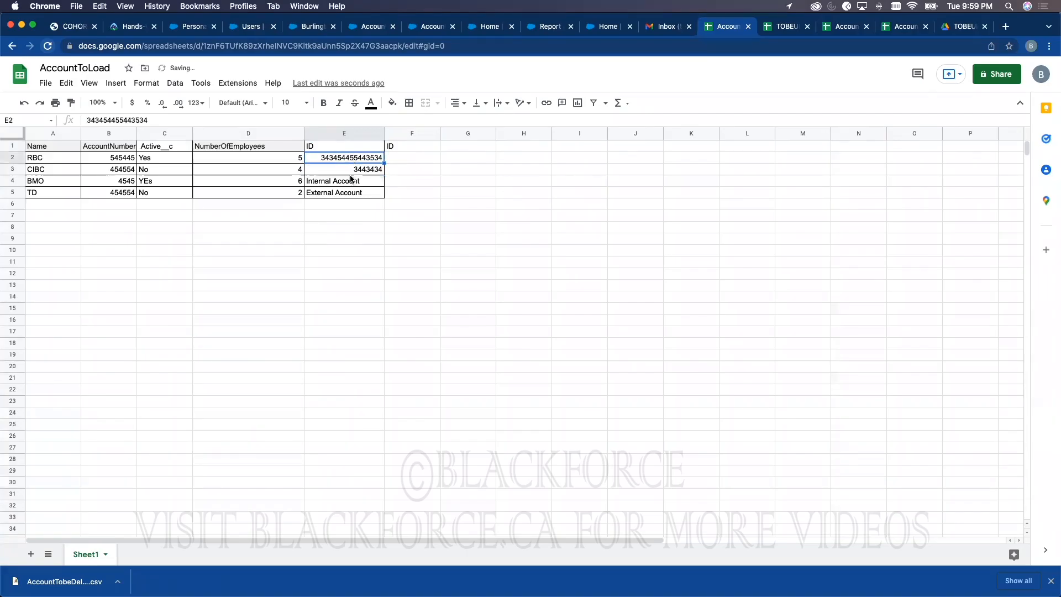
click(351, 178)
text(3443344343)
key(Return)
text(3443344343)
click(412, 216)
click(73, 150)
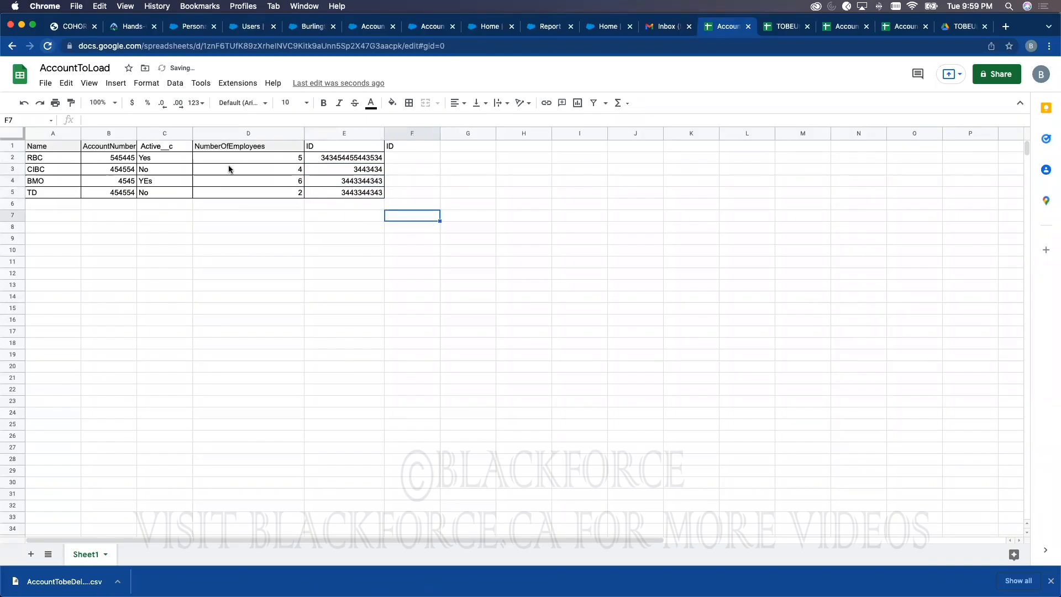
shift+click(363, 195)
click(354, 160)
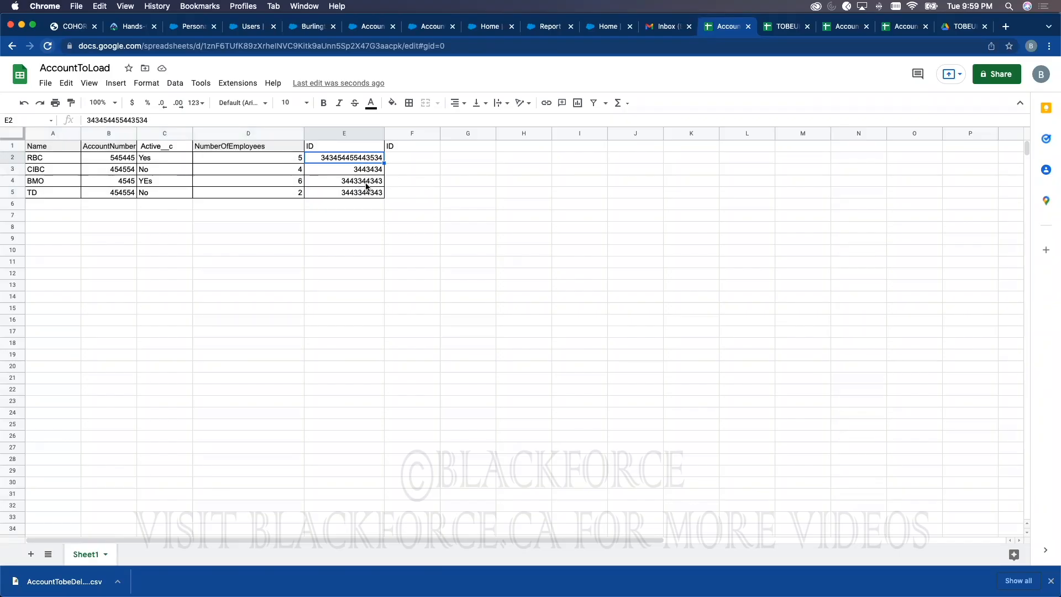
Step: Clear the leftover F1 header and download the sheet as a CSV file
click(402, 149)
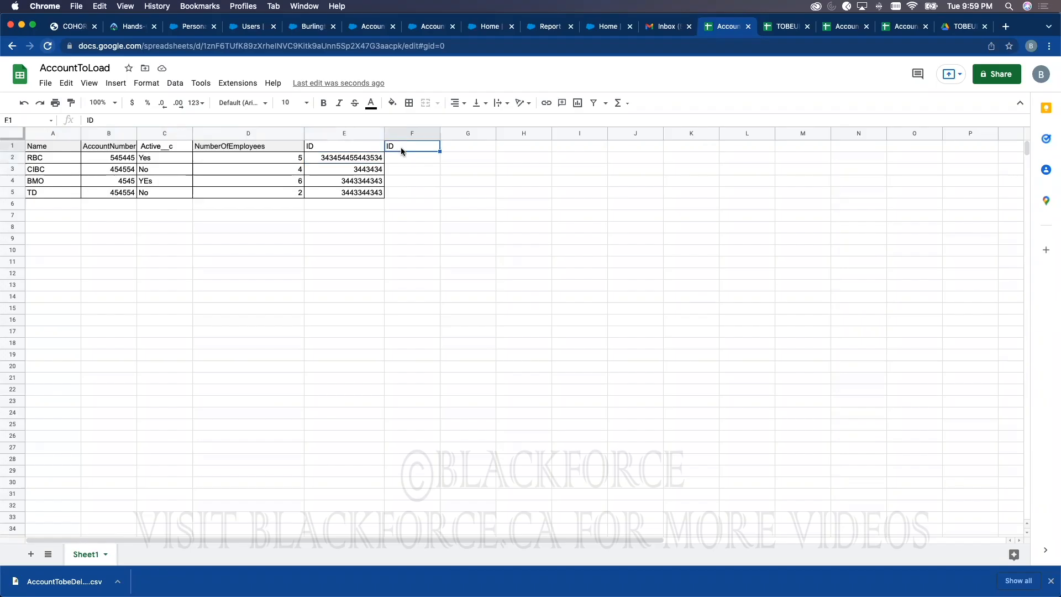
key(BackSpace)
click(44, 83)
mouse_move(127, 220)
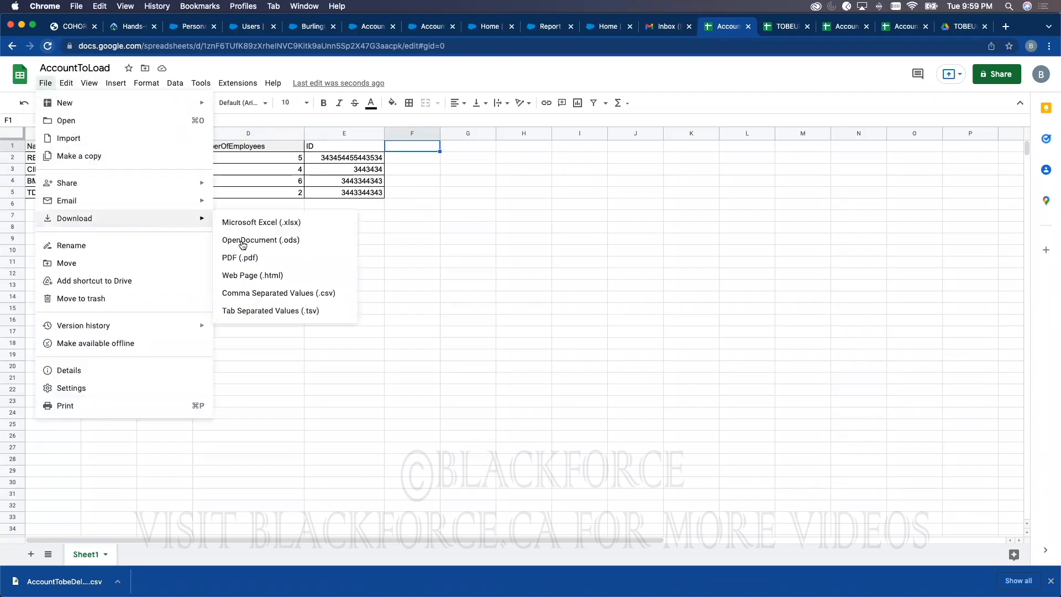
click(330, 292)
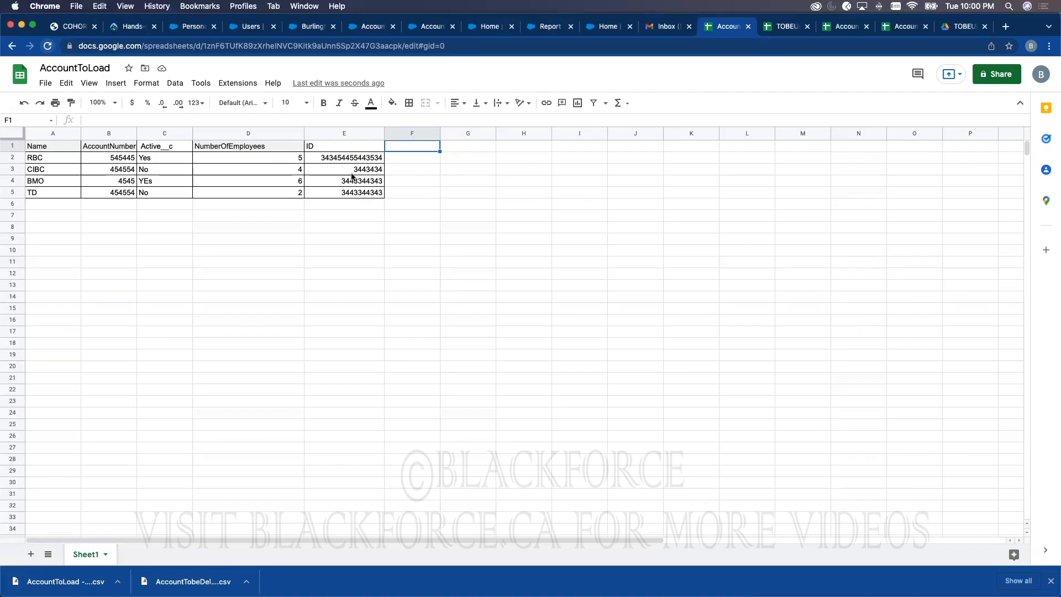
key(ctrl+Up)
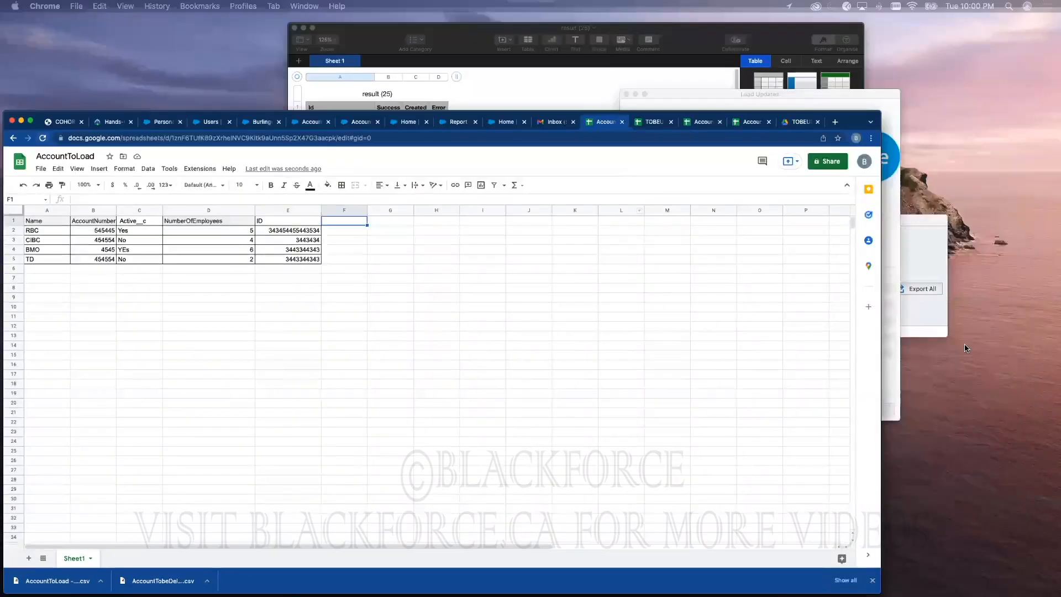
Step: Close the old mapping dialog and start a new Data Loader insert requiring Salesforce login
key(ctrl+Up)
click(509, 21)
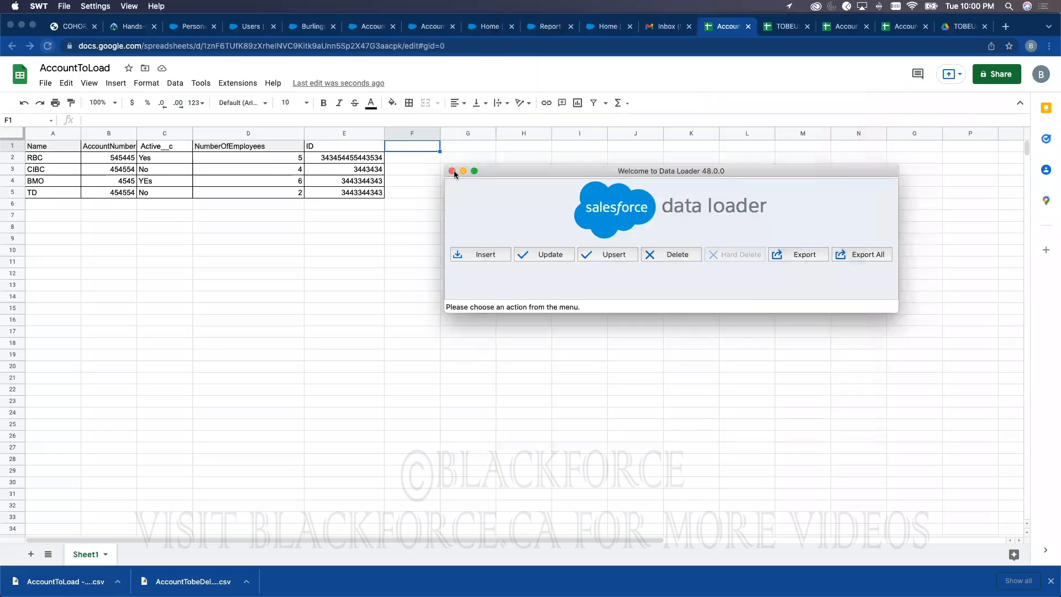
click(455, 172)
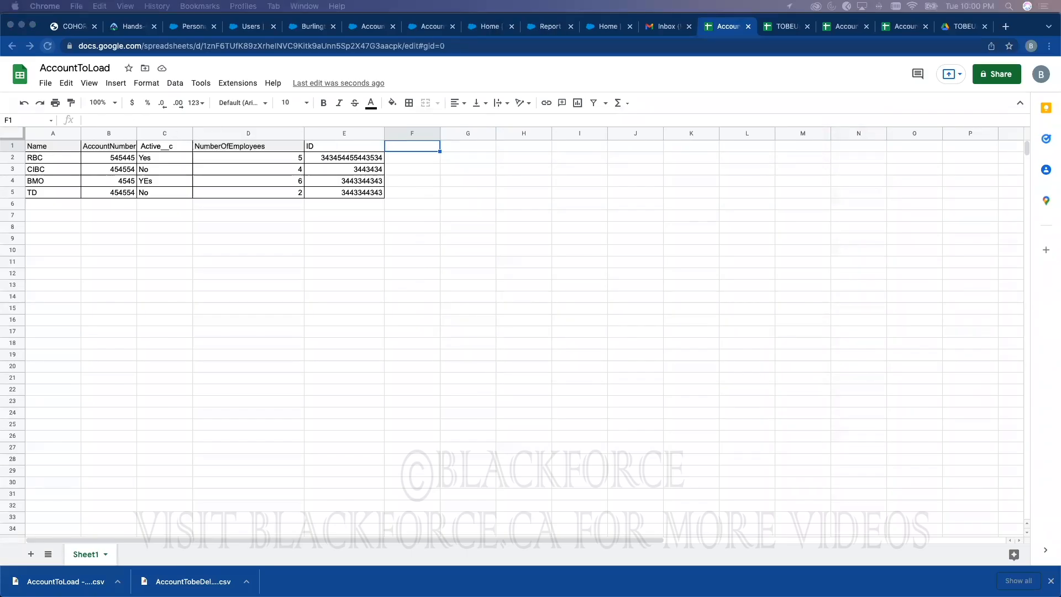
drag(510, 121, 633, 127)
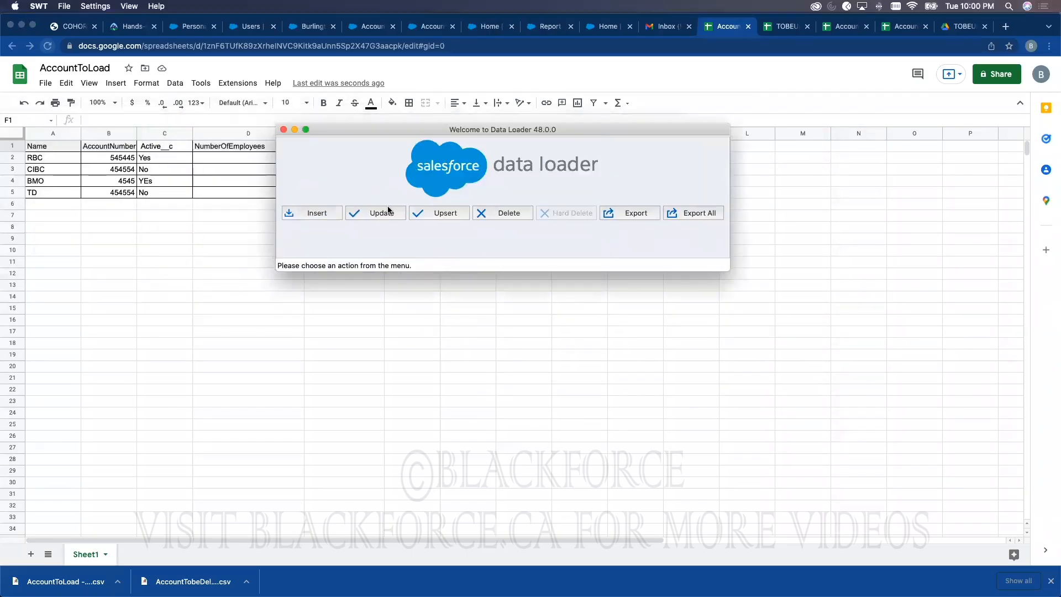
click(315, 215)
click(603, 238)
Step: Check the Salesforce personal information settings, then bring the login window back
drag(182, 56, 362, 65)
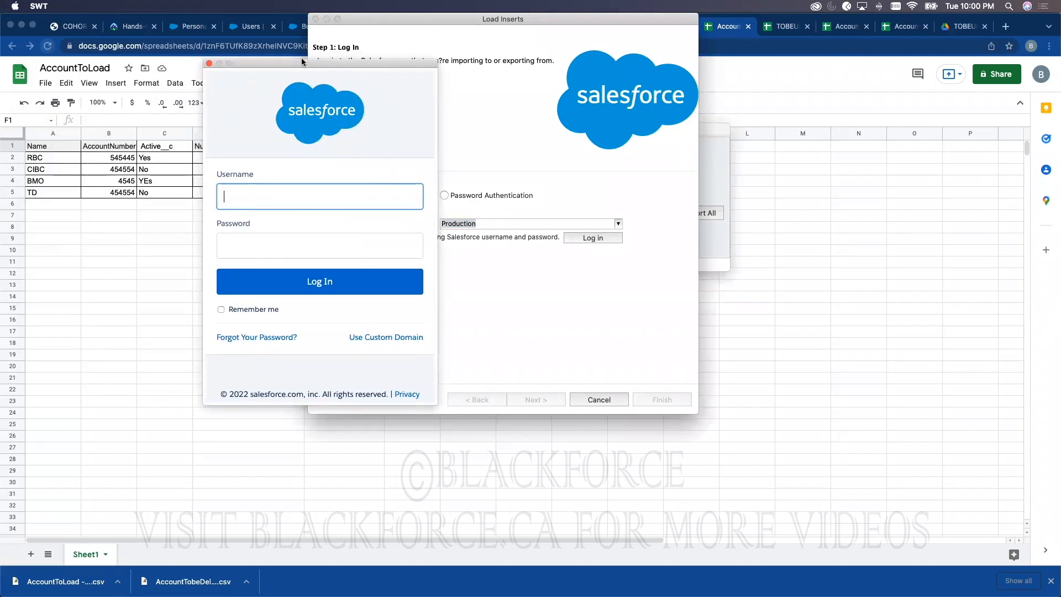
click(292, 25)
key(super+5)
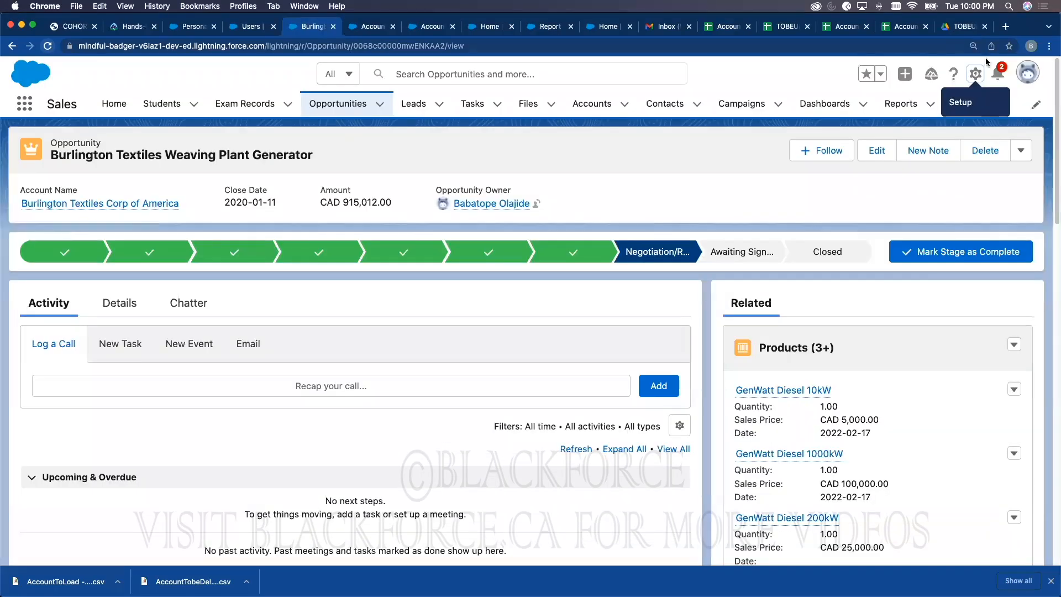
click(1028, 72)
click(857, 147)
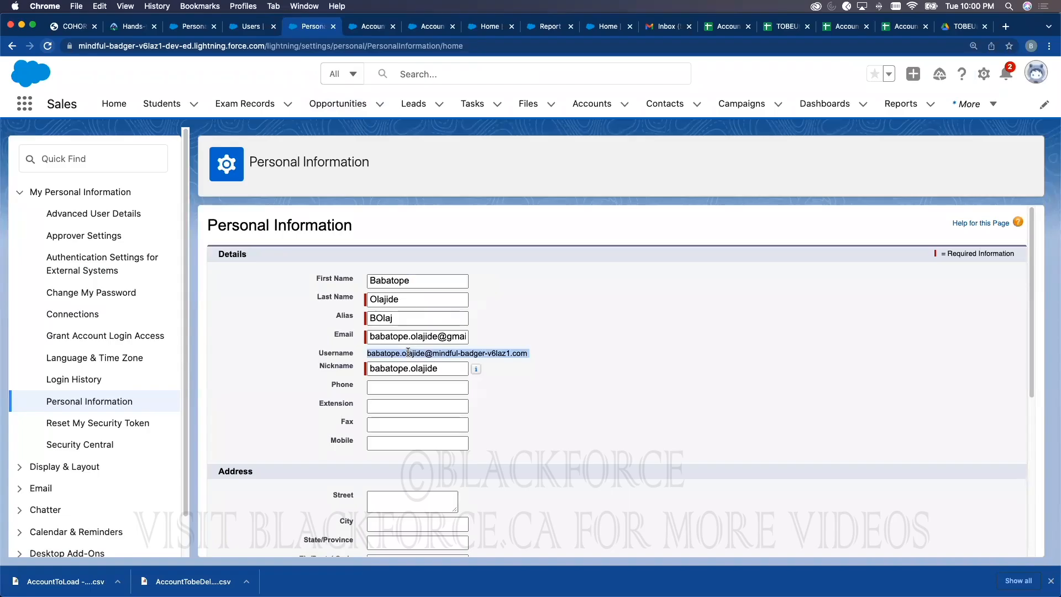
key(ctrl+Up)
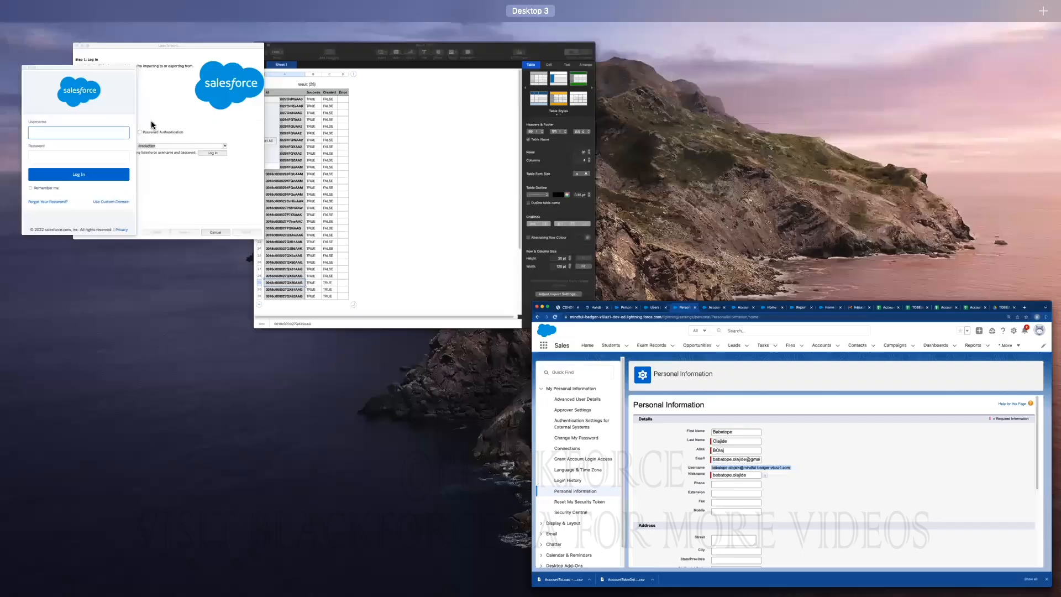
click(152, 127)
Step: Log in with the account username and password, allow Data Loader access, and choose Account
click(313, 197)
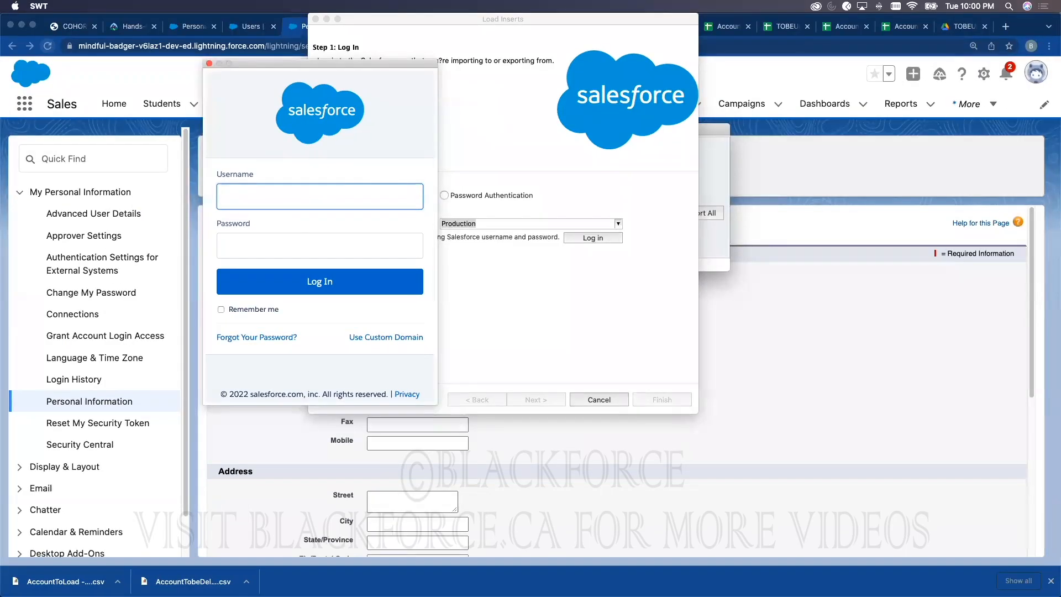
key(super+v)
key(BackSpace)
click(286, 237)
text(•••••••)
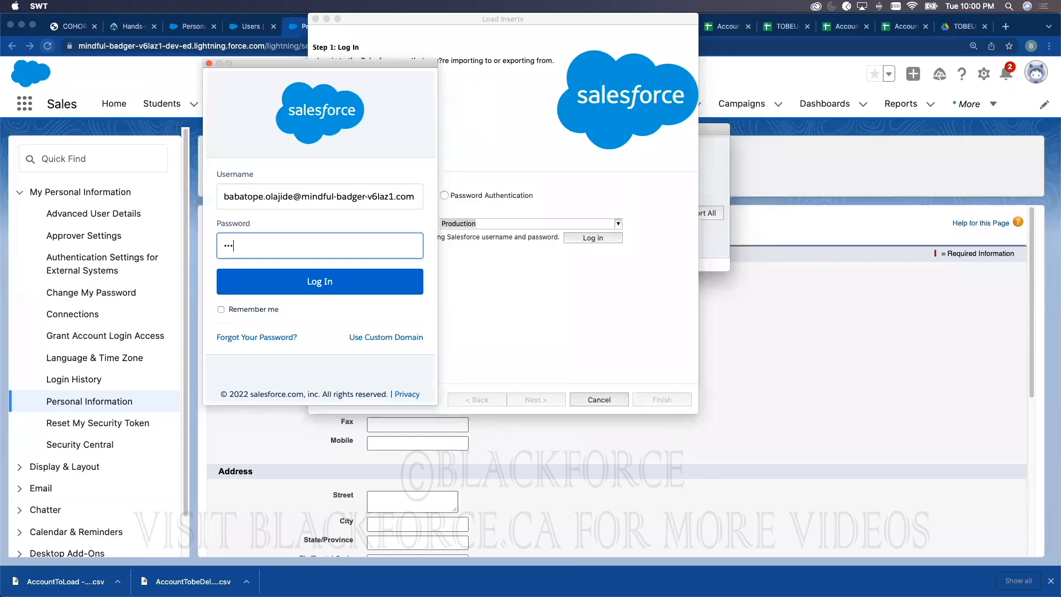
text(•••••)
key(Return)
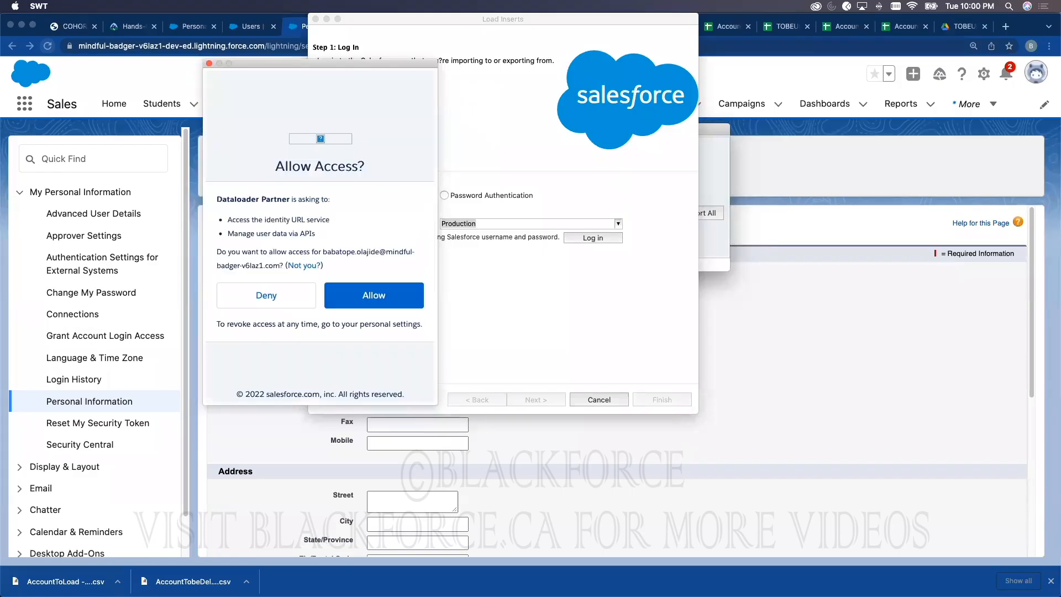
click(384, 298)
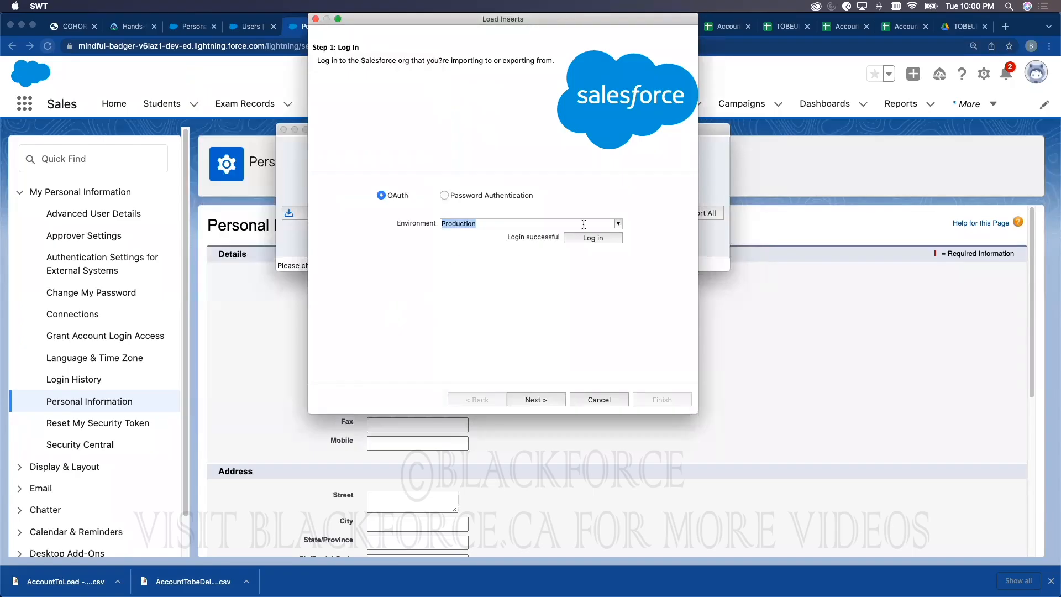
click(548, 395)
click(361, 216)
Step: Pick Accountodload.csv as the Account source file and acknowledge the 4-record message
click(505, 328)
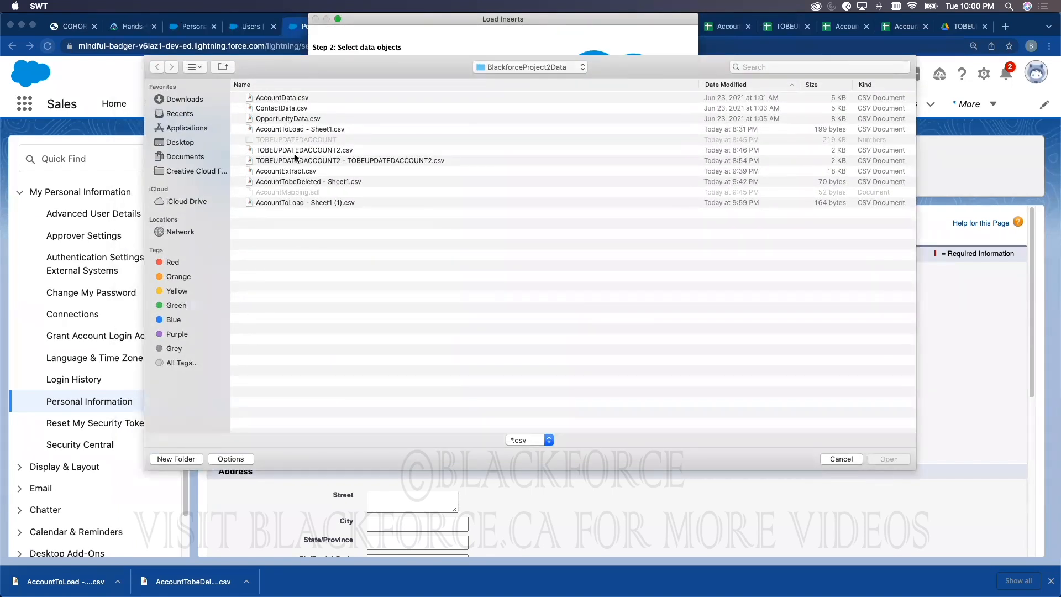
double_click(335, 129)
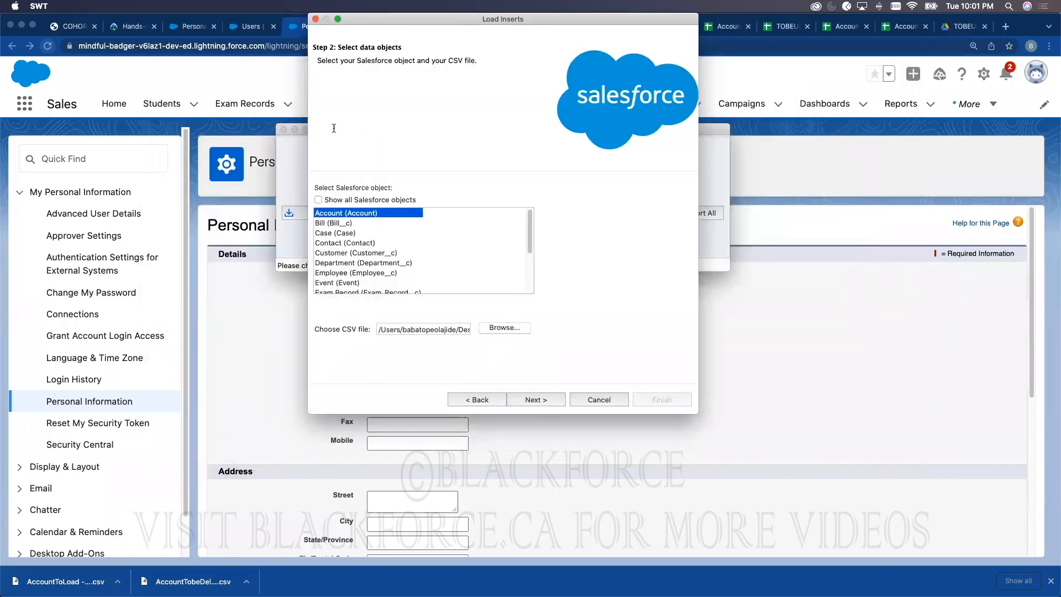
click(504, 328)
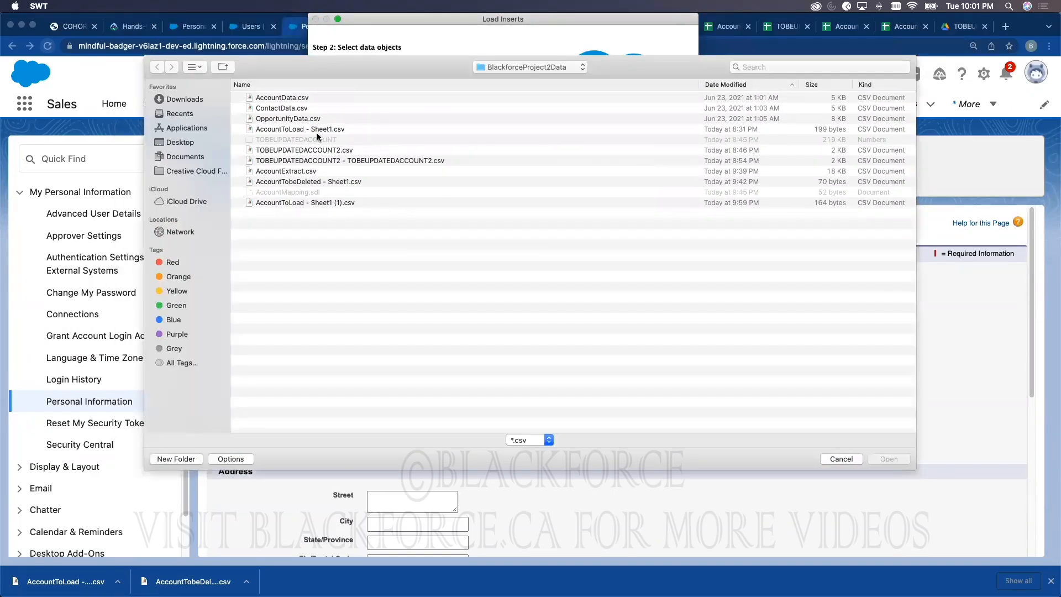
click(319, 131)
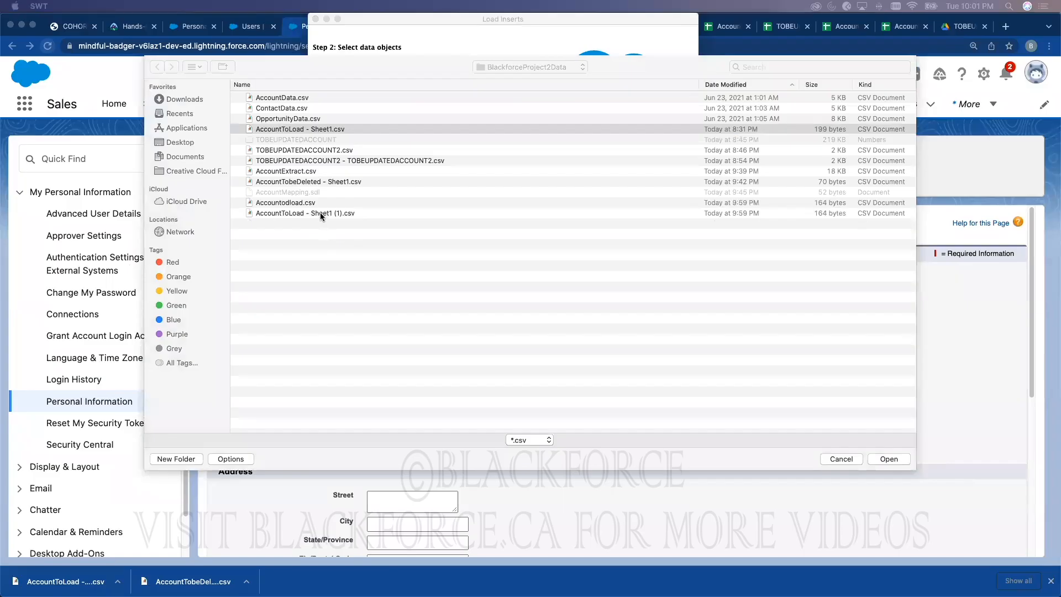
click(310, 204)
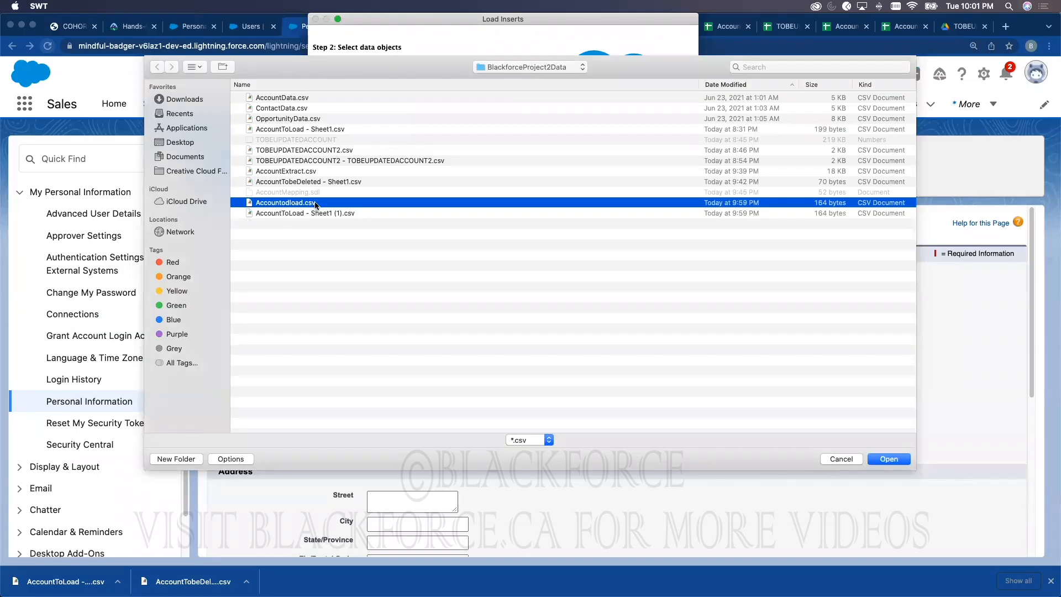
double_click(316, 202)
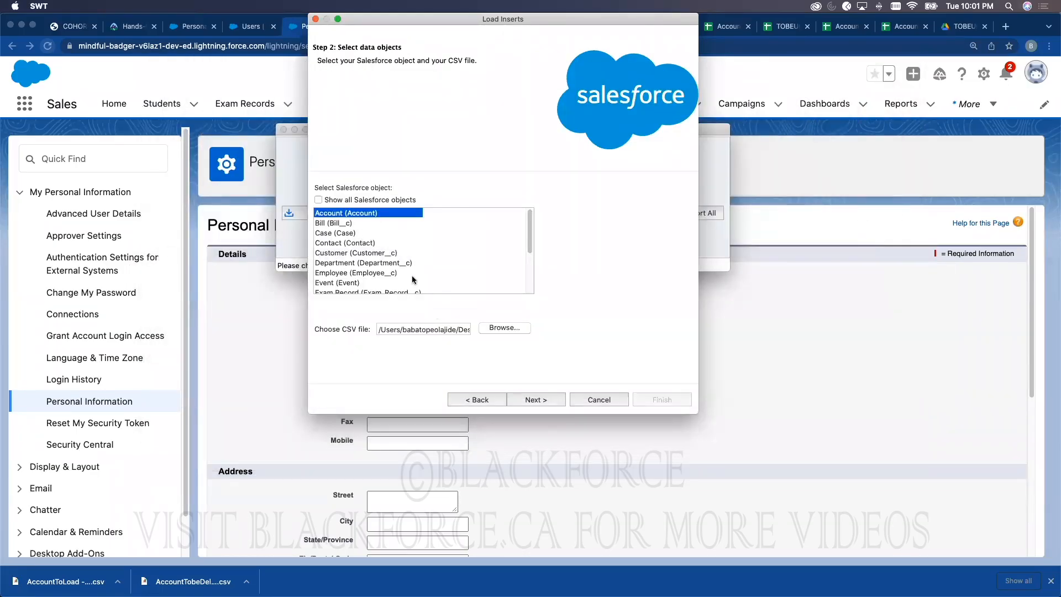
click(537, 400)
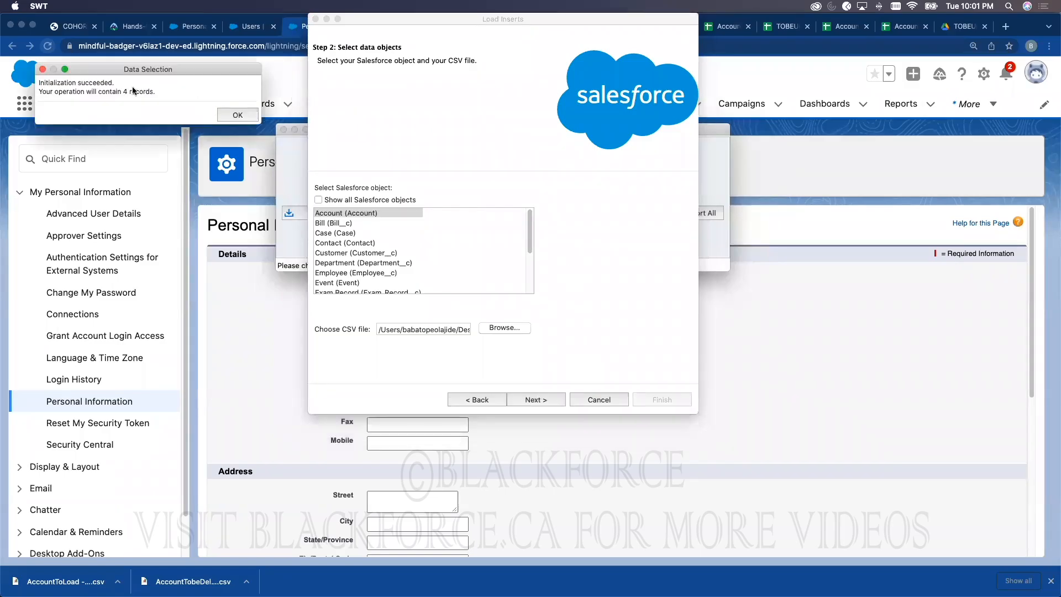
click(224, 115)
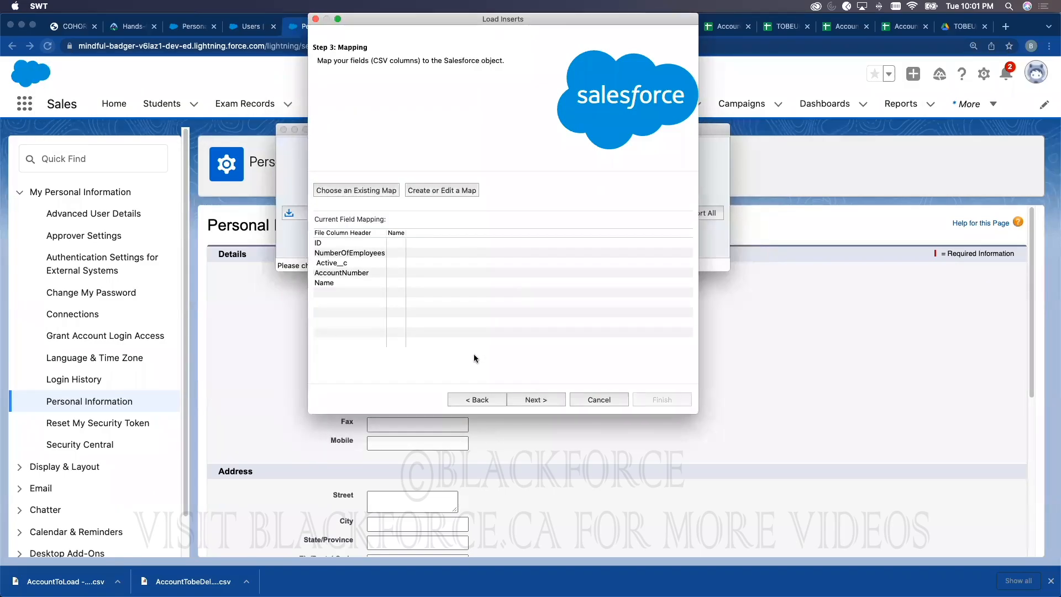
Step: Auto-match fields and map AccountExternalID__c to the CSV's ID column
click(438, 191)
click(171, 113)
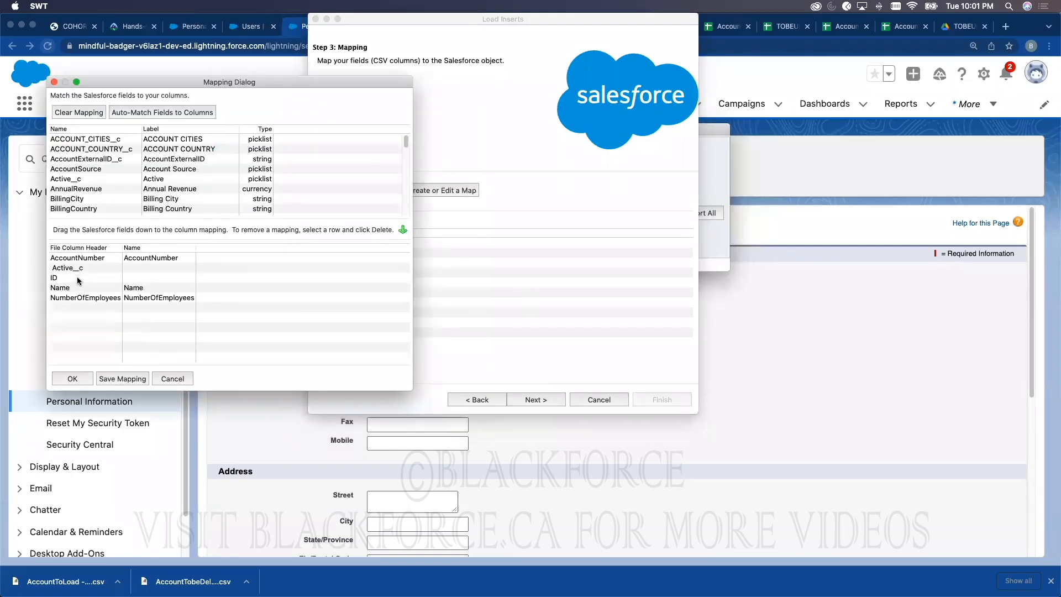
drag(190, 159, 164, 278)
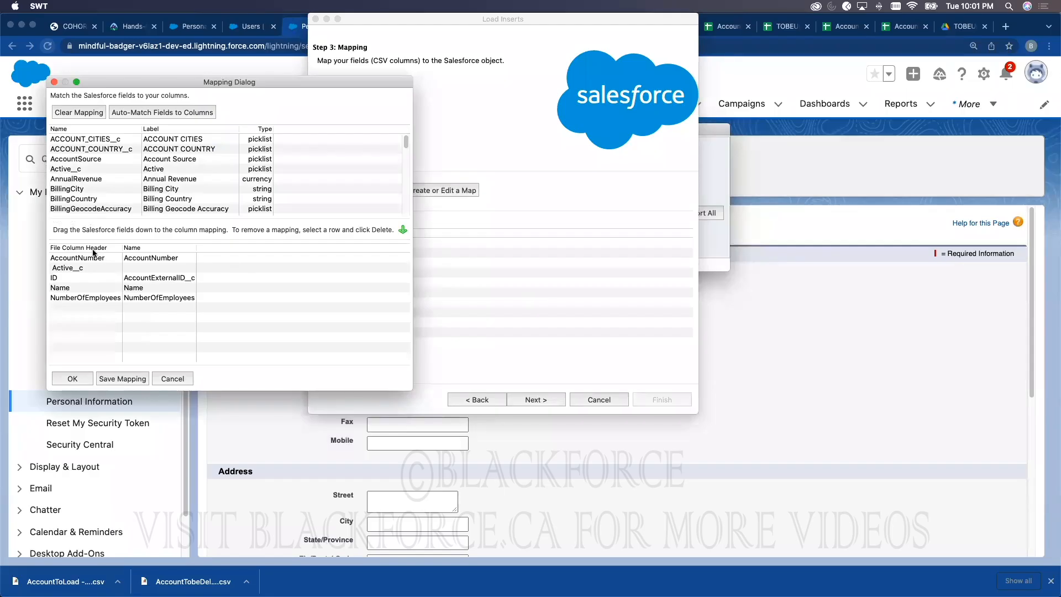
click(738, 29)
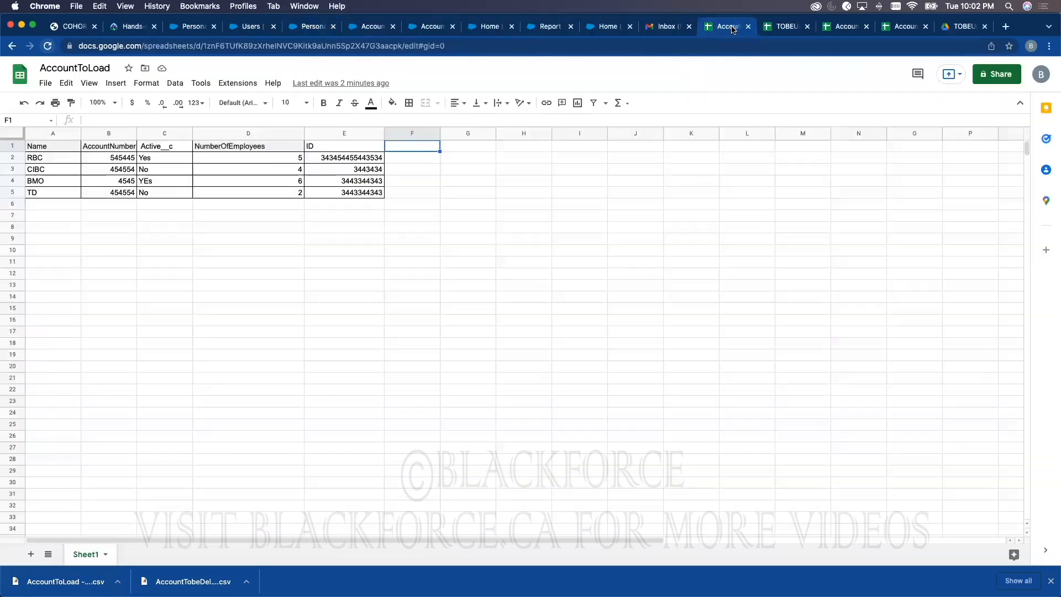
click(310, 148)
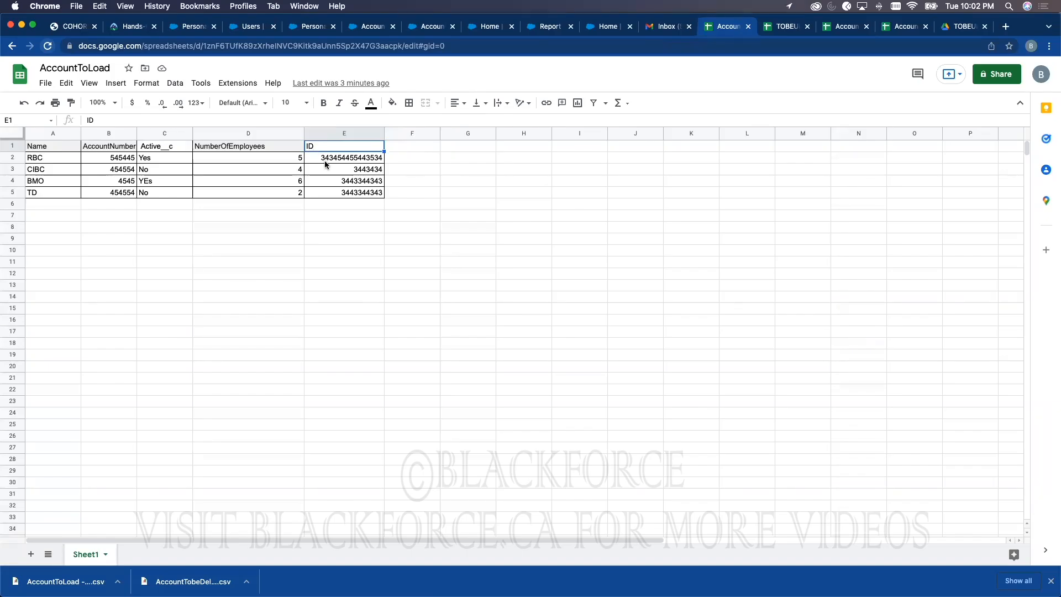
key(ctrl+Up)
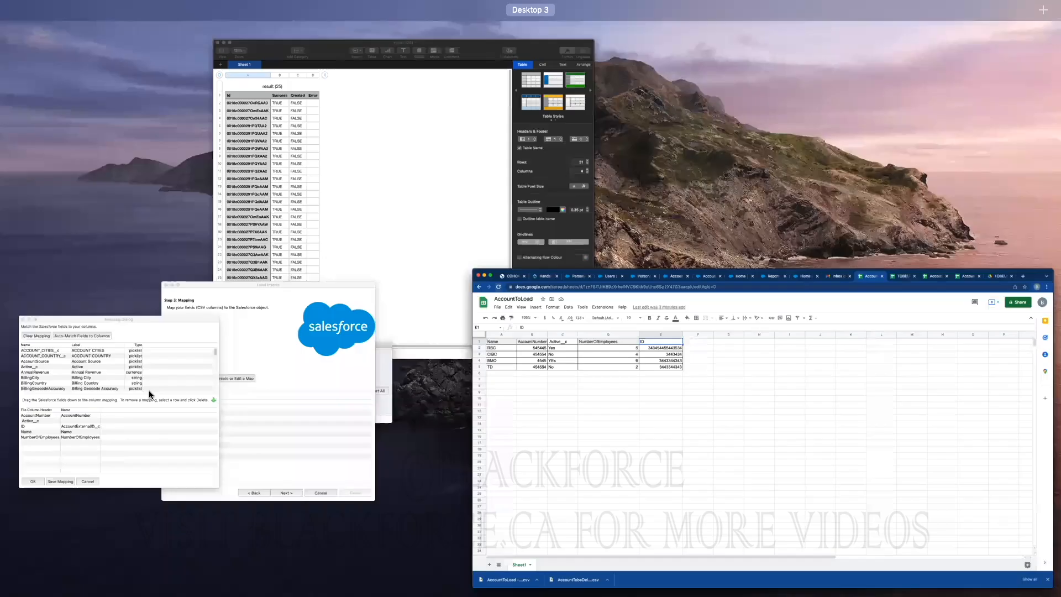
click(182, 380)
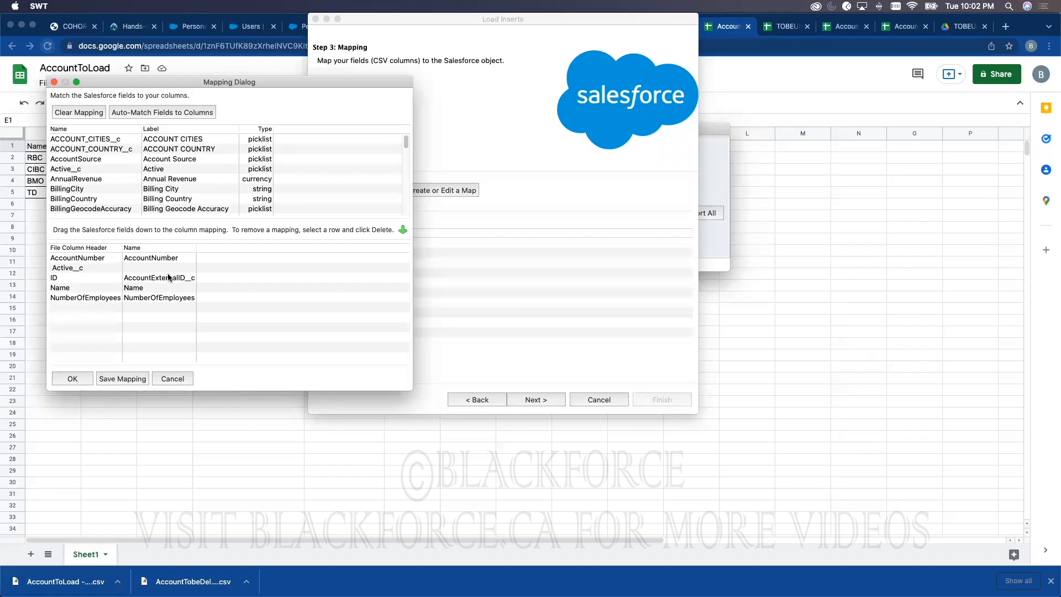
click(80, 378)
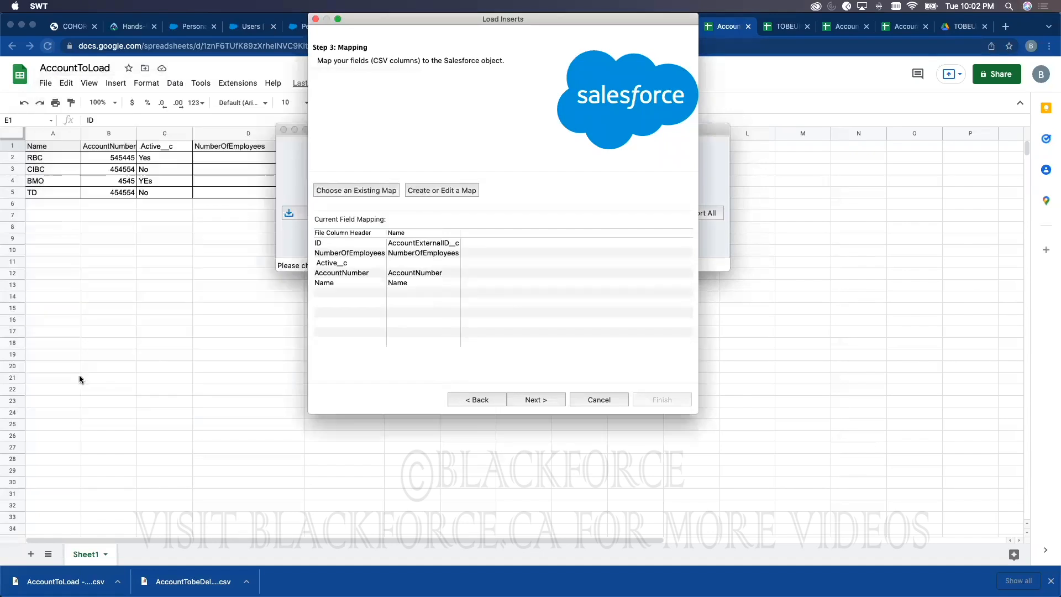
Step: Run and confirm the insert, getting 4 successes, then return to Salesforce
click(534, 399)
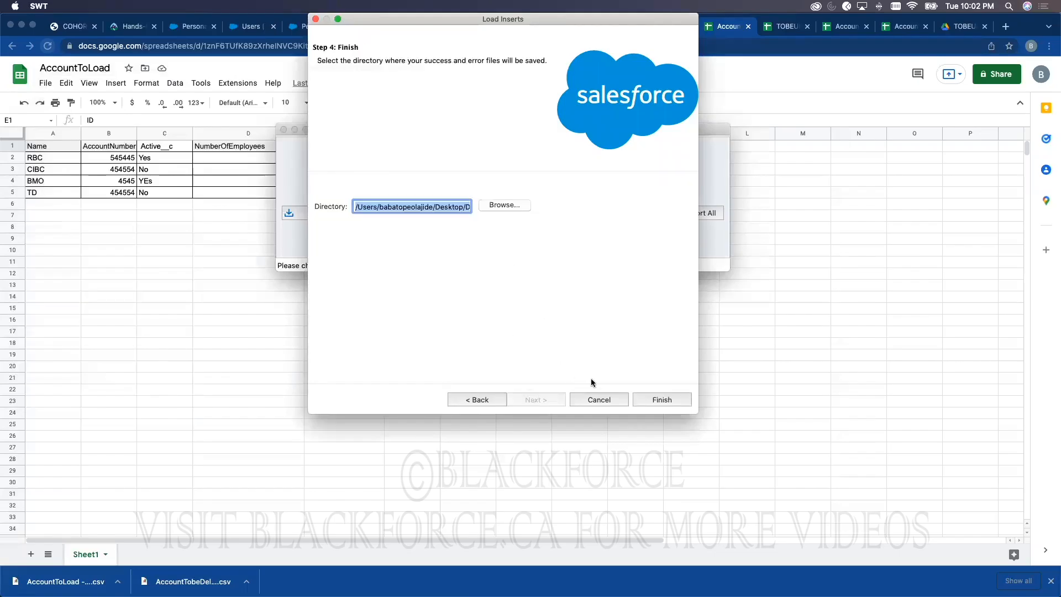
click(669, 399)
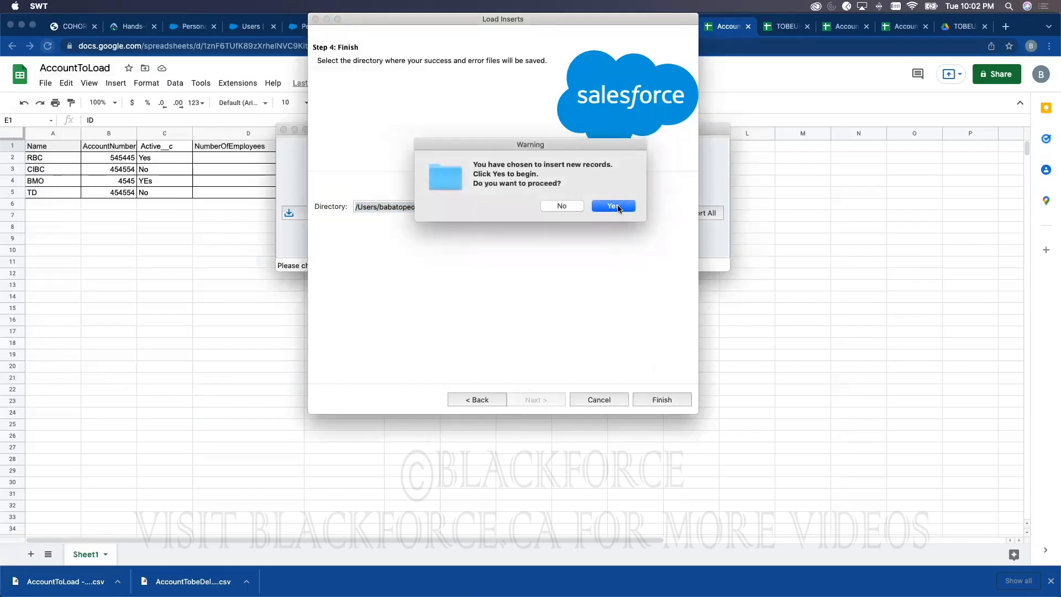
click(615, 206)
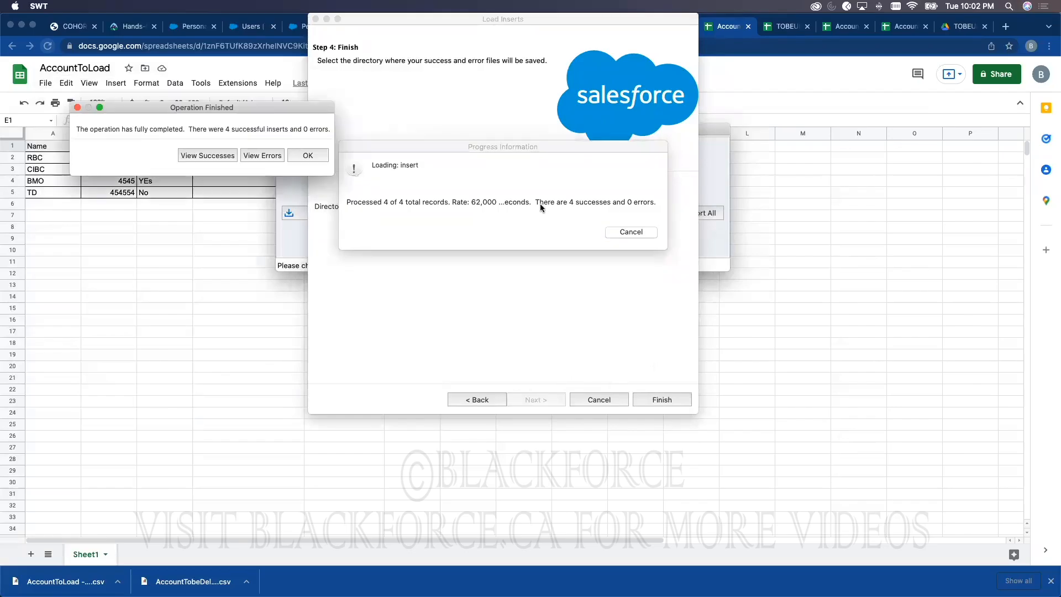
click(229, 234)
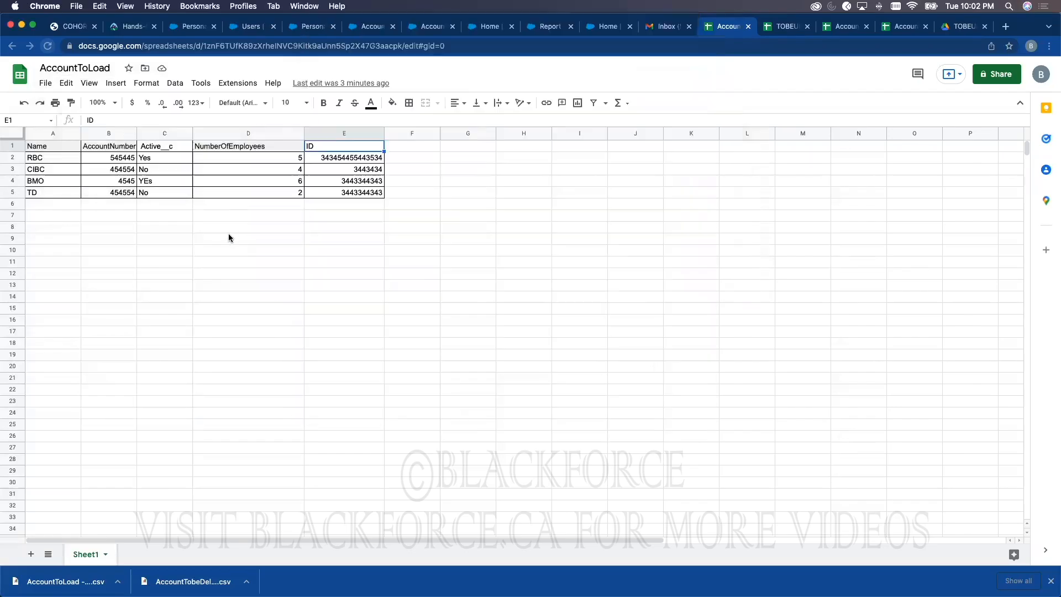
click(224, 28)
click(190, 29)
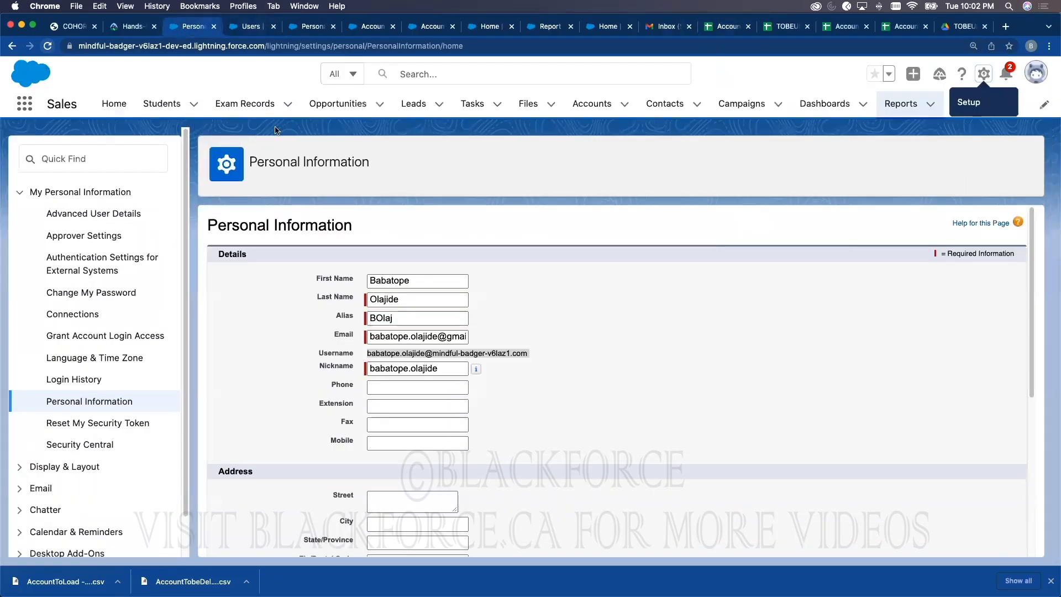
Step: Open the RBC account from My Accounts, select its record ID, and check the Contacts list
click(589, 108)
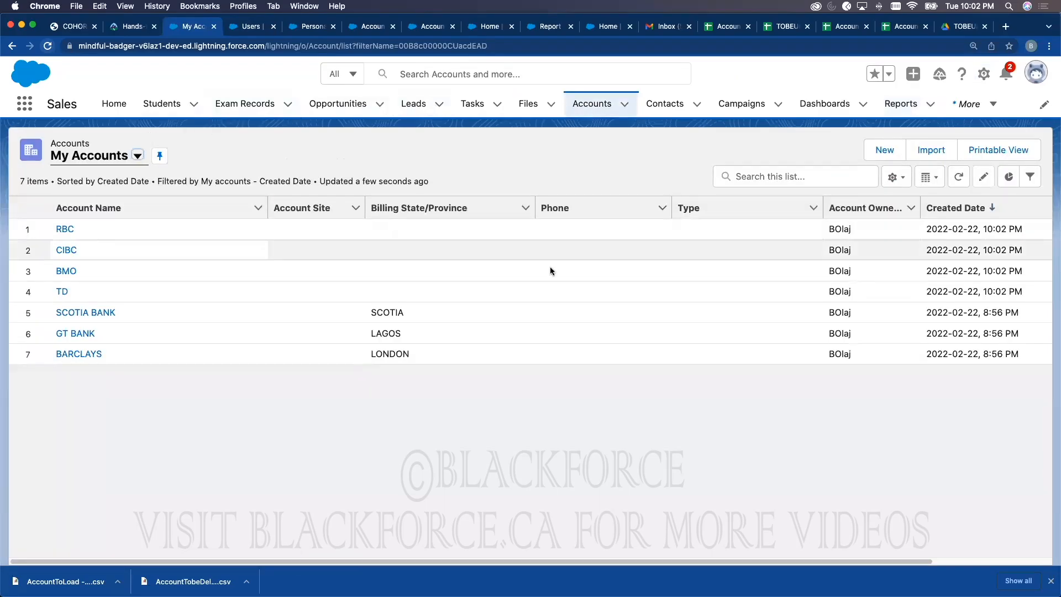
click(73, 231)
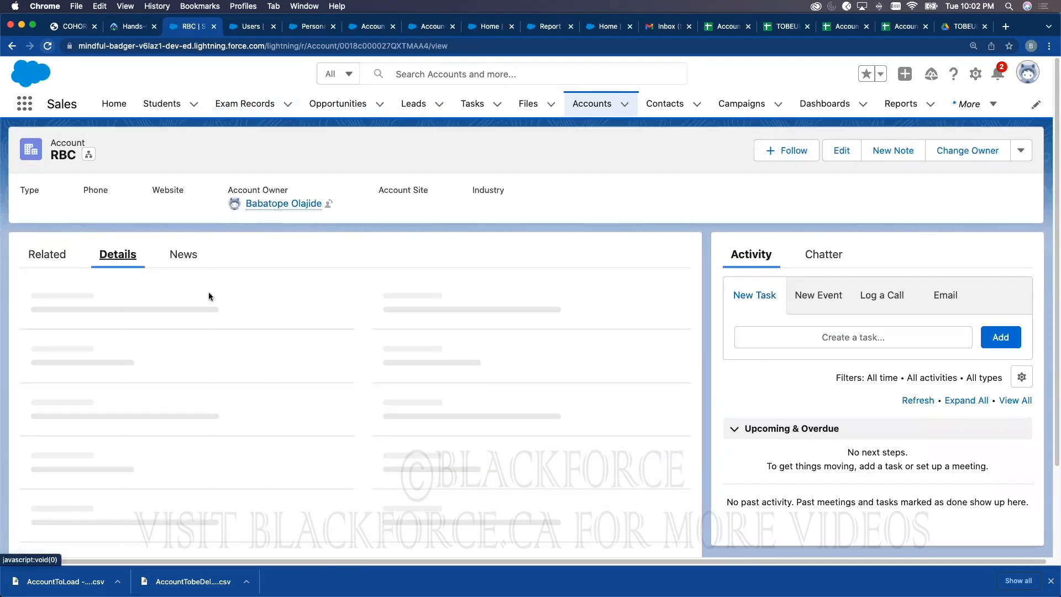
scroll(316, 358, down, 5)
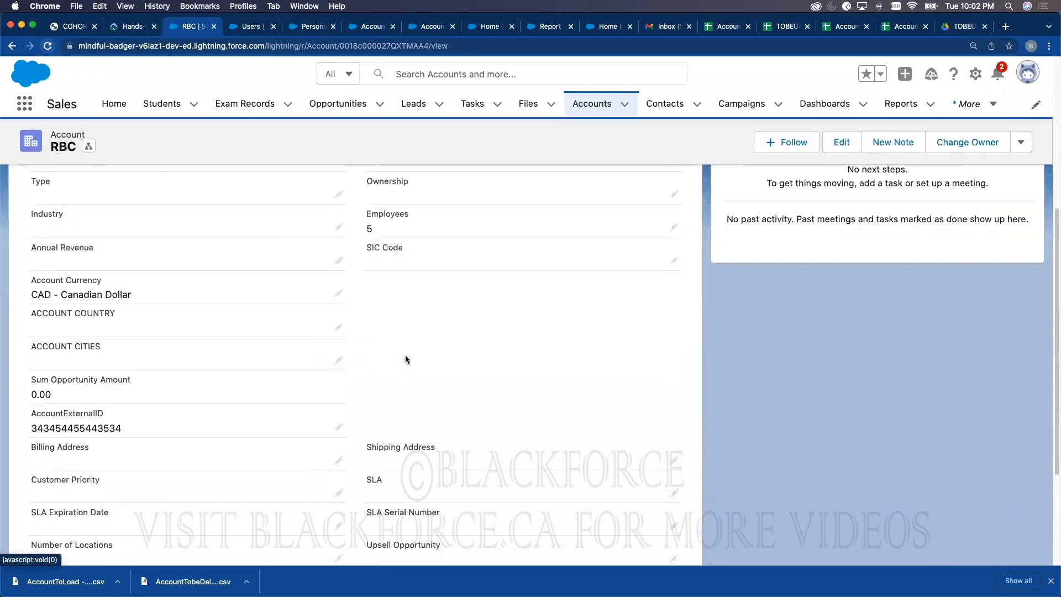
scroll(406, 355, down, 3)
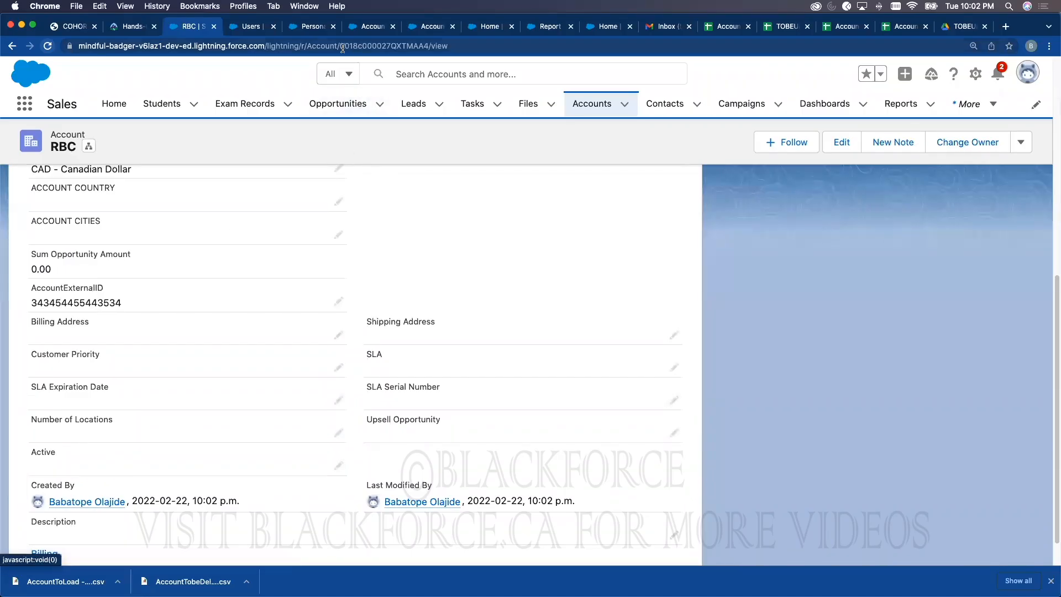
drag(340, 47, 429, 44)
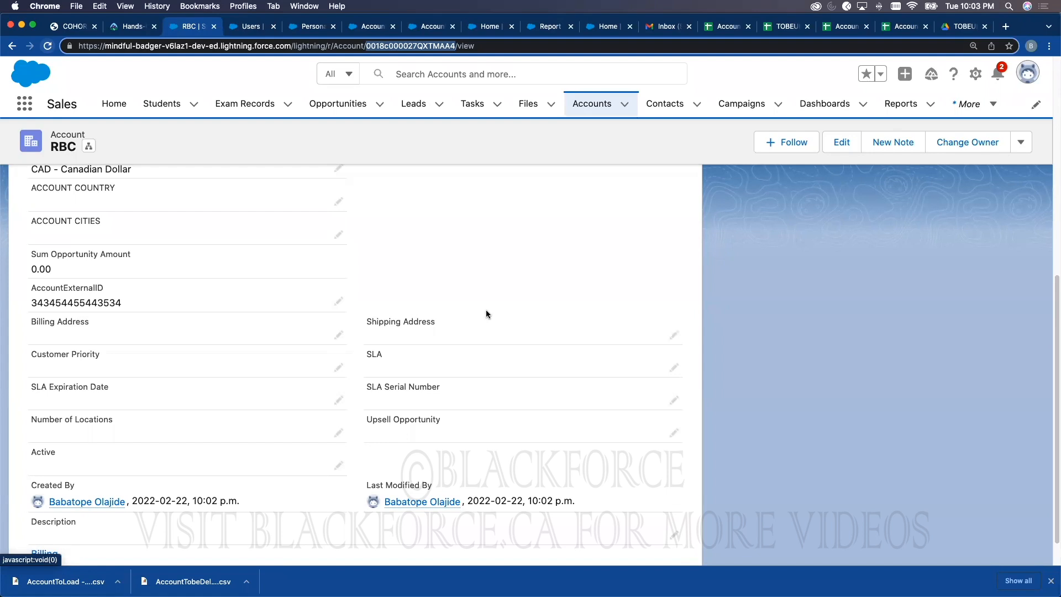
click(665, 103)
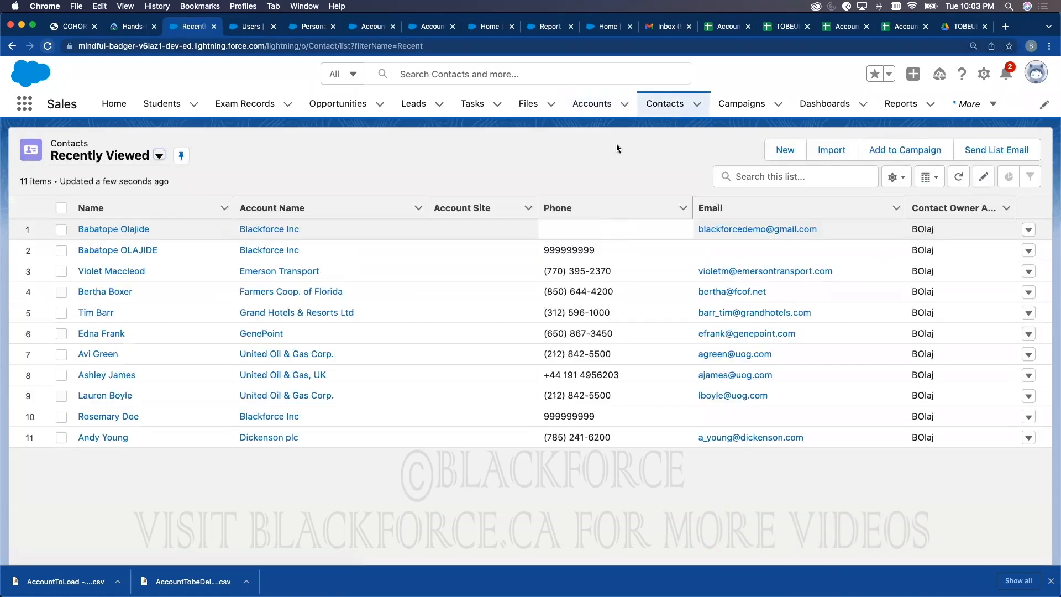
click(592, 104)
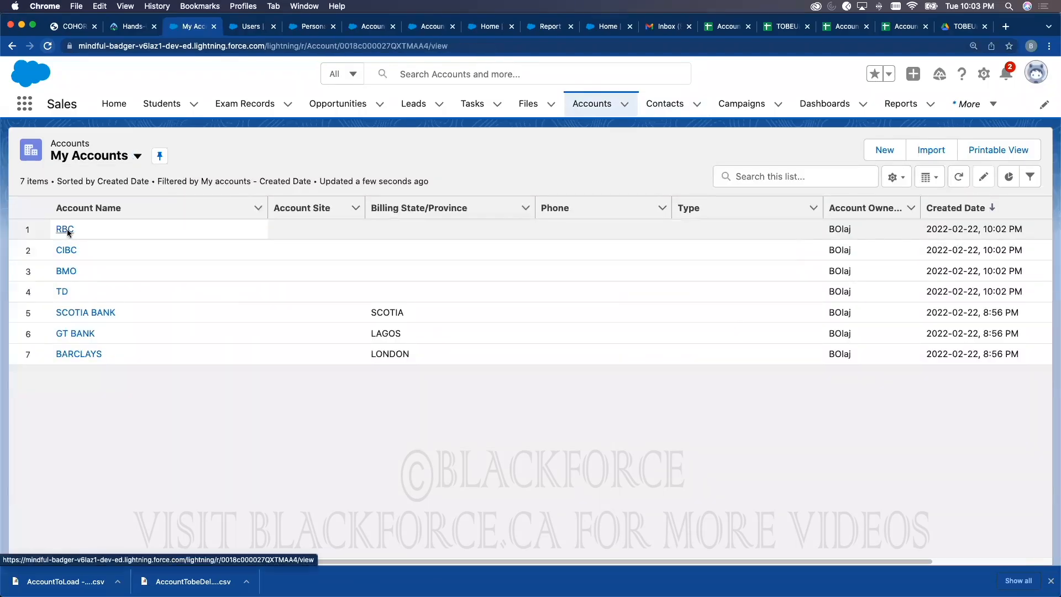
click(68, 229)
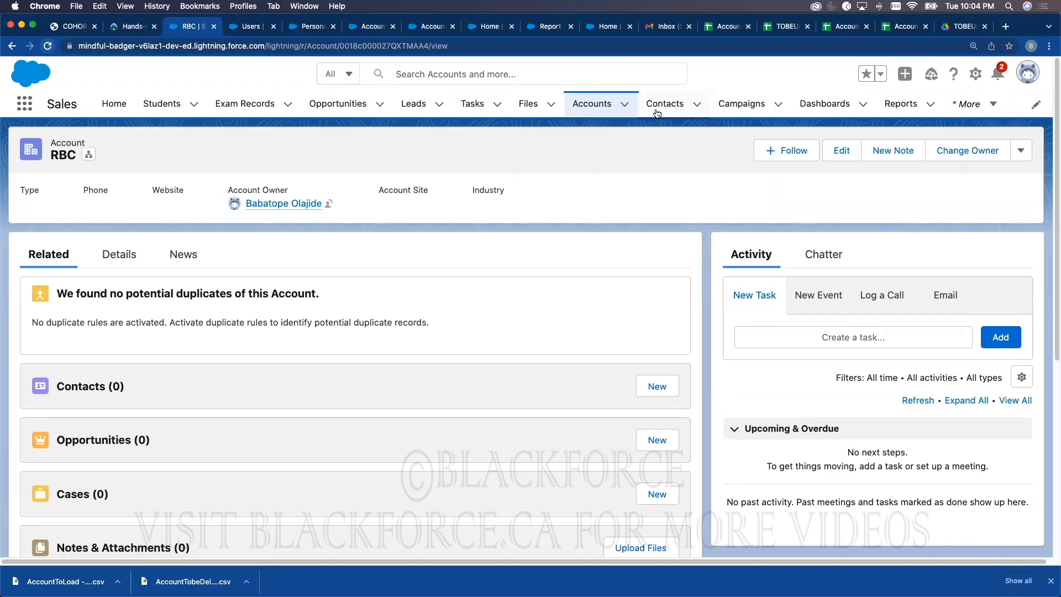
Step: Add Sheet2 with an AccountID header and paste the four account IDs from E2:E5
click(738, 28)
key(shift+F11)
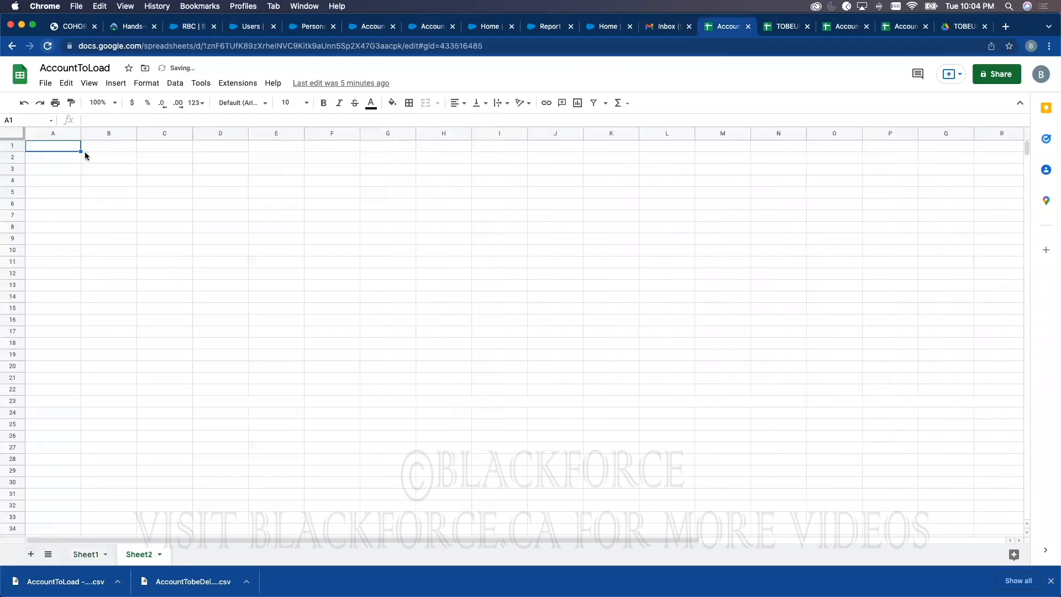
text(Acco)
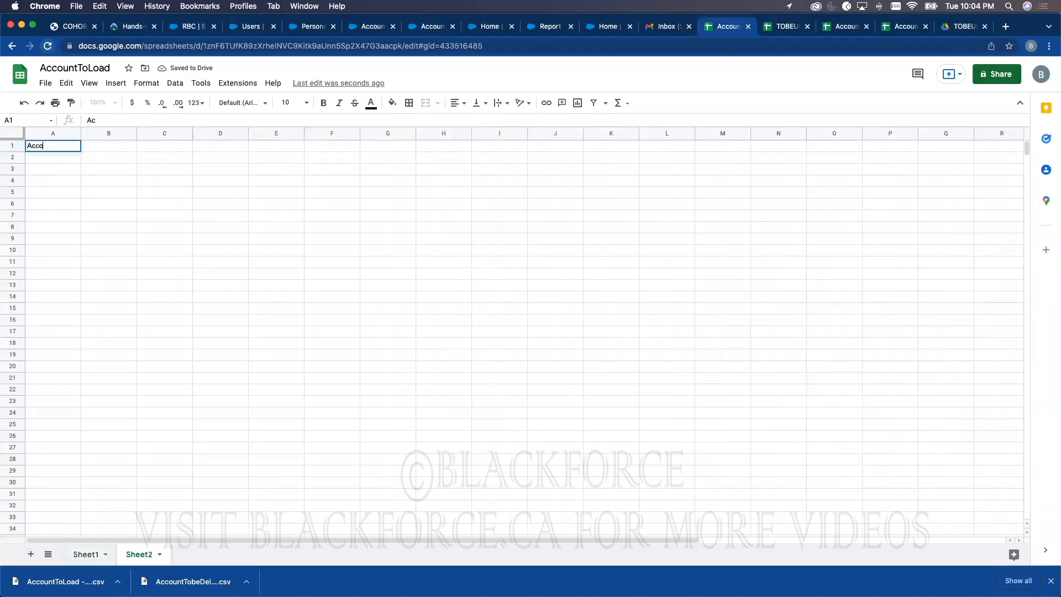
text(untID)
click(84, 554)
click(359, 161)
text(z)
click(351, 193)
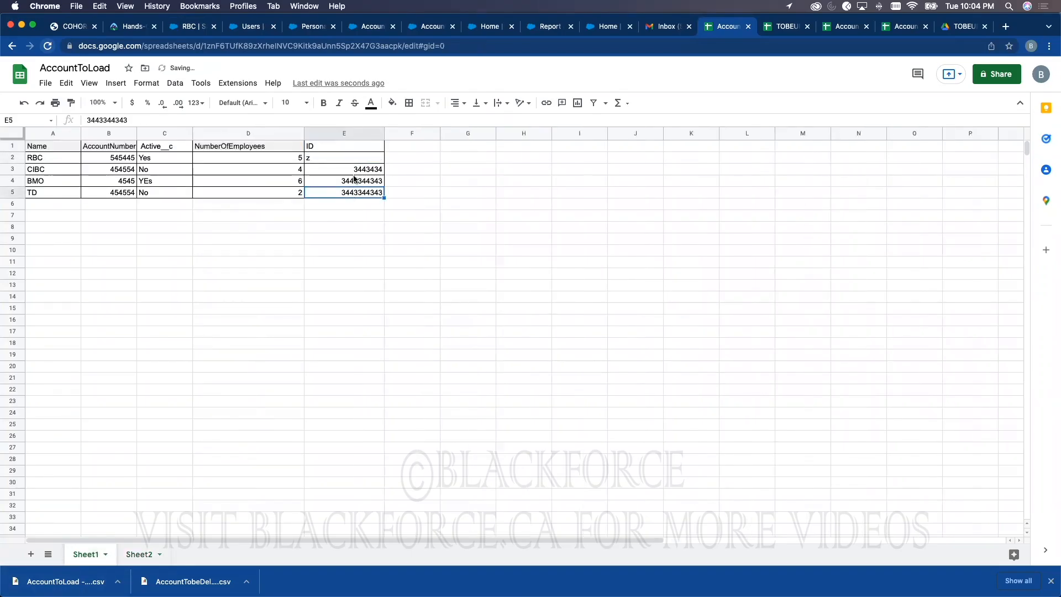
key(super+z)
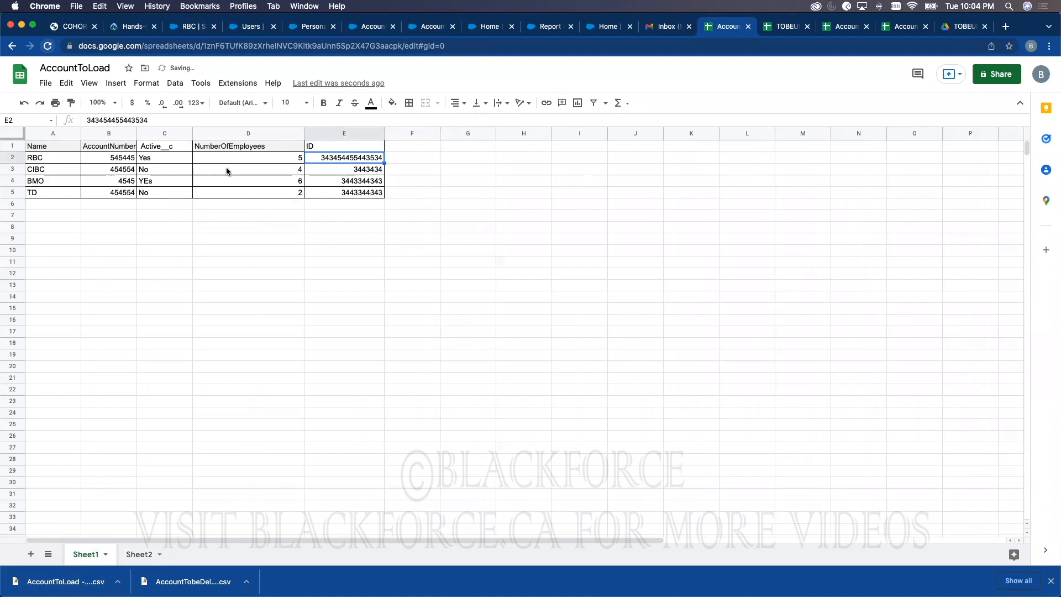
shift+click(340, 193)
key(super+c)
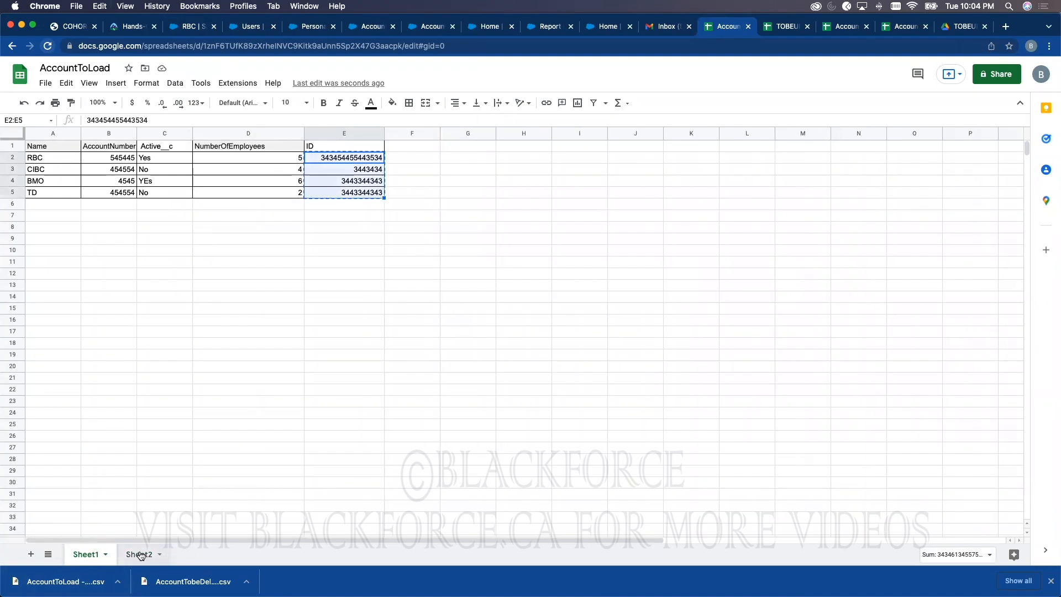
click(139, 555)
click(49, 158)
key(super+v)
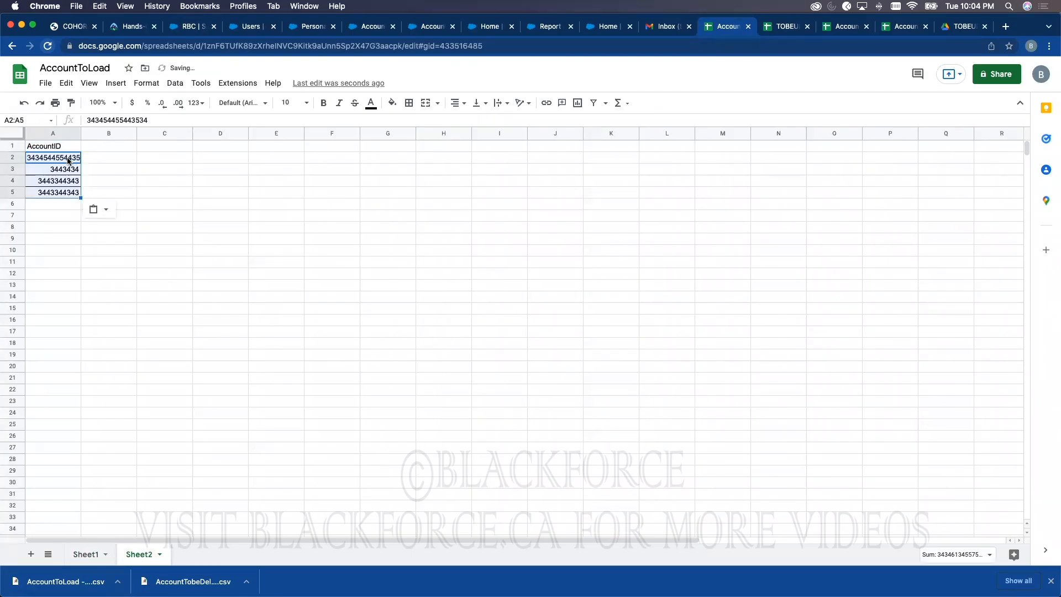
Step: Add a Name header, enter RBC Contact, and paste CIBC, BMO and TD into B3:B5
click(105, 148)
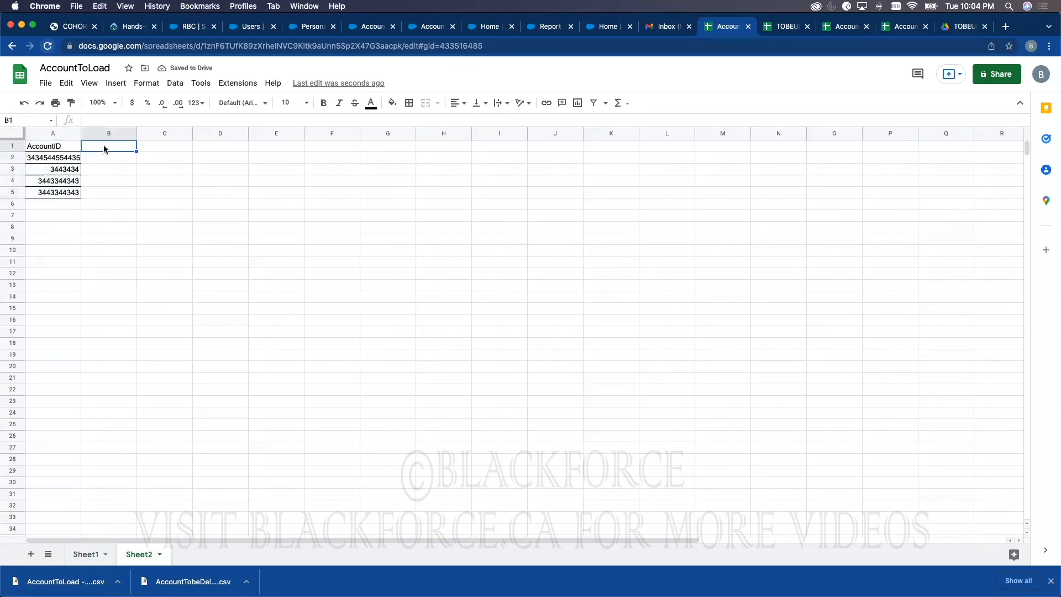
text(Name)
click(104, 155)
text(RBC)
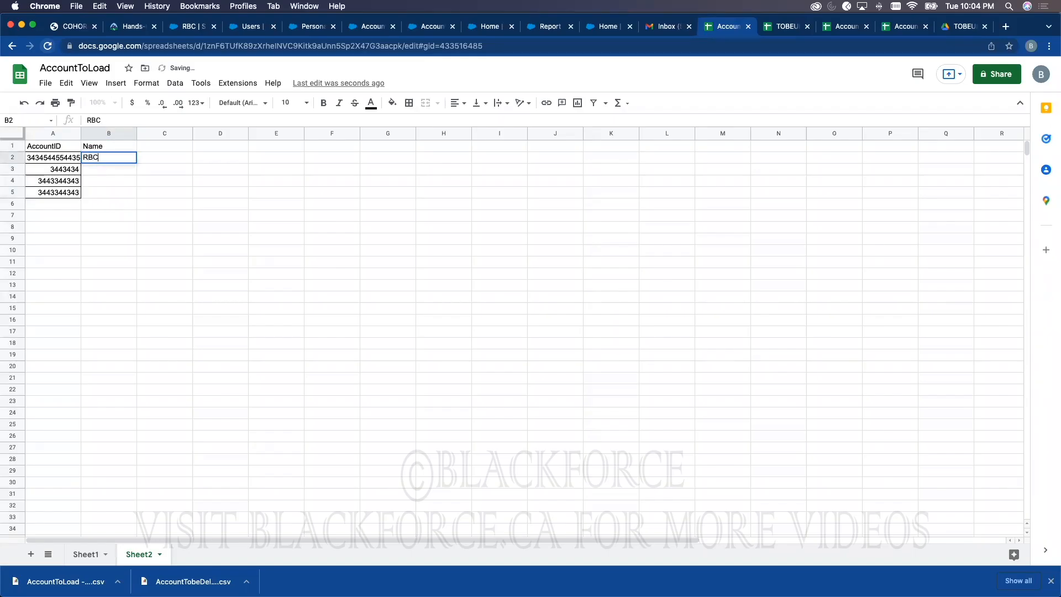
text( Contact)
click(85, 553)
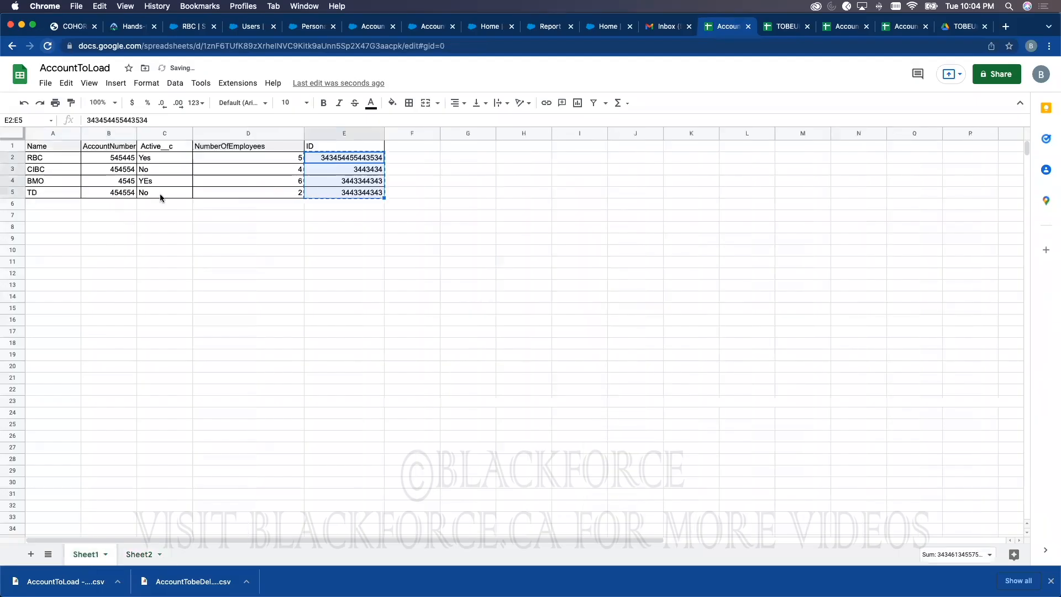
drag(53, 171, 47, 192)
key(super+c)
click(138, 554)
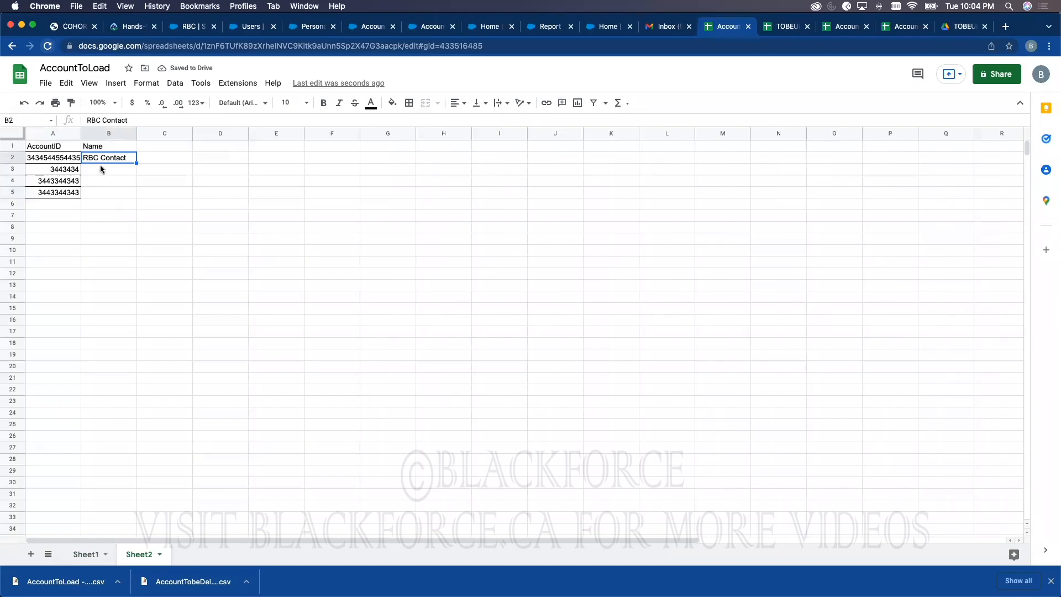
click(100, 170)
key(super+v)
Step: Widen column B and append ' Contact' to the CIBC, BMO and TD names
drag(137, 133, 224, 134)
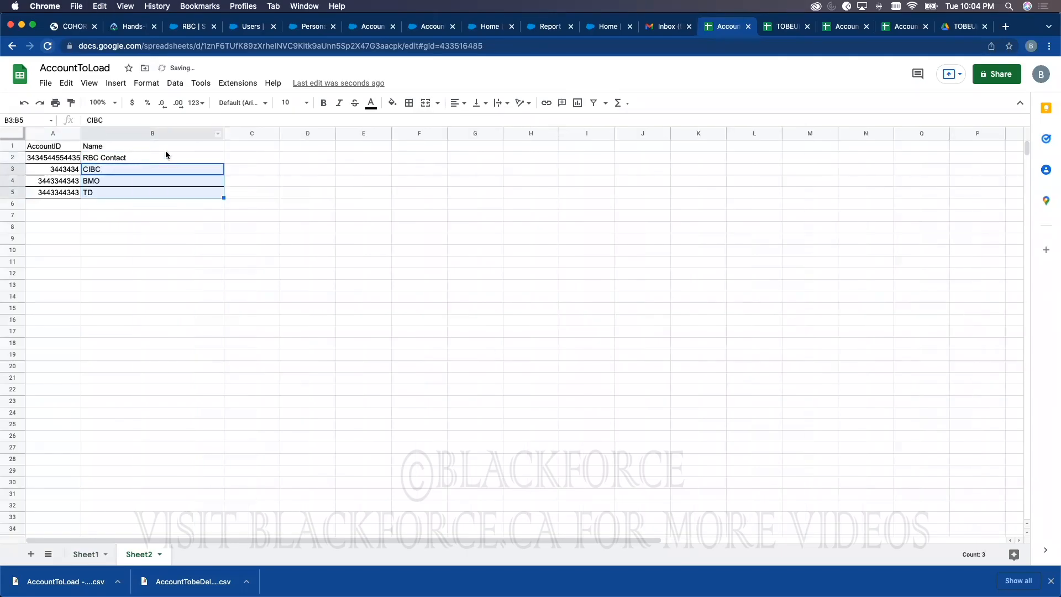
double_click(111, 167)
text(Contact)
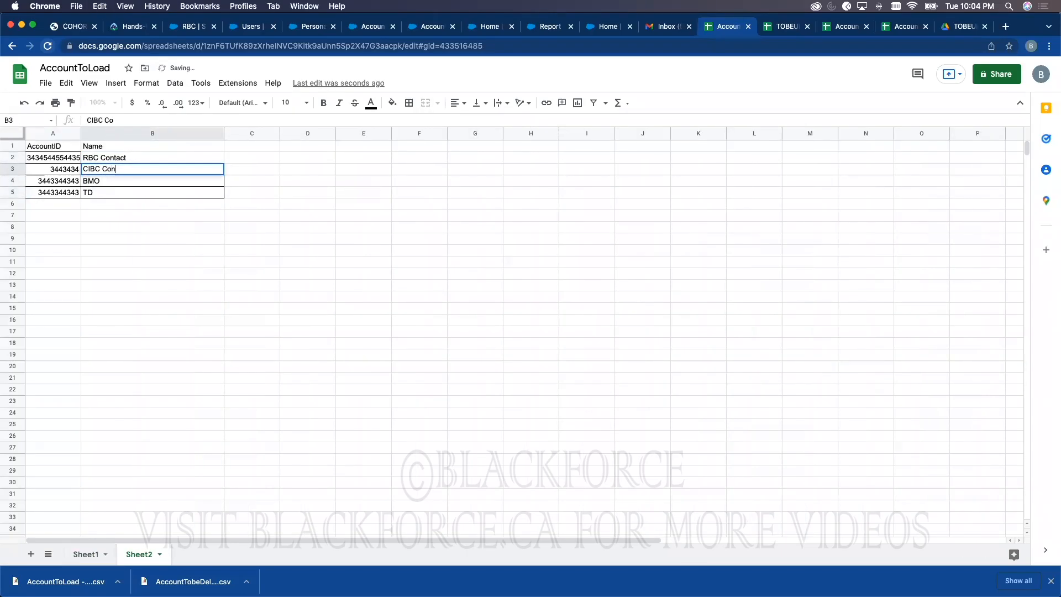
double_click(117, 181)
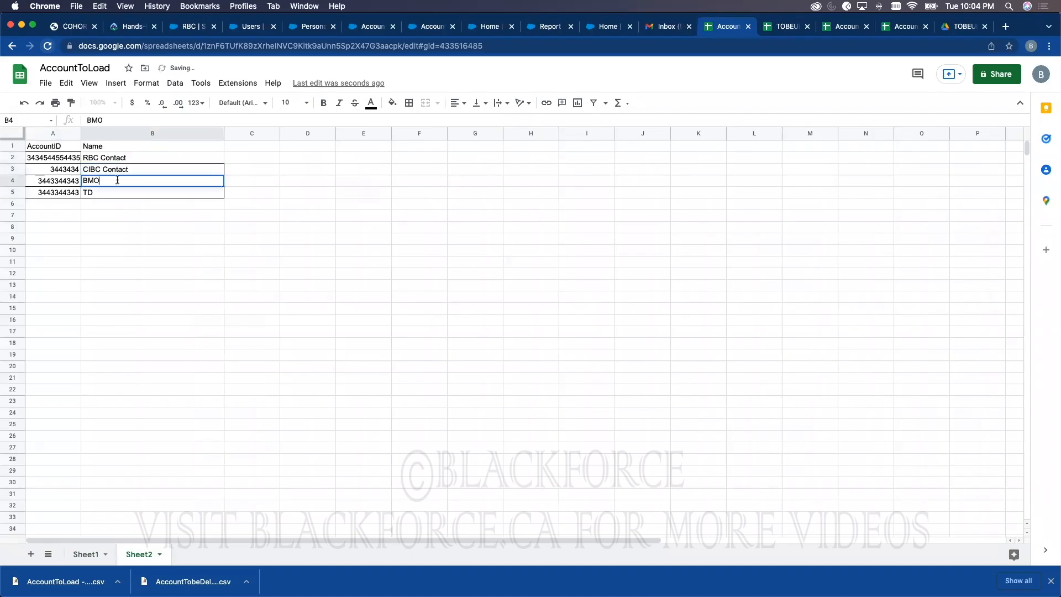
text(Contact)
double_click(109, 192)
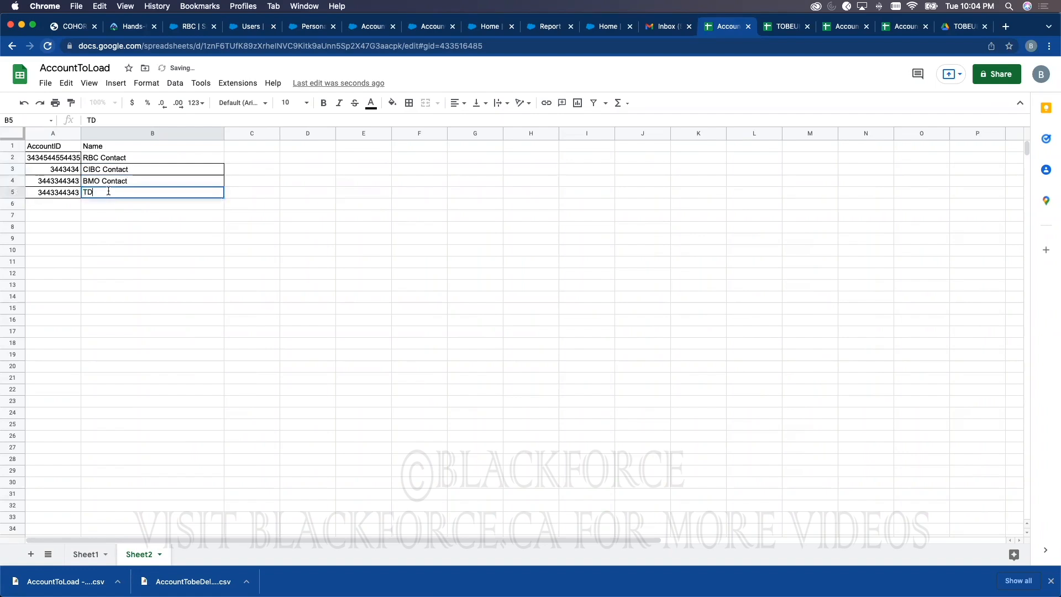
text(Contact)
click(196, 27)
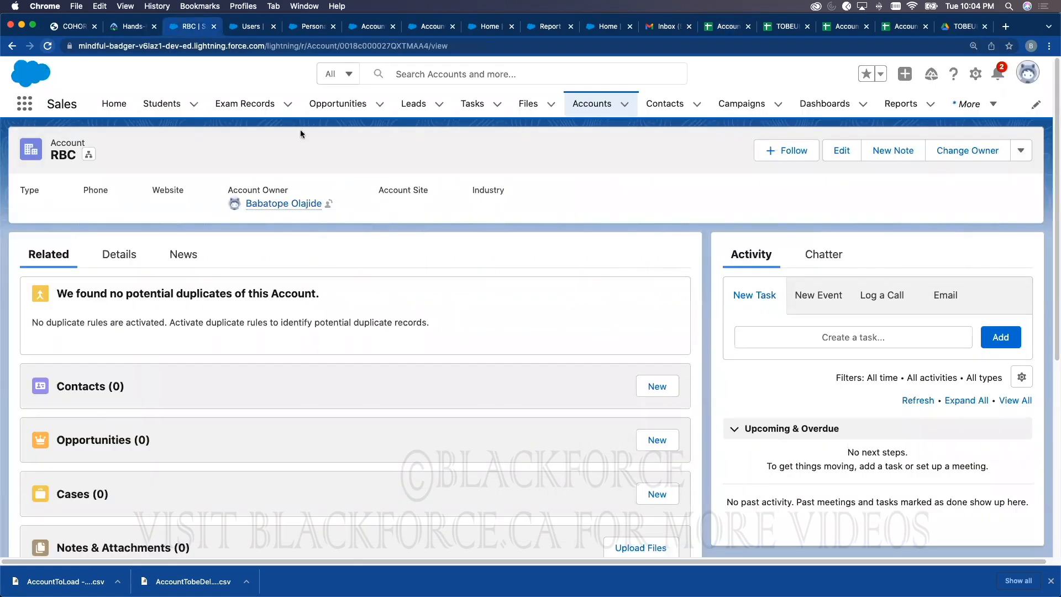
click(665, 103)
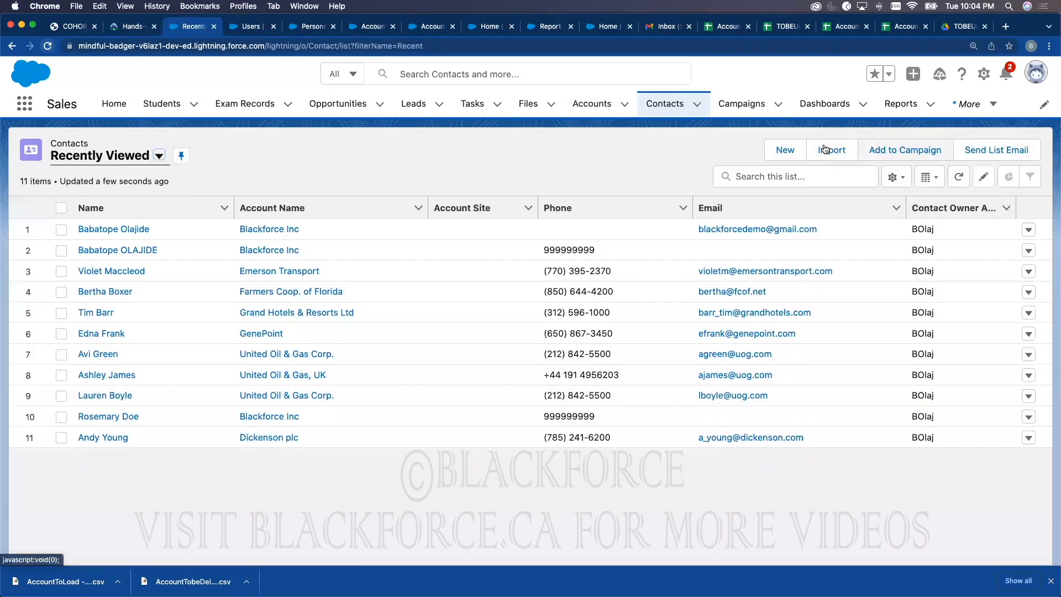
click(785, 149)
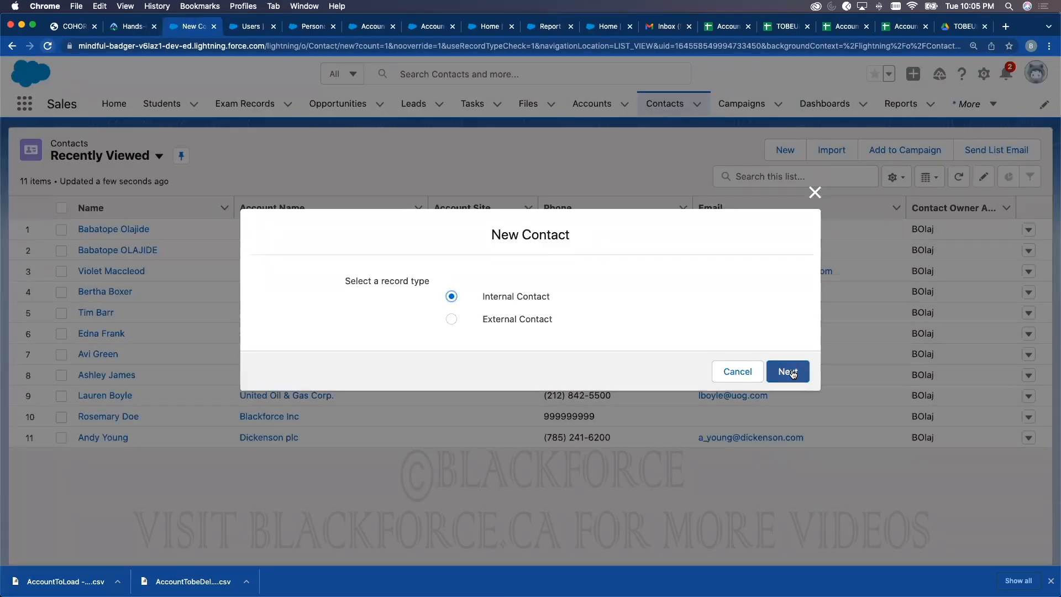
click(792, 373)
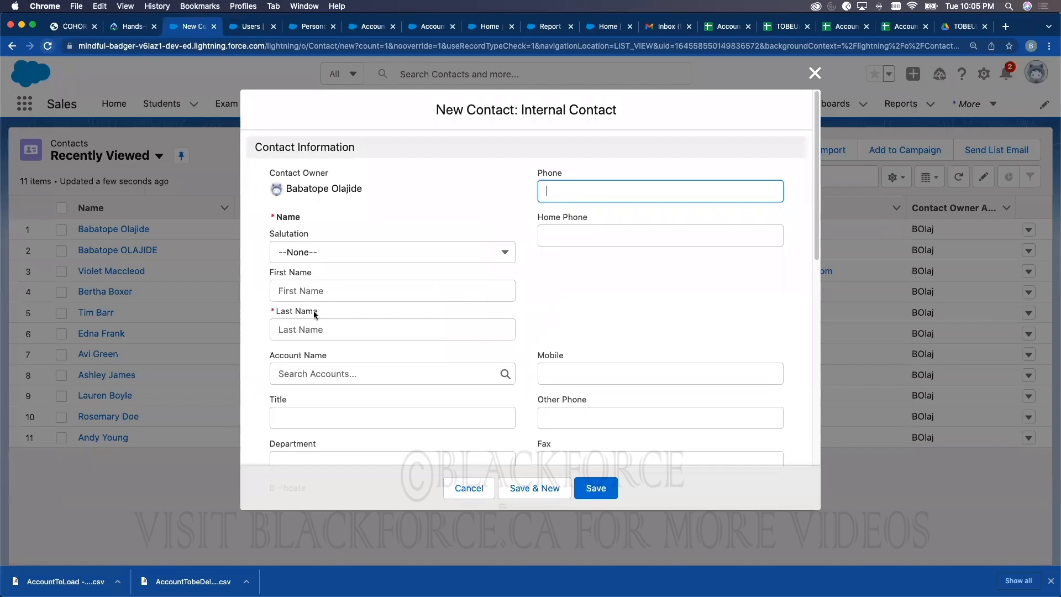
scroll(297, 319, down, 10)
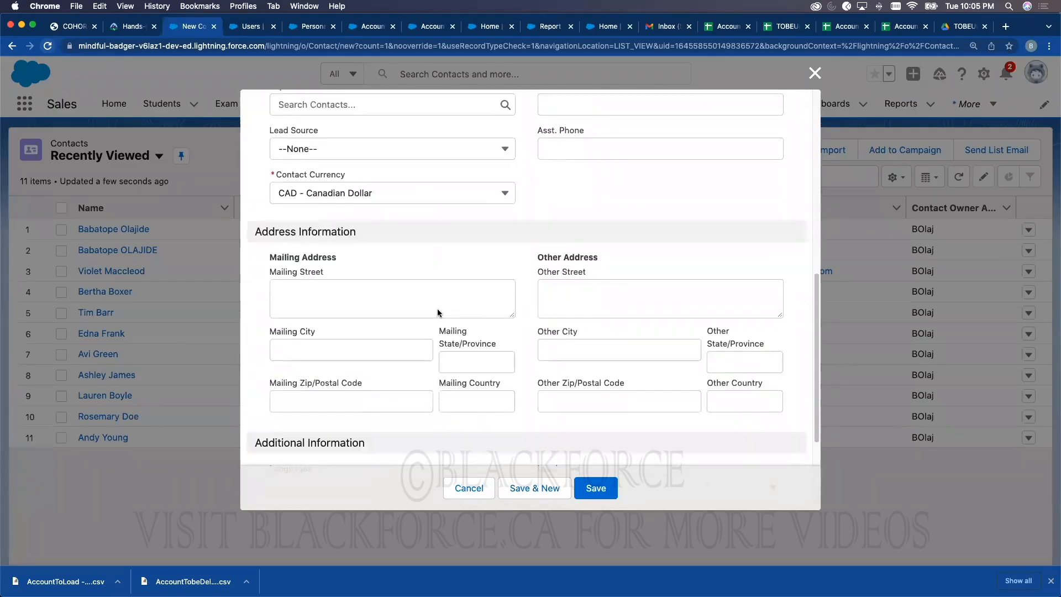
scroll(485, 283, up, 10)
scroll(673, 248, down, 15)
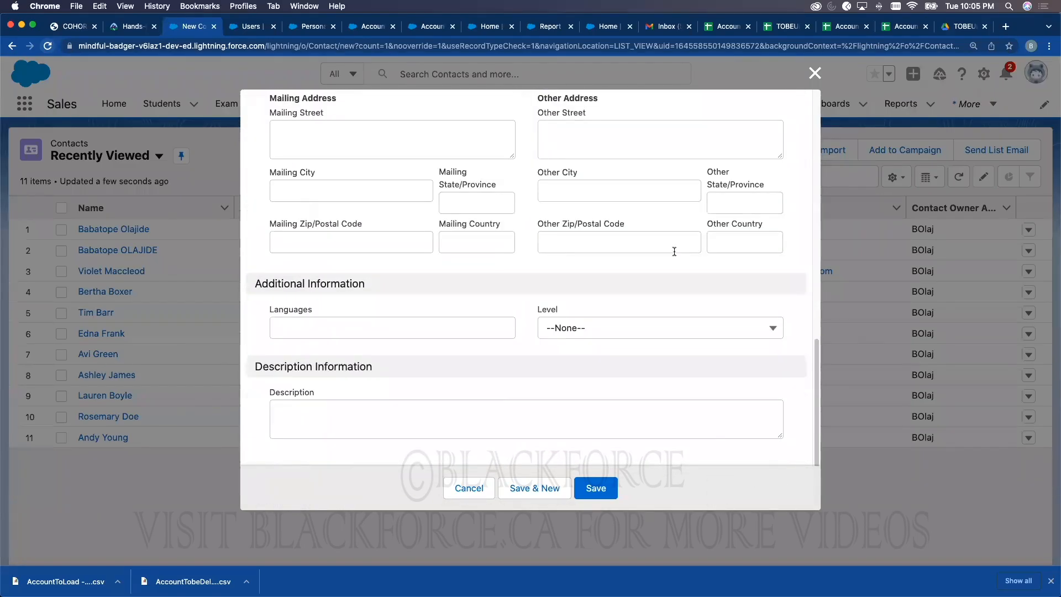
scroll(434, 322, up, 15)
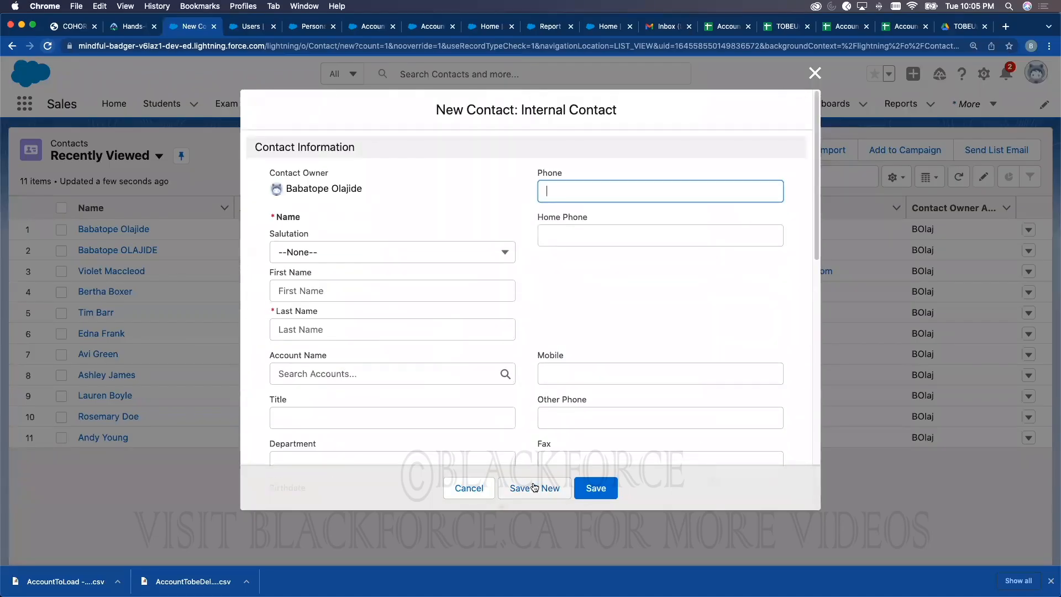
click(458, 491)
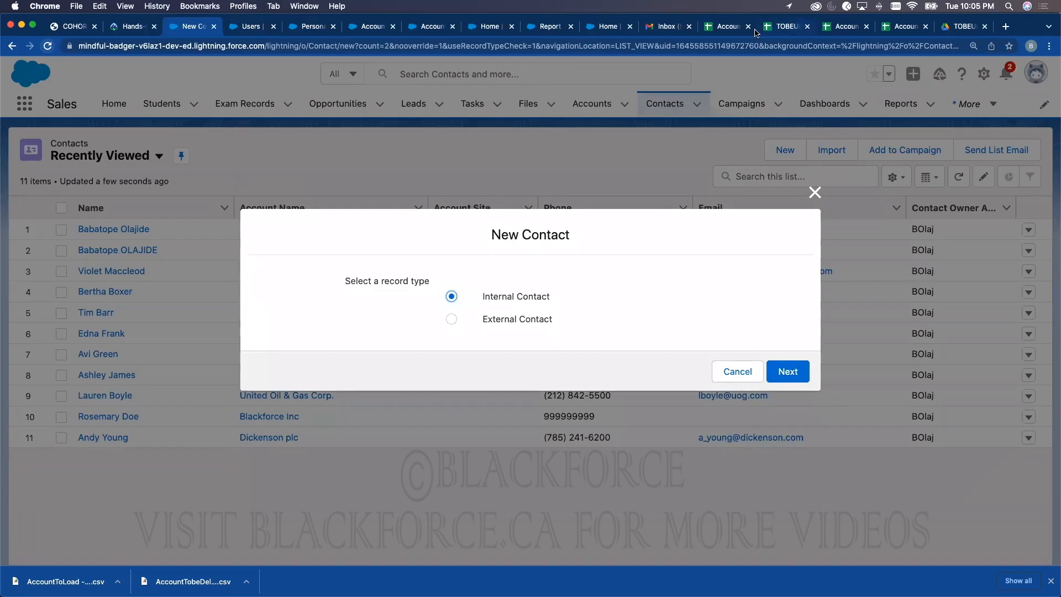
click(730, 28)
Step: Add a RecordType column set to Internal Contact for all four contacts (C2:C5)
click(253, 146)
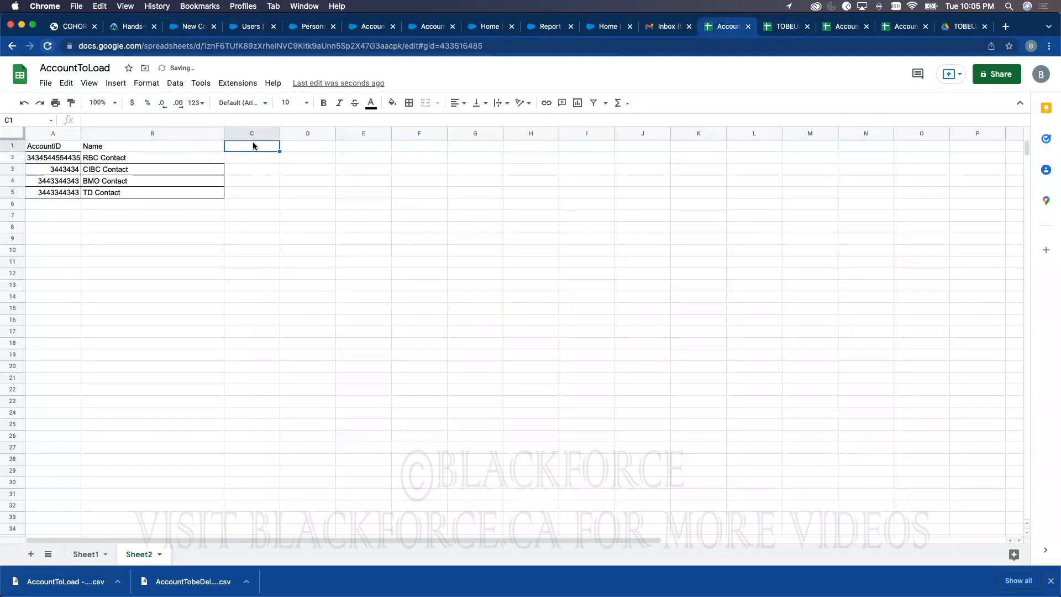
text(RecordType)
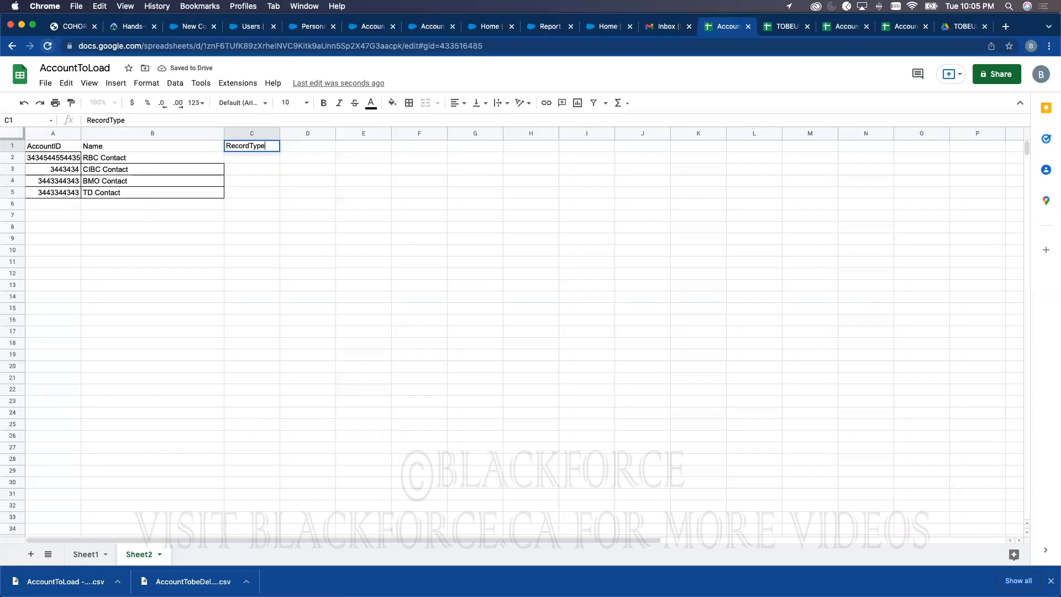
key(Tab)
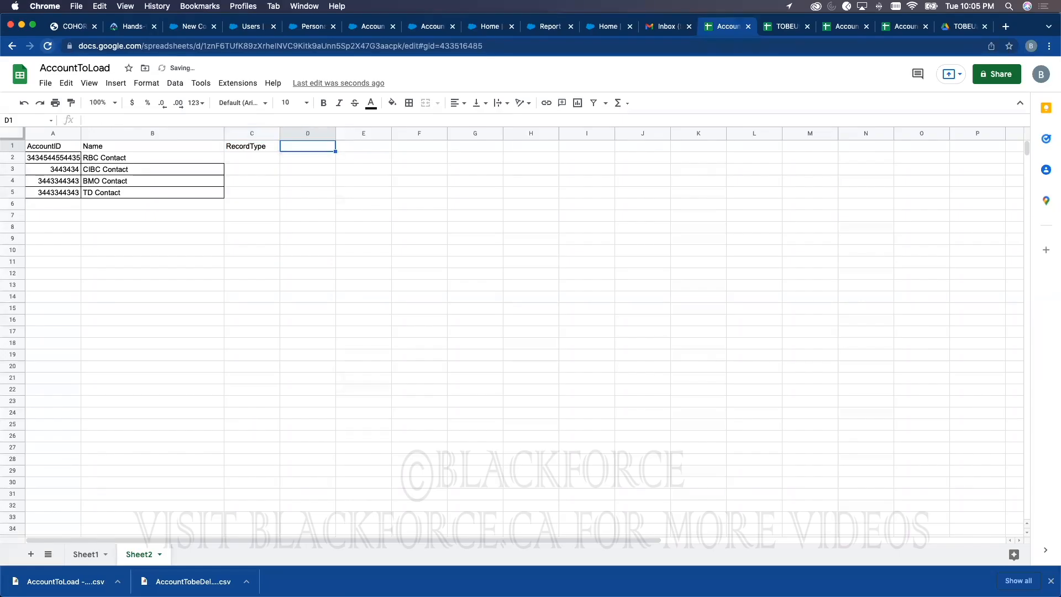
key(Left)
key(Down)
text(Internal Contact)
key(Return)
click(264, 158)
key(ctrl+c)
click(266, 168)
shift+click(254, 193)
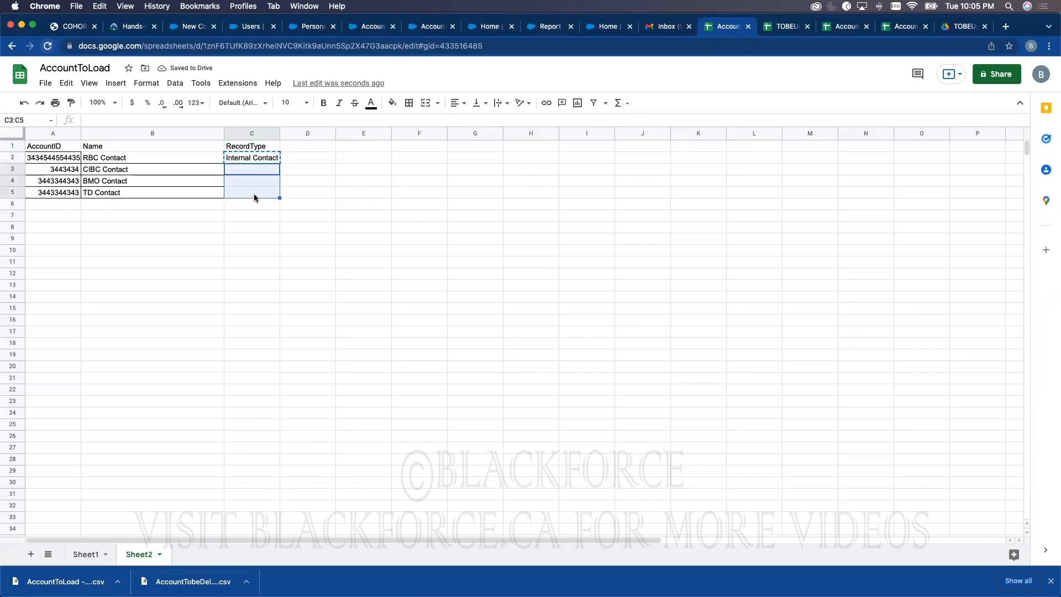
key(ctrl+v)
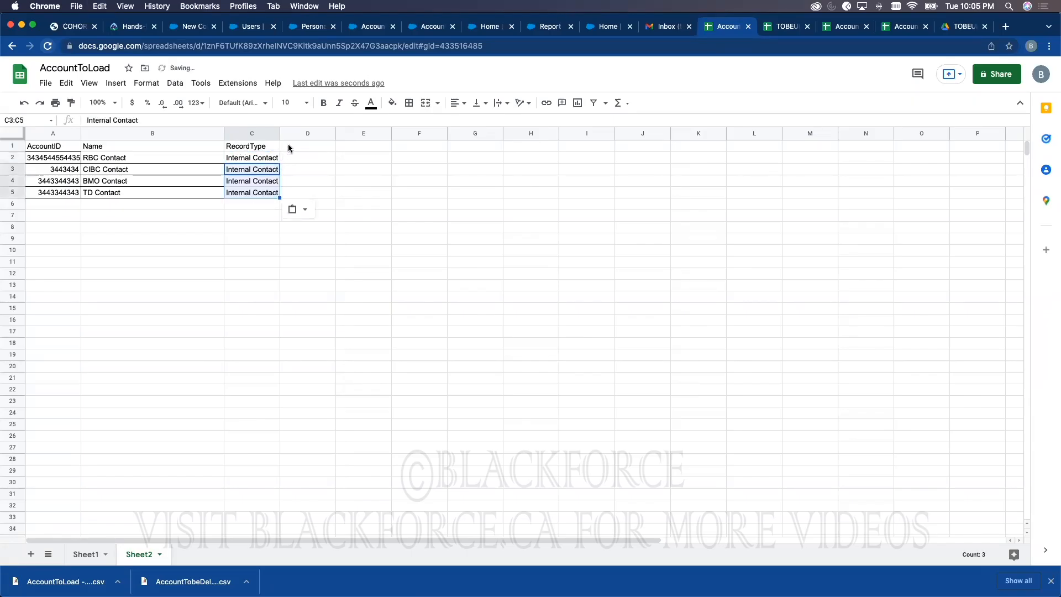
Step: Add a Last Name column with last names for the RBC, CIBC, BMO and TD contacts
click(287, 147)
text(Last Name)
key(Return)
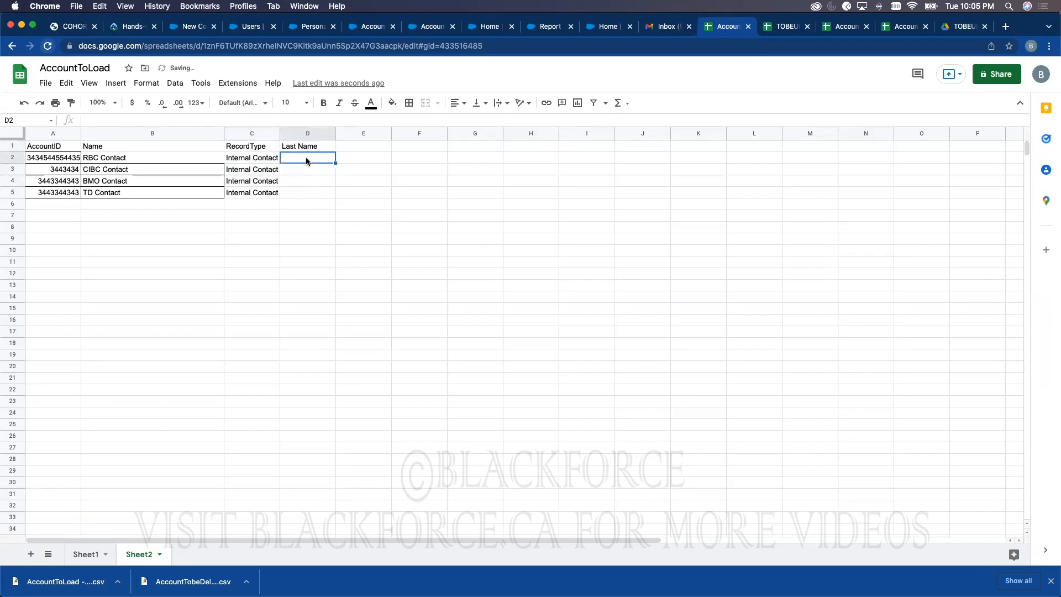
text(Olajid)
key(Return)
text(Bab)
key(Return)
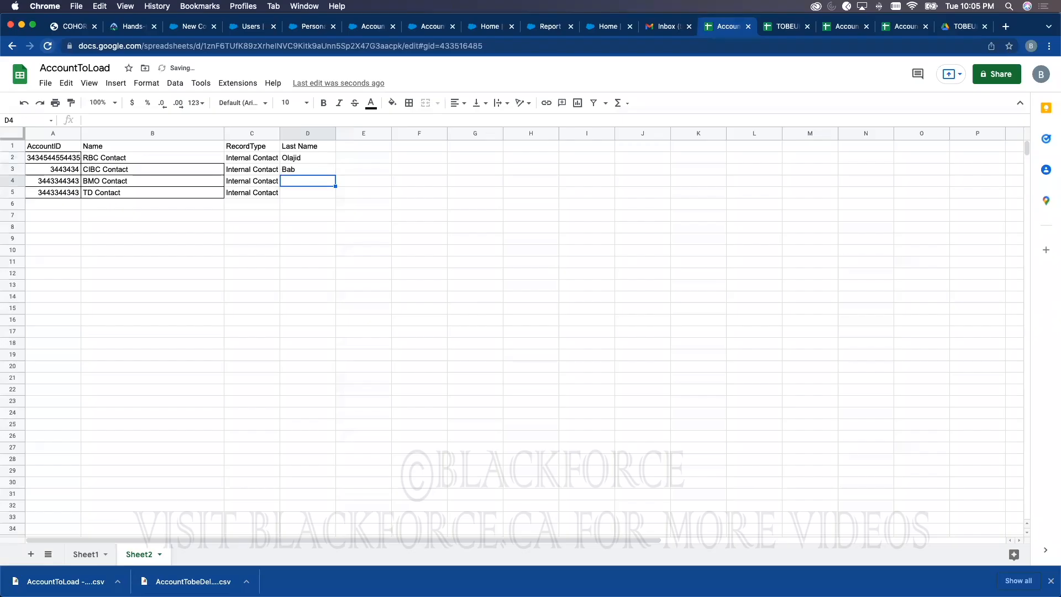
text(John)
key(Return)
text(D)
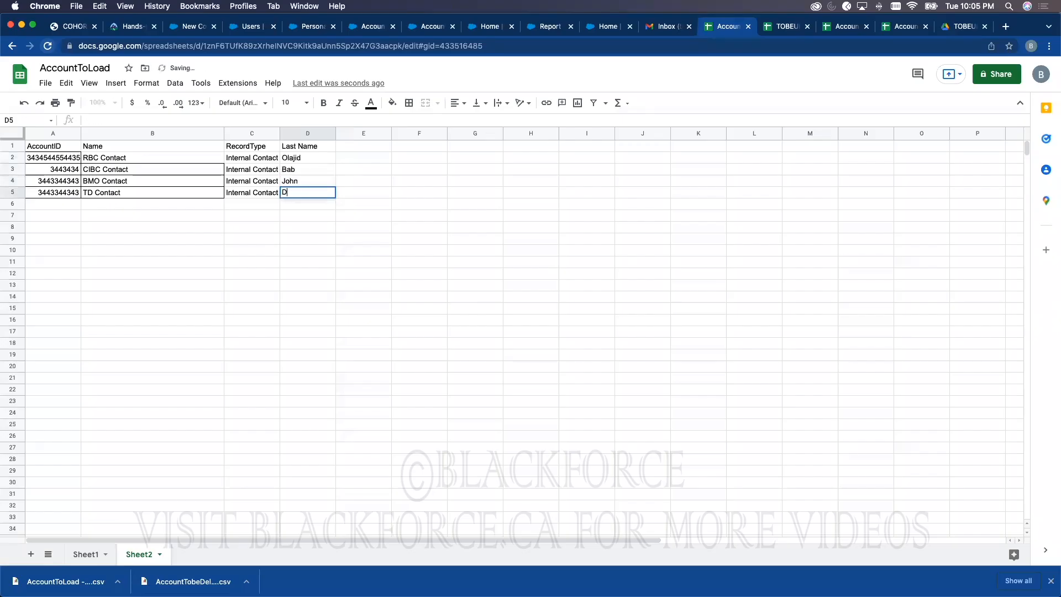
text(oe)
key(BackSpace)
text(oe)
click(395, 221)
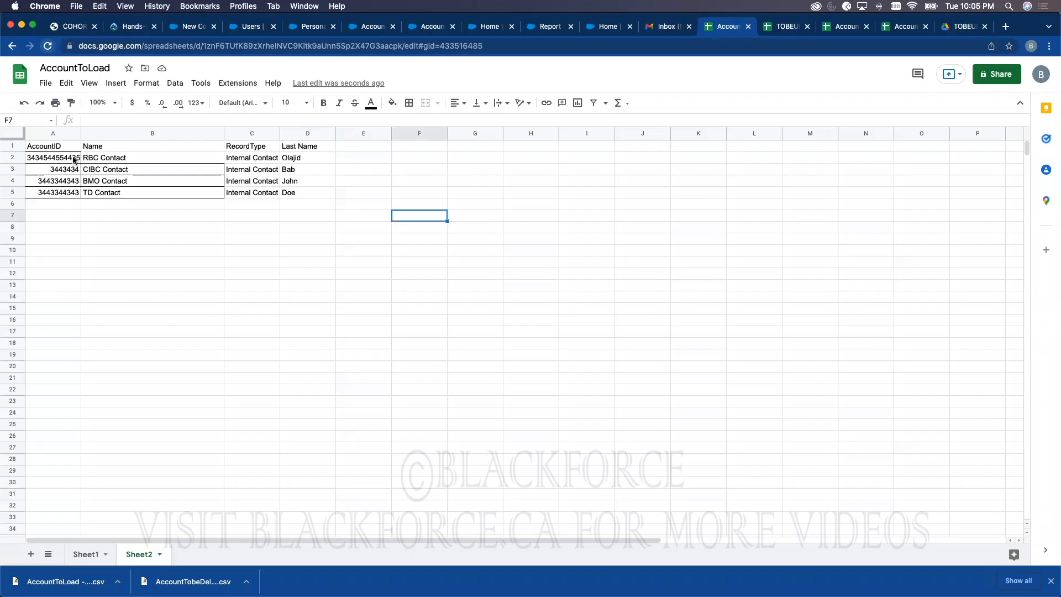
Step: After checking contact record types in Salesforce, hide Sheet1 so only the contact sheet remains
click(85, 554)
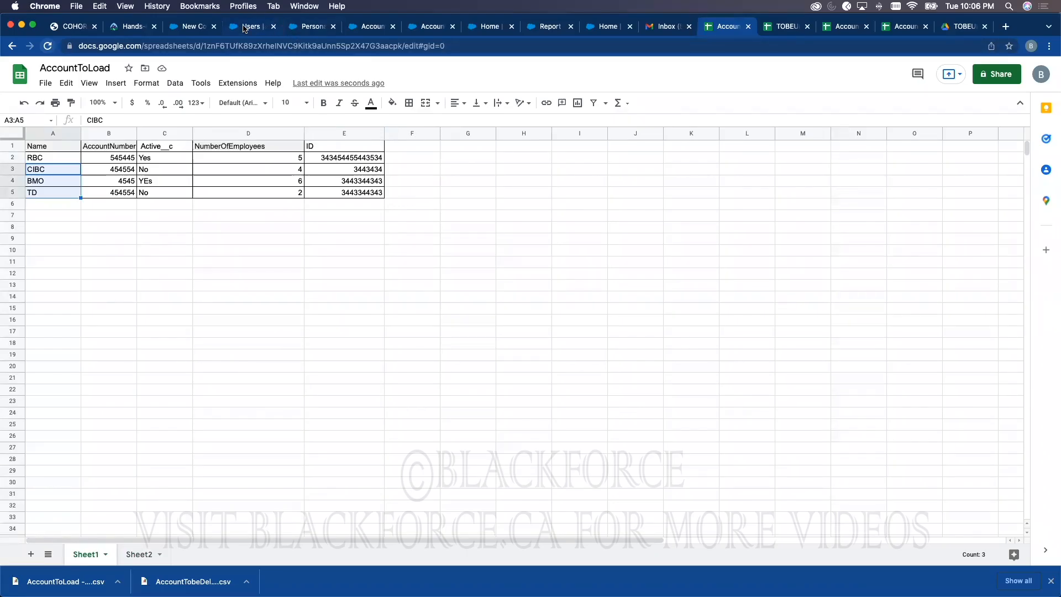
click(201, 26)
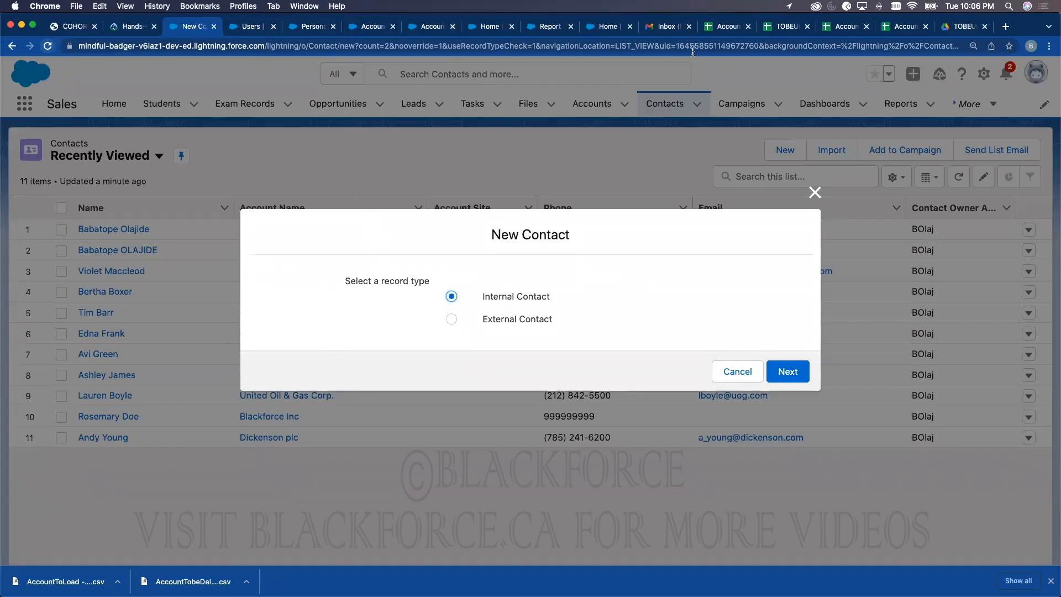
click(723, 25)
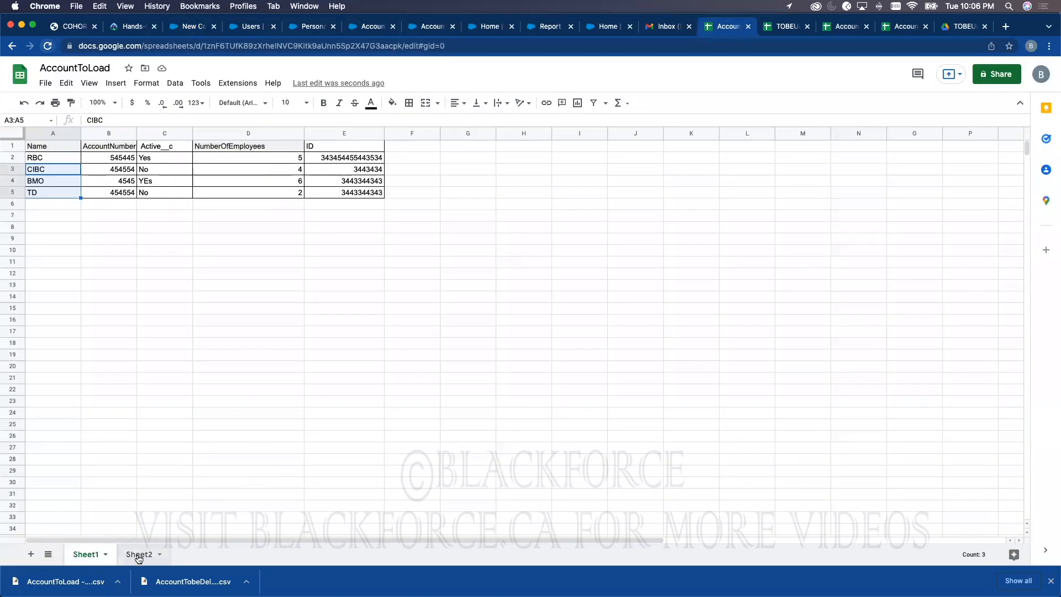
click(132, 555)
right_click(86, 554)
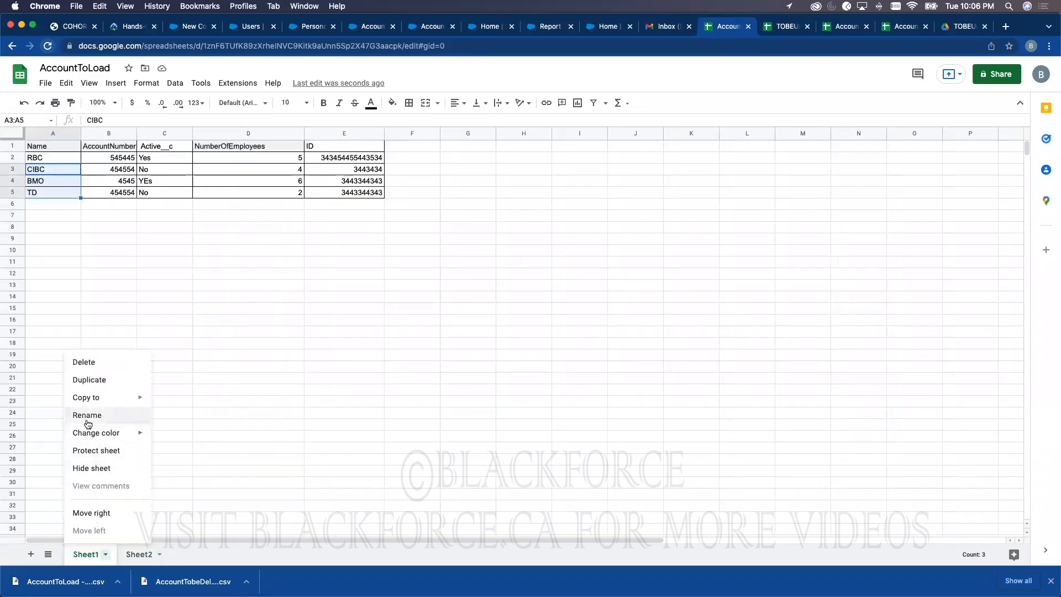
click(88, 468)
Step: Rename the spreadsheet to 'COntactToBeLoaded'
click(55, 68)
text(COntact)
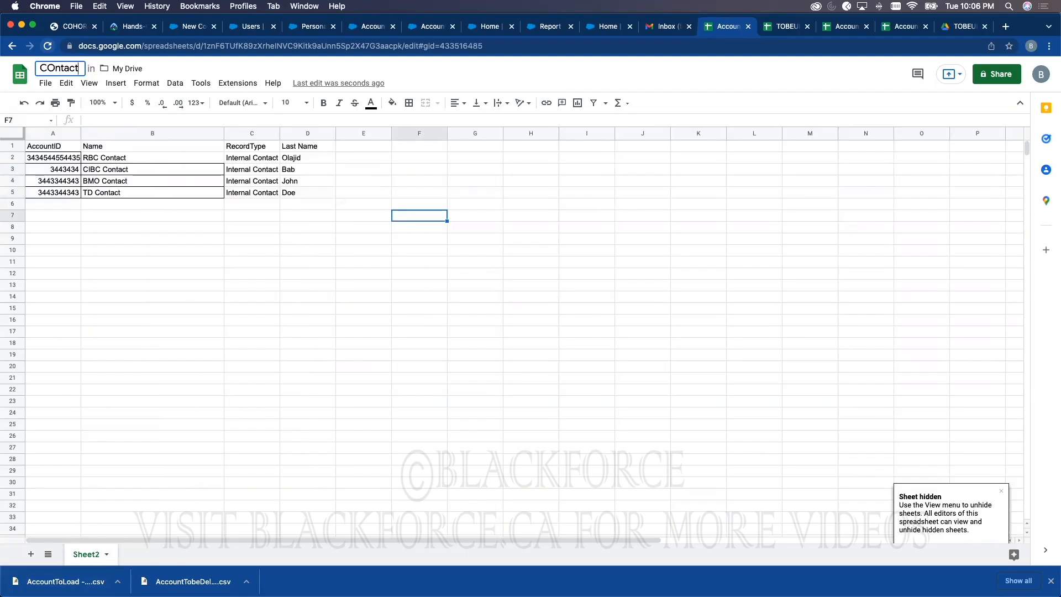
text(ToBe)
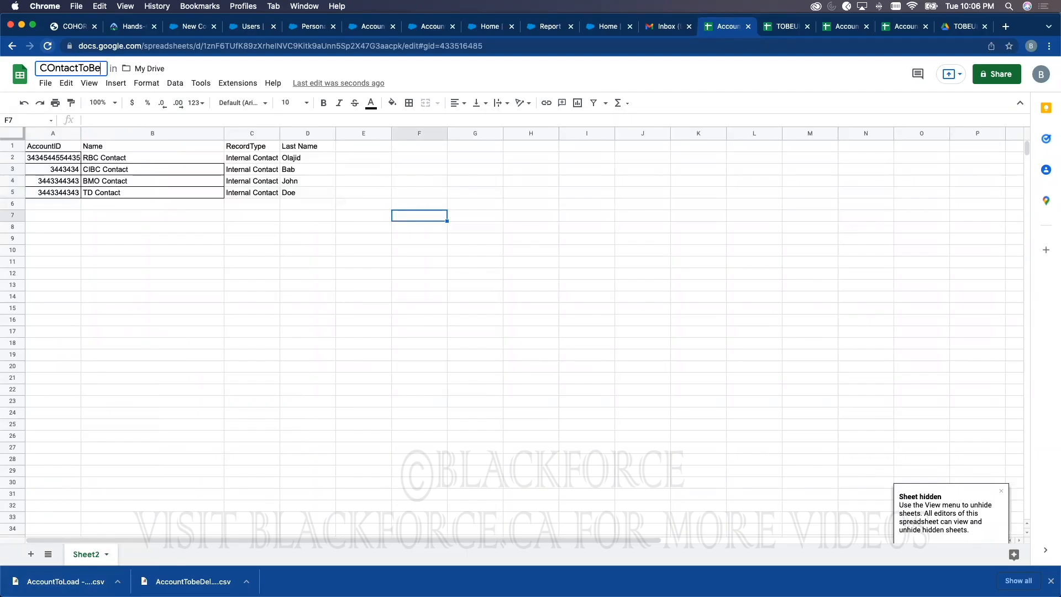
text(Loaded)
click(252, 250)
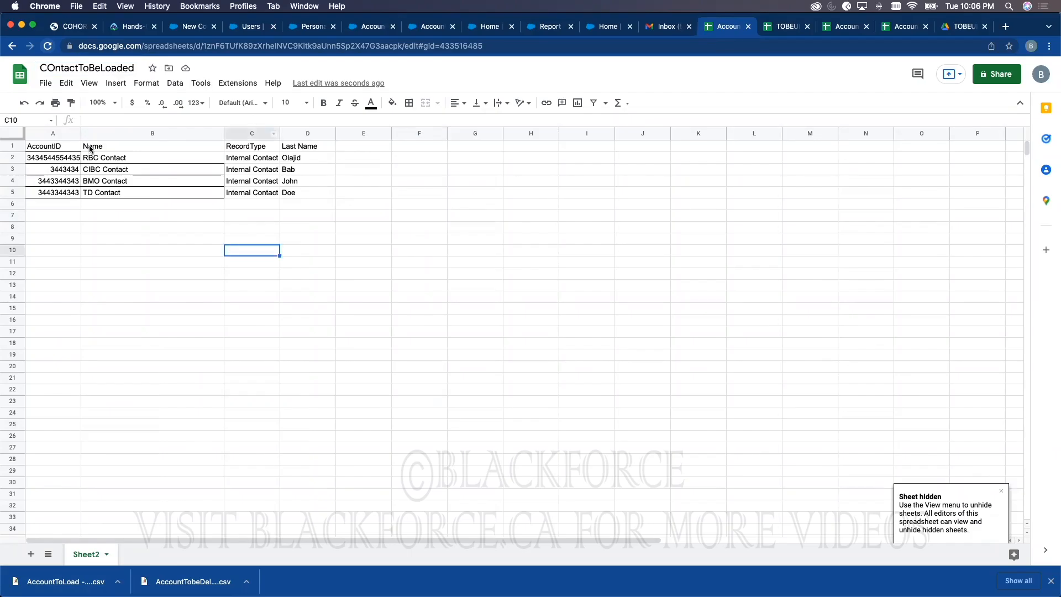
Step: Download the contact sheet as a Comma Separated Values (.csv) file
click(45, 83)
mouse_move(127, 218)
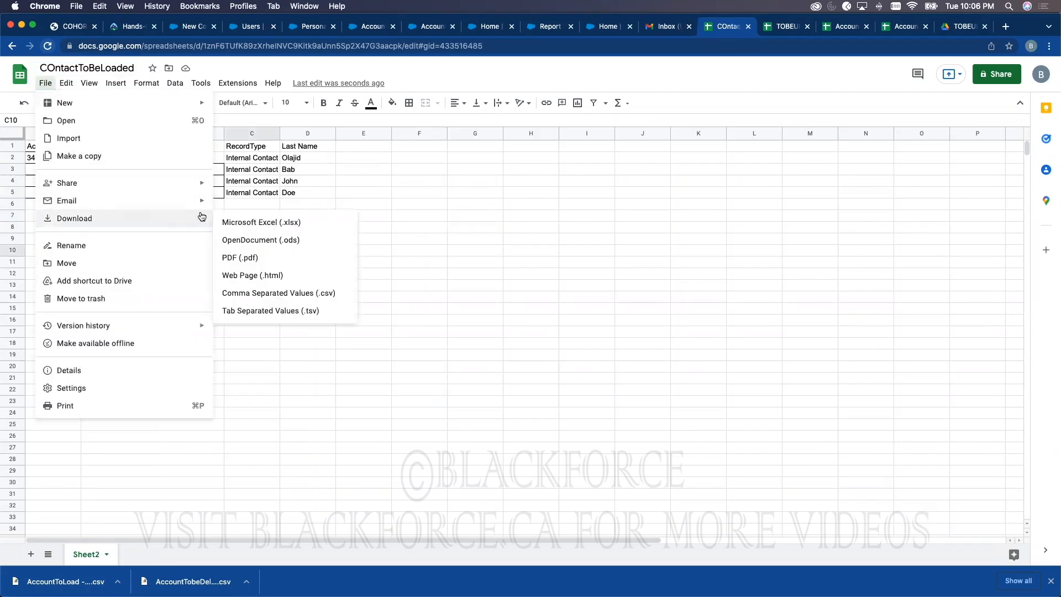
click(247, 293)
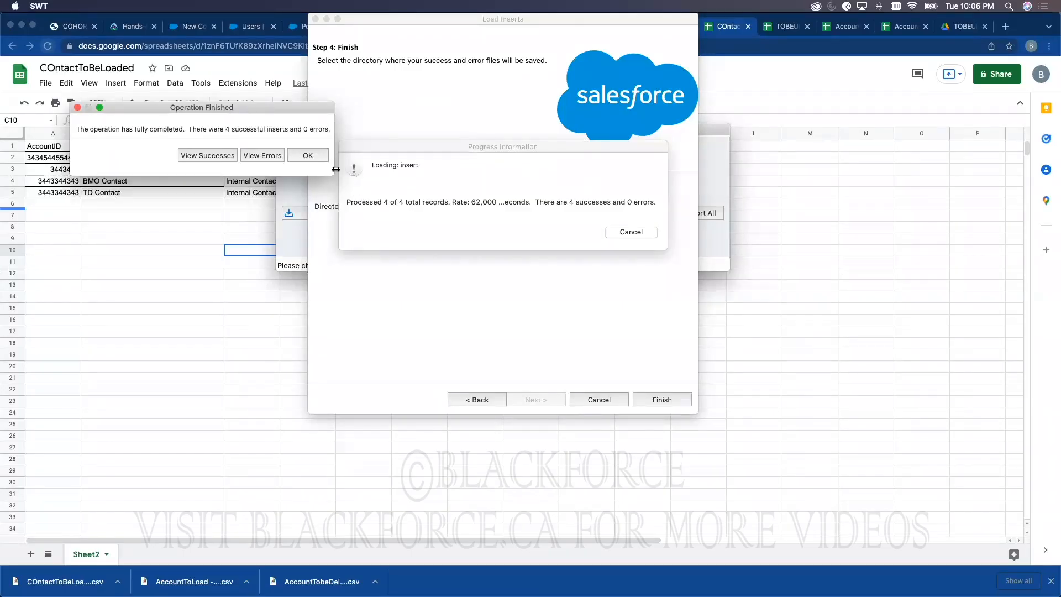
click(308, 155)
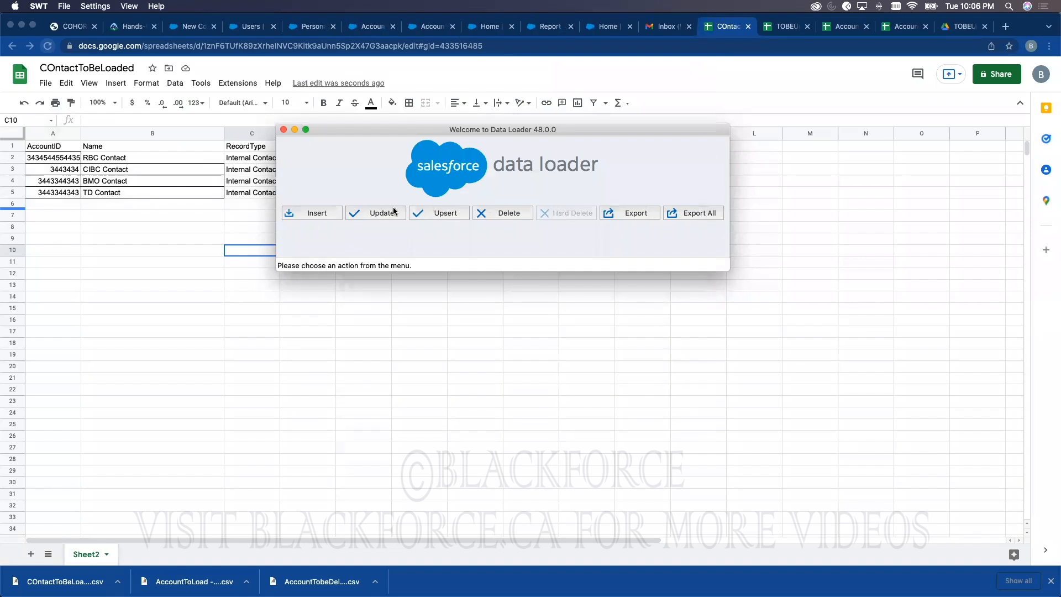
Step: Start a Contact upsert from COntactToBeLoaded - Sheet2.csv and acknowledge the 4 initialized records
click(440, 213)
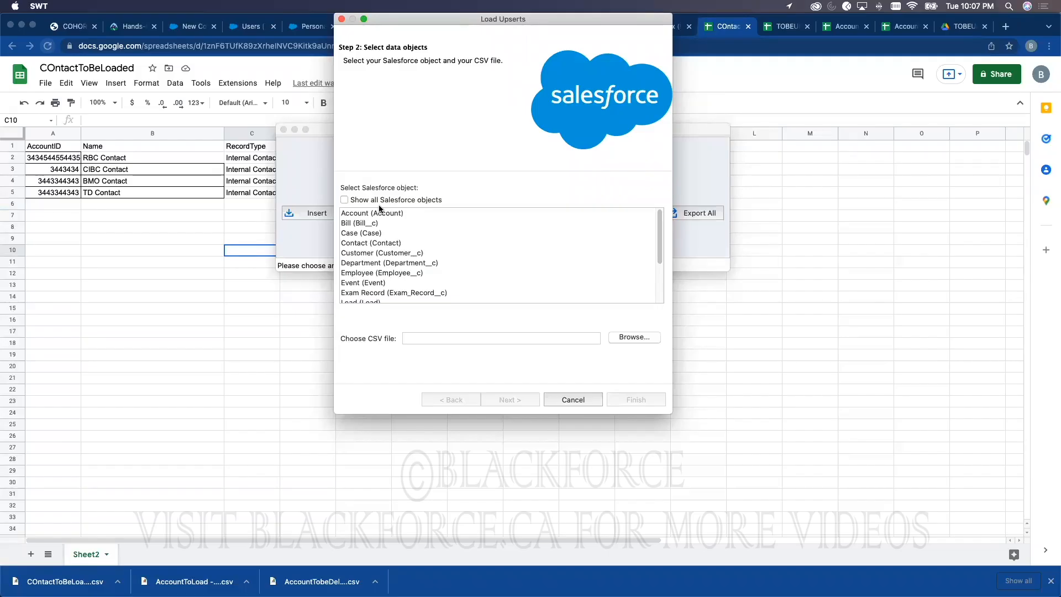
click(361, 245)
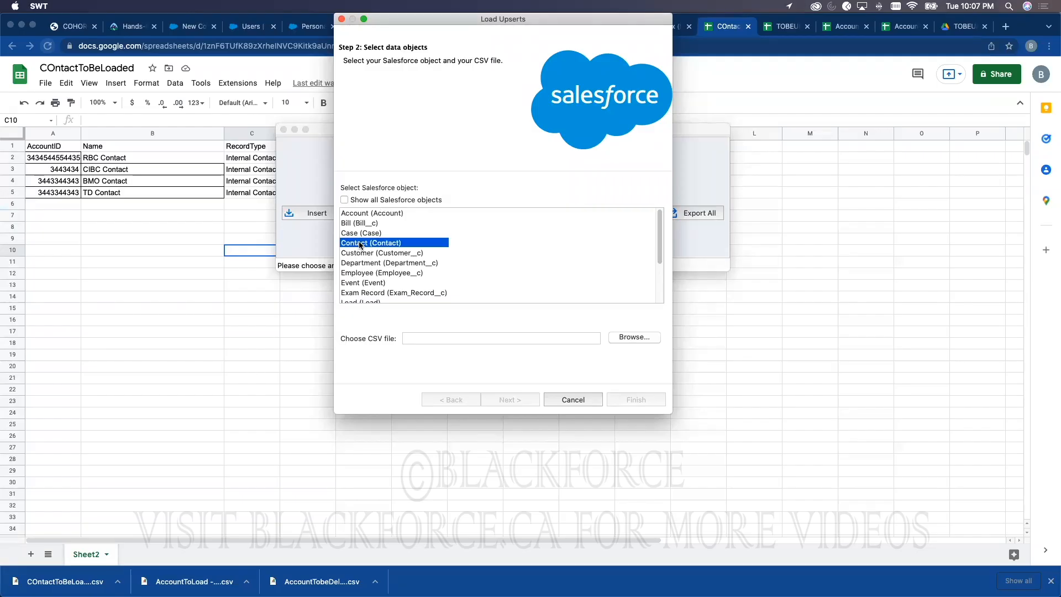
click(626, 338)
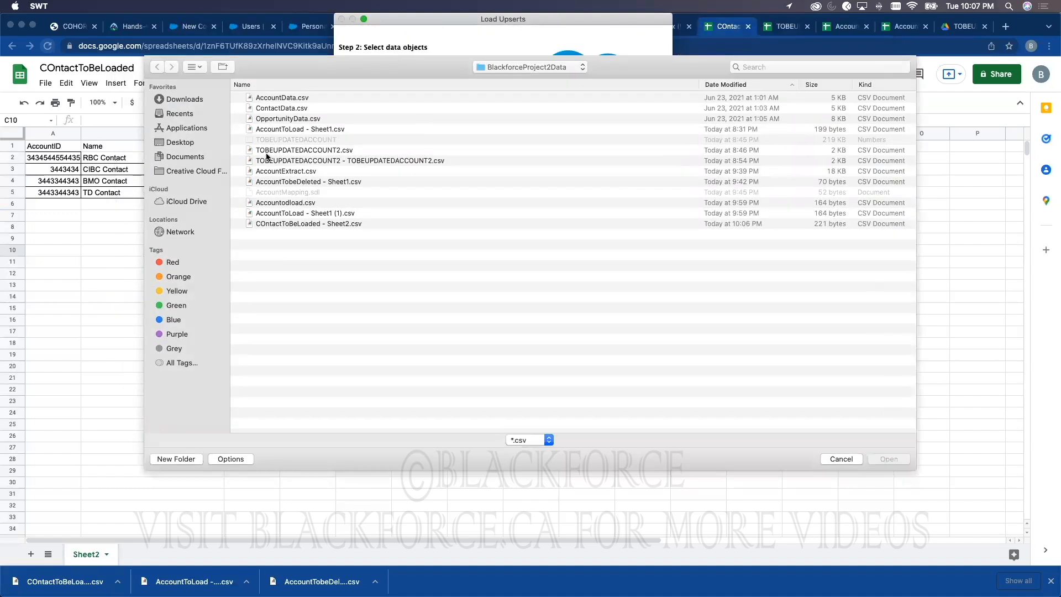
double_click(296, 224)
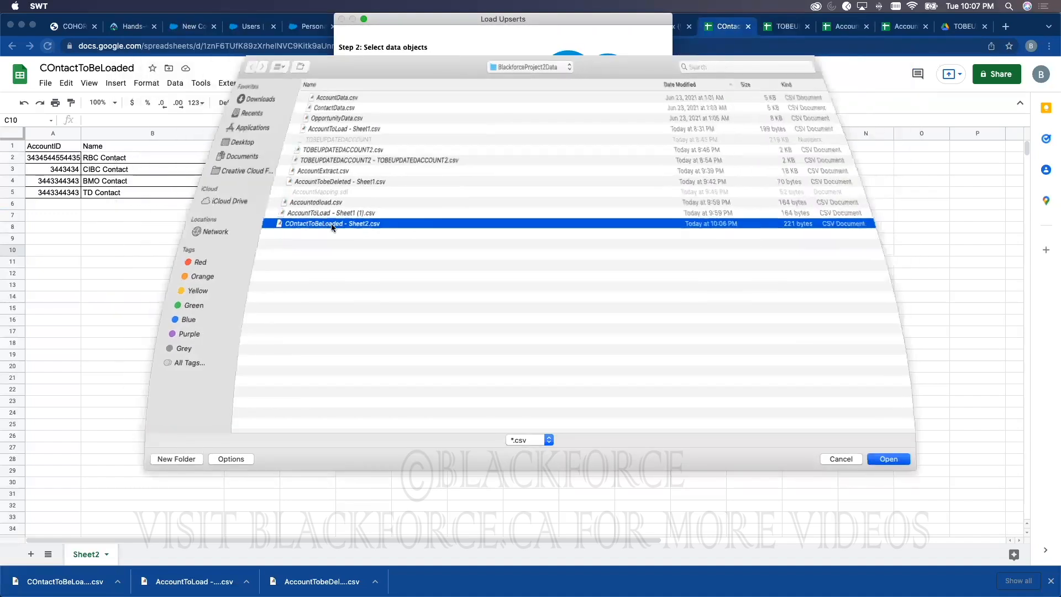
click(510, 400)
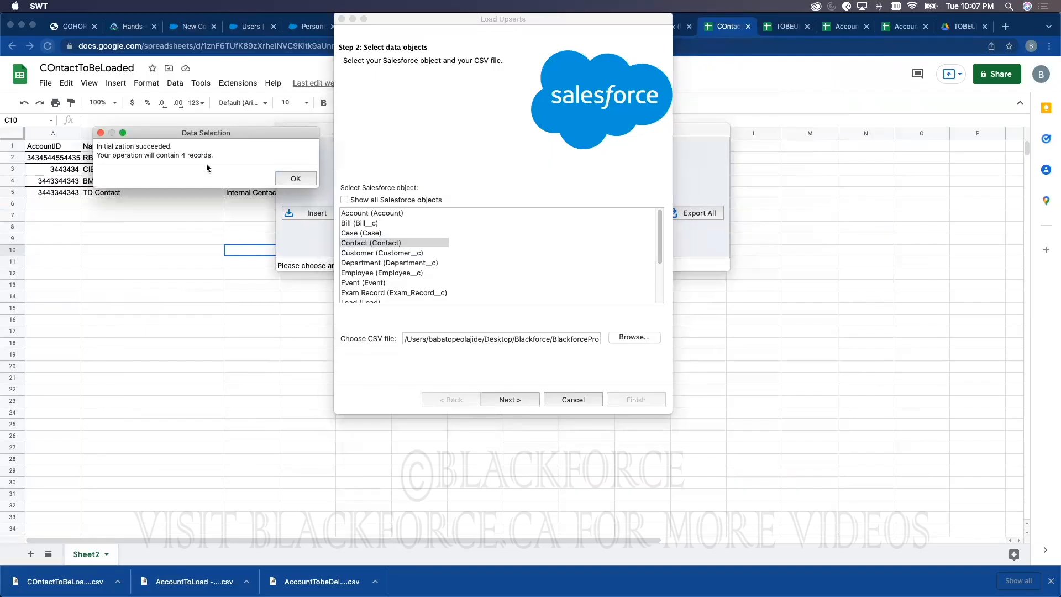
click(294, 179)
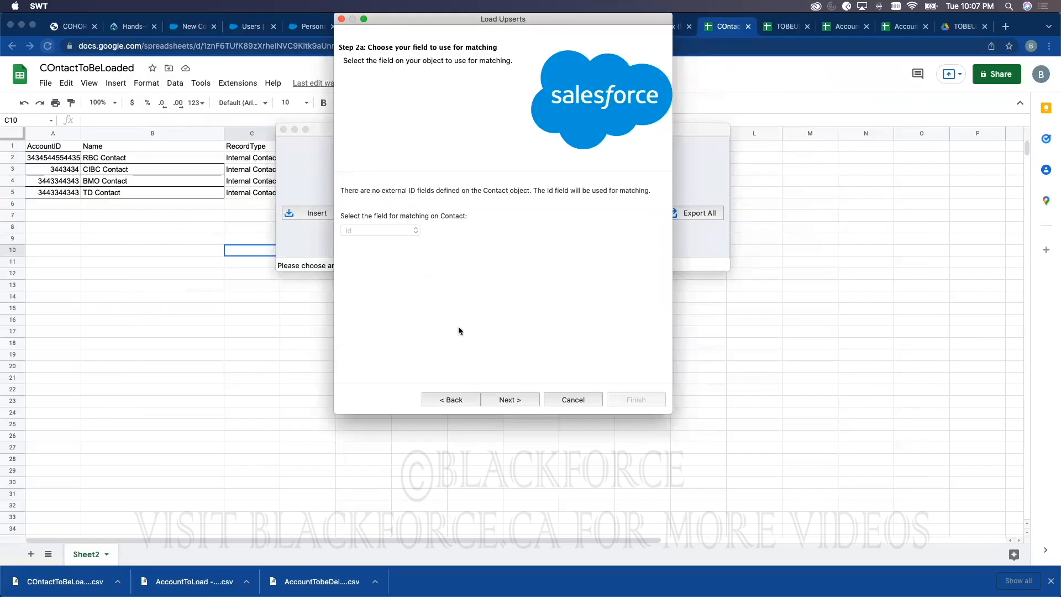
Step: Keep Id as the matching field and match related accounts by AccountExternalID__c
click(493, 400)
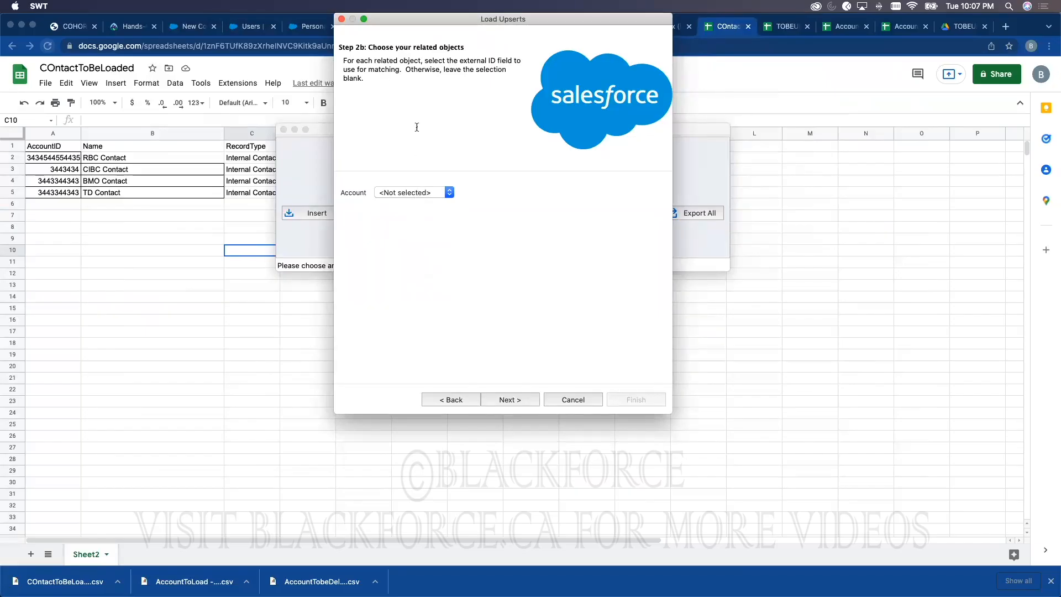
click(406, 193)
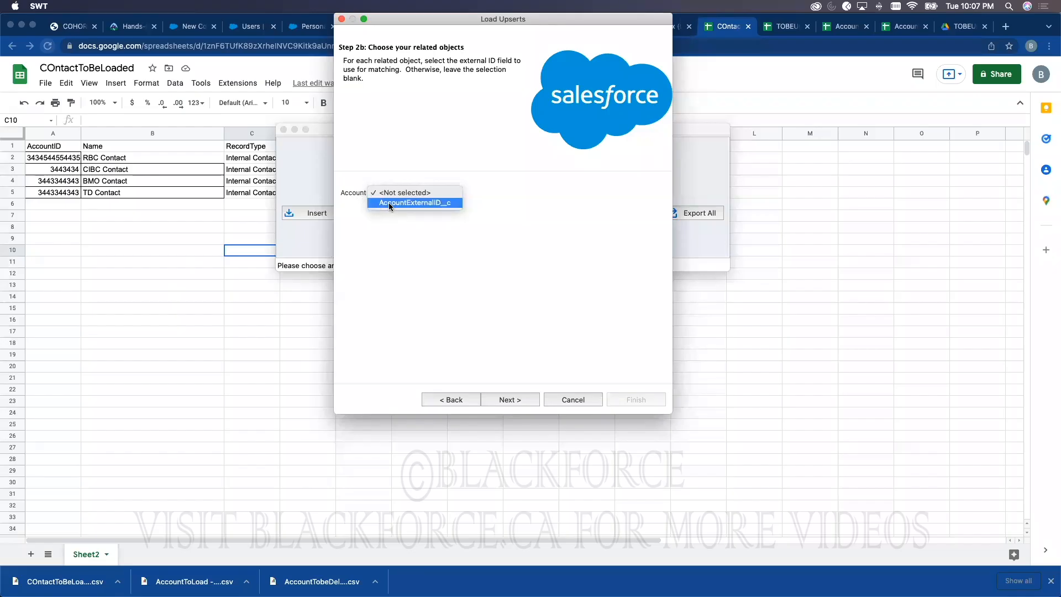
click(390, 204)
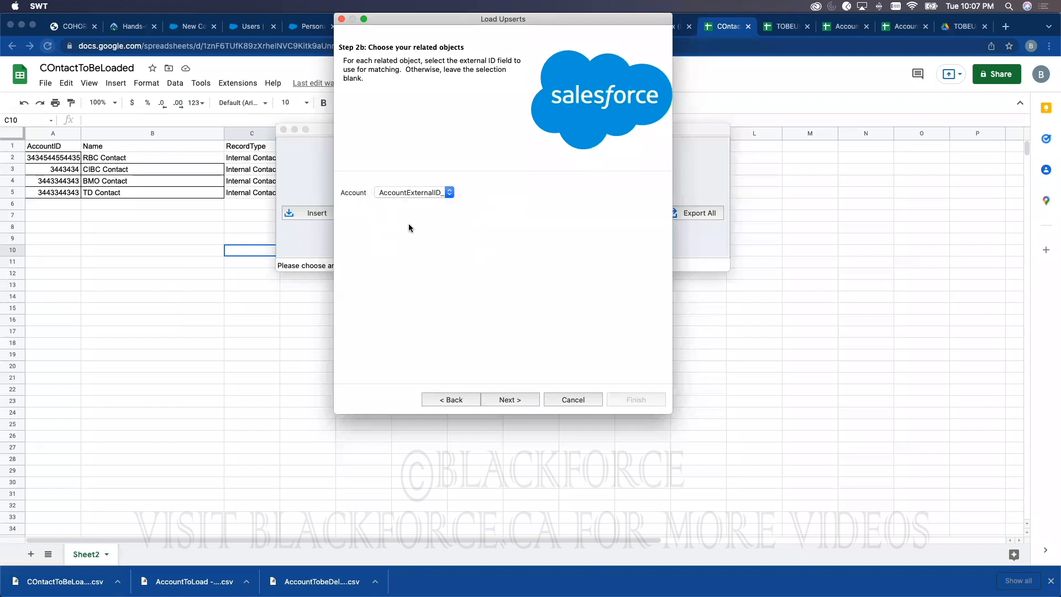
click(506, 400)
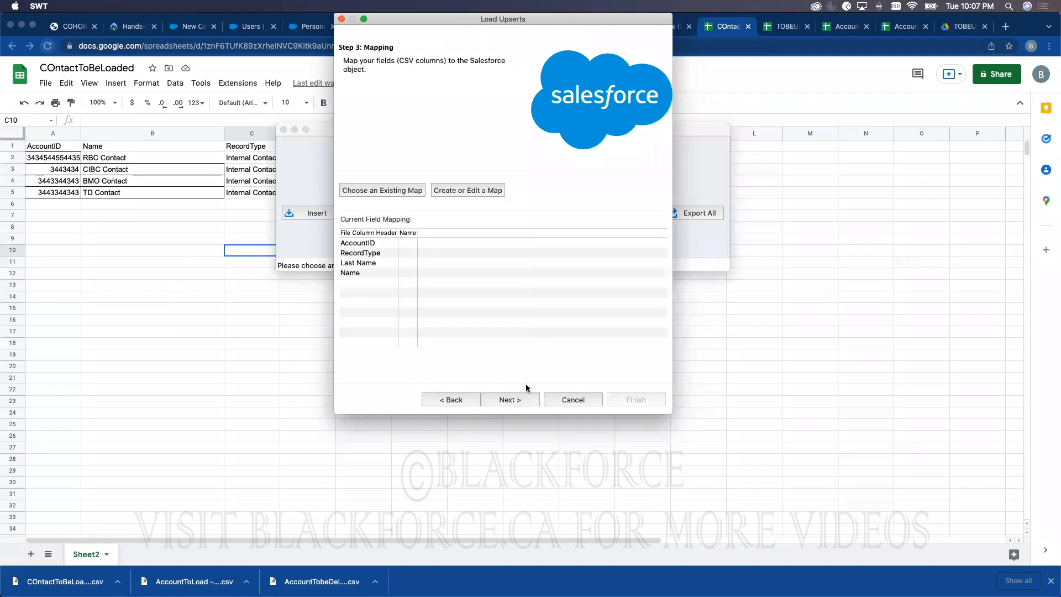
Step: Auto-match fields, then map the AccountID column to Account:AccountExternalID__c
click(461, 193)
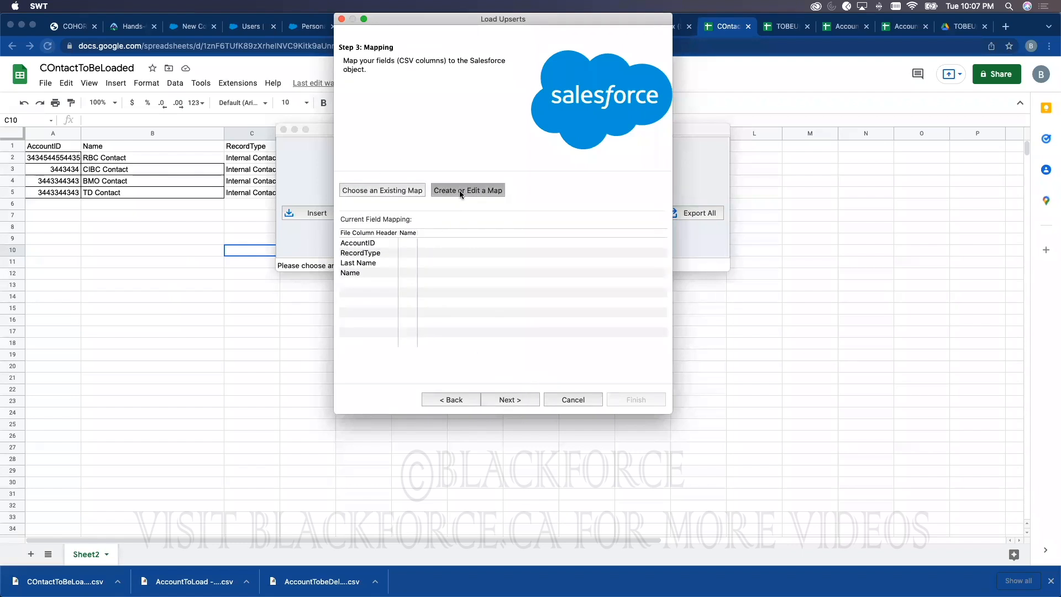
click(234, 177)
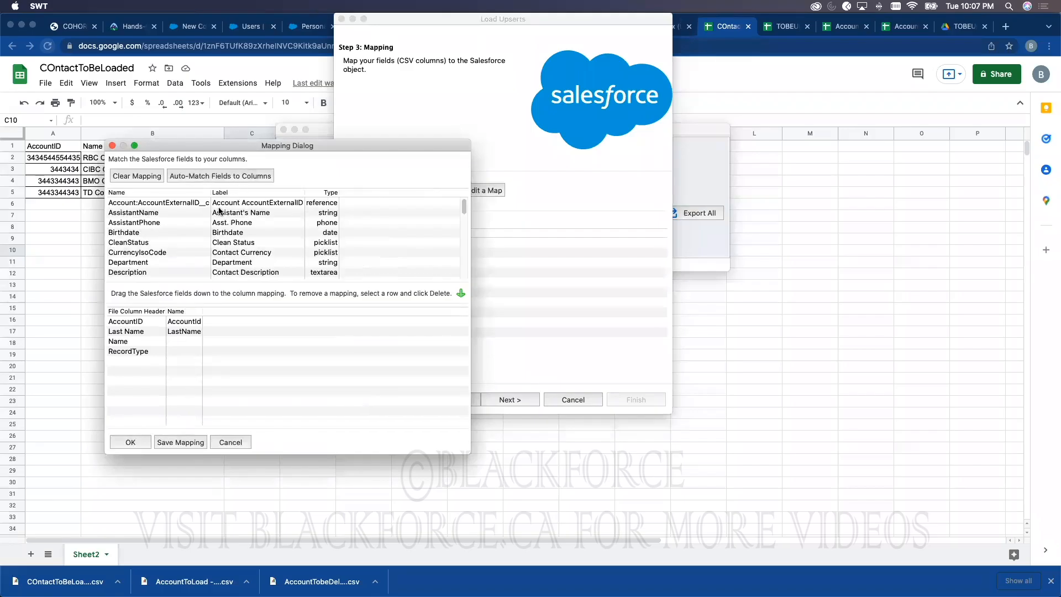
drag(203, 311, 265, 311)
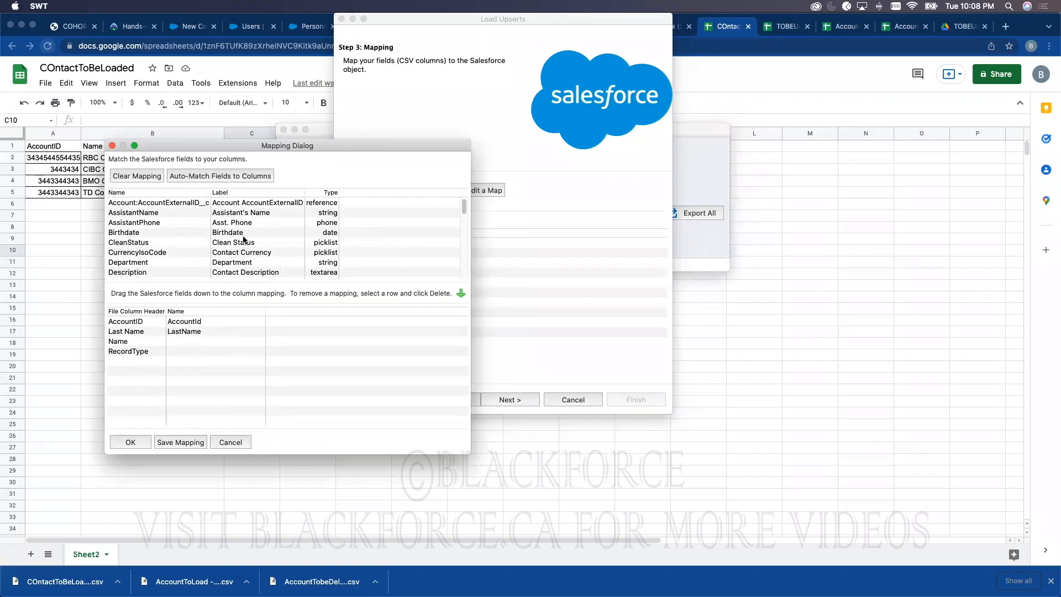
scroll(266, 234, down, 3)
scroll(266, 234, up, 4)
drag(260, 203, 220, 320)
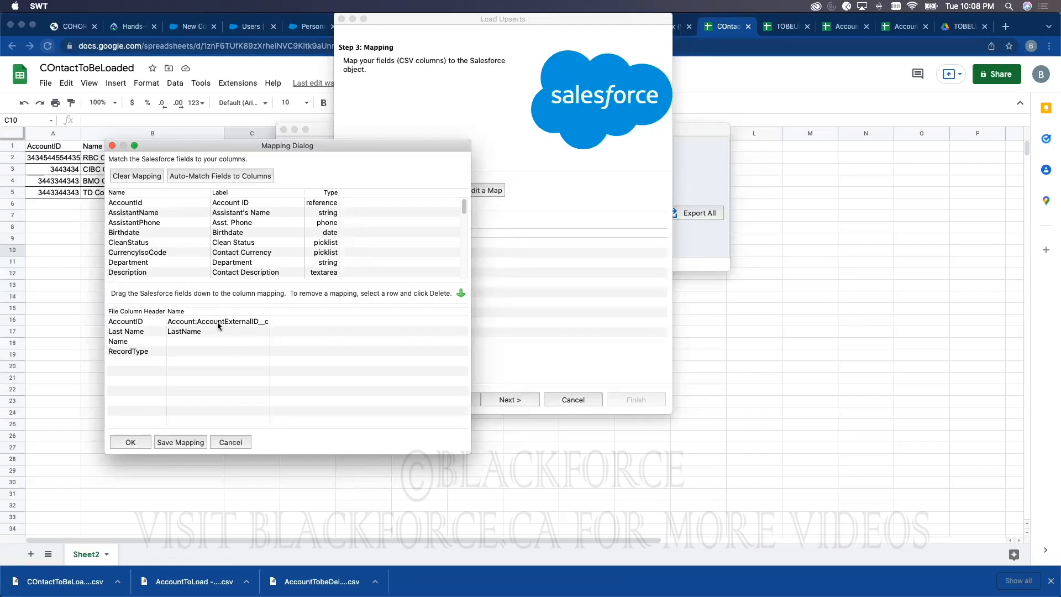
Step: Map the Name column to FirstName and review the completed field mapping
click(182, 341)
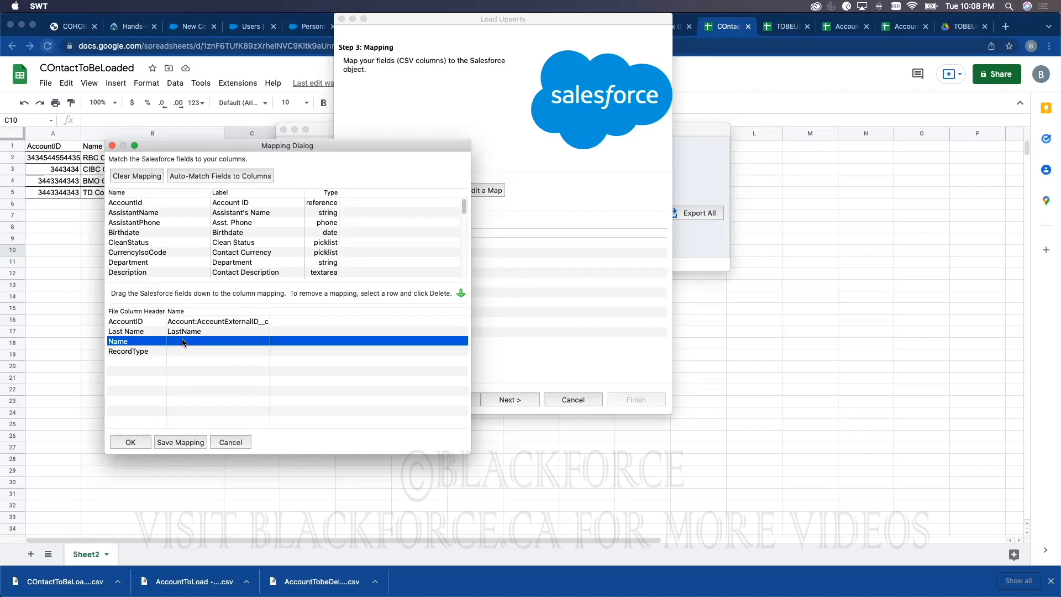
scroll(256, 252, down, 5)
scroll(256, 253, down, 10)
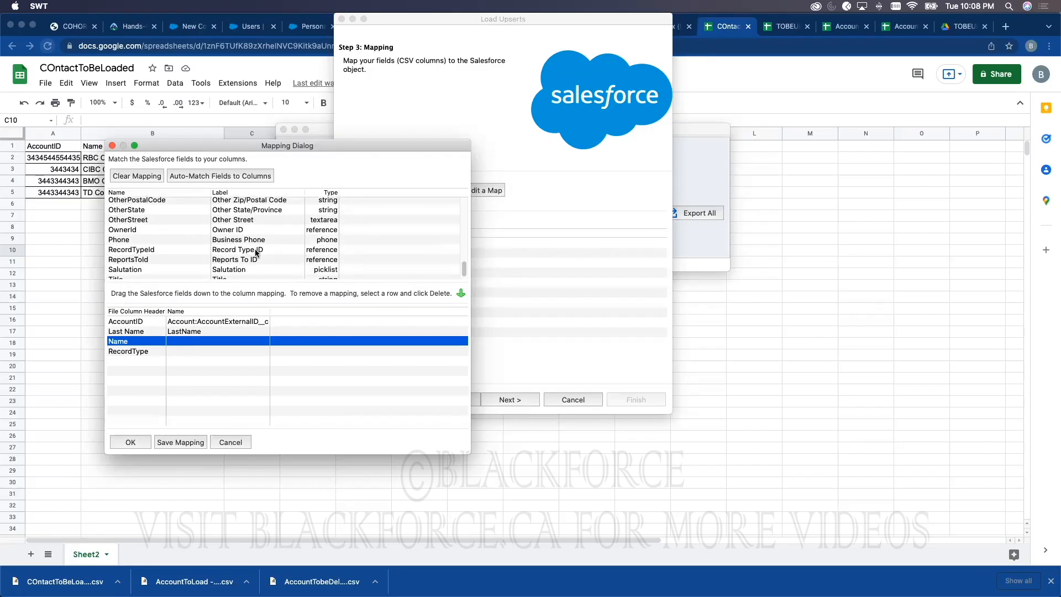
scroll(256, 253, up, 5)
scroll(256, 252, up, 6)
scroll(257, 252, up, 5)
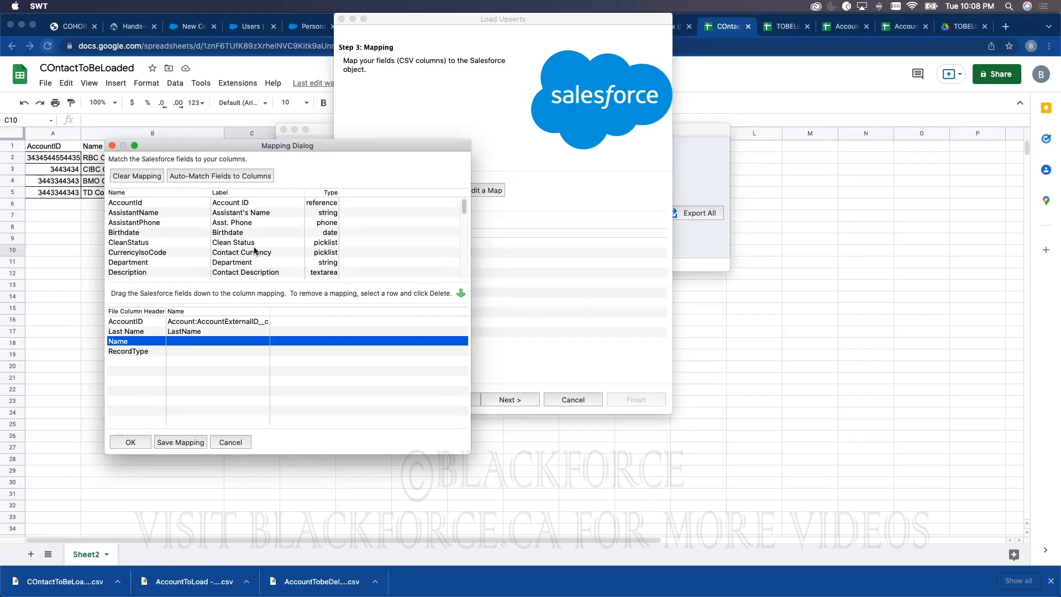
scroll(255, 251, down, 5)
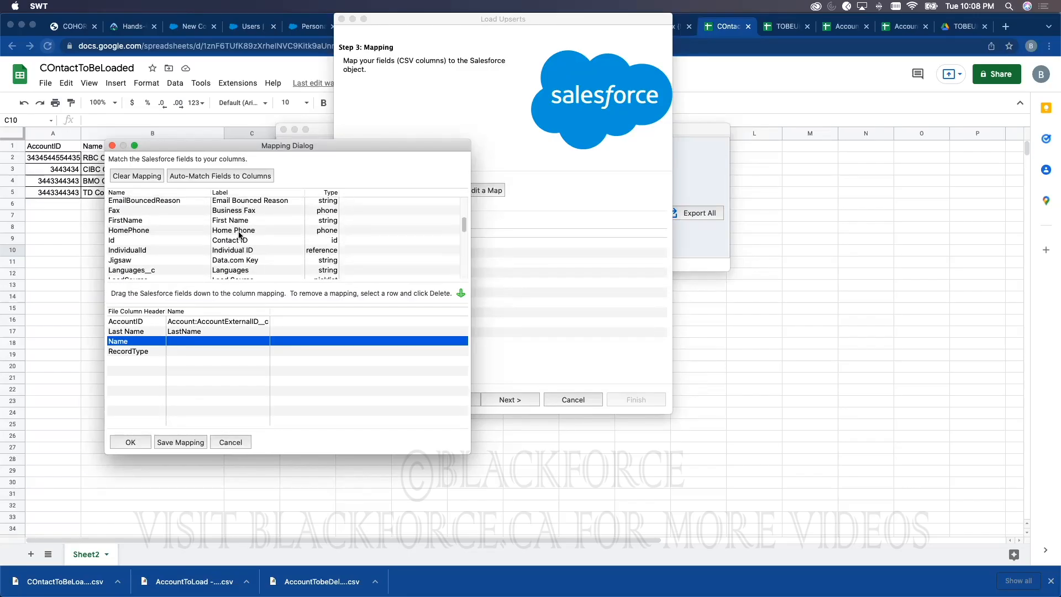
drag(237, 224, 230, 343)
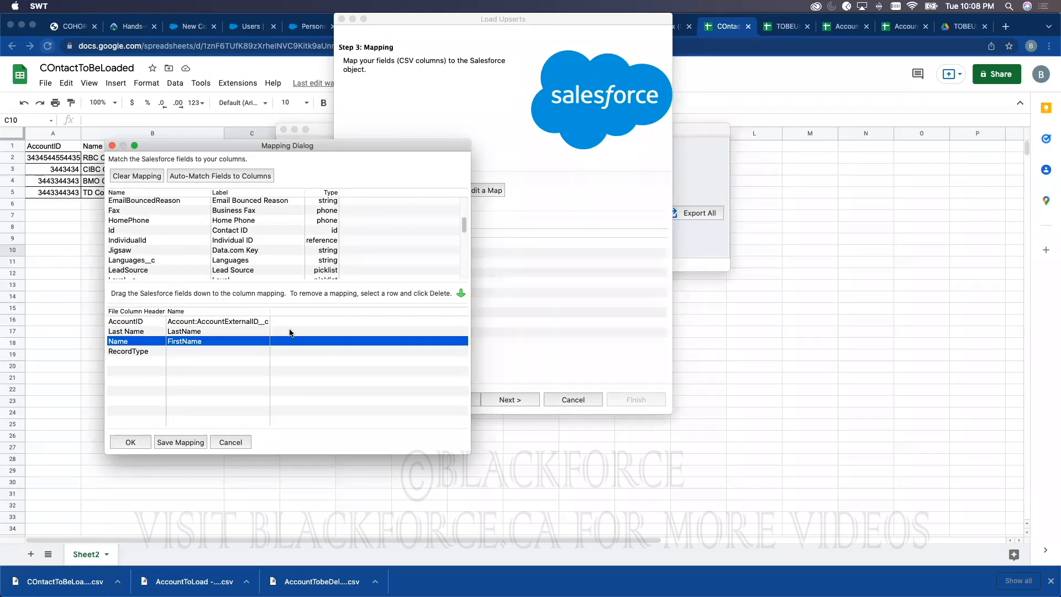
scroll(268, 259, down, 5)
scroll(269, 244, down, 5)
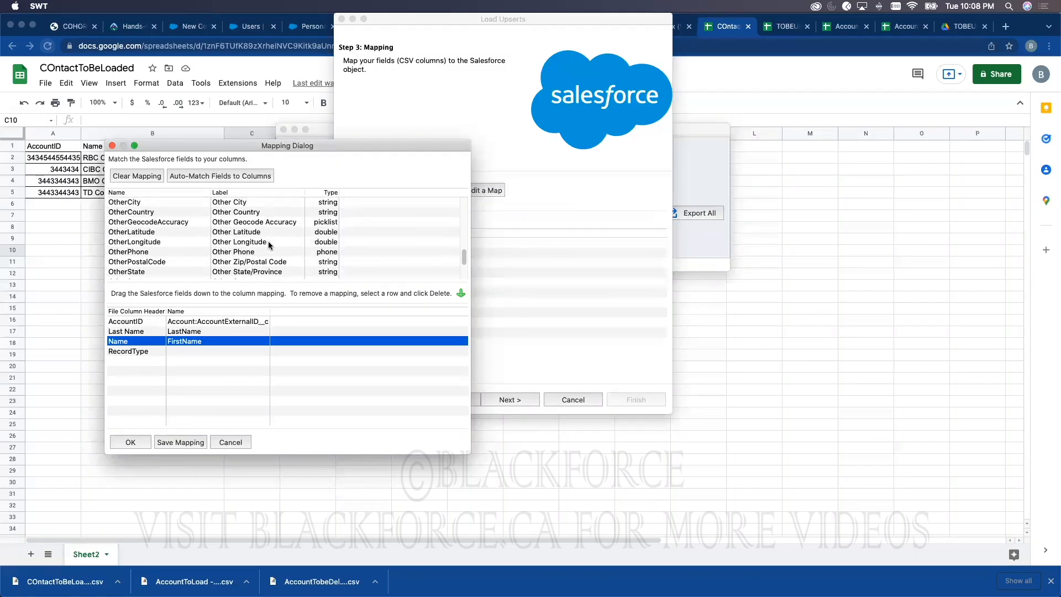
scroll(249, 252, up, 2)
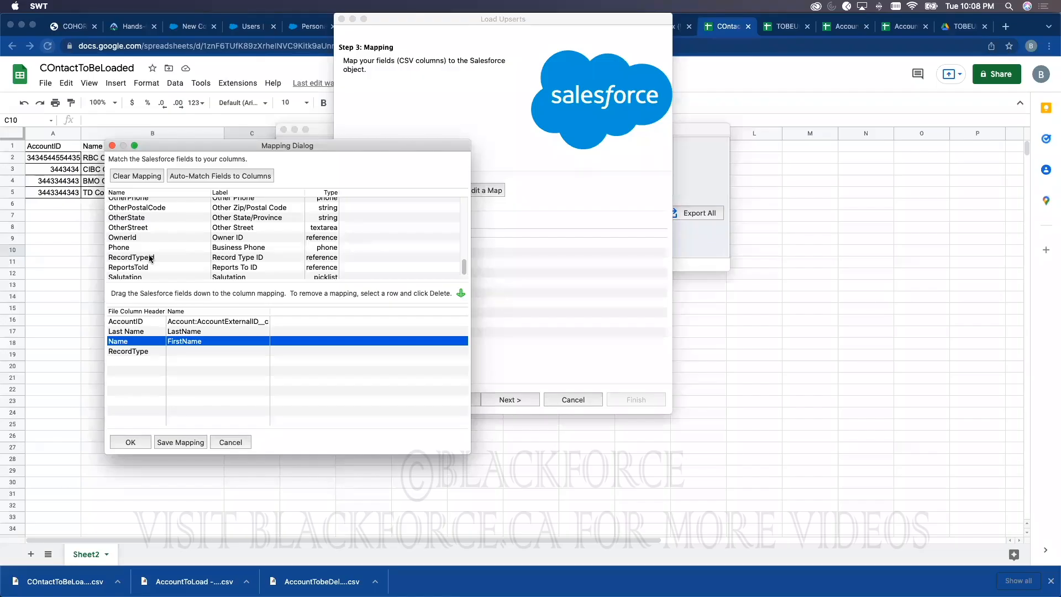
scroll(187, 258, up, 5)
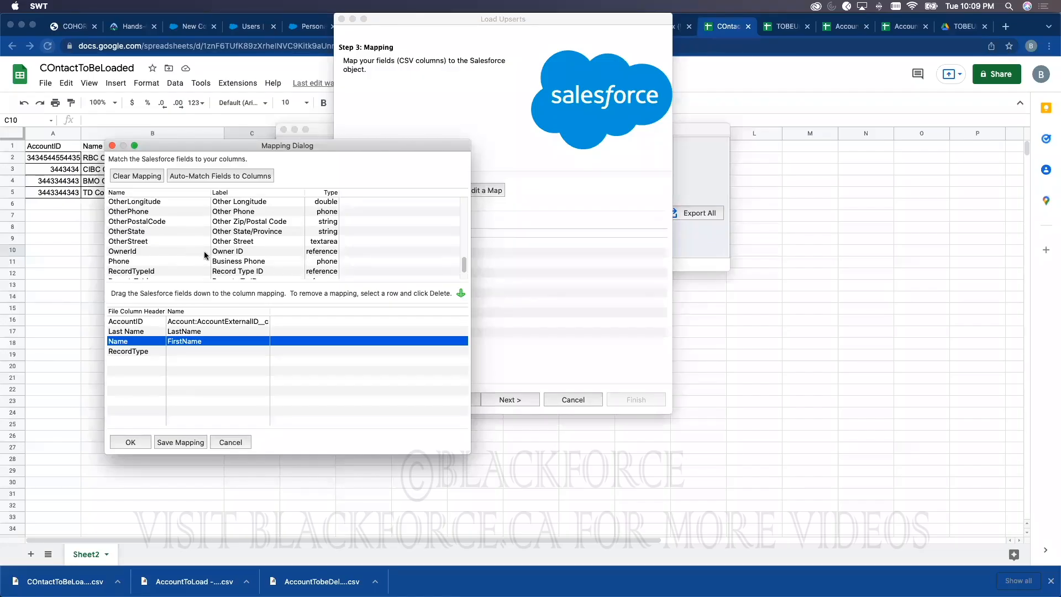
scroll(247, 236, up, 10)
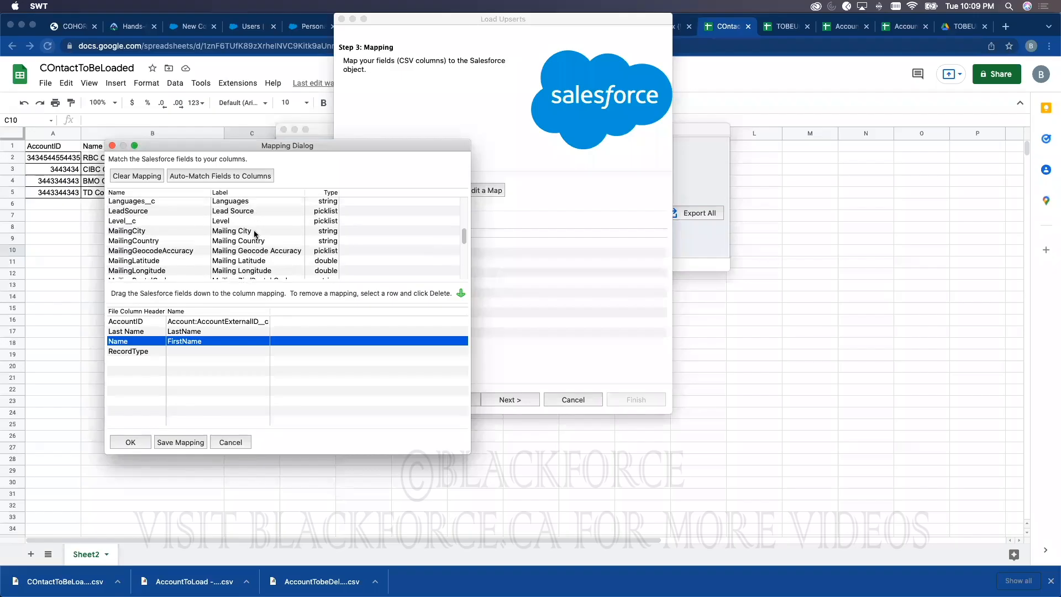
scroll(256, 234, down, 15)
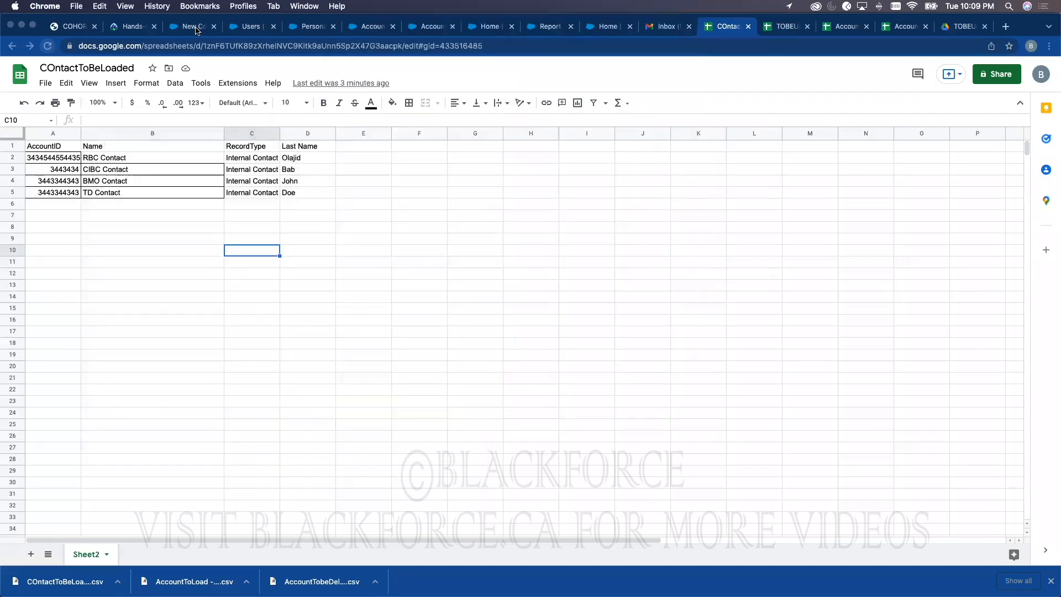
Step: Accept the mapping, keep the DataLoaderResponse results folder, and run the upsert, confirming the warning
click(197, 26)
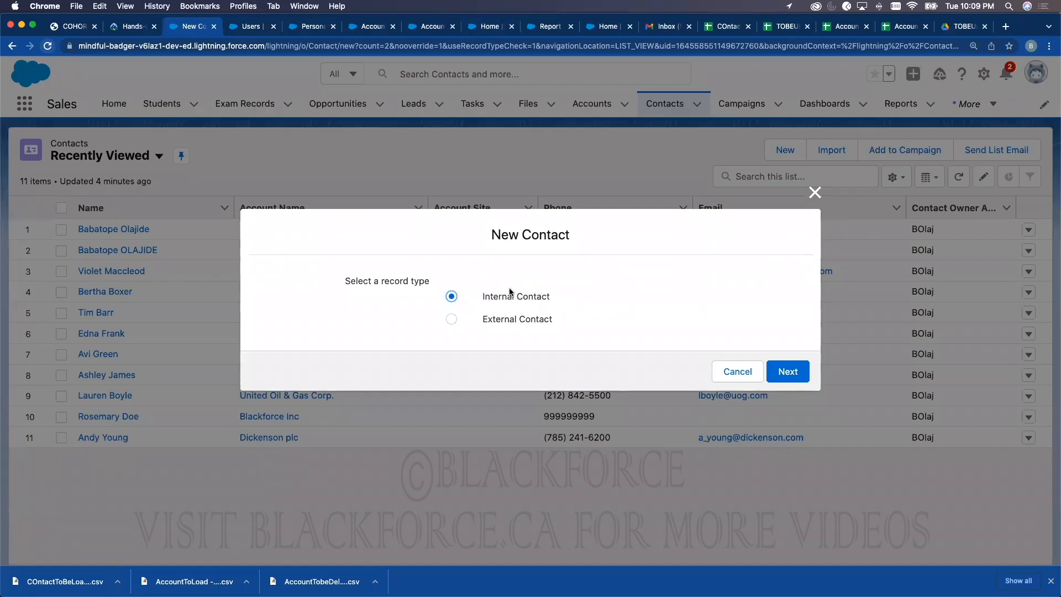
key(ctrl+Up)
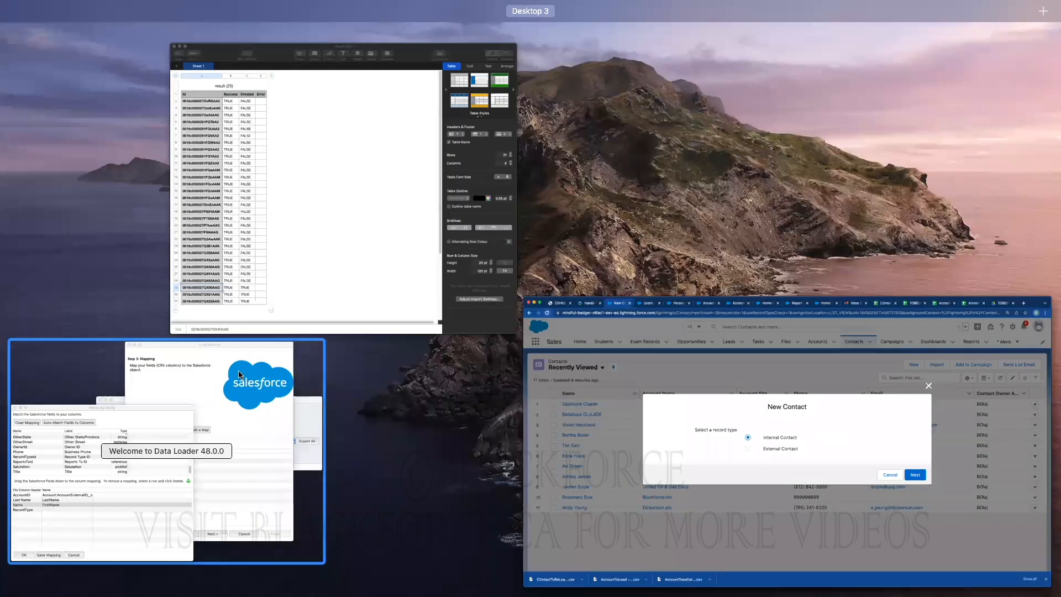
click(275, 350)
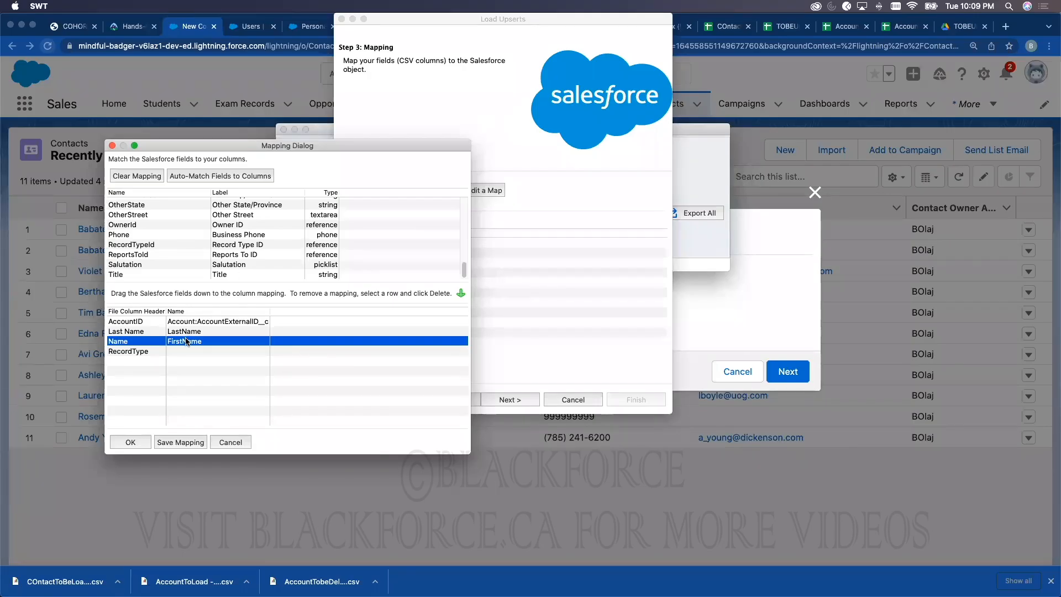
click(131, 441)
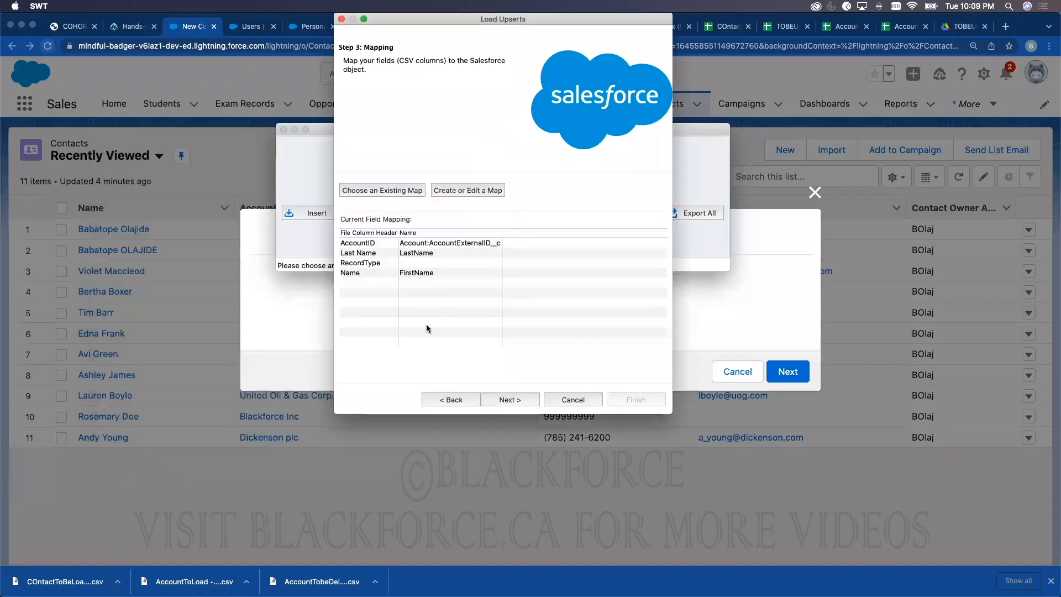
click(510, 400)
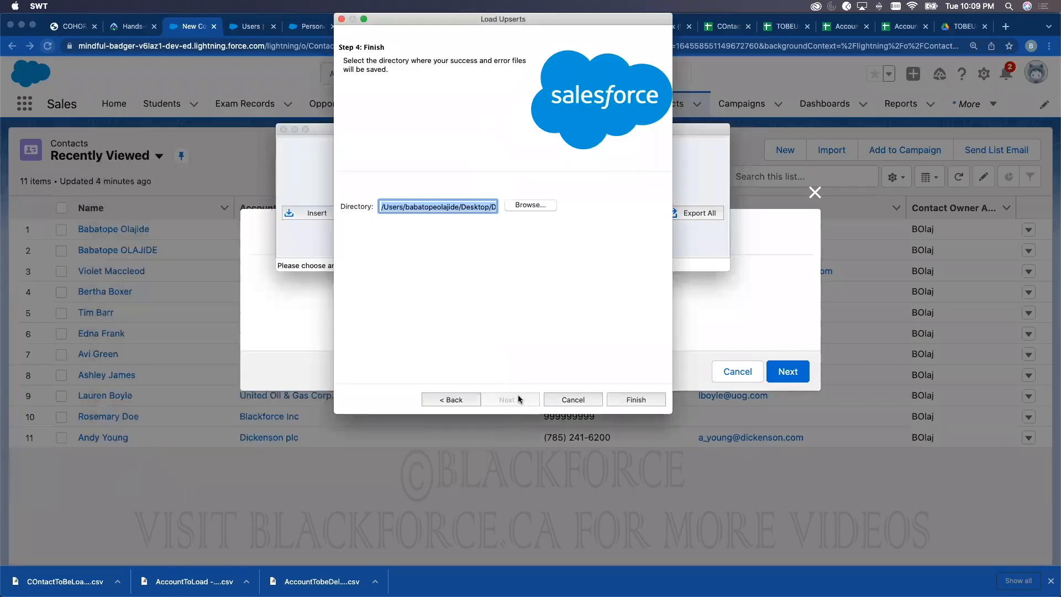
drag(460, 205, 639, 216)
click(462, 209)
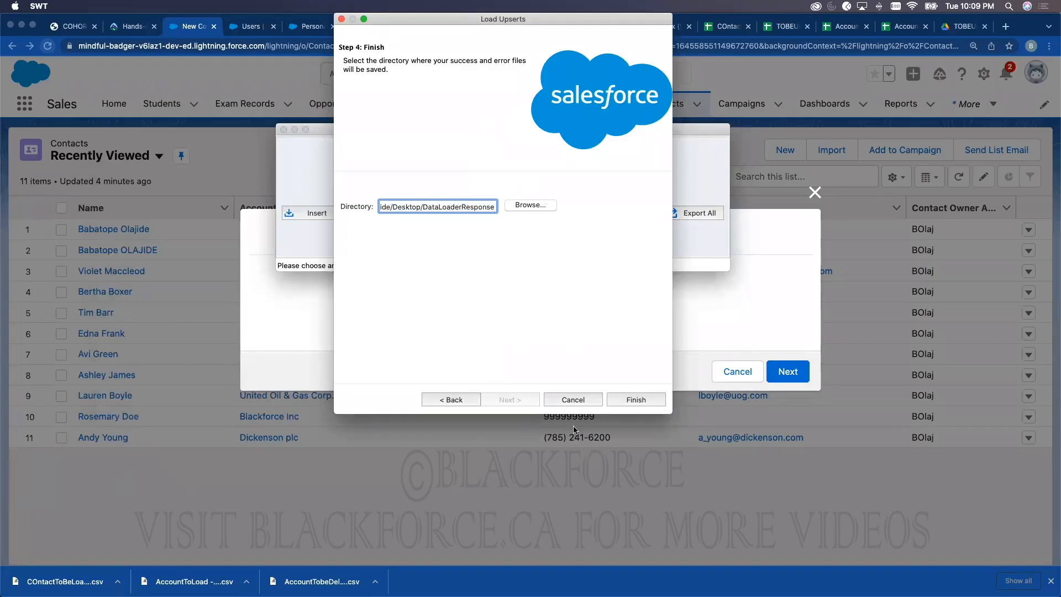
click(634, 401)
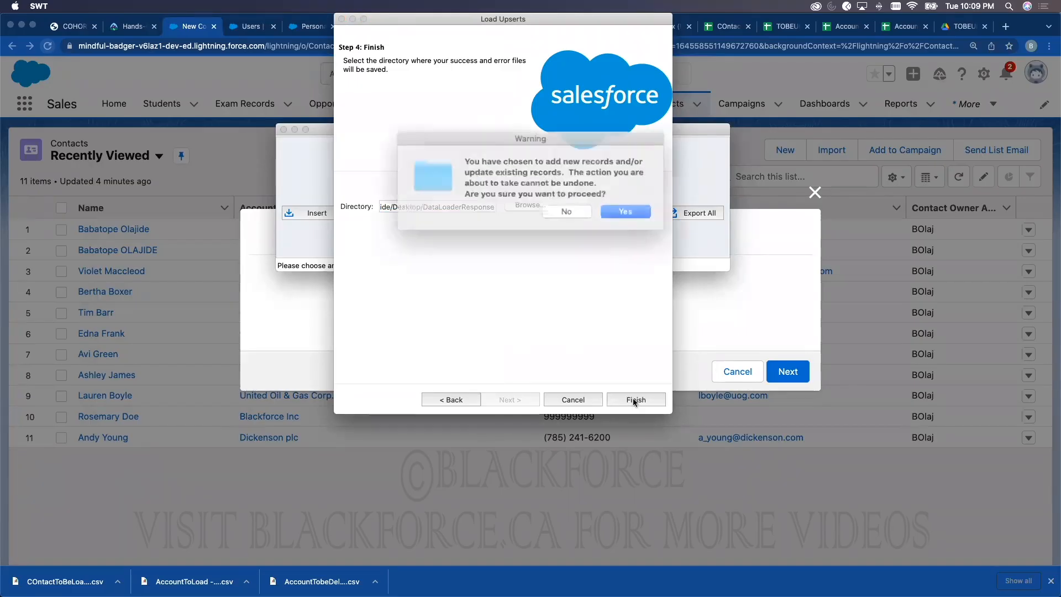
click(611, 211)
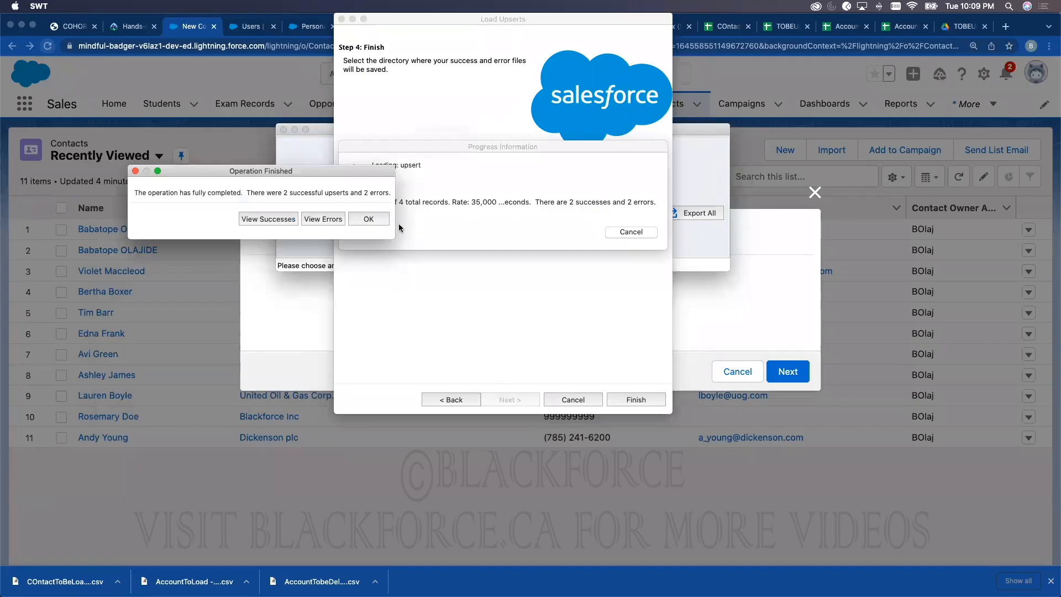
Step: Review the two failed rows' ERROR column showing duplicate account external IDs
click(310, 220)
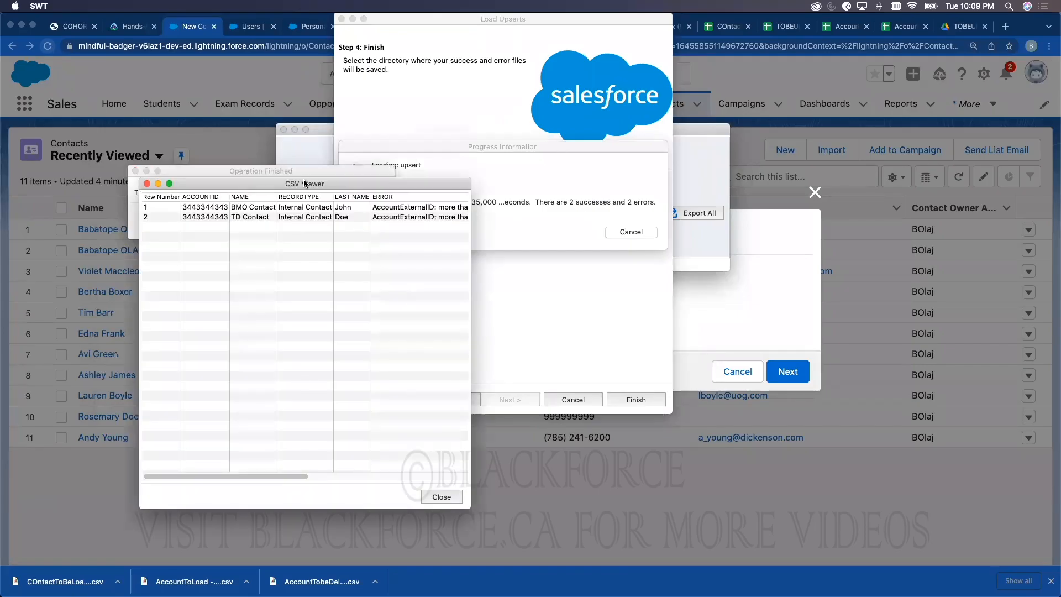
drag(307, 184, 304, 156)
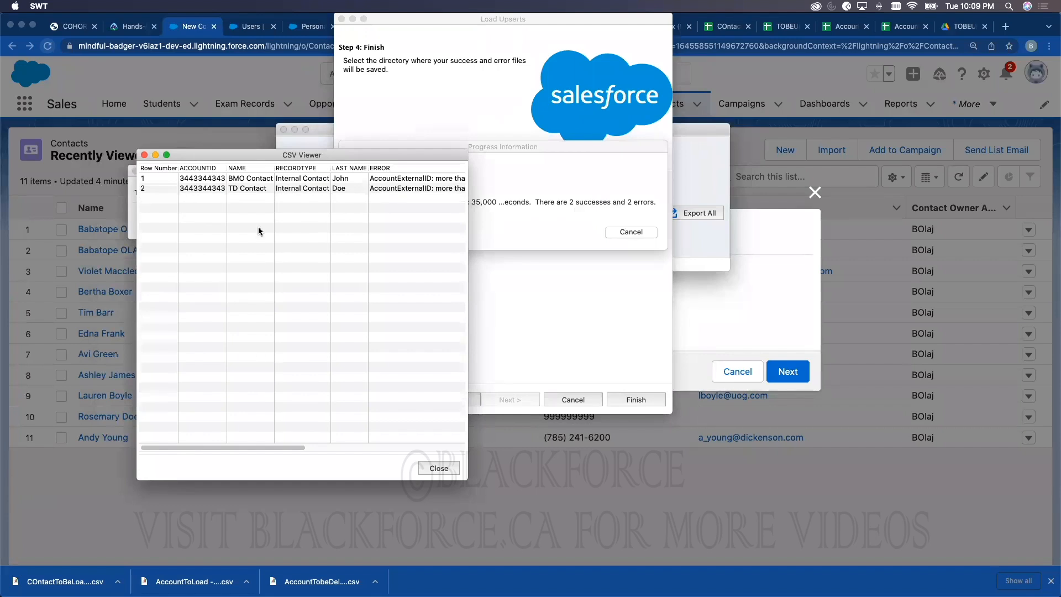
drag(236, 446, 353, 445)
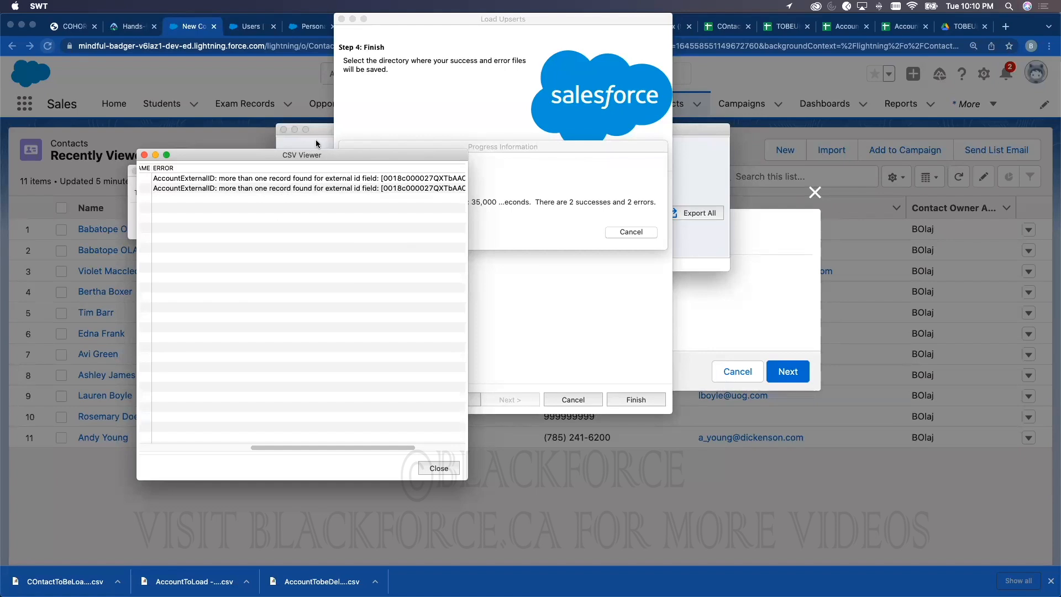
scroll(343, 445, left, 5)
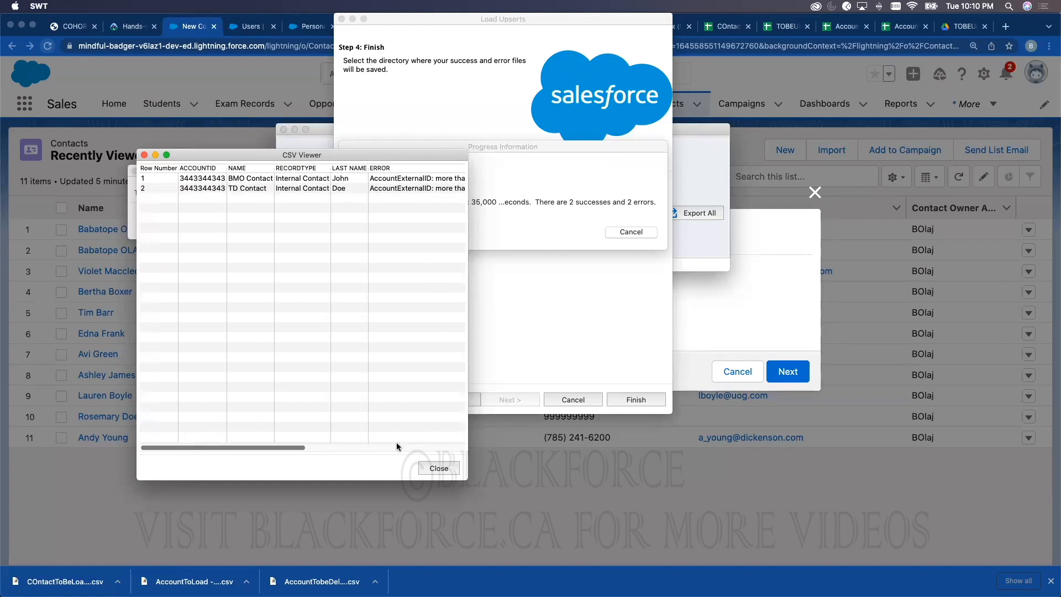
click(435, 467)
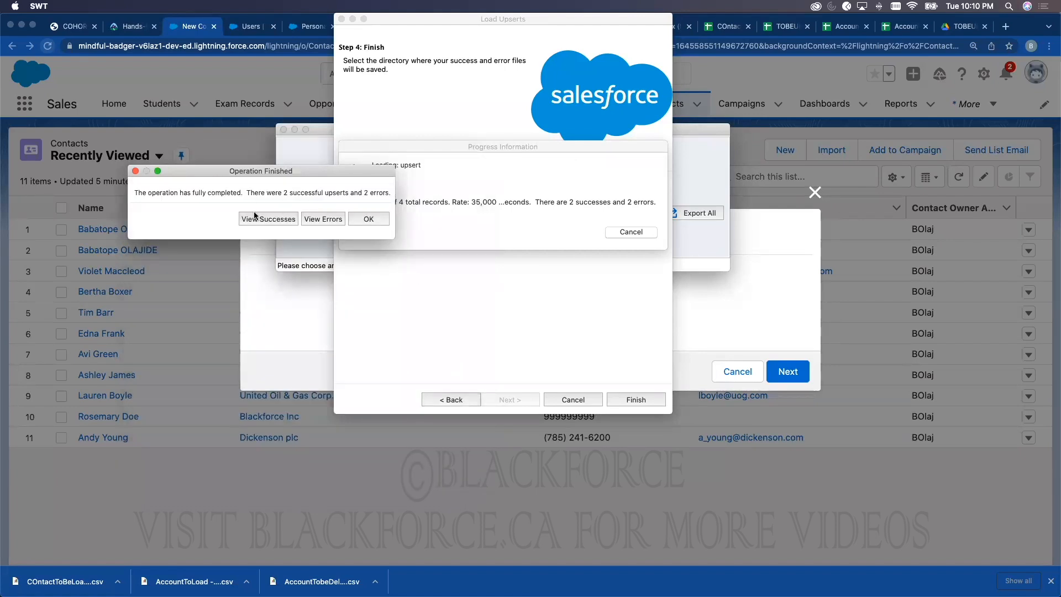
Step: Review the two successful rows' STATUS column, then close the upsert wizard
click(255, 219)
scroll(285, 489, right, 1)
drag(331, 486, 462, 488)
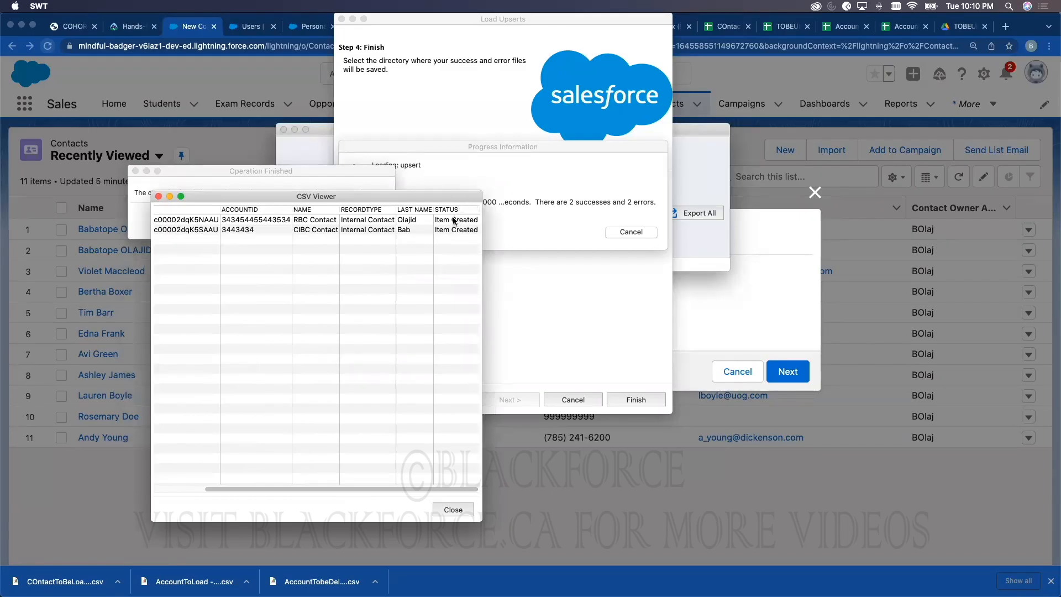
click(451, 509)
click(368, 219)
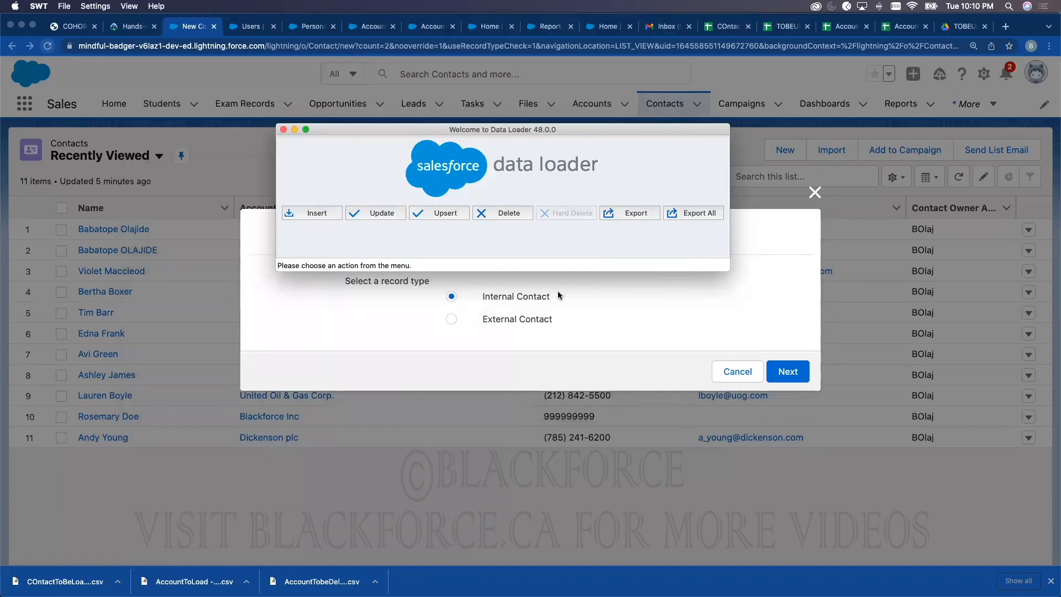
Step: Reload Salesforce, dismiss the New Contact prompt, and switch to the All Contacts list view
click(107, 57)
click(48, 47)
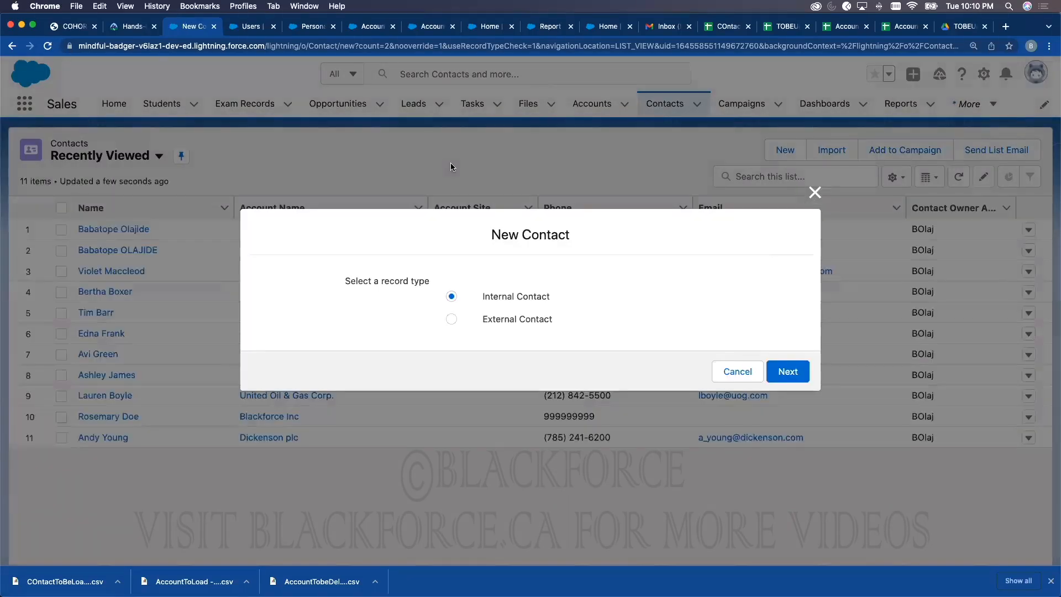
click(815, 193)
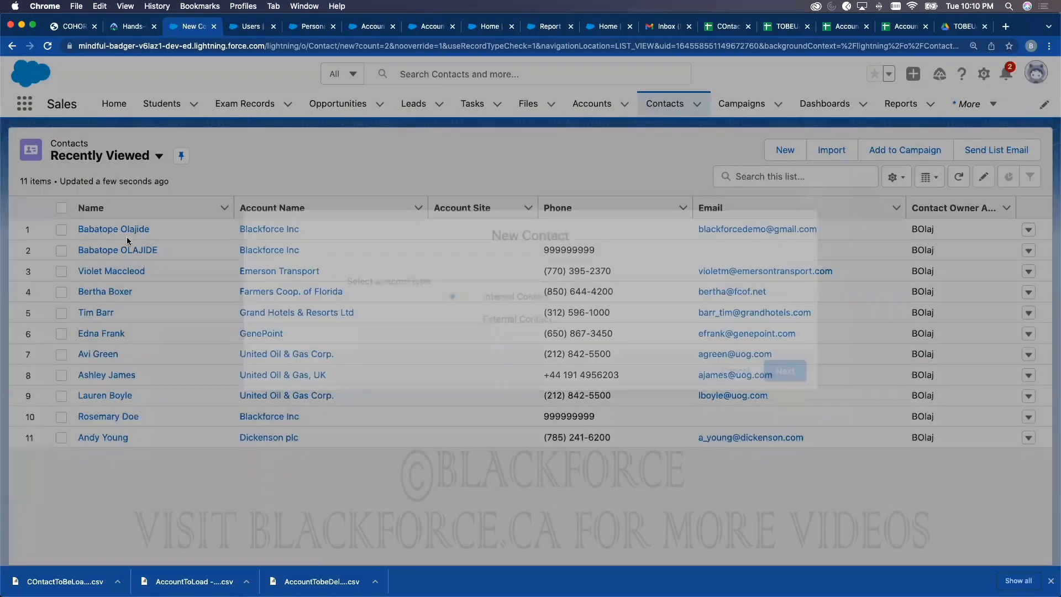
click(111, 154)
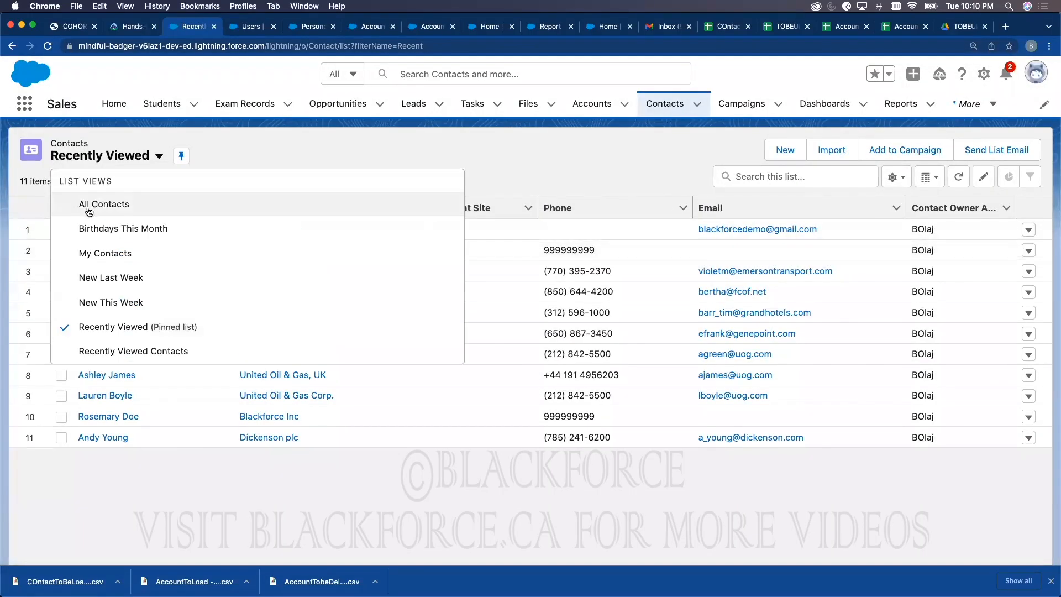
click(95, 211)
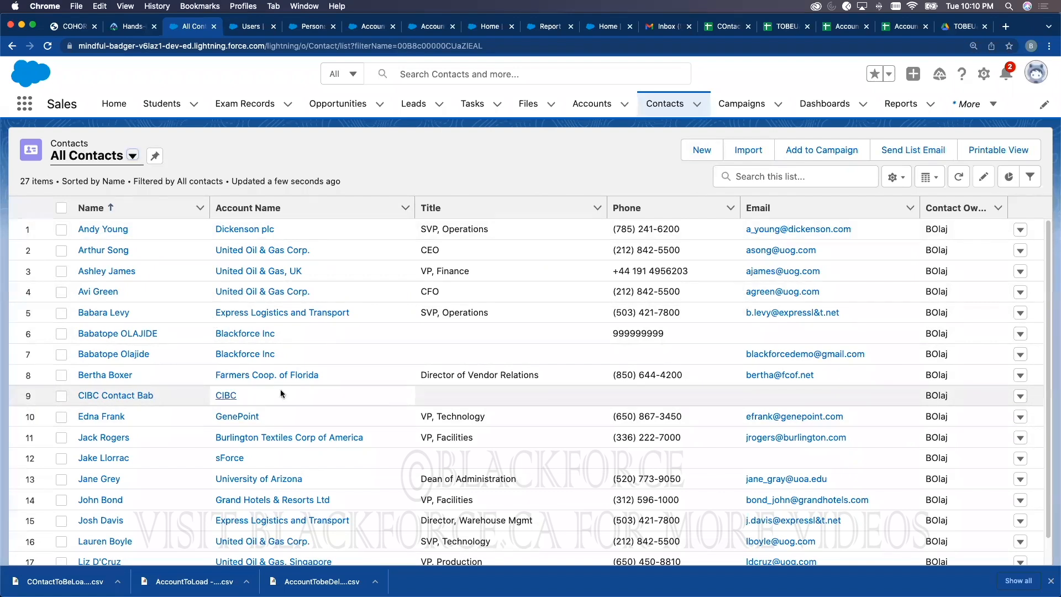
Step: Check the CIBC contact's details show it linked to the CIBC account
click(152, 396)
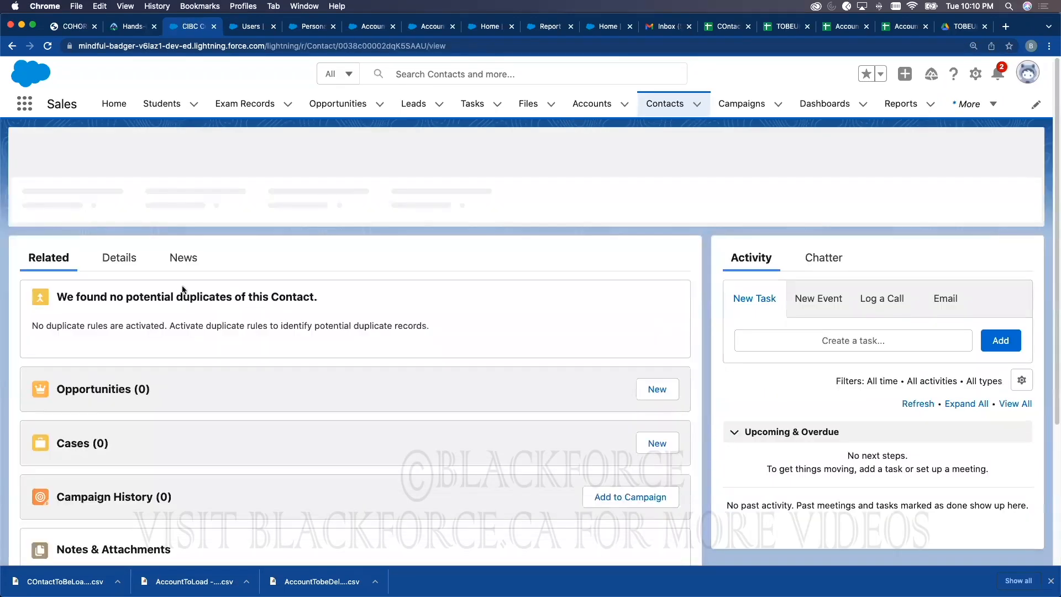
click(118, 255)
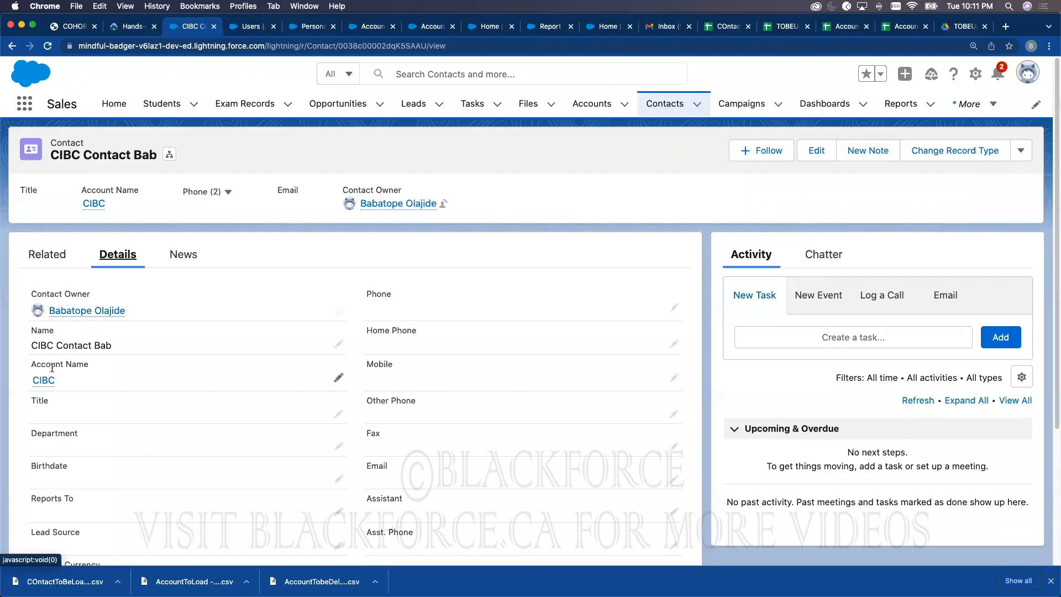
mouse_move(51, 378)
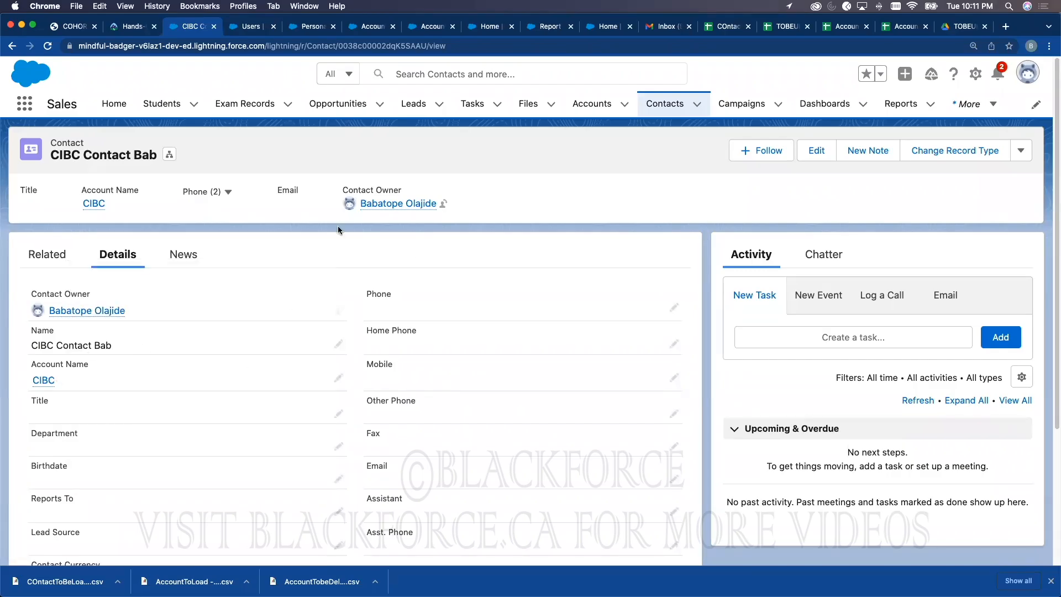
click(592, 103)
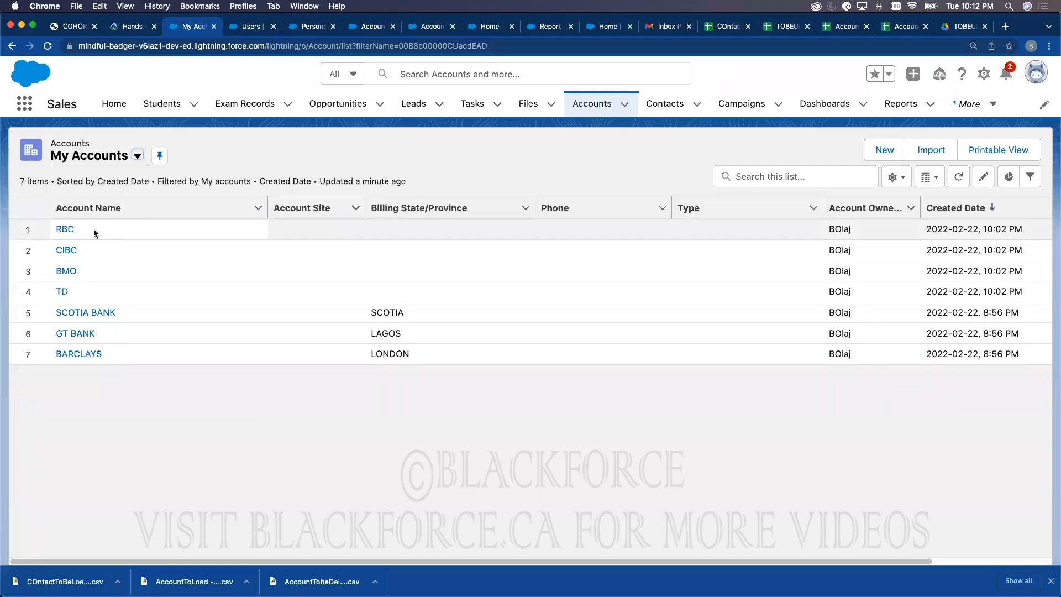
Step: Open the RBC account record and confirm its Contacts related list shows one contact
click(65, 230)
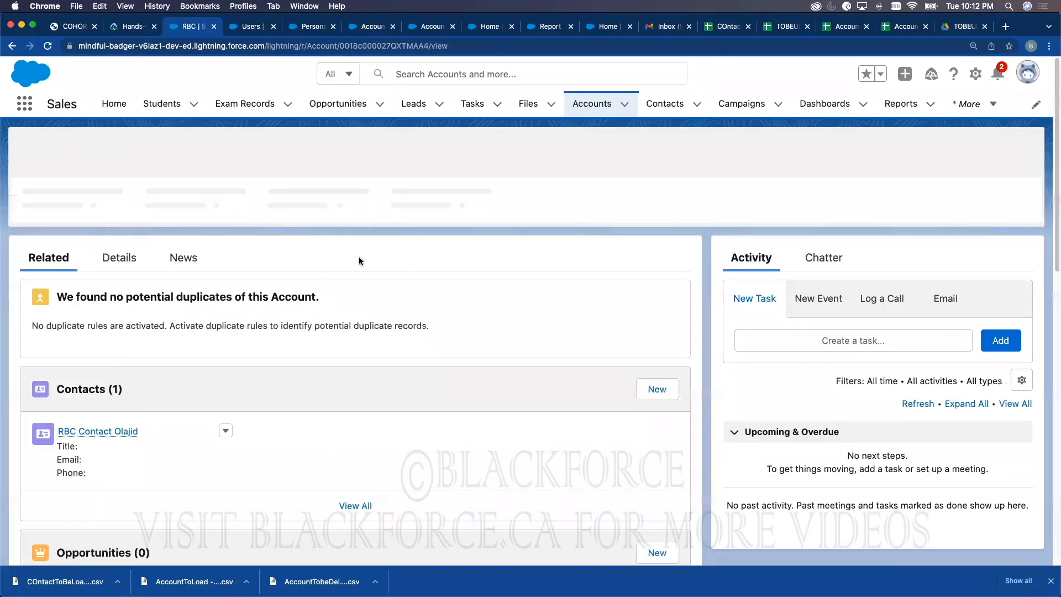
drag(57, 296, 331, 299)
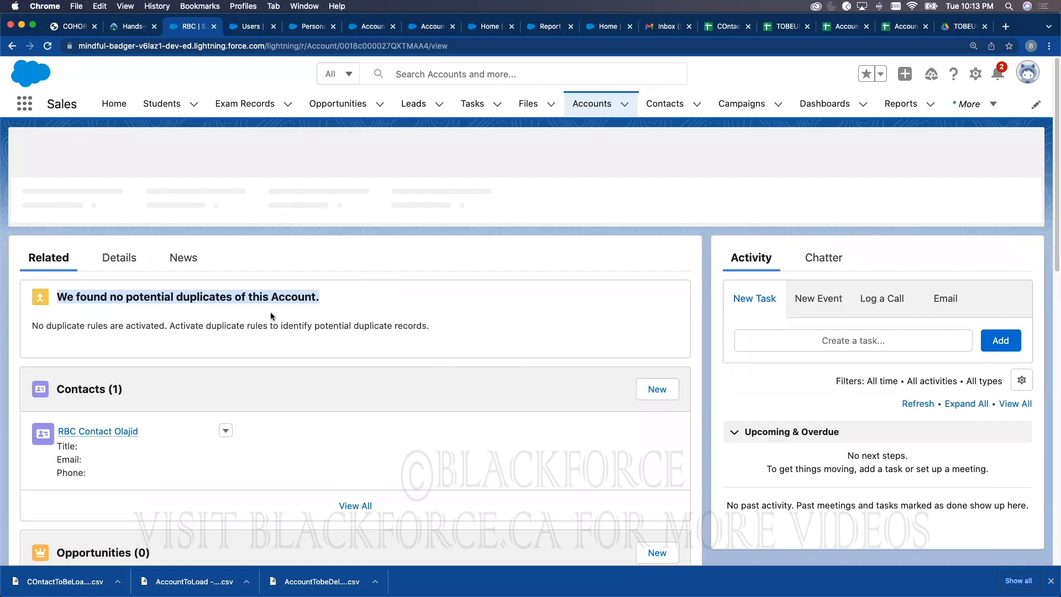
click(353, 303)
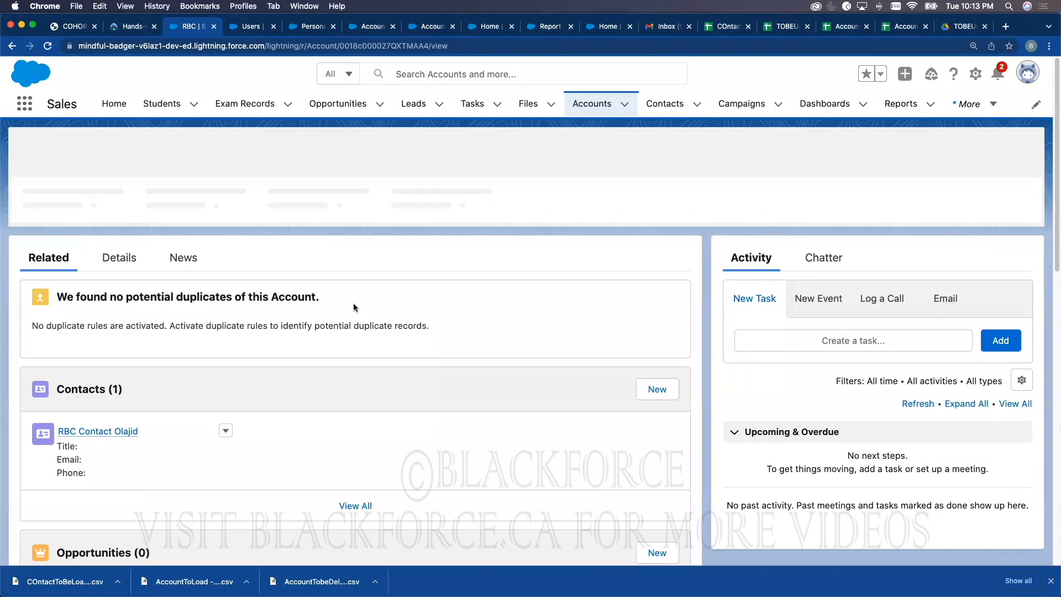
click(899, 111)
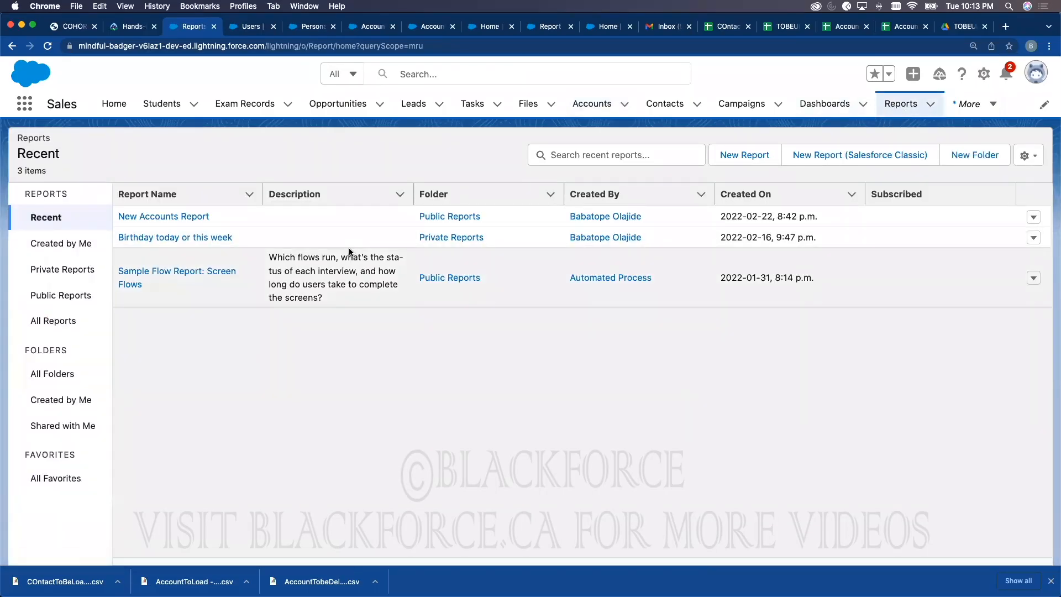